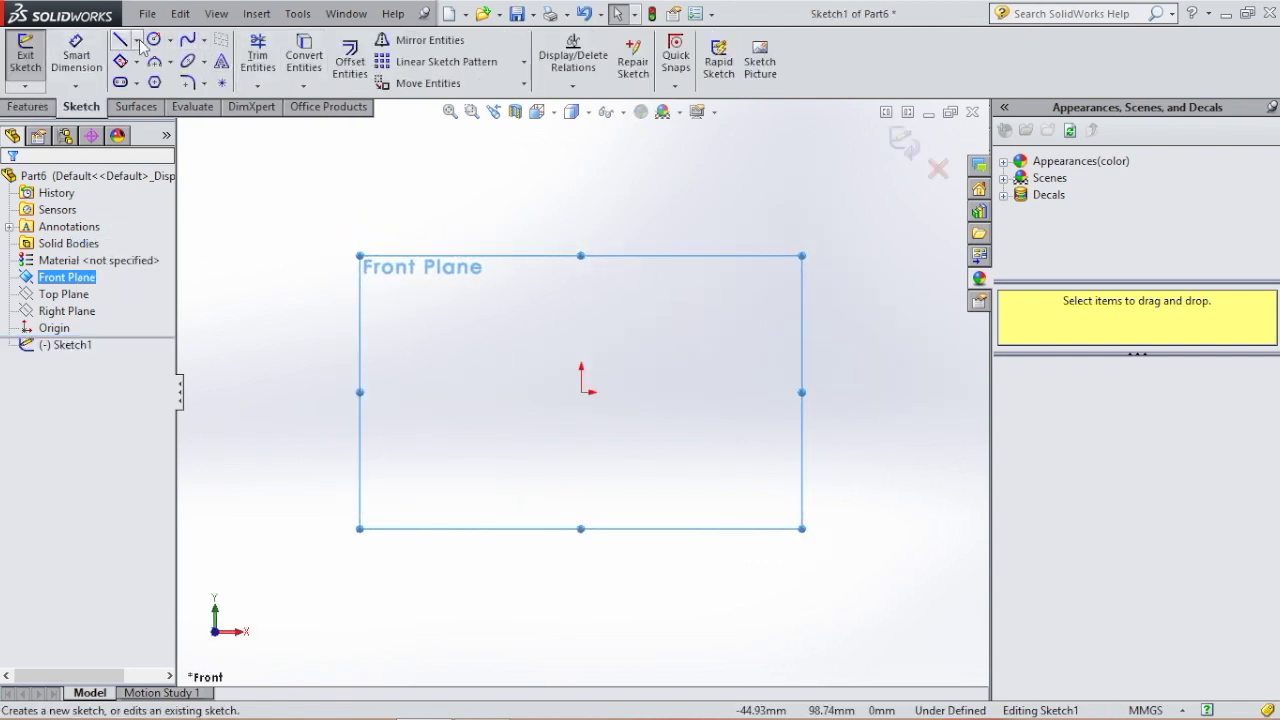
Sketch a vertical centerline about 99 mm long up from the origin, then a shorter horizontal centerline rightward from its upper end
{"action": "left_click", "coordinate": [139, 42]}
{"action": "left_click", "coordinate": [169, 80]}
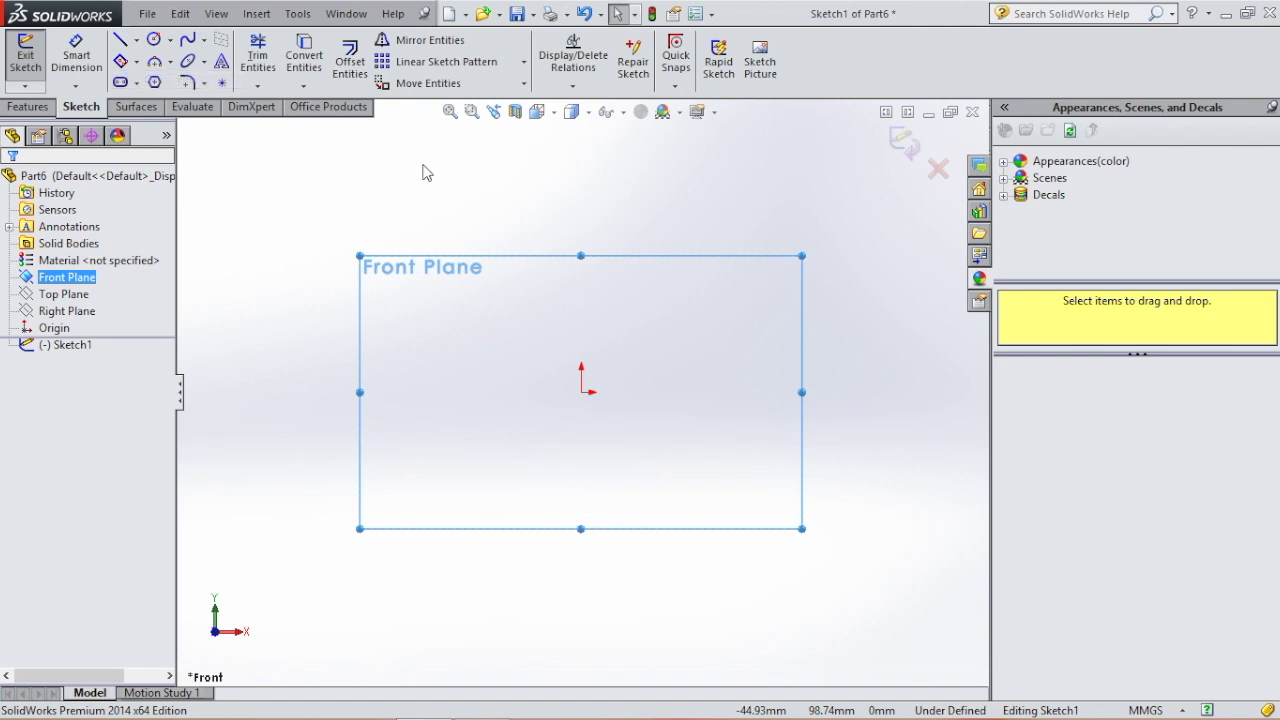
{"action": "left_click", "coordinate": [581, 392]}
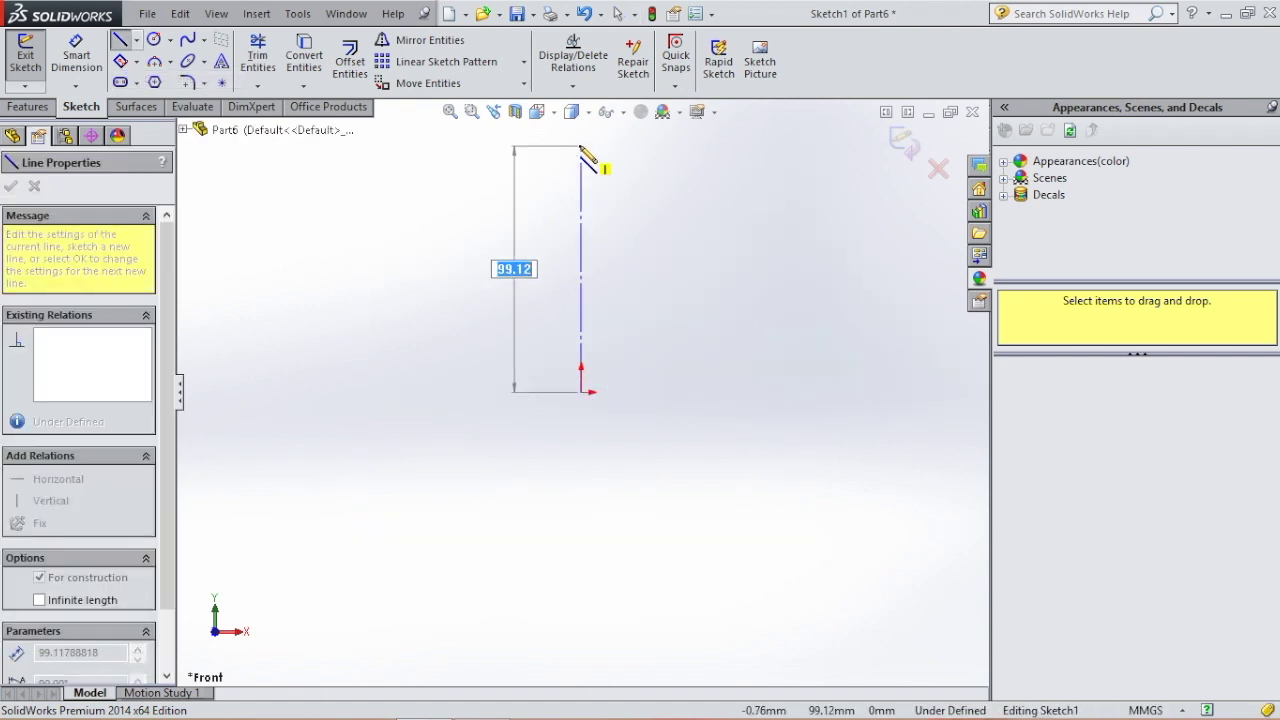
{"action": "left_click", "coordinate": [581, 145]}
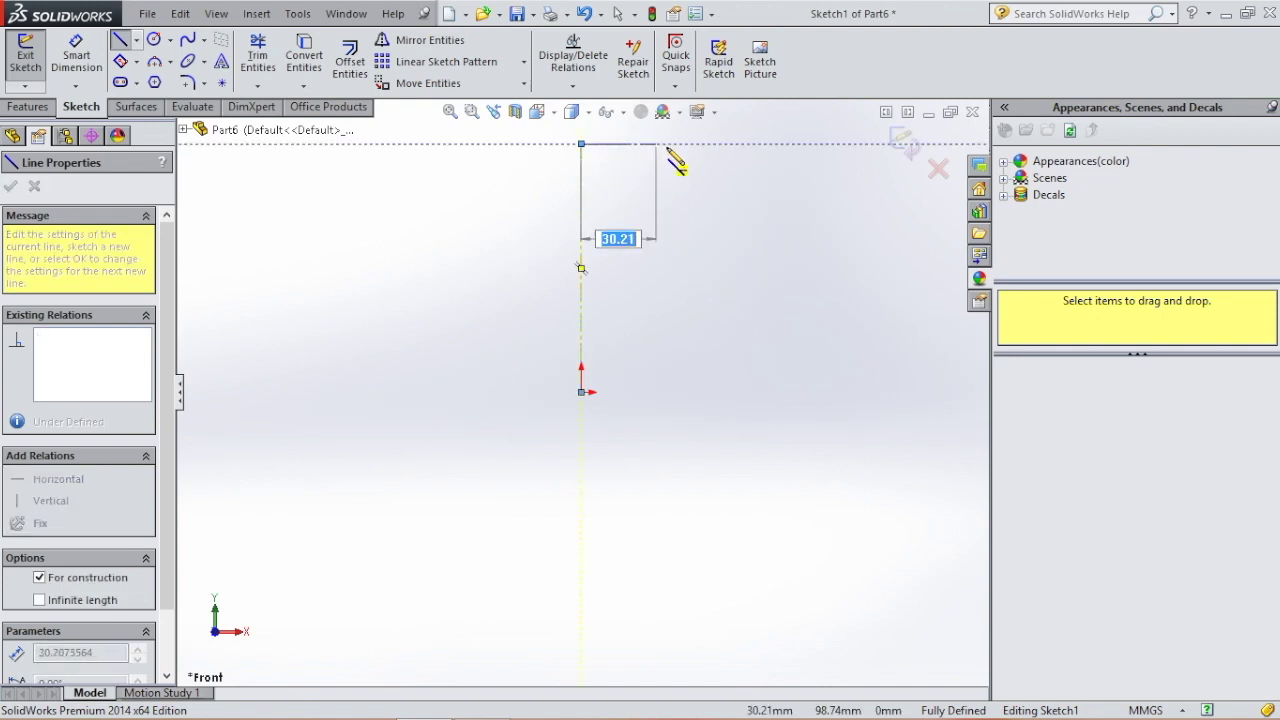
{"action": "left_click", "coordinate": [667, 145]}
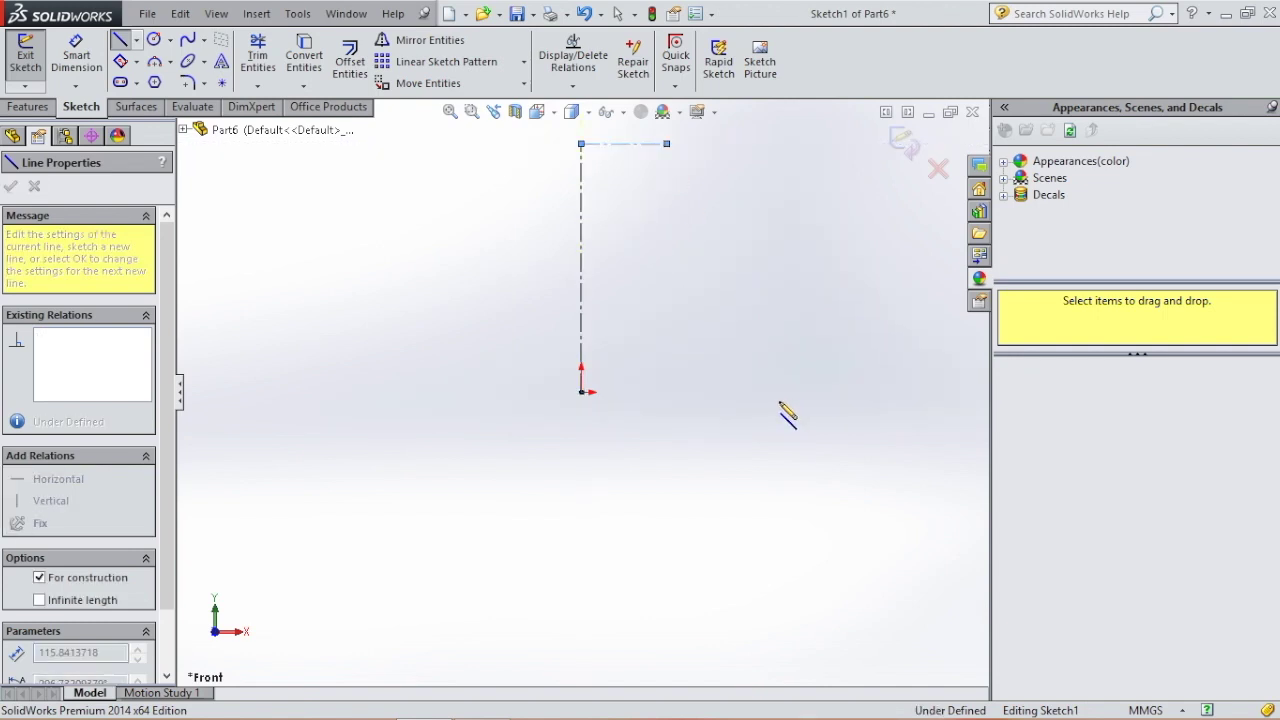
Sketch a horizontal centerline about 61 mm long to the right from the origin
{"action": "left_click", "coordinate": [120, 40]}
{"action": "left_click", "coordinate": [120, 40]}
{"action": "left_click_drag", "start_coordinate": [581, 392], "coordinate": [732, 392]}
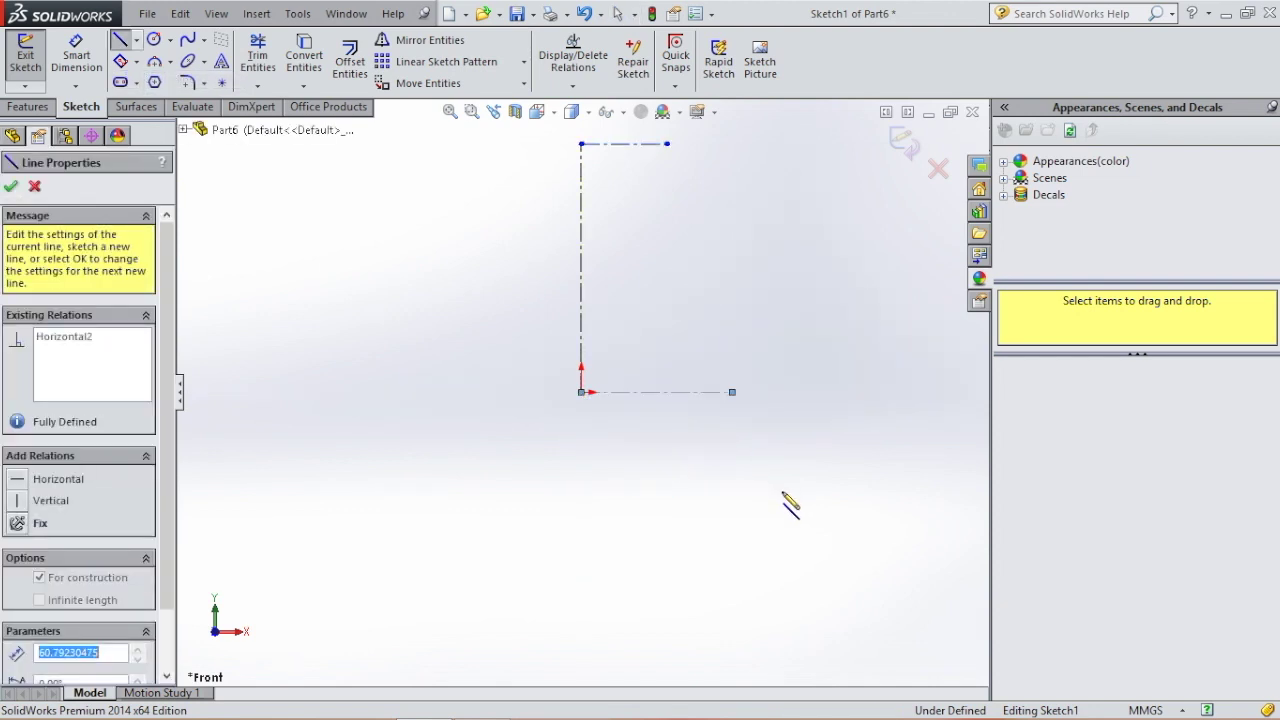
{"action": "key", "text": "Escape"}
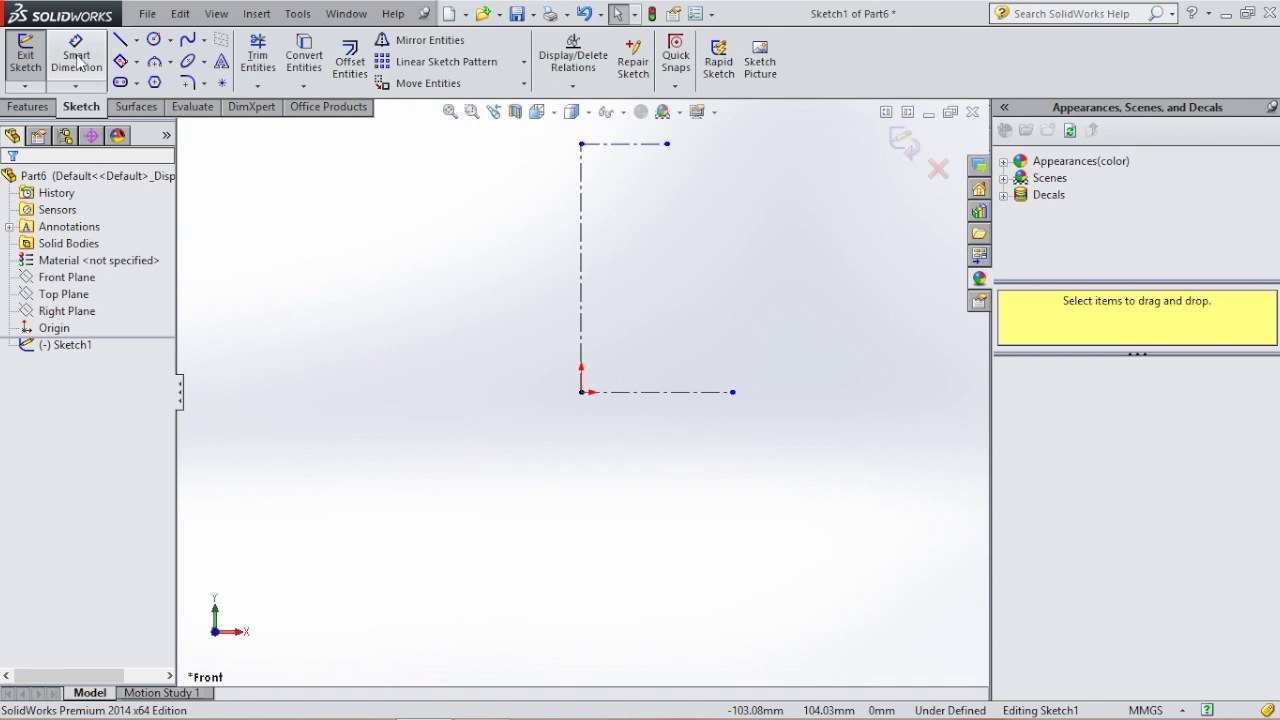
Dimension the vertical centerline to a length of 74 mm
{"action": "left_click", "coordinate": [77, 62]}
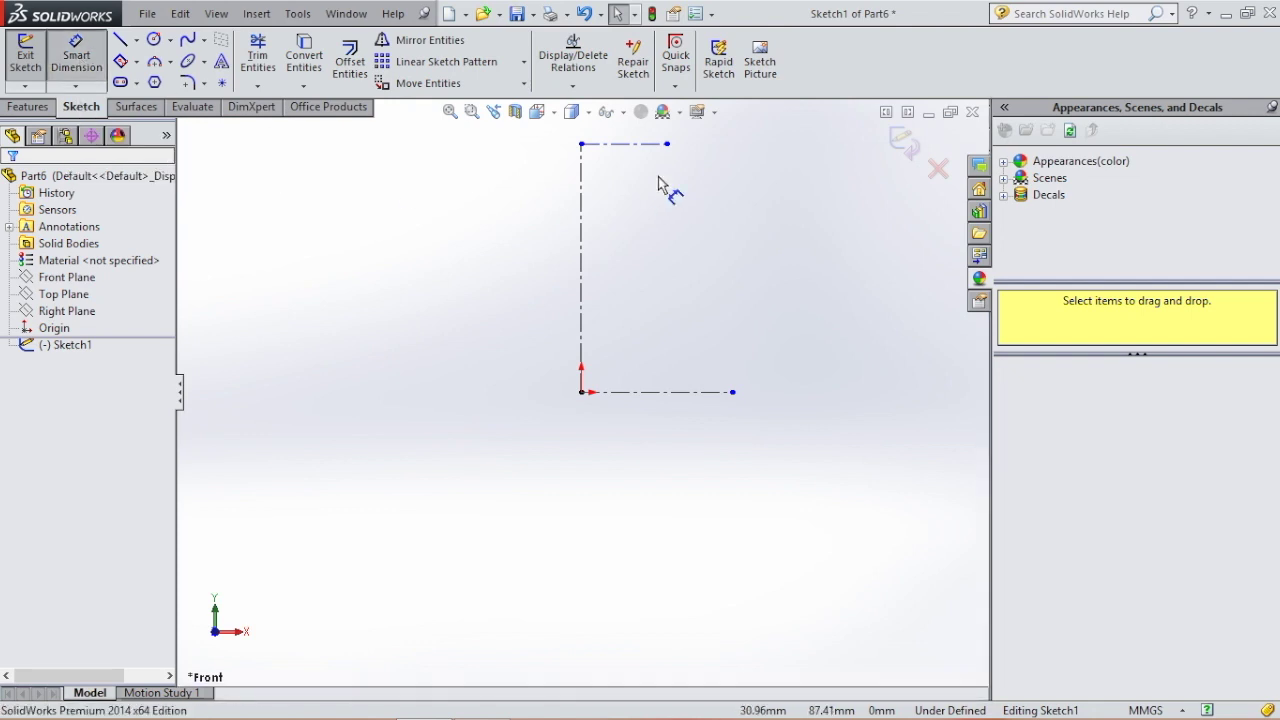
{"action": "left_click", "coordinate": [581, 292]}
{"action": "left_click", "coordinate": [505, 290]}
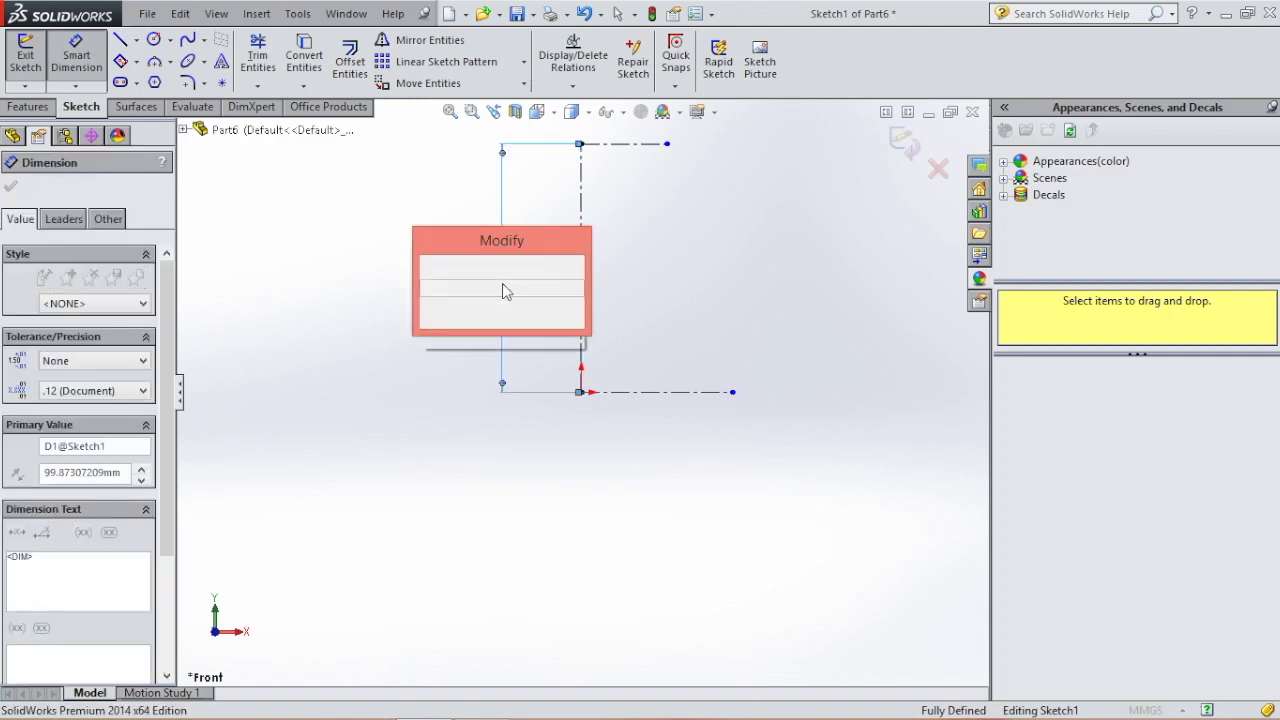
{"action": "type", "text": "7"}
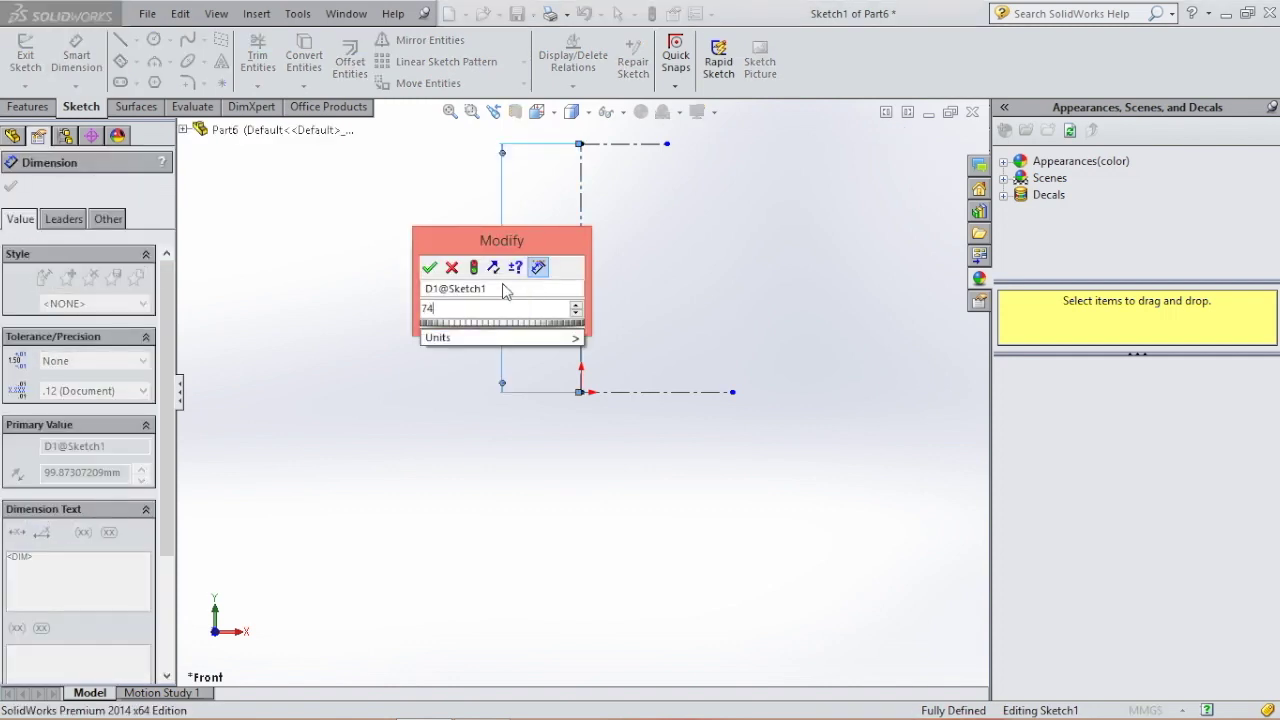
{"action": "type", "text": "4"}
{"action": "key", "text": "Return"}
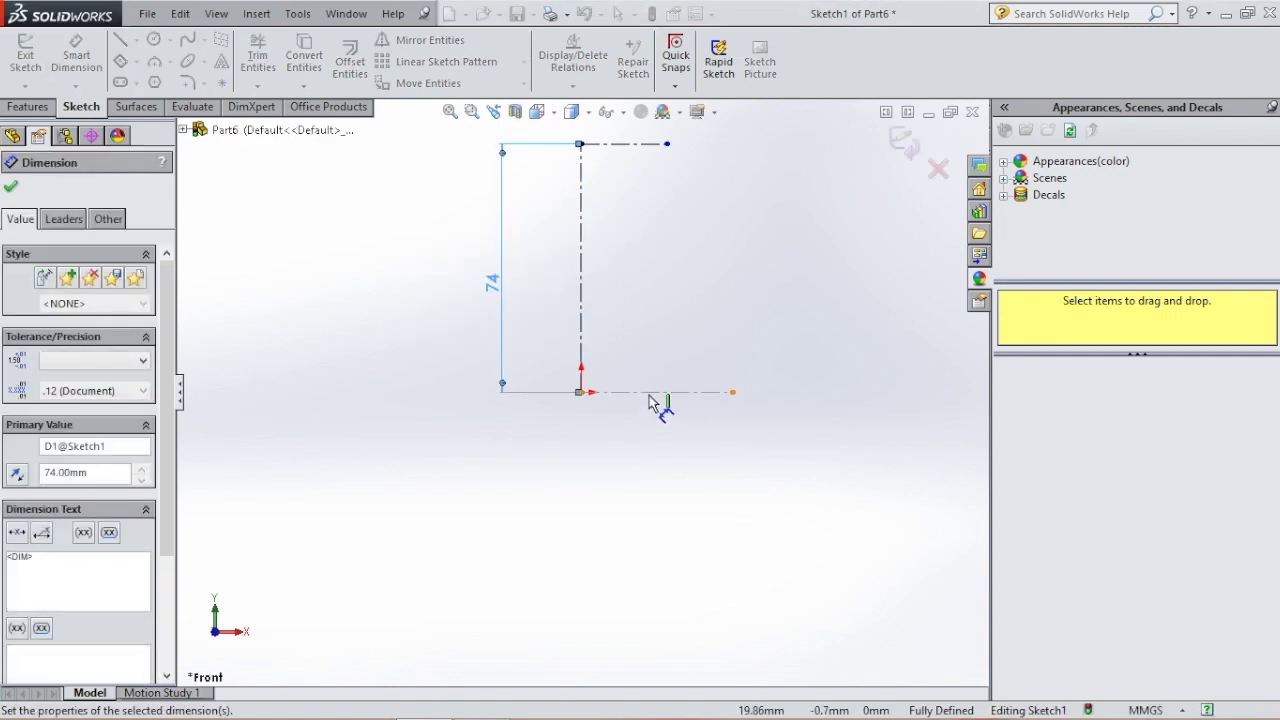
Dimension the lower horizontal centerline to a length of 24.5 mm
{"action": "left_click", "coordinate": [650, 394]}
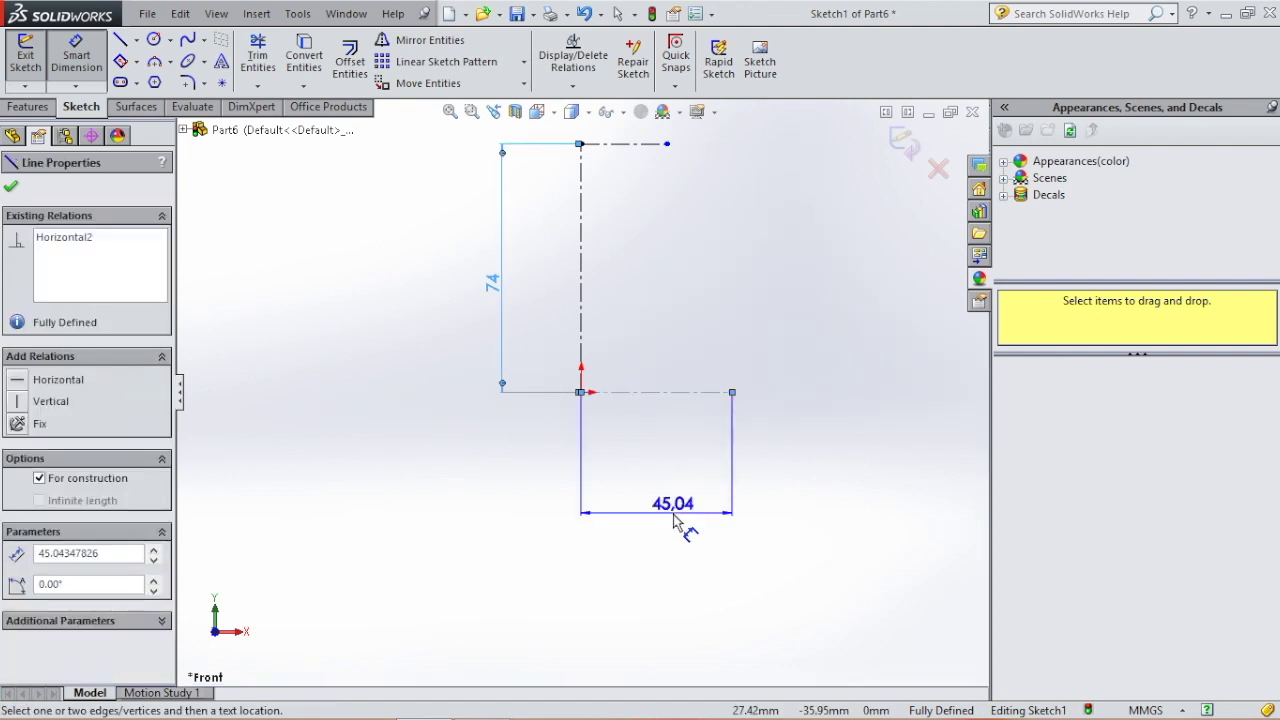
{"action": "left_click", "coordinate": [675, 521]}
{"action": "type", "text": "24."}
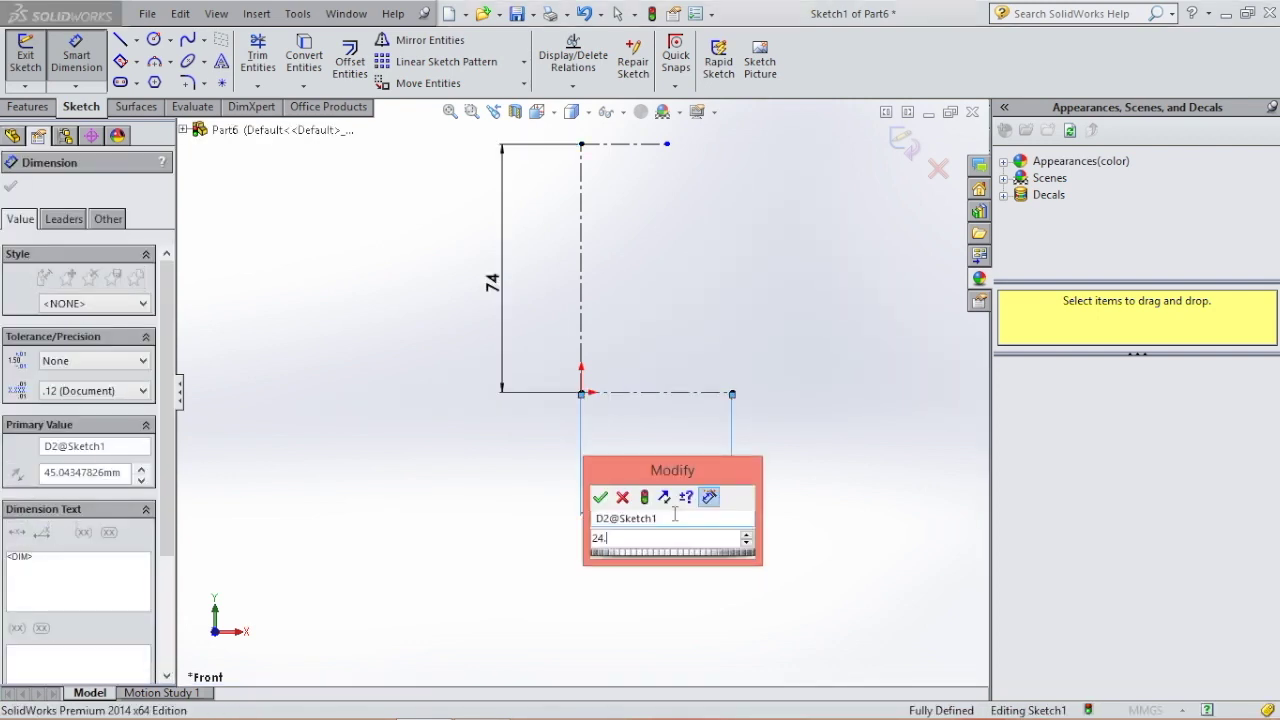
{"action": "type", "text": "0"}
{"action": "key", "text": "Escape"}
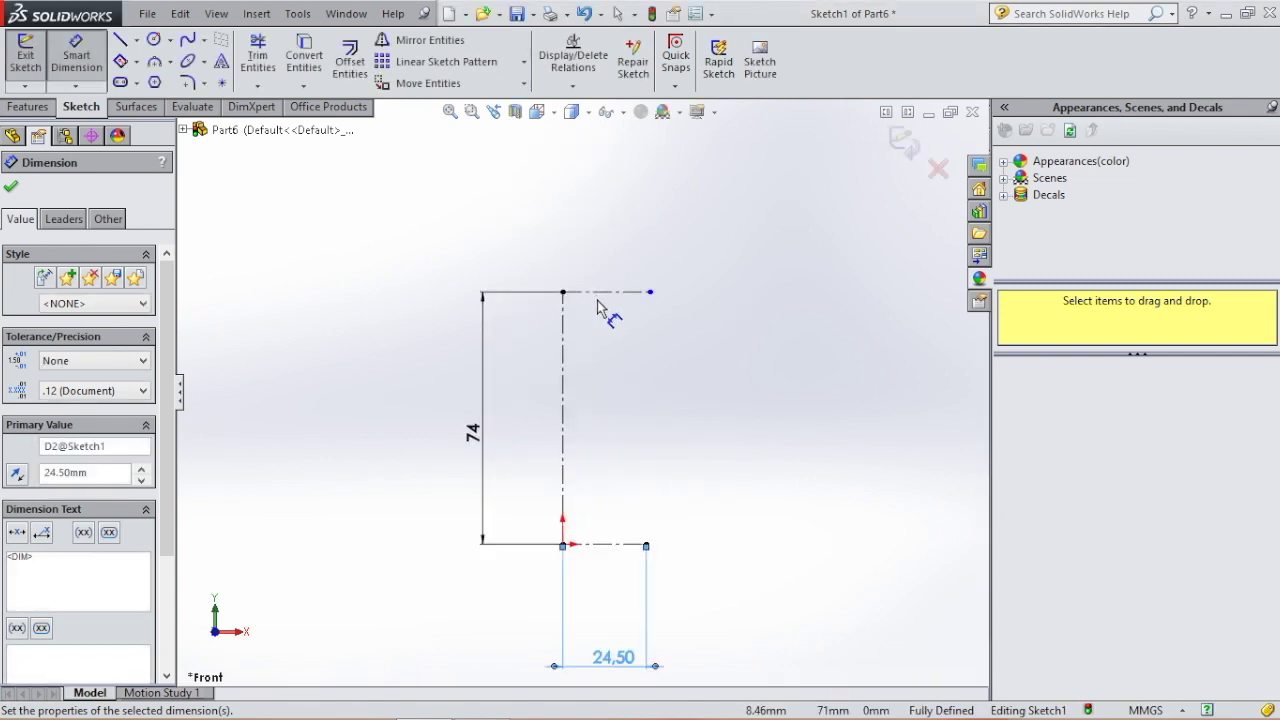
Dimension the upper horizontal centerline to a length of 16.5 mm
{"action": "left_click", "coordinate": [606, 307]}
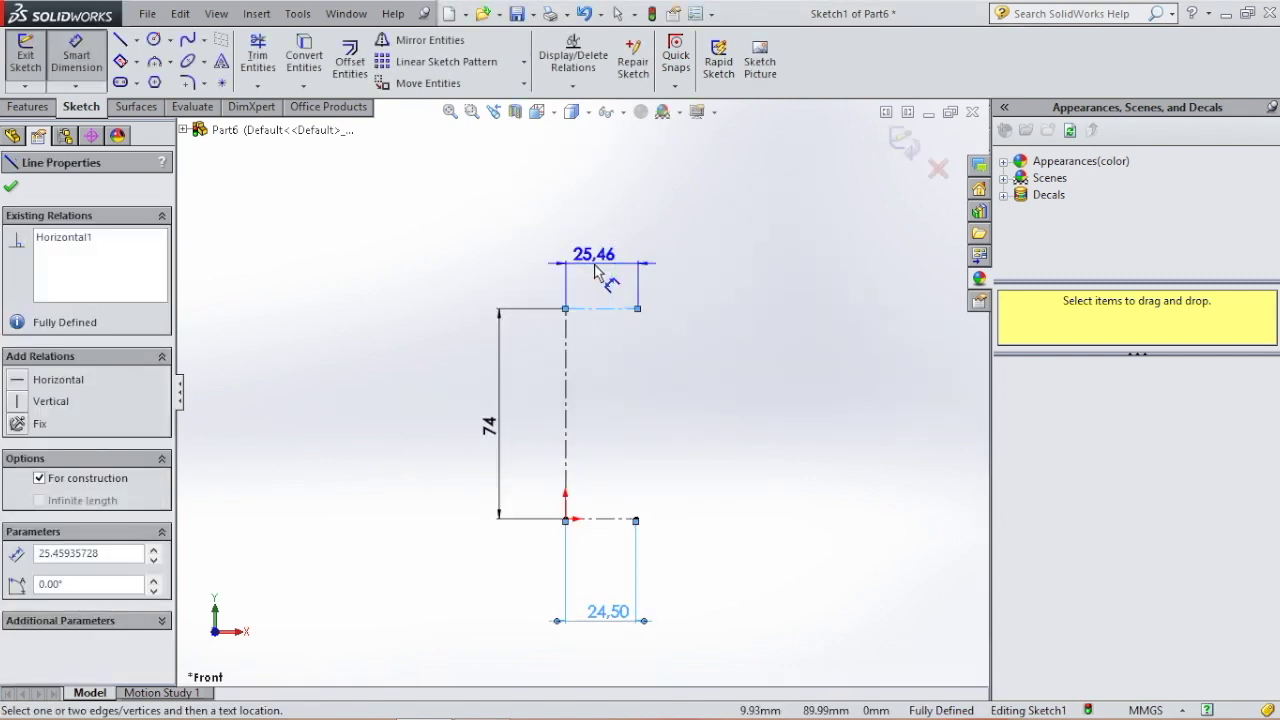
{"action": "left_click", "coordinate": [594, 270]}
{"action": "type", "text": "16.5"}
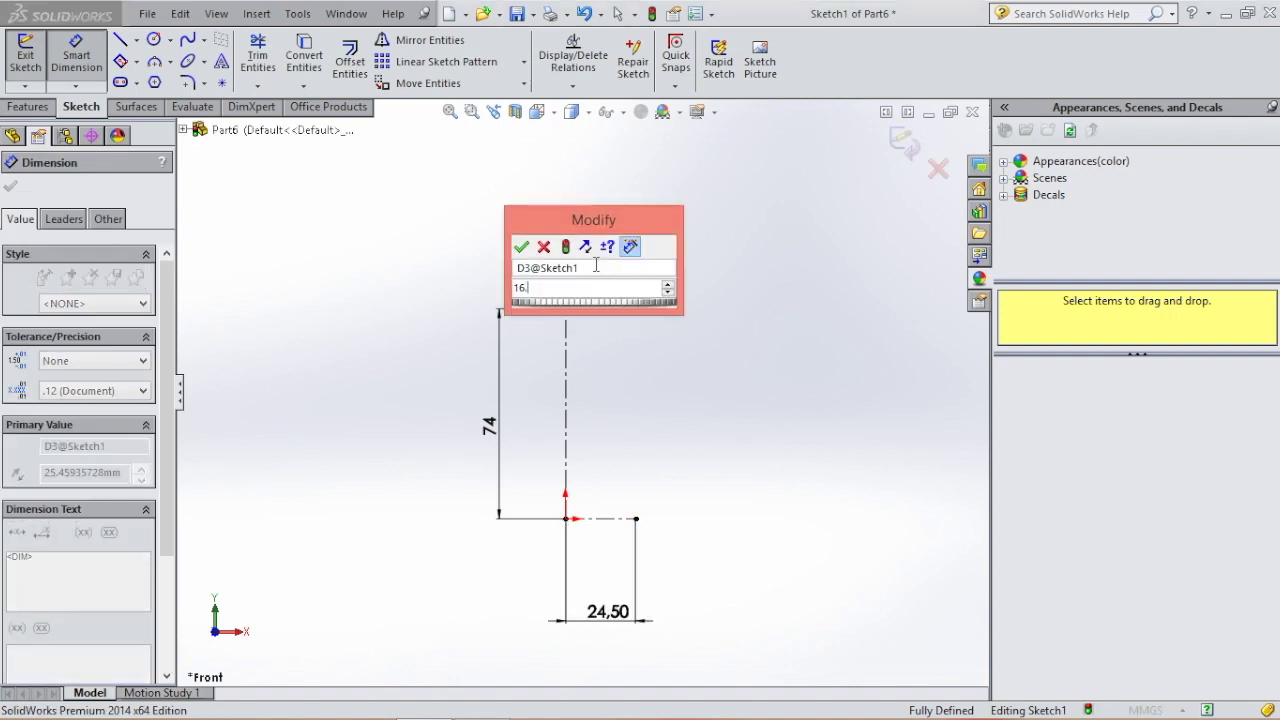
{"action": "key", "text": "Return"}
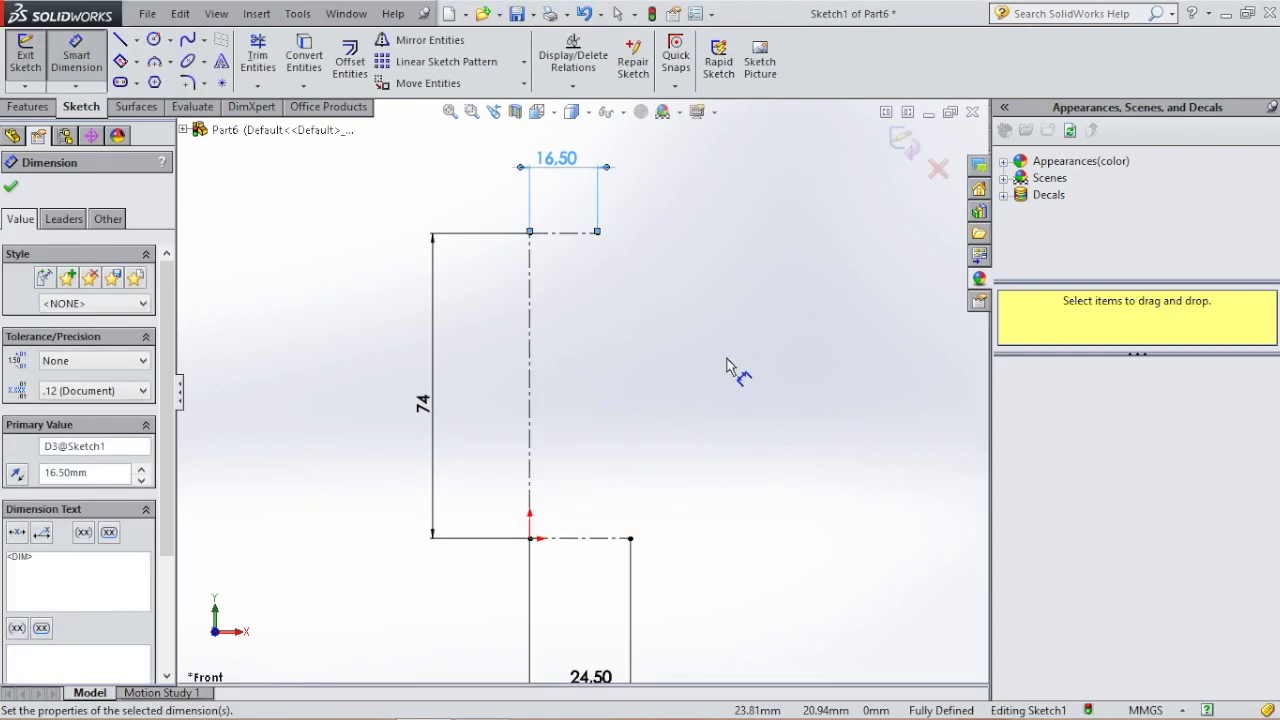
{"action": "left_click", "coordinate": [715, 352]}
{"action": "key", "text": "Escape"}
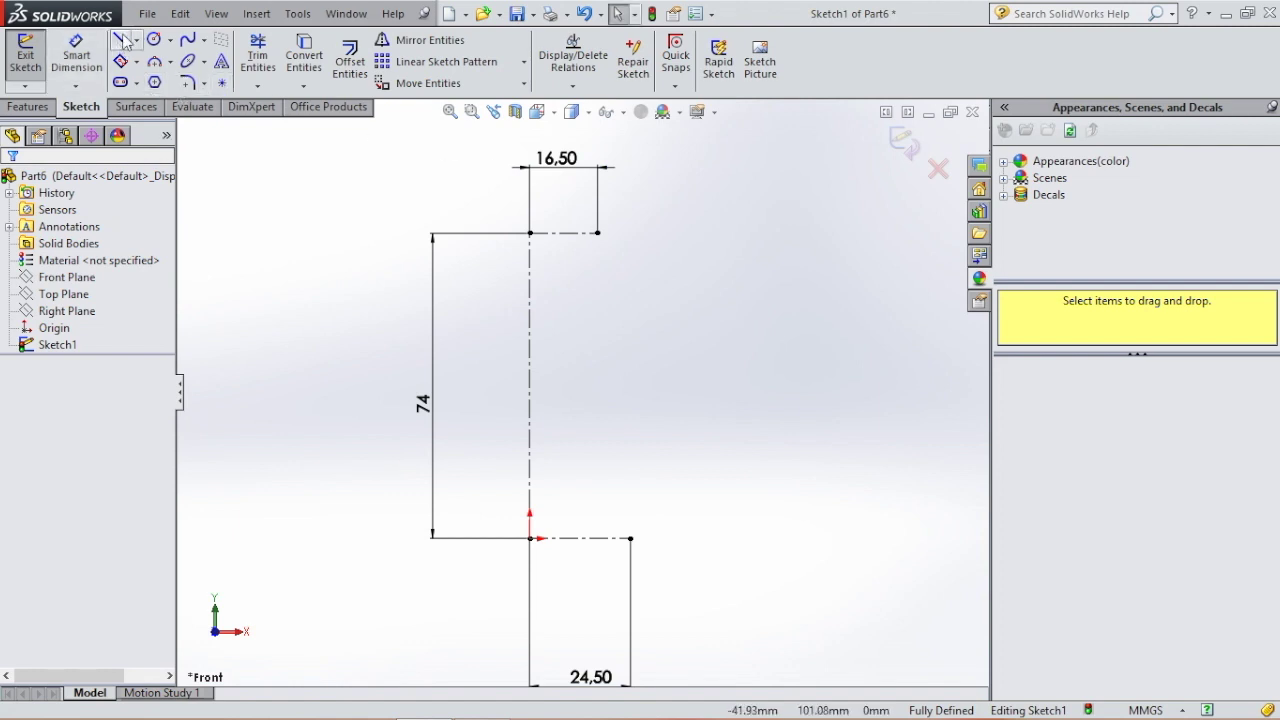
Draw a solid 74 mm vertical line from the lower centerline's right end, followed by an 8 mm horizontal line to the upper centerline's end
{"action": "left_click", "coordinate": [121, 43]}
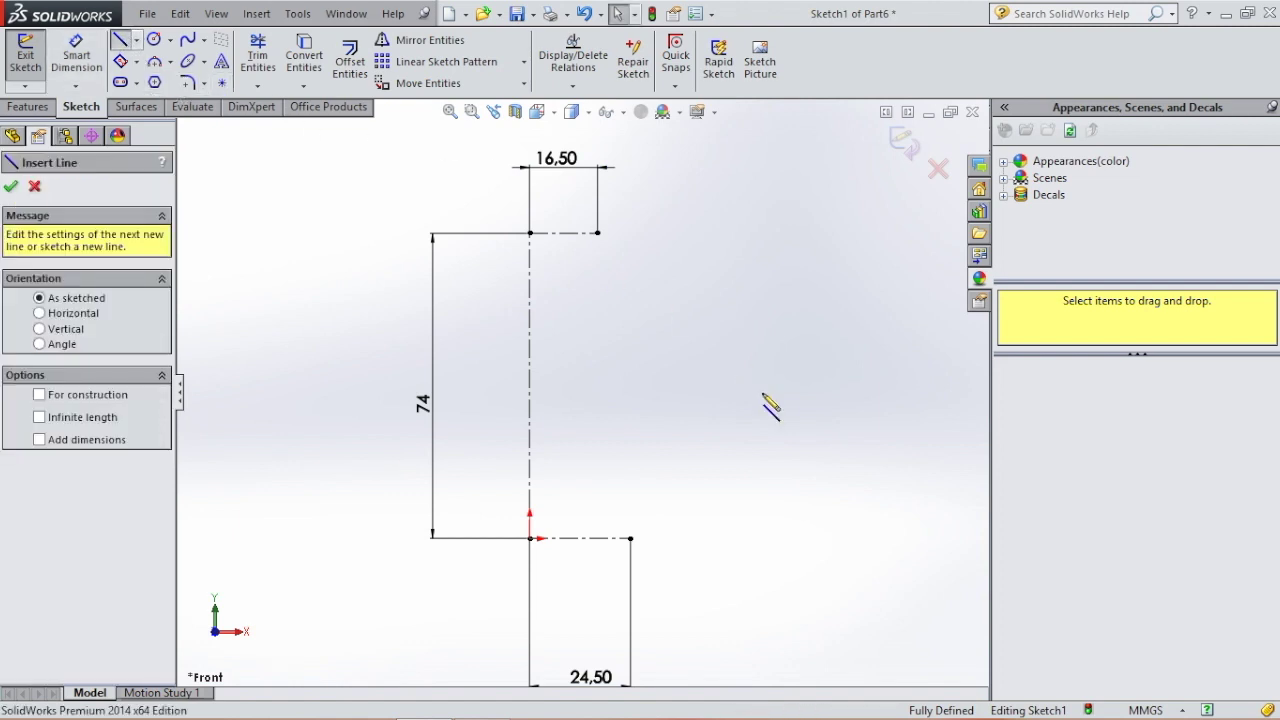
{"action": "left_click", "coordinate": [630, 538]}
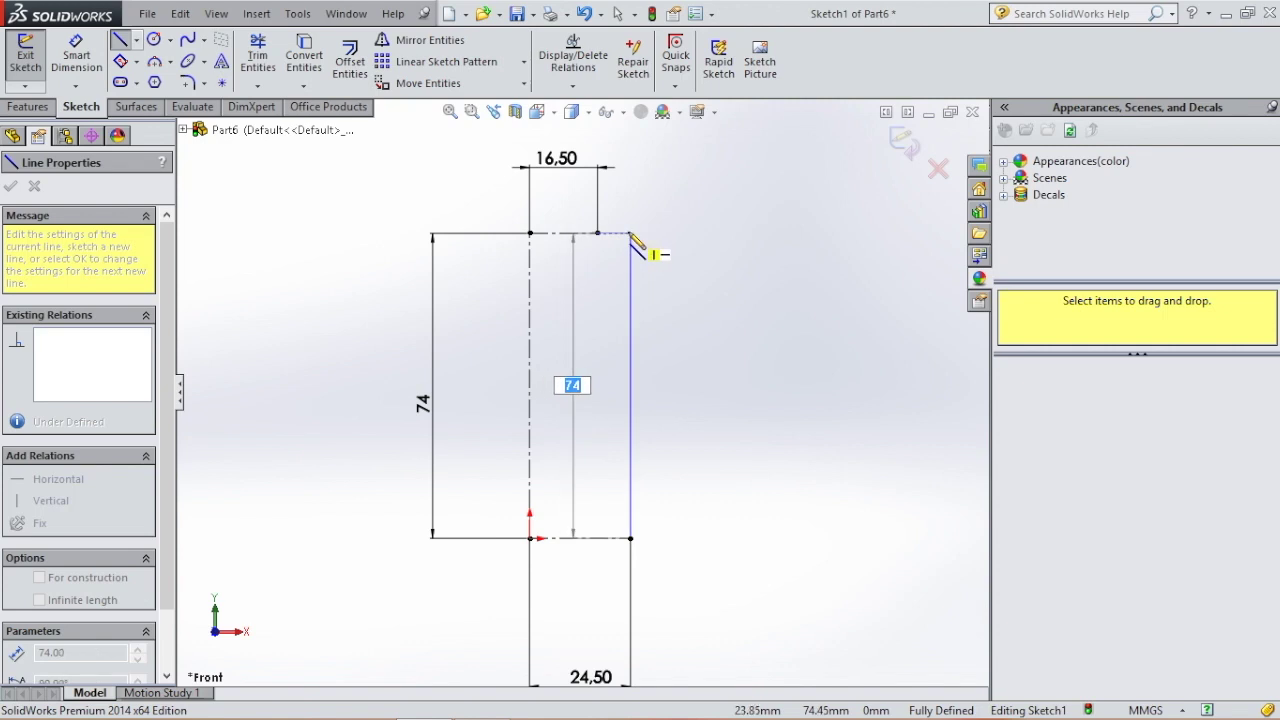
{"action": "left_click", "coordinate": [630, 234]}
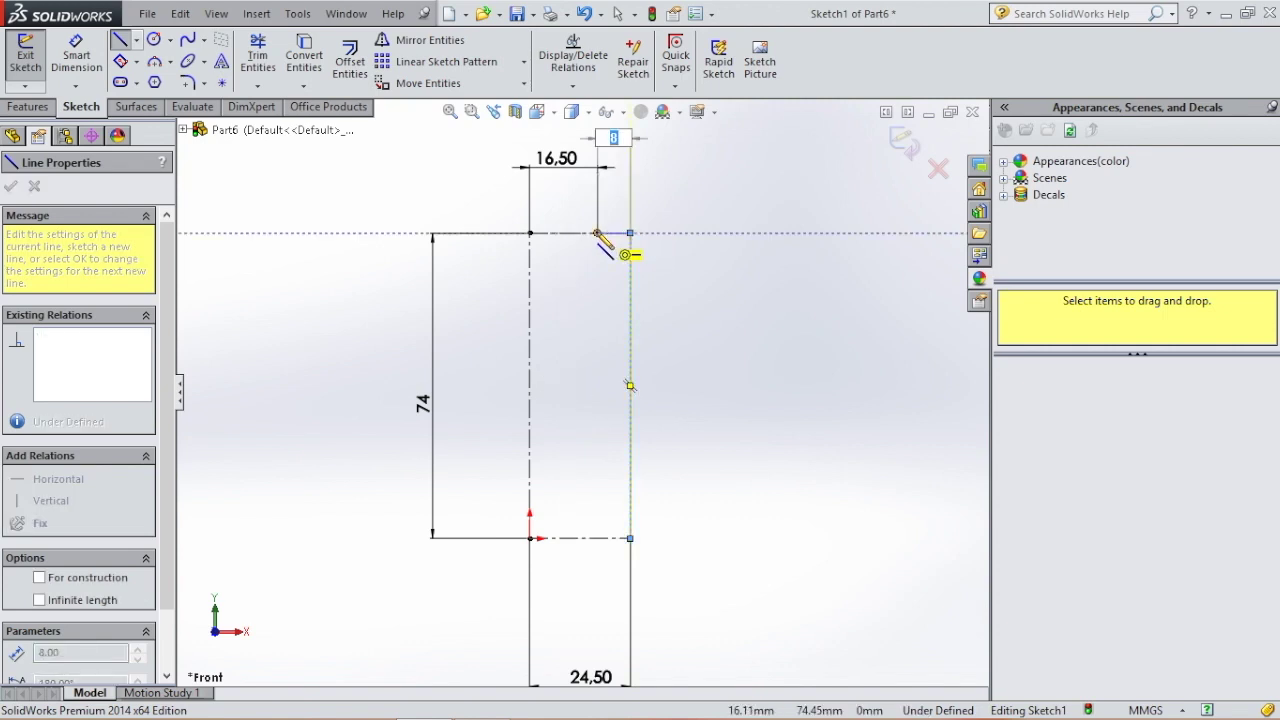
{"action": "left_click", "coordinate": [598, 234]}
{"action": "left_click", "coordinate": [684, 263]}
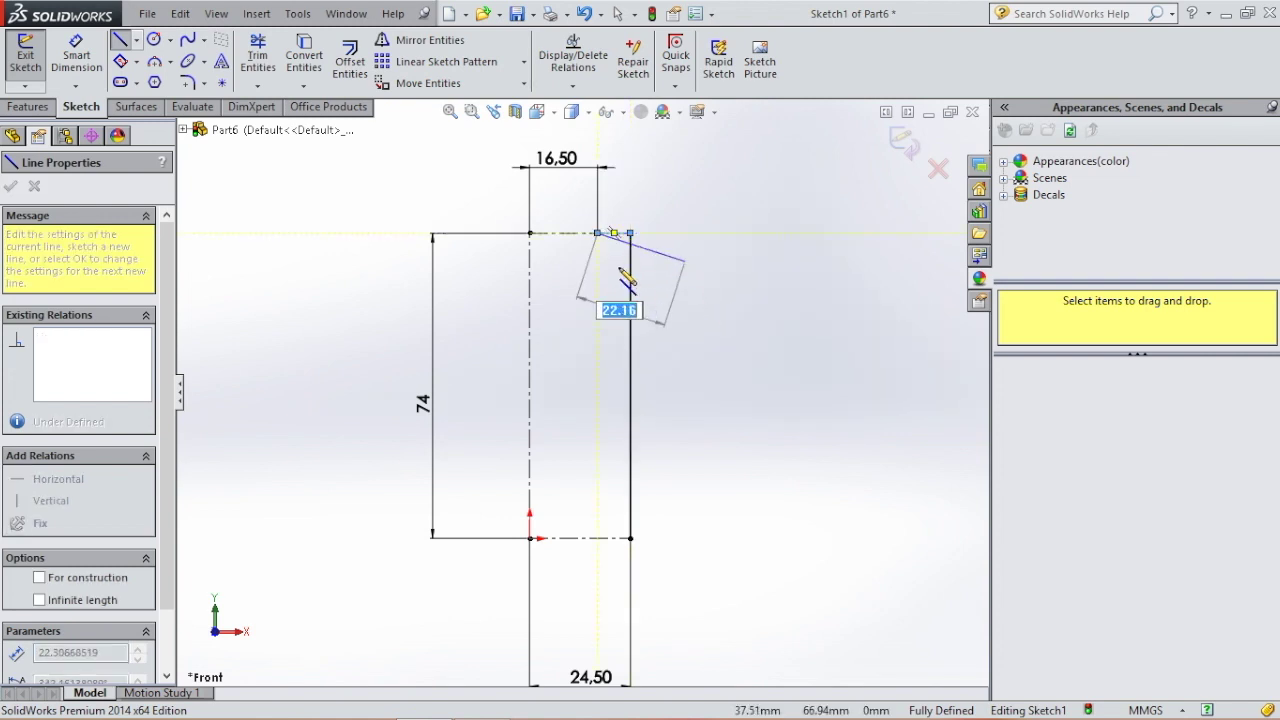
{"action": "key", "text": "Escape"}
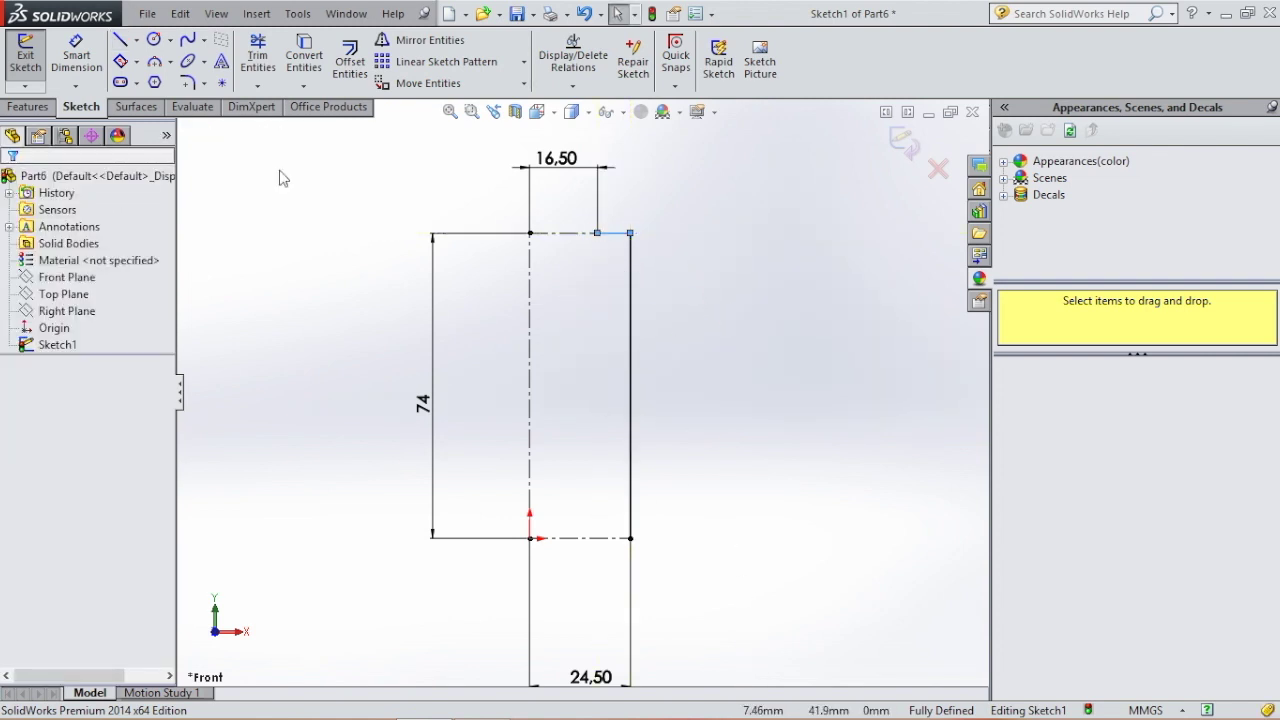
Draw a short solid line about 6.4 mm long leftward from the solid vertical line's lower end, along the lower centerline
{"action": "left_click", "coordinate": [119, 40]}
{"action": "scroll", "coordinate": [633, 565], "scroll_direction": "down", "scroll_amount": 2}
{"action": "scroll", "coordinate": [633, 565], "scroll_direction": "down", "scroll_amount": 1}
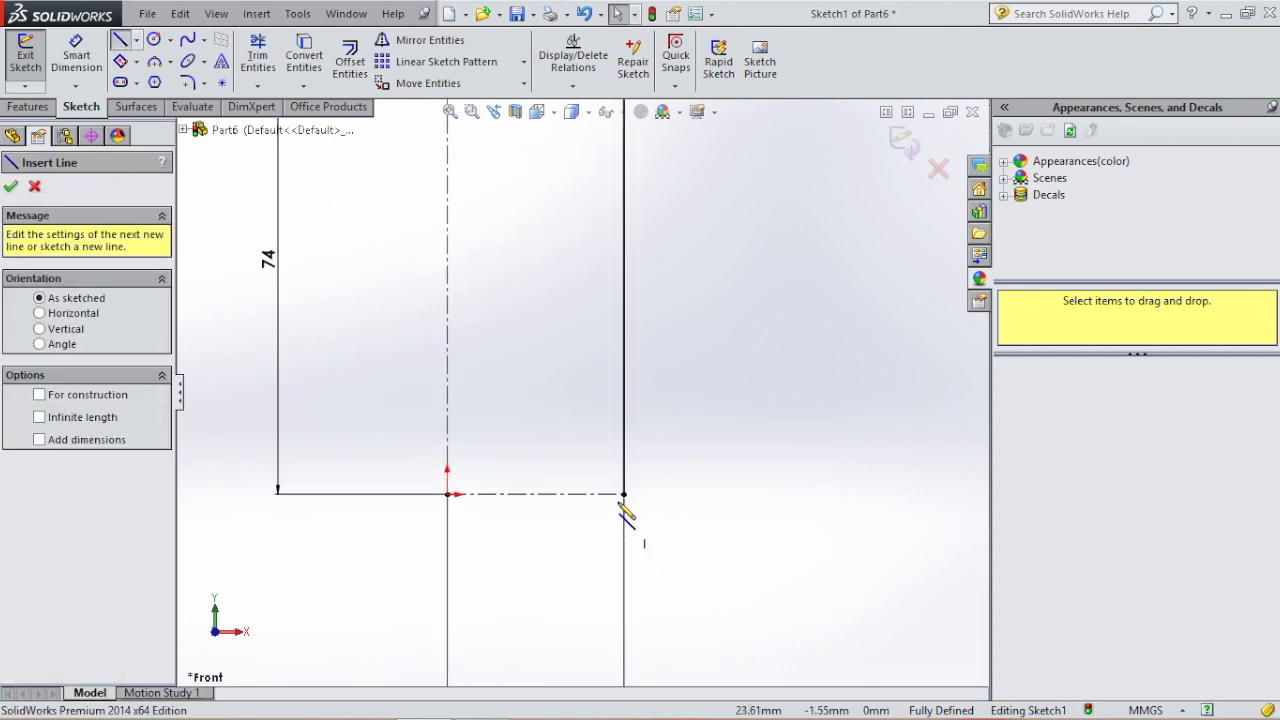
{"action": "left_click", "coordinate": [623, 494]}
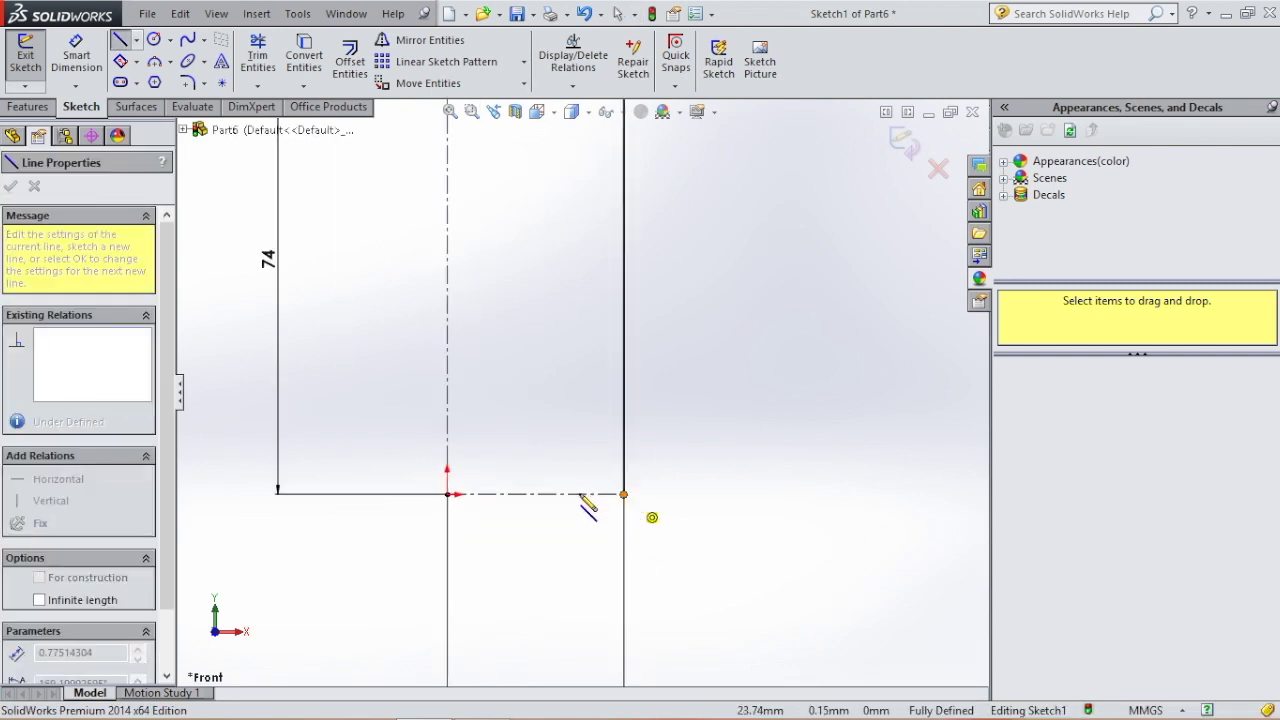
{"action": "left_click", "coordinate": [578, 494]}
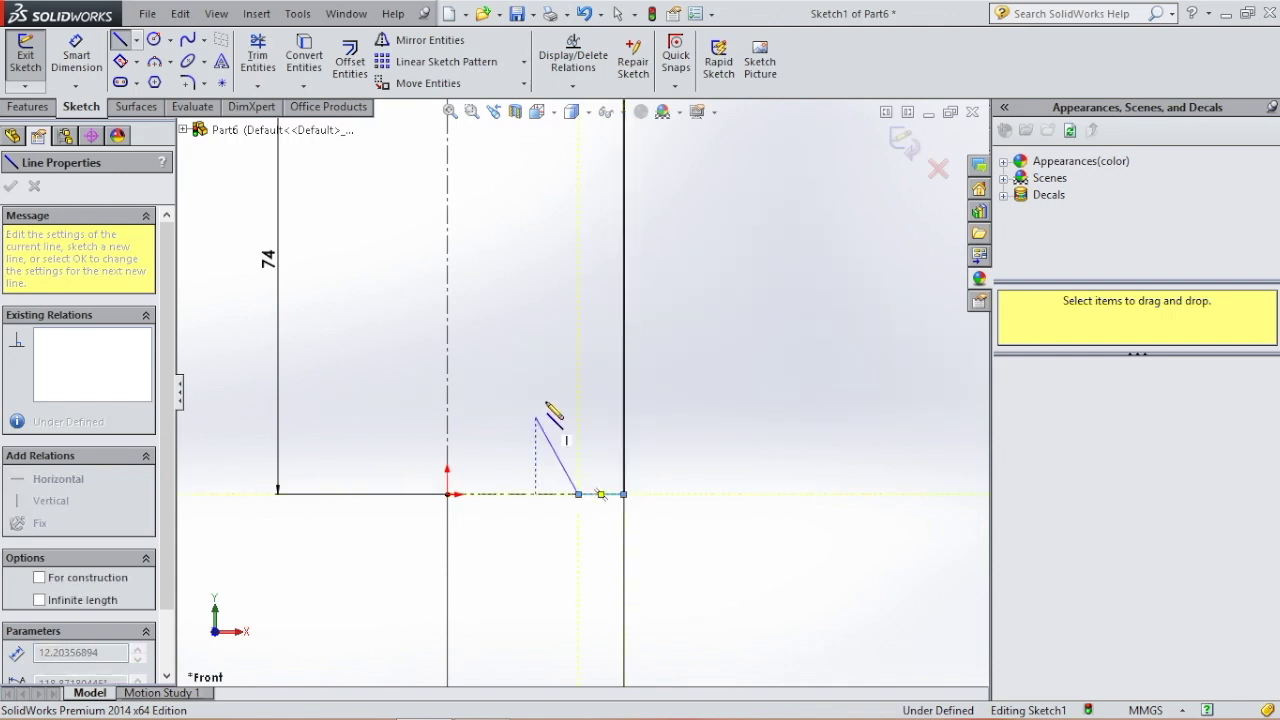
{"action": "key", "text": "Escape"}
{"action": "key", "text": "Escape"}
Dimension the short solid line at the profile's base to 6 mm
{"action": "left_click", "coordinate": [86, 56]}
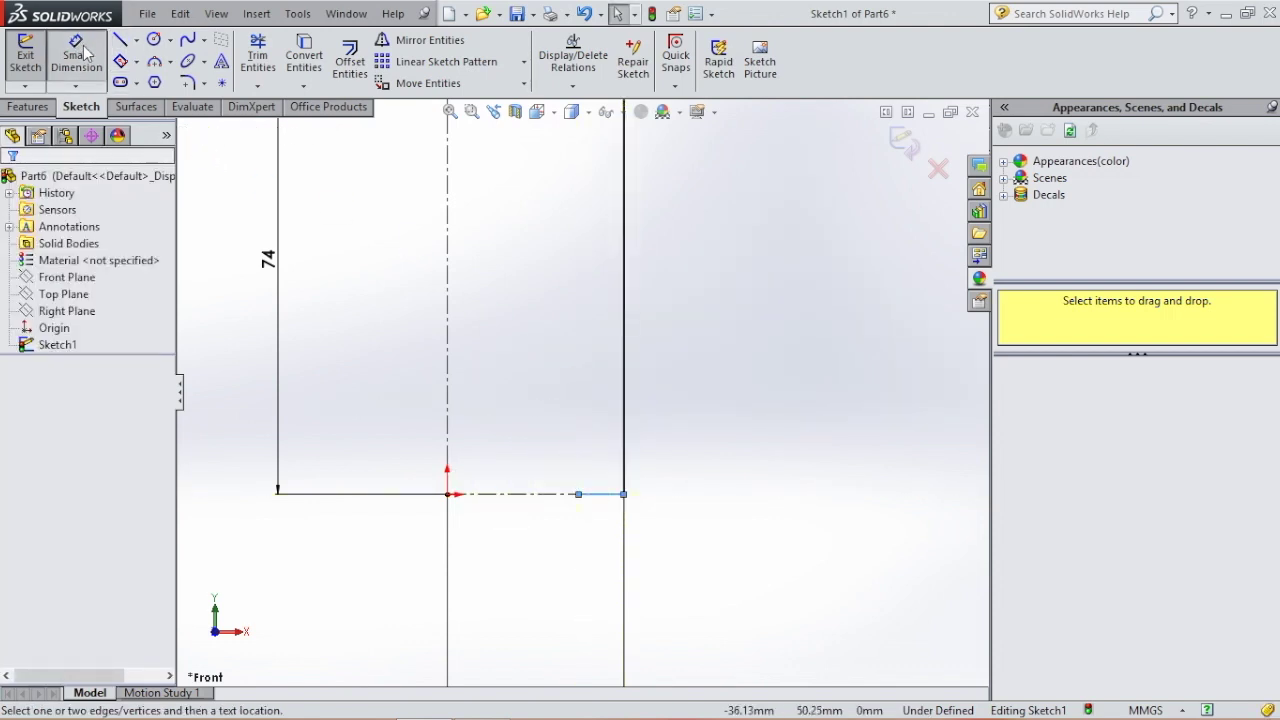
{"action": "left_click", "coordinate": [698, 583]}
{"action": "left_click", "coordinate": [722, 590]}
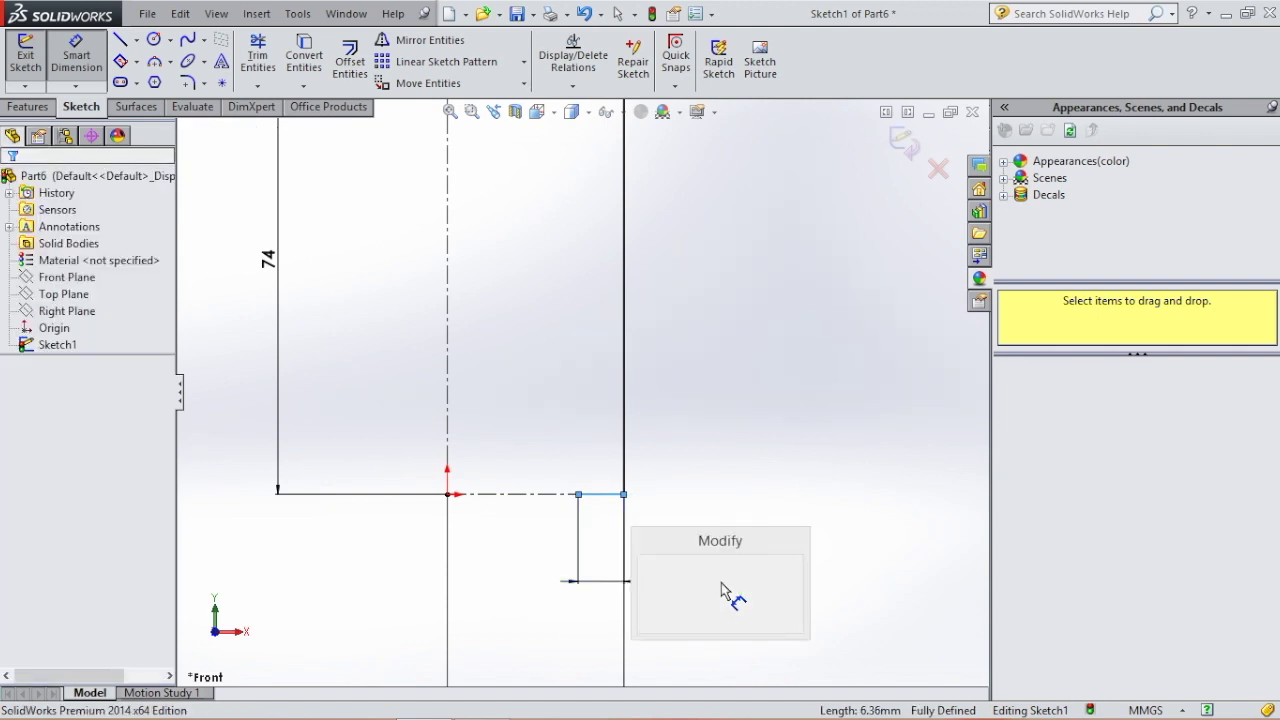
{"action": "key", "text": "Return"}
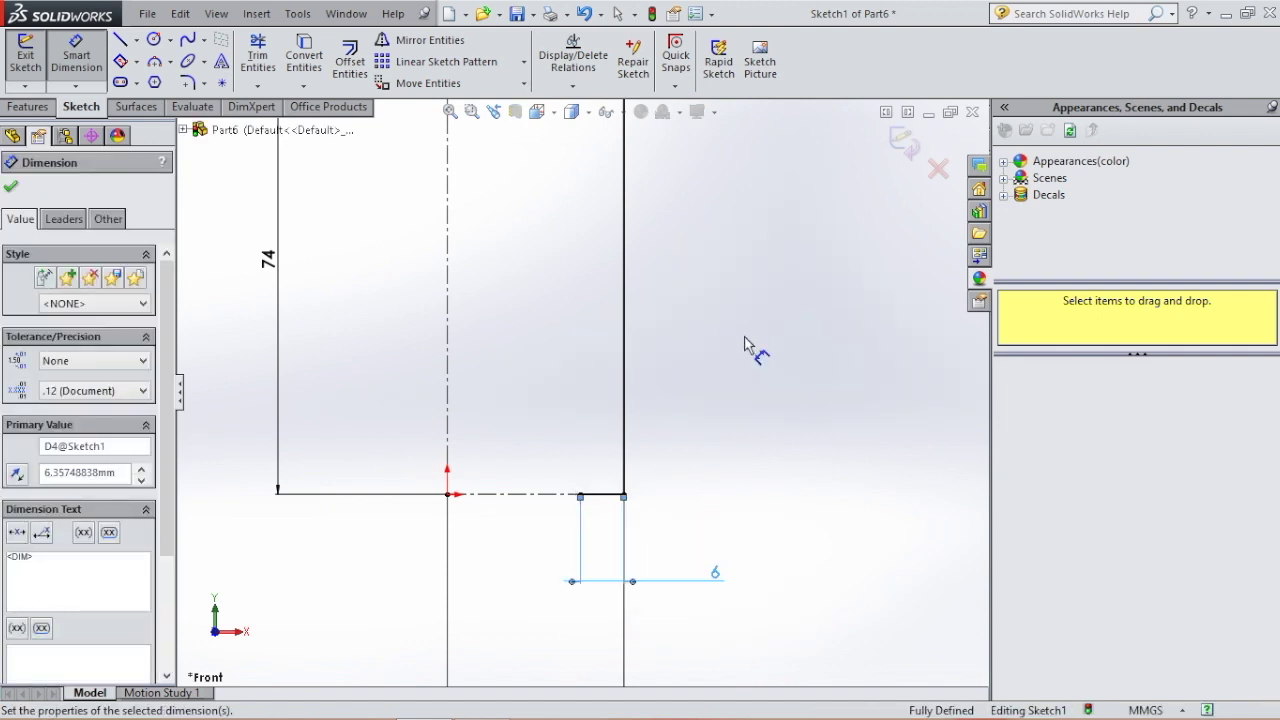
{"action": "key", "text": "Escape"}
{"action": "key", "text": "Escape"}
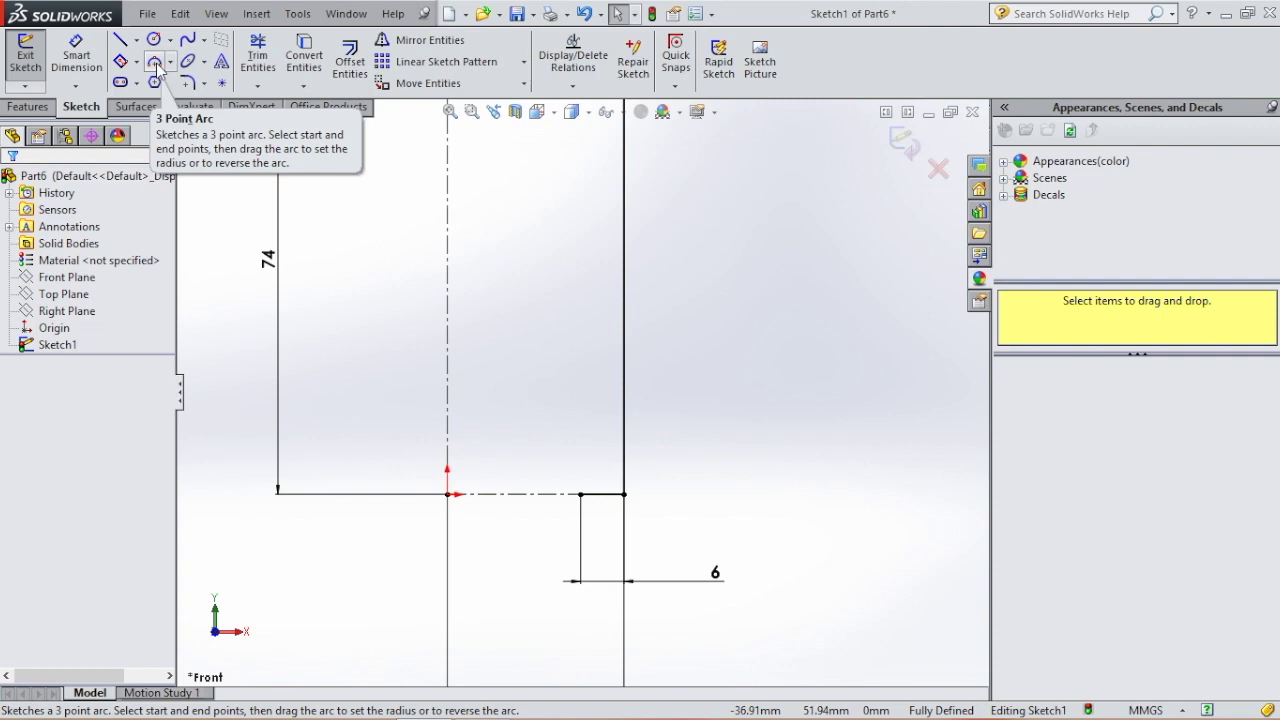
Sketch a 3 Point Arc of about 30 mm radius from the 6 mm line's inner end to the vertical centerline just above the origin
{"action": "left_click", "coordinate": [158, 66]}
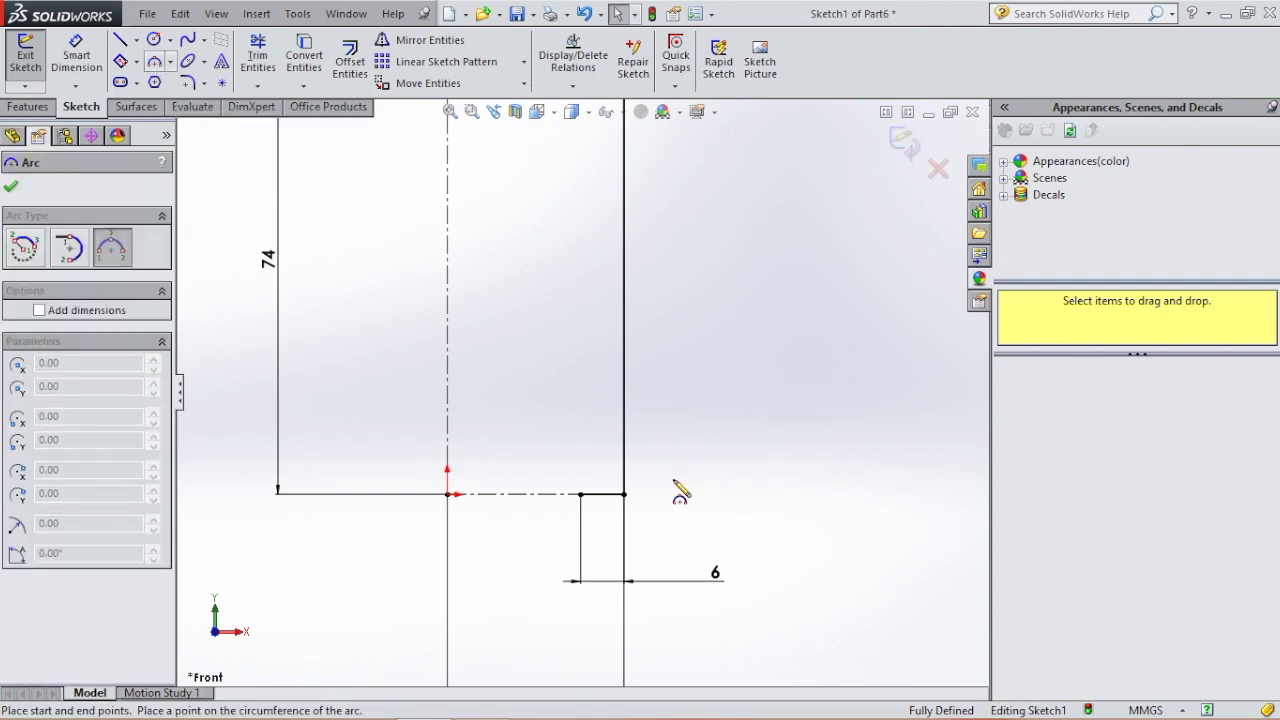
{"action": "left_click", "coordinate": [581, 494]}
{"action": "left_click", "coordinate": [448, 463]}
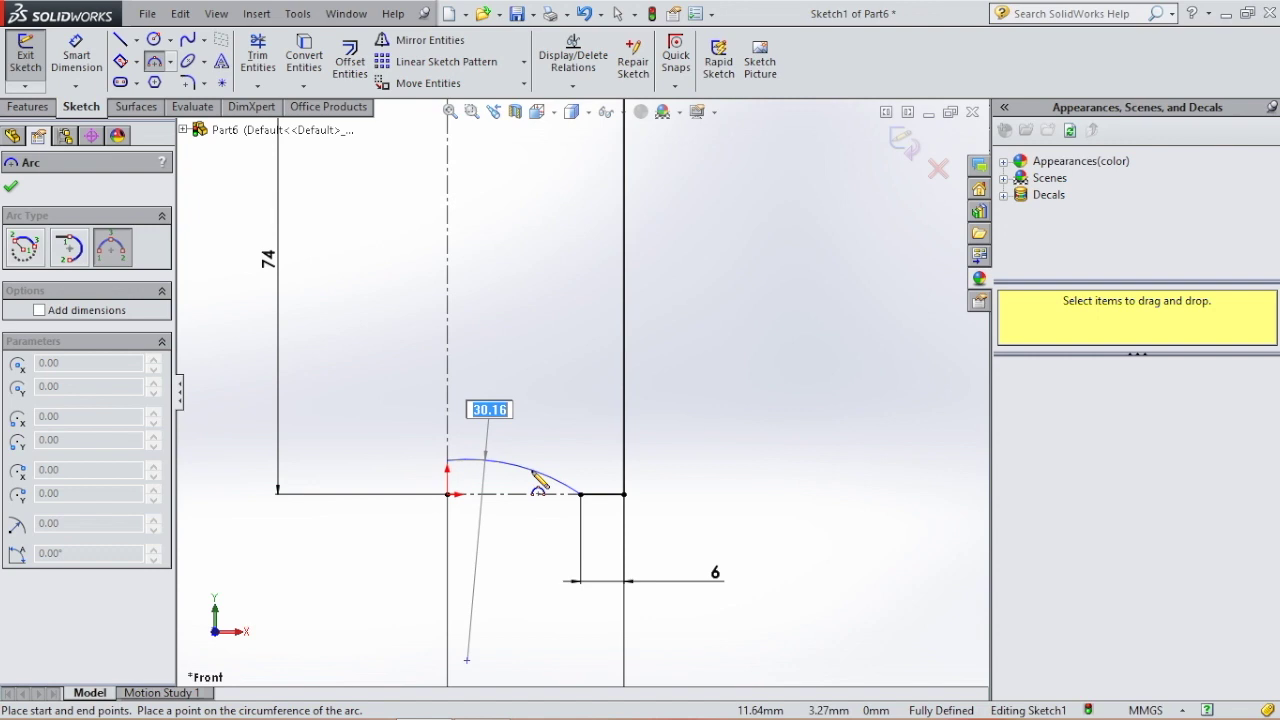
{"action": "left_click", "coordinate": [538, 485]}
{"action": "key", "text": "Escape"}
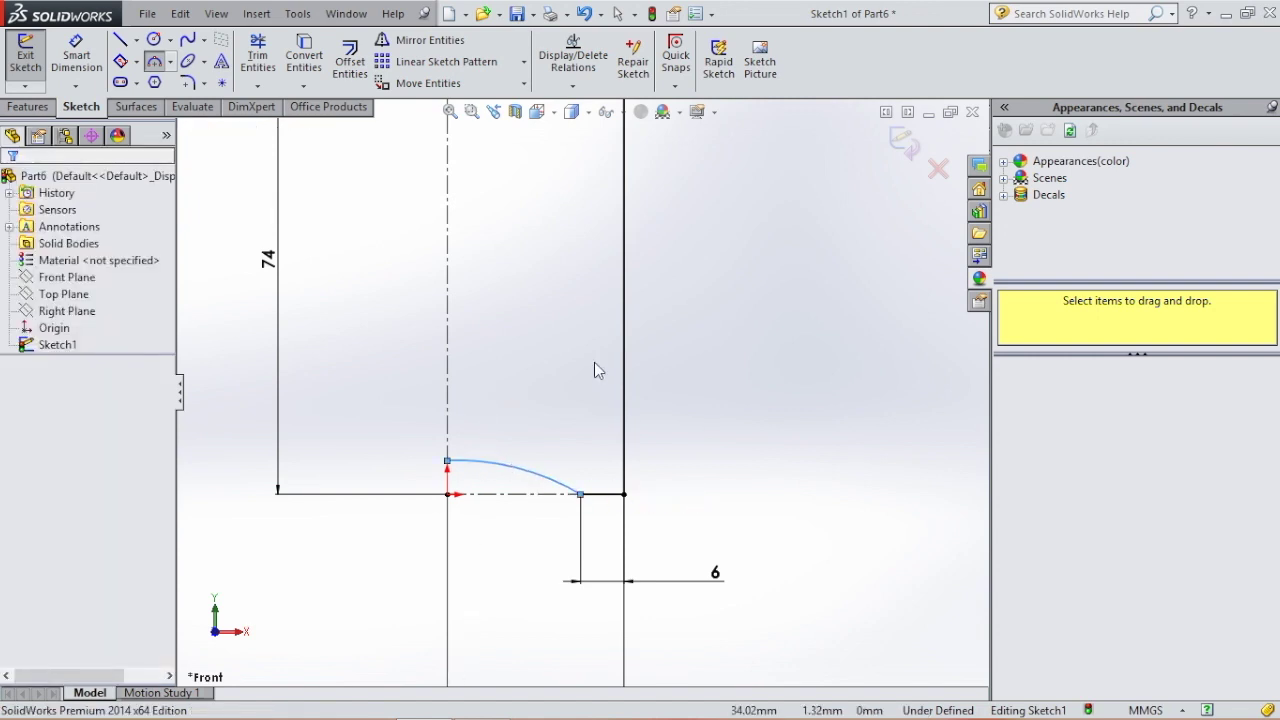
Draw a horizontal centerline about 10.7 mm long from the arc's upper end outward, away from the profile
{"action": "left_click", "coordinate": [136, 40]}
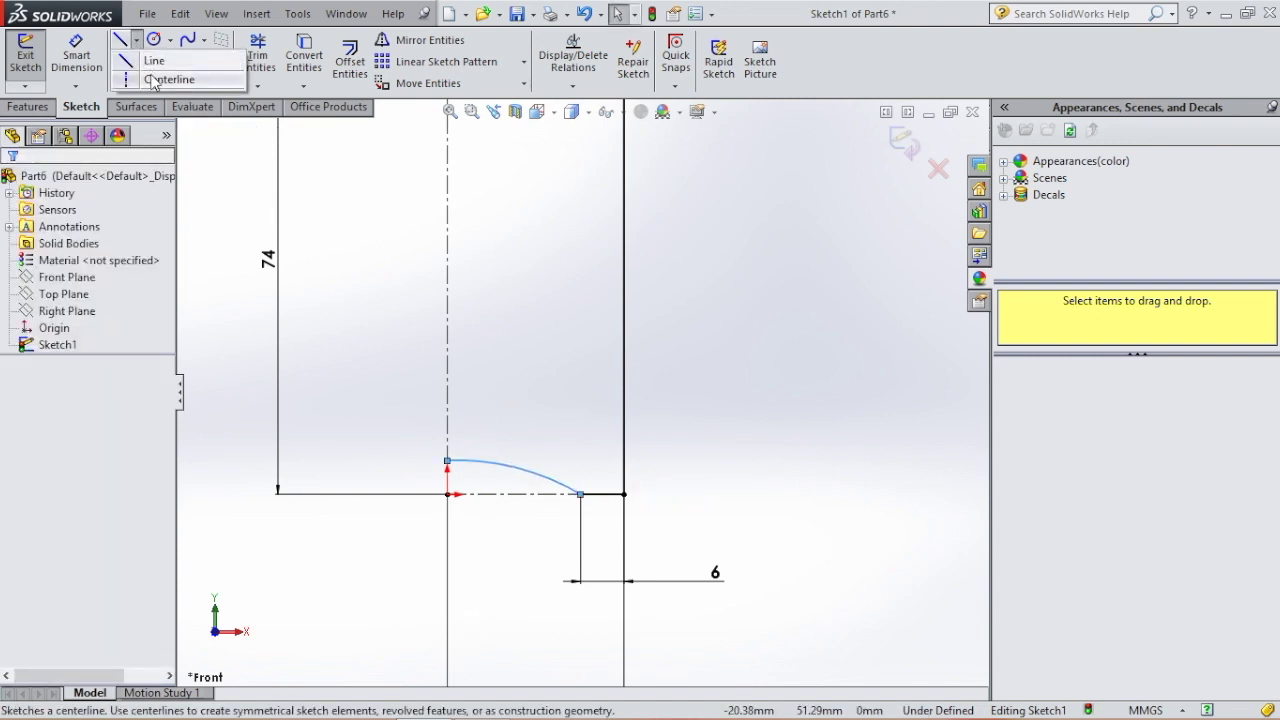
{"action": "left_click", "coordinate": [152, 80]}
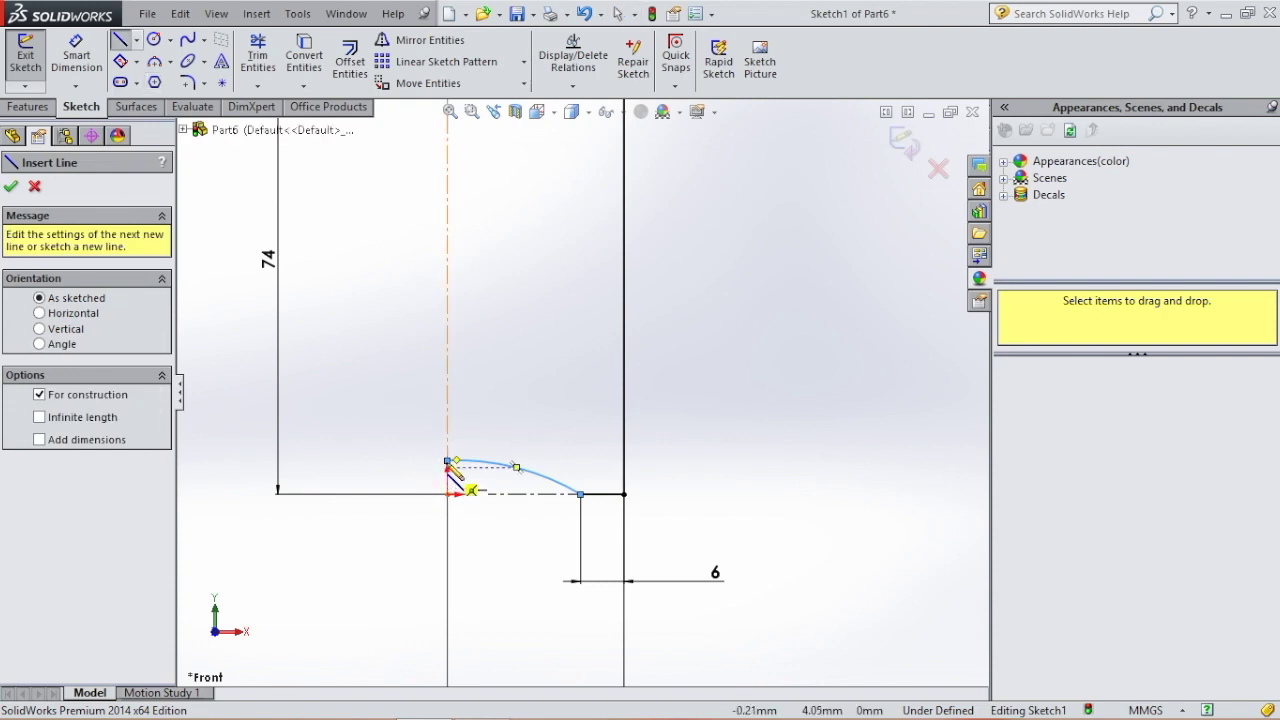
{"action": "left_click", "coordinate": [136, 40]}
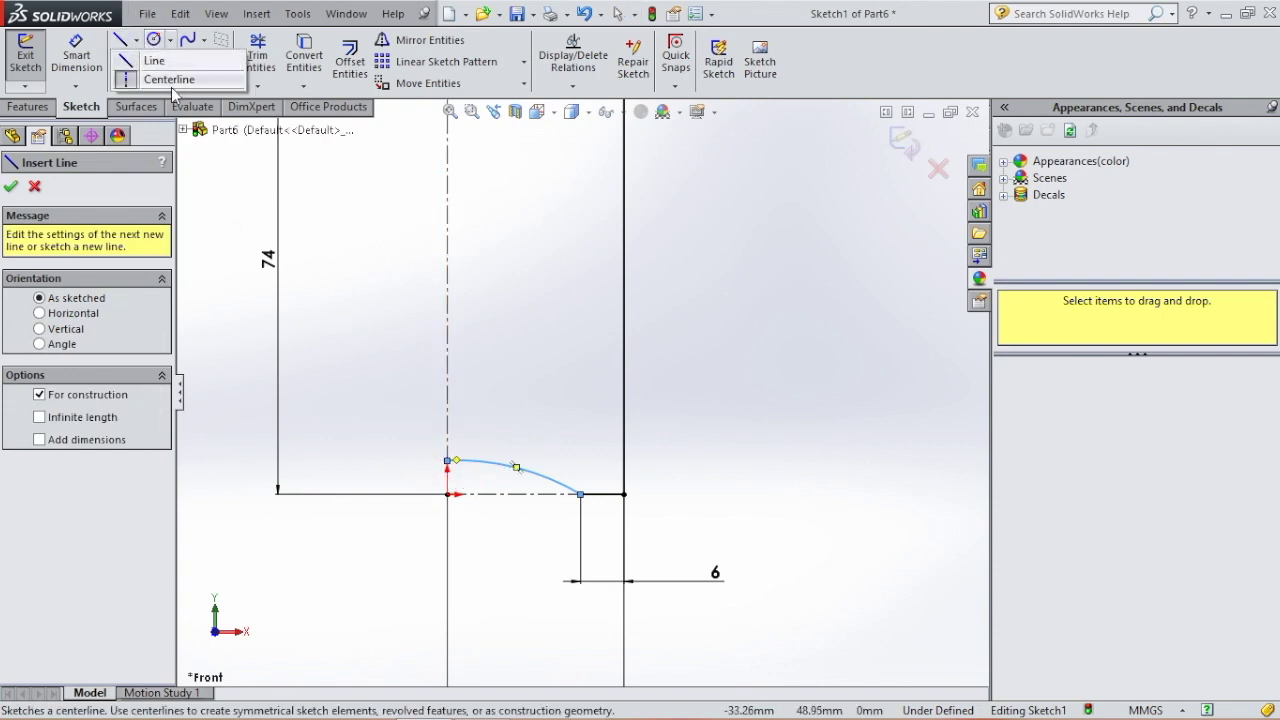
{"action": "left_click", "coordinate": [453, 464]}
{"action": "left_click", "coordinate": [453, 464]}
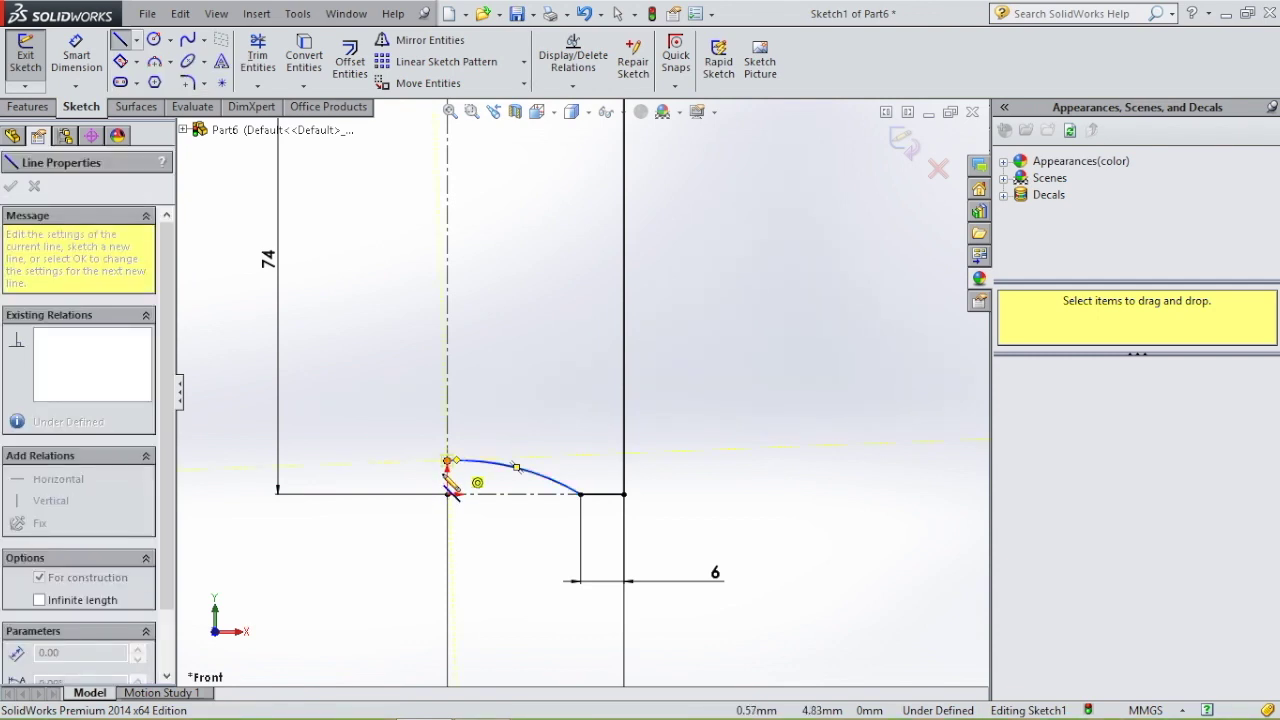
{"action": "left_click", "coordinate": [371, 462]}
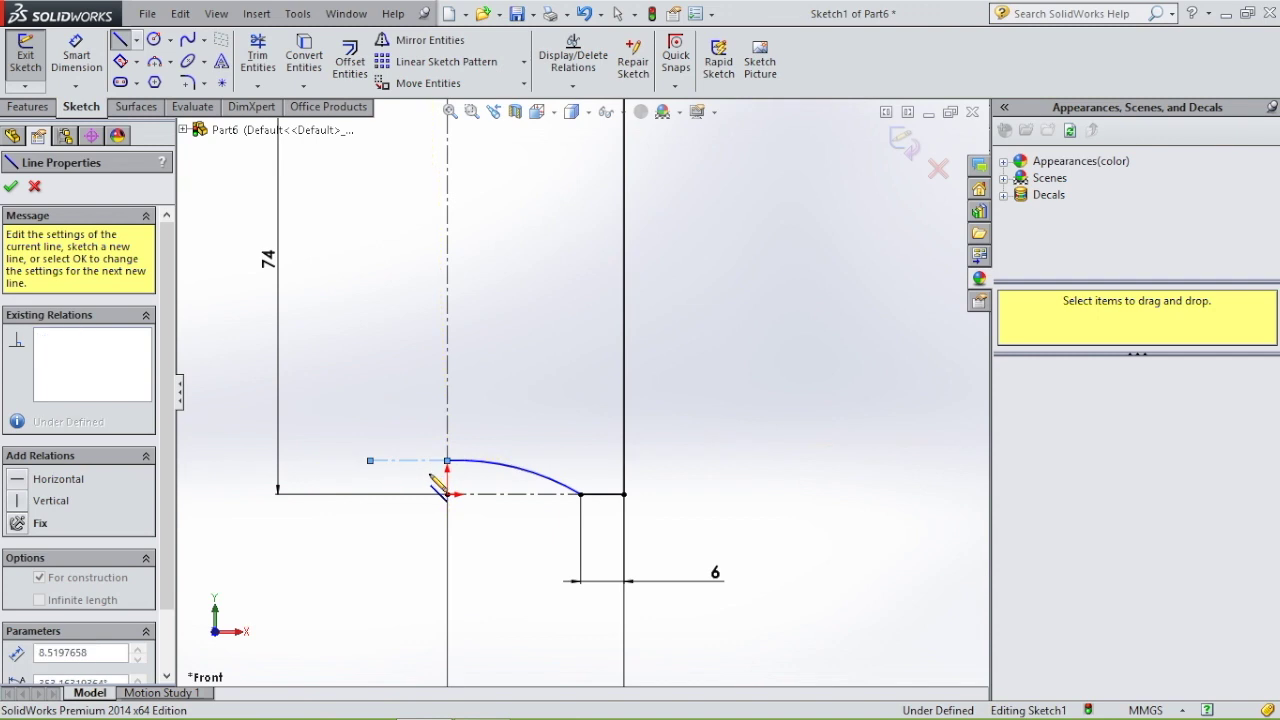
{"action": "key", "text": "Escape"}
{"action": "key", "text": "Escape"}
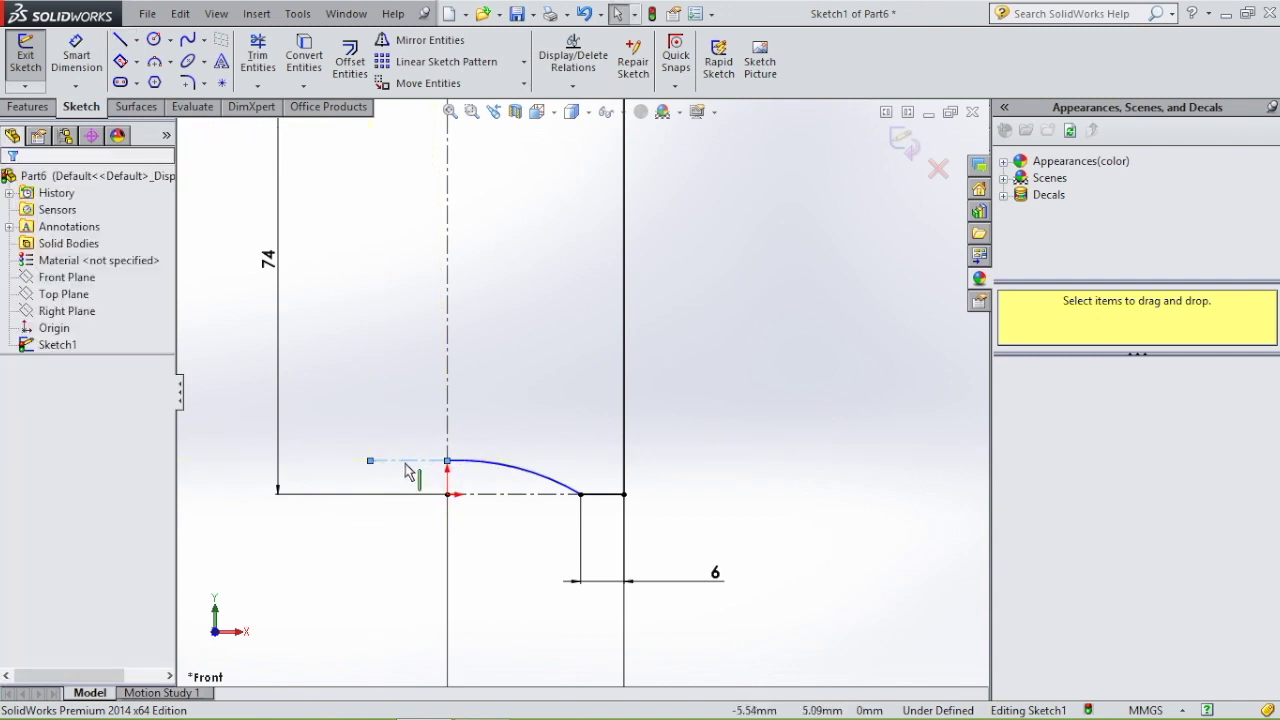
Add a Tangent relation between the short horizontal centerline and the base arc
{"action": "left_click", "coordinate": [406, 463]}
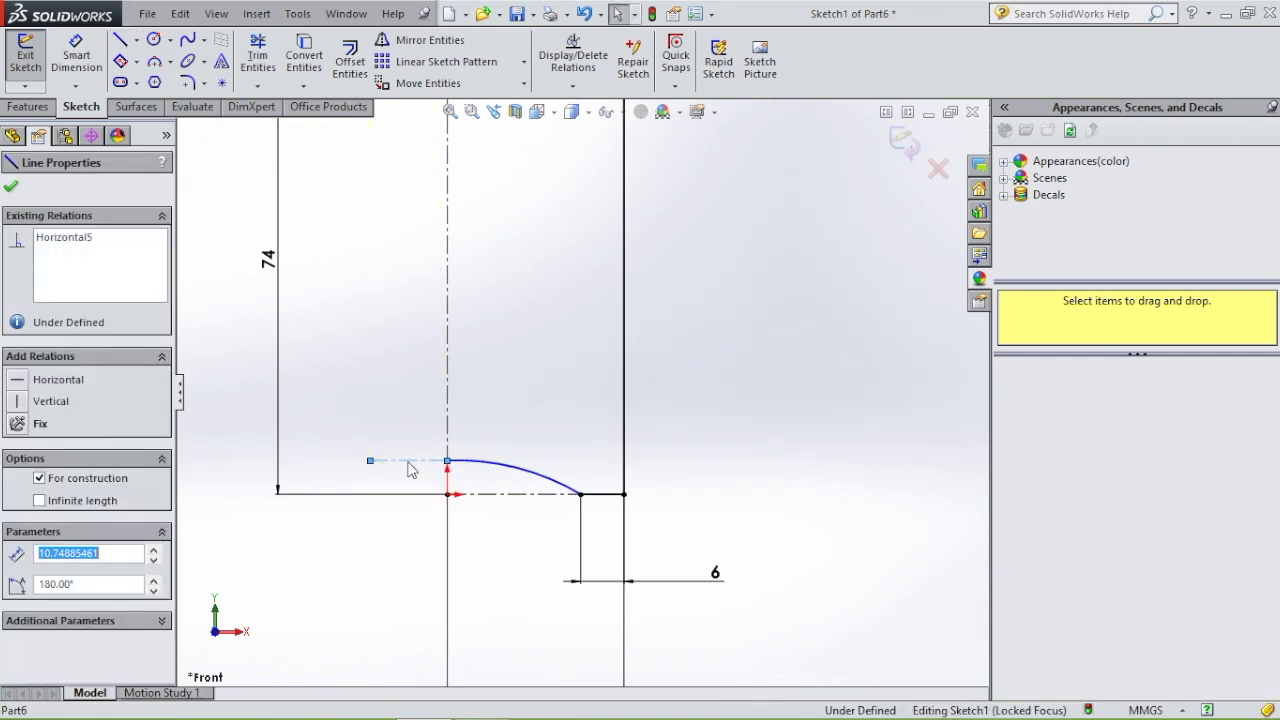
{"action": "left_click", "coordinate": [500, 472], "text": "ctrl"}
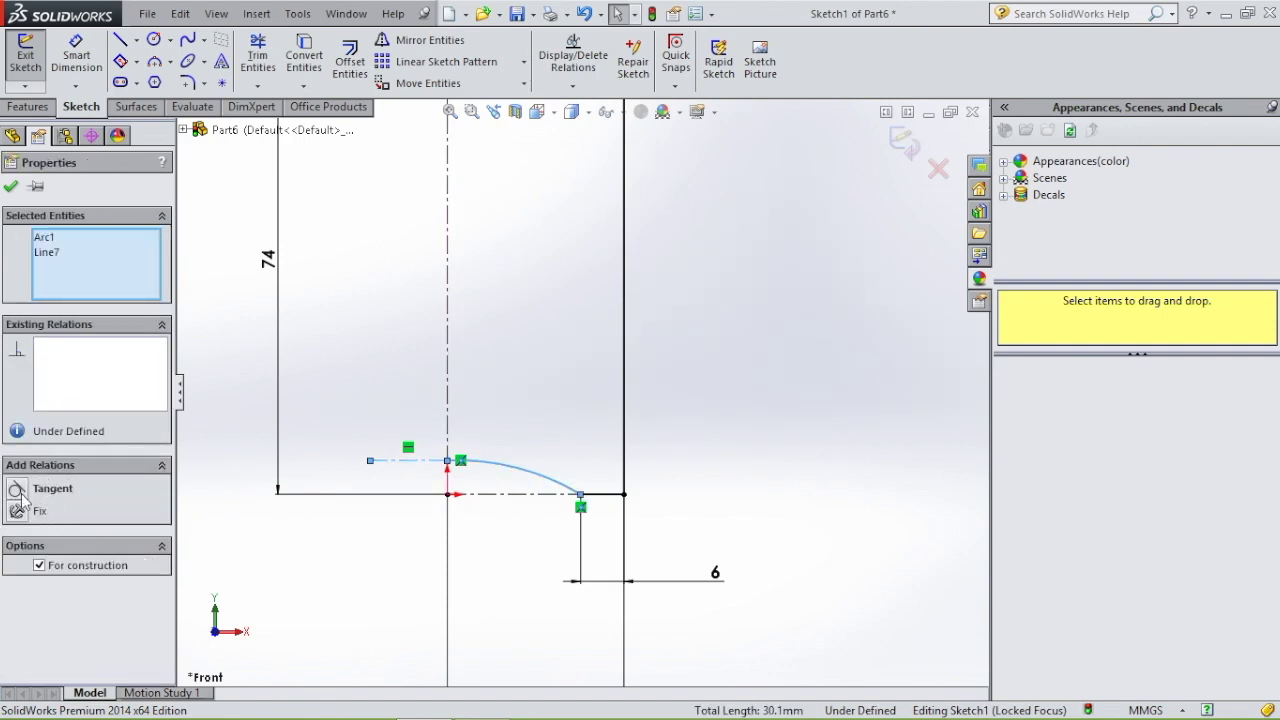
{"action": "left_click", "coordinate": [17, 490]}
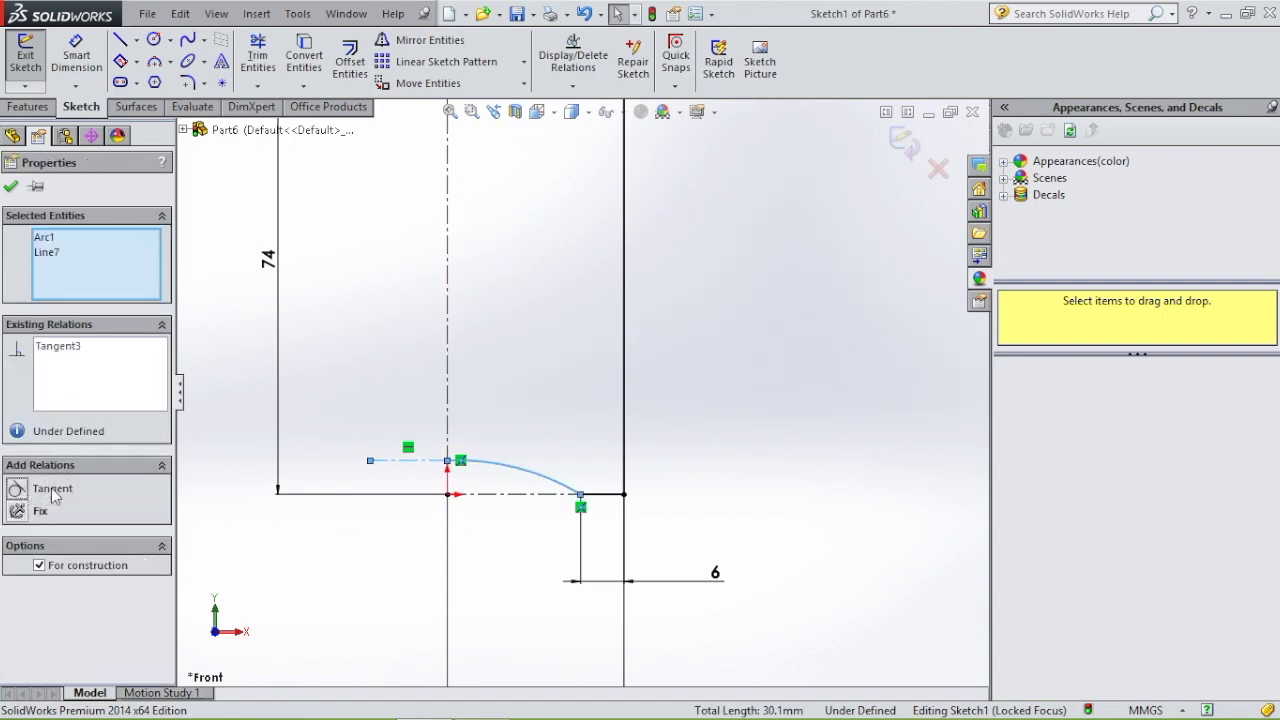
{"action": "left_click", "coordinate": [705, 407]}
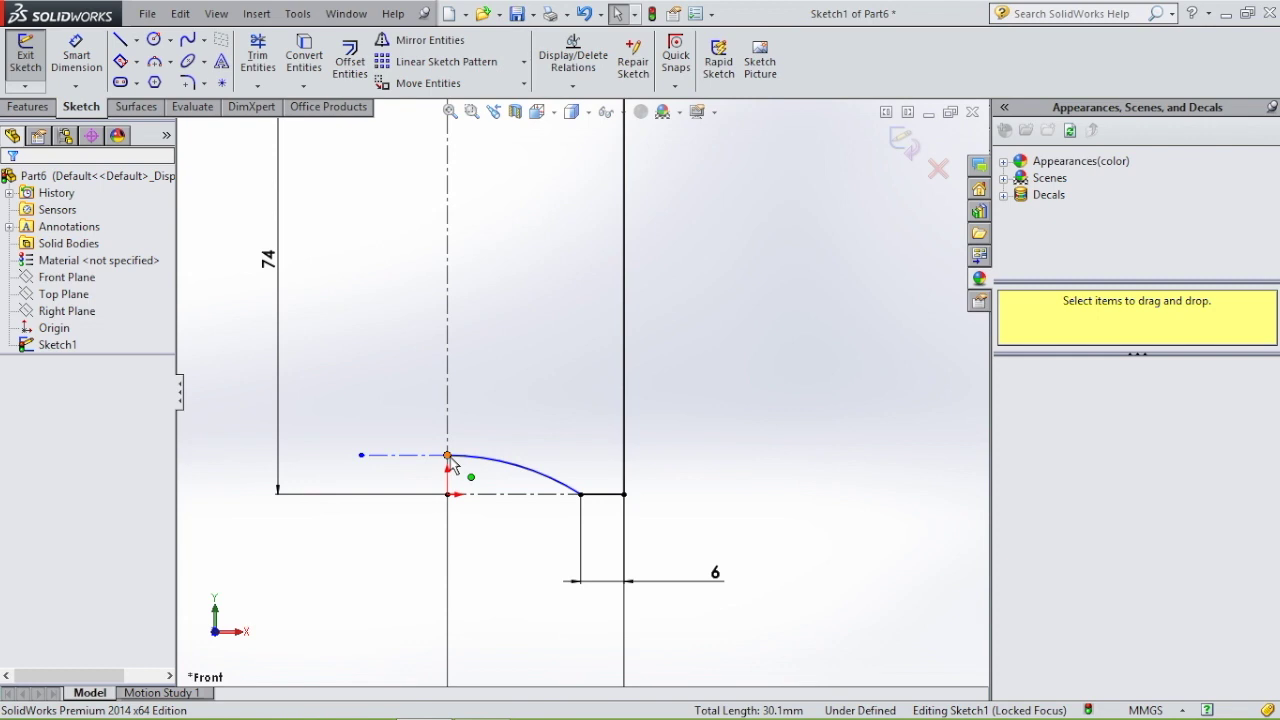
Dimension the height of the arc's upper end above the origin to 4 mm
{"action": "left_click", "coordinate": [75, 55]}
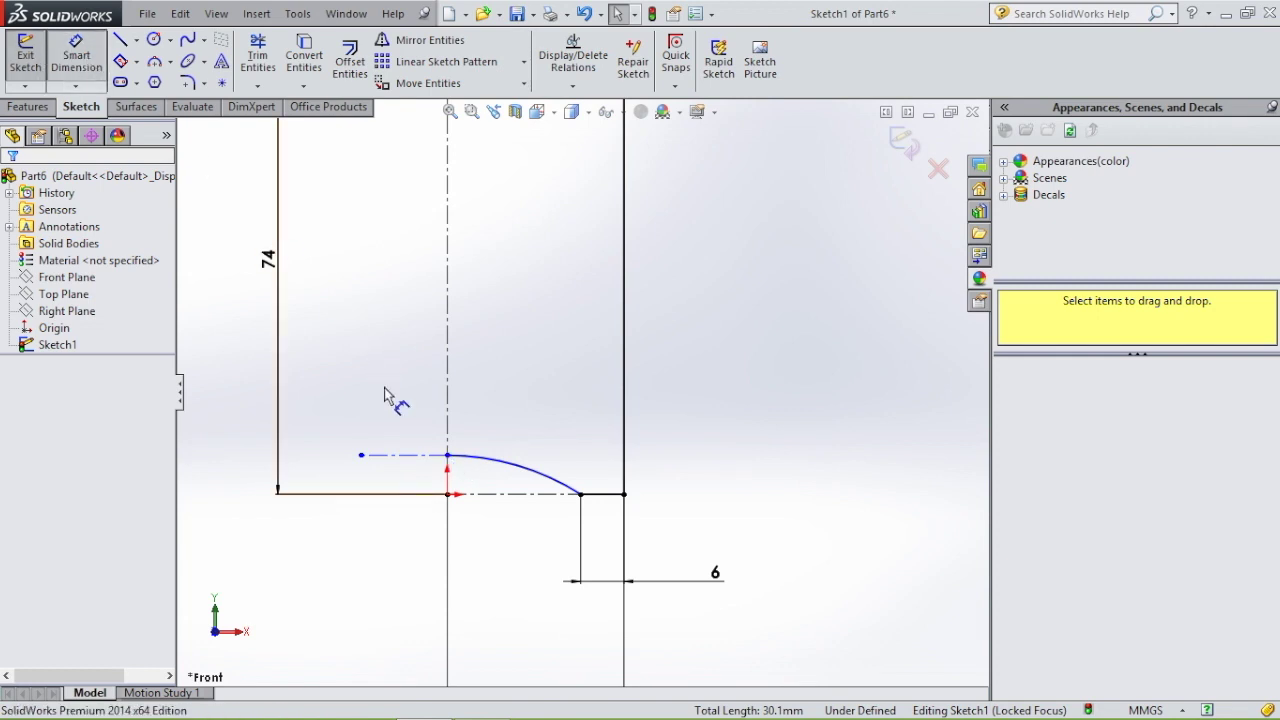
{"action": "left_click", "coordinate": [447, 456]}
{"action": "left_click", "coordinate": [448, 493]}
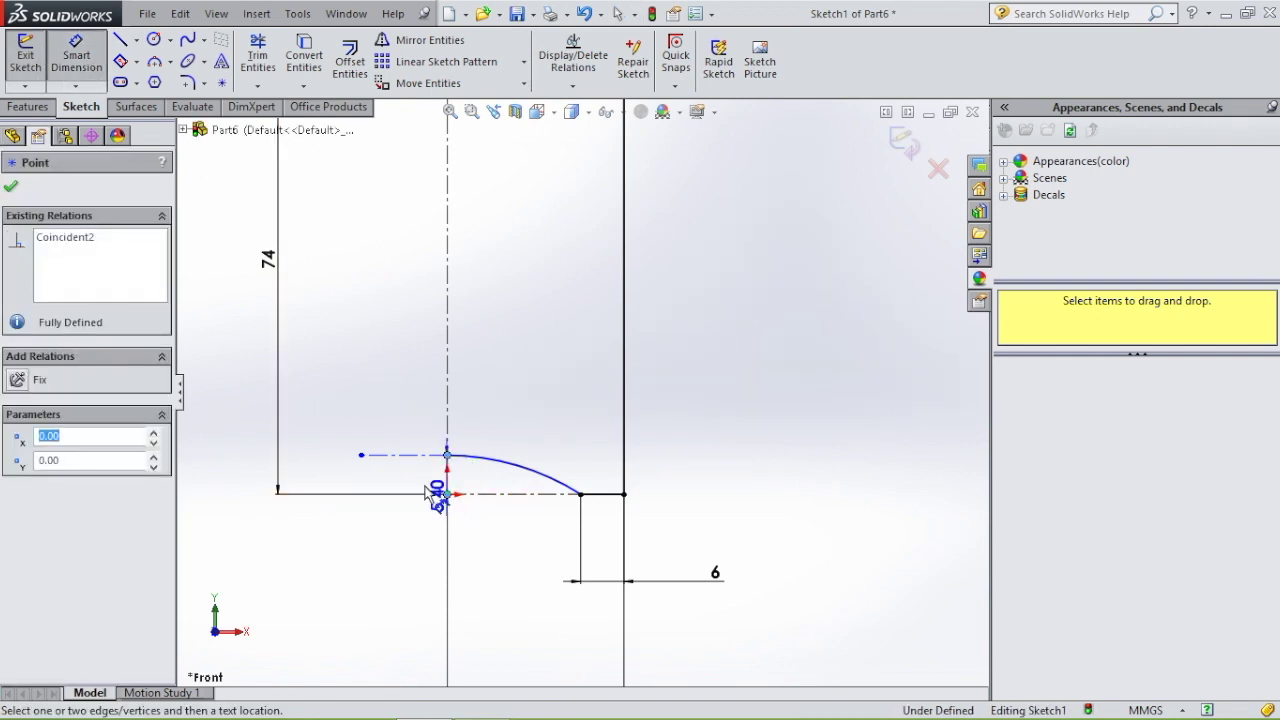
{"action": "left_click", "coordinate": [416, 489]}
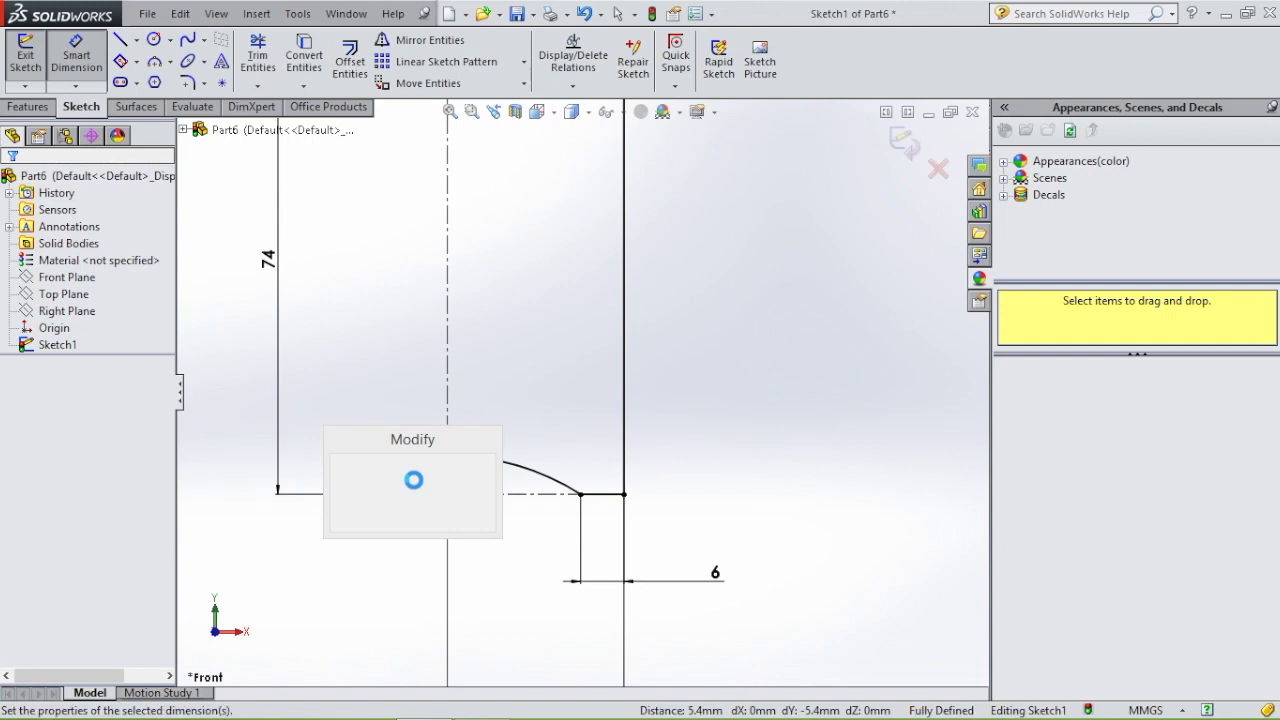
{"action": "type", "text": "4"}
{"action": "key", "text": "Return"}
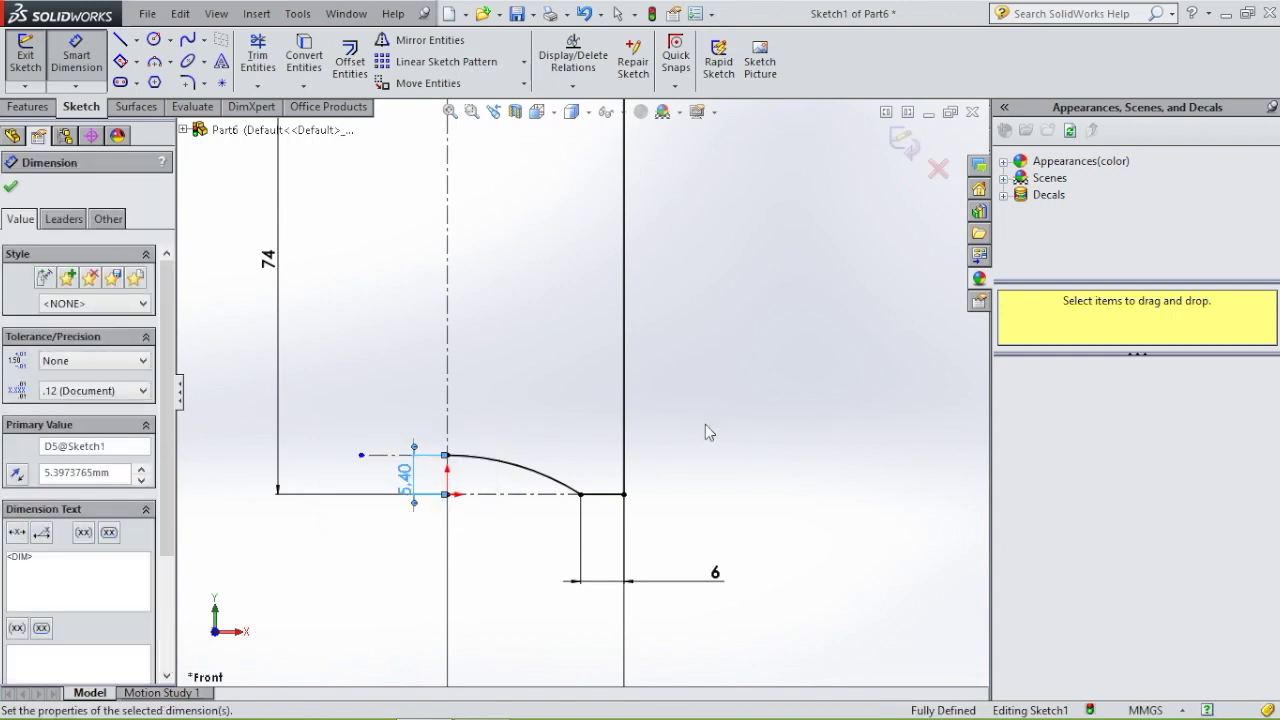
{"action": "key", "text": "f"}
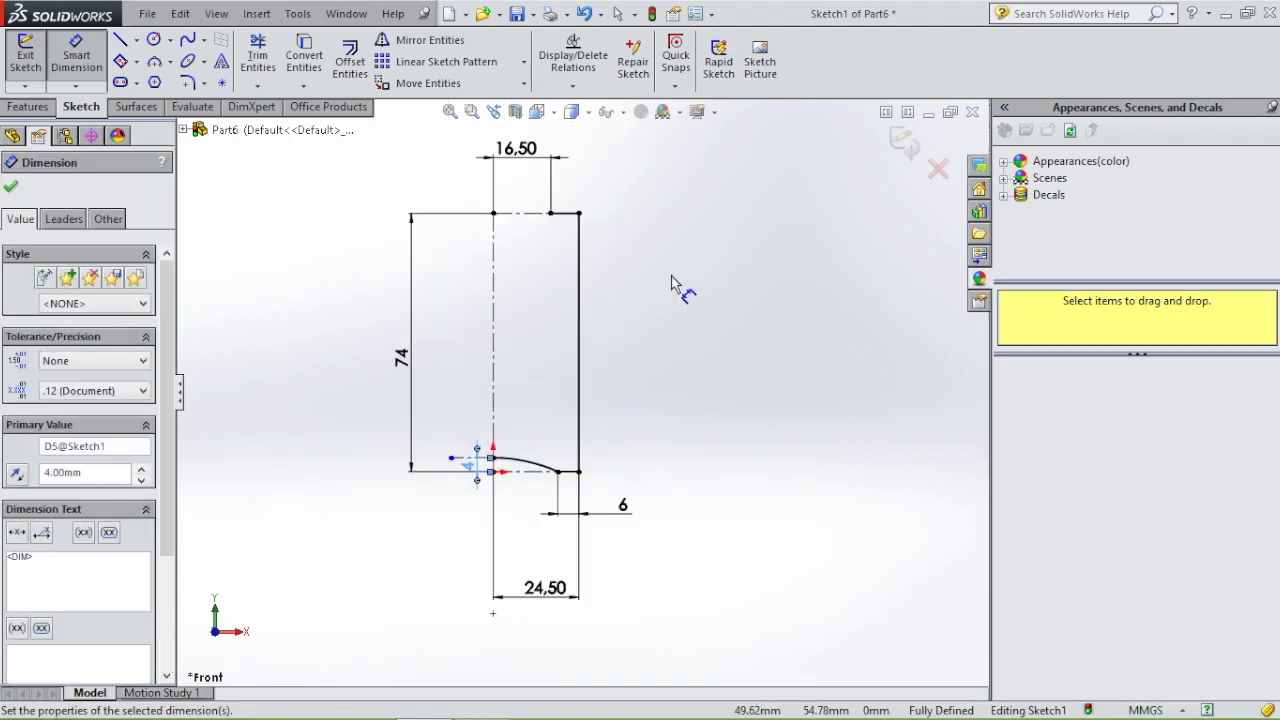
{"action": "scroll", "coordinate": [595, 272], "scroll_direction": "down", "scroll_amount": 3}
{"action": "key", "text": "Escape"}
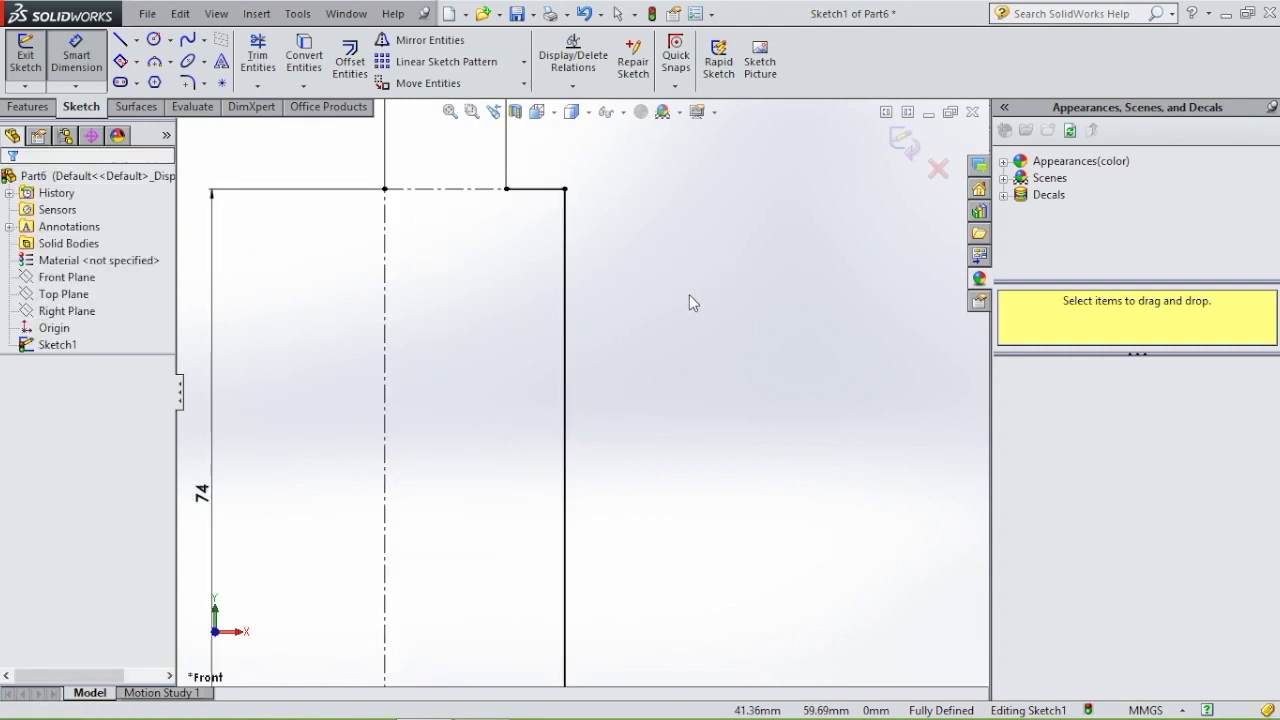
{"action": "scroll", "coordinate": [600, 387], "scroll_direction": "up", "scroll_amount": 1}
{"action": "key", "text": "Escape"}
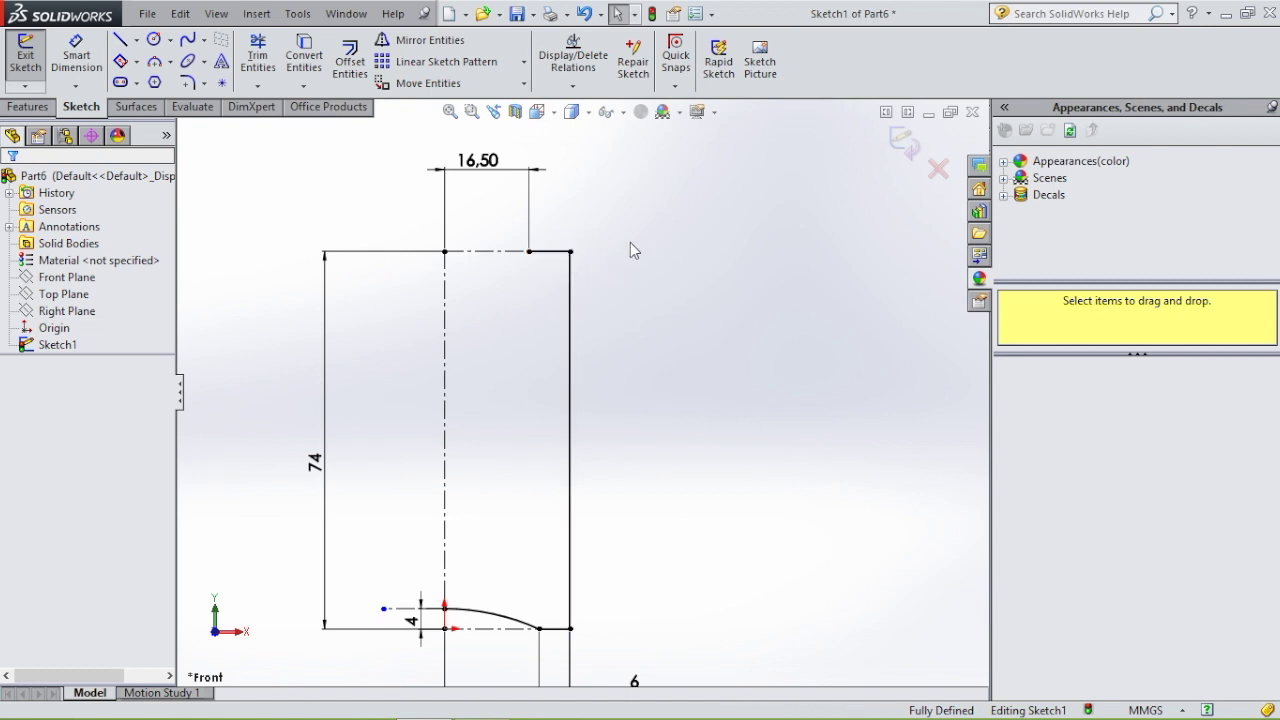
Apply a 5 mm Sketch Fillet to the profile's upper outer corner, between the short horizontal line and the long vertical line
{"action": "left_click", "coordinate": [186, 84]}
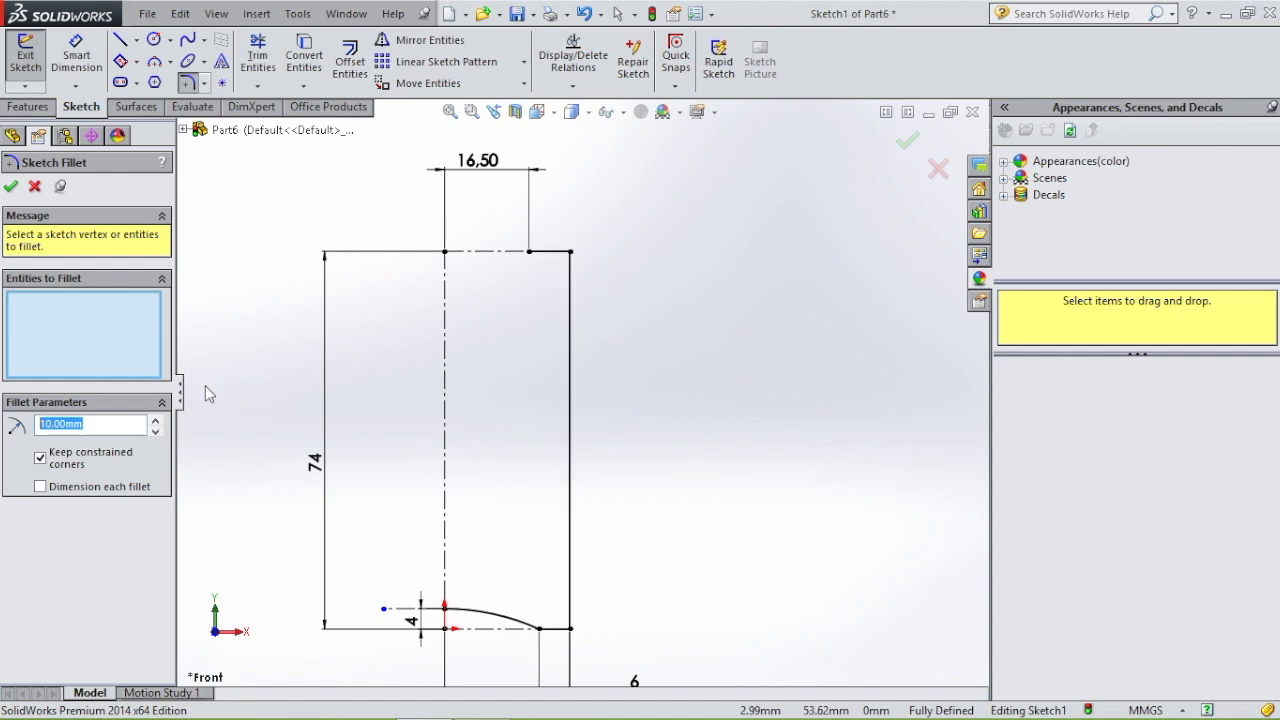
{"action": "left_click", "coordinate": [549, 254]}
{"action": "left_click", "coordinate": [571, 279]}
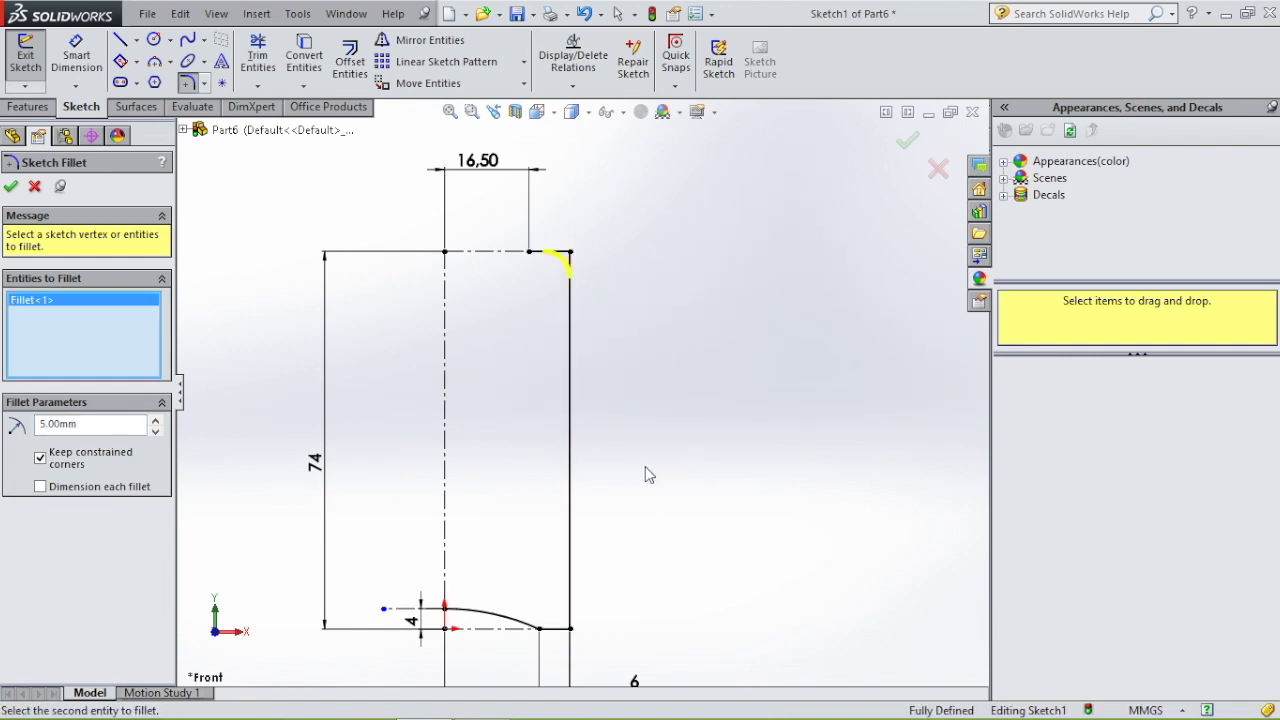
{"action": "left_click", "coordinate": [11, 187]}
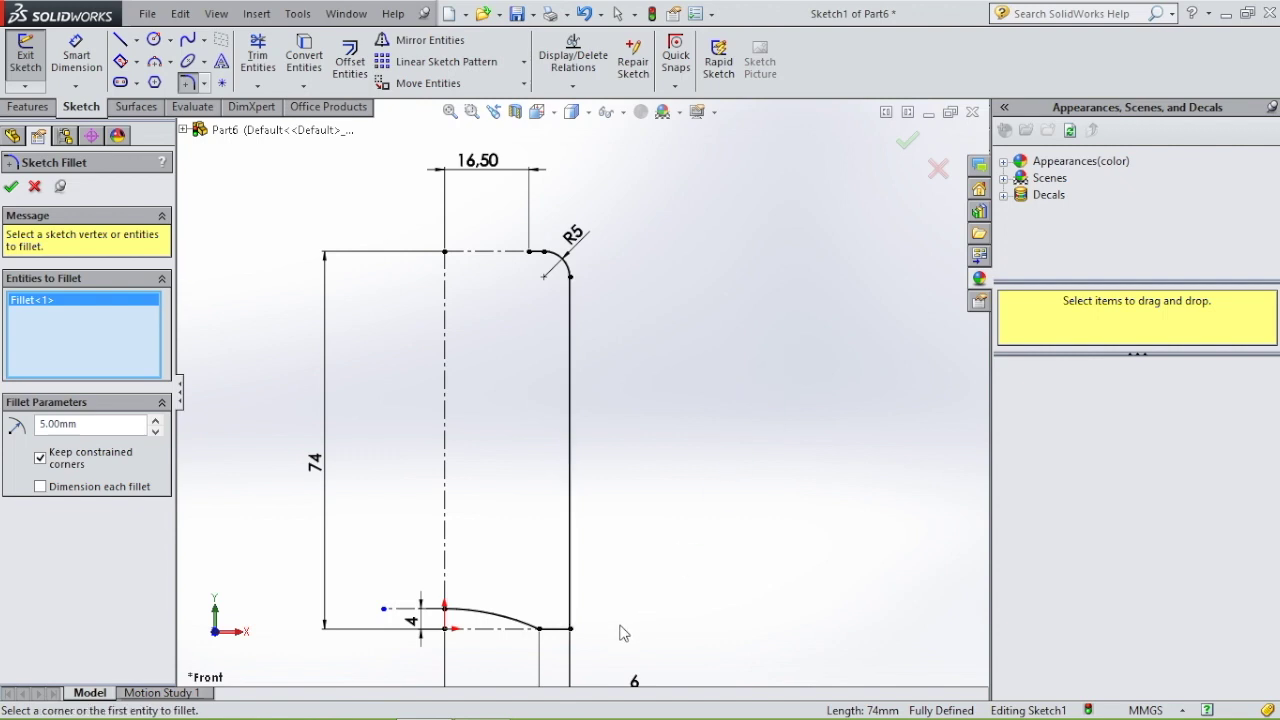
Apply a 4 mm Sketch Fillet to the profile's lower outer corner, between the base line and the long vertical line
{"action": "left_click_drag", "start_coordinate": [88, 425], "coordinate": [5, 425]}
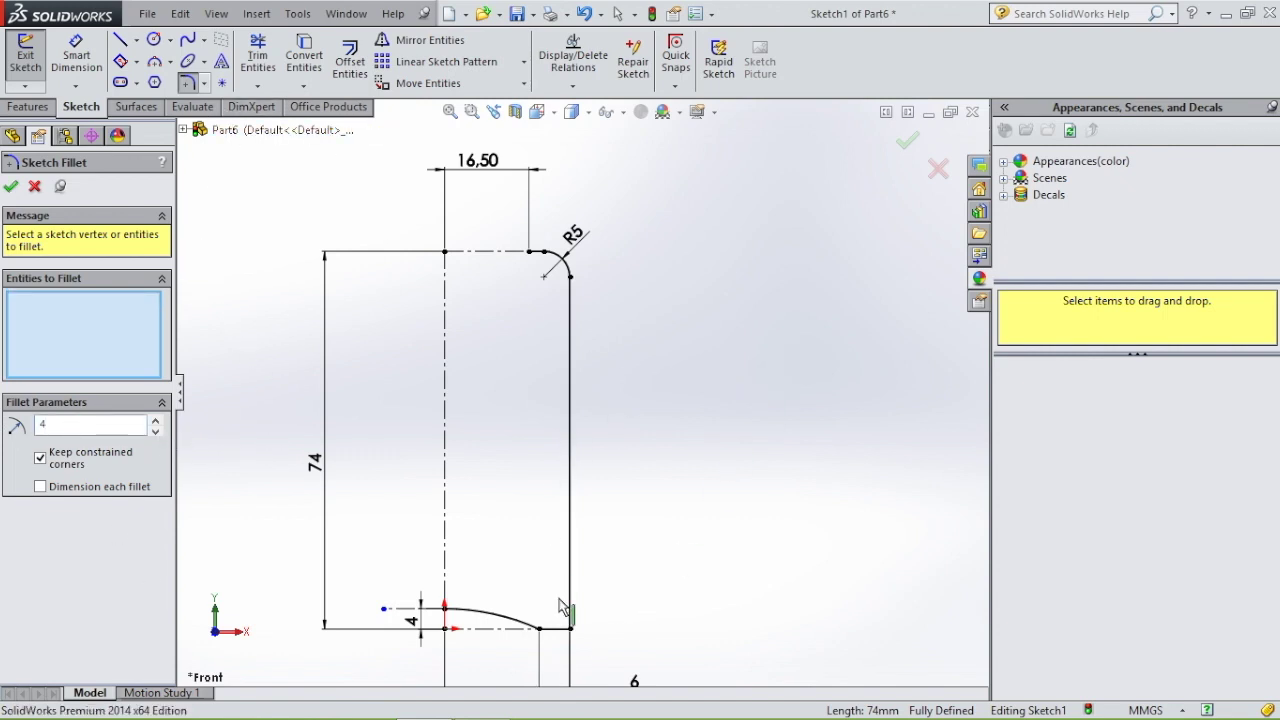
{"action": "left_click", "coordinate": [557, 630]}
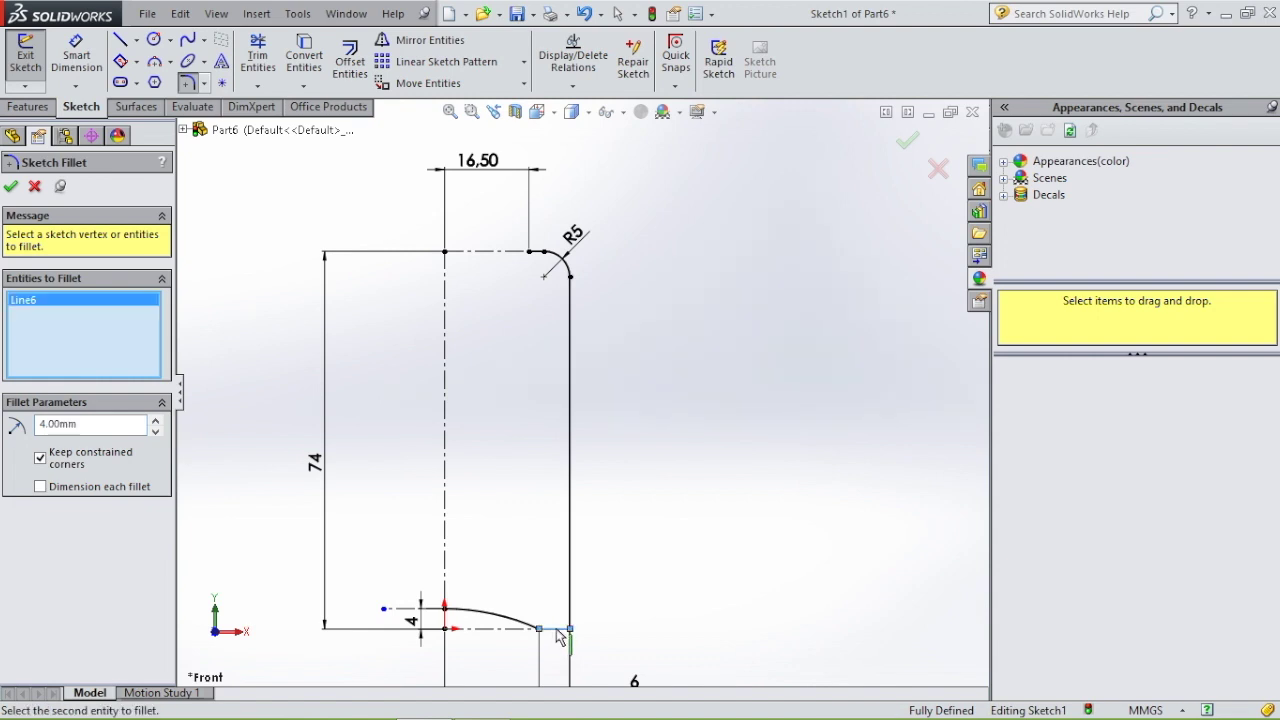
{"action": "left_click", "coordinate": [571, 608]}
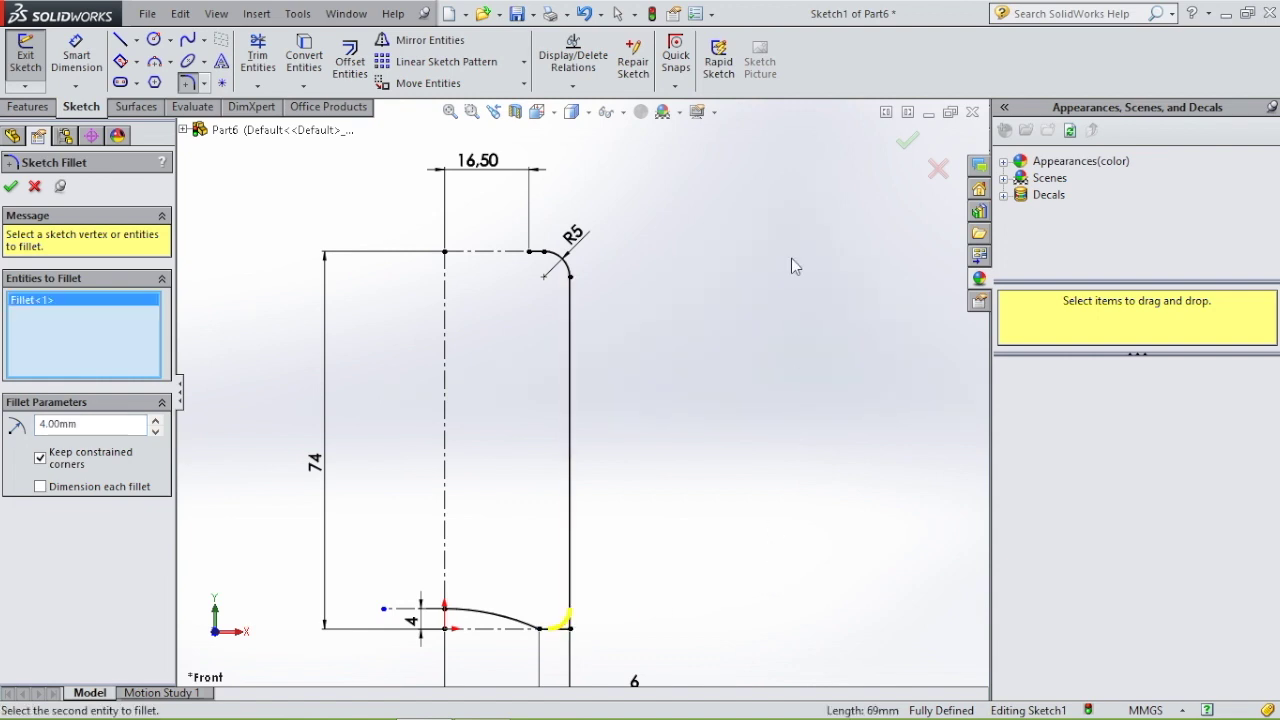
{"action": "right_click", "coordinate": [670, 384]}
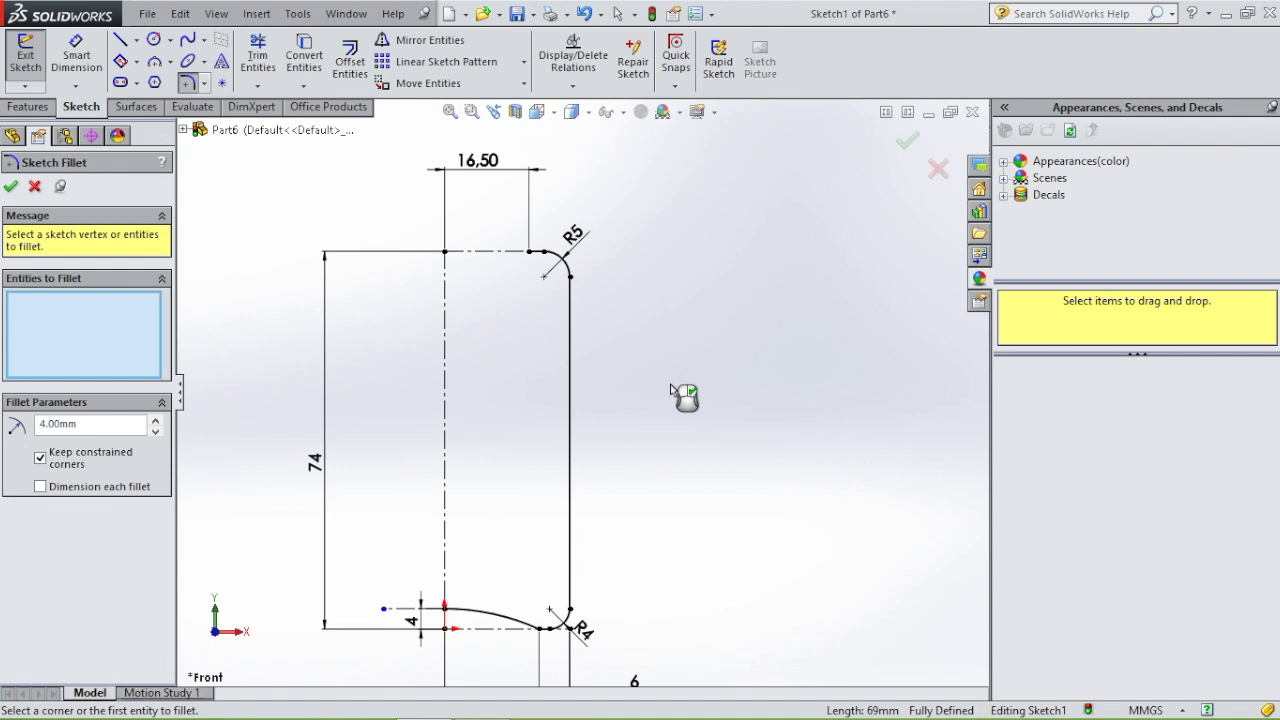
{"action": "scroll", "coordinate": [670, 384], "scroll_direction": "down", "scroll_amount": 2}
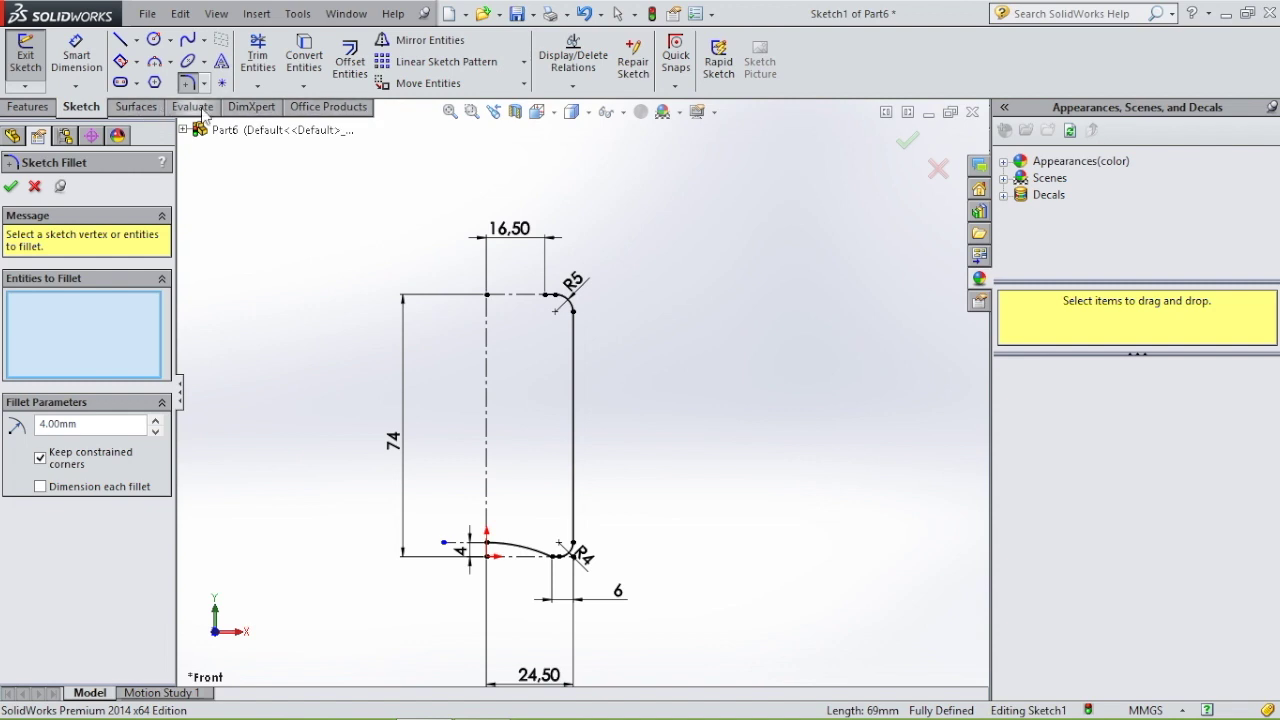
{"action": "right_click", "coordinate": [150, 110]}
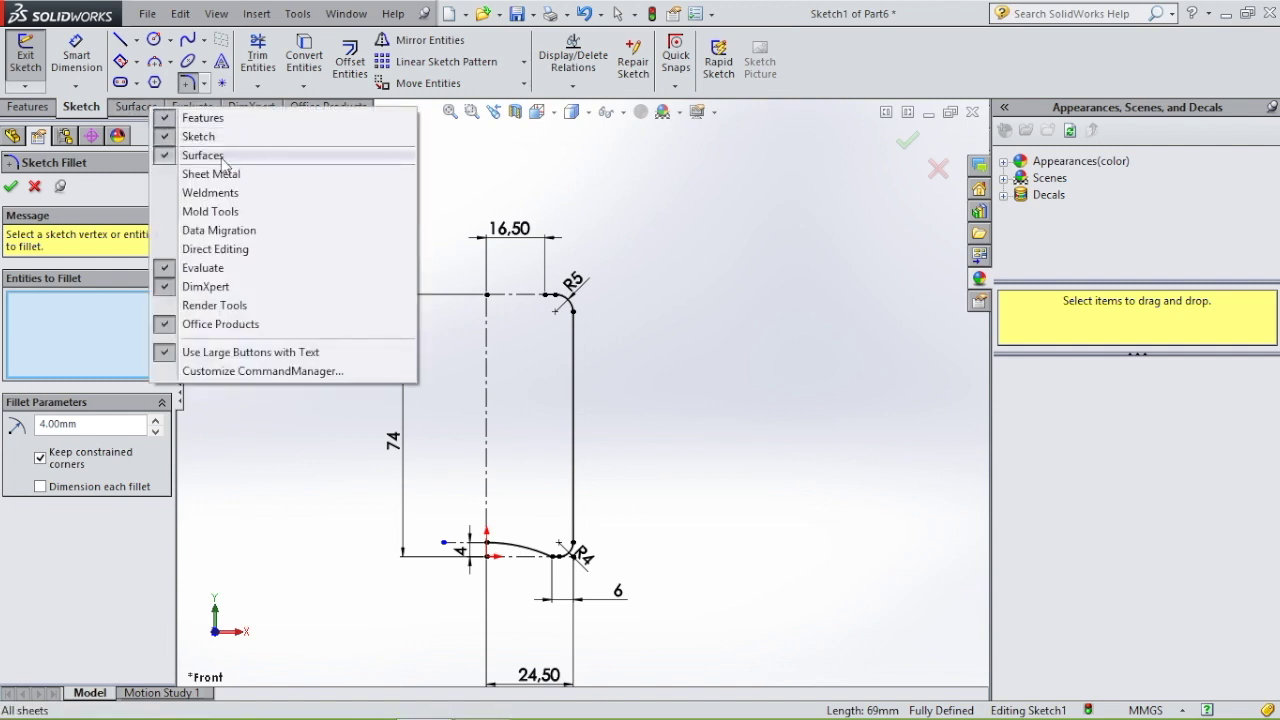
{"action": "left_click", "coordinate": [477, 177]}
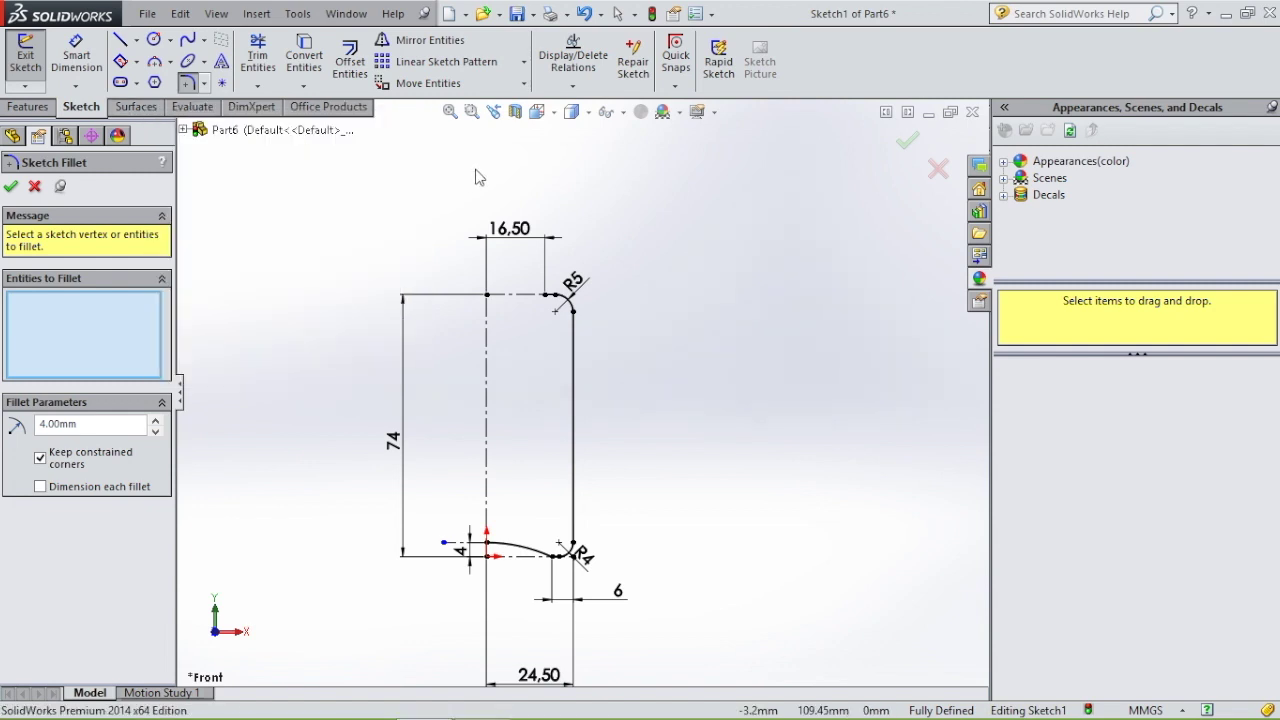
Leave the Sketch Fillet command and create a Revolved Surface from the profile, 360 degrees around the vertical centerline
{"action": "left_click", "coordinate": [137, 107]}
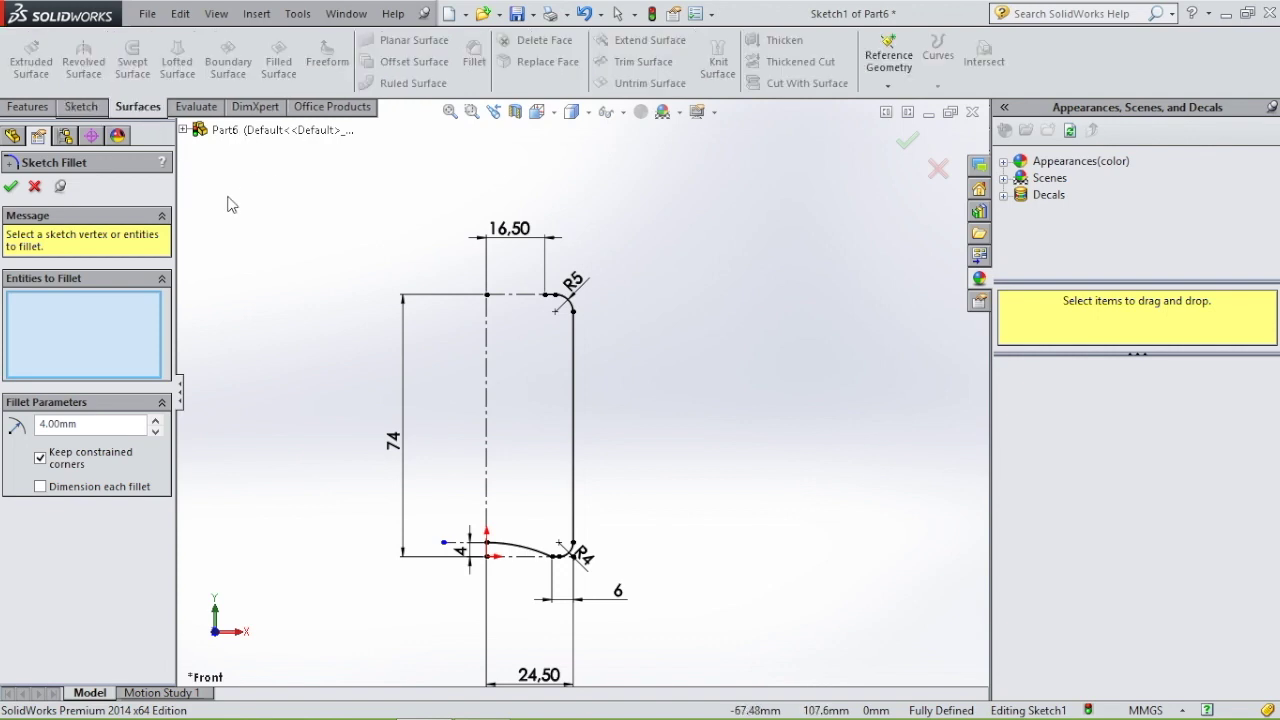
{"action": "left_click", "coordinate": [35, 187]}
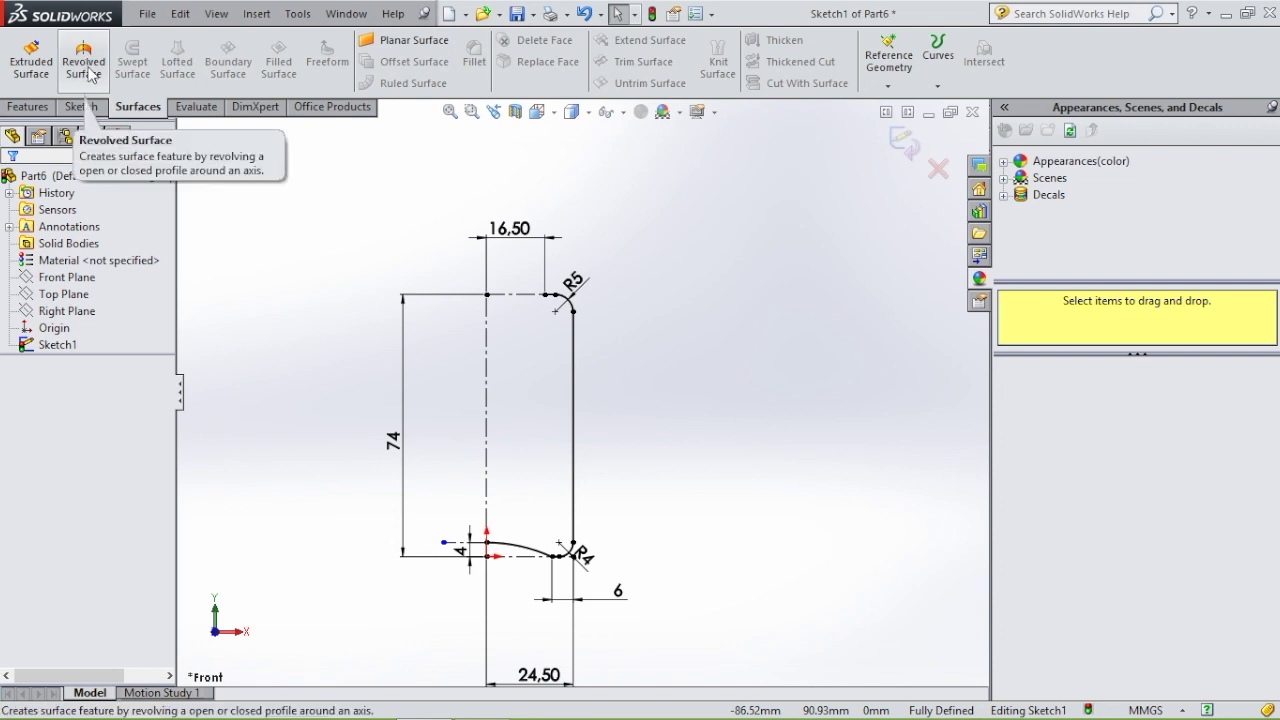
{"action": "left_click", "coordinate": [89, 80]}
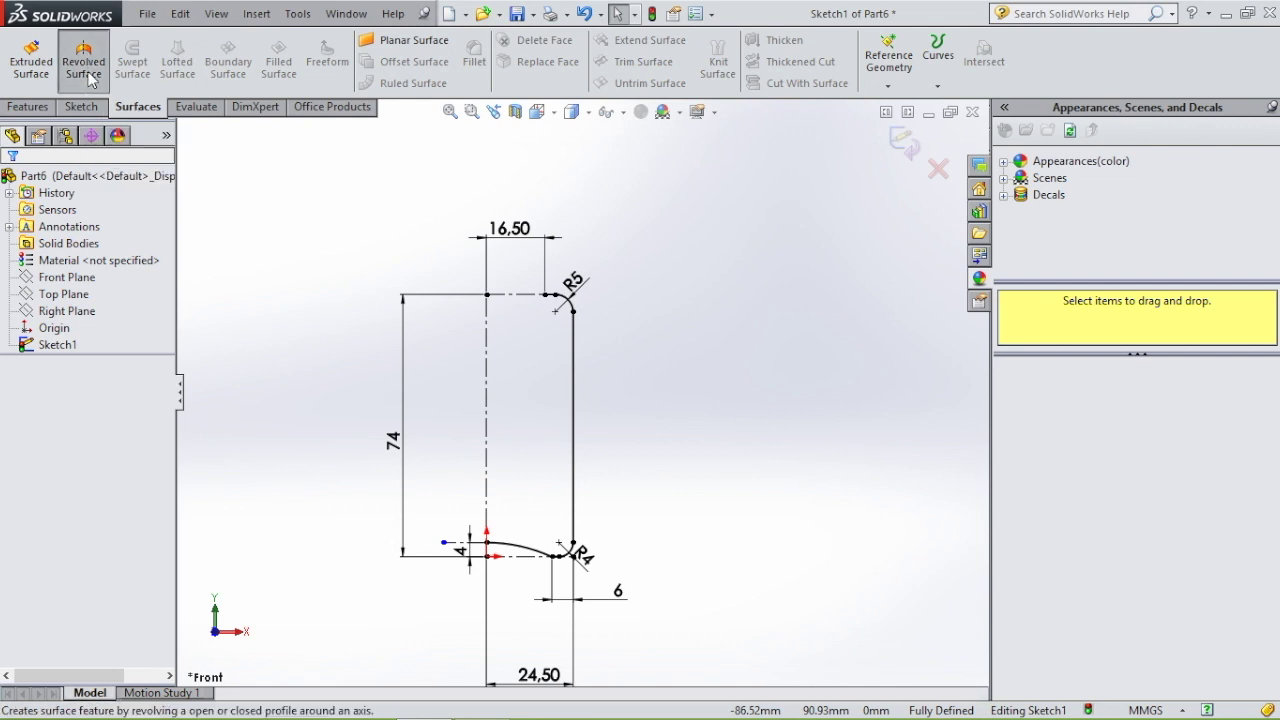
{"action": "left_click", "coordinate": [557, 343]}
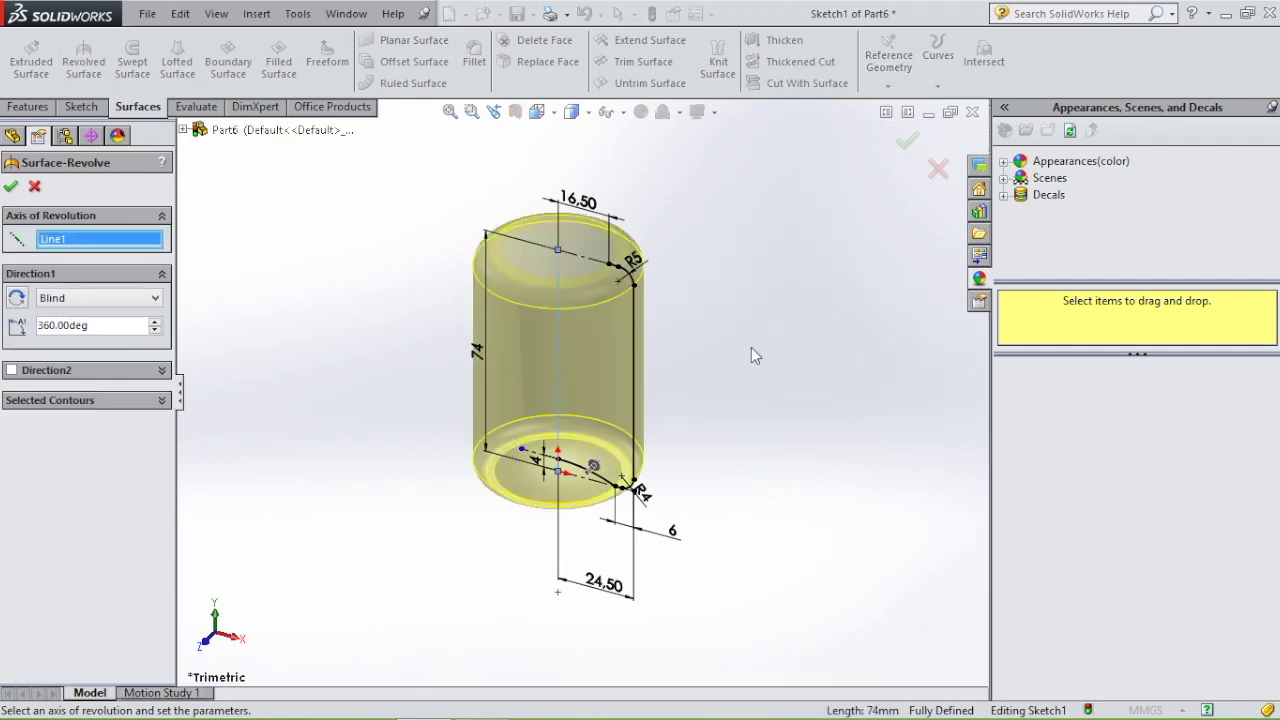
{"action": "middle_click_drag", "start_coordinate": [727, 353], "coordinate": [560, 283]}
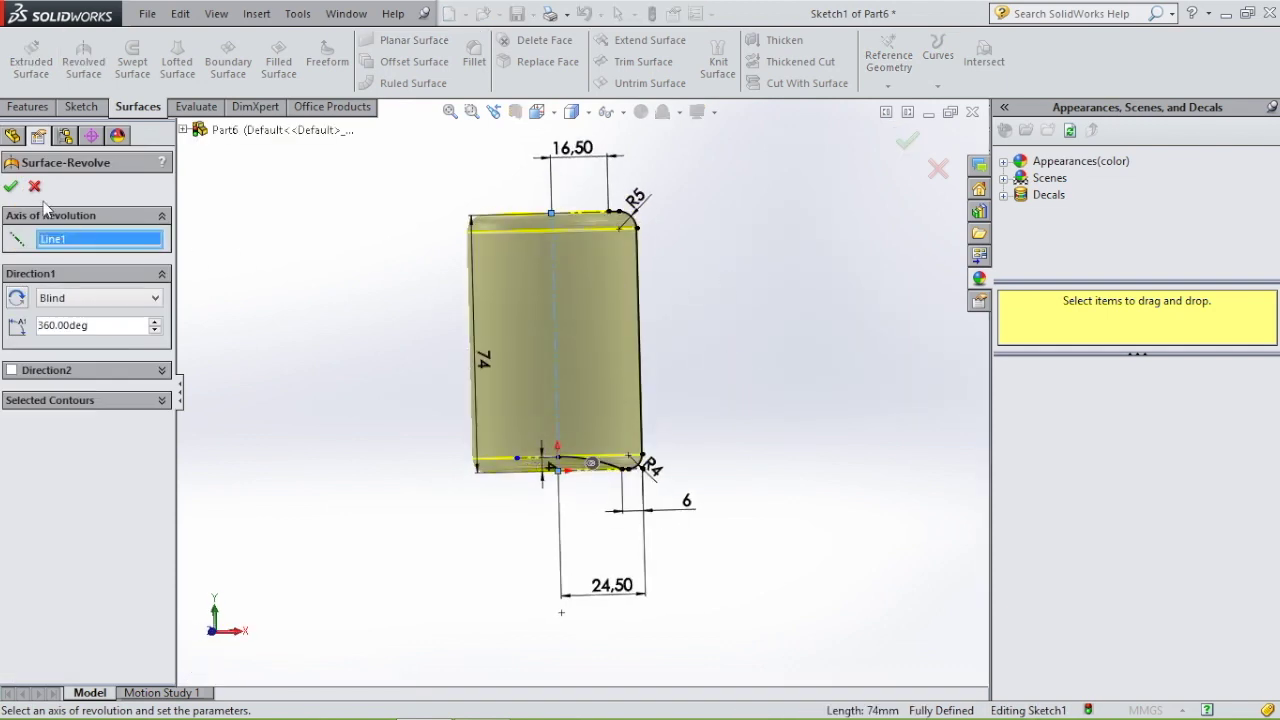
{"action": "left_click", "coordinate": [11, 187]}
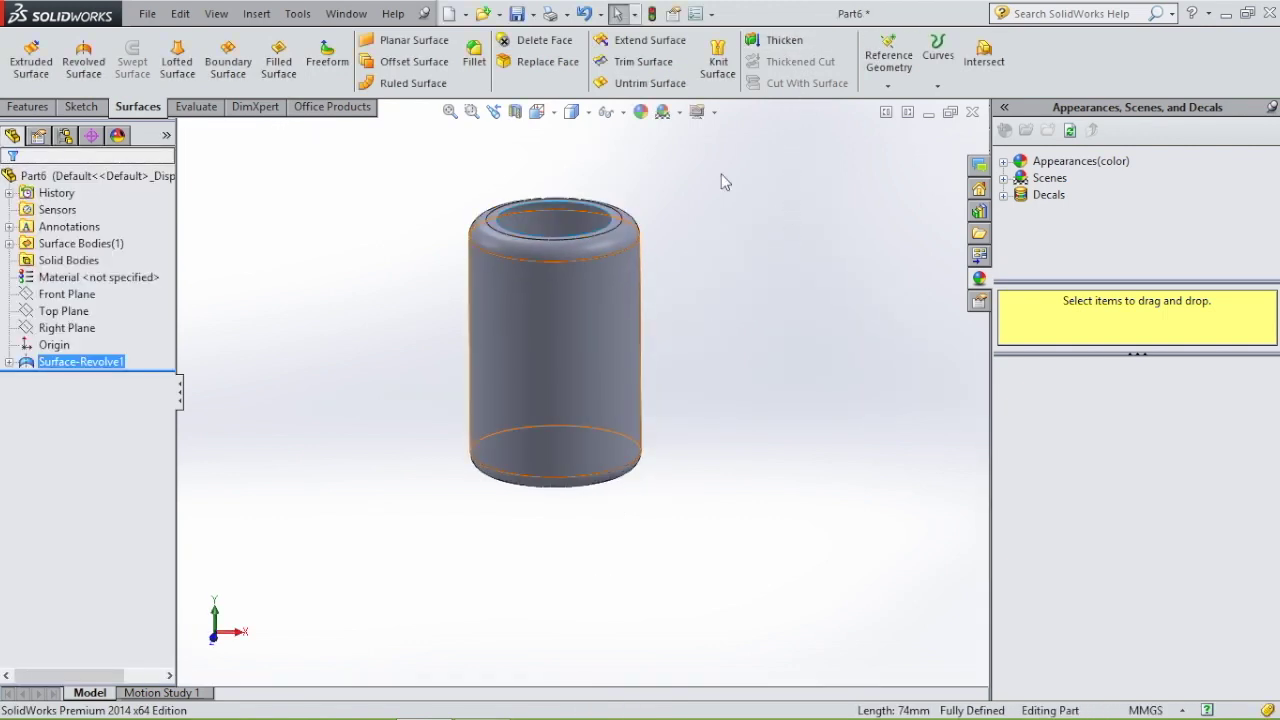
Thicken the revolved surface by 0.75 mm into a solid wall
{"action": "left_click", "coordinate": [785, 41]}
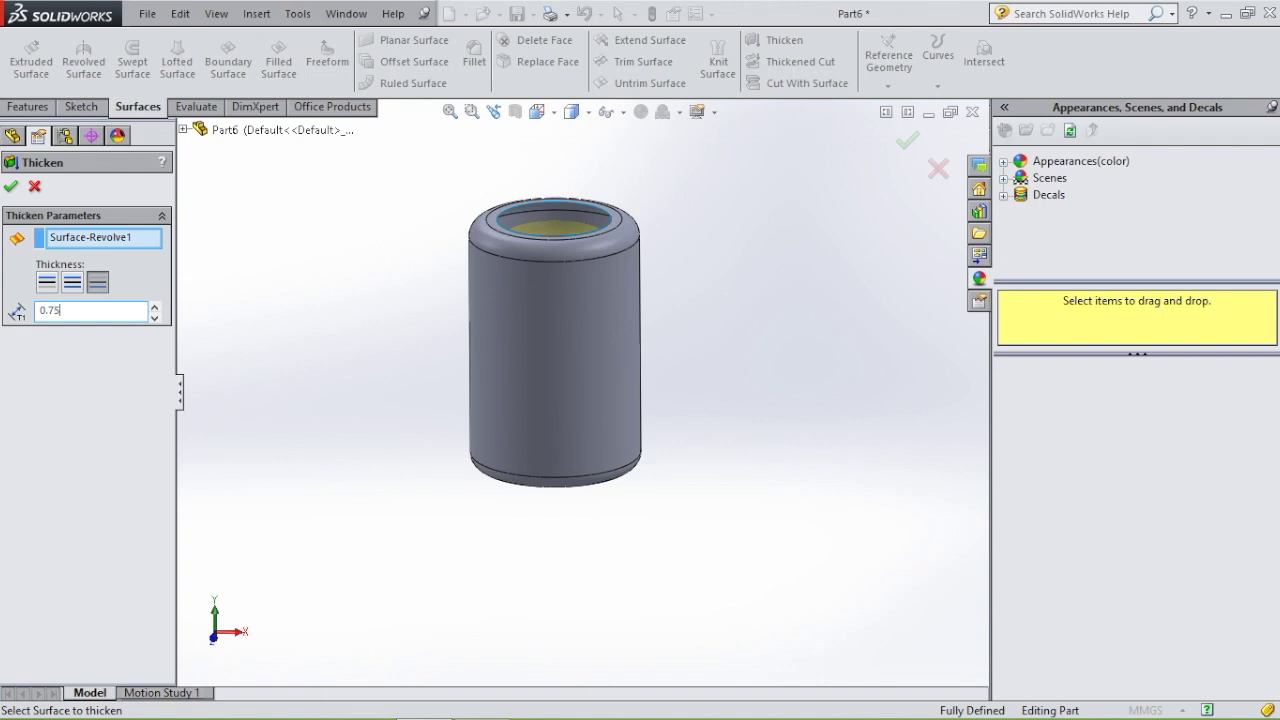
{"action": "key", "text": "Return"}
{"action": "left_click", "coordinate": [12, 188]}
{"action": "middle_click_drag", "start_coordinate": [698, 318], "coordinate": [763, 263]}
{"action": "scroll", "coordinate": [609, 251], "scroll_direction": "down", "scroll_amount": 3}
{"action": "middle_click_drag", "start_coordinate": [617, 277], "coordinate": [614, 309]}
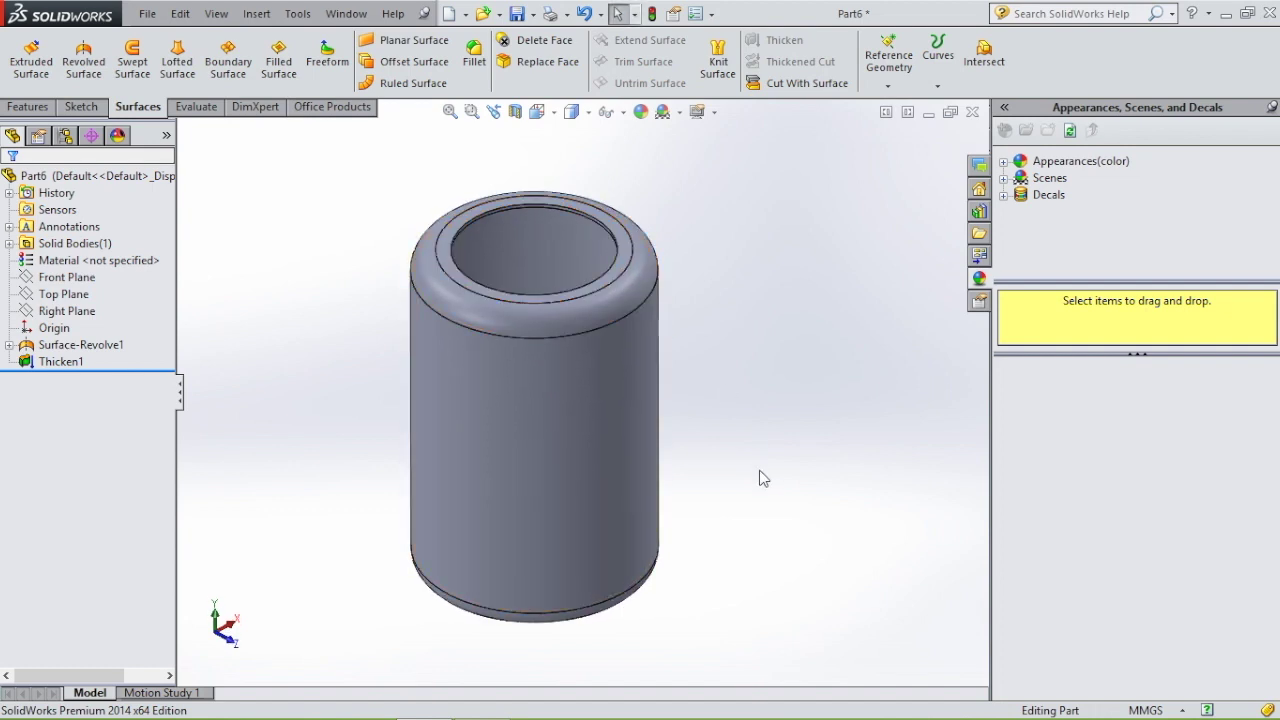
Start a new sketch on the Front Plane and turn the view to face it
{"action": "scroll", "coordinate": [716, 481], "scroll_direction": "up", "scroll_amount": 3}
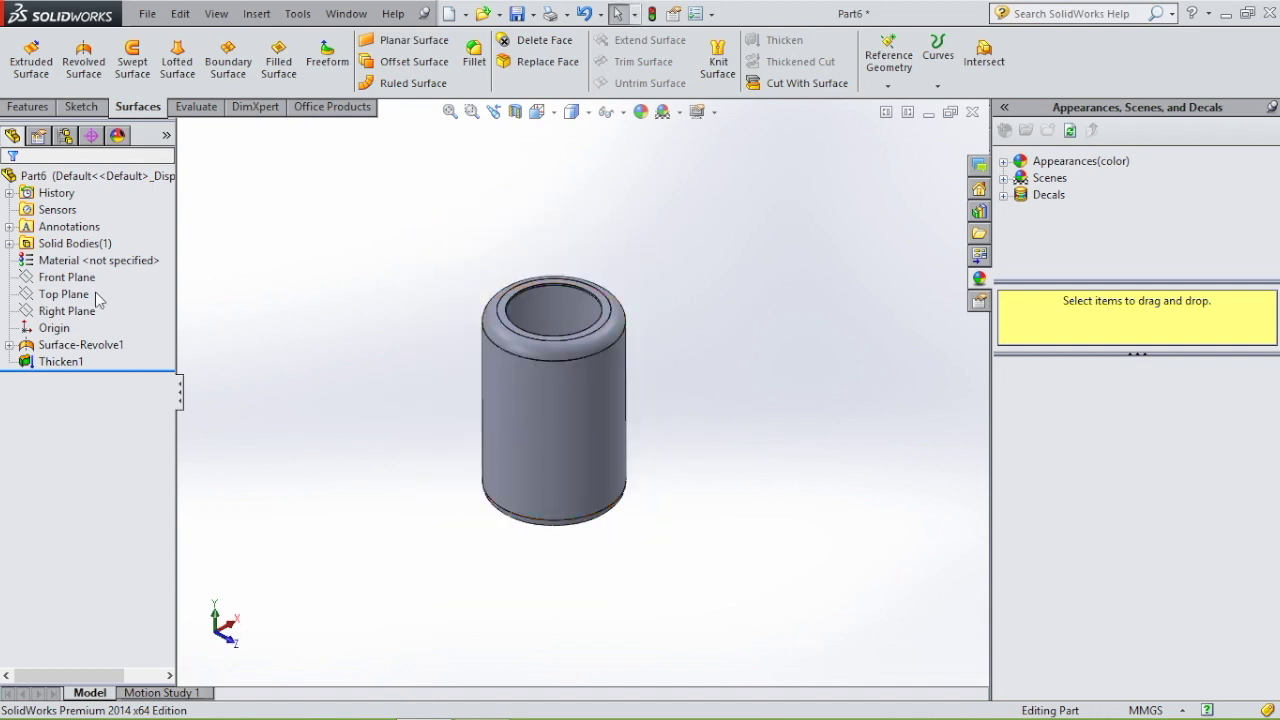
{"action": "left_click", "coordinate": [64, 295]}
{"action": "left_click", "coordinate": [66, 278]}
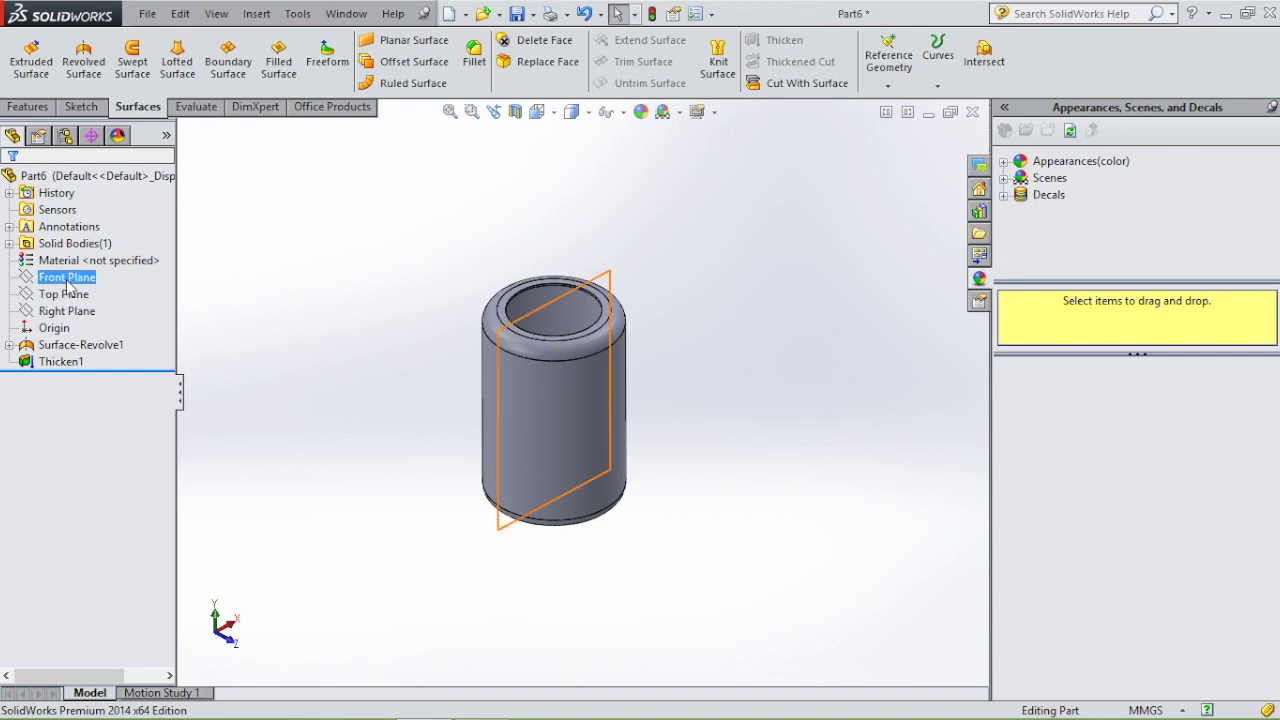
{"action": "left_click", "coordinate": [80, 255]}
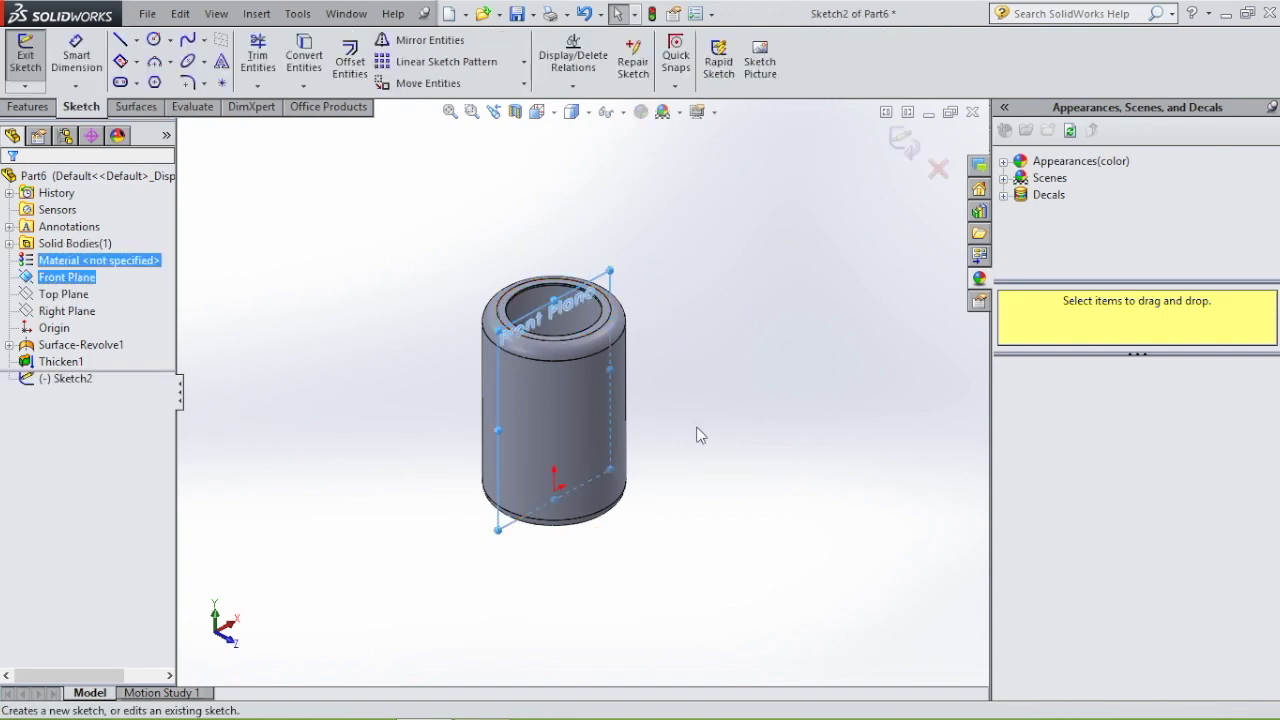
{"action": "key", "text": "space"}
{"action": "left_click", "coordinate": [858, 569]}
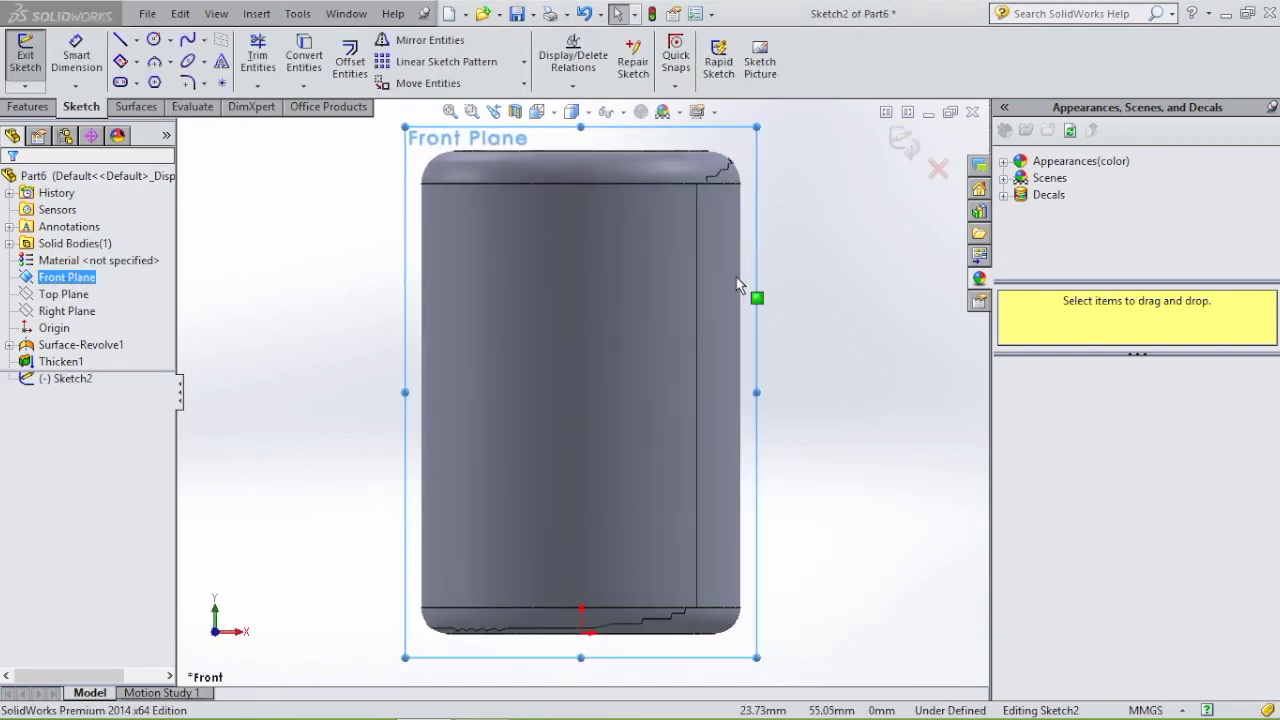
Show a section view of the container cut through the Front Plane to expose its wall
{"action": "scroll", "coordinate": [575, 217], "scroll_direction": "down", "scroll_amount": 2}
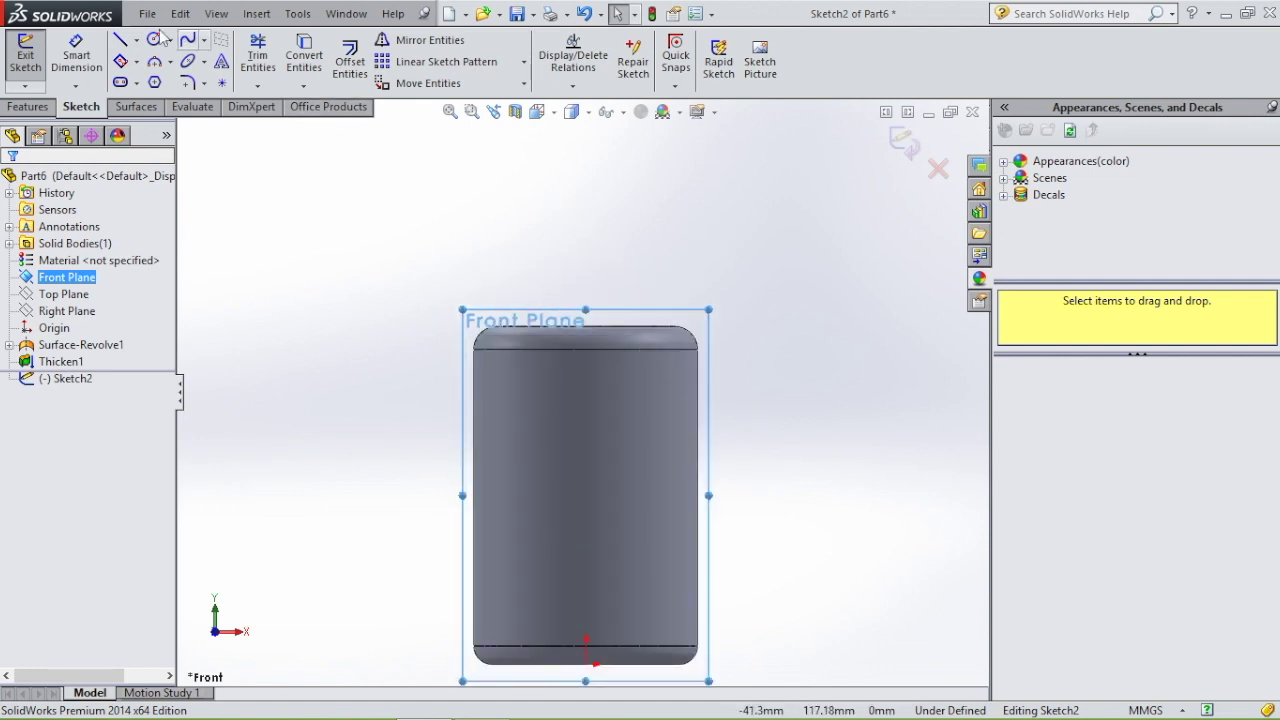
{"action": "left_click", "coordinate": [516, 113]}
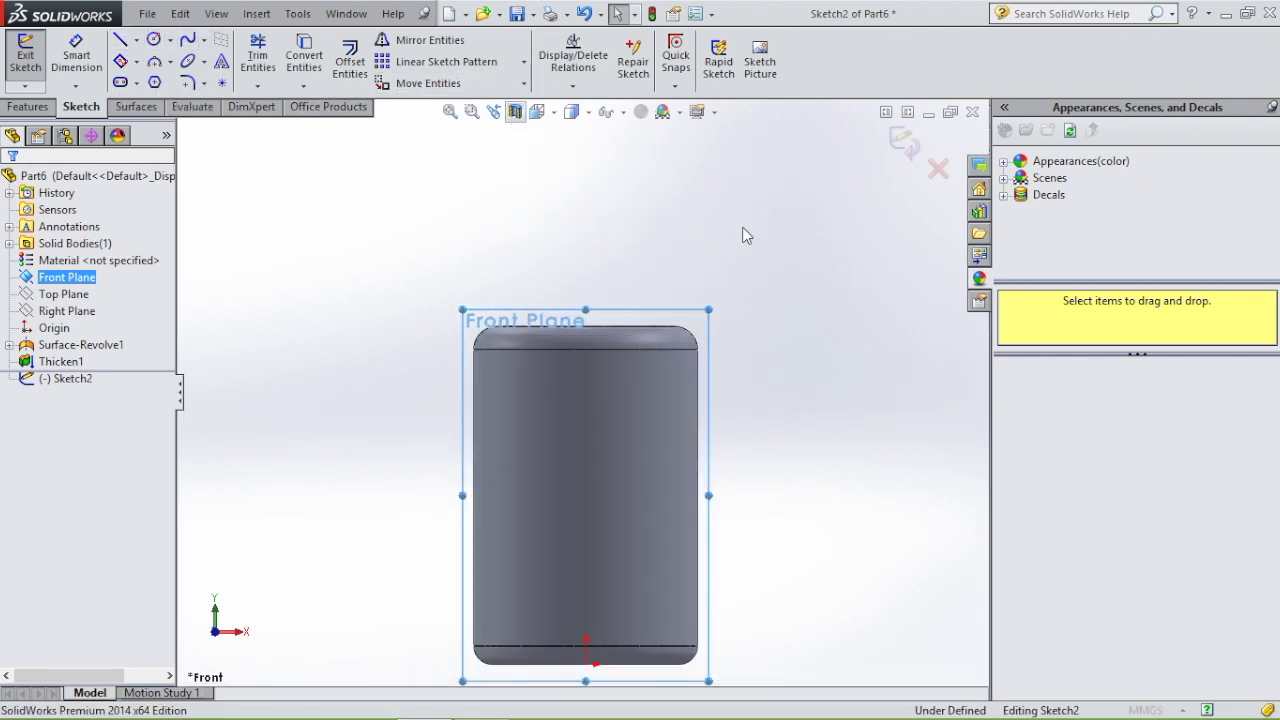
{"action": "left_click", "coordinate": [11, 189]}
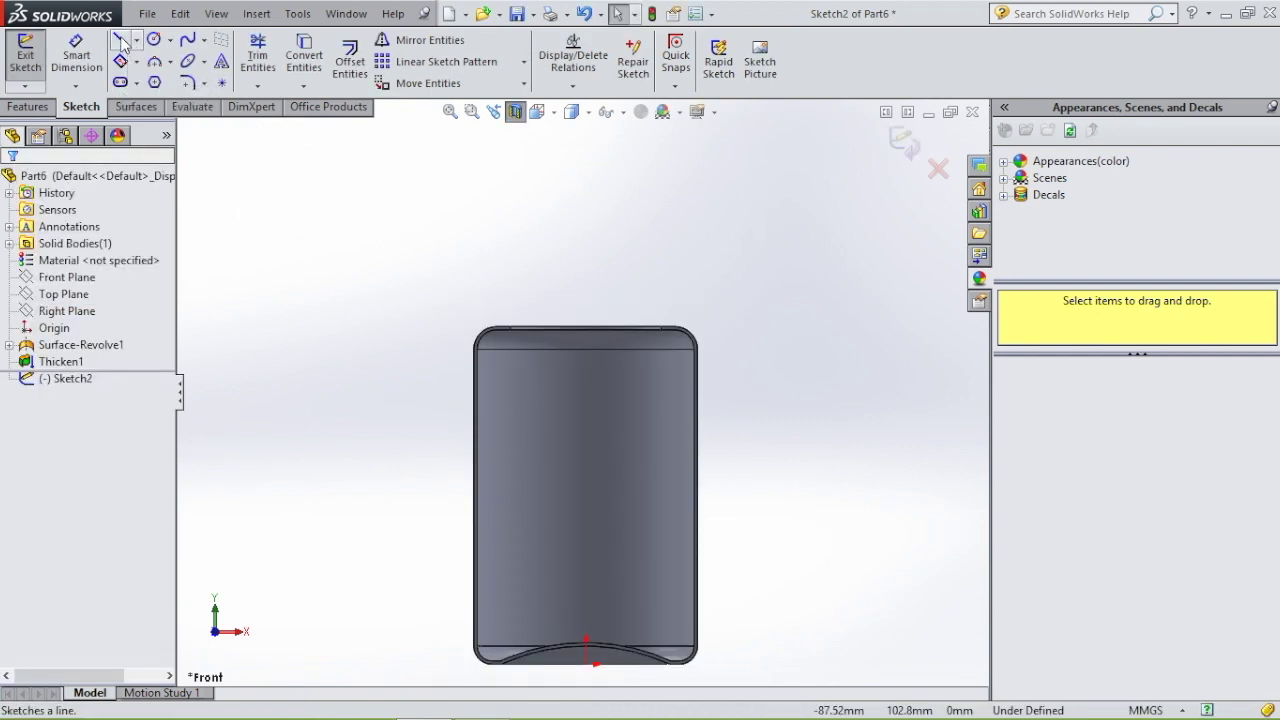
{"action": "scroll", "coordinate": [683, 341], "scroll_direction": "down", "scroll_amount": 5}
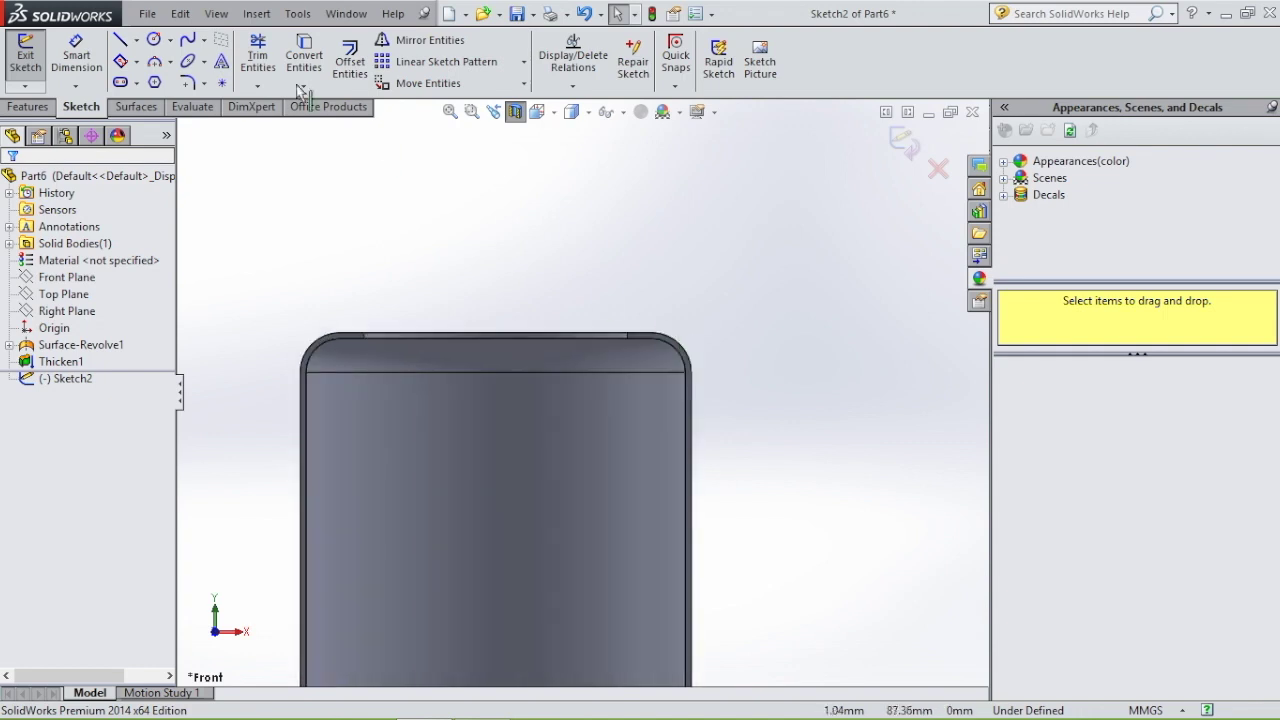
{"action": "left_click", "coordinate": [120, 40]}
{"action": "scroll", "coordinate": [635, 350], "scroll_direction": "down", "scroll_amount": 3}
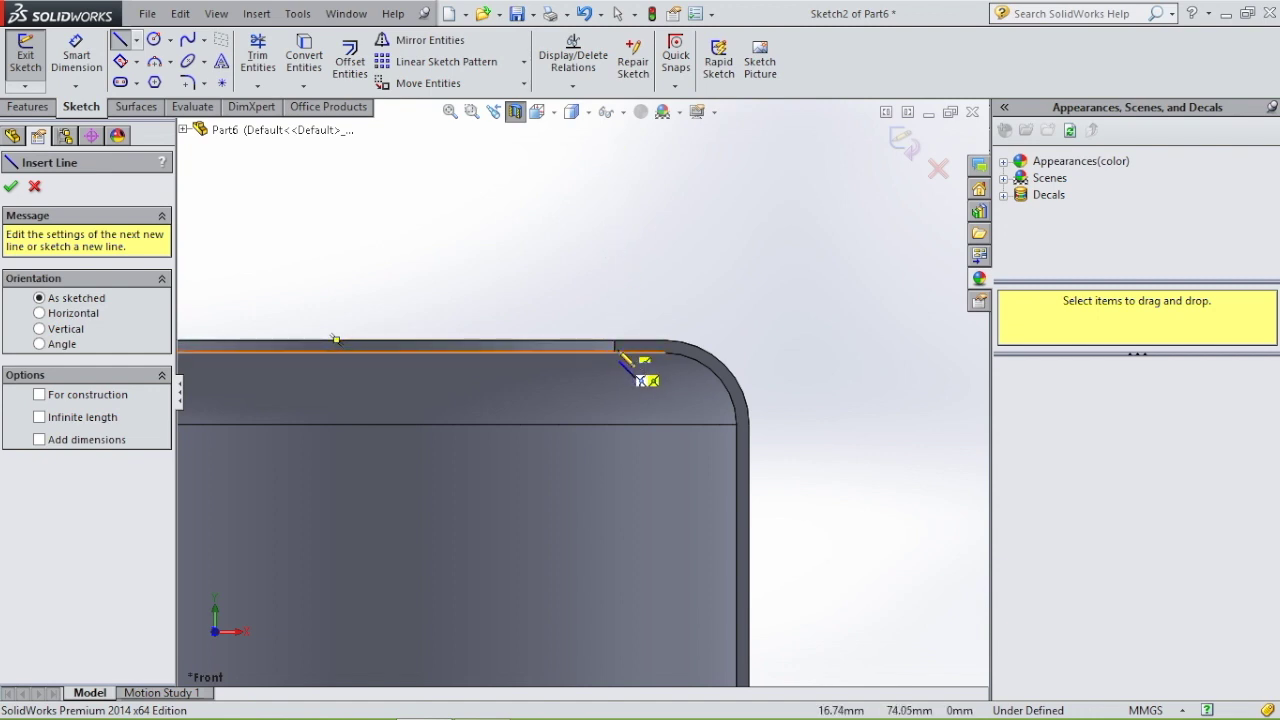
{"action": "key", "text": "Escape"}
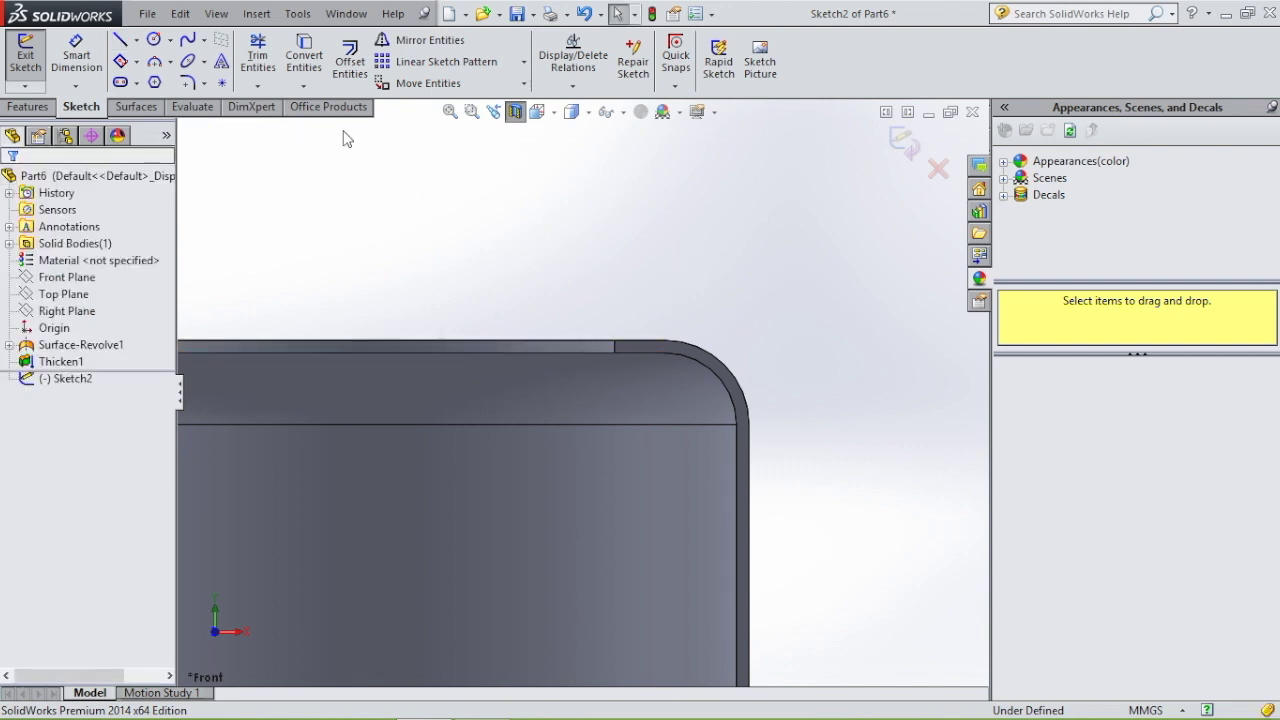
Create Intersection Curves where the inner face of the top opening meets the sketch plane
{"action": "left_click", "coordinate": [304, 87]}
{"action": "left_click", "coordinate": [348, 123]}
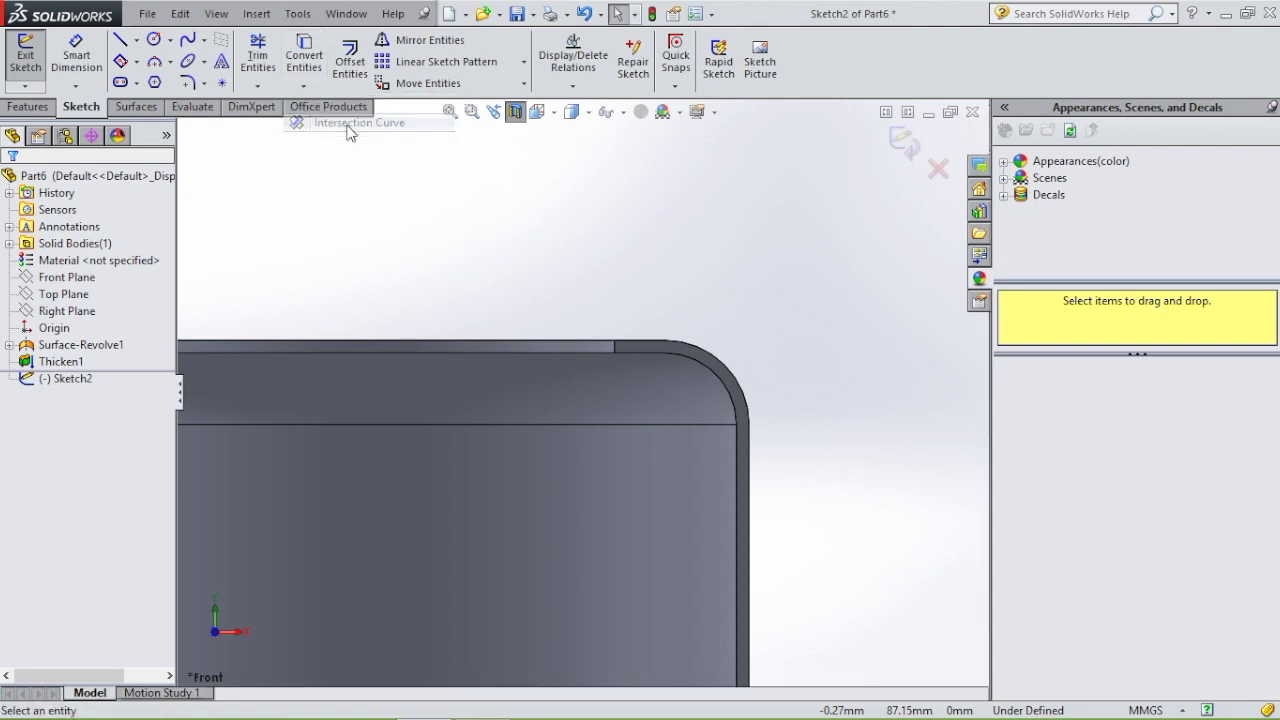
{"action": "left_click", "coordinate": [564, 346]}
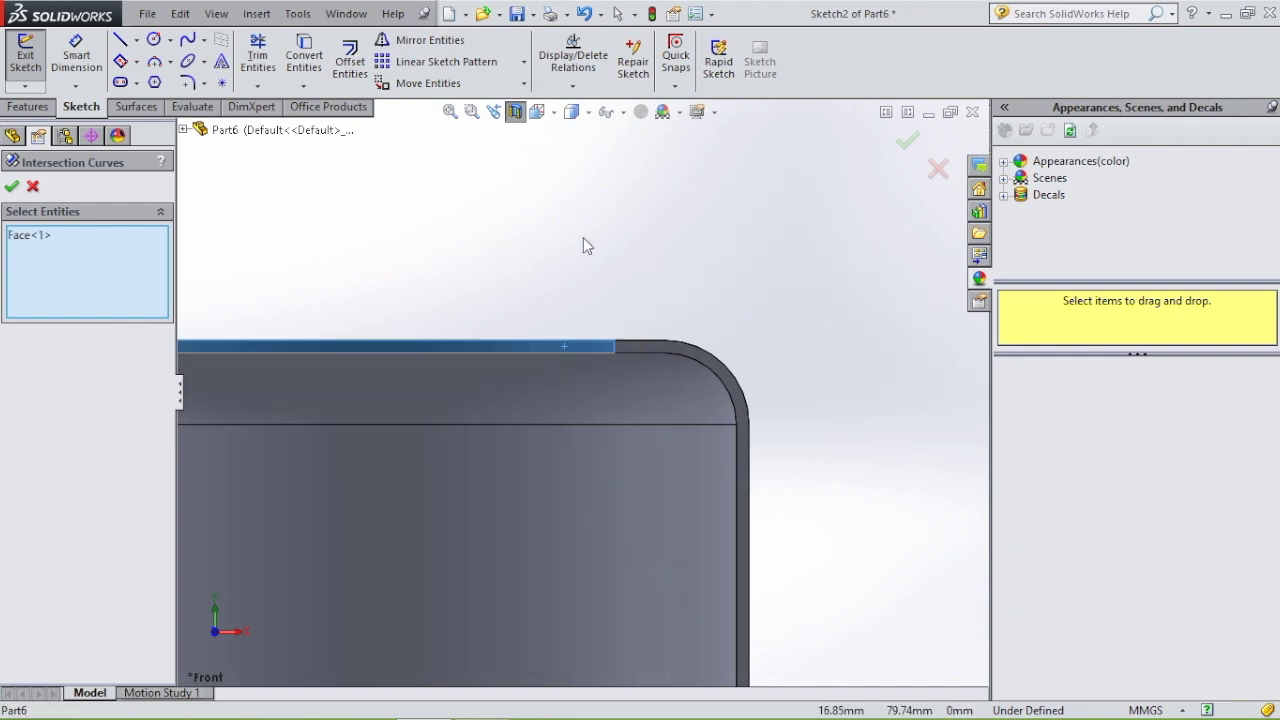
{"action": "left_click", "coordinate": [14, 187]}
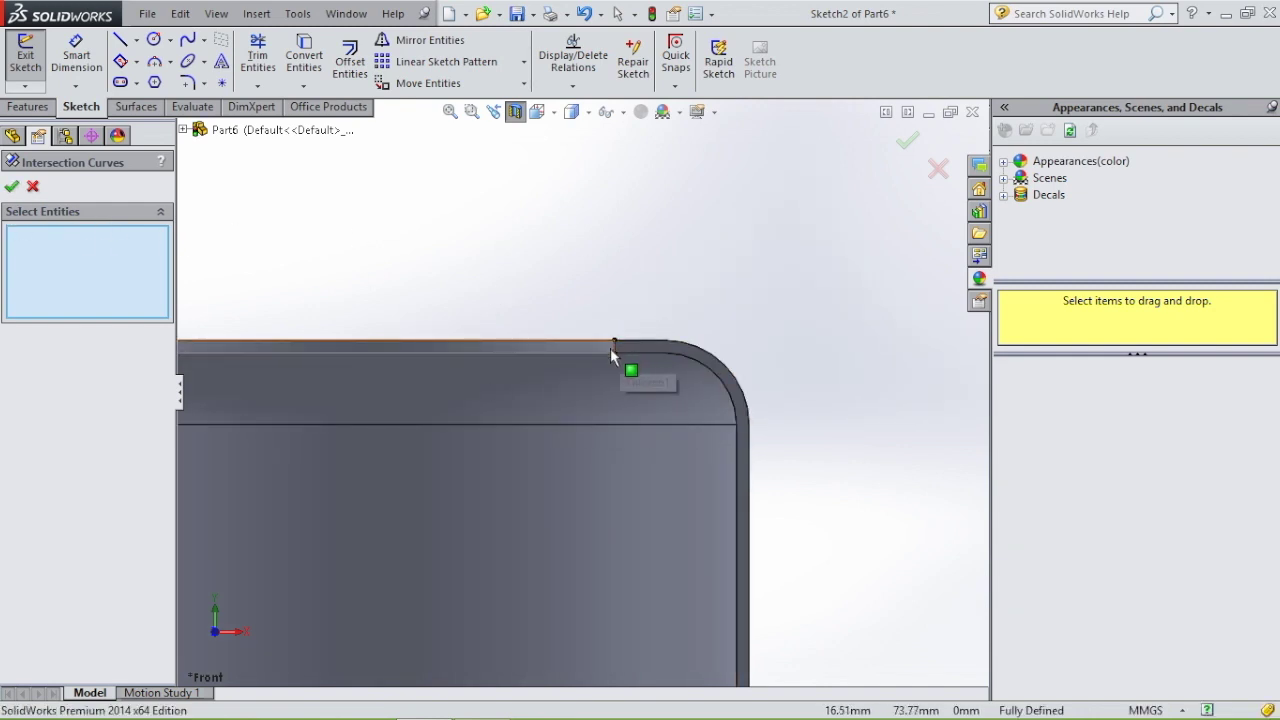
Trim away the short intersection line on the left side of the top opening, keeping the right one
{"action": "scroll", "coordinate": [413, 376], "scroll_direction": "up", "scroll_amount": 5}
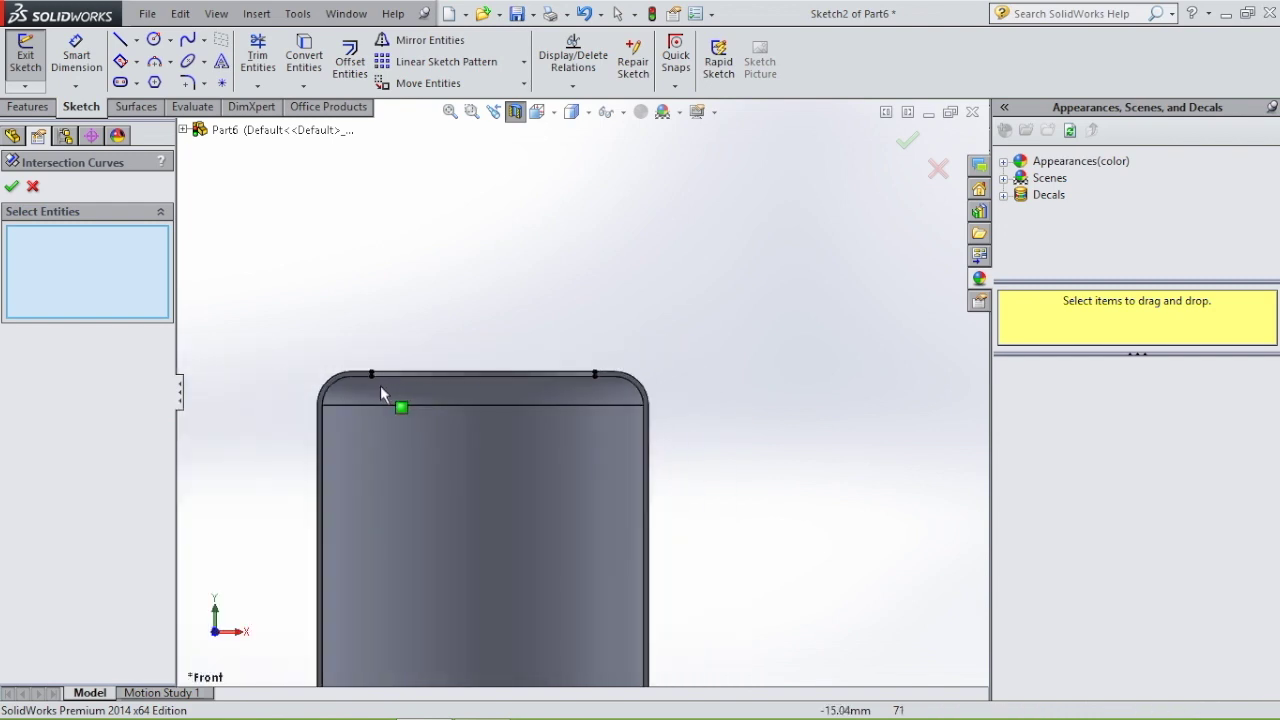
{"action": "scroll", "coordinate": [400, 385], "scroll_direction": "down", "scroll_amount": 4}
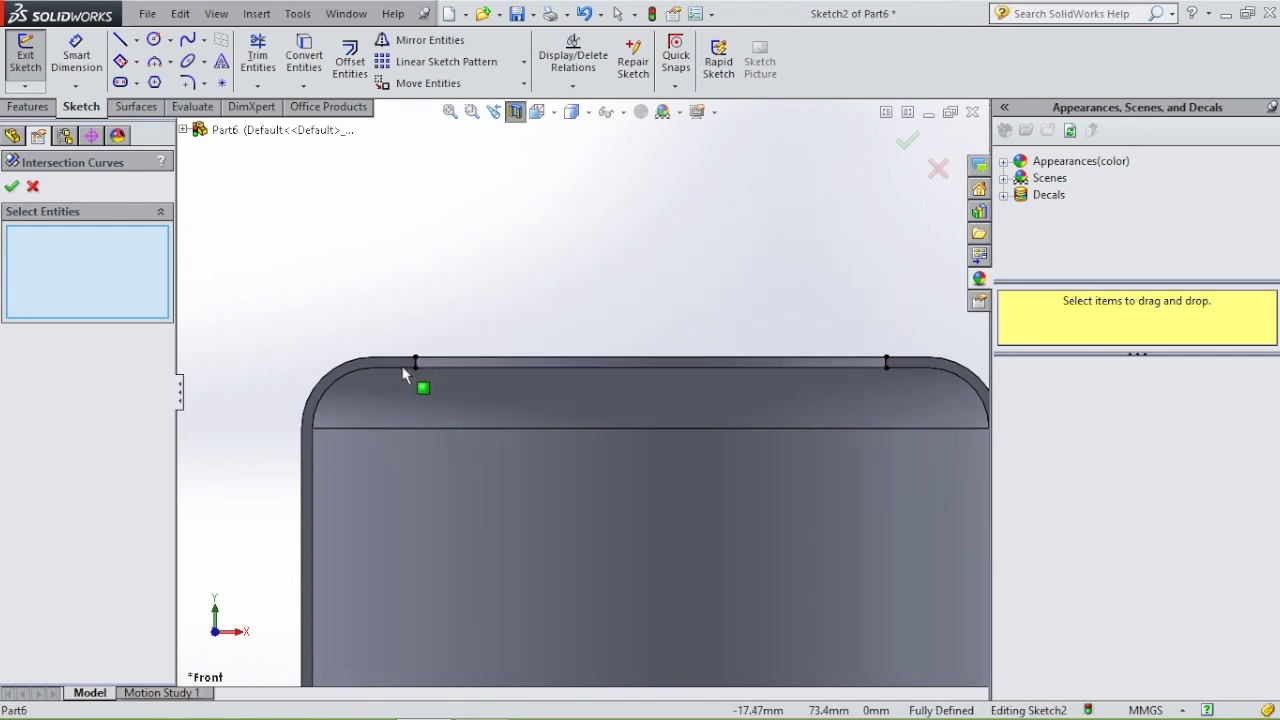
{"action": "left_click", "coordinate": [262, 56]}
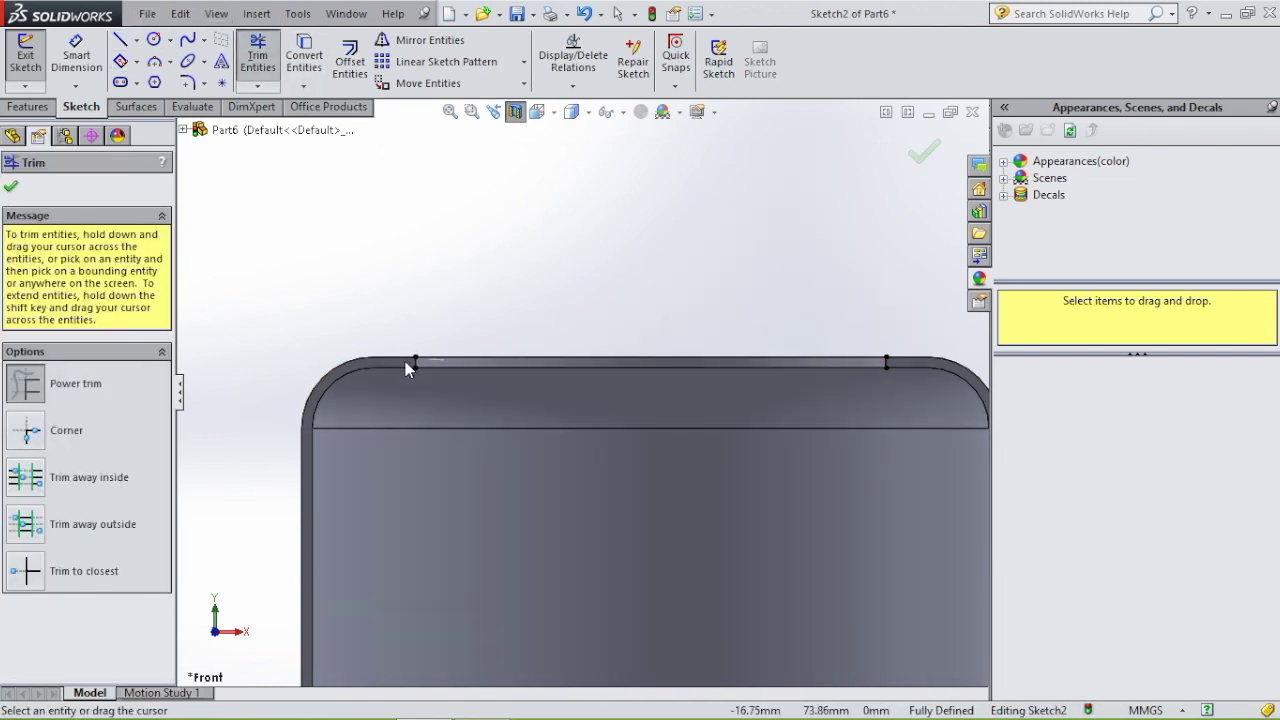
{"action": "scroll", "coordinate": [705, 383], "scroll_direction": "up", "scroll_amount": 2}
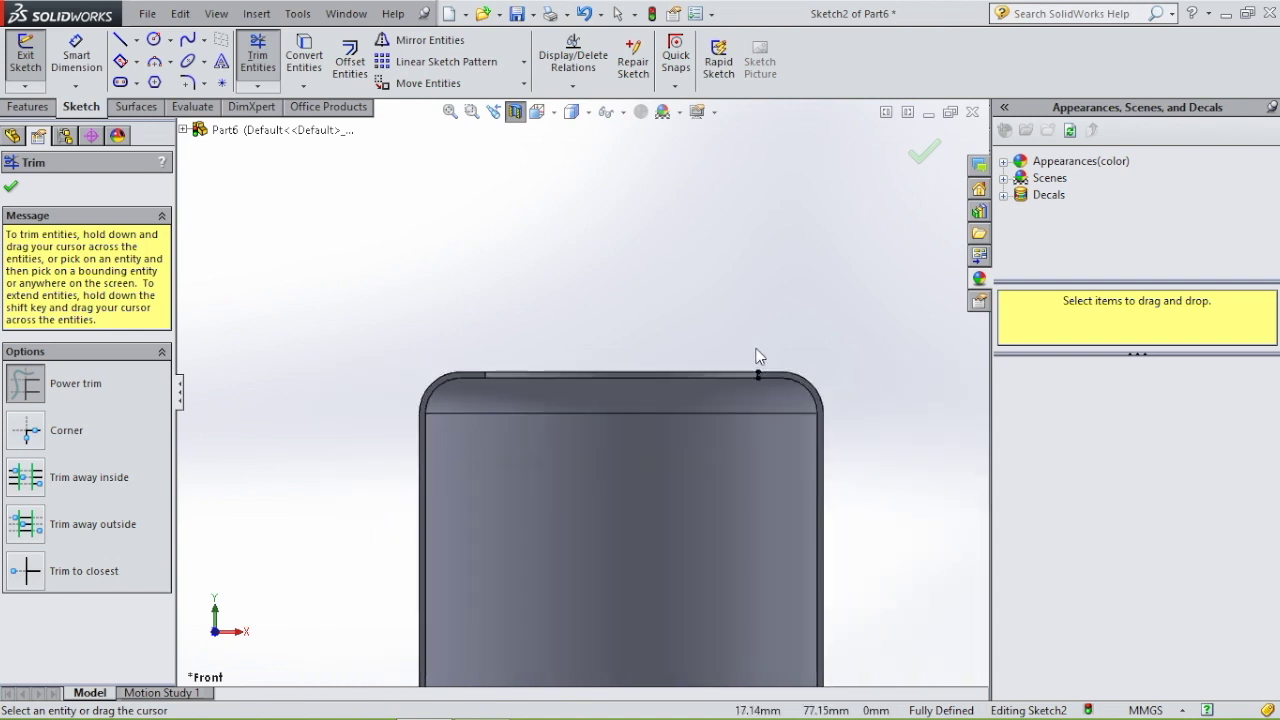
From the upper end of the right intersection line, draw connected lines about 13.7 mm up, 1.4 mm right and 6.5 mm down
{"action": "scroll", "coordinate": [757, 358], "scroll_direction": "down", "scroll_amount": 4}
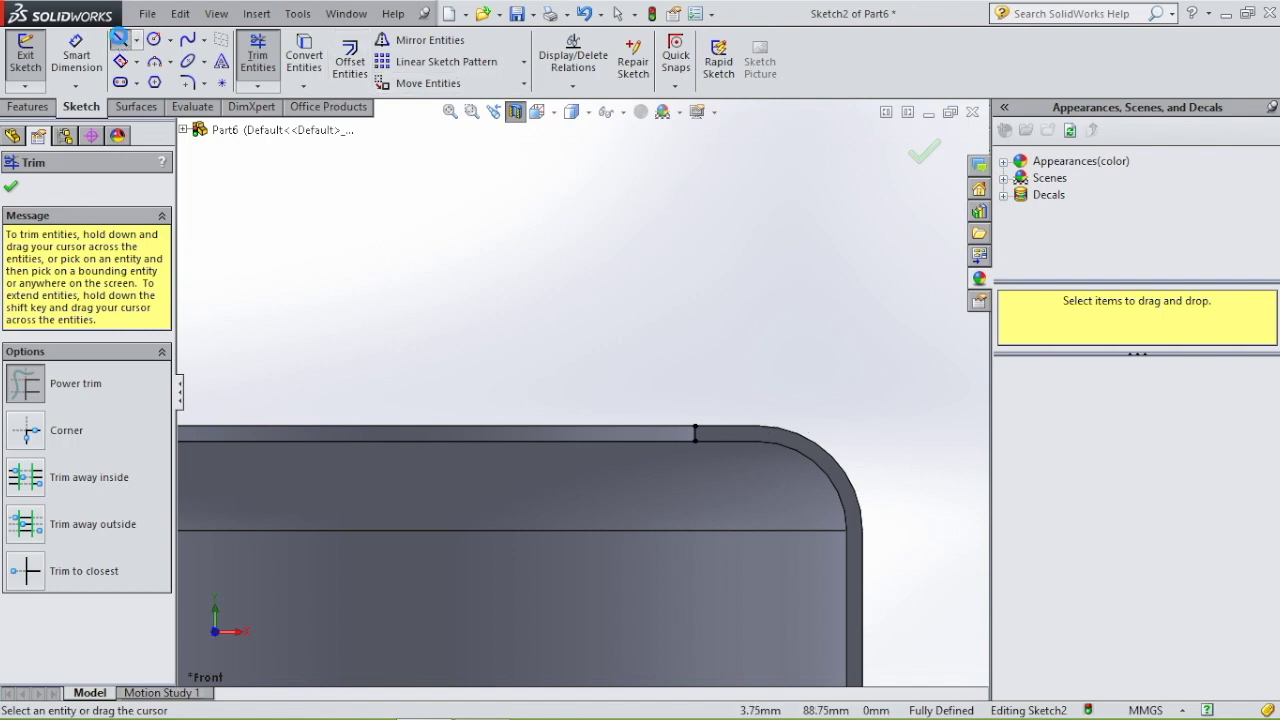
{"action": "left_click", "coordinate": [120, 40]}
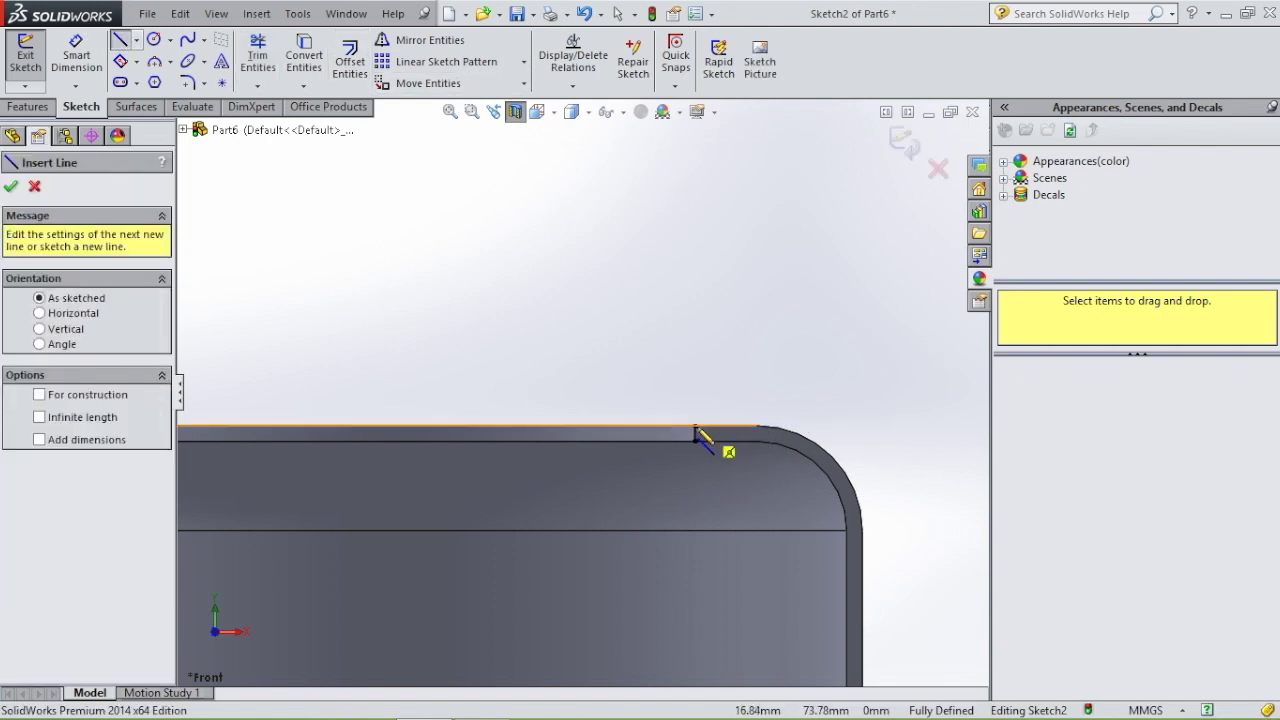
{"action": "left_click", "coordinate": [695, 429]}
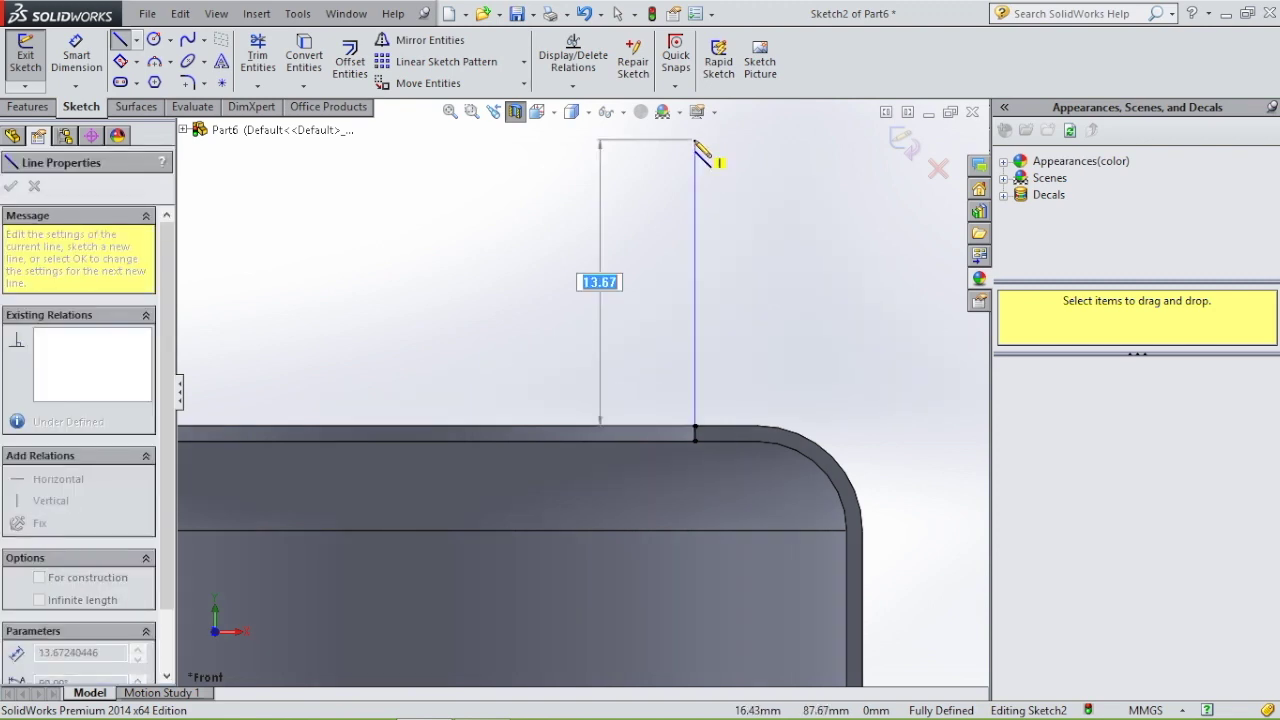
{"action": "left_click", "coordinate": [695, 139]}
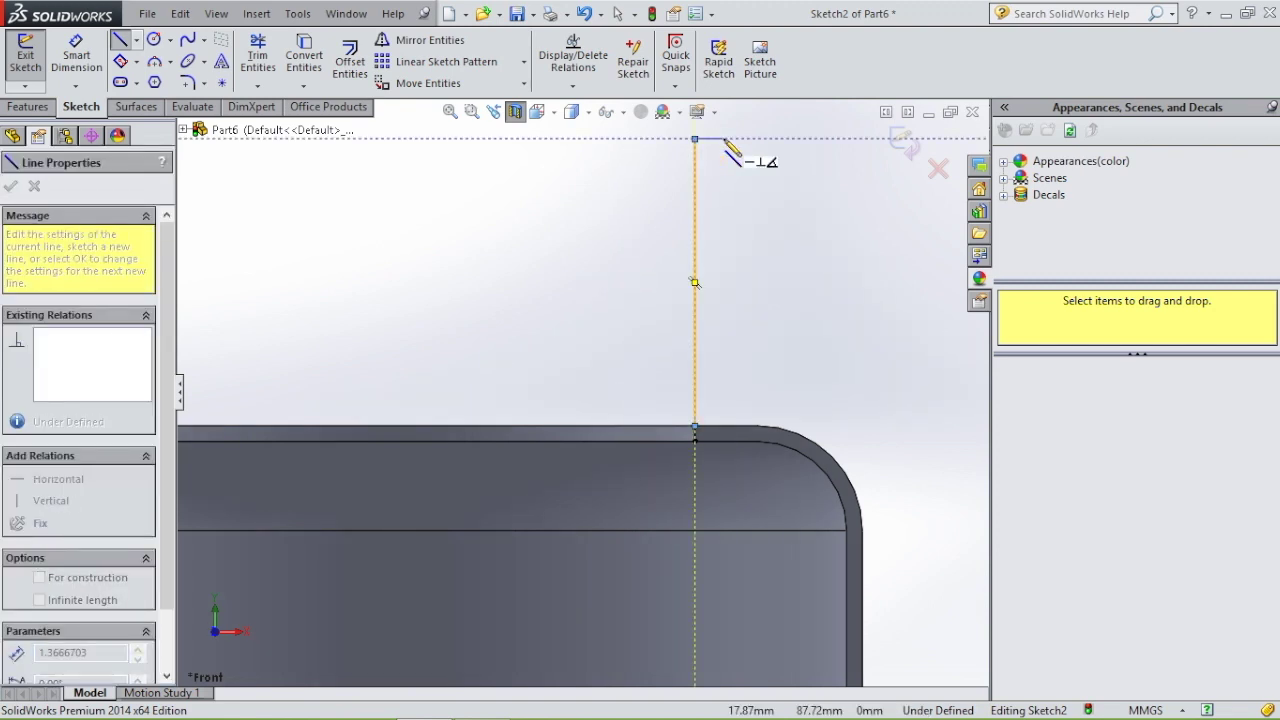
{"action": "left_click", "coordinate": [724, 139]}
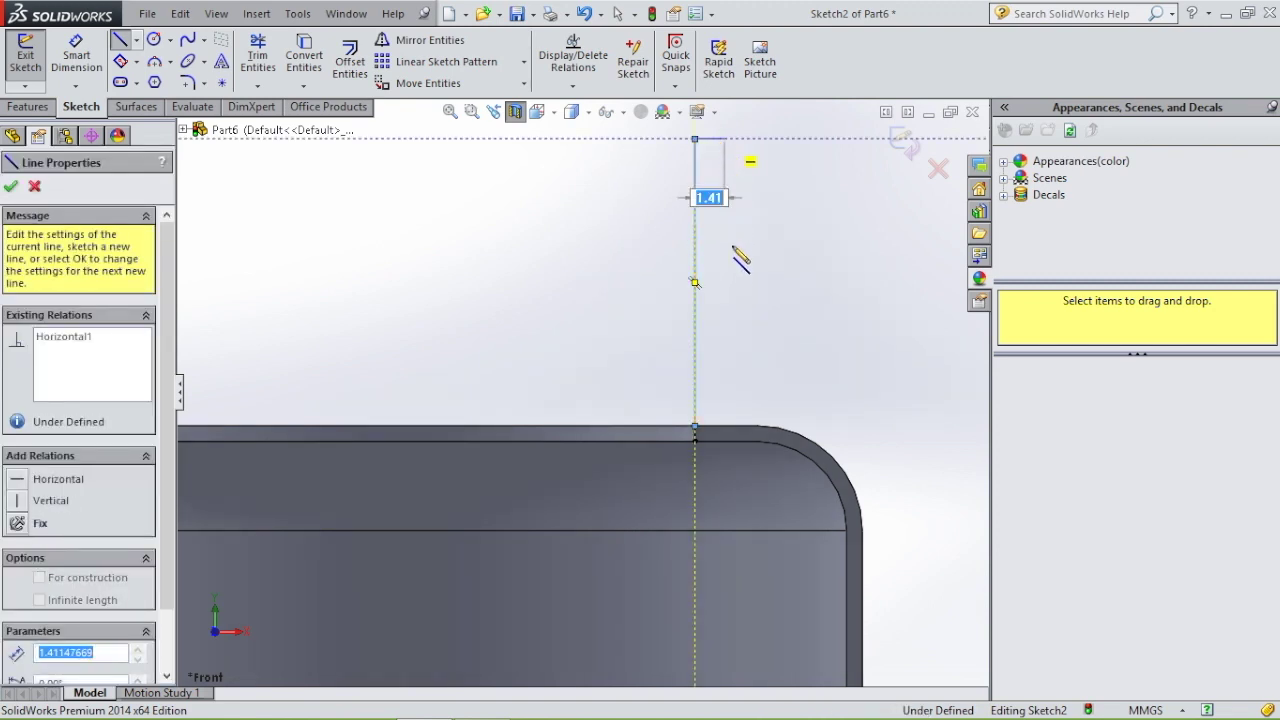
{"action": "left_click", "coordinate": [727, 276]}
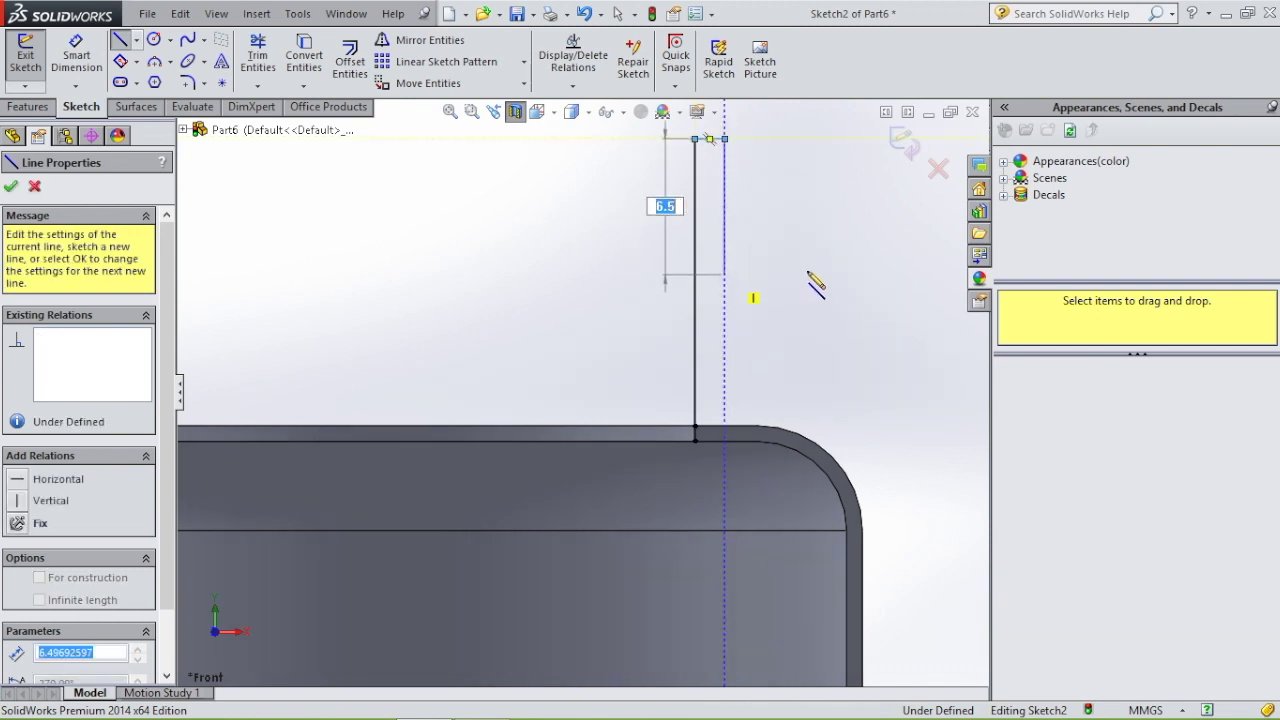
Continue the line chain with an outward rectangular flange, drop to the wall's inner edge and close the neck profile
{"action": "left_click", "coordinate": [805, 275]}
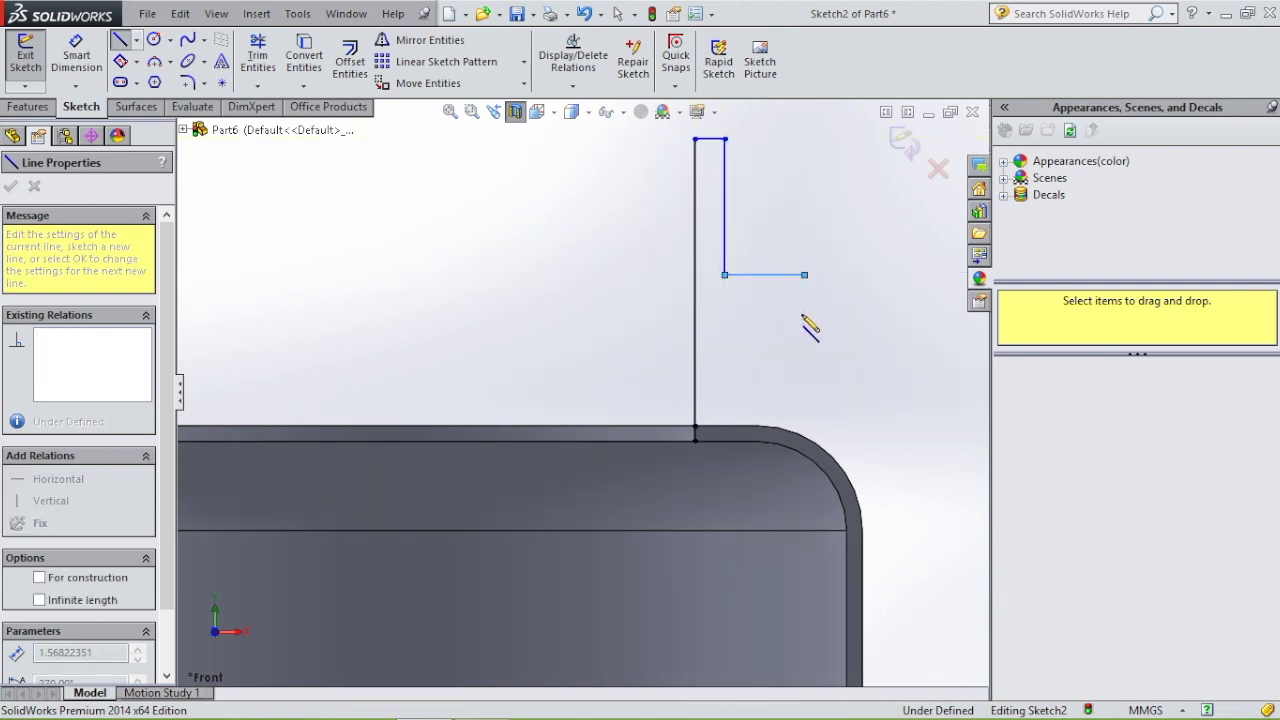
{"action": "double_click", "coordinate": [804, 314]}
{"action": "left_click", "coordinate": [804, 314]}
{"action": "left_click", "coordinate": [724, 314]}
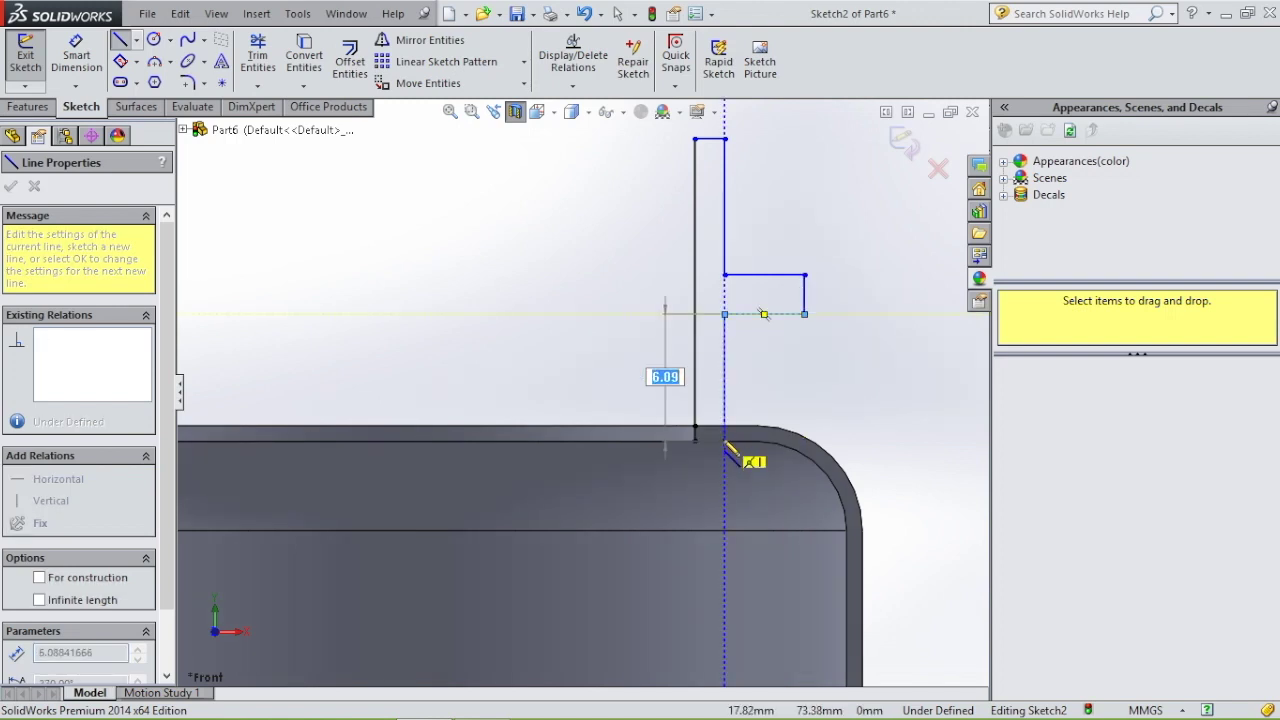
{"action": "left_click", "coordinate": [724, 440]}
{"action": "double_click", "coordinate": [695, 439]}
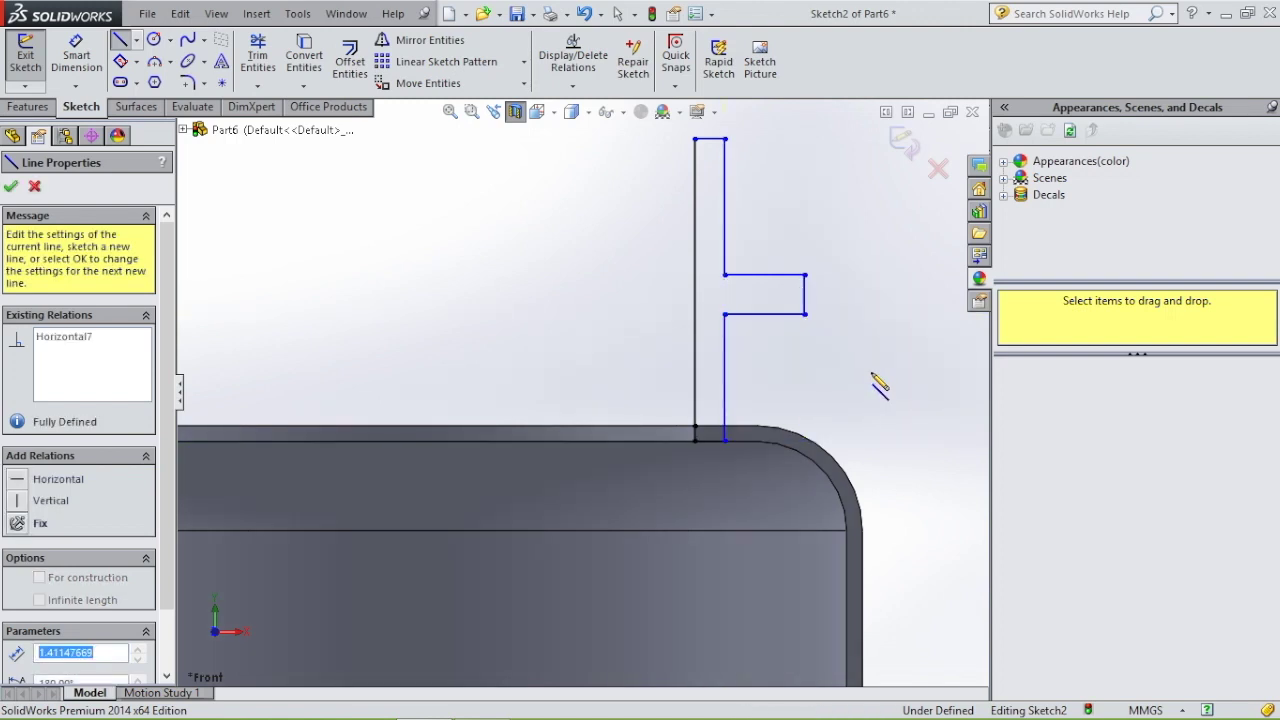
{"action": "key", "text": "Escape"}
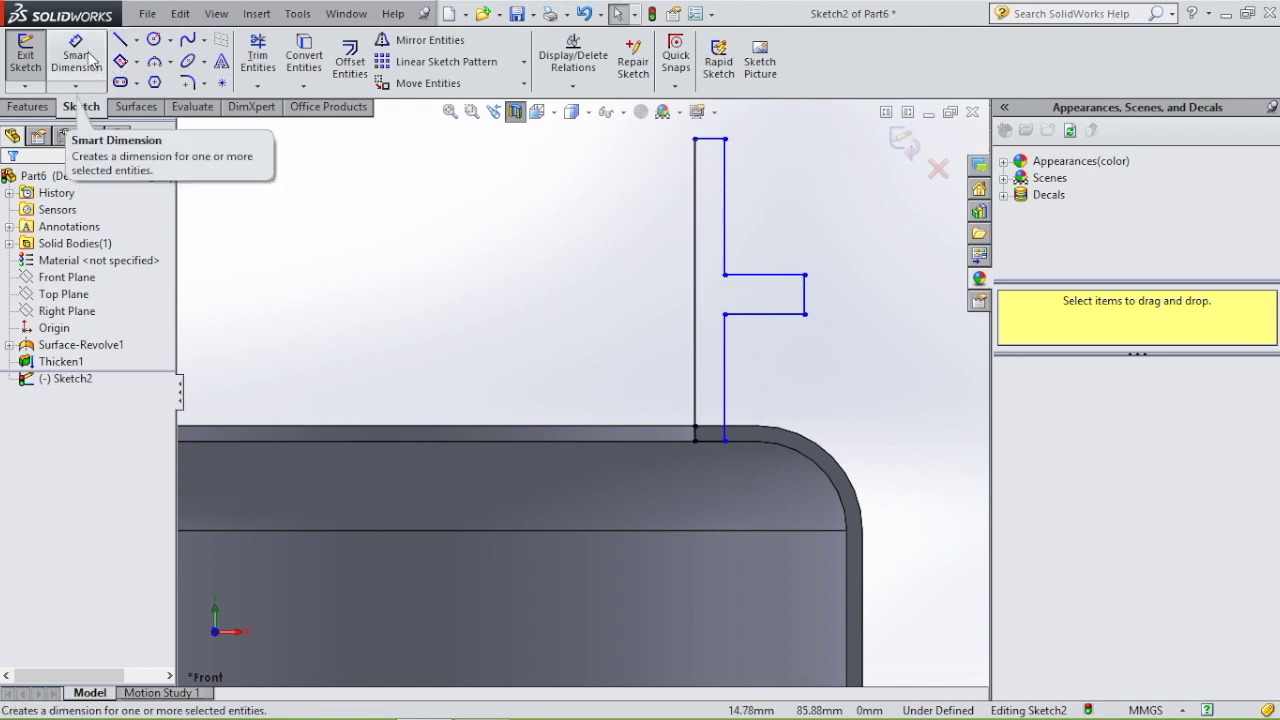
Dimension the neck profile's long inner vertical line above the rim to 18 mm
{"action": "left_click", "coordinate": [90, 60]}
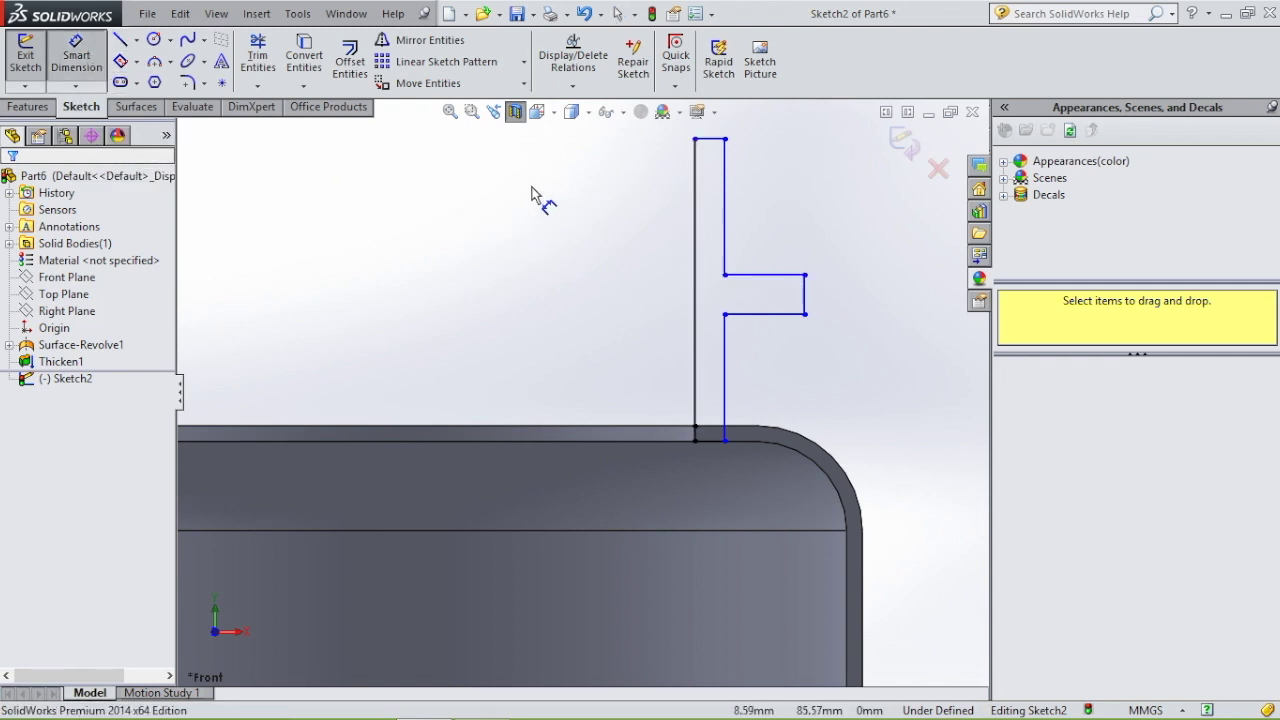
{"action": "left_click", "coordinate": [694, 305]}
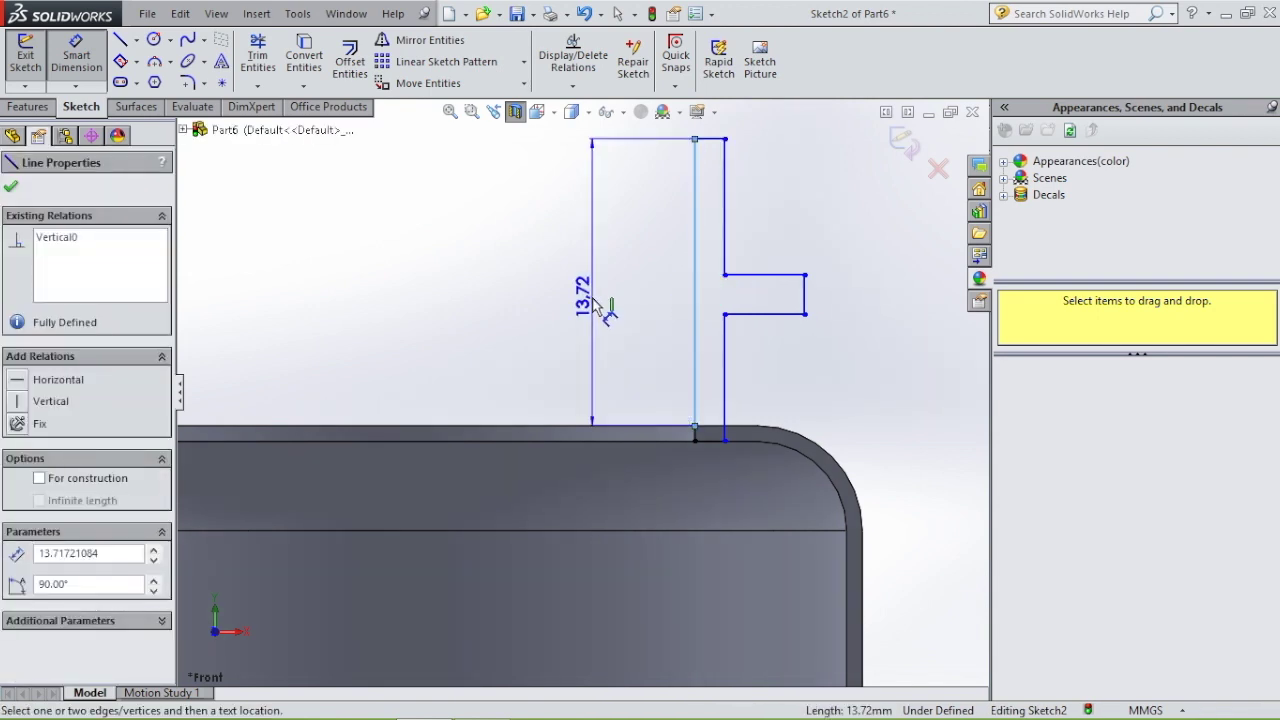
{"action": "left_click", "coordinate": [597, 305]}
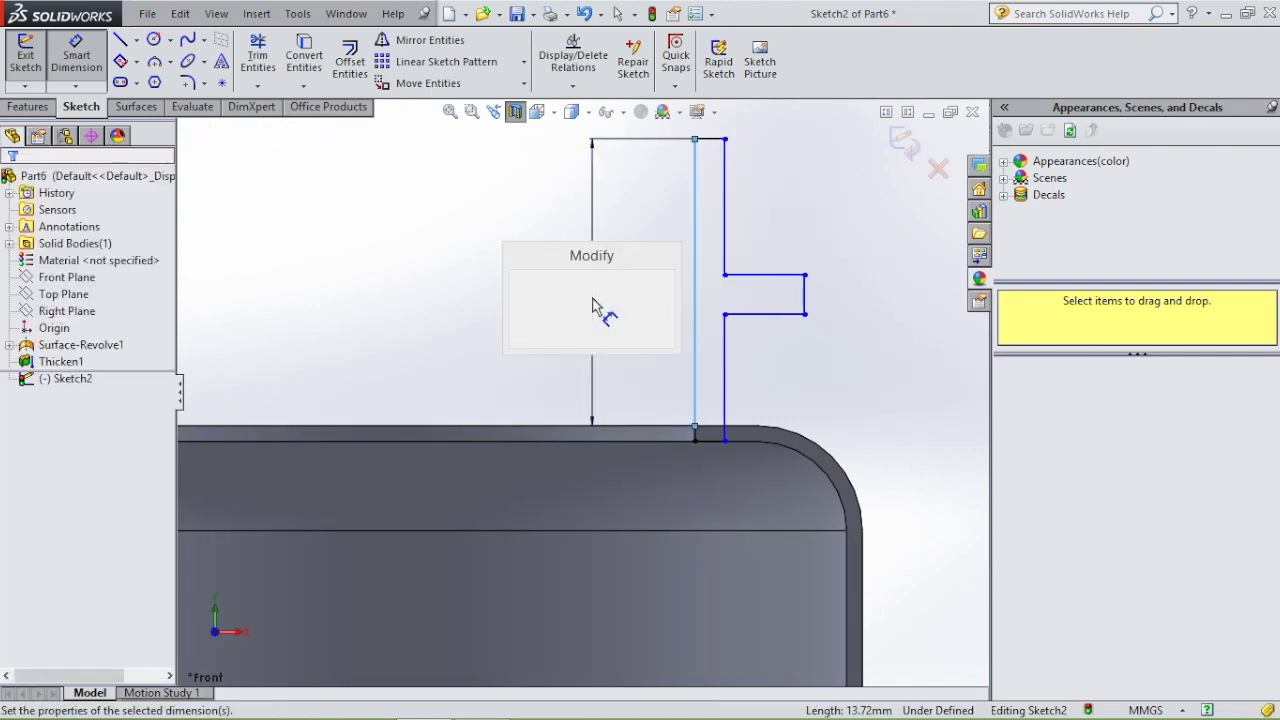
{"action": "key", "text": "Return"}
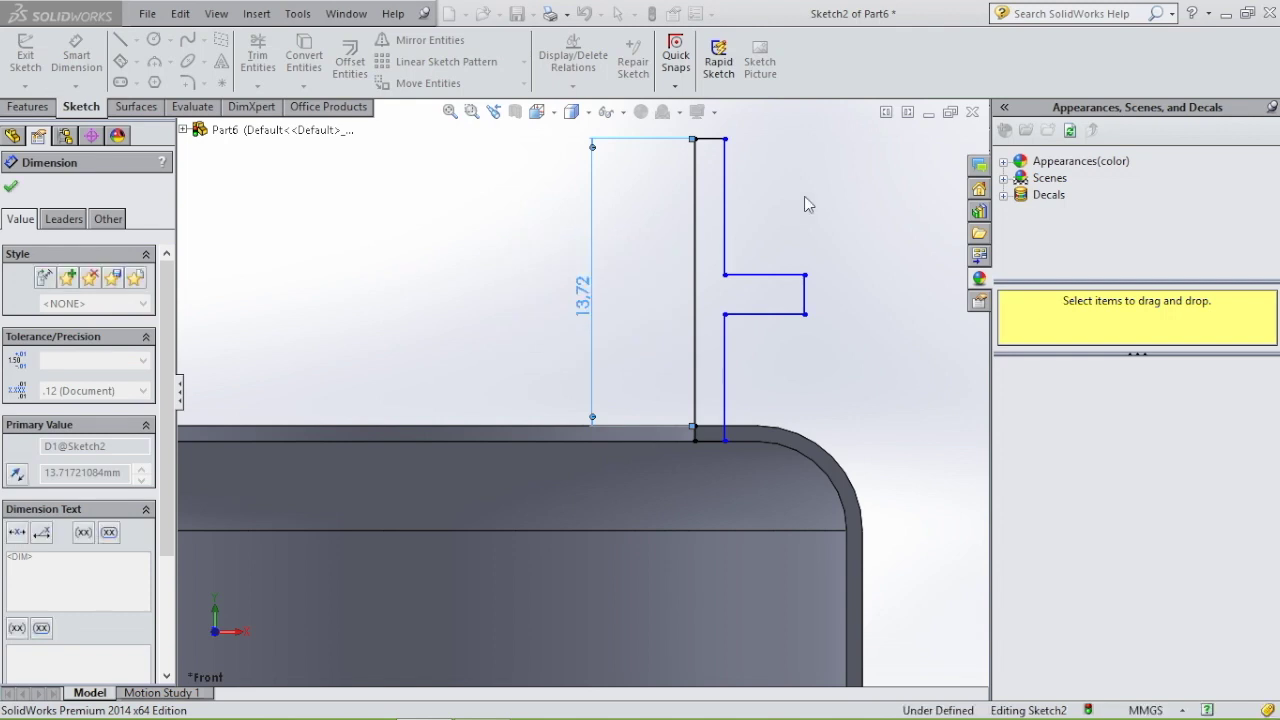
{"action": "key", "text": "z"}
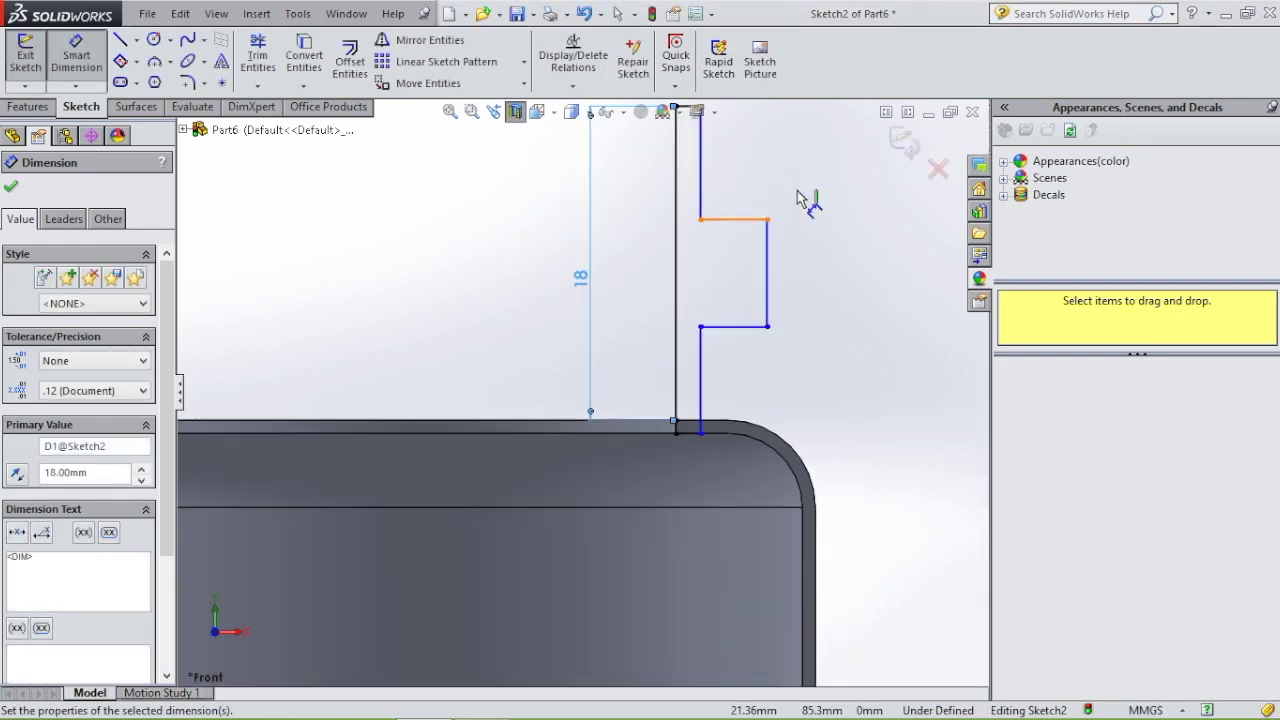
Dimension the neck profile's short top edge to 1.5 mm wide
{"action": "scroll", "coordinate": [680, 194], "scroll_direction": "down", "scroll_amount": 3}
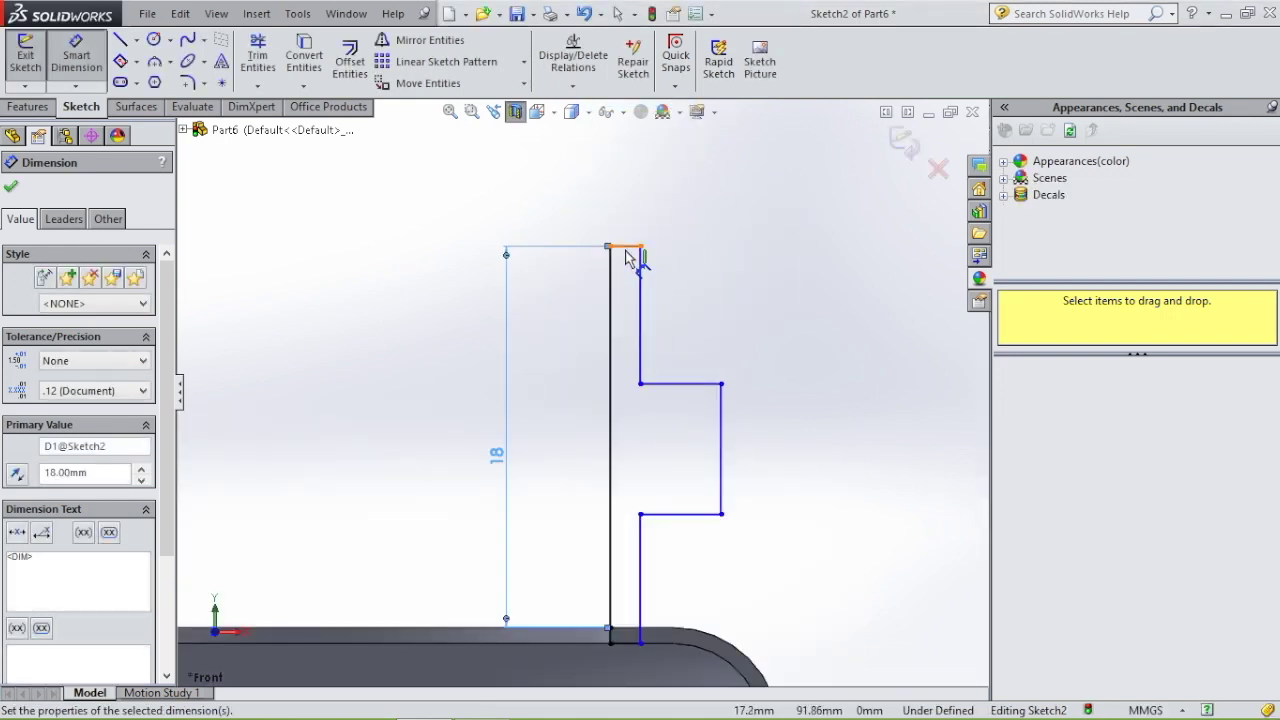
{"action": "left_click", "coordinate": [630, 215]}
{"action": "left_click", "coordinate": [630, 205]}
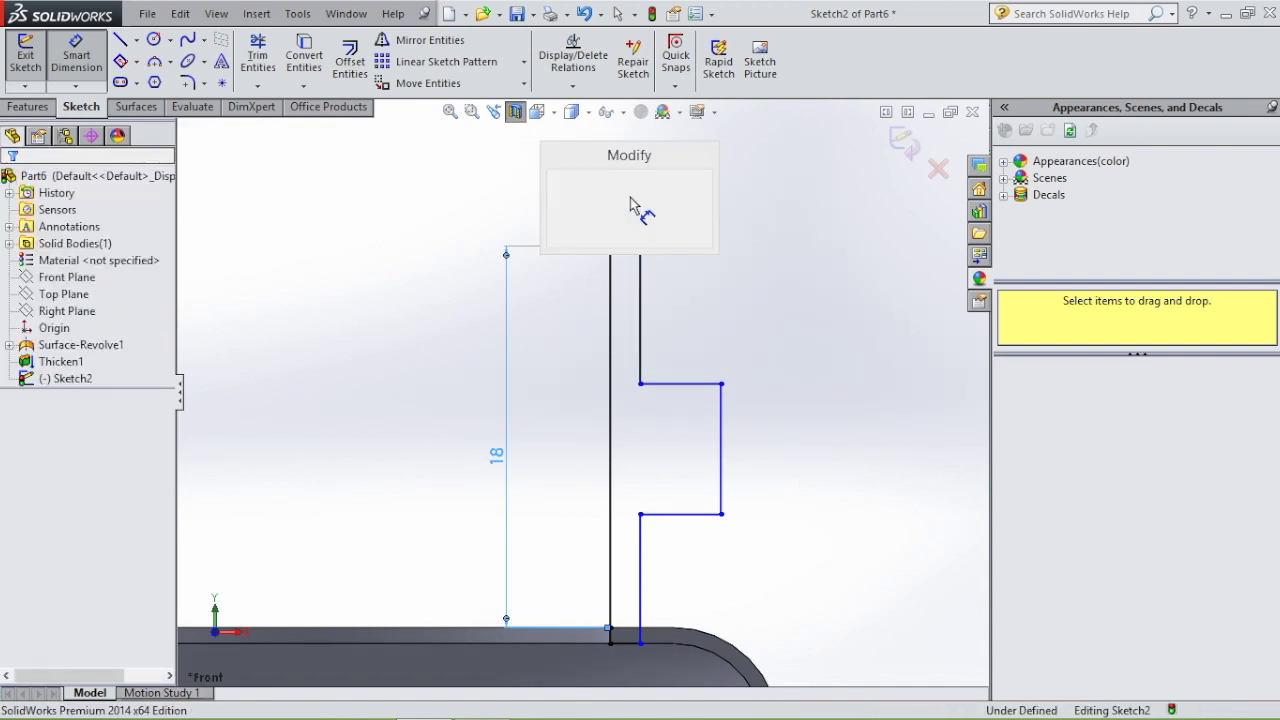
{"action": "type", "text": "1.5"}
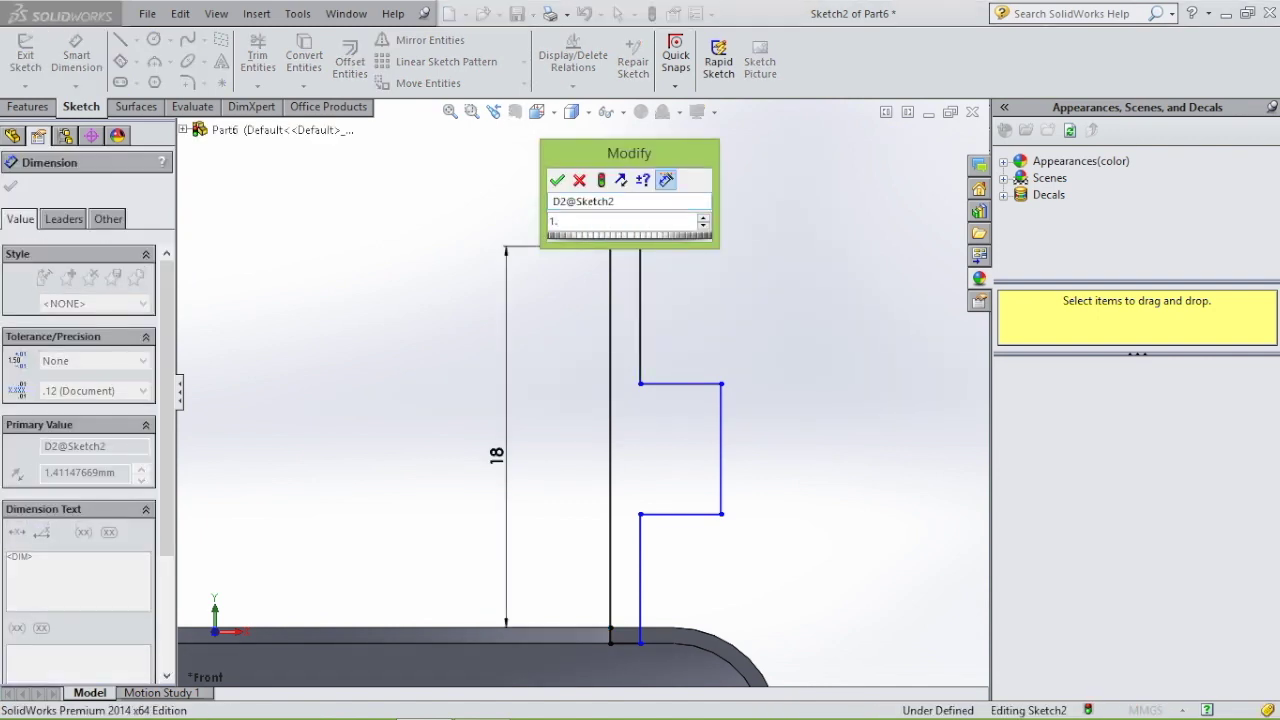
{"action": "key", "text": "Return"}
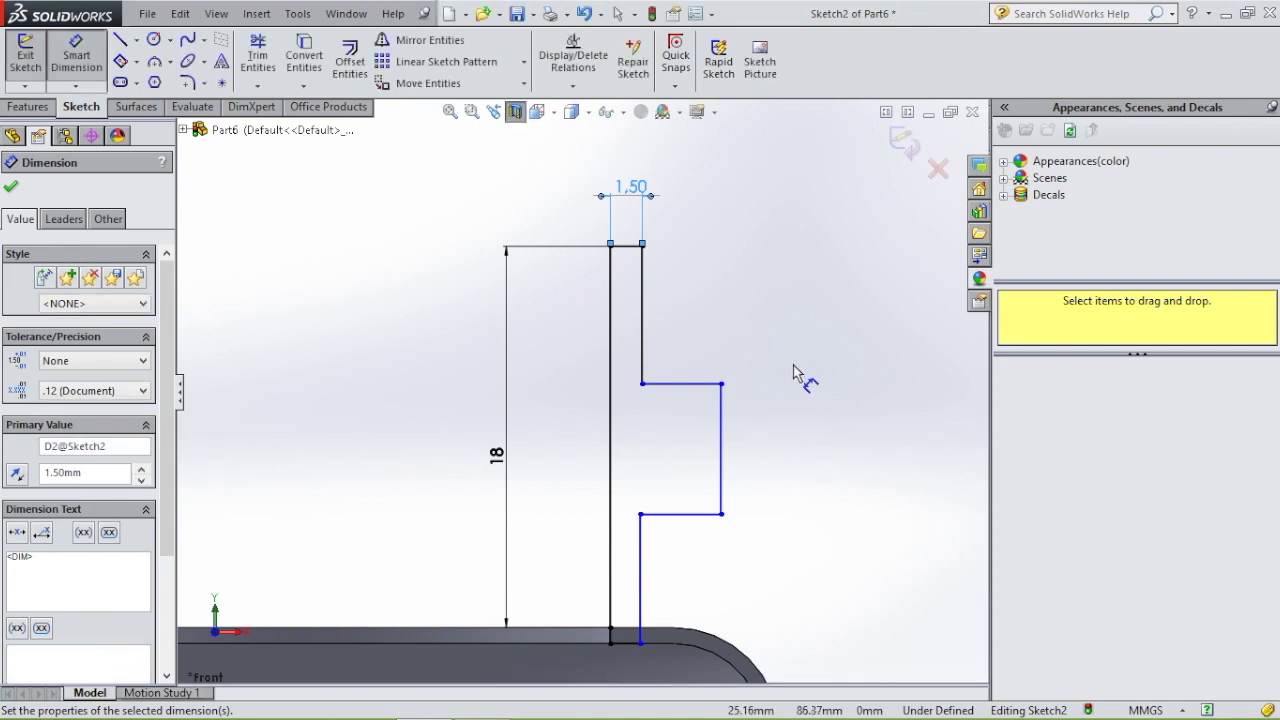
{"action": "key", "text": "Escape"}
{"action": "key", "text": "Escape"}
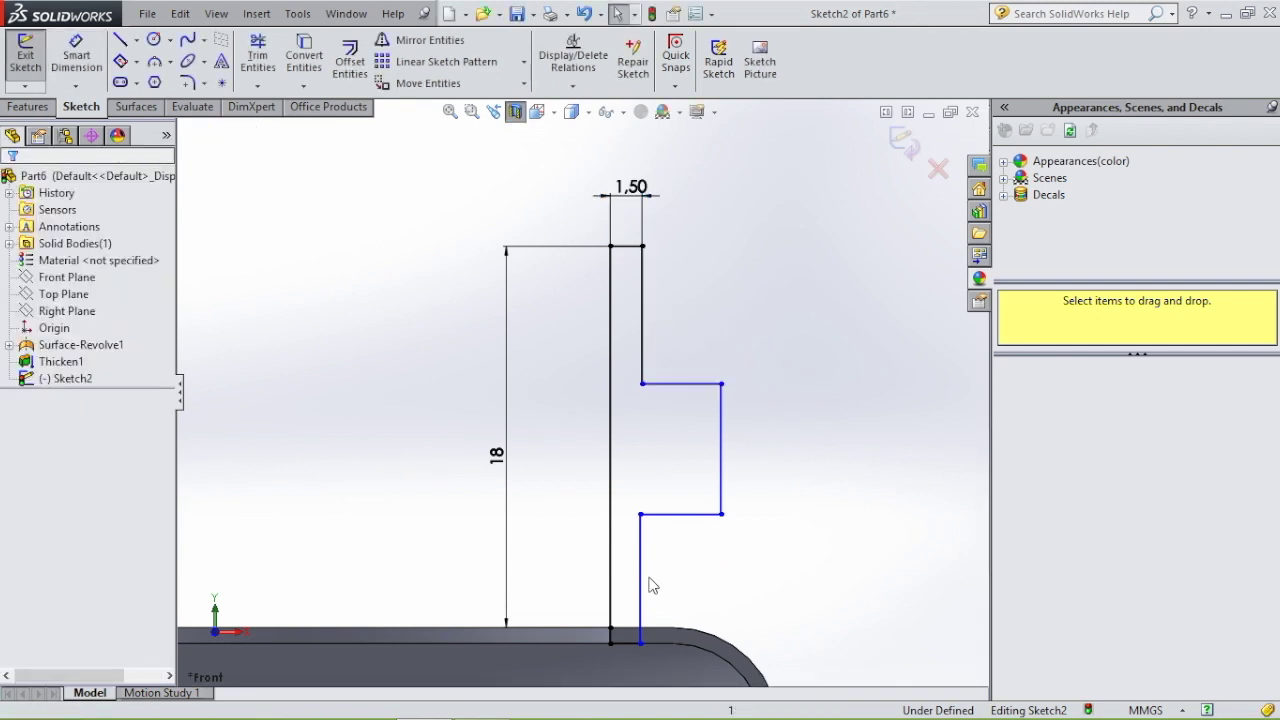
Make the neck's outer vertical lines above and below the flange collinear
{"action": "left_click", "coordinate": [643, 327]}
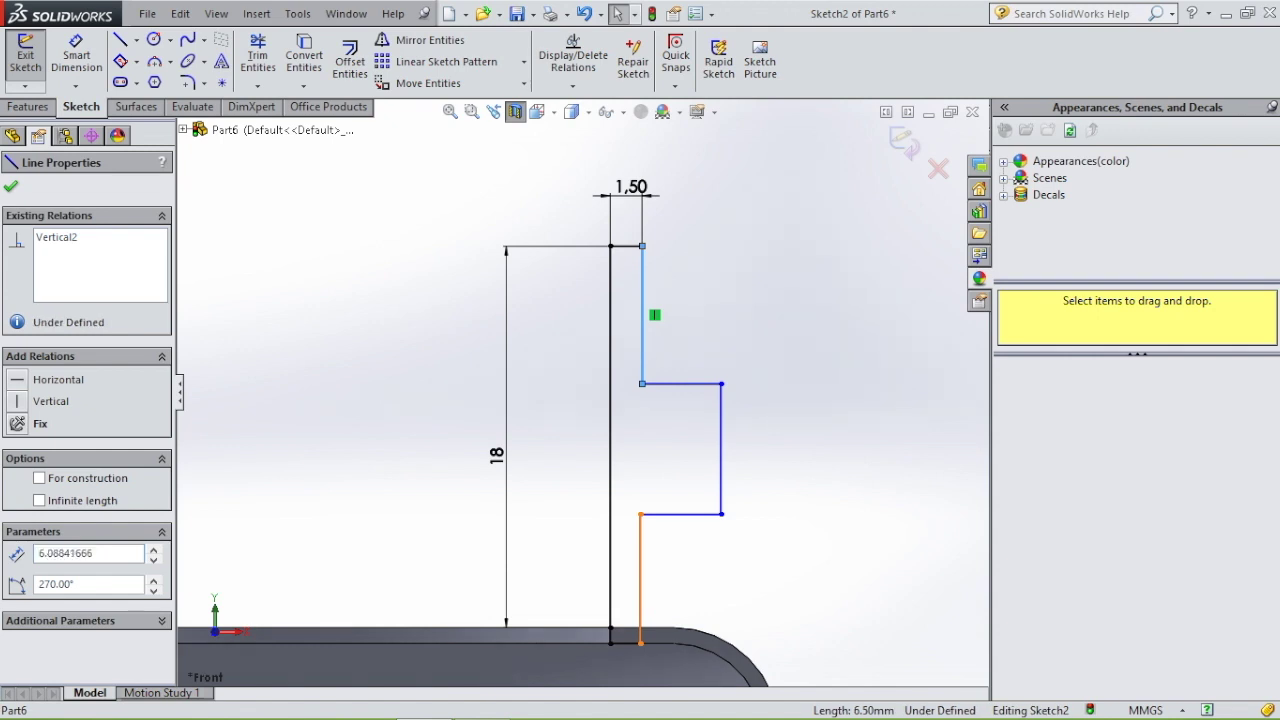
{"action": "left_click", "coordinate": [641, 588], "text": "ctrl"}
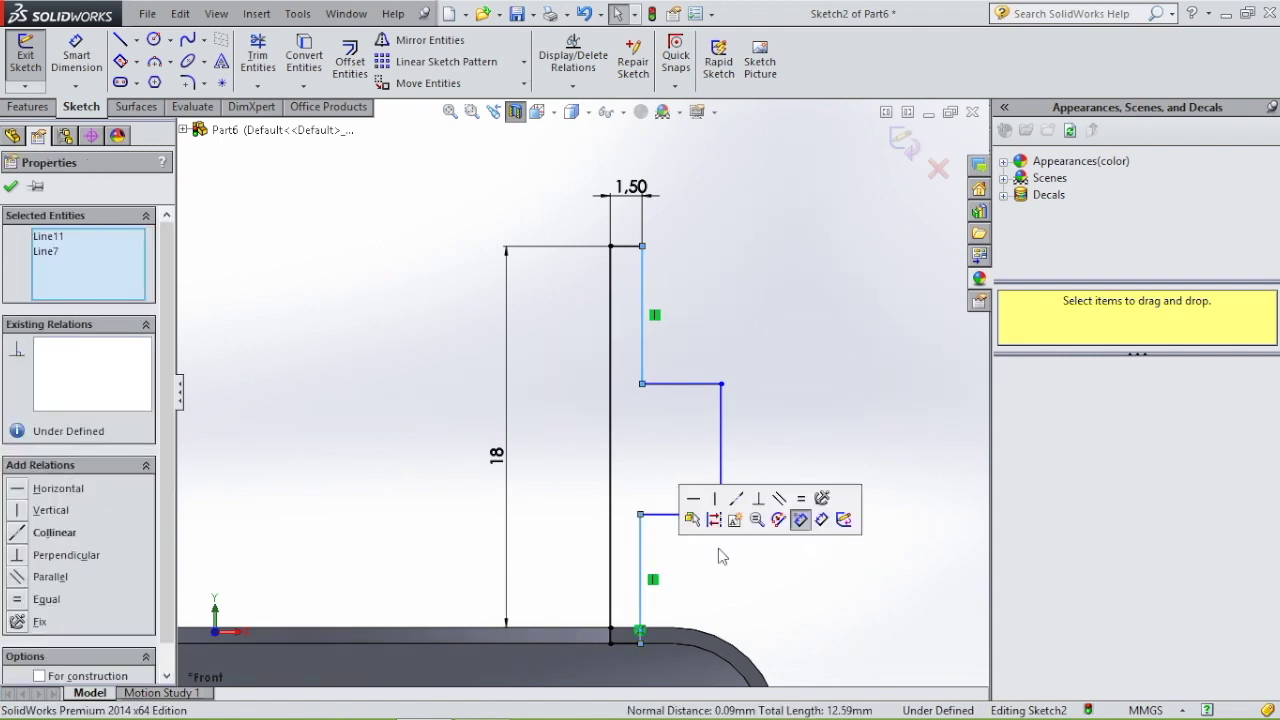
{"action": "left_click", "coordinate": [14, 534]}
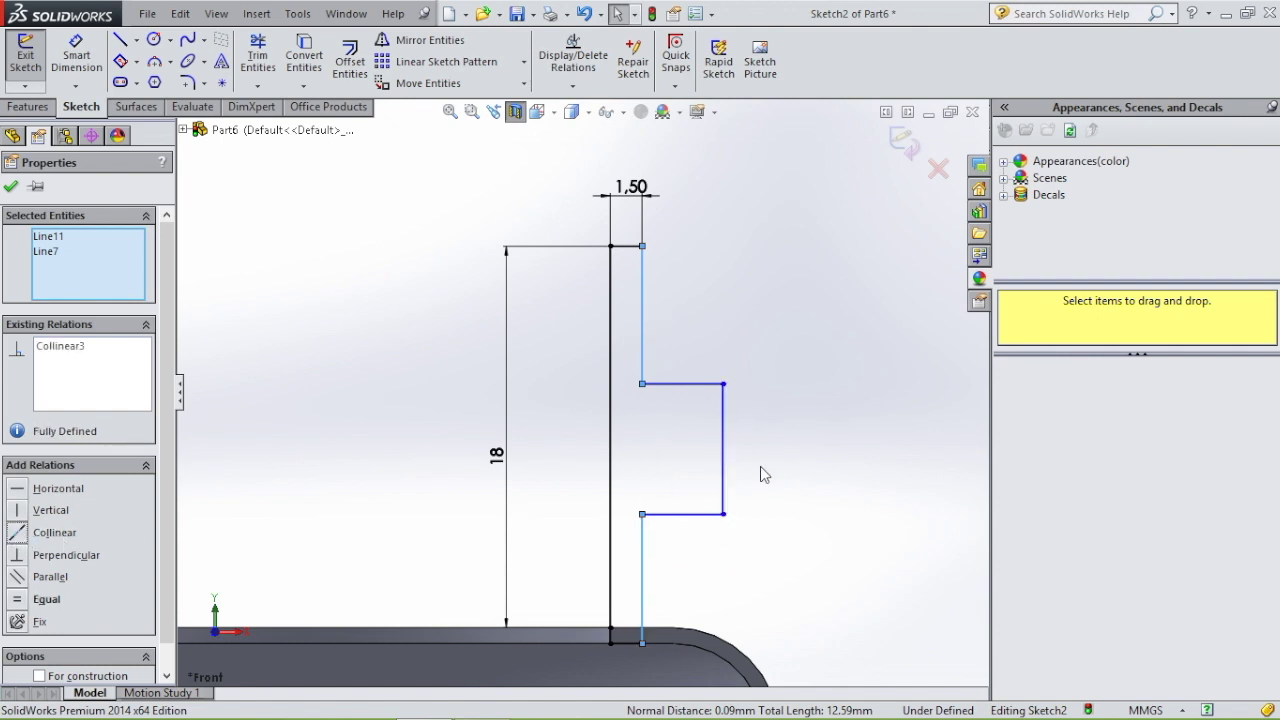
{"action": "left_click", "coordinate": [341, 228]}
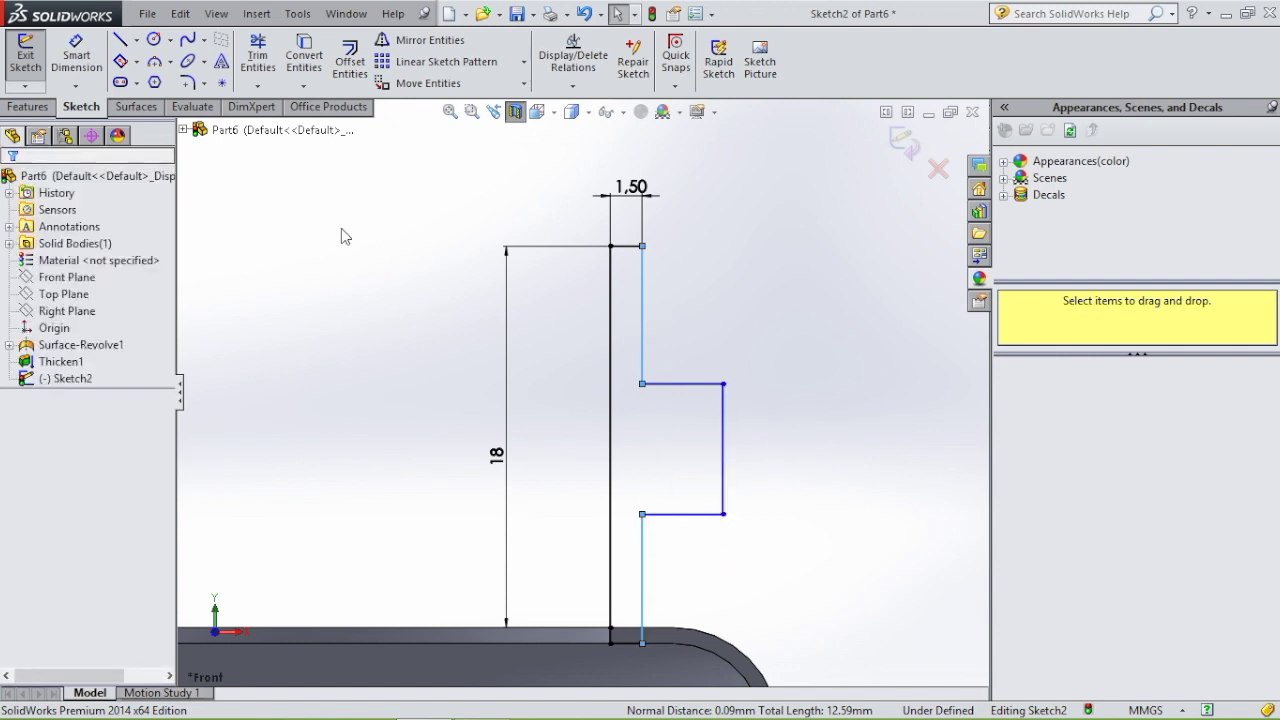
Dimension the flange's outer vertical edge to a thickness of 1 mm
{"action": "left_click", "coordinate": [88, 70]}
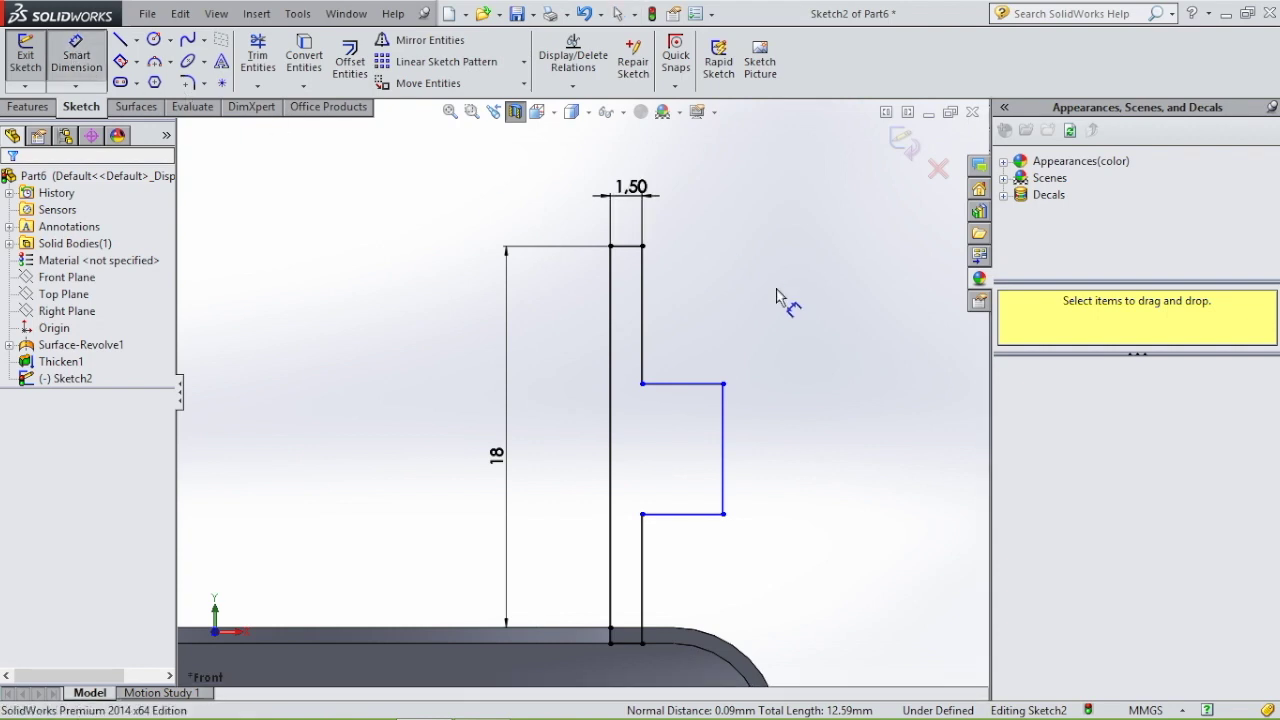
{"action": "left_click", "coordinate": [723, 452]}
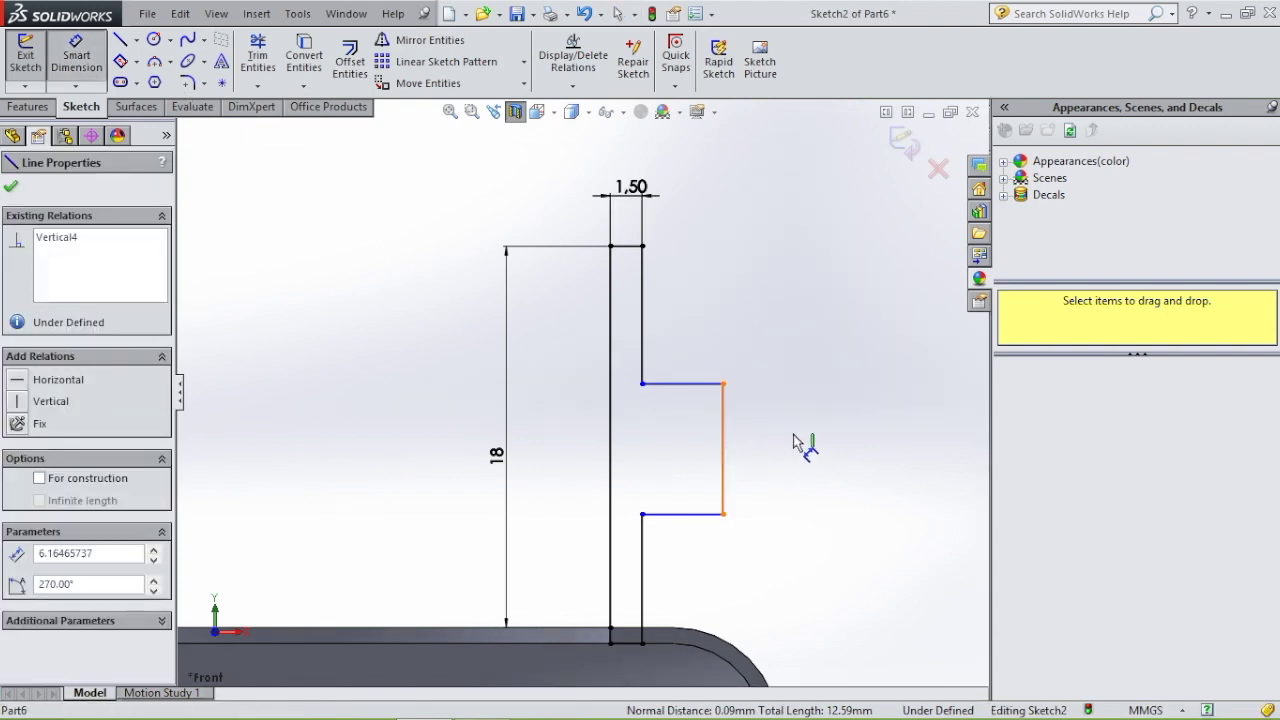
{"action": "left_click", "coordinate": [793, 440]}
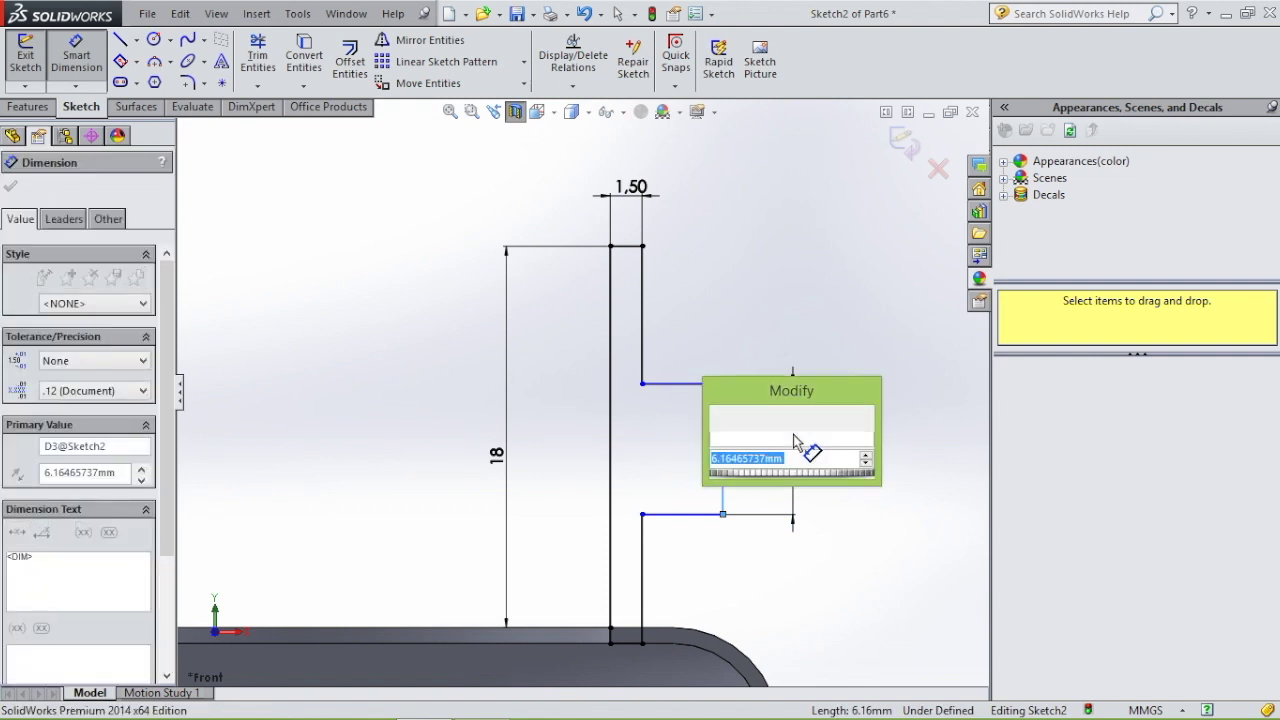
{"action": "key", "text": "Return"}
{"action": "left_click_drag", "start_coordinate": [724, 410], "coordinate": [750, 522]}
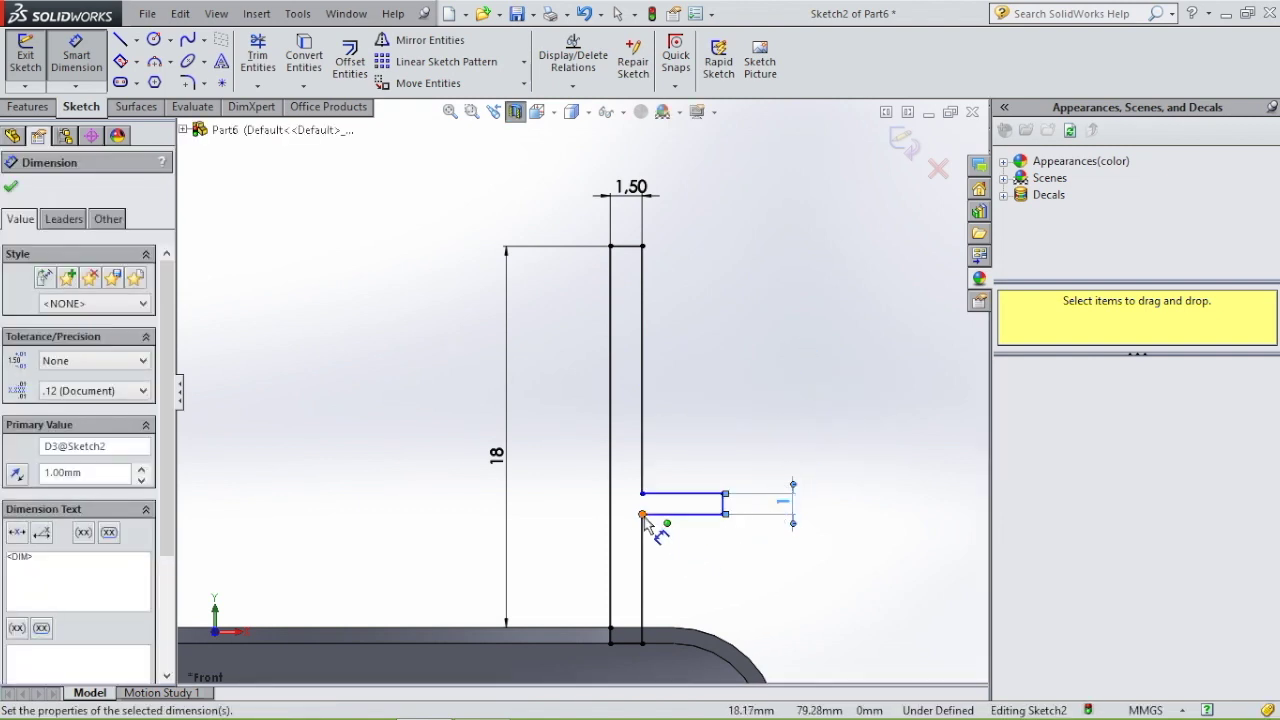
Dimension the vertical distance between the container's rim and the flange's lower inner corner to 6 mm
{"action": "left_click", "coordinate": [628, 650]}
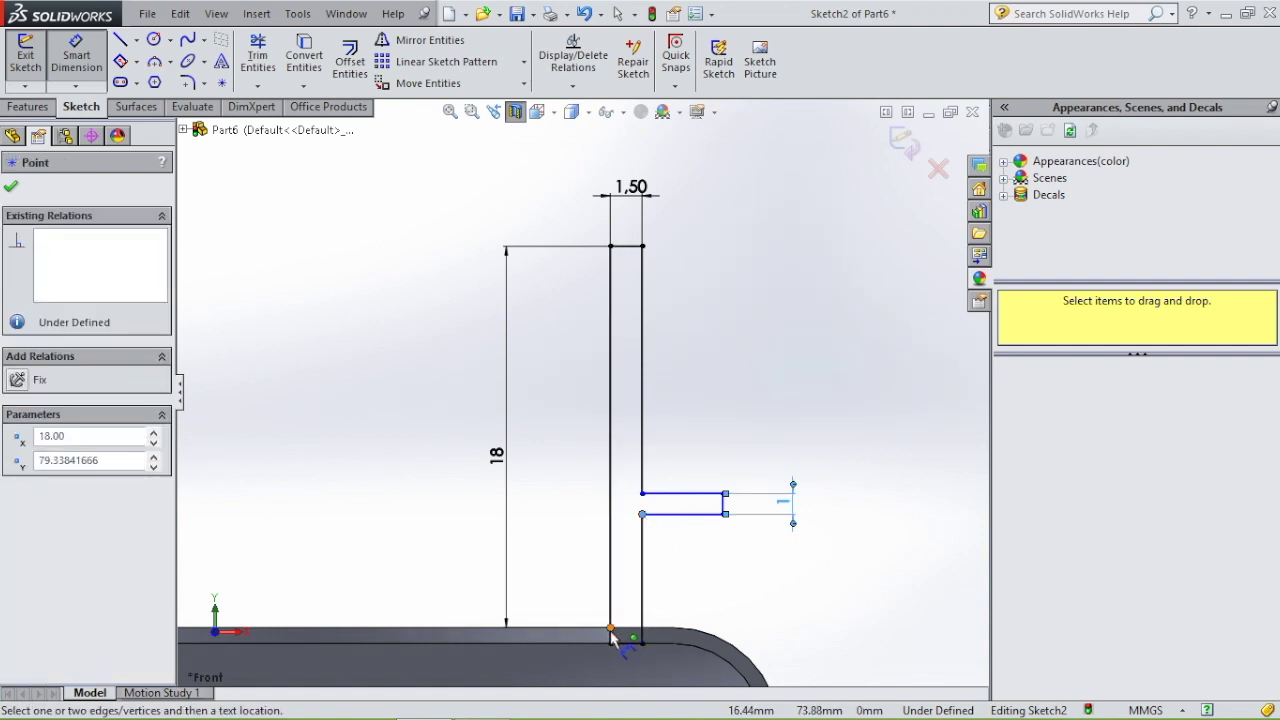
{"action": "left_click", "coordinate": [610, 630]}
{"action": "left_click", "coordinate": [787, 565]}
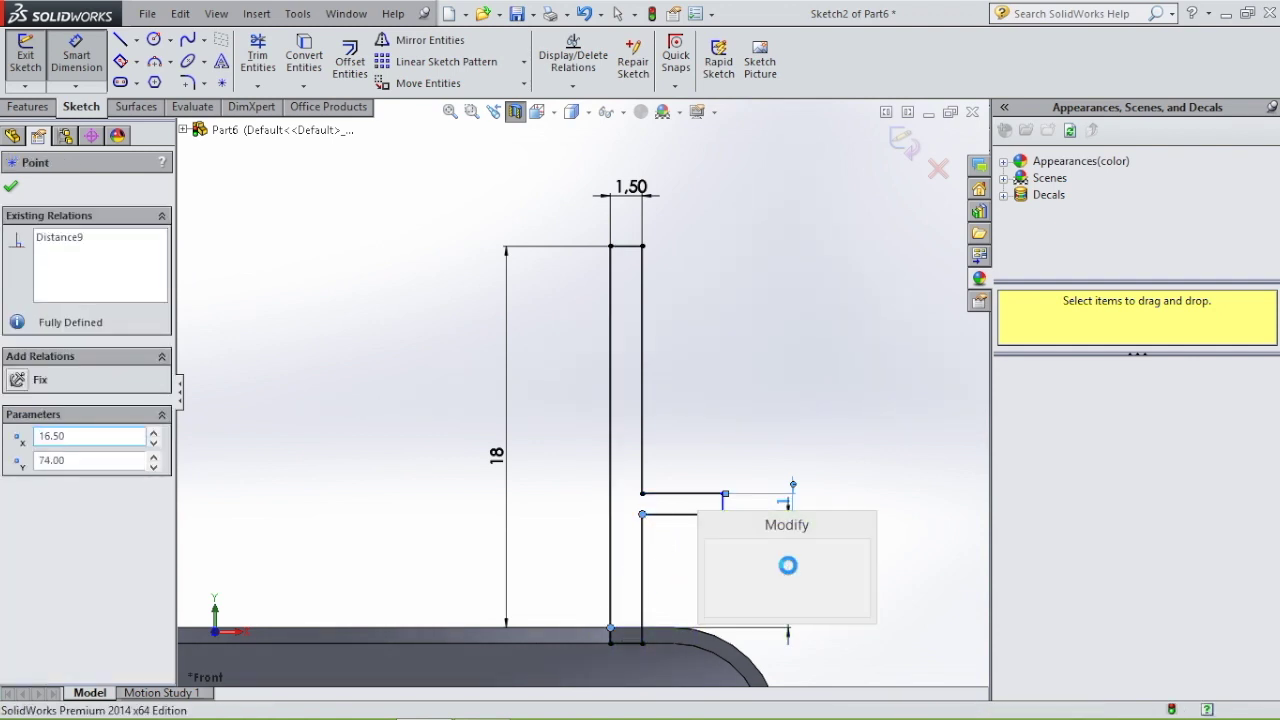
{"action": "key", "text": "Return"}
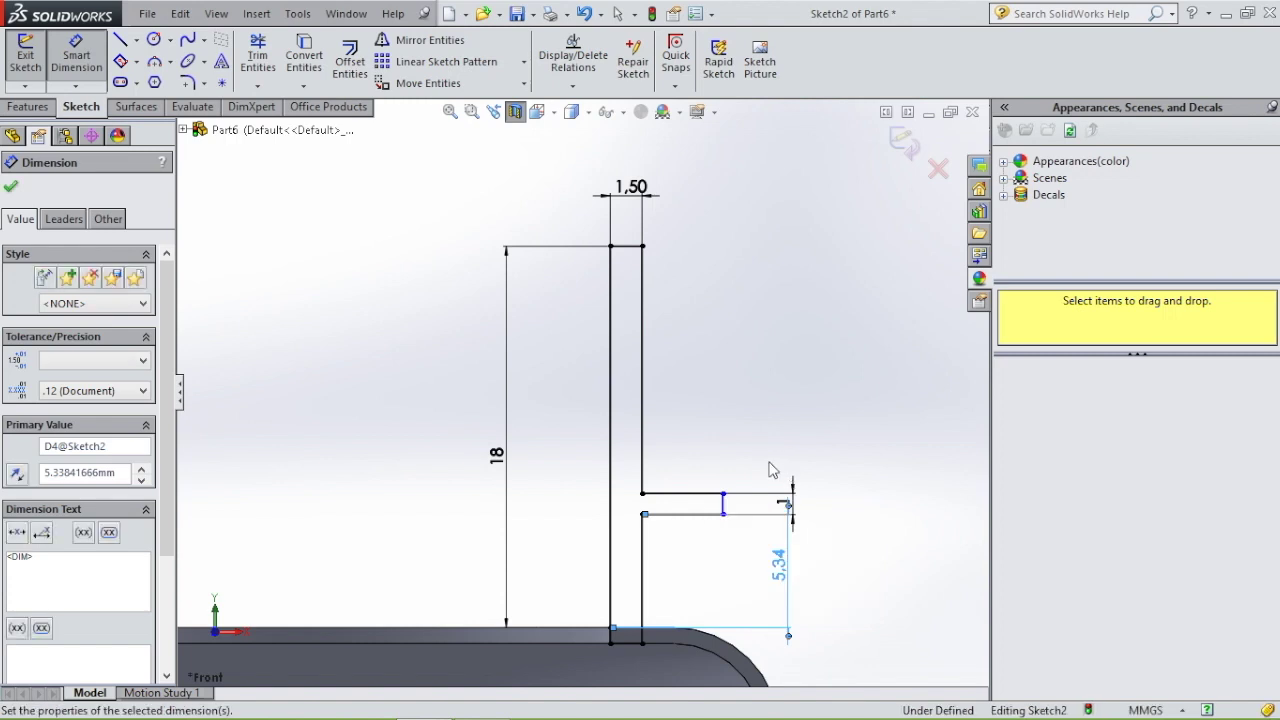
{"action": "type", "text": "6.00mm"}
{"action": "key", "text": "Return"}
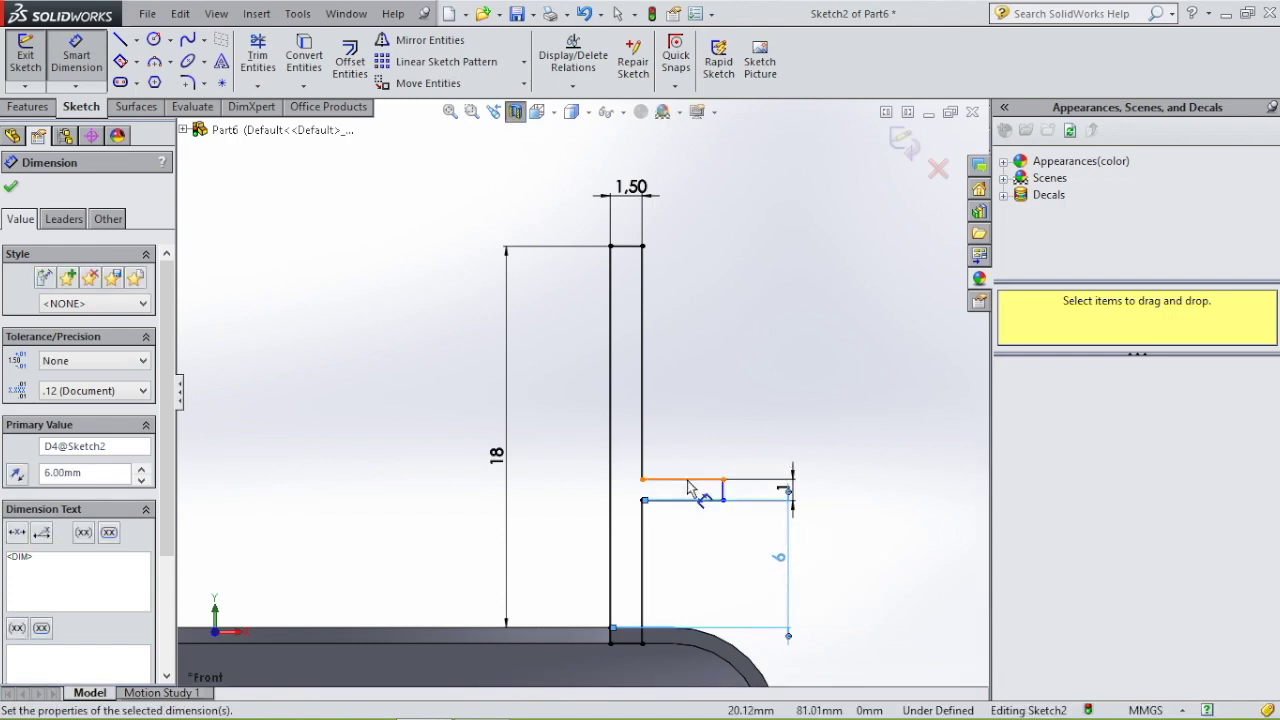
Dimension the flange's upper horizontal edge to 3 mm so it projects that far from the neck wall
{"action": "left_click", "coordinate": [689, 477]}
{"action": "left_click", "coordinate": [689, 425]}
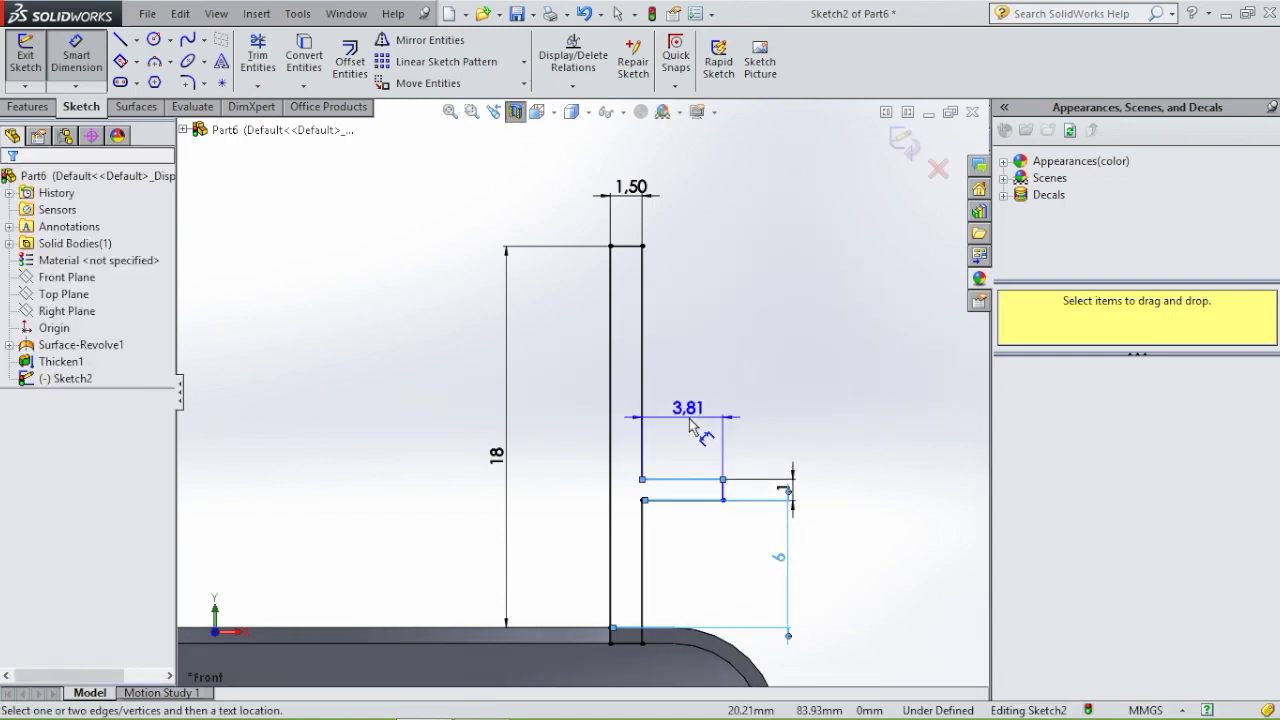
{"action": "type", "text": "3.80854281mm"}
{"action": "key", "text": "Return"}
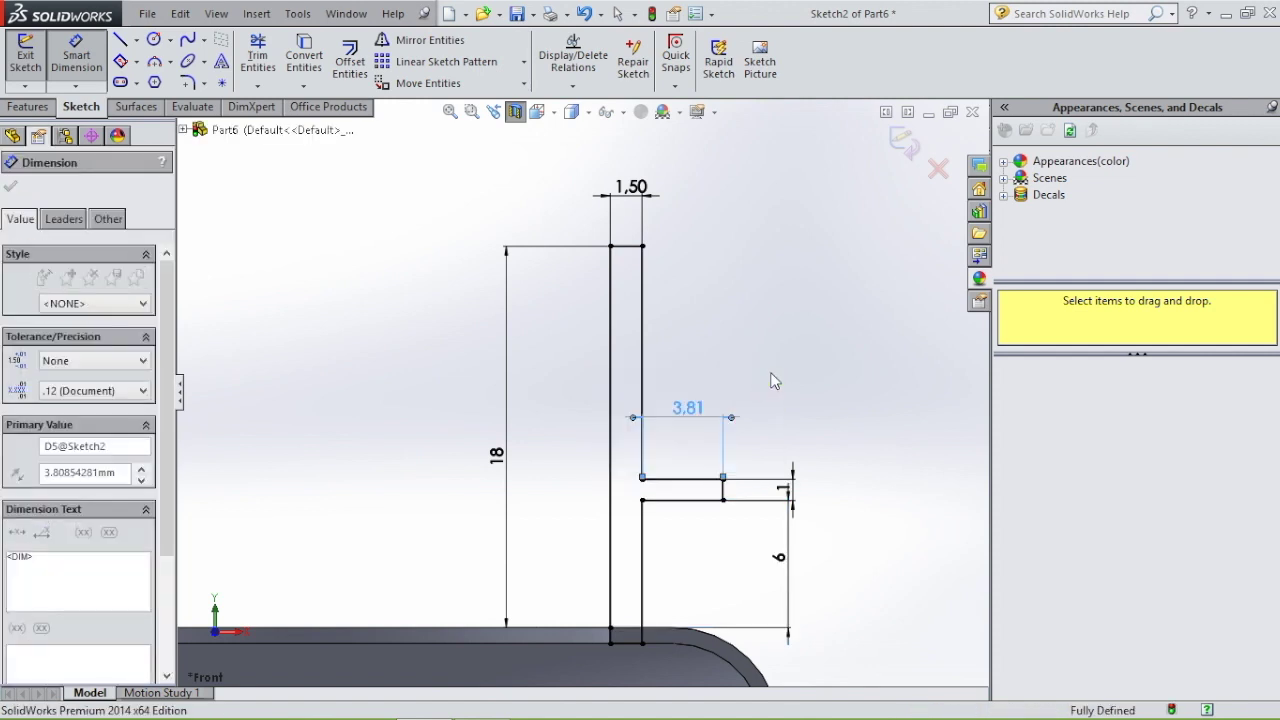
{"action": "scroll", "coordinate": [788, 420], "scroll_direction": "up", "scroll_amount": 2}
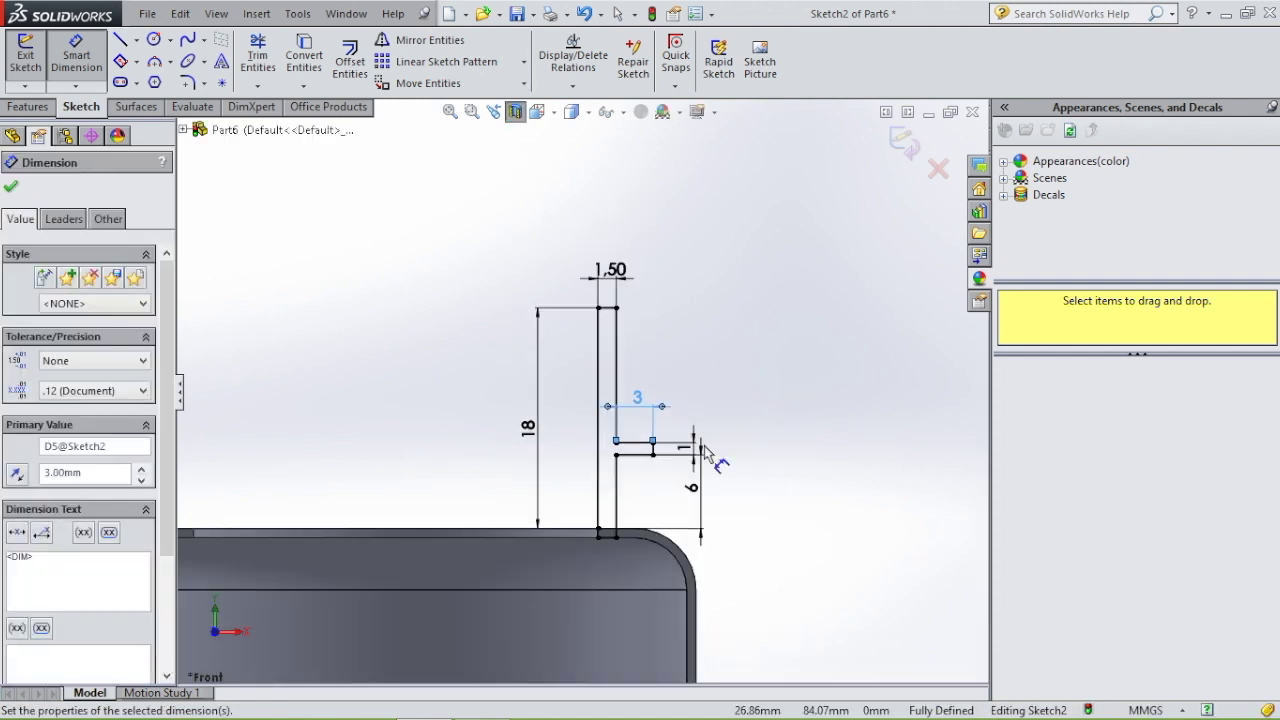
{"action": "scroll", "coordinate": [690, 450], "scroll_direction": "up", "scroll_amount": 3}
{"action": "scroll", "coordinate": [472, 498], "scroll_direction": "up", "scroll_amount": 2}
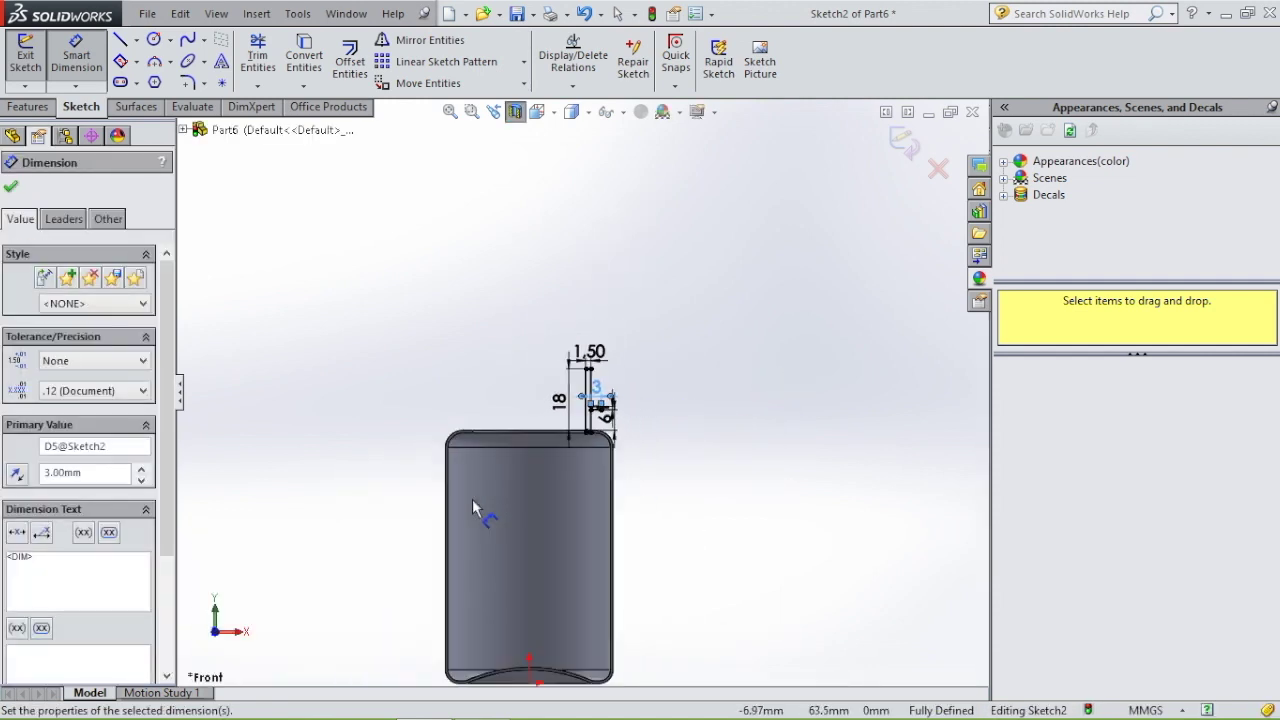
{"action": "key", "text": "Escape"}
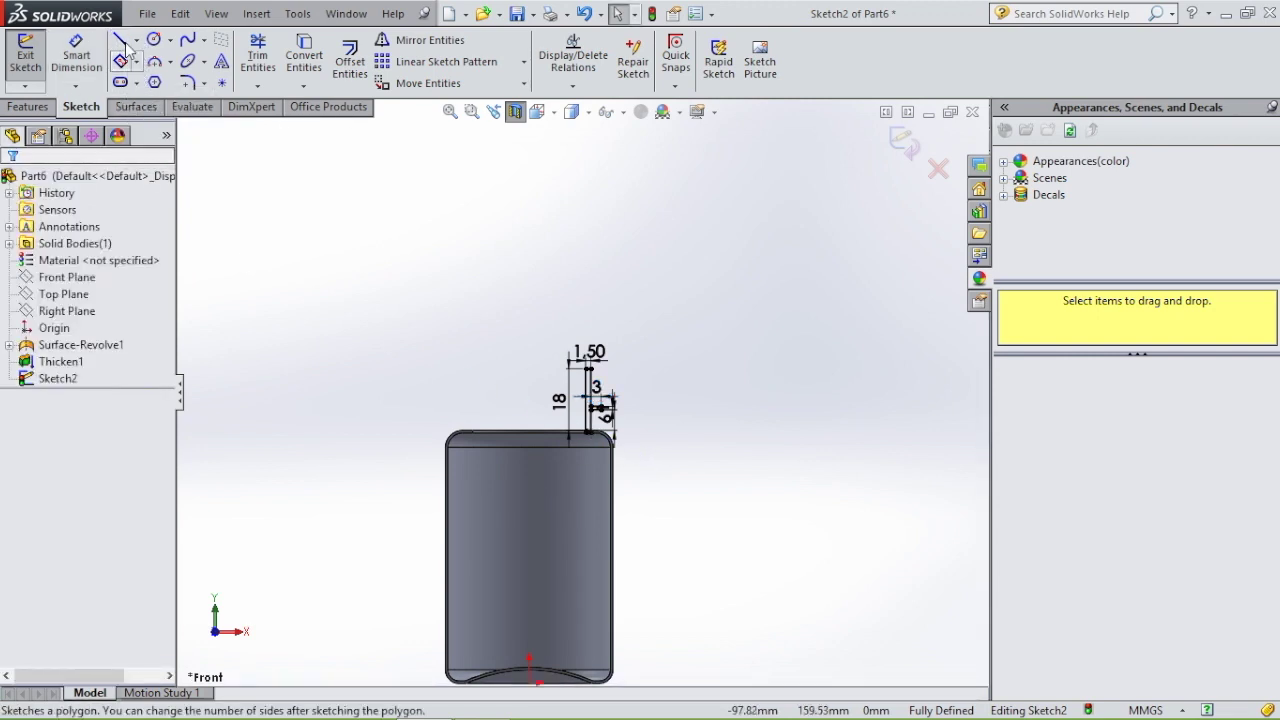
Draw a vertical construction centerline from the origin up to a point above the neck profile
{"action": "left_click", "coordinate": [137, 40]}
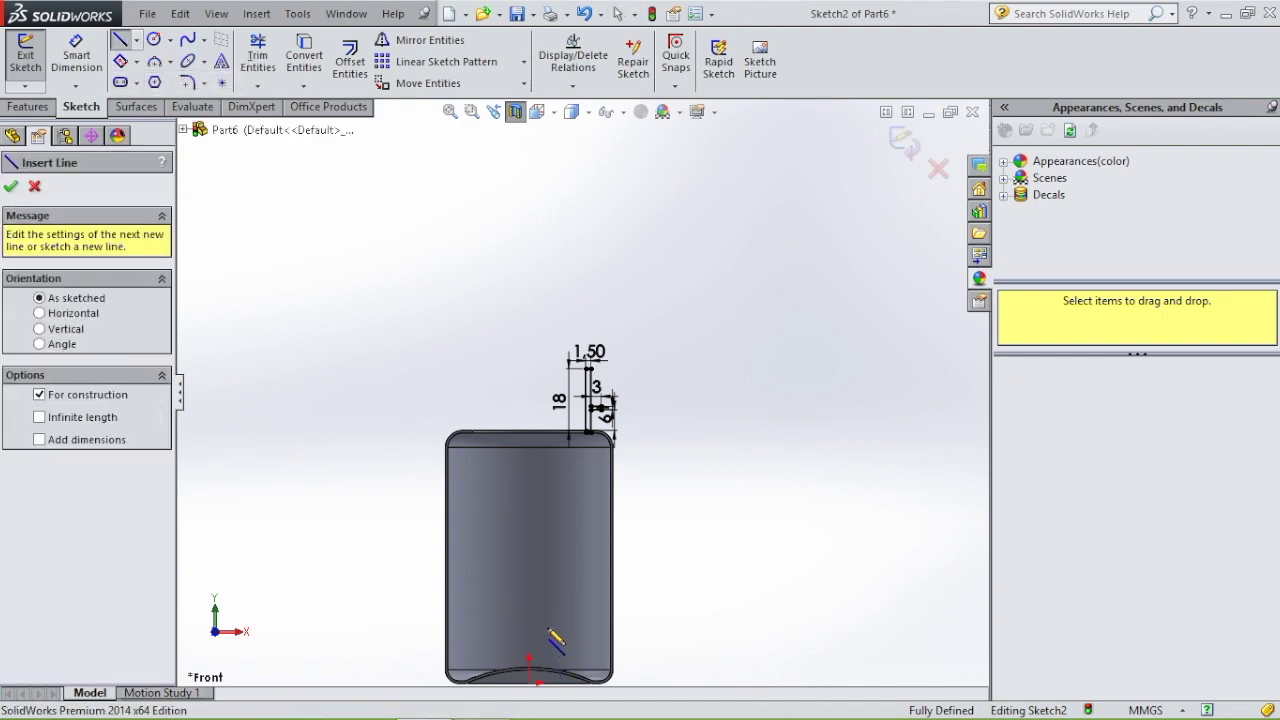
{"action": "left_click", "coordinate": [529, 683]}
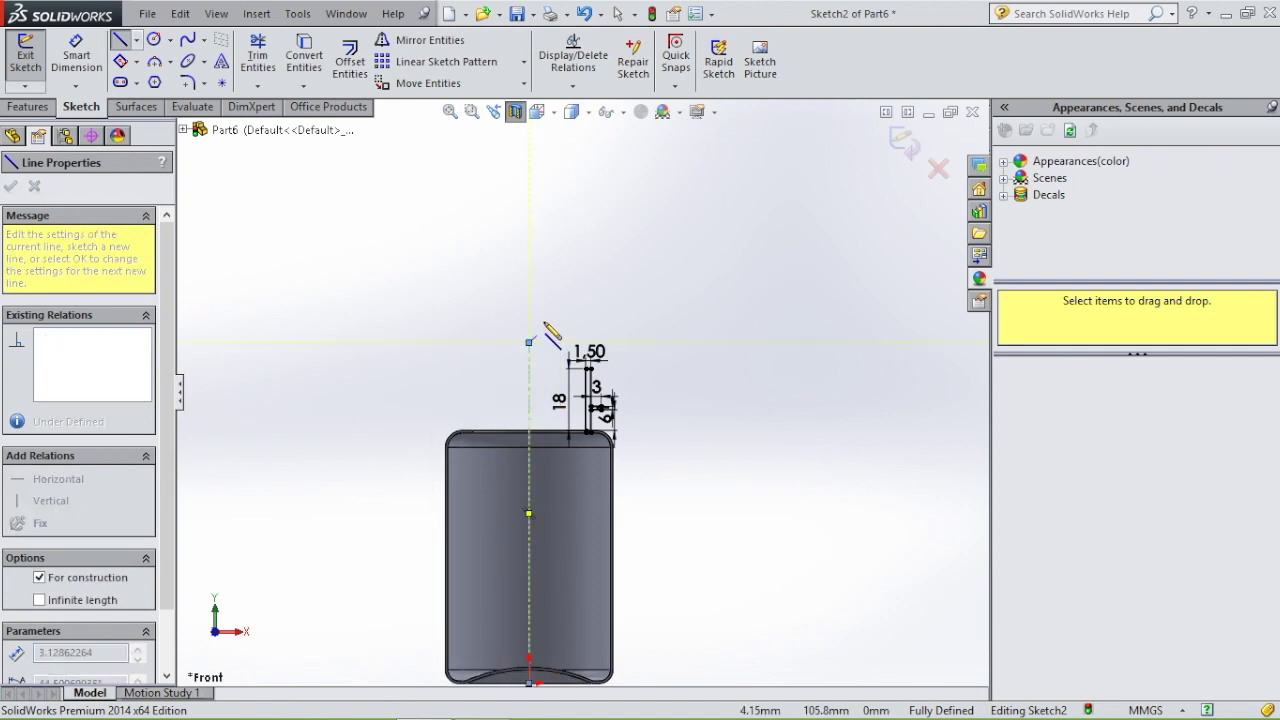
{"action": "left_click", "coordinate": [529, 343]}
{"action": "key", "text": "Escape"}
Revolve the neck profile 360 degrees about the centerline as a boss merged with the container body
{"action": "scroll", "coordinate": [583, 380], "scroll_direction": "down", "scroll_amount": 5}
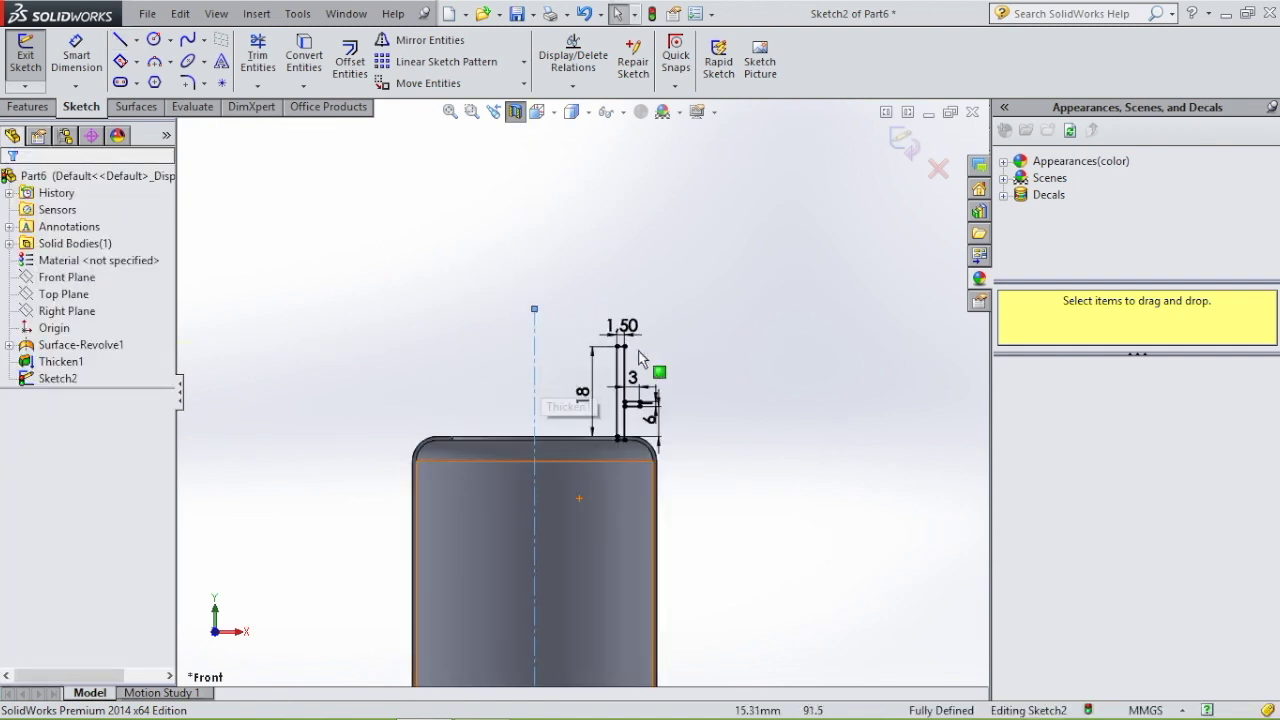
{"action": "left_click", "coordinate": [44, 107]}
{"action": "left_click", "coordinate": [90, 62]}
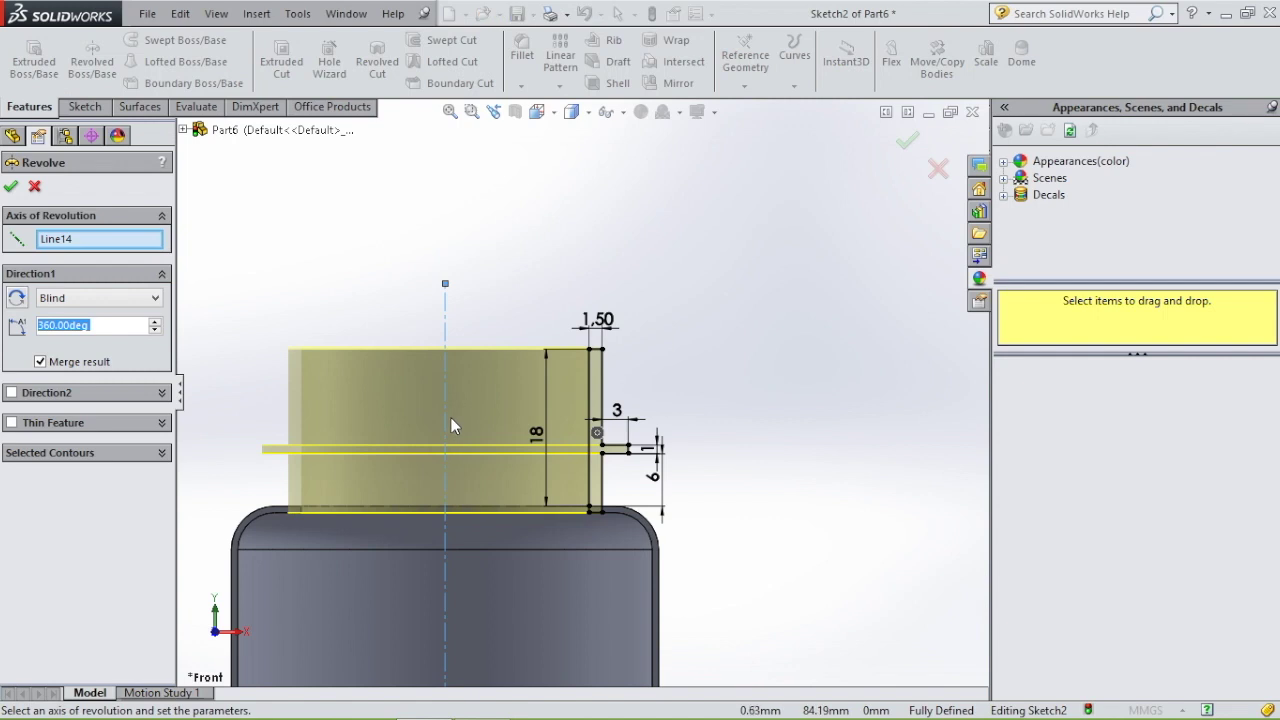
{"action": "left_click", "coordinate": [11, 187]}
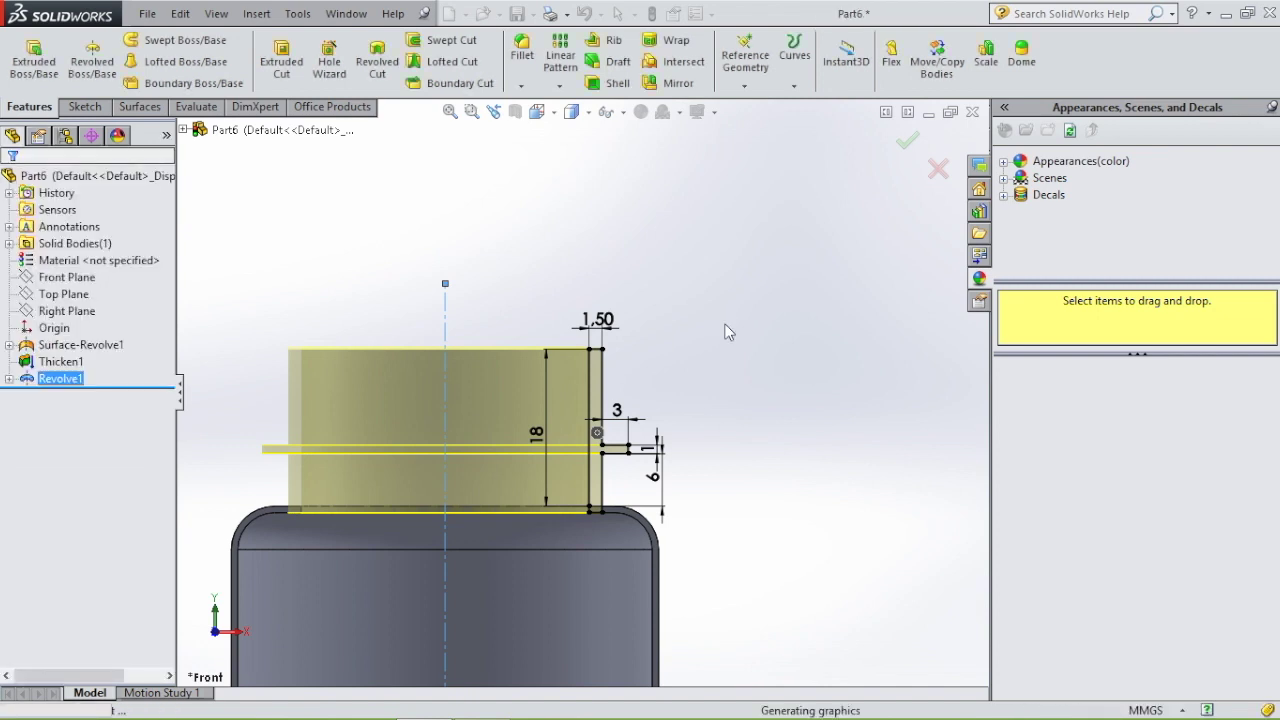
Turn off the section view to display the whole container with its flanged neck
{"action": "scroll", "coordinate": [631, 396], "scroll_direction": "up", "scroll_amount": 2}
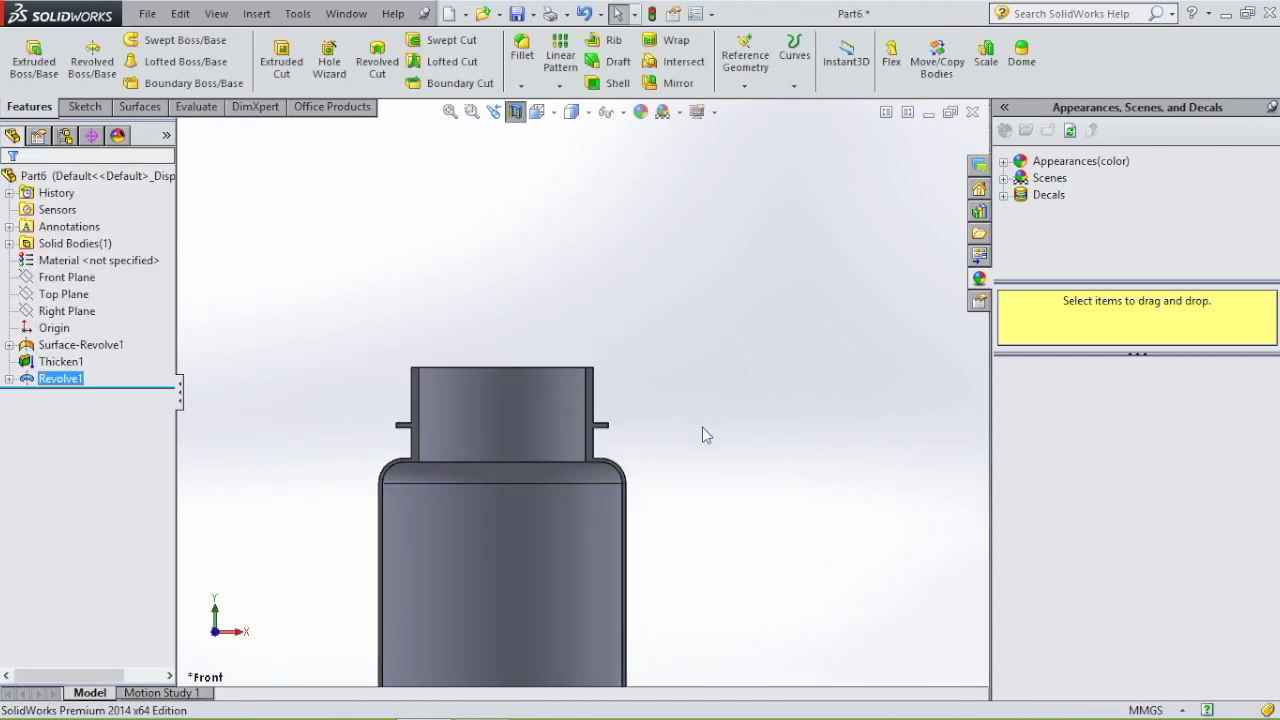
{"action": "scroll", "coordinate": [702, 427], "scroll_direction": "up", "scroll_amount": 1}
{"action": "scroll", "coordinate": [560, 260], "scroll_direction": "up", "scroll_amount": 2}
{"action": "scroll", "coordinate": [560, 445], "scroll_direction": "down", "scroll_amount": 1}
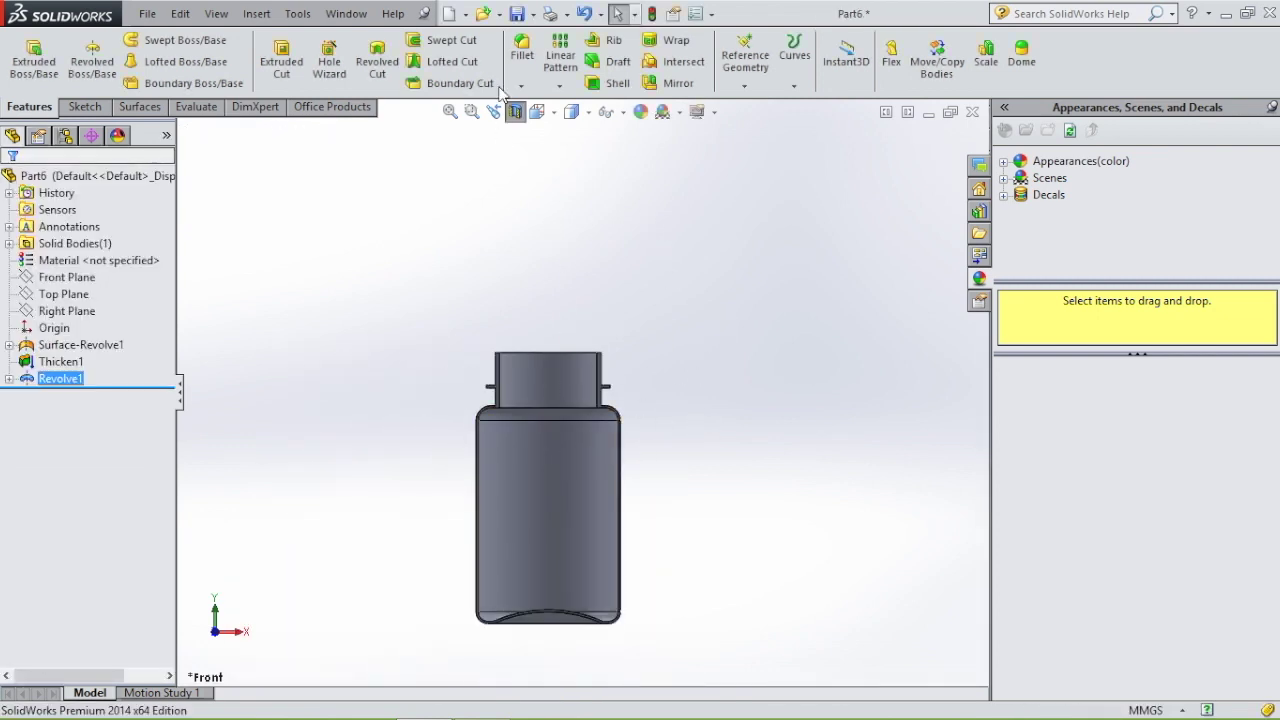
{"action": "left_click", "coordinate": [671, 398]}
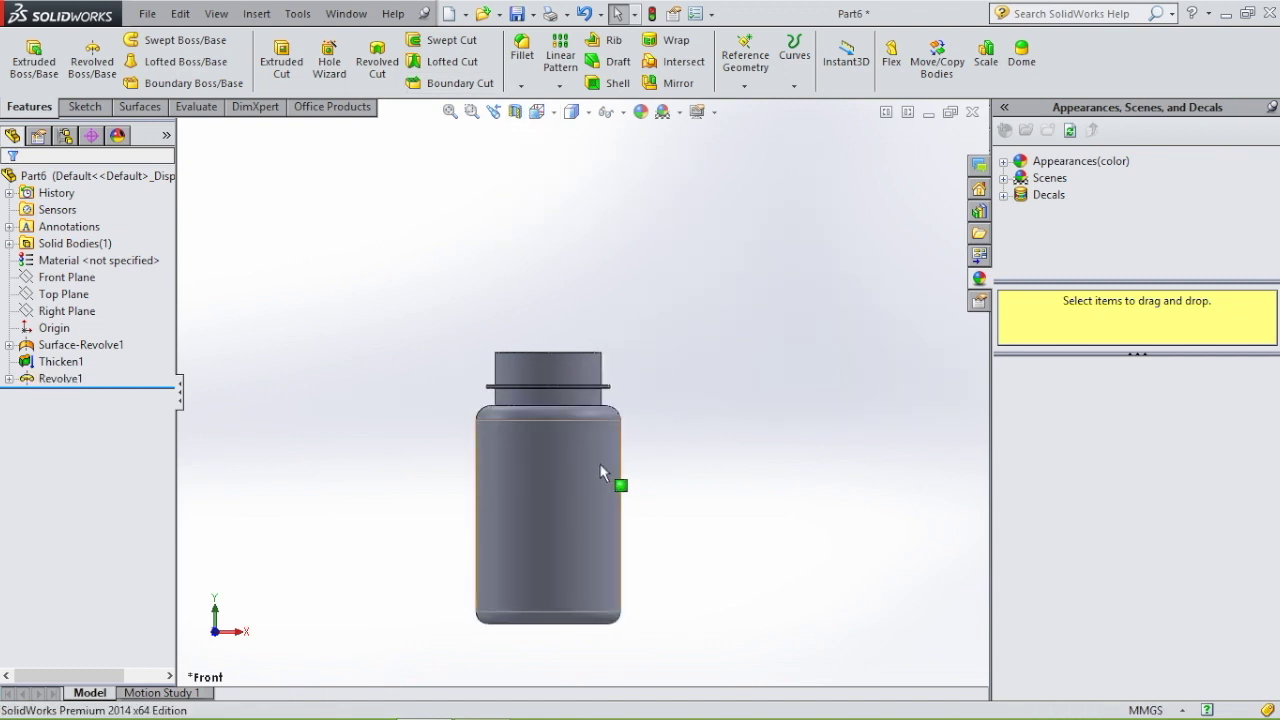
Create a reference plane offset 4 mm above the flange's upper face on the neck
{"action": "scroll", "coordinate": [602, 440], "scroll_direction": "down", "scroll_amount": 5}
{"action": "middle_click_drag", "start_coordinate": [604, 425], "coordinate": [608, 490]}
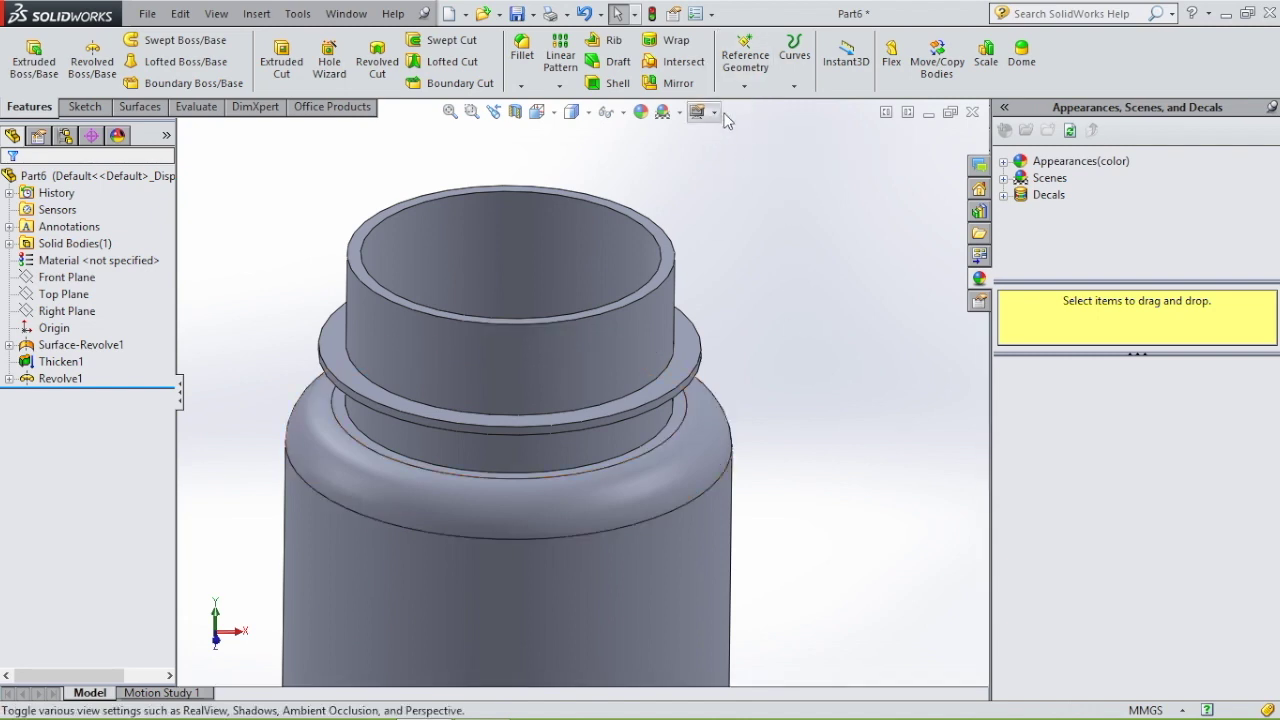
{"action": "left_click", "coordinate": [745, 88]}
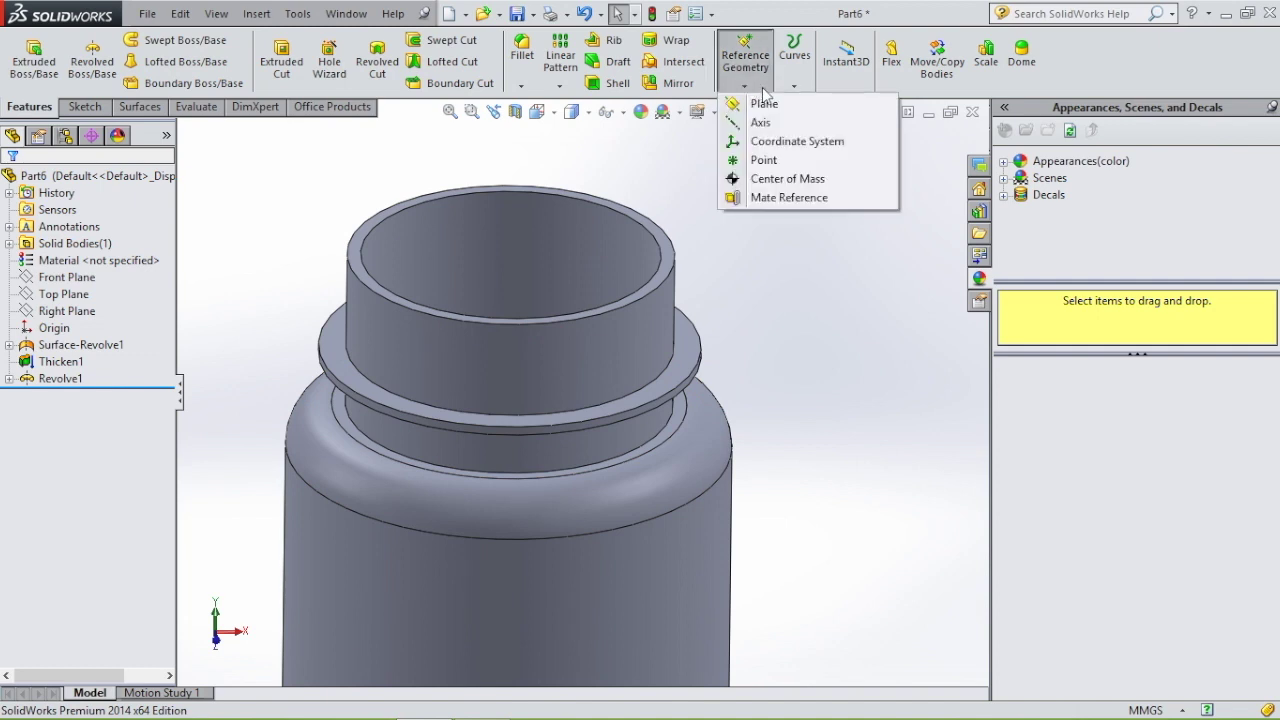
{"action": "left_click", "coordinate": [765, 105]}
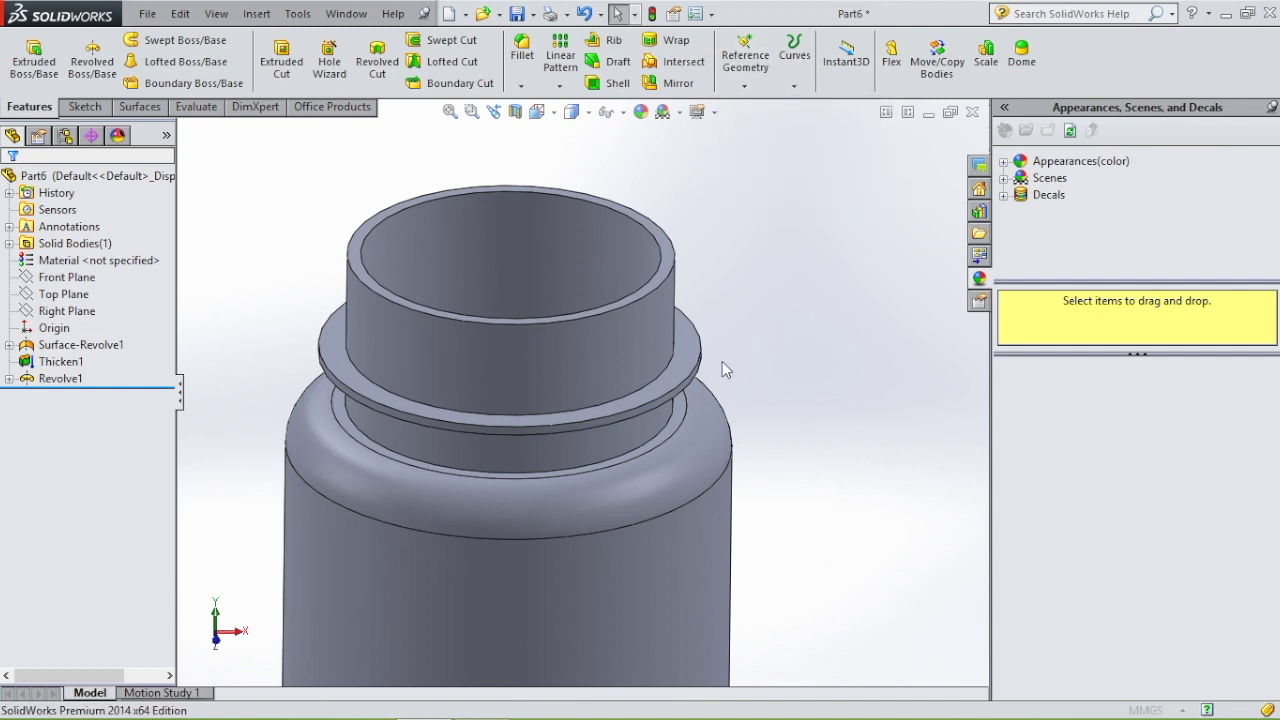
{"action": "left_click", "coordinate": [692, 367]}
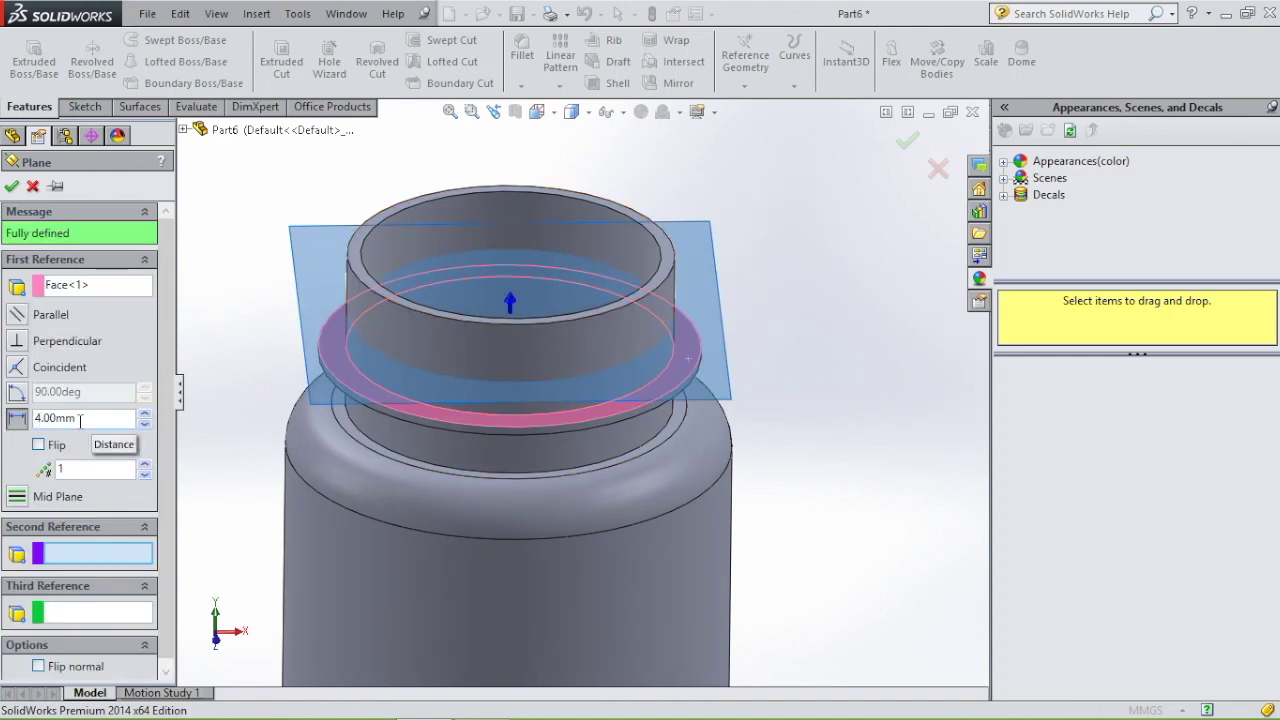
{"action": "left_click", "coordinate": [42, 420]}
{"action": "left_click", "coordinate": [97, 421]}
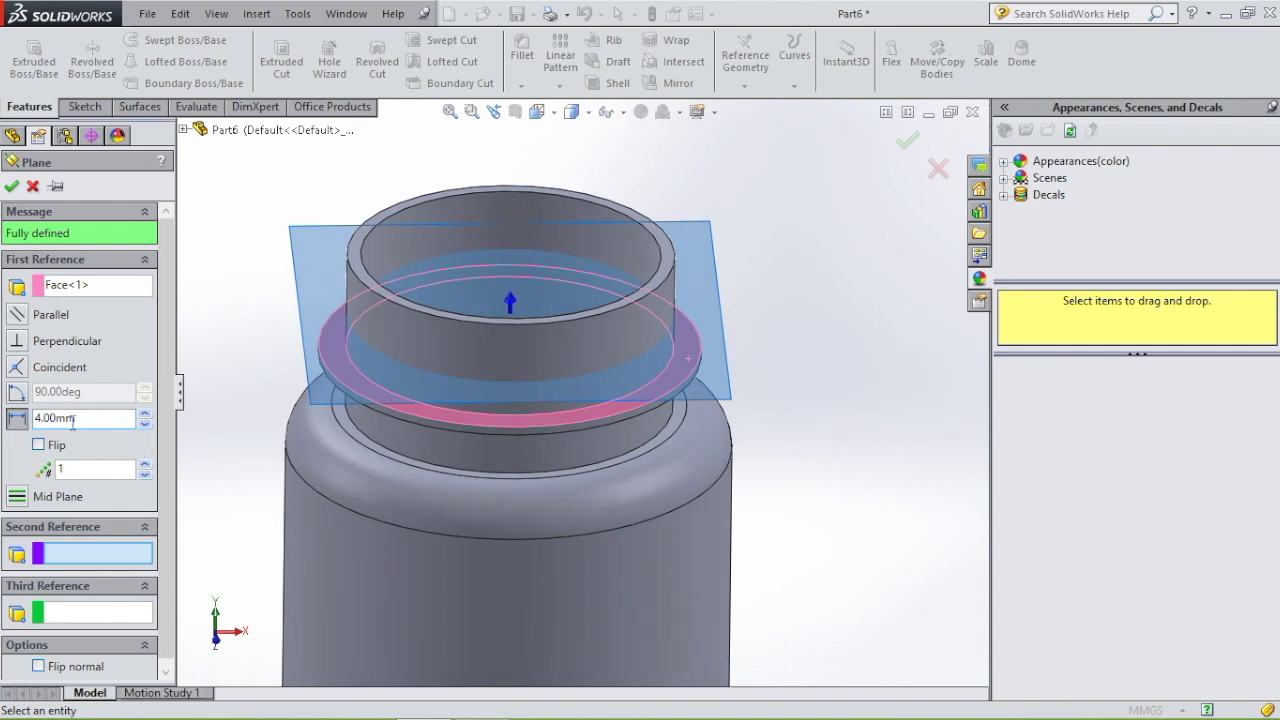
{"action": "left_click_drag", "start_coordinate": [80, 420], "coordinate": [30, 426]}
{"action": "middle_click_drag", "start_coordinate": [846, 420], "coordinate": [846, 386]}
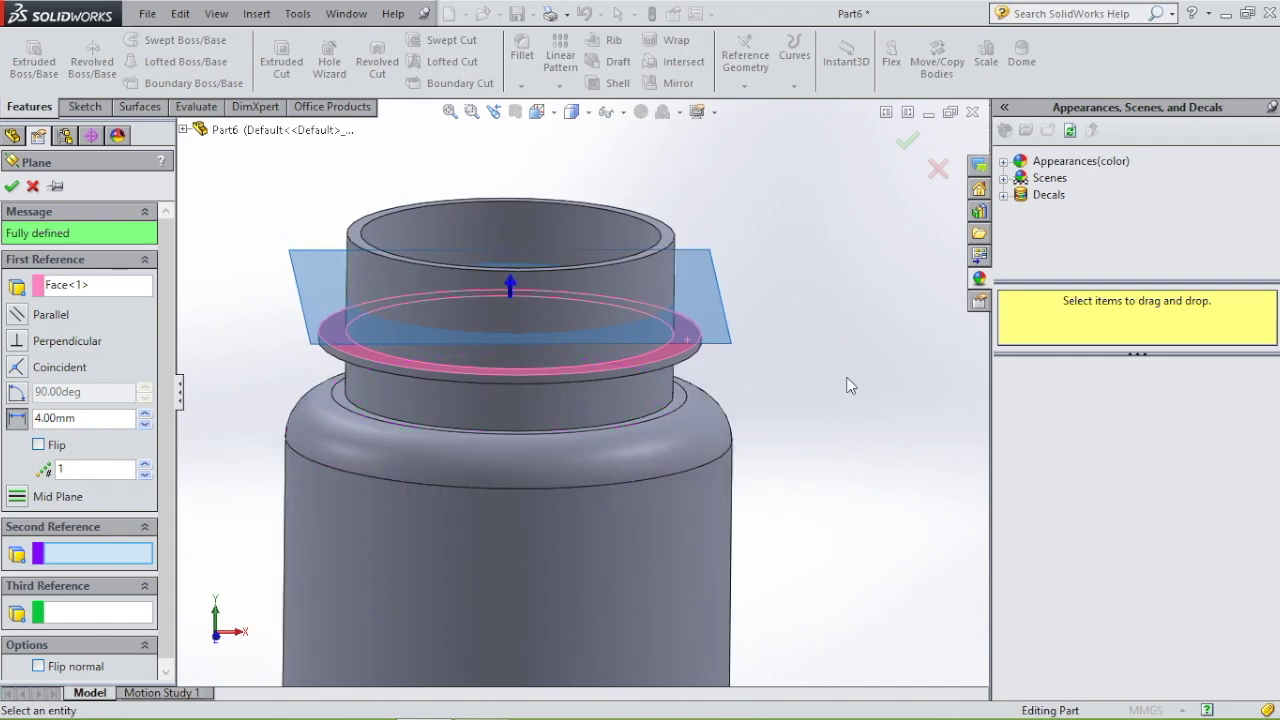
{"action": "left_click", "coordinate": [12, 188]}
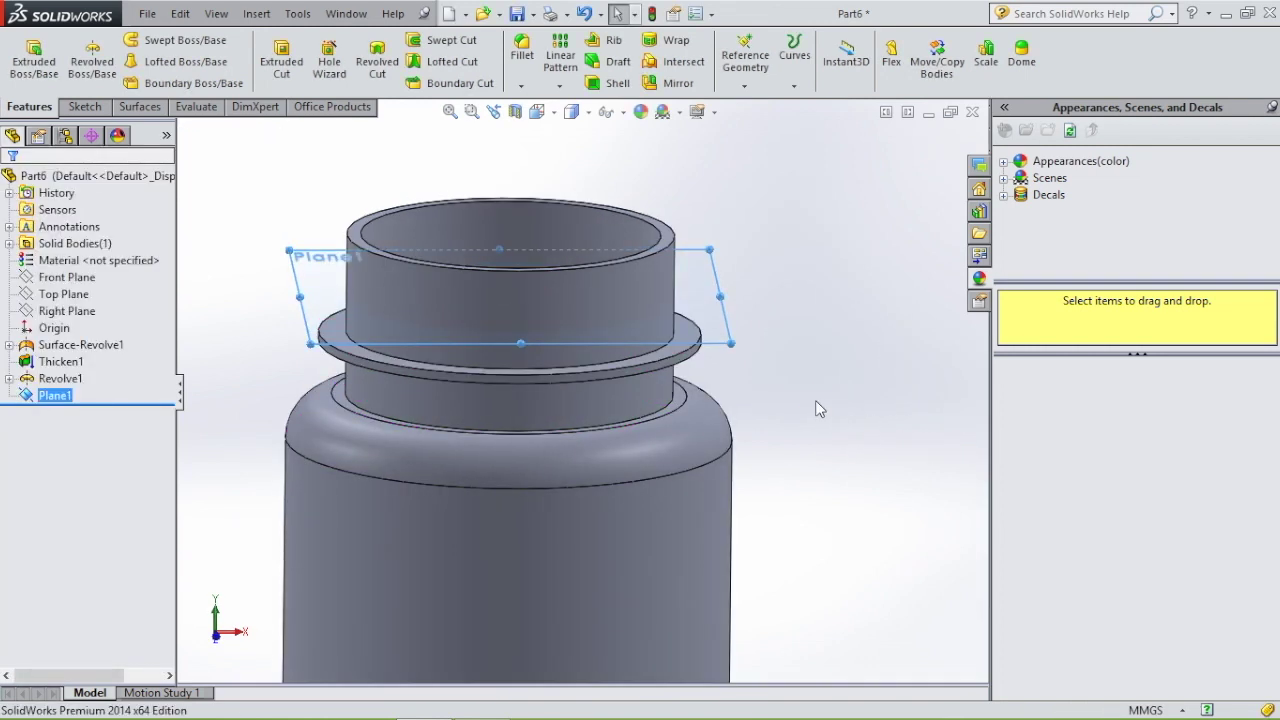
{"action": "scroll", "coordinate": [815, 400], "scroll_direction": "up", "scroll_amount": 5}
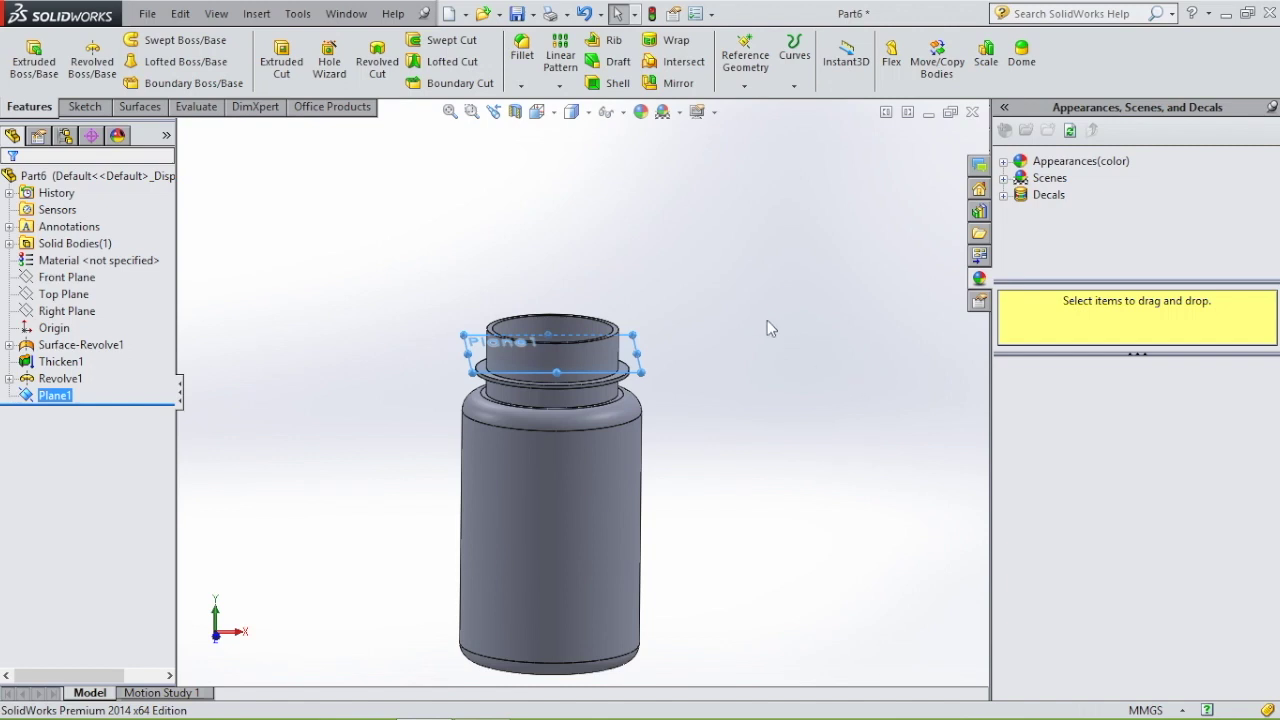
{"action": "key", "text": "Escape"}
Start a sketch on the new offset plane and convert the neck rim's inner circular edge into it
{"action": "scroll", "coordinate": [640, 378], "scroll_direction": "down", "scroll_amount": 5}
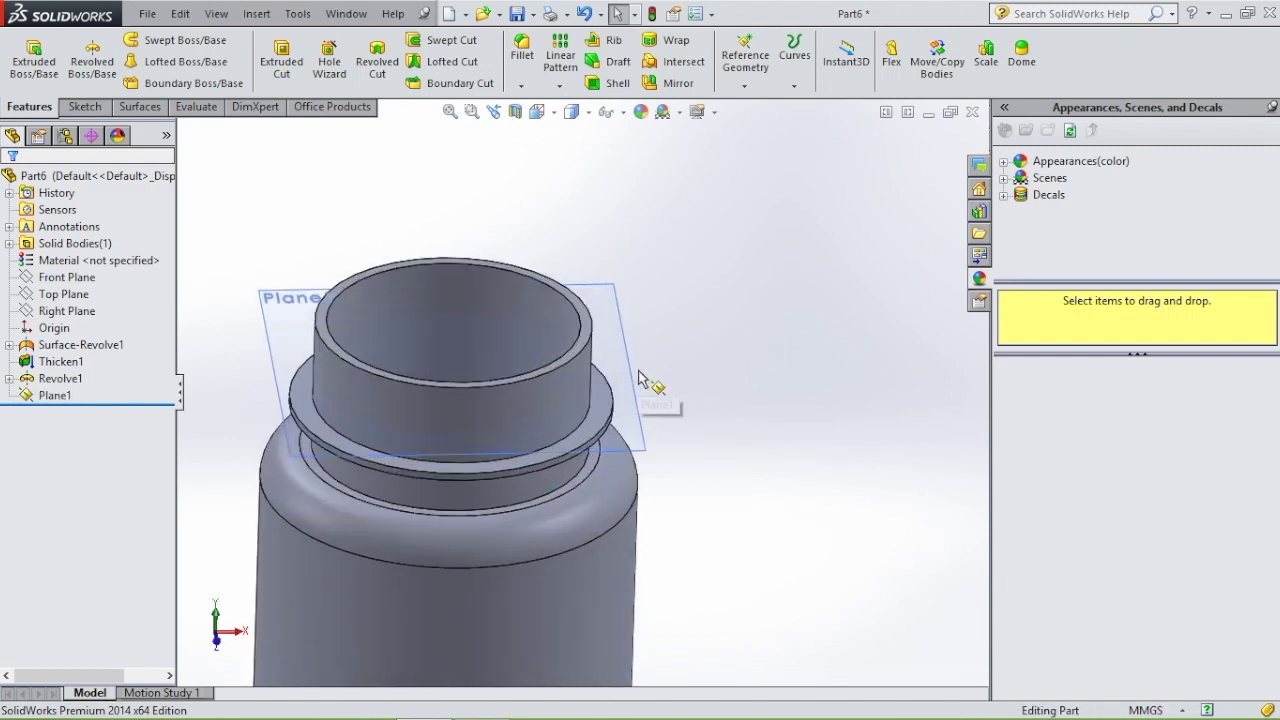
{"action": "left_click", "coordinate": [637, 394]}
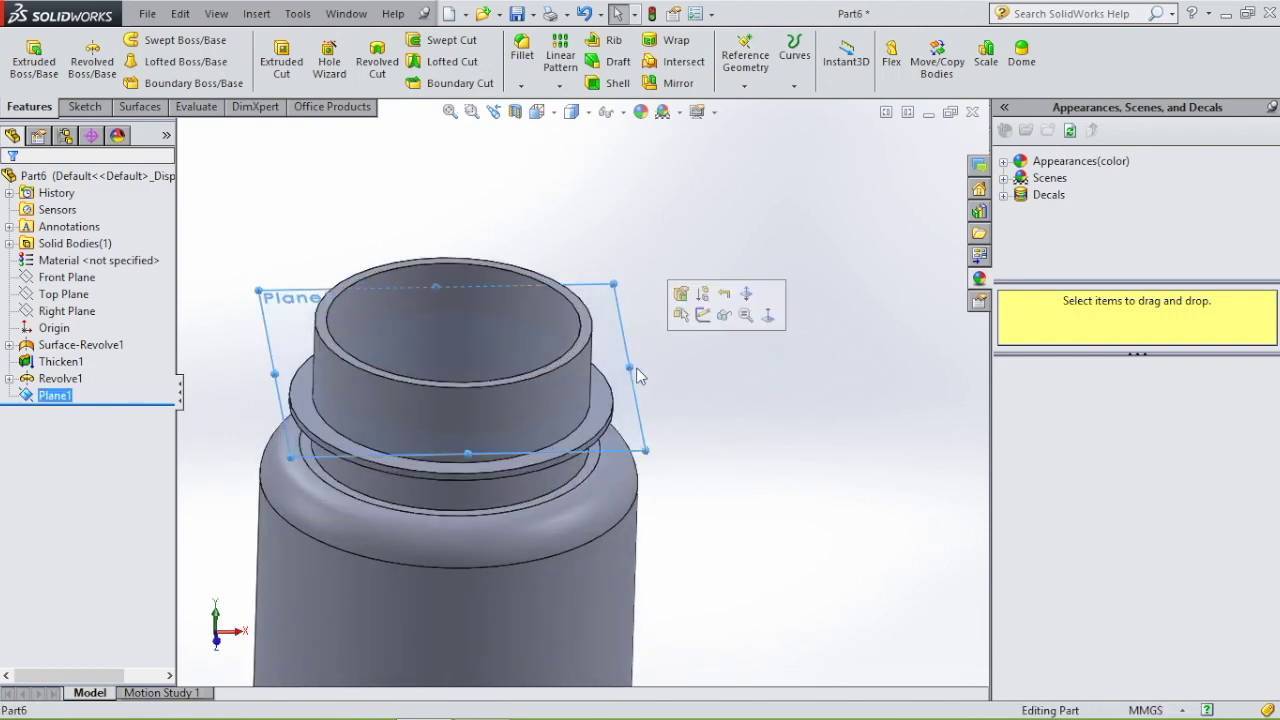
{"action": "left_click", "coordinate": [701, 314]}
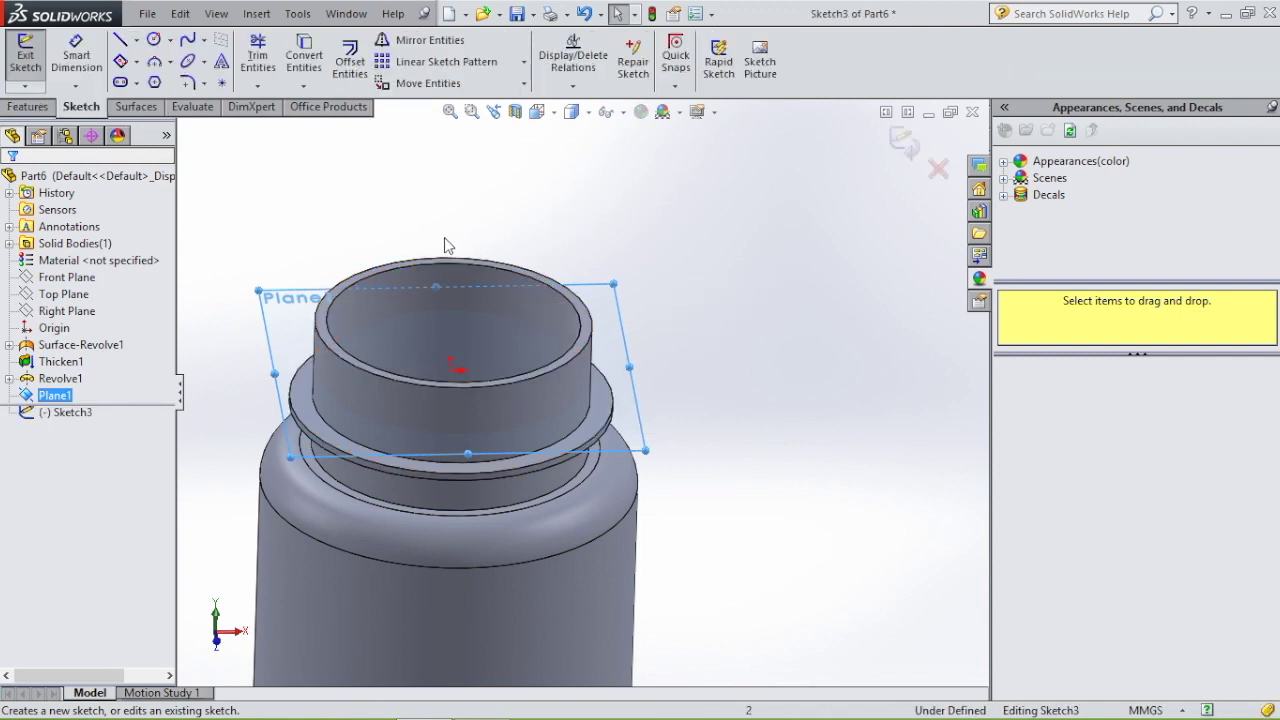
{"action": "left_click", "coordinate": [305, 55]}
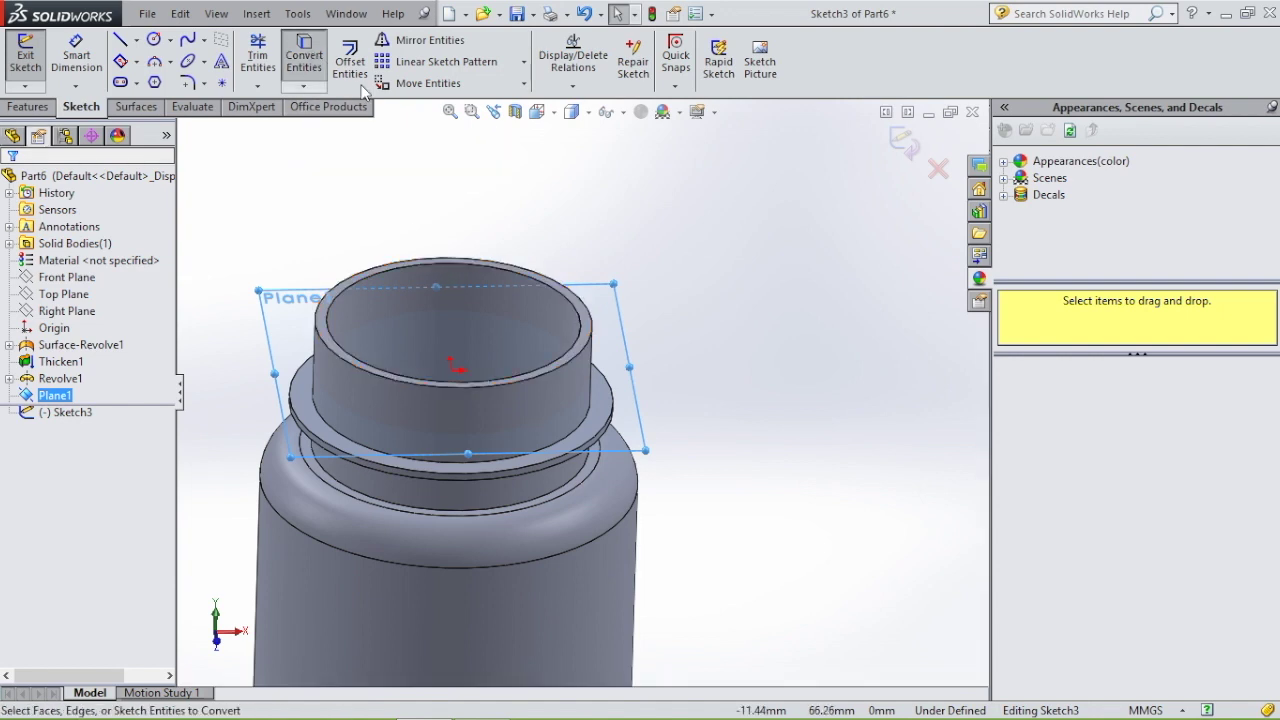
{"action": "left_click", "coordinate": [490, 276]}
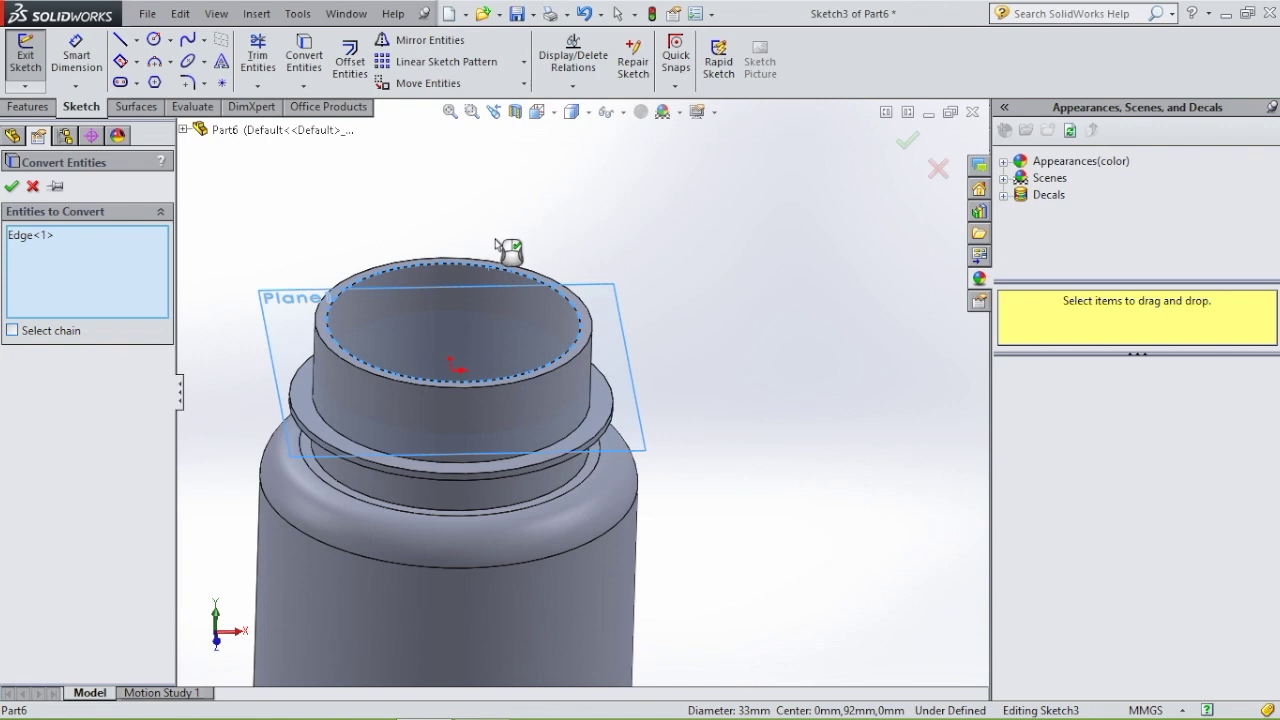
{"action": "left_click", "coordinate": [13, 188]}
{"action": "middle_click_drag", "start_coordinate": [530, 340], "coordinate": [513, 298]}
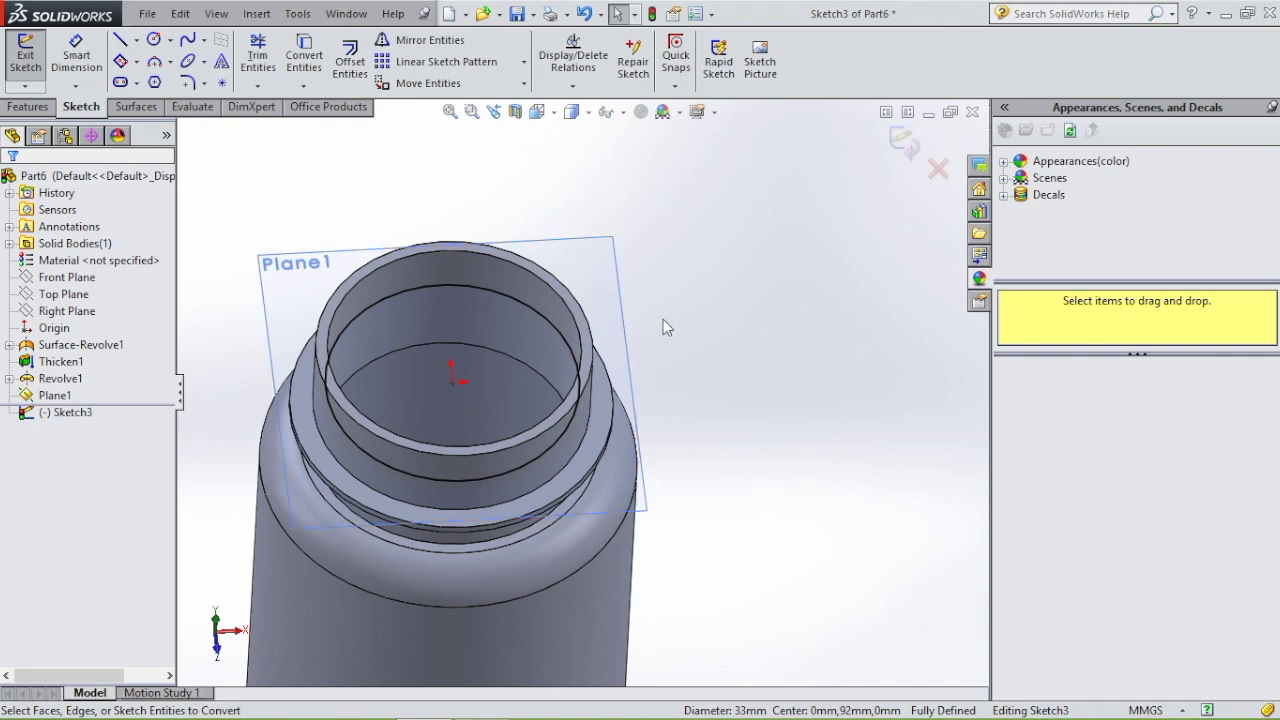
Hide the offset reference plane around the neck
{"action": "left_click", "coordinate": [47, 397]}
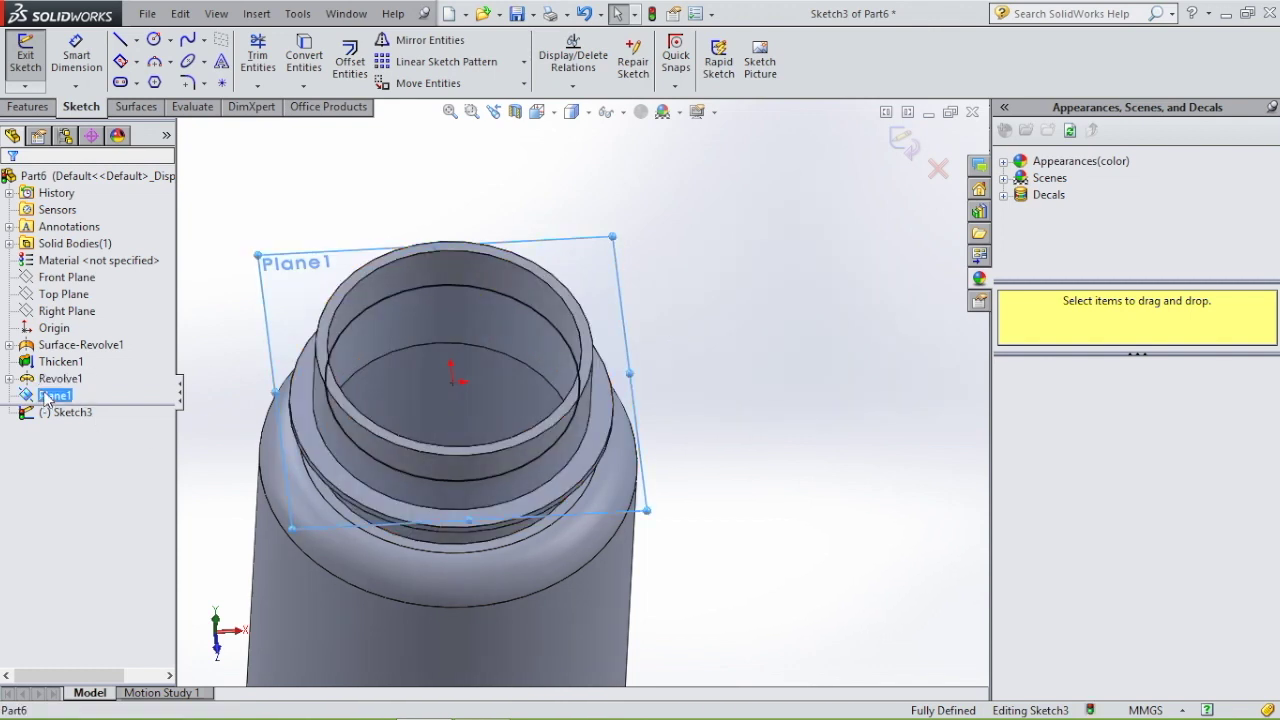
{"action": "right_click", "coordinate": [47, 397]}
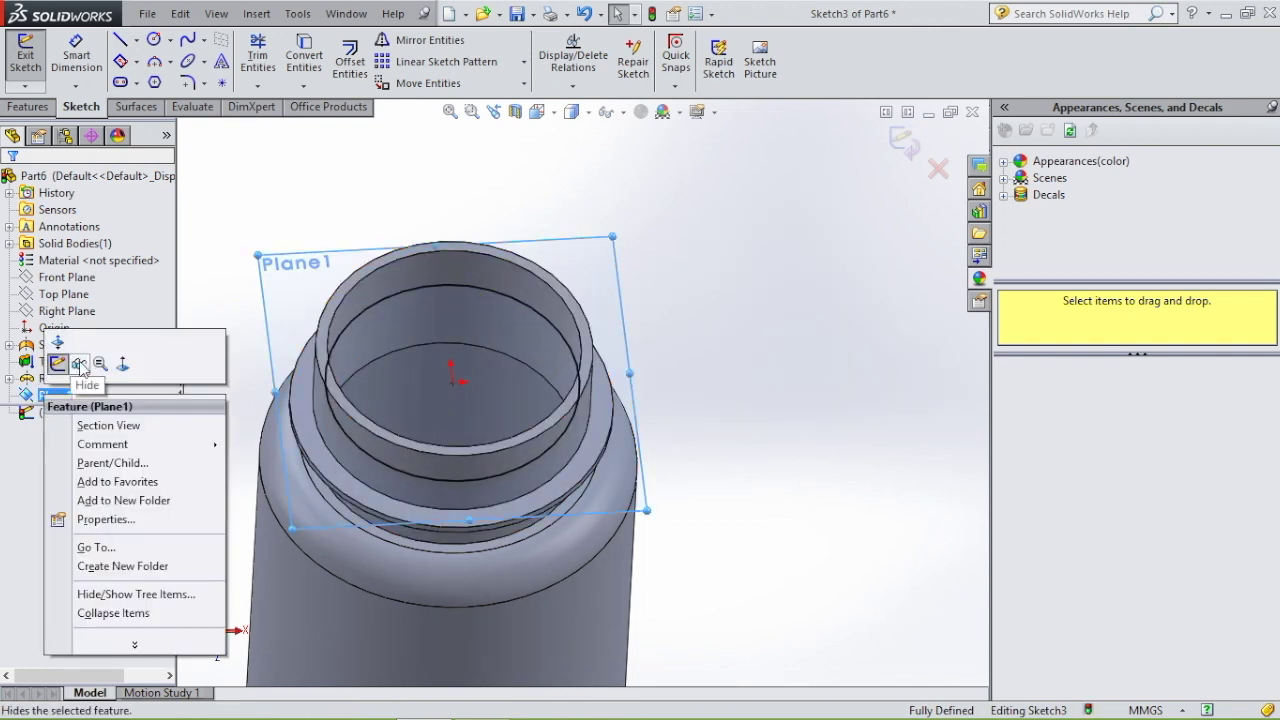
{"action": "left_click", "coordinate": [79, 365]}
{"action": "middle_click_drag", "start_coordinate": [749, 489], "coordinate": [705, 400]}
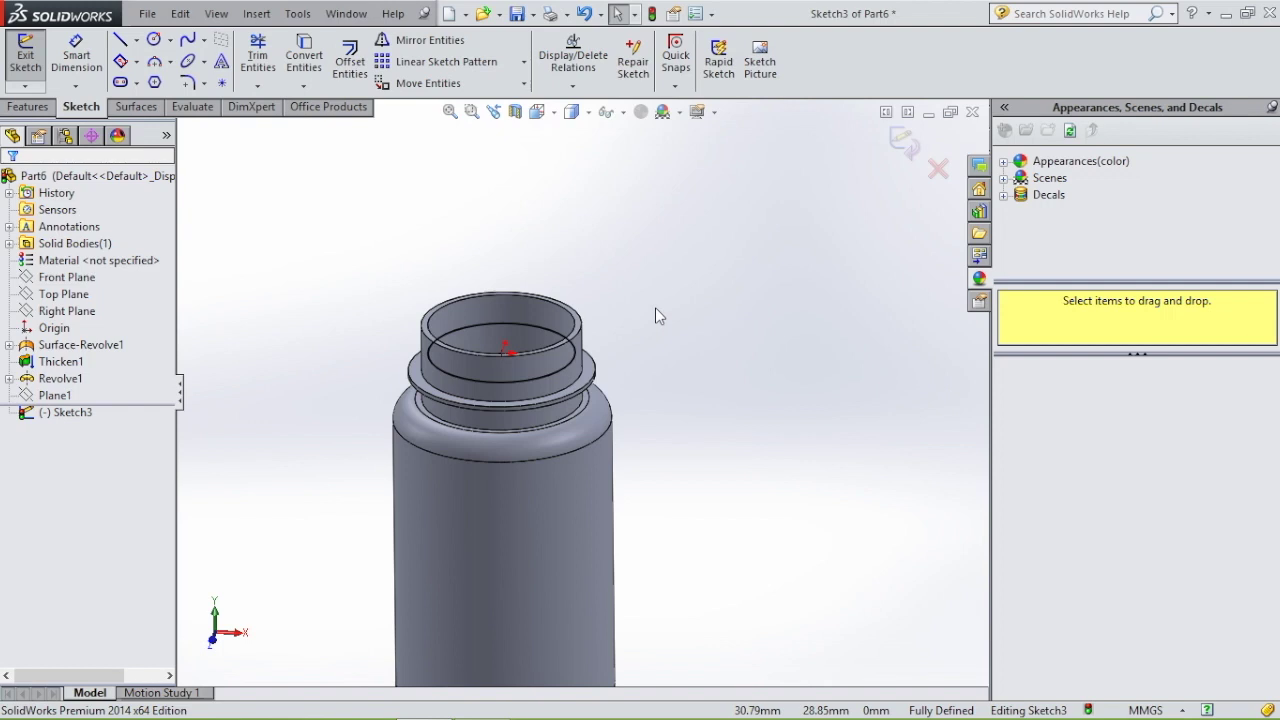
Start a Helix/Spiral from the converted circle, defined by pitch and revolution with variable pitch
{"action": "left_click", "coordinate": [560, 369]}
{"action": "left_click", "coordinate": [675, 368]}
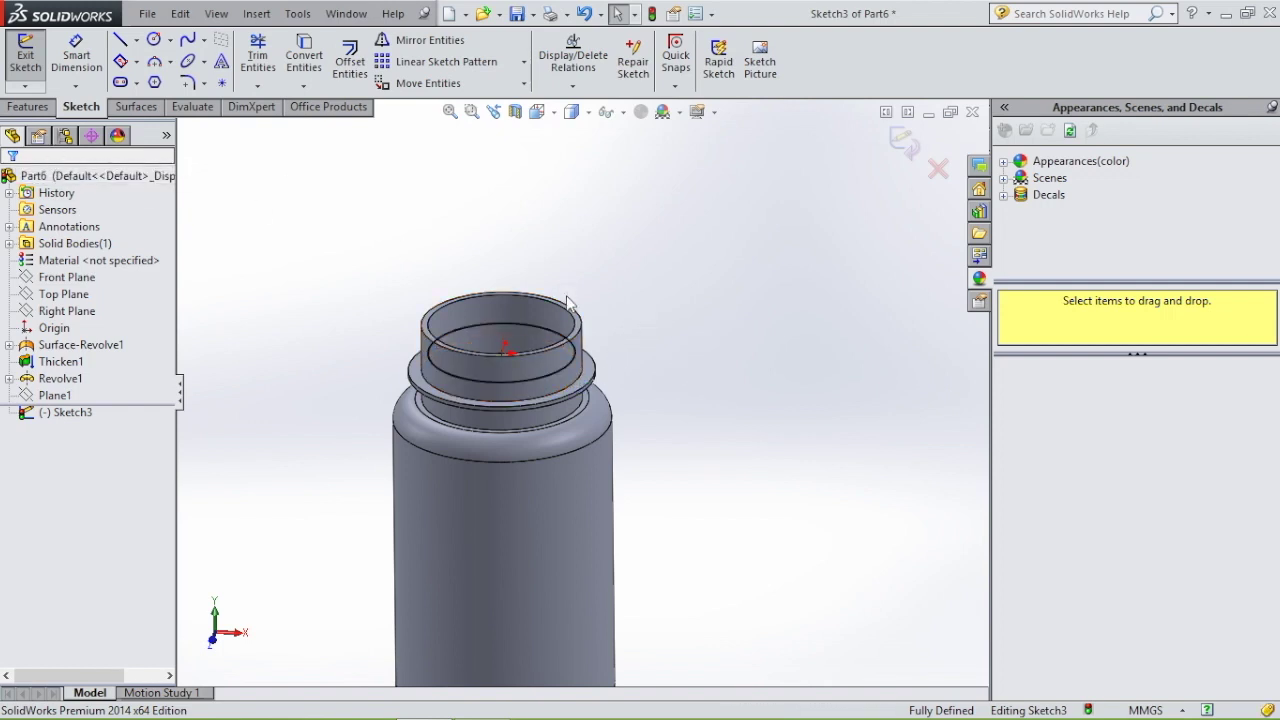
{"action": "left_click", "coordinate": [572, 362]}
{"action": "left_click", "coordinate": [28, 107]}
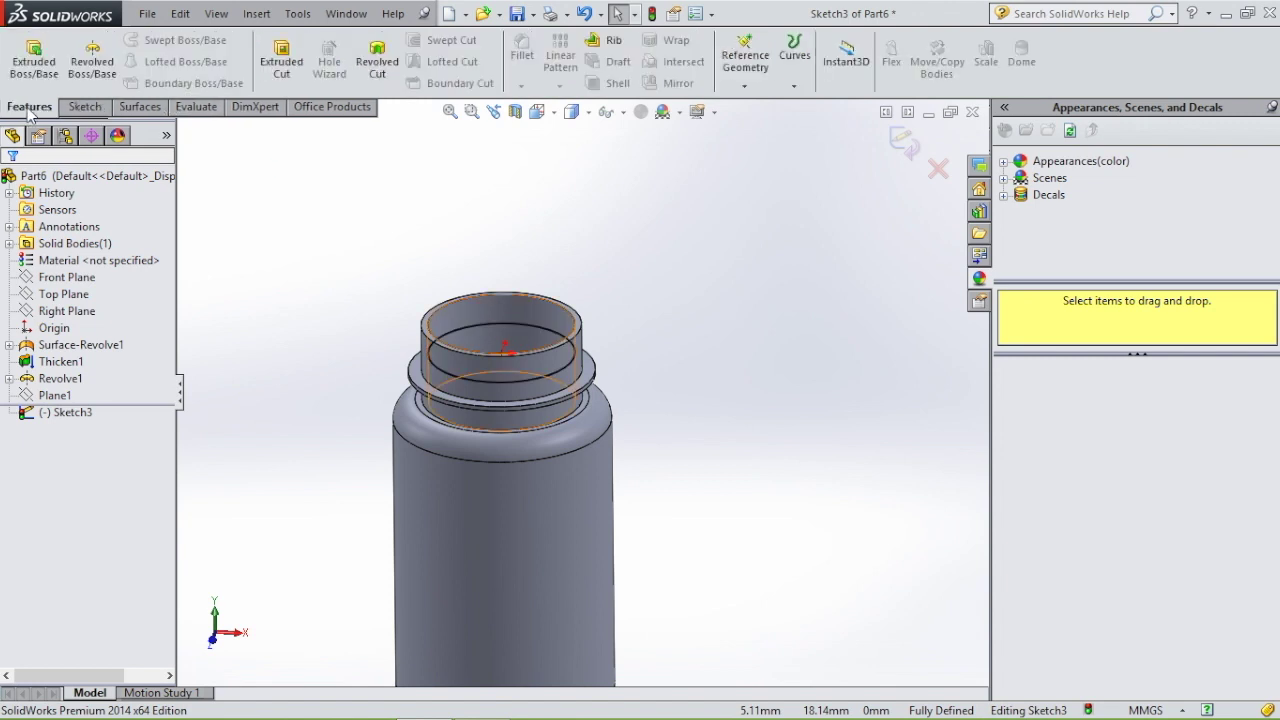
{"action": "left_click", "coordinate": [794, 84]}
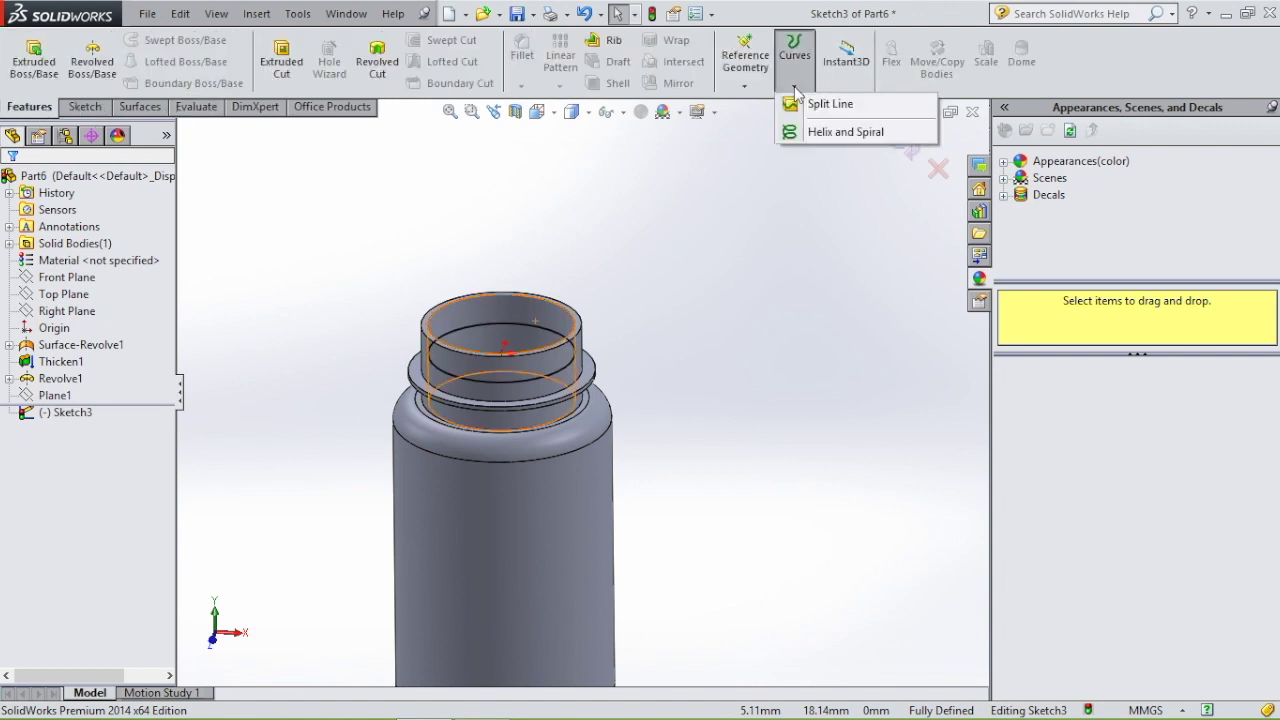
{"action": "left_click", "coordinate": [836, 133]}
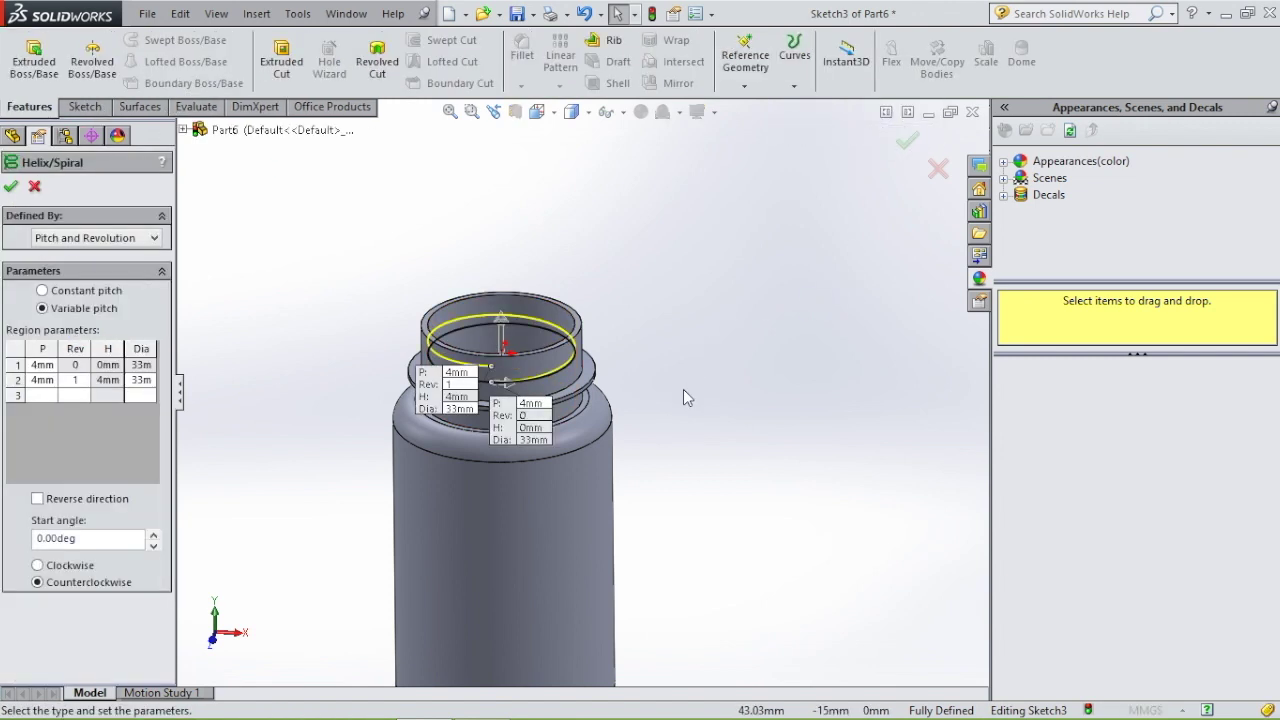
{"action": "scroll", "coordinate": [493, 387], "scroll_direction": "up", "scroll_amount": 5}
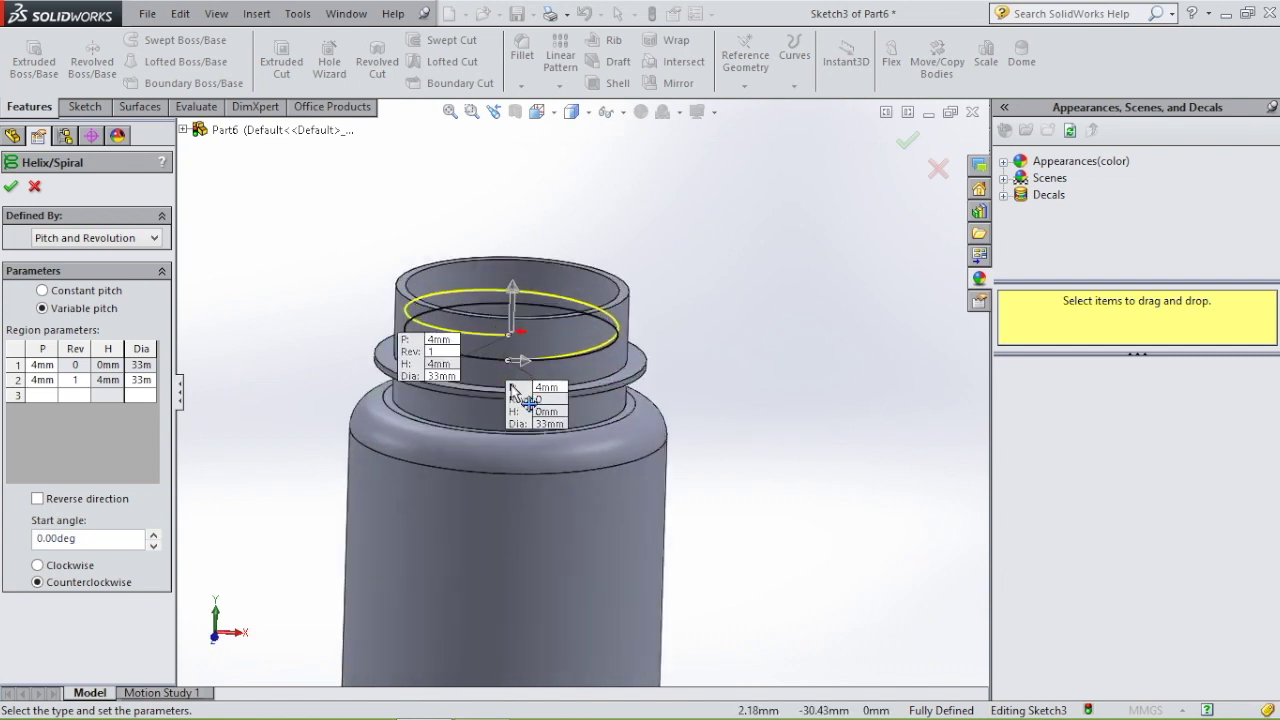
{"action": "left_click", "coordinate": [42, 291]}
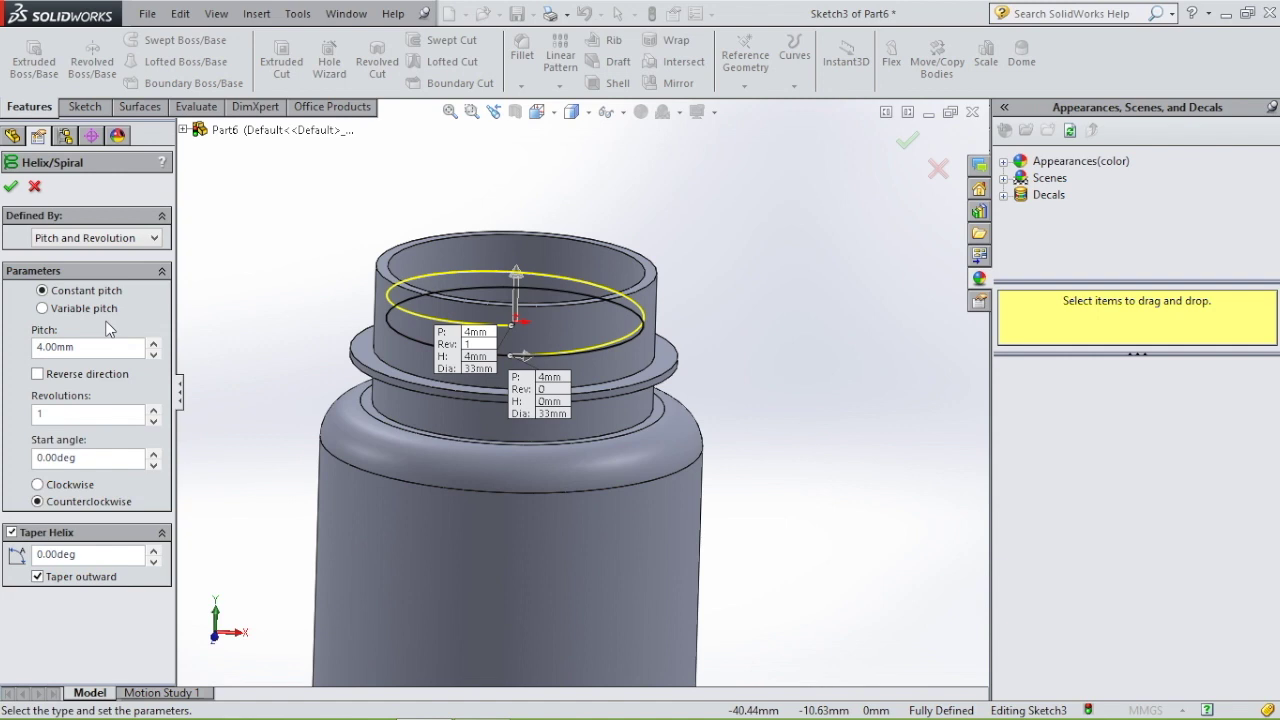
{"action": "left_click", "coordinate": [42, 309]}
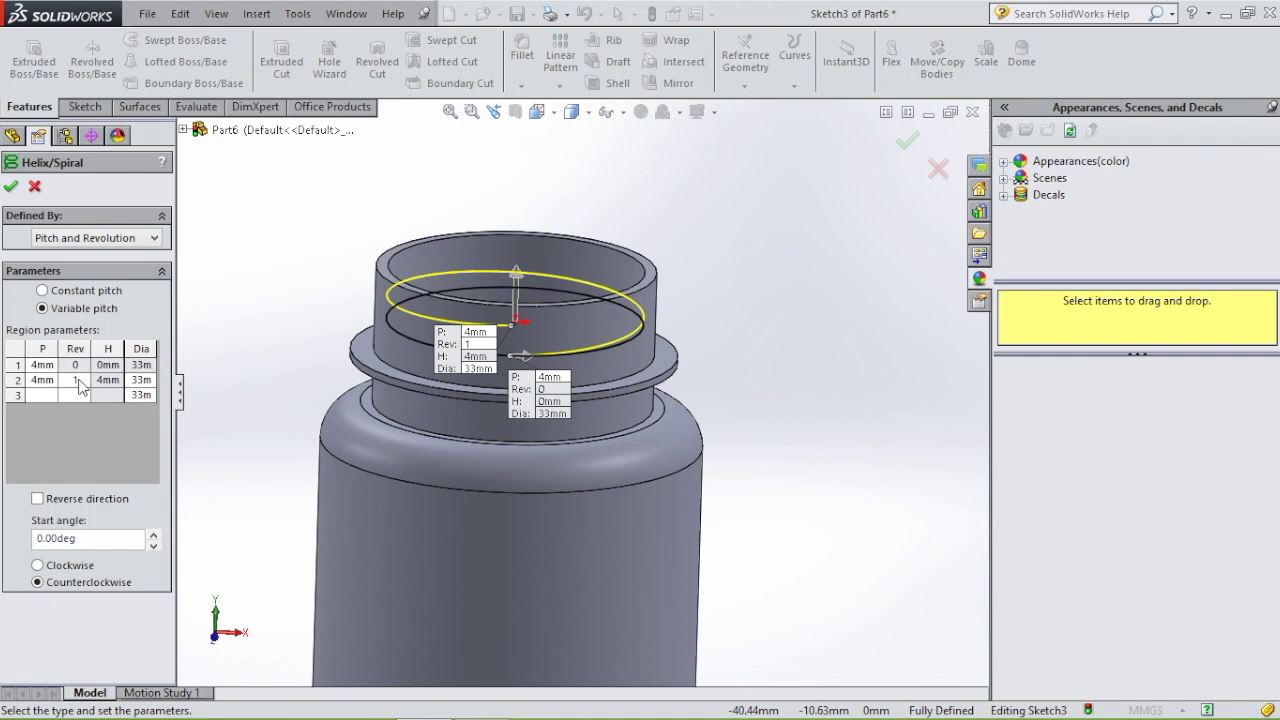
Set the helix's second region point to 0.075 revolutions and a 36 mm diameter
{"action": "left_click", "coordinate": [79, 381]}
{"action": "left_click", "coordinate": [108, 380]}
{"action": "type", "text": "0.3"}
{"action": "left_click", "coordinate": [141, 380]}
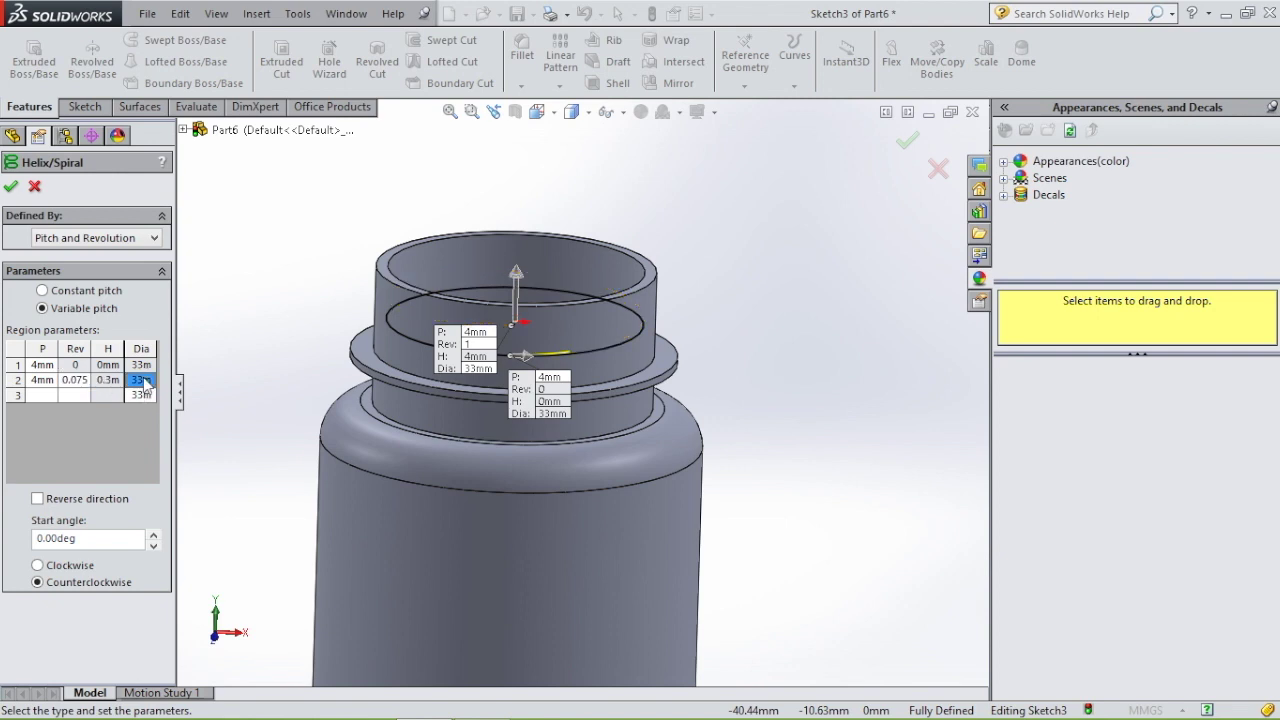
{"action": "type", "text": "3"}
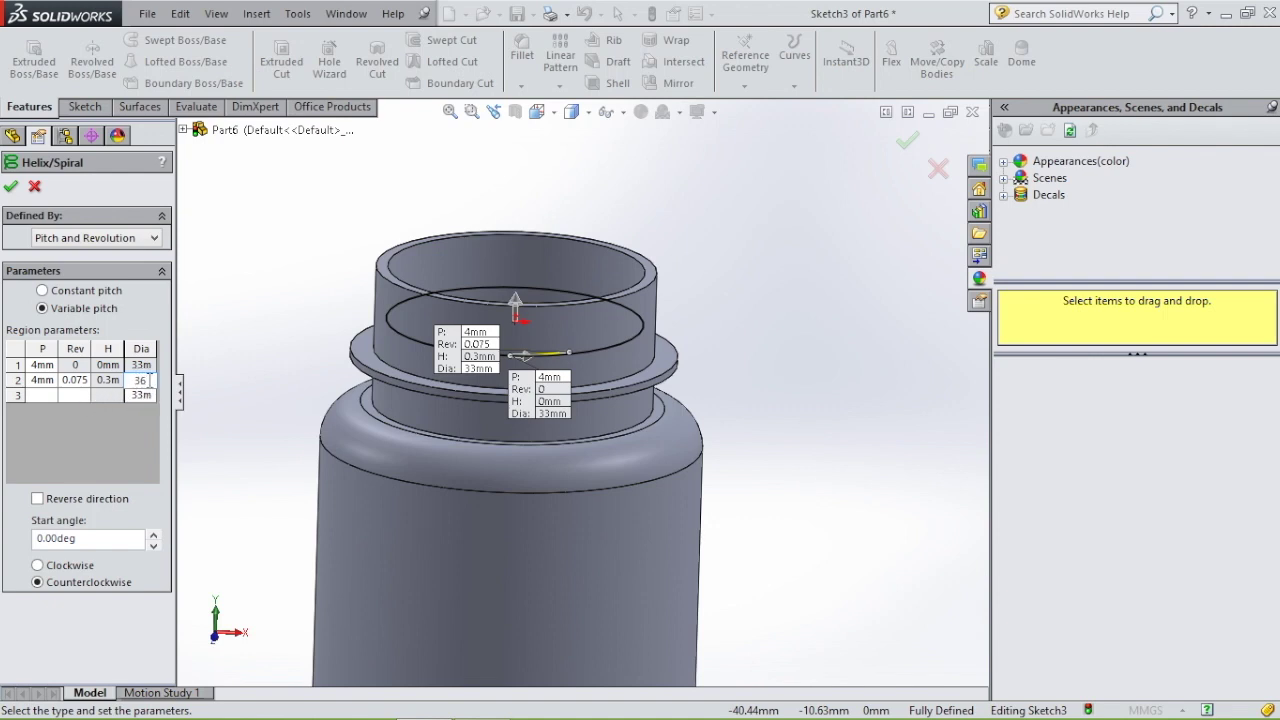
{"action": "type", "text": "6"}
Add a third helix region point with 4 mm pitch, 1.025 revolutions and a 36 mm diameter
{"action": "left_click", "coordinate": [37, 395]}
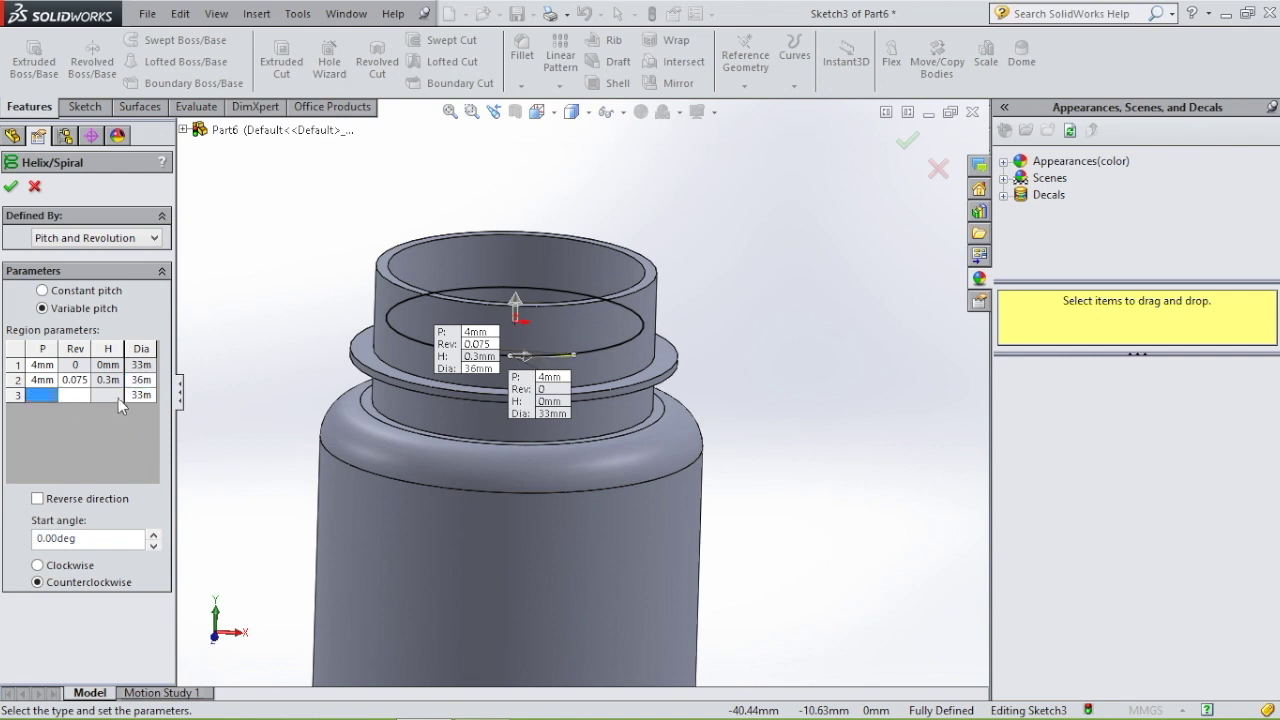
{"action": "left_click", "coordinate": [142, 394]}
{"action": "type", "text": "36"}
{"action": "left_click", "coordinate": [48, 394]}
{"action": "type", "text": "4"}
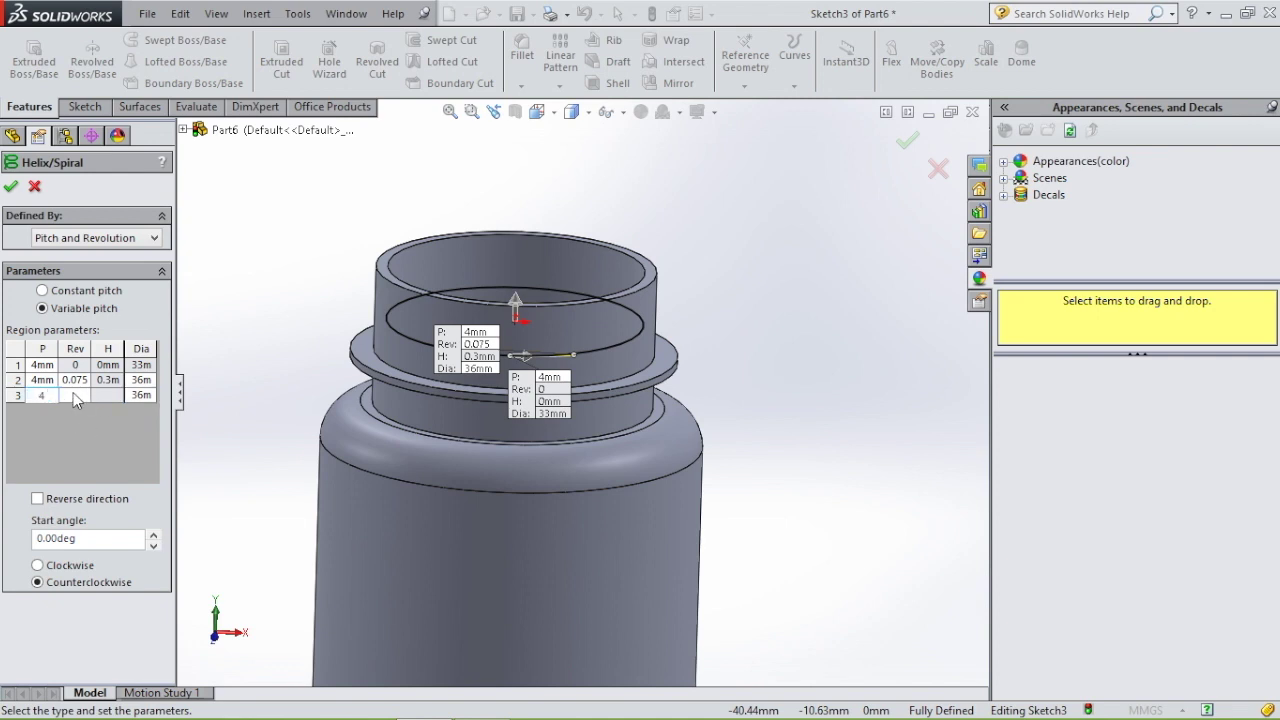
{"action": "left_click", "coordinate": [73, 394]}
Add a fourth helix region point with 4 mm pitch, 1.1 revolutions and a 33 mm diameter, and create the helix
{"action": "left_click", "coordinate": [134, 411]}
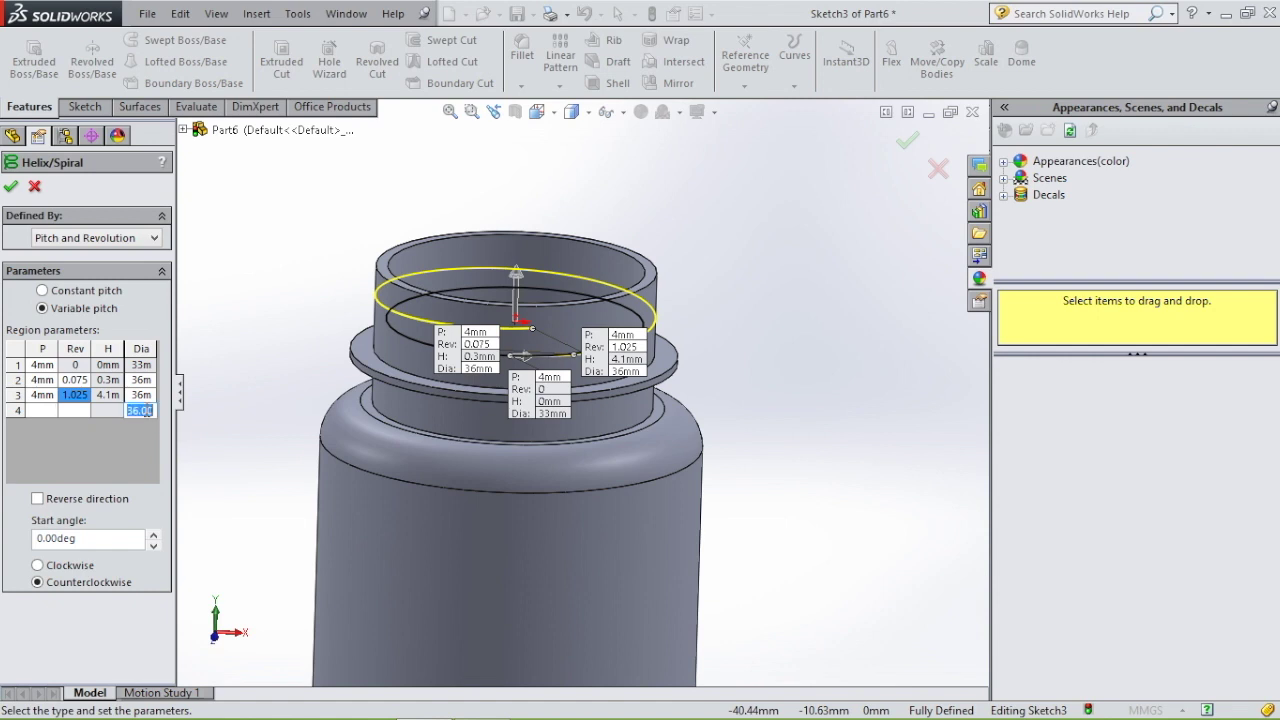
{"action": "type", "text": "38"}
{"action": "key", "text": "Return"}
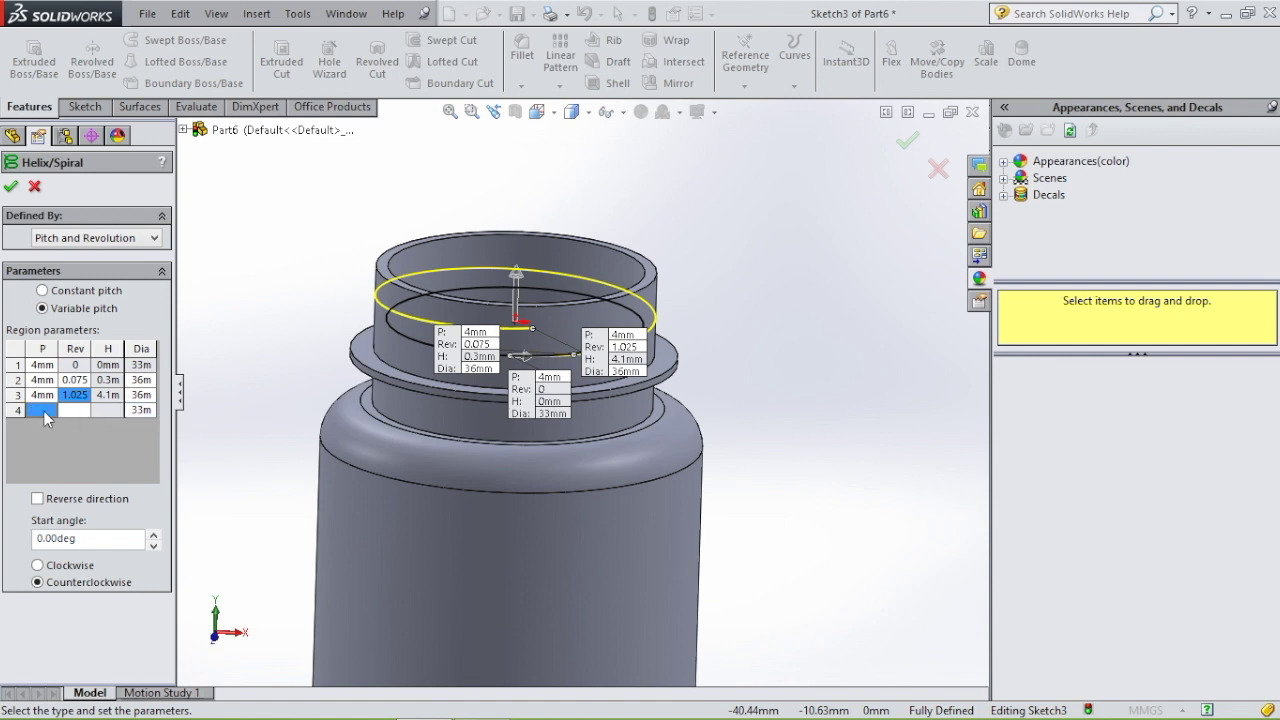
{"action": "type", "text": "4"}
{"action": "left_click", "coordinate": [74, 411]}
{"action": "type", "text": "1.1"}
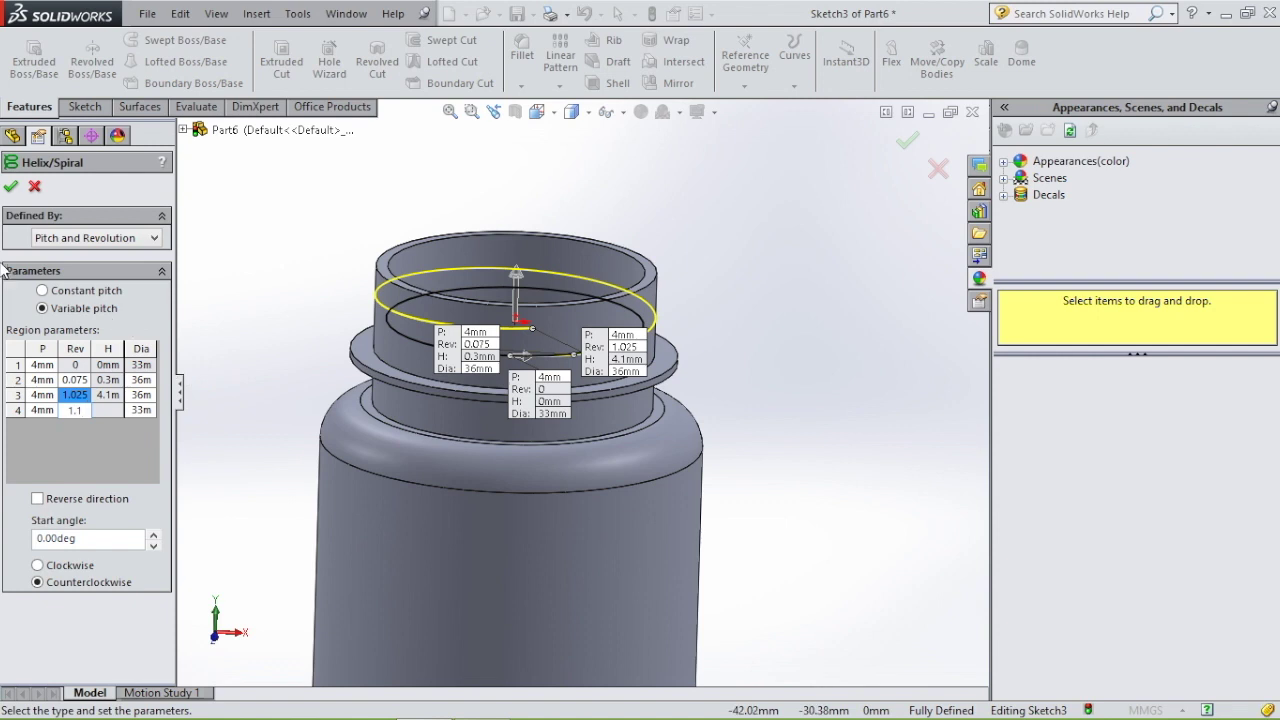
{"action": "left_click", "coordinate": [10, 188]}
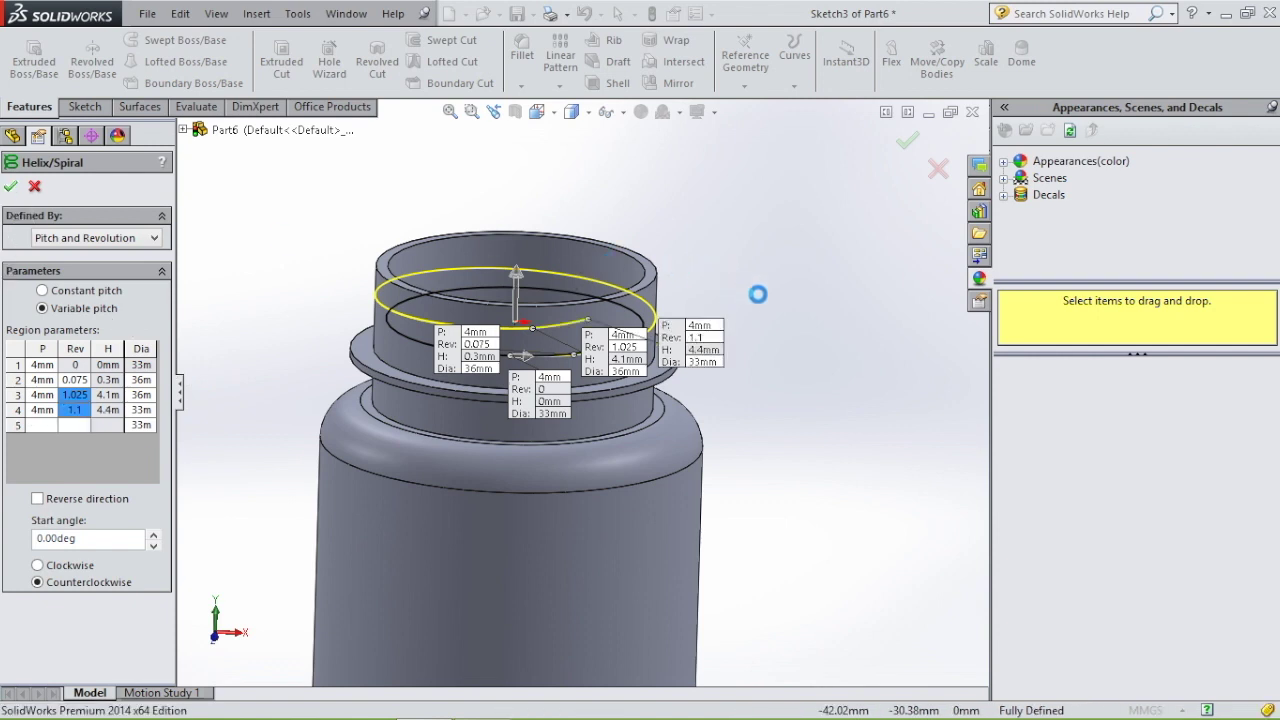
{"action": "scroll", "coordinate": [586, 395], "scroll_direction": "up", "scroll_amount": 2}
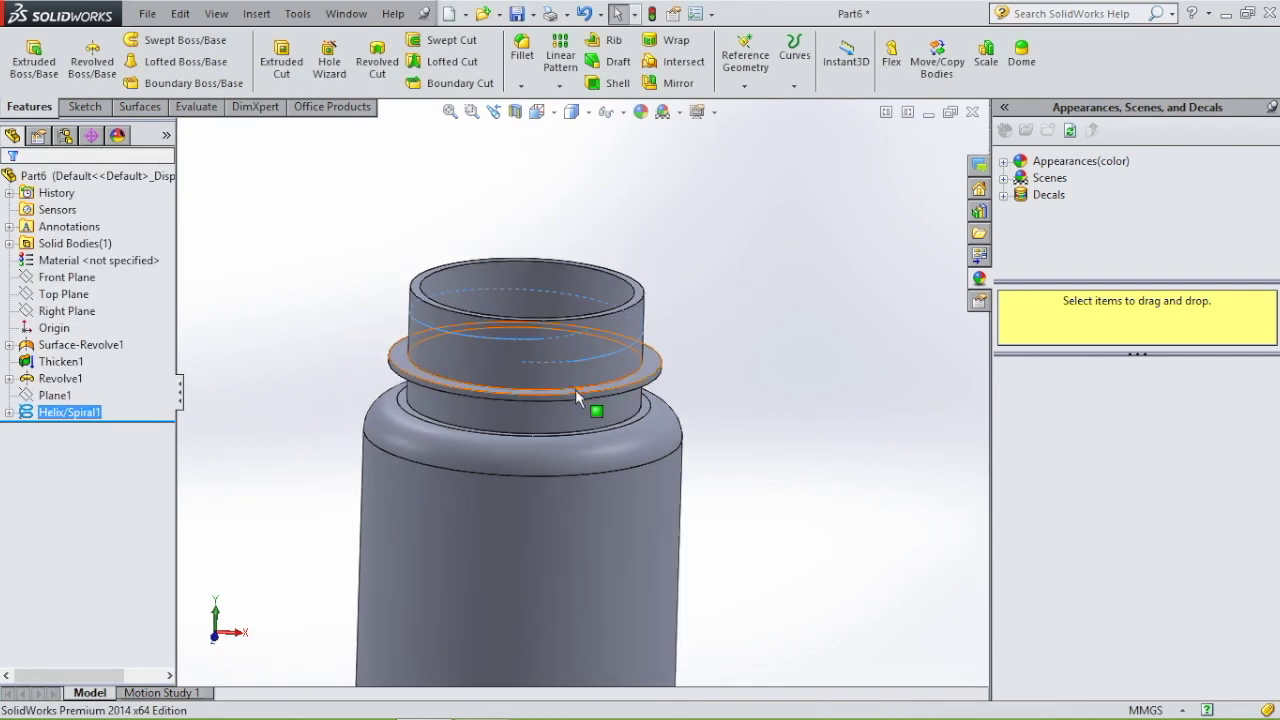
{"action": "scroll", "coordinate": [585, 395], "scroll_direction": "up", "scroll_amount": 1}
{"action": "left_click", "coordinate": [586, 395]}
{"action": "middle_click_drag", "start_coordinate": [587, 396], "coordinate": [606, 403]}
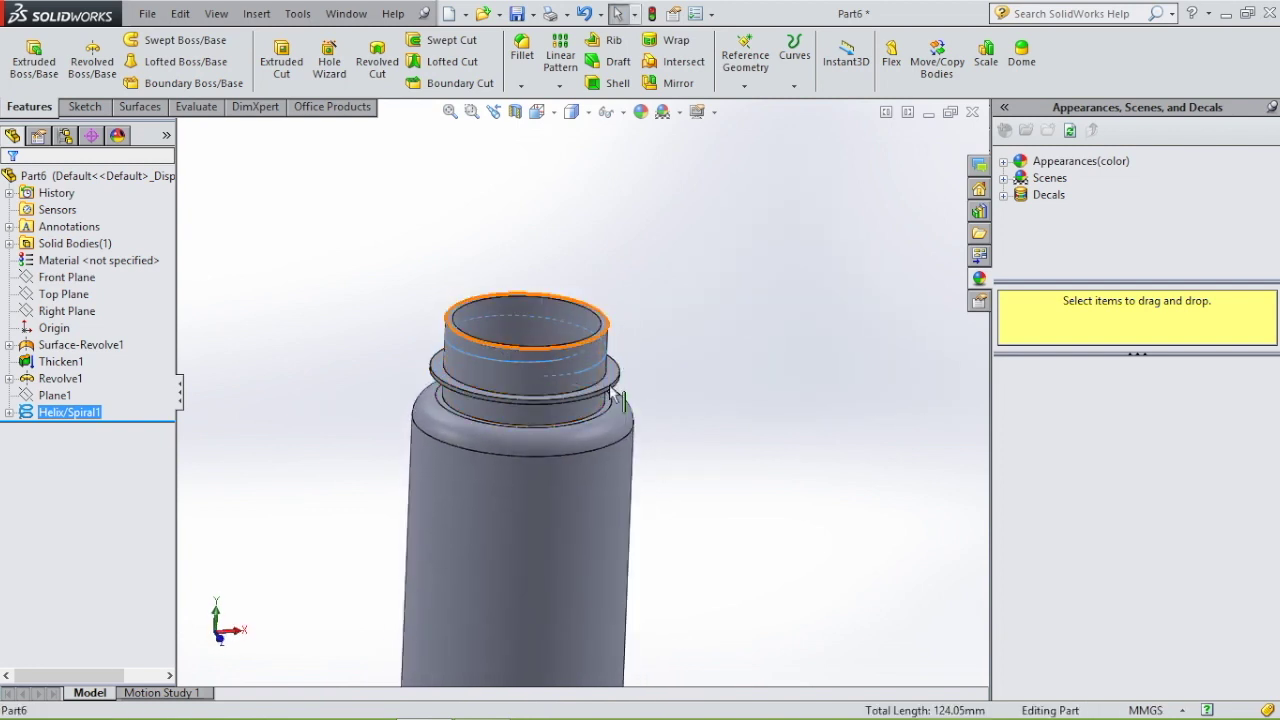
{"action": "mouse_move", "coordinate": [675, 386]}
{"action": "middle_mouse_down"}
{"action": "mouse_move", "coordinate": [686, 343]}
{"action": "mouse_move", "coordinate": [729, 380]}
{"action": "mouse_move", "coordinate": [672, 401]}
{"action": "middle_mouse_up"}
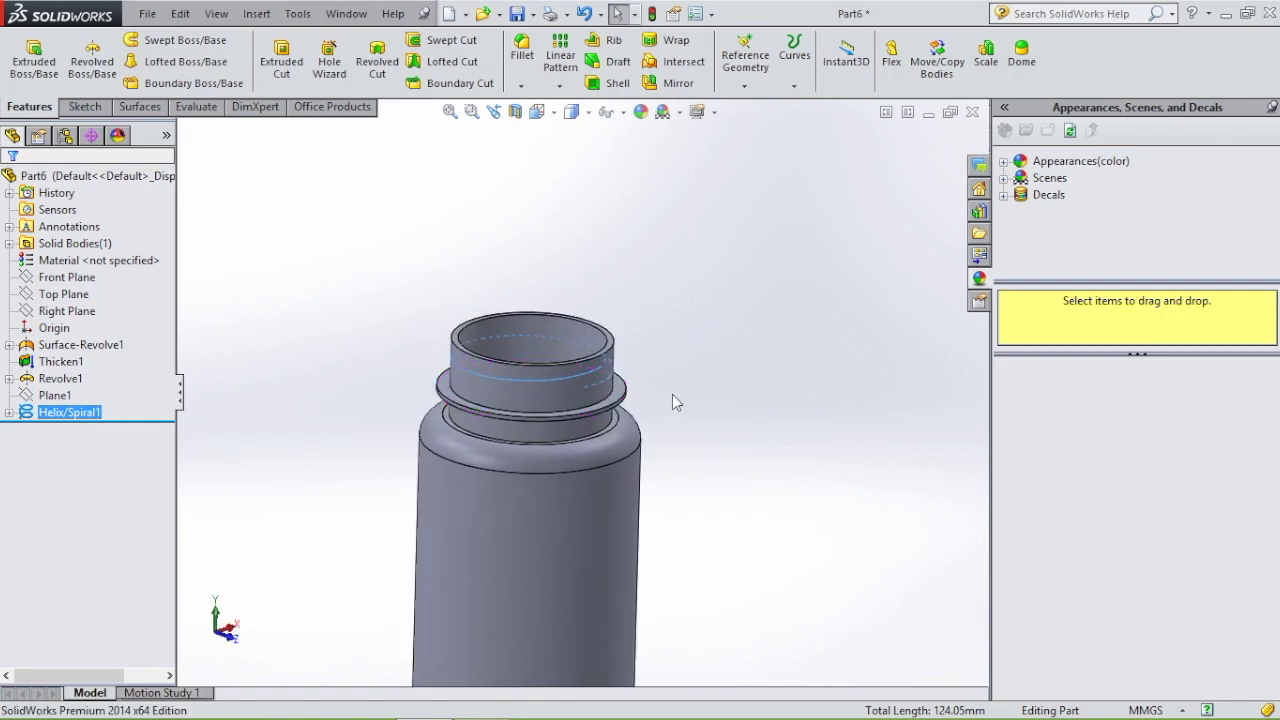
Start a sketch on the Right Plane and look straight at it around the bottle neck
{"action": "left_click", "coordinate": [341, 407]}
{"action": "left_click", "coordinate": [590, 398]}
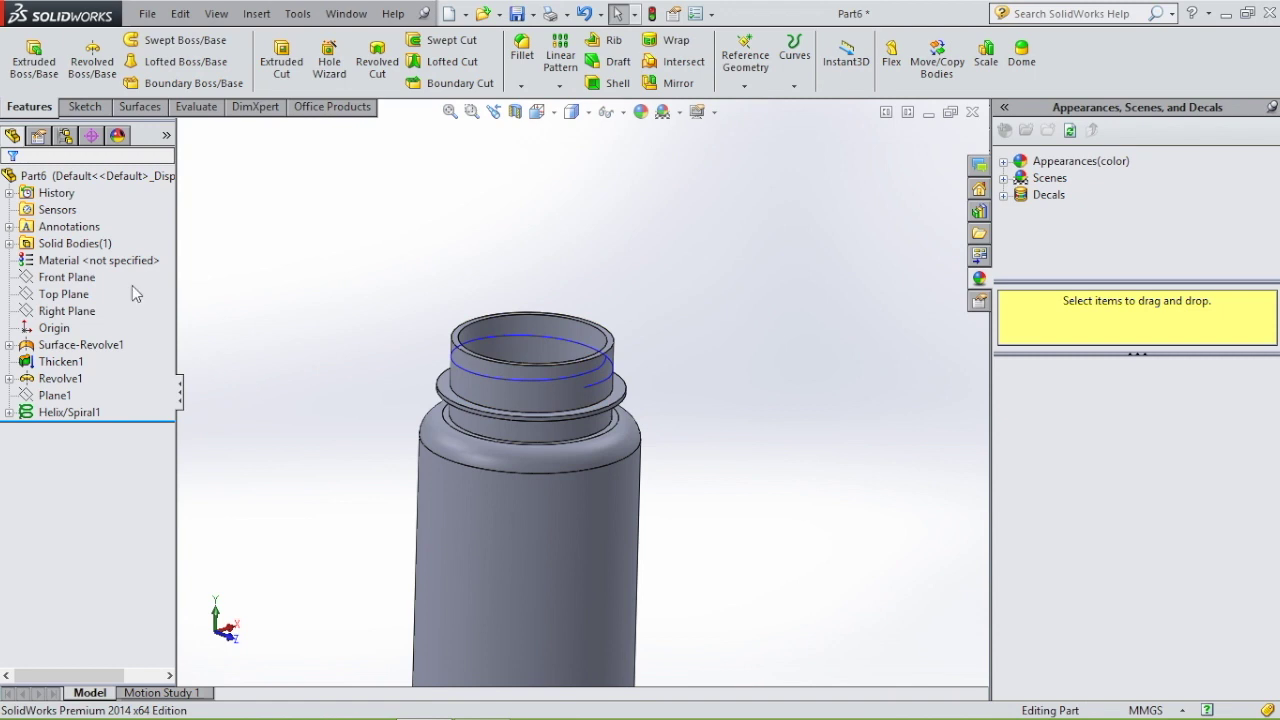
{"action": "left_click", "coordinate": [70, 311]}
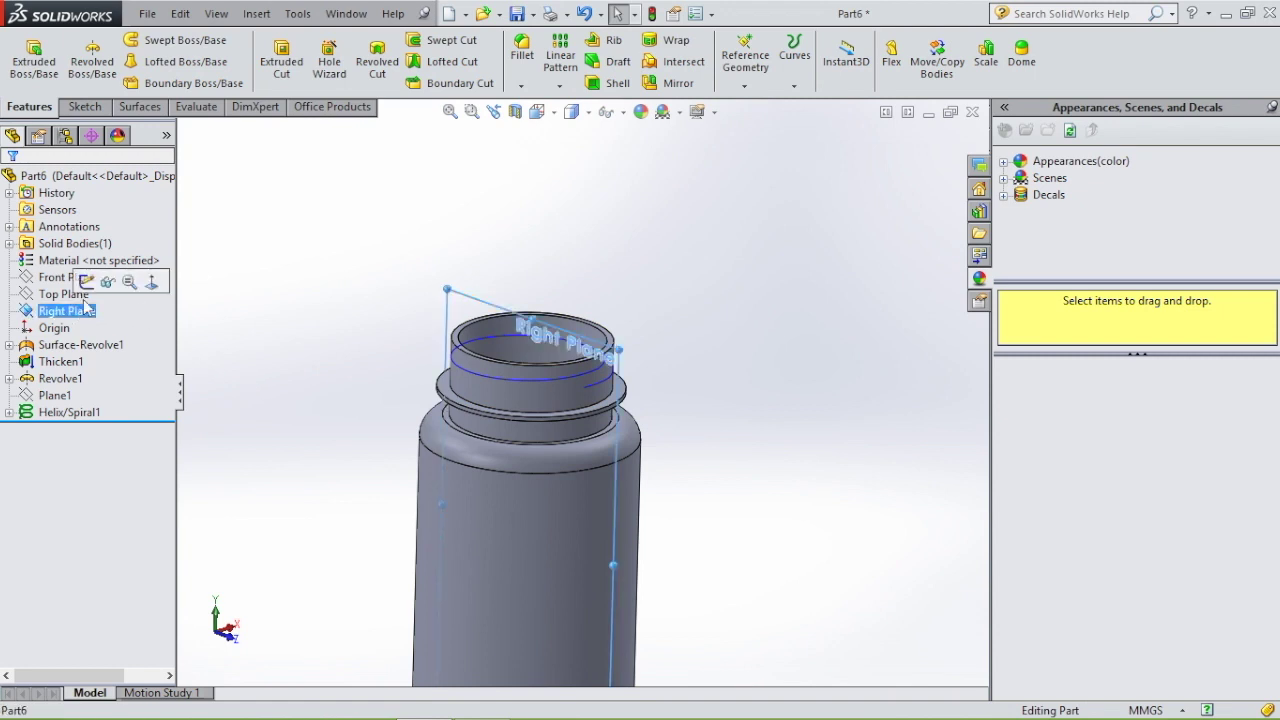
{"action": "left_click", "coordinate": [88, 285]}
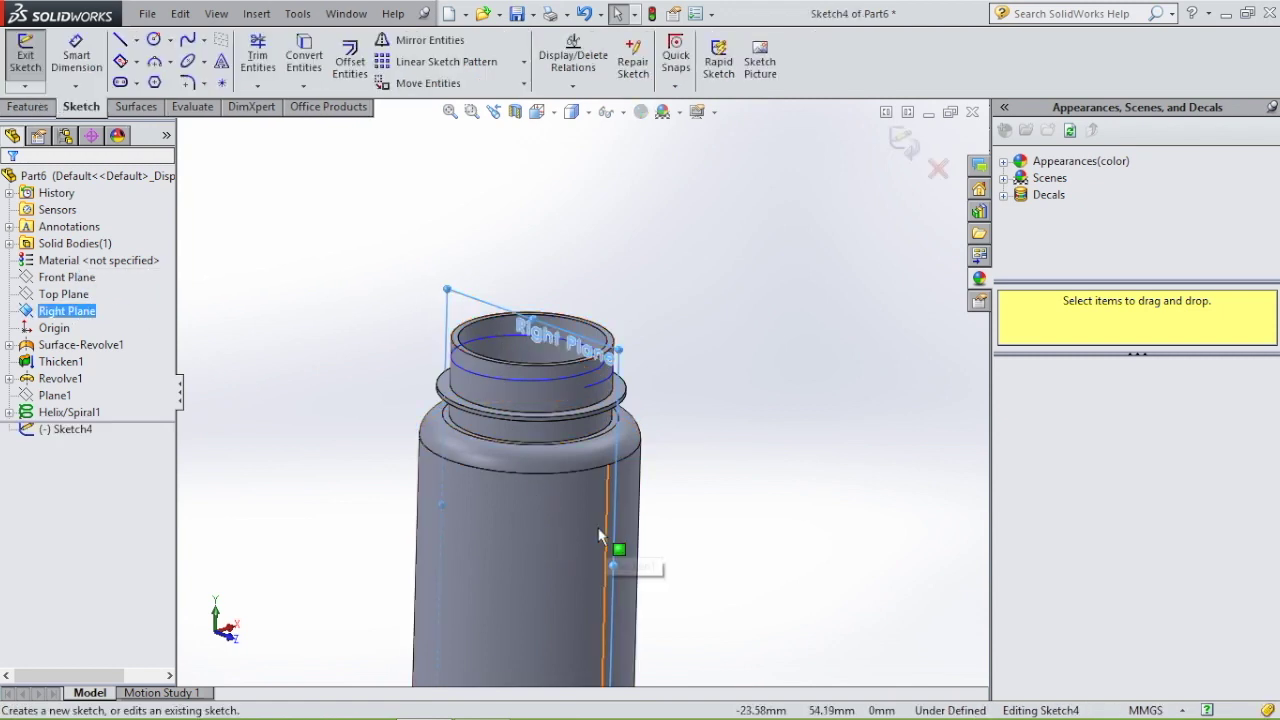
{"action": "key", "text": "space"}
{"action": "left_click", "coordinate": [760, 628]}
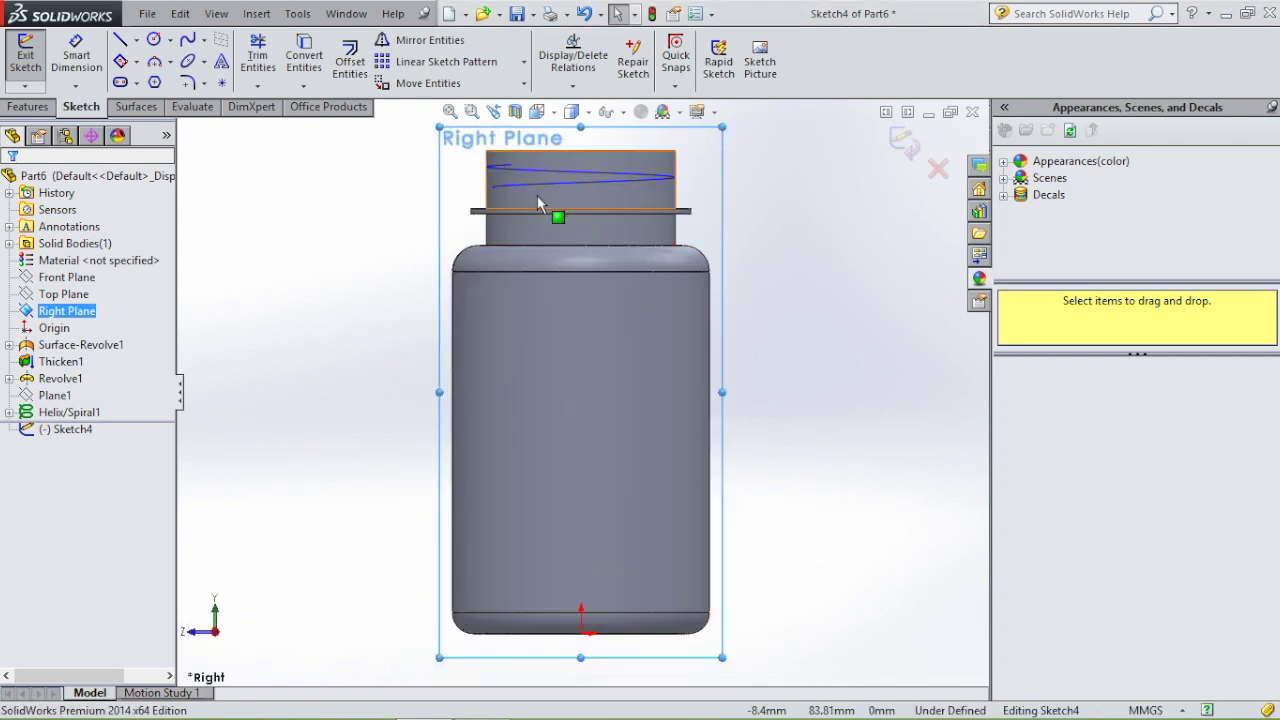
{"action": "scroll", "coordinate": [568, 232], "scroll_direction": "up", "scroll_amount": 3}
{"action": "scroll", "coordinate": [568, 232], "scroll_direction": "down", "scroll_amount": 3}
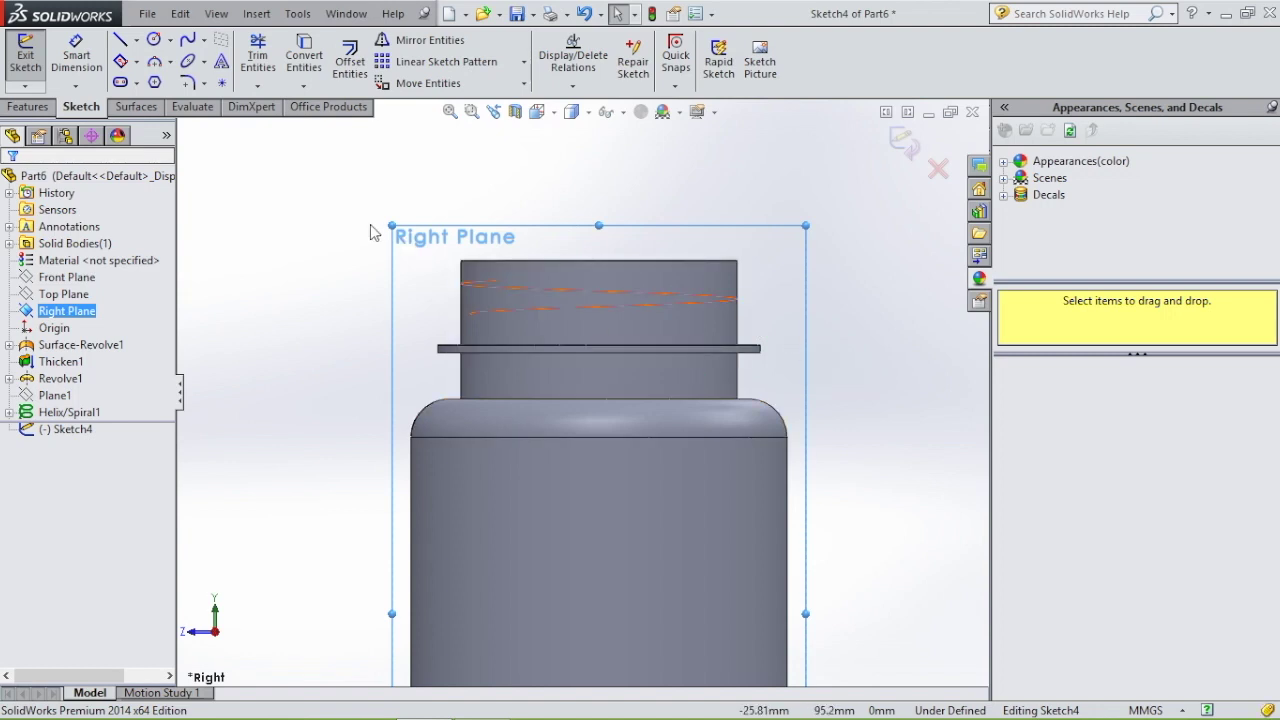
Sketch a closed trapezoid beside the neck, about 7 mm wide, tapering from about 7 mm tall on the neck side to about 3 mm
{"action": "left_click", "coordinate": [119, 40]}
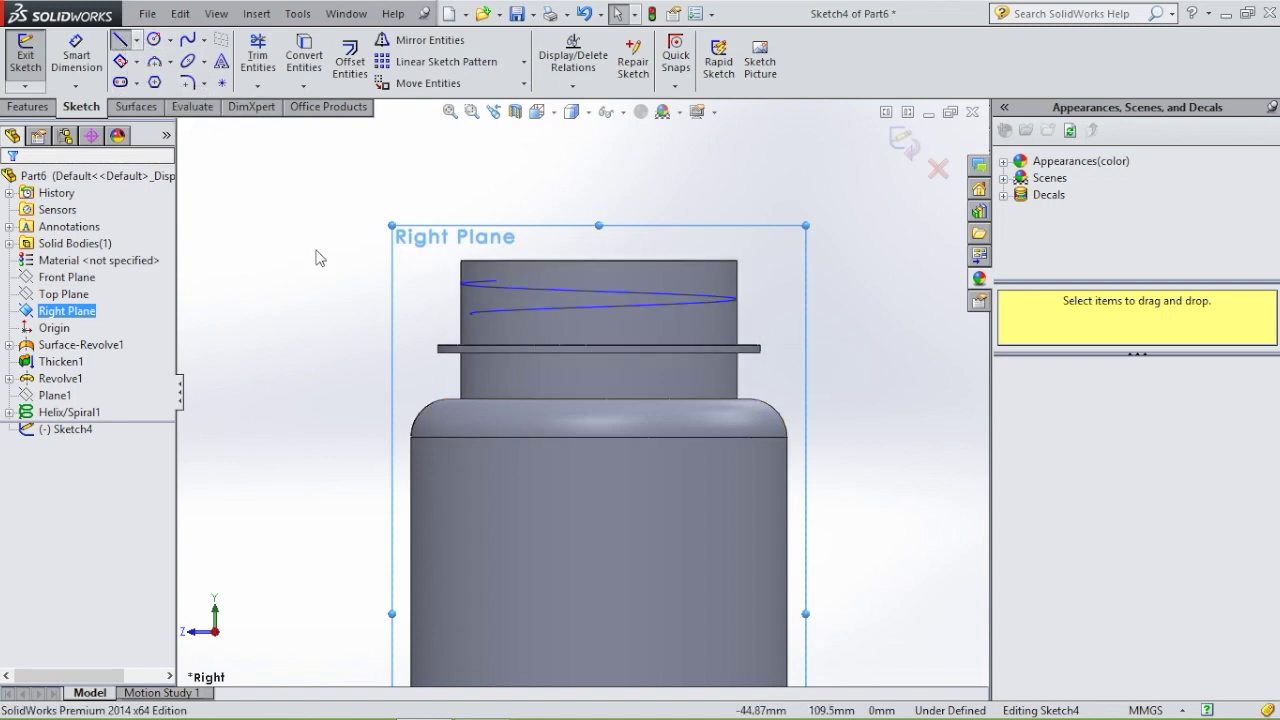
{"action": "left_click", "coordinate": [377, 299]}
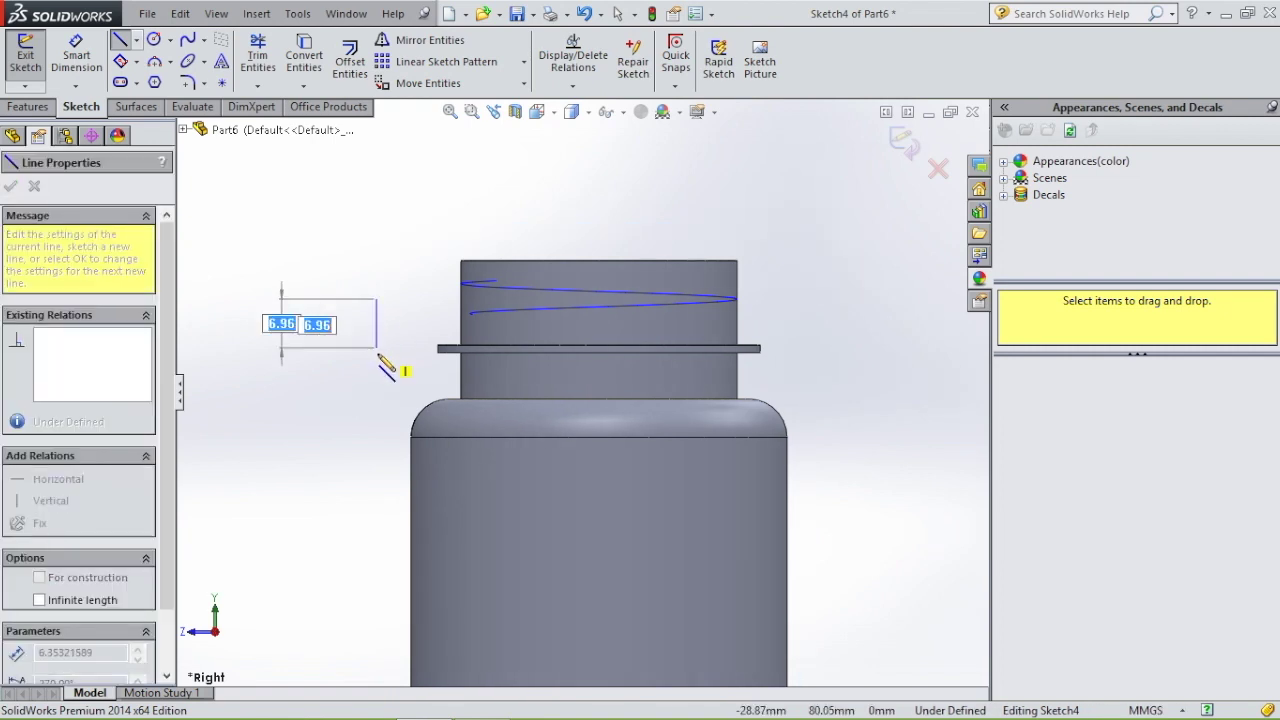
{"action": "left_click", "coordinate": [376, 352]}
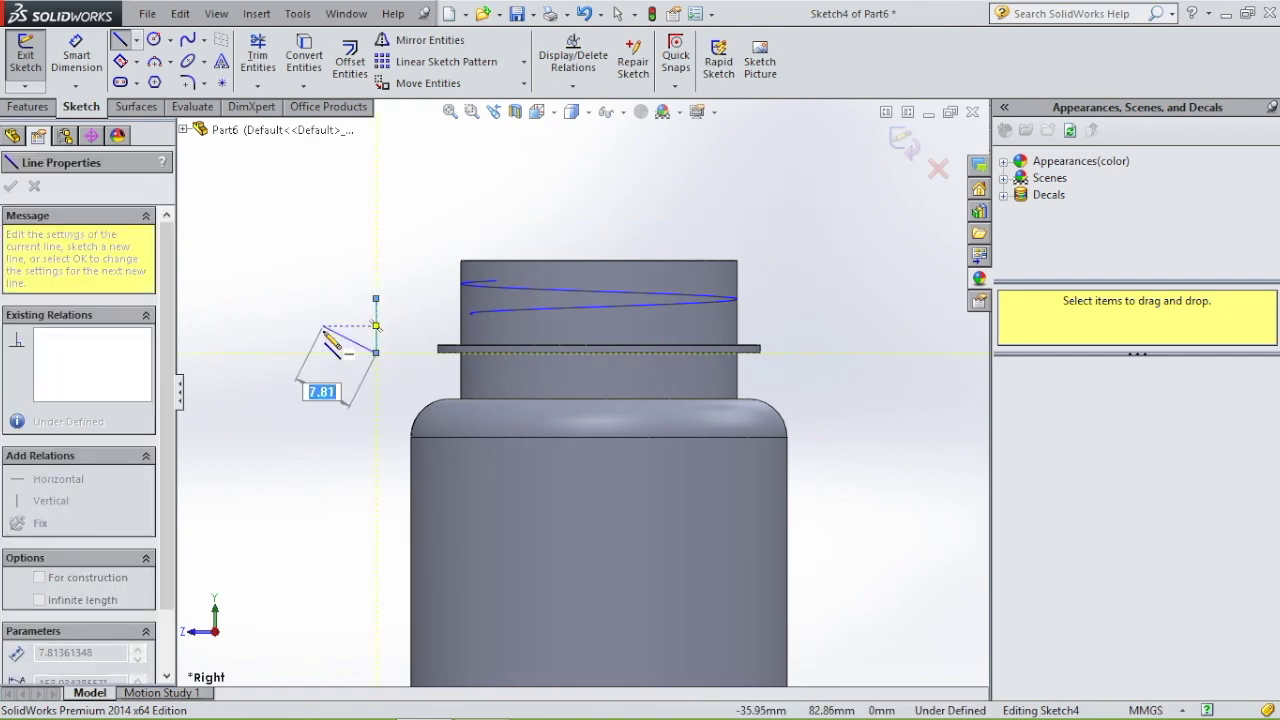
{"action": "left_click", "coordinate": [323, 333]}
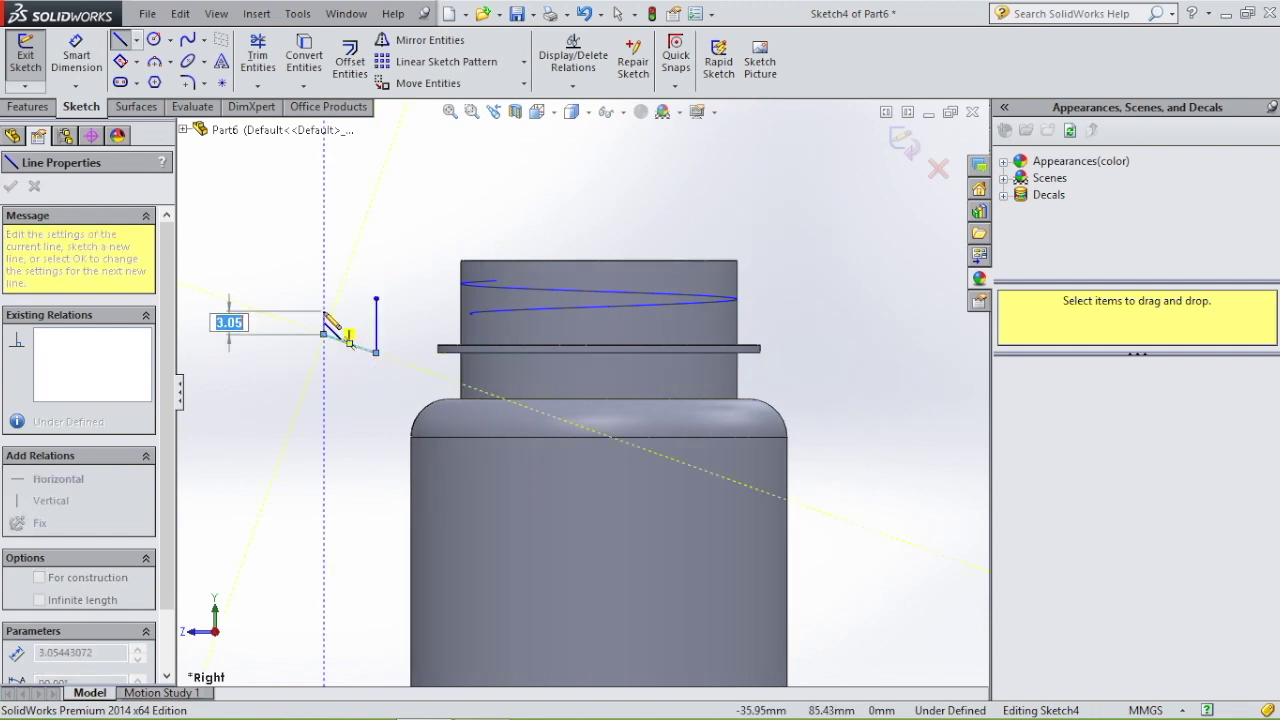
{"action": "left_click", "coordinate": [323, 311]}
{"action": "left_click", "coordinate": [376, 299]}
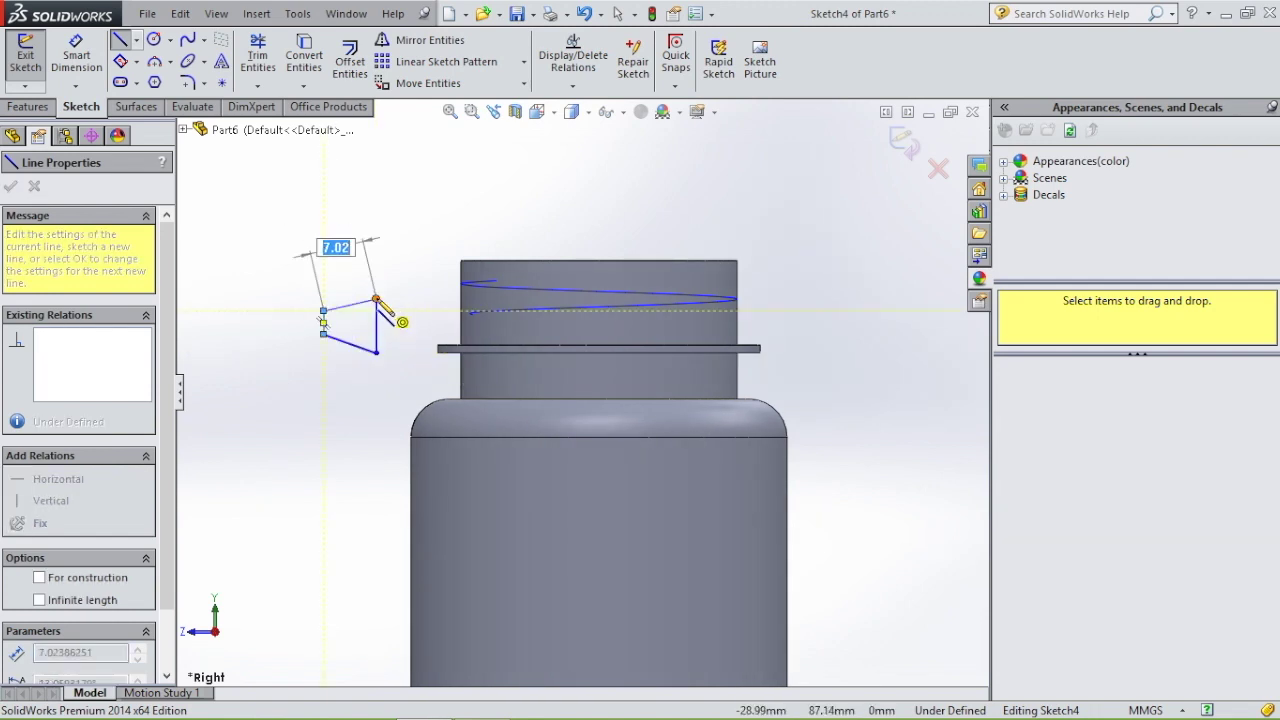
{"action": "key", "text": "Escape"}
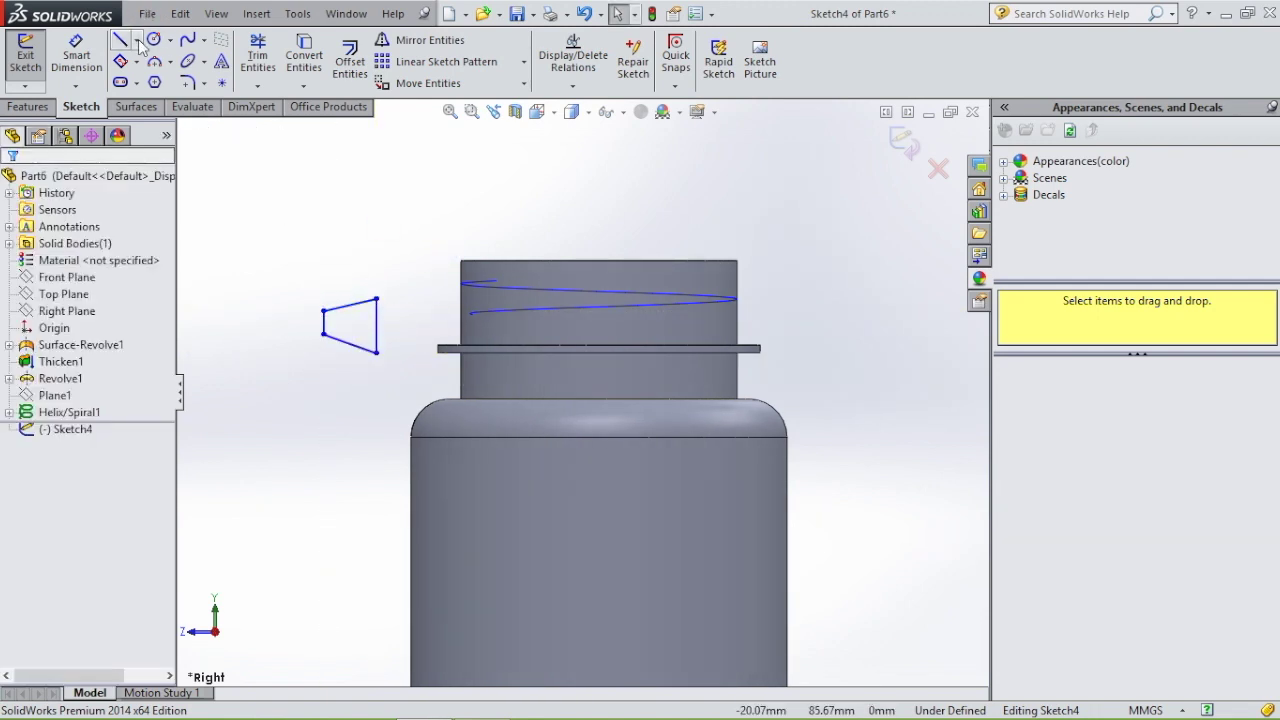
Draw a centerline between the midpoints of the trapezoid's two vertical sides and make it horizontal
{"action": "left_click", "coordinate": [136, 40]}
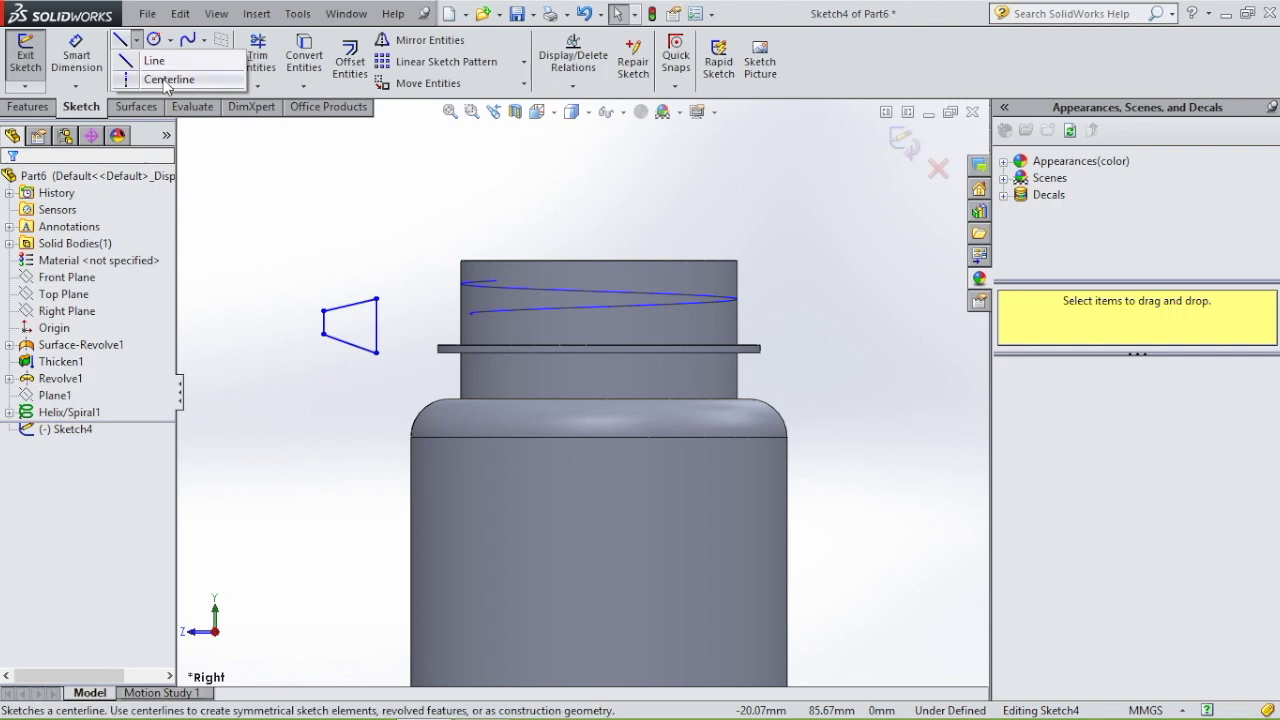
{"action": "left_click", "coordinate": [165, 82]}
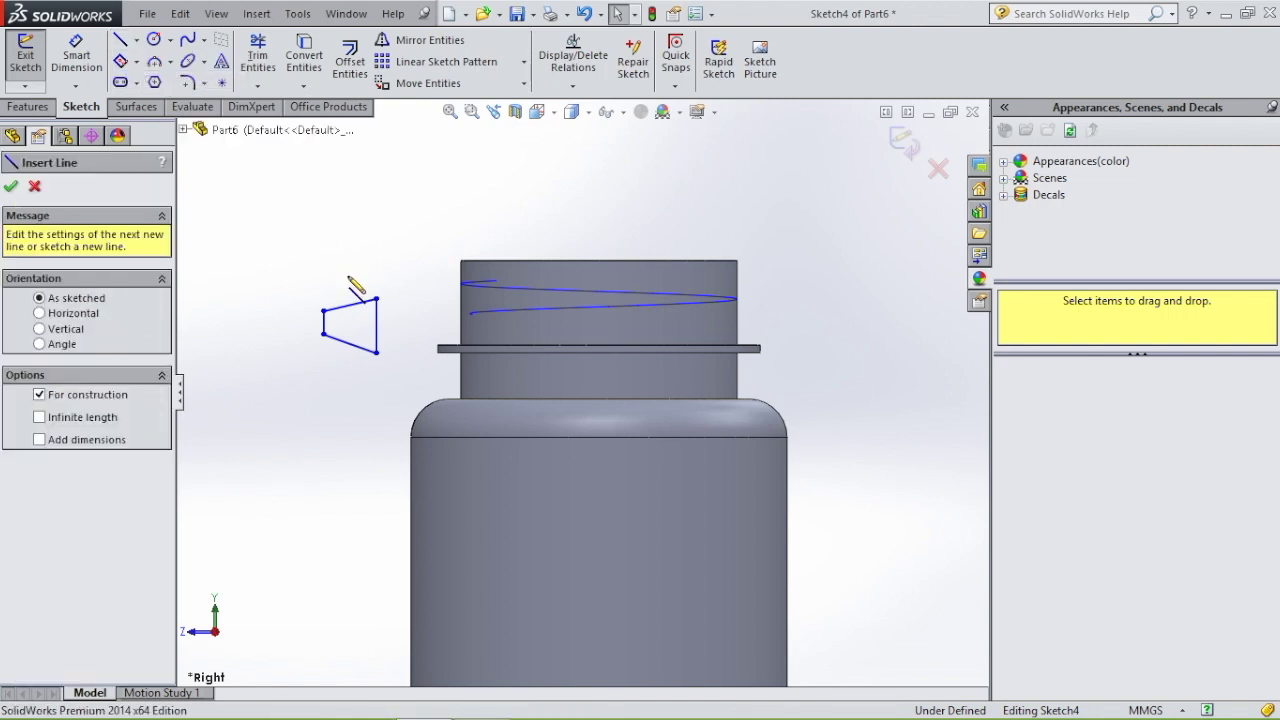
{"action": "scroll", "coordinate": [371, 329], "scroll_direction": "down", "scroll_amount": 2}
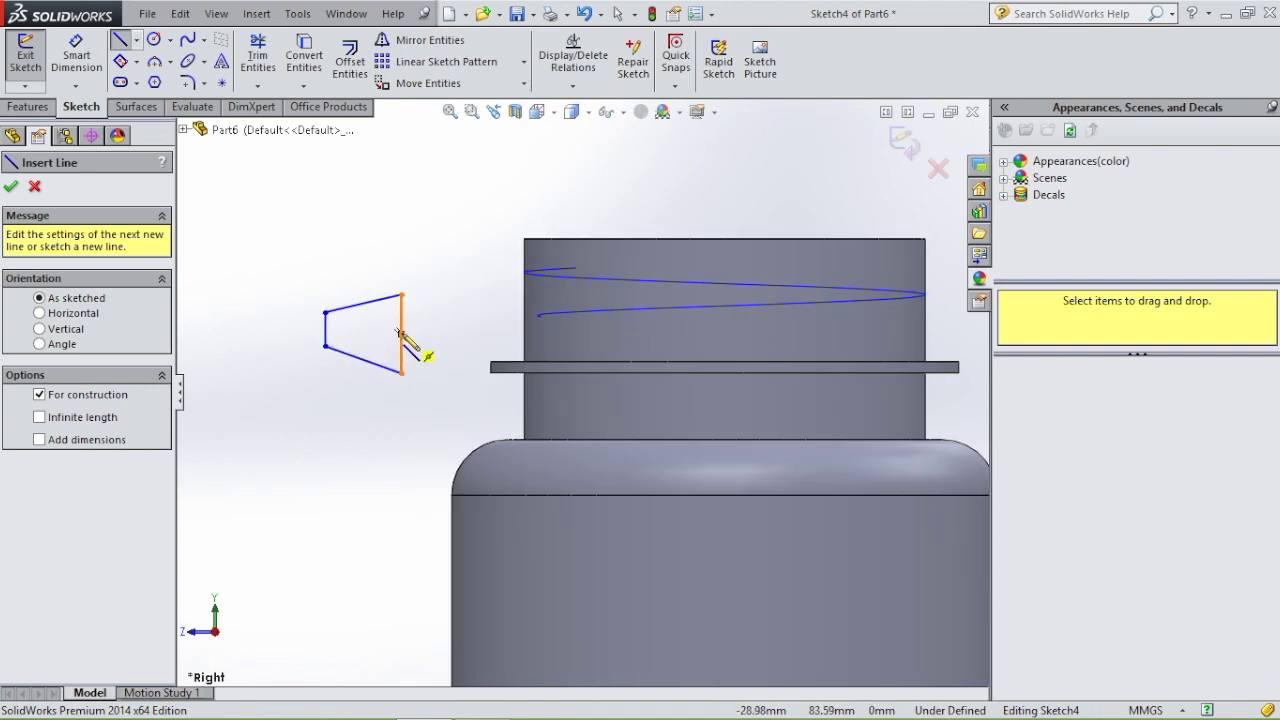
{"action": "left_click", "coordinate": [399, 332]}
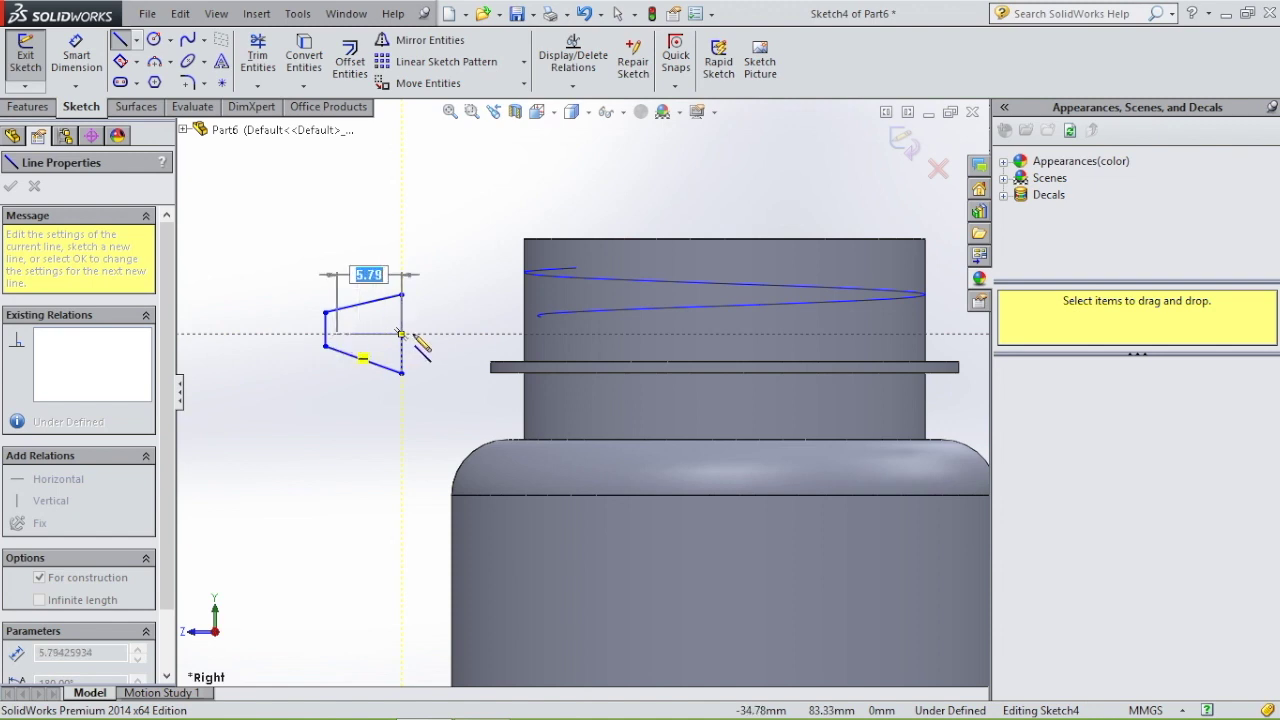
{"action": "left_click", "coordinate": [324, 327]}
{"action": "key", "text": "Escape"}
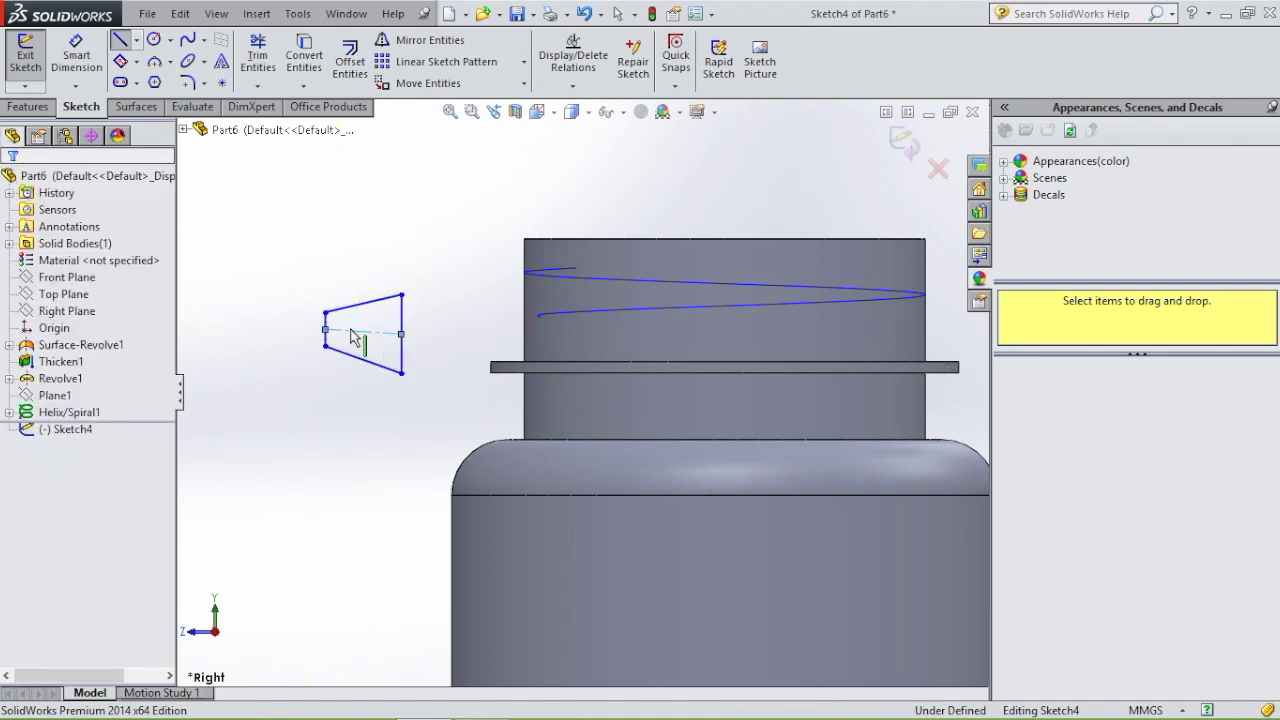
{"action": "left_click", "coordinate": [352, 333]}
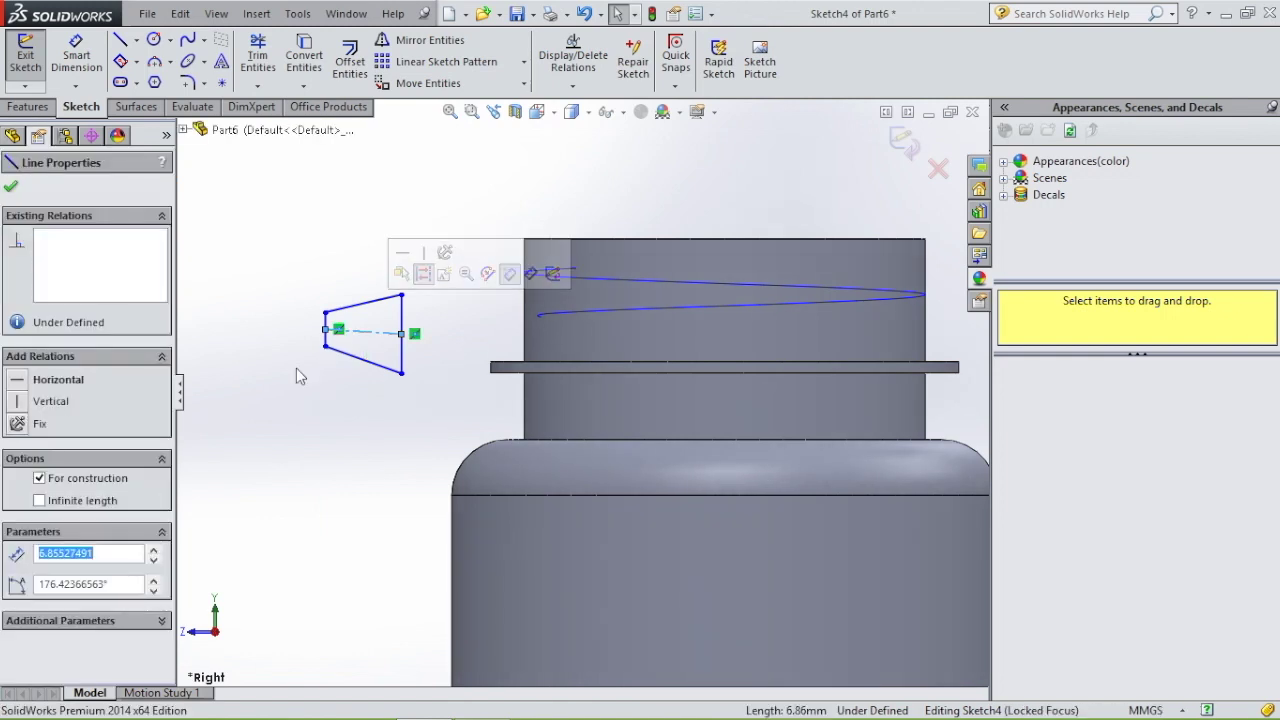
{"action": "left_click", "coordinate": [20, 380]}
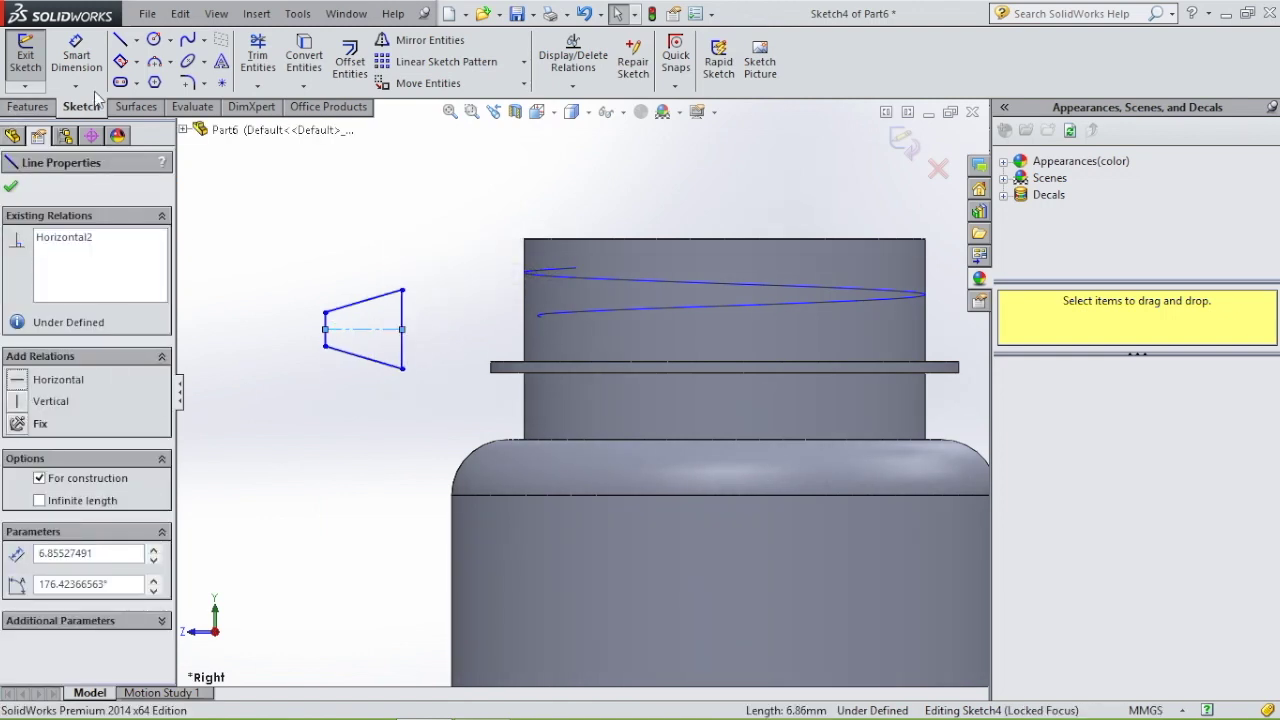
Dimension the trapezoid's vertical side nearest the neck to 2 mm
{"action": "left_click", "coordinate": [77, 60]}
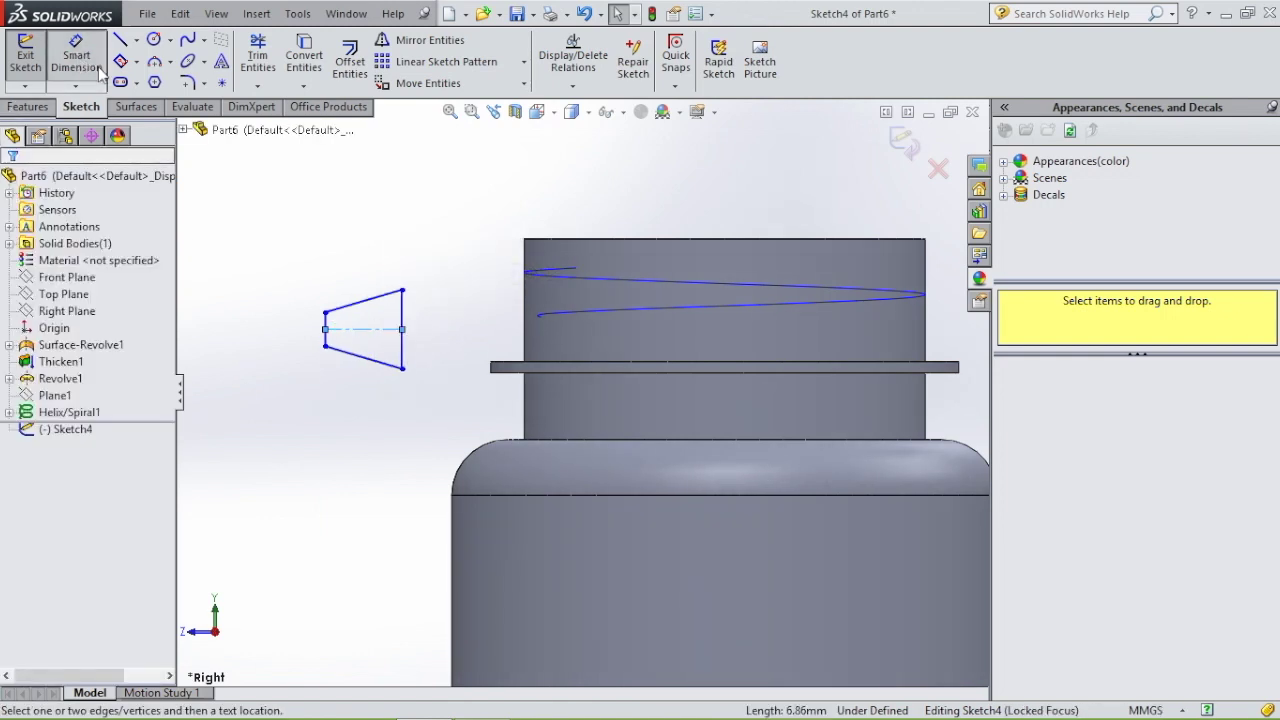
{"action": "left_click", "coordinate": [403, 320]}
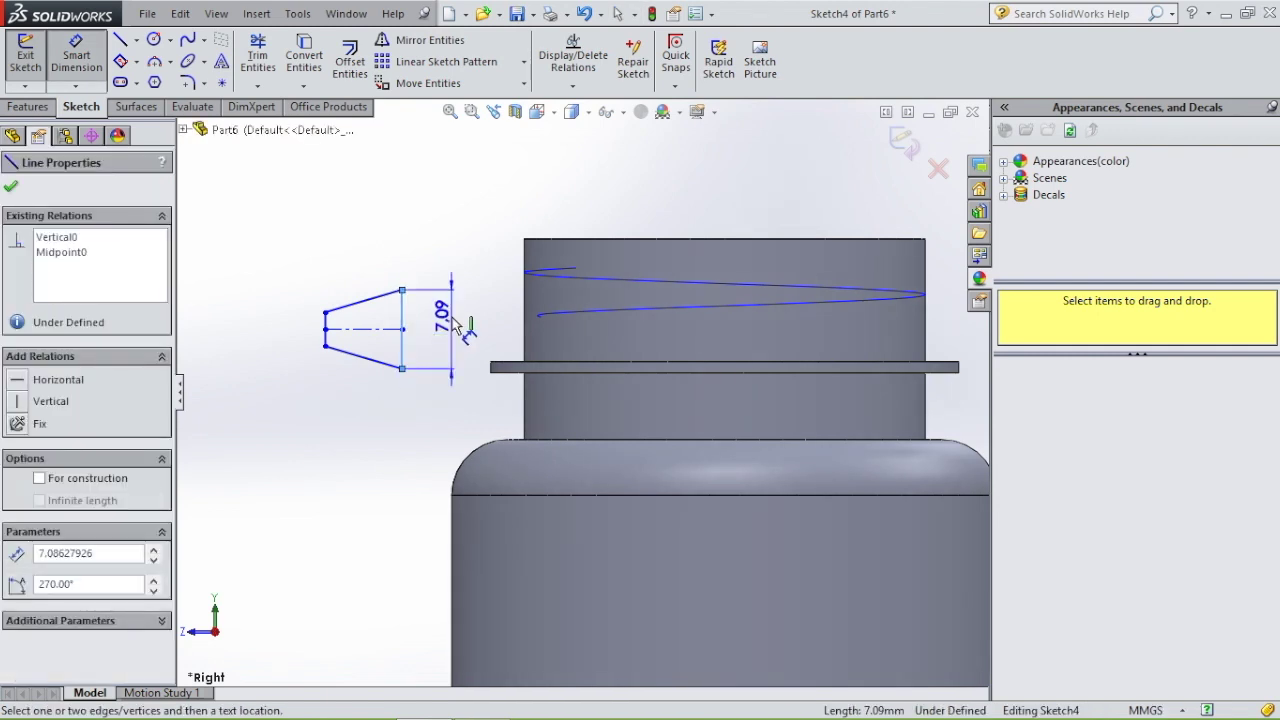
{"action": "left_click", "coordinate": [455, 325]}
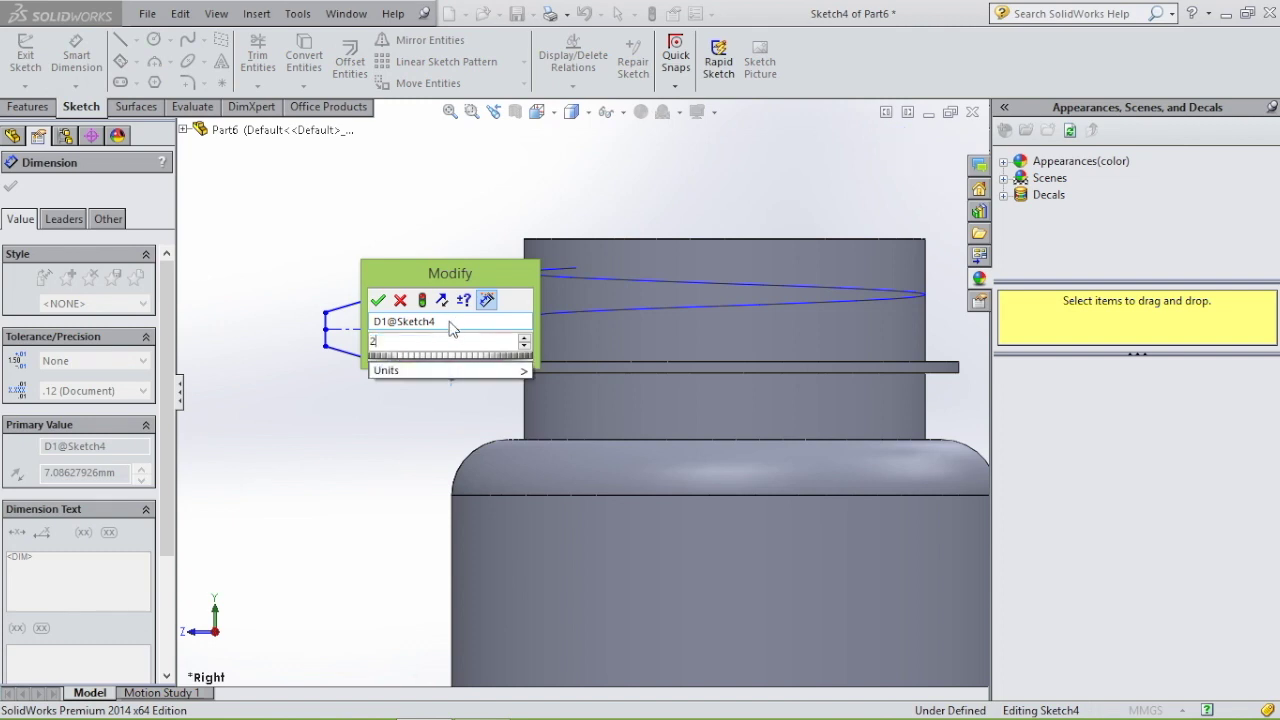
{"action": "left_click", "coordinate": [378, 300]}
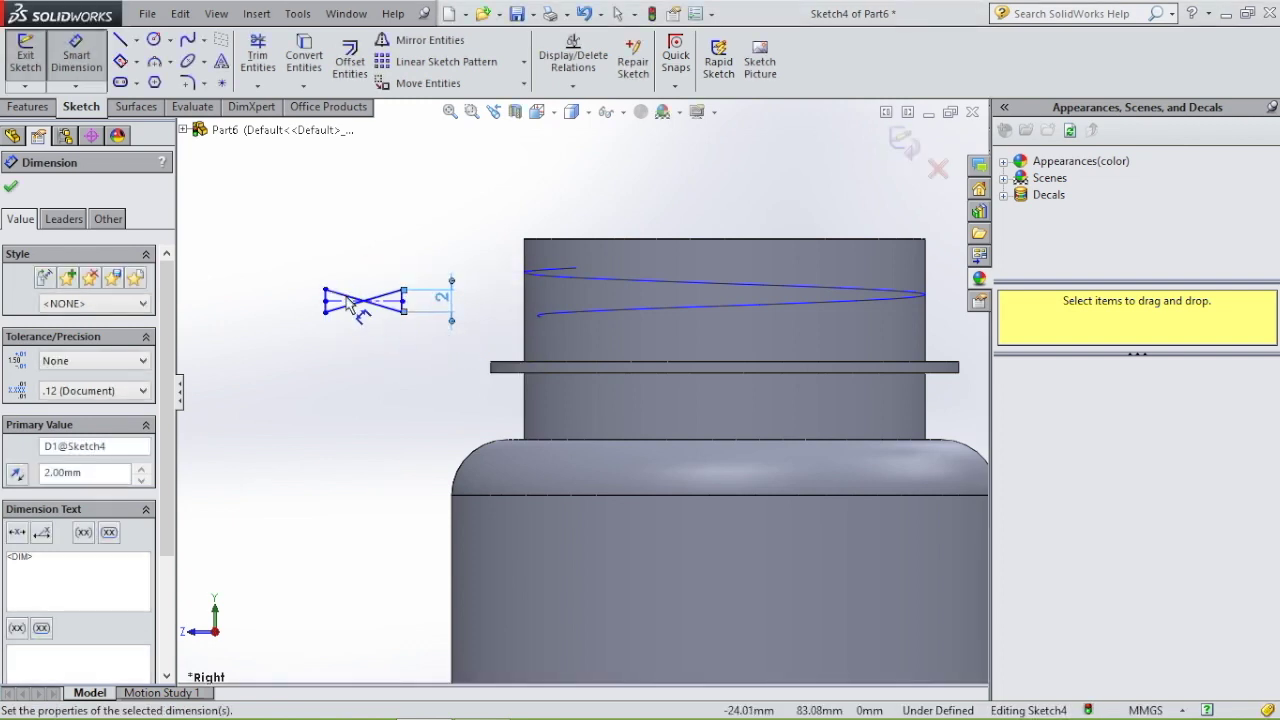
Move a corner of the outer vertical side so the profile's slanted lines no longer cross
{"action": "scroll", "coordinate": [355, 307], "scroll_direction": "down", "scroll_amount": 5}
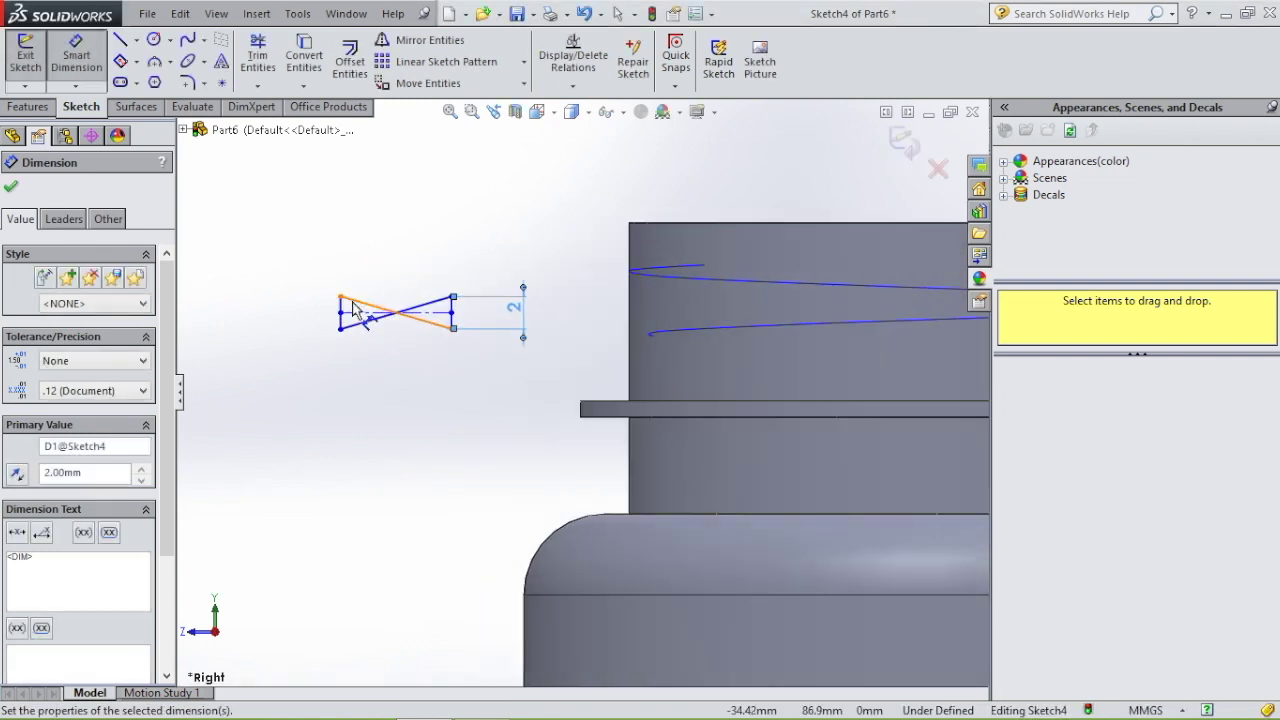
{"action": "key", "text": "Escape"}
{"action": "mouse_move", "coordinate": [364, 313]}
{"action": "left_mouse_down"}
{"action": "mouse_move", "coordinate": [378, 412]}
{"action": "mouse_move", "coordinate": [405, 387]}
{"action": "left_mouse_up"}
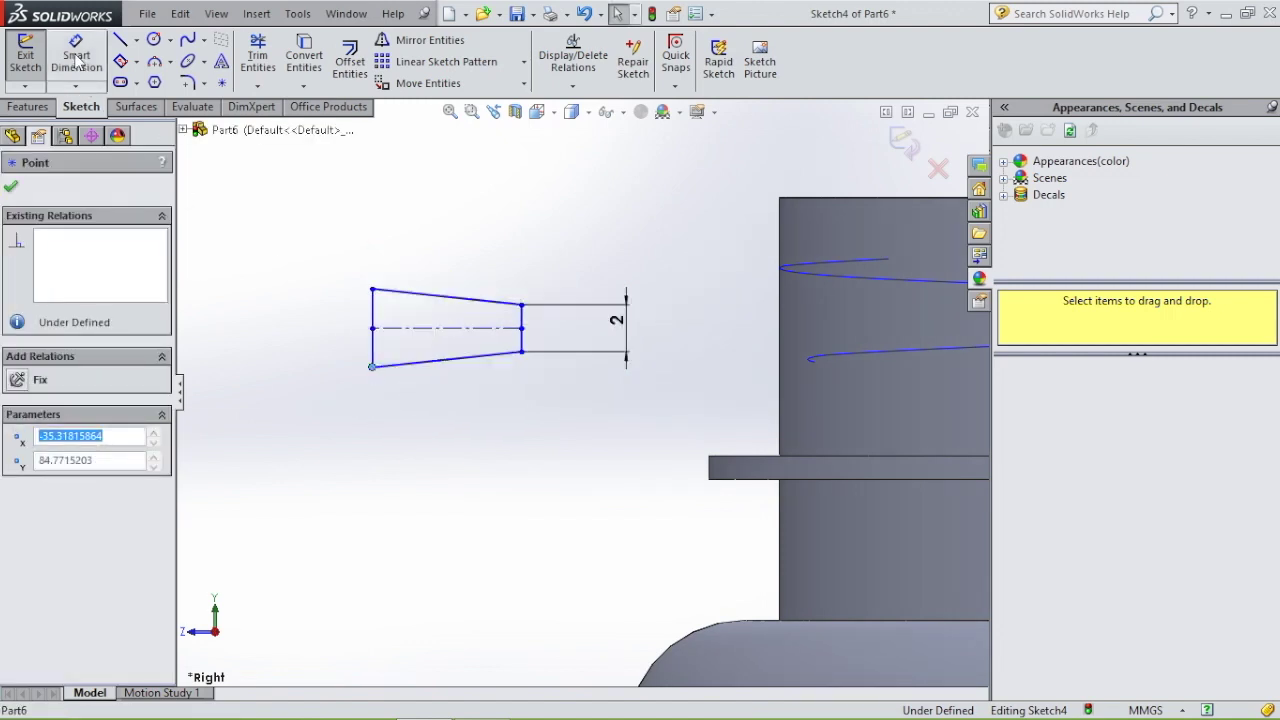
Dimension the trapezoid's outer vertical side to 0.75 mm
{"action": "right_click_drag", "start_coordinate": [405, 387], "coordinate": [437, 266]}
{"action": "left_click", "coordinate": [372, 355]}
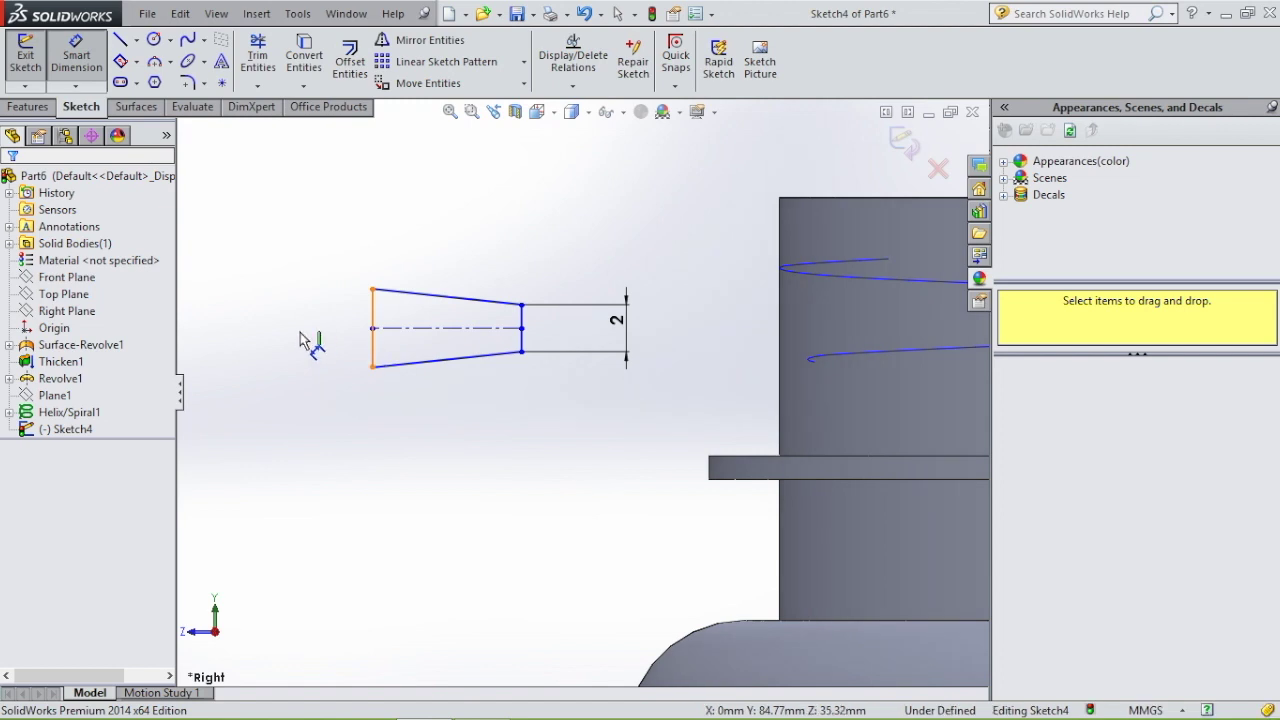
{"action": "left_click", "coordinate": [311, 345]}
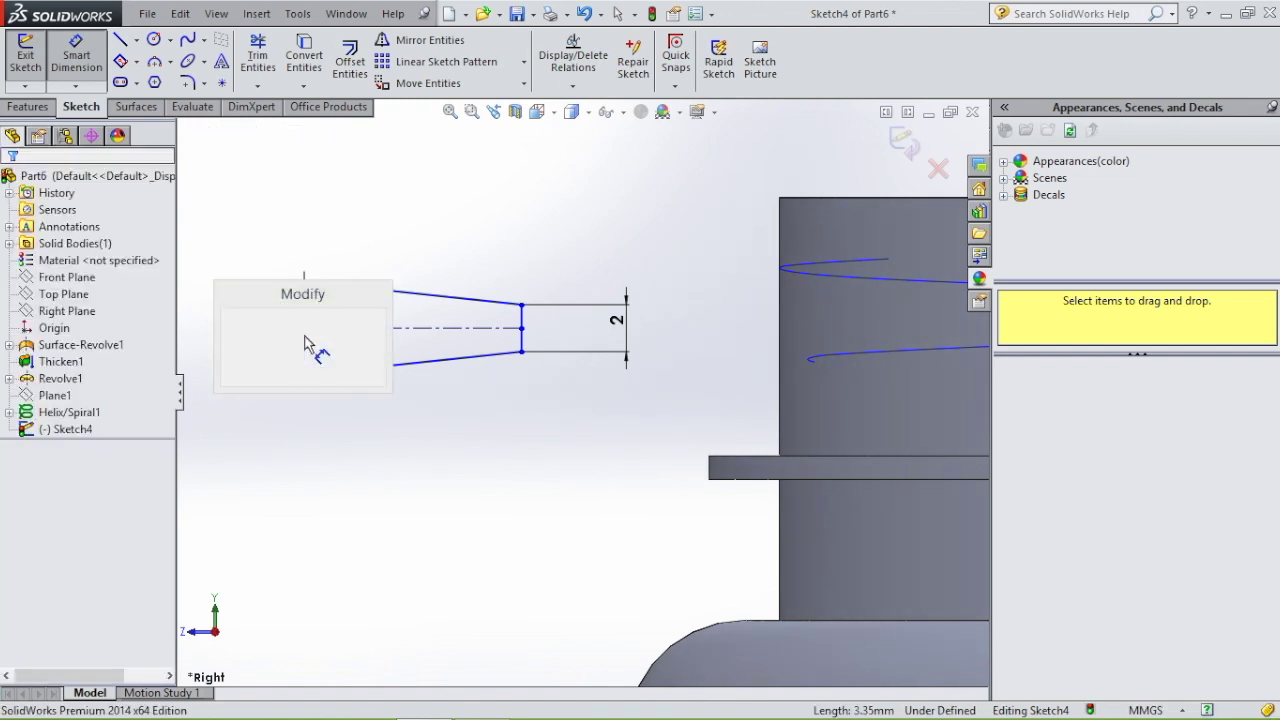
{"action": "type", "text": "0."}
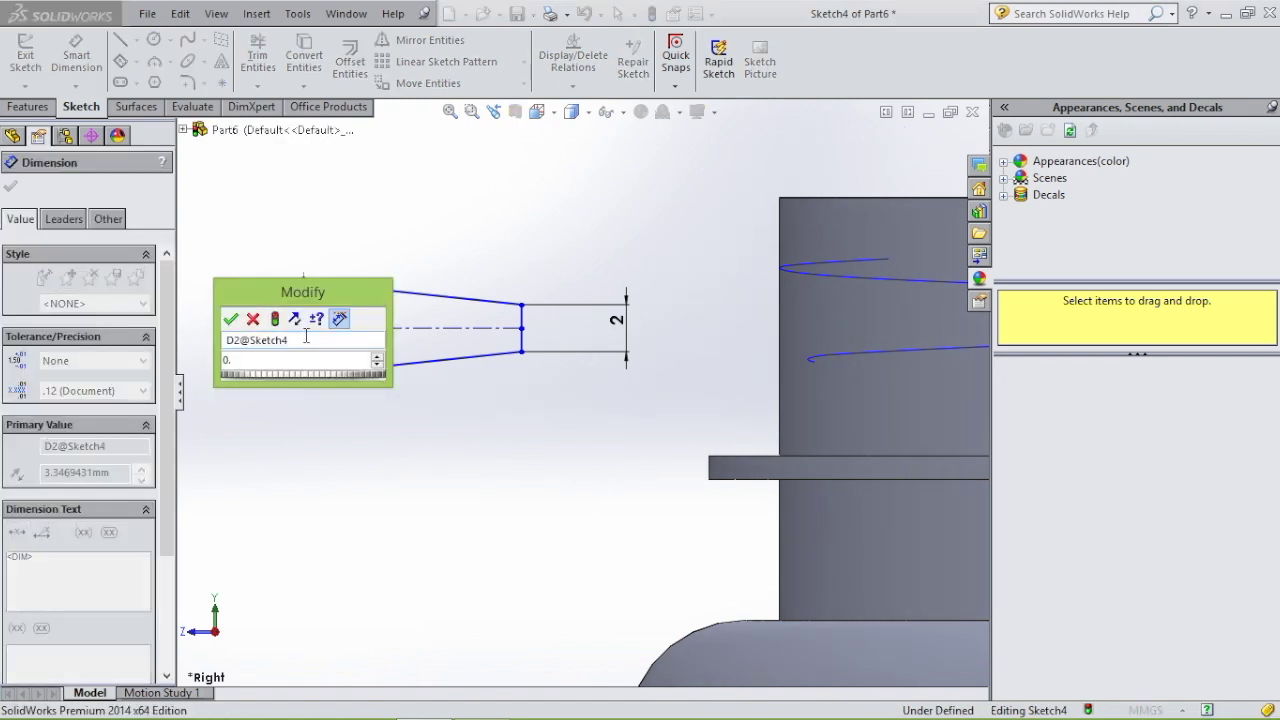
{"action": "type", "text": "75"}
{"action": "key", "text": "Return"}
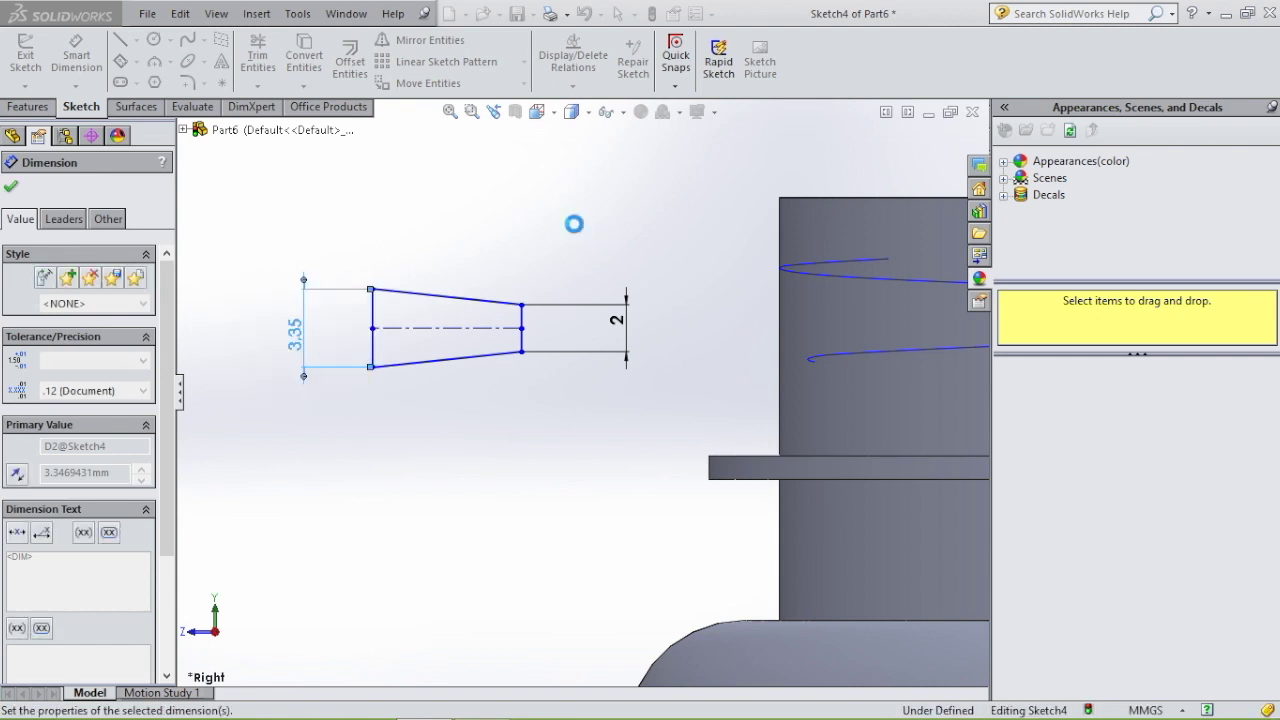
Dimension the horizontal centerline to 1.5 mm to set the profile's width
{"action": "left_click", "coordinate": [457, 329]}
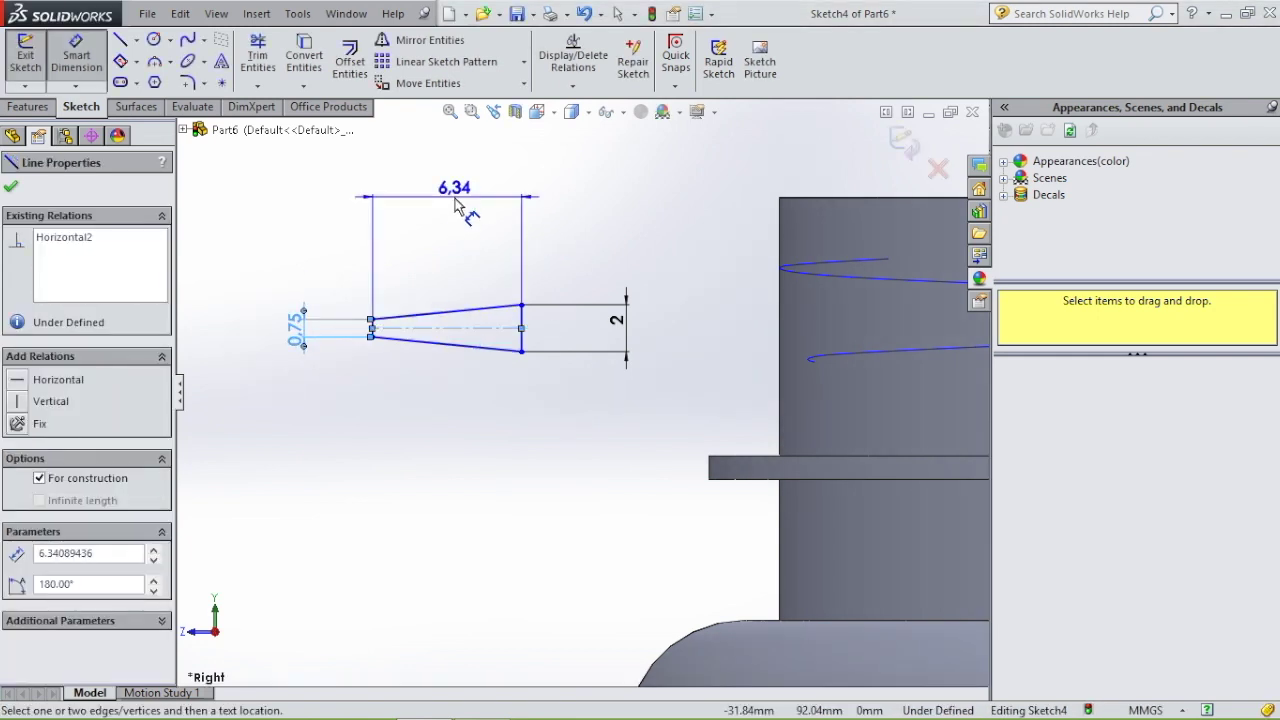
{"action": "left_click", "coordinate": [458, 205]}
{"action": "type", "text": "1.5"}
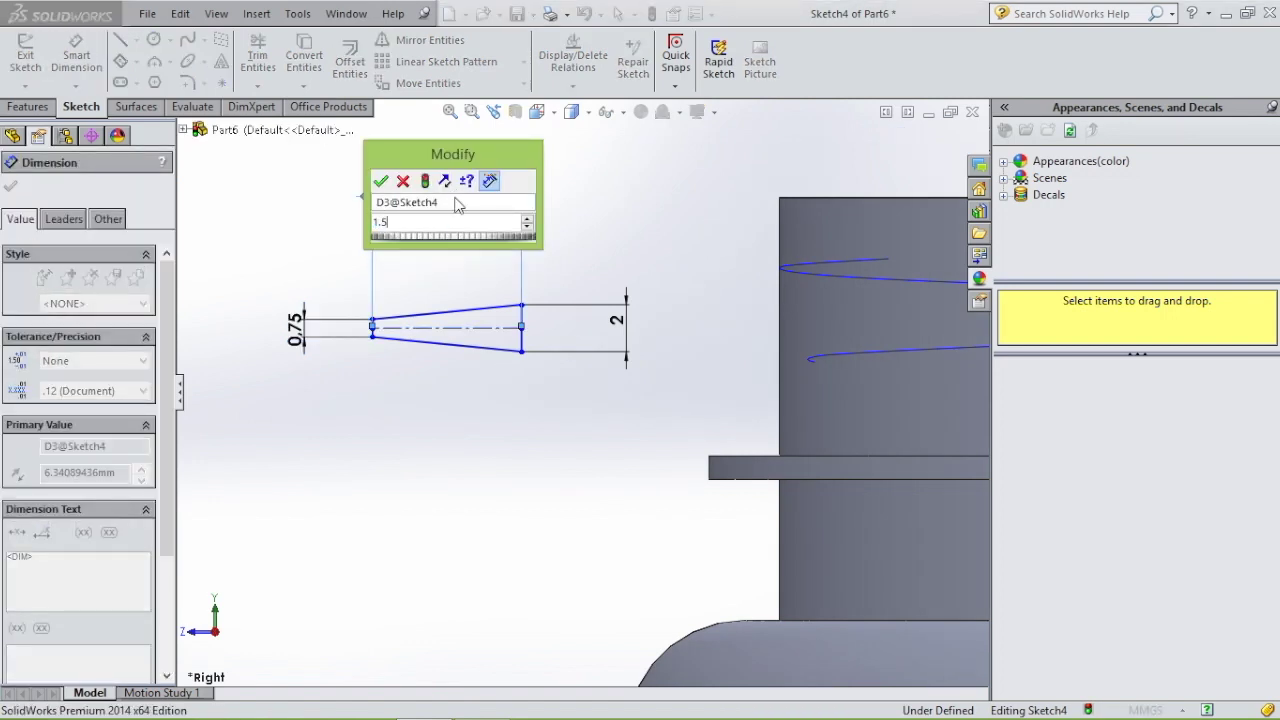
{"action": "key", "text": "Escape"}
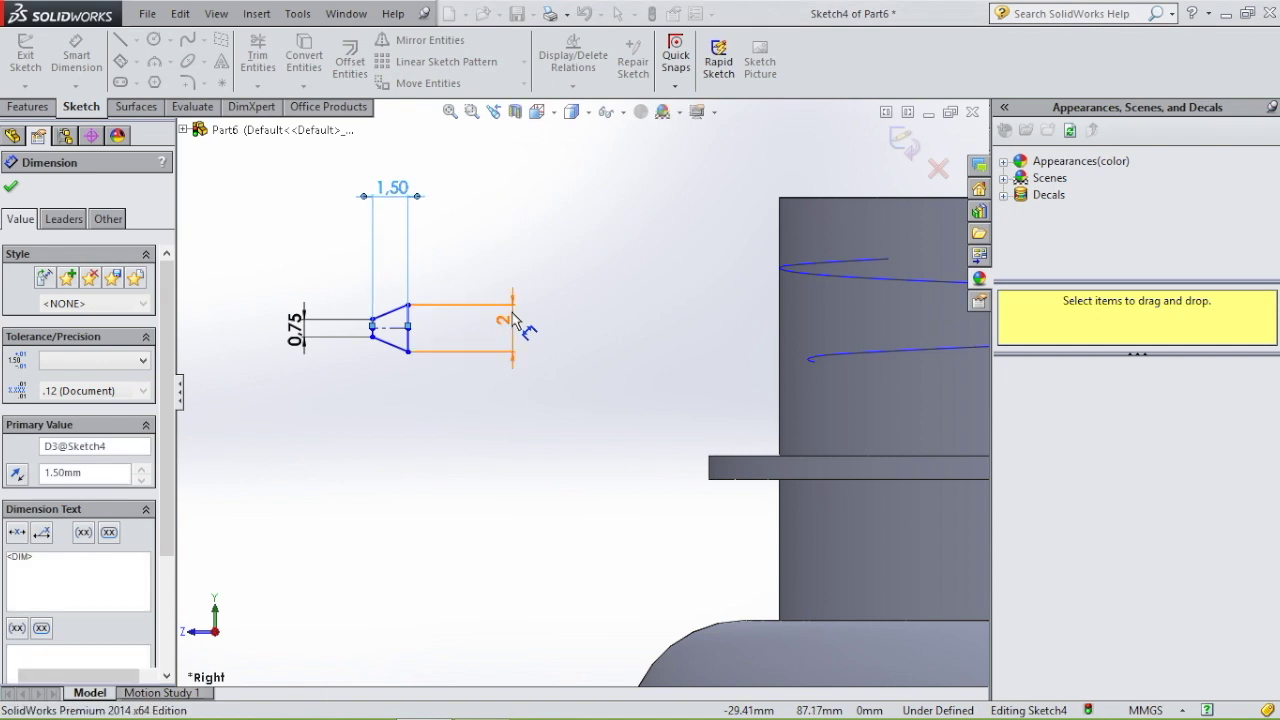
{"action": "key", "text": "Escape"}
Add a Pierce relation between the midpoint of the profile's 2 mm side and the helix
{"action": "scroll", "coordinate": [560, 368], "scroll_direction": "up", "scroll_amount": 3}
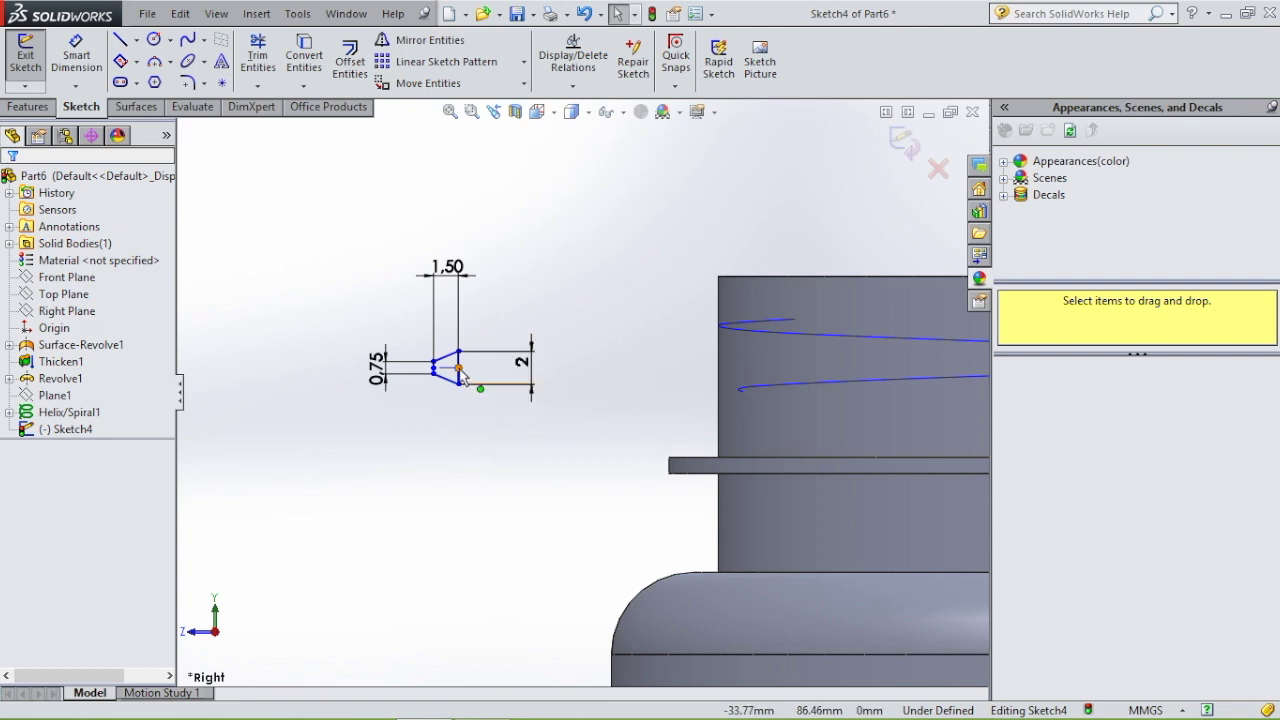
{"action": "left_click", "coordinate": [459, 368]}
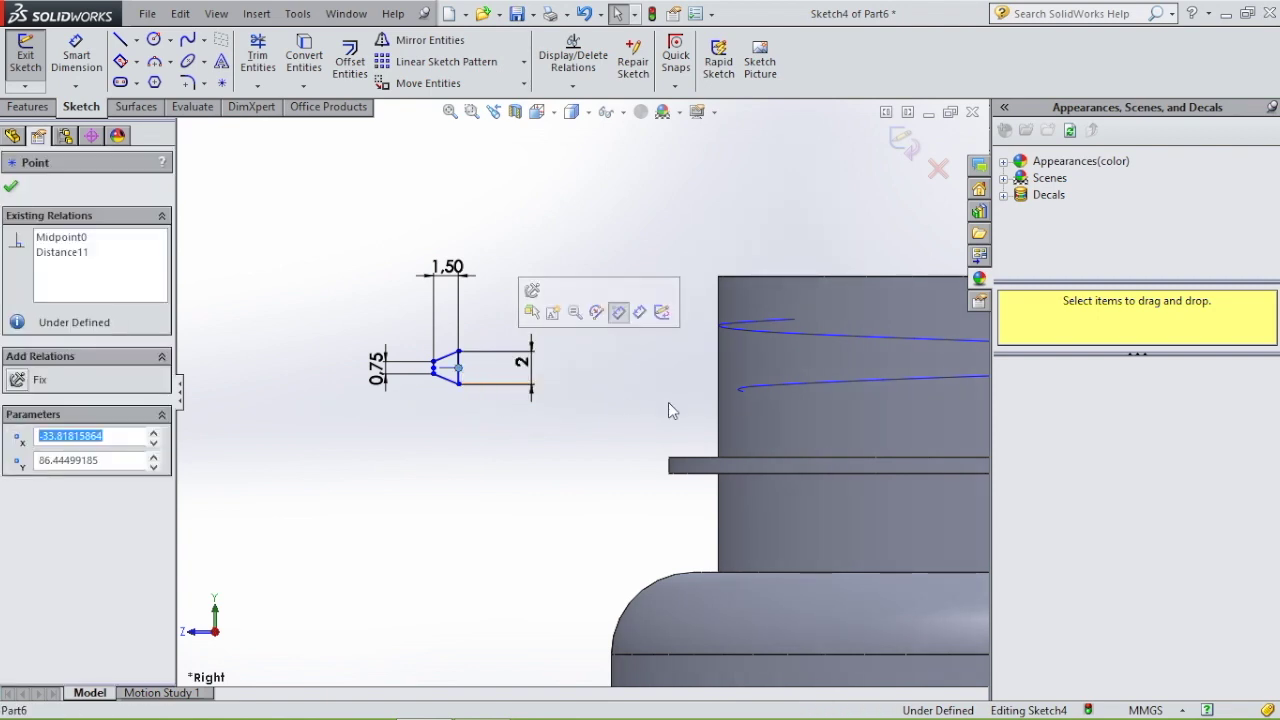
{"action": "left_click", "coordinate": [742, 394], "text": "ctrl"}
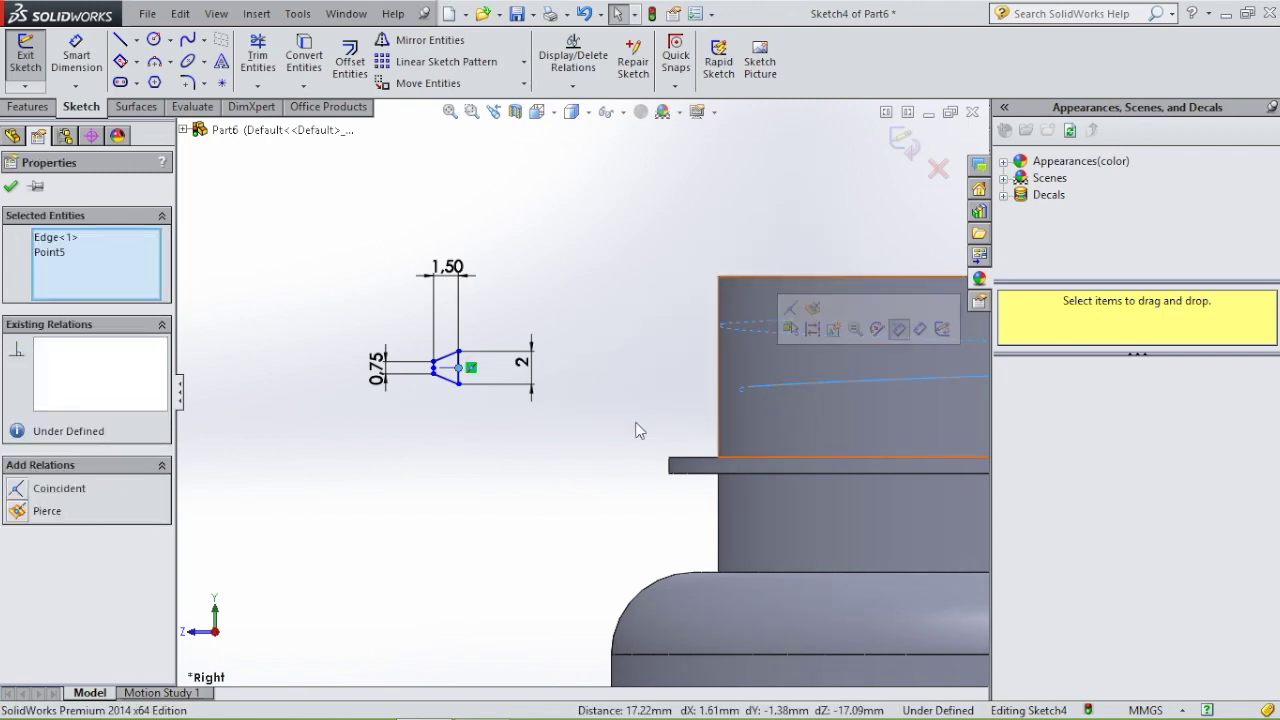
{"action": "left_click", "coordinate": [17, 511]}
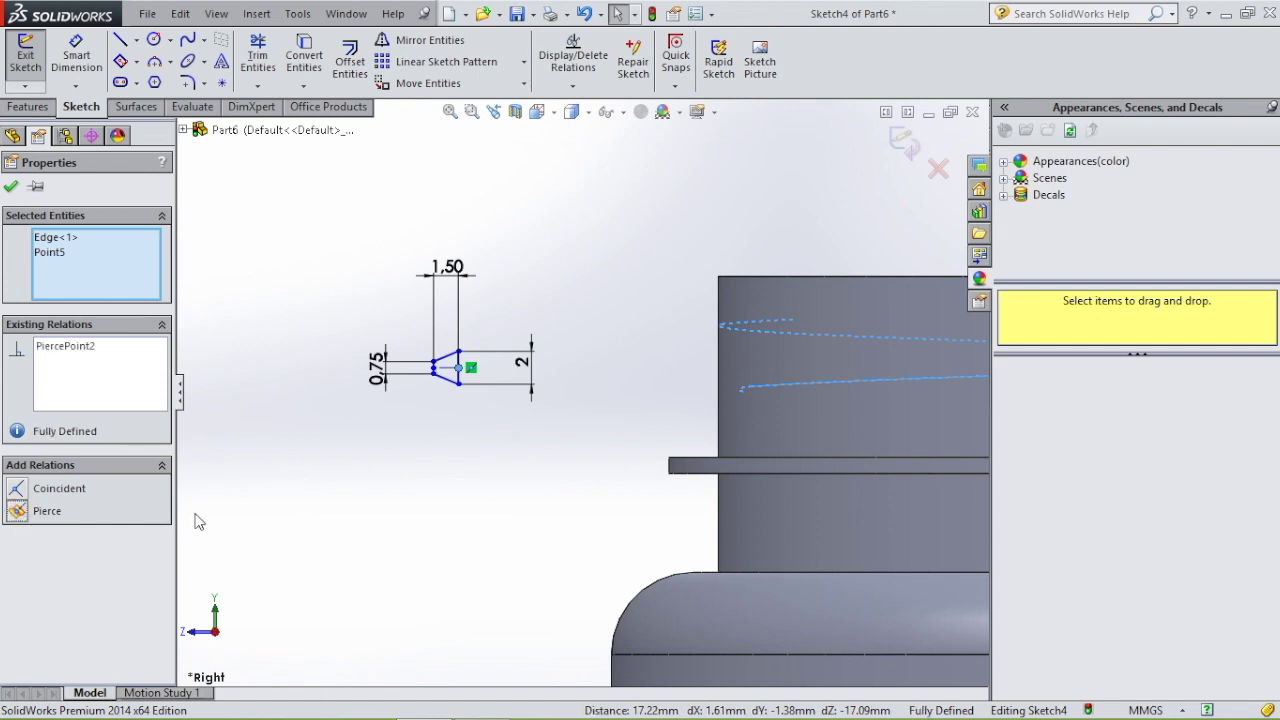
Check the trapezoid profile's placement on the helix at the neck and finish the sketch
{"action": "scroll", "coordinate": [738, 472], "scroll_direction": "up", "scroll_amount": 2}
{"action": "middle_click_drag", "start_coordinate": [724, 426], "coordinate": [813, 443]}
{"action": "mouse_move", "coordinate": [788, 356]}
{"action": "middle_mouse_down"}
{"action": "mouse_move", "coordinate": [731, 429]}
{"action": "mouse_move", "coordinate": [654, 412]}
{"action": "middle_mouse_up"}
{"action": "scroll", "coordinate": [654, 413], "scroll_direction": "down", "scroll_amount": 5}
{"action": "scroll", "coordinate": [694, 423], "scroll_direction": "up", "scroll_amount": 4}
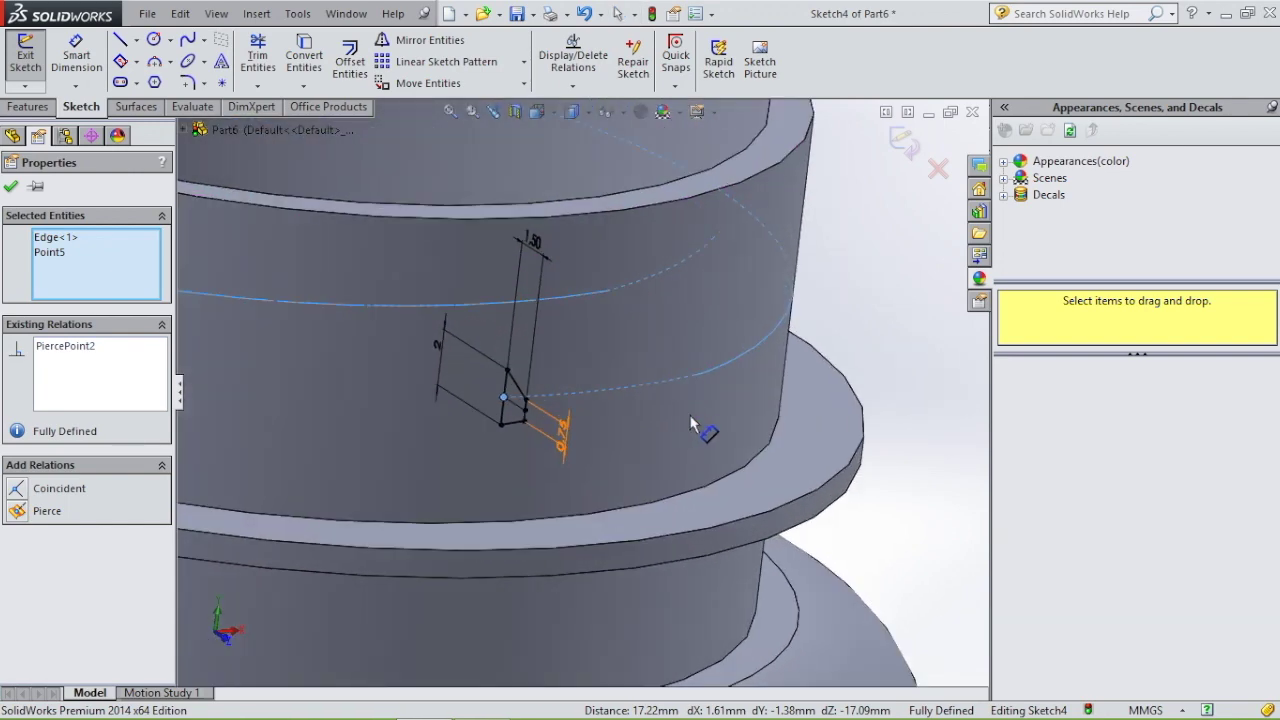
{"action": "scroll", "coordinate": [749, 406], "scroll_direction": "up", "scroll_amount": 3}
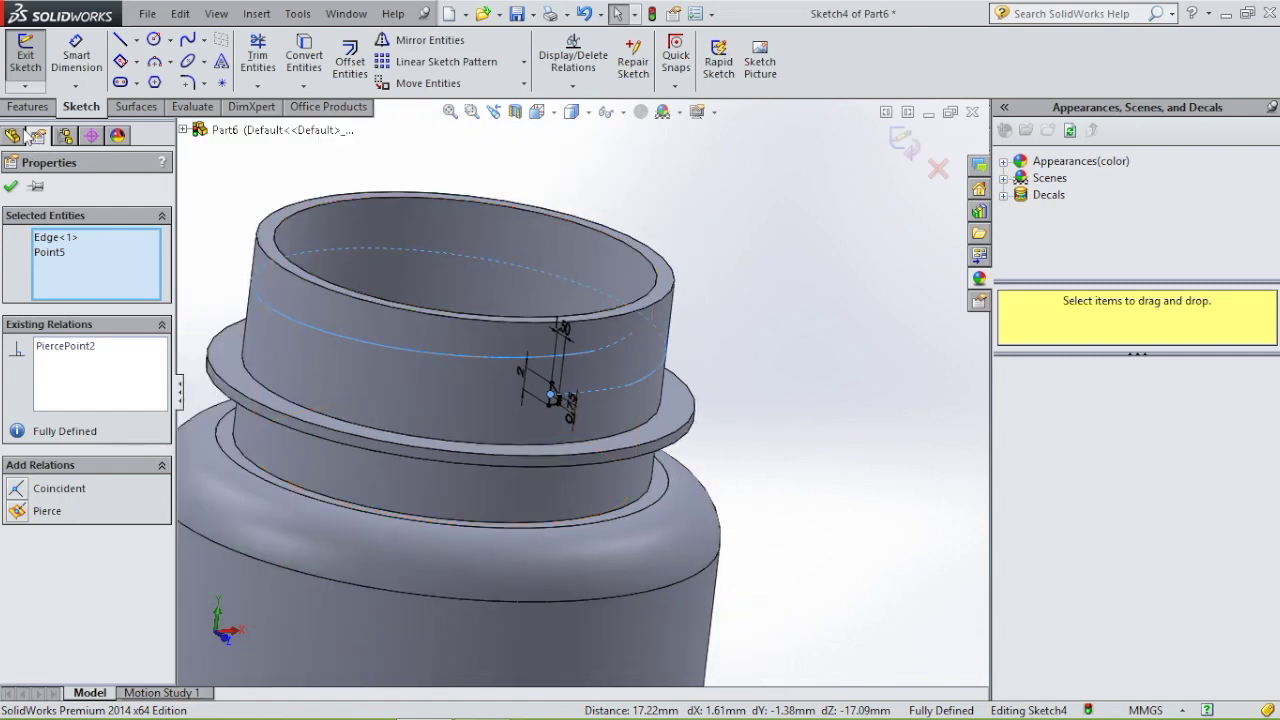
{"action": "left_click", "coordinate": [910, 148]}
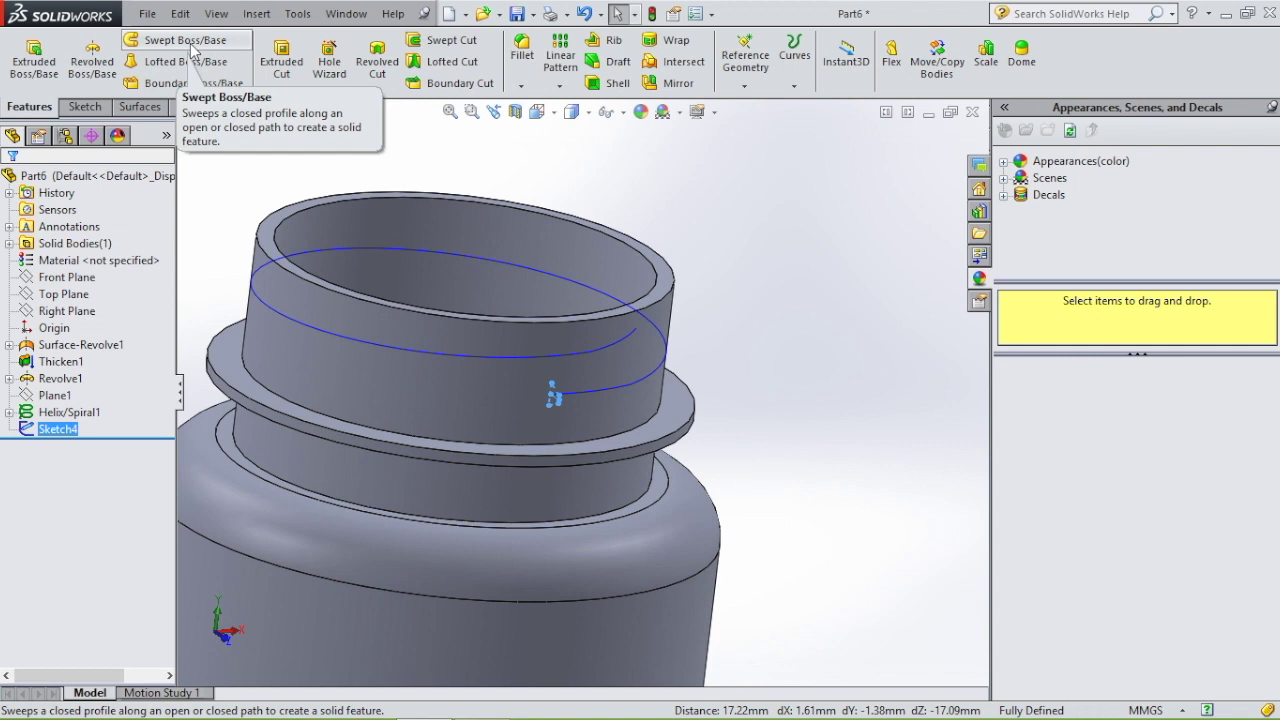
Sweep the trapezoid profile along the helix as a solid boss to form the neck's thread
{"action": "left_click", "coordinate": [190, 45]}
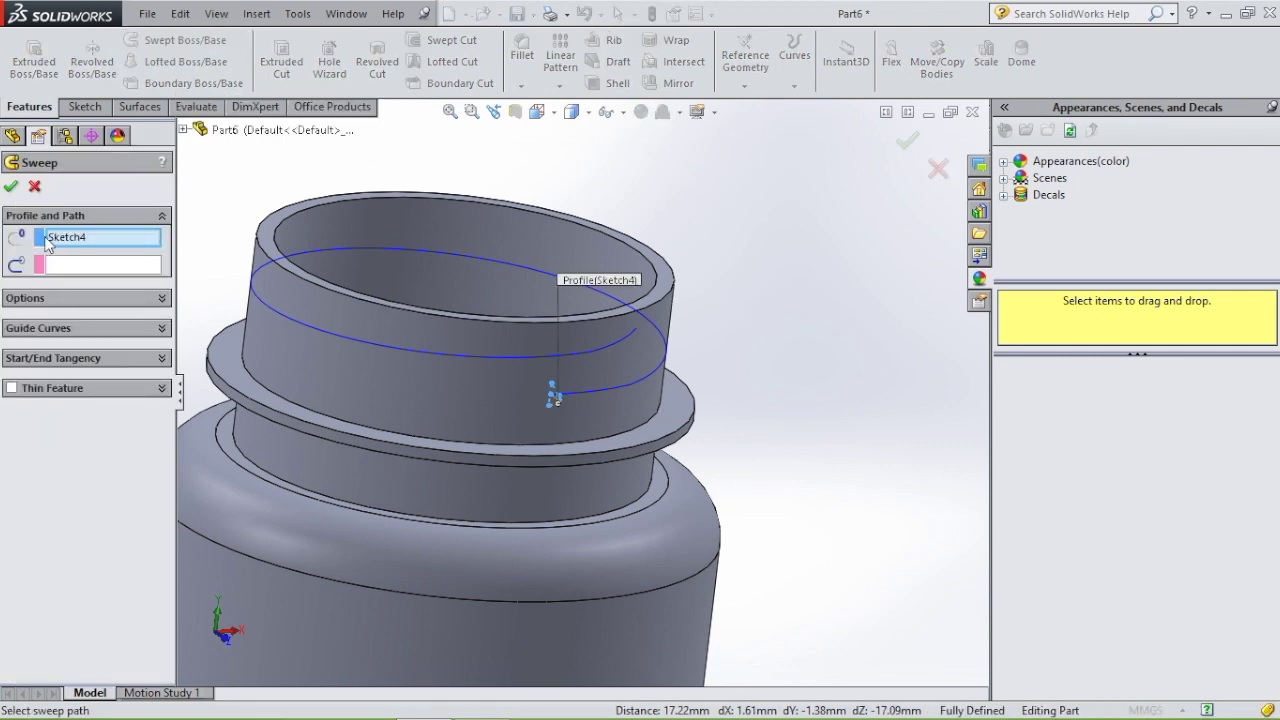
{"action": "left_click", "coordinate": [628, 387]}
{"action": "mouse_move", "coordinate": [853, 422]}
{"action": "middle_mouse_down"}
{"action": "mouse_move", "coordinate": [814, 417]}
{"action": "mouse_move", "coordinate": [843, 262]}
{"action": "mouse_move", "coordinate": [929, 163]}
{"action": "mouse_move", "coordinate": [811, 361]}
{"action": "mouse_move", "coordinate": [870, 422]}
{"action": "middle_mouse_up"}
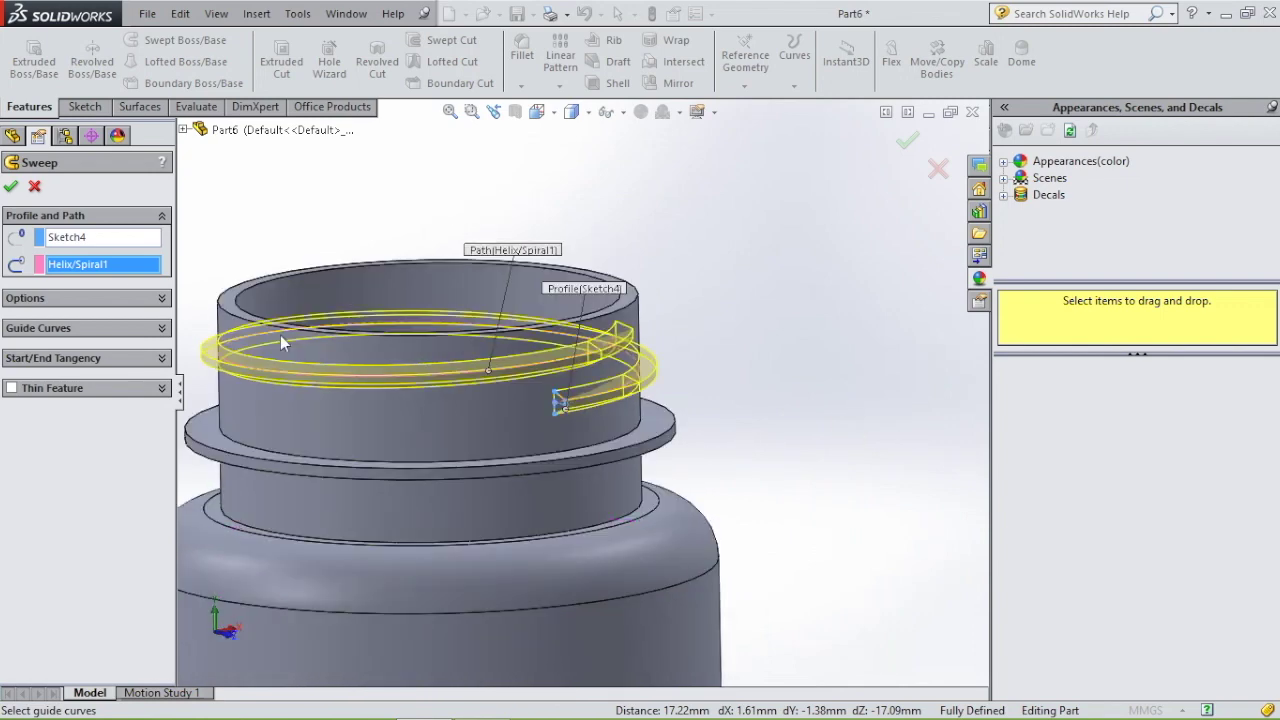
{"action": "left_click", "coordinate": [10, 187]}
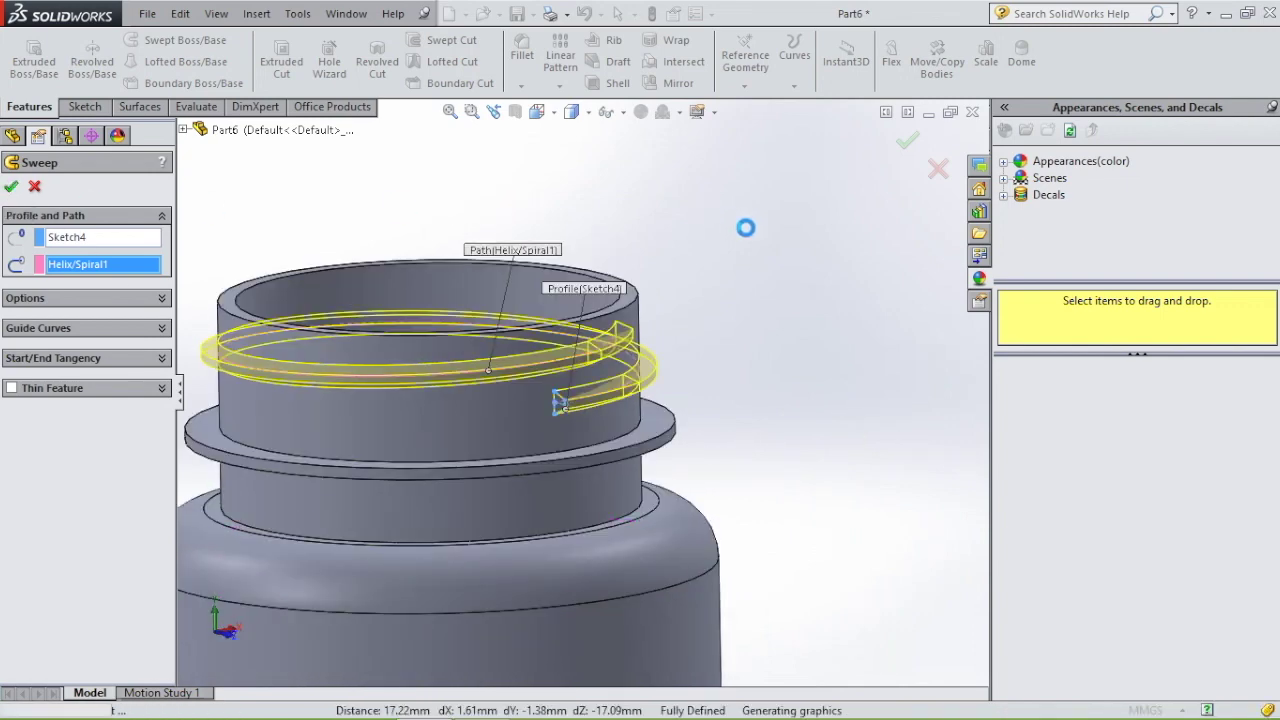
{"action": "scroll", "coordinate": [580, 365], "scroll_direction": "up", "scroll_amount": 5}
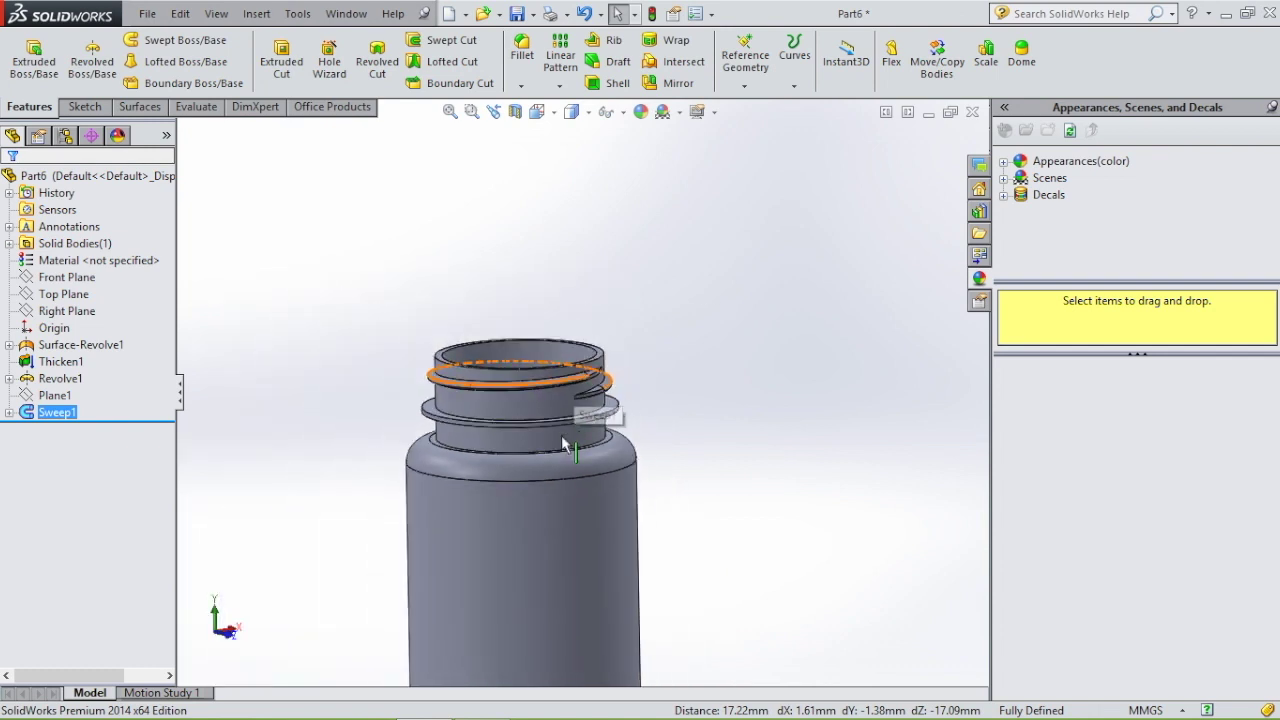
{"action": "scroll", "coordinate": [586, 491], "scroll_direction": "down", "scroll_amount": 3}
{"action": "middle_click_drag", "start_coordinate": [568, 458], "coordinate": [757, 303]}
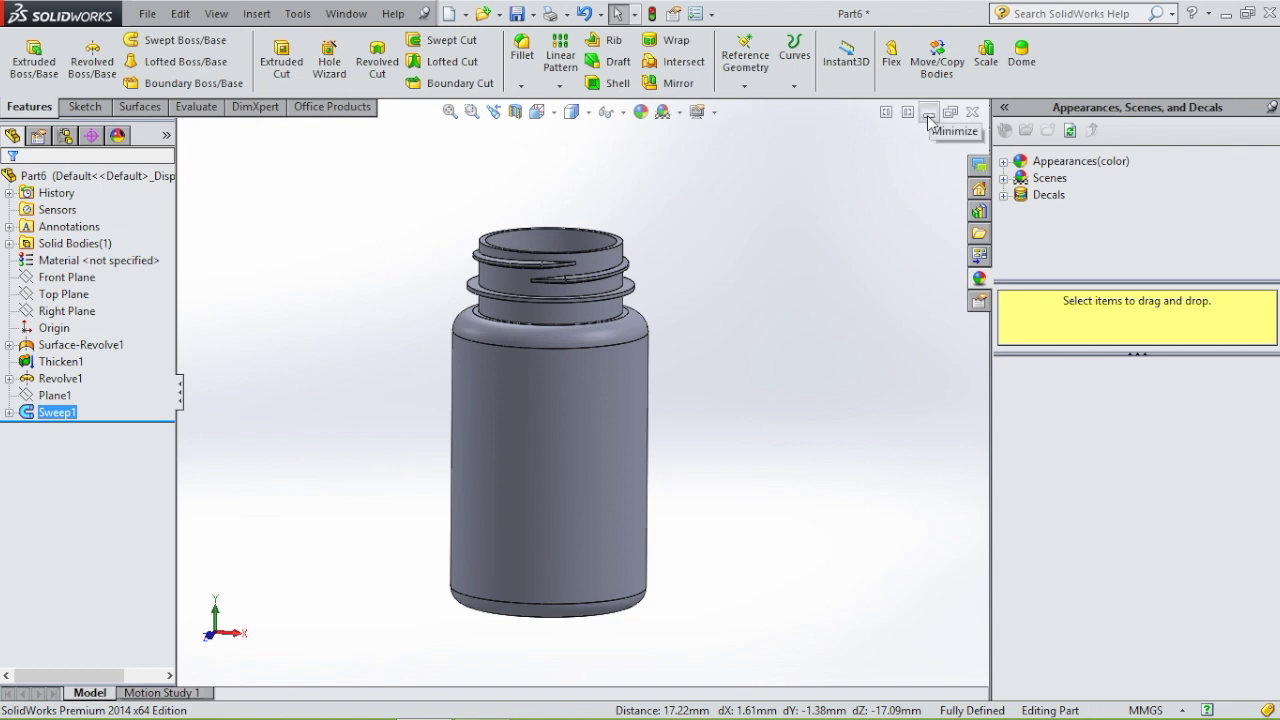
Start creating a new document
{"action": "left_click", "coordinate": [465, 16]}
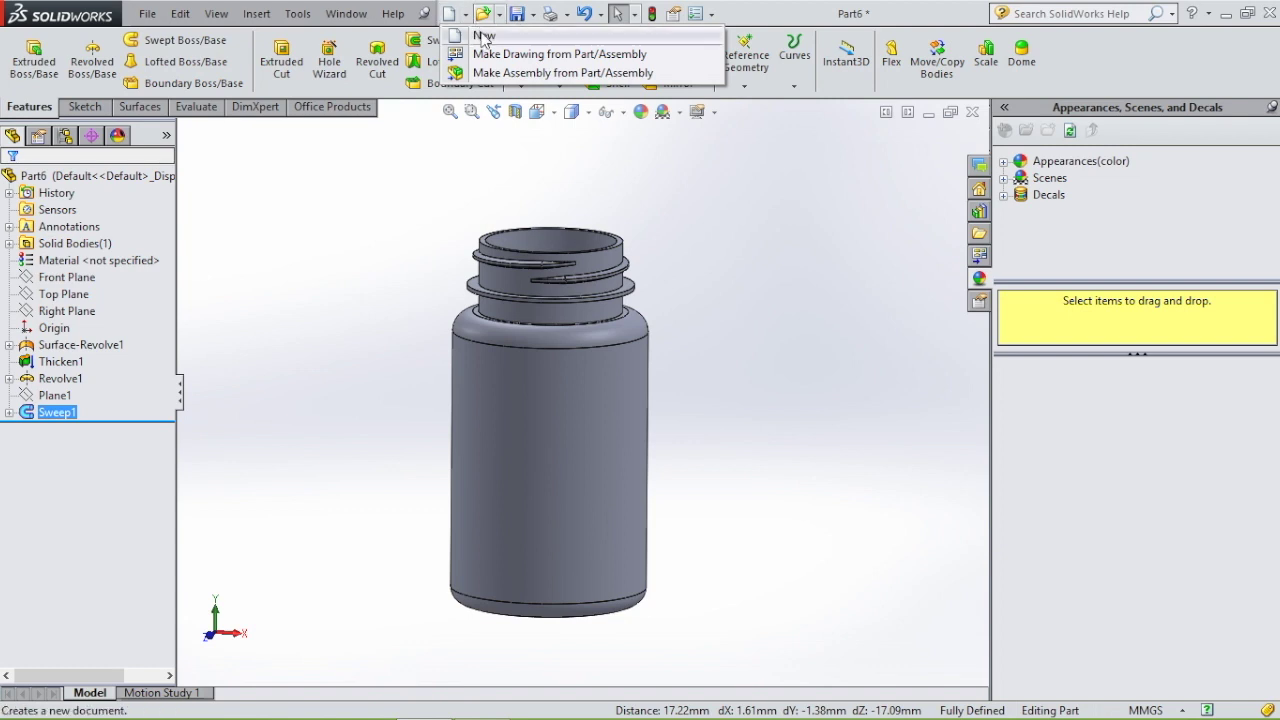
Create a new part document and open a sketch on the Front Plane
{"action": "left_click", "coordinate": [483, 36]}
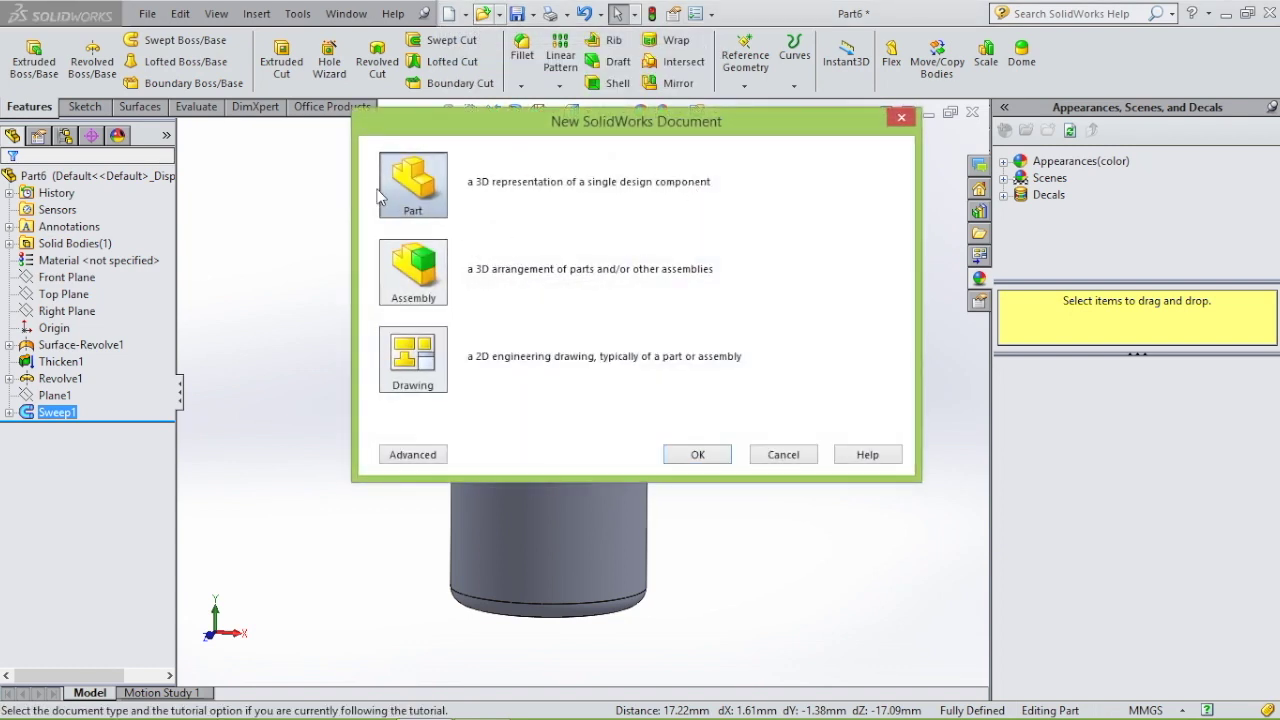
{"action": "left_click", "coordinate": [695, 455]}
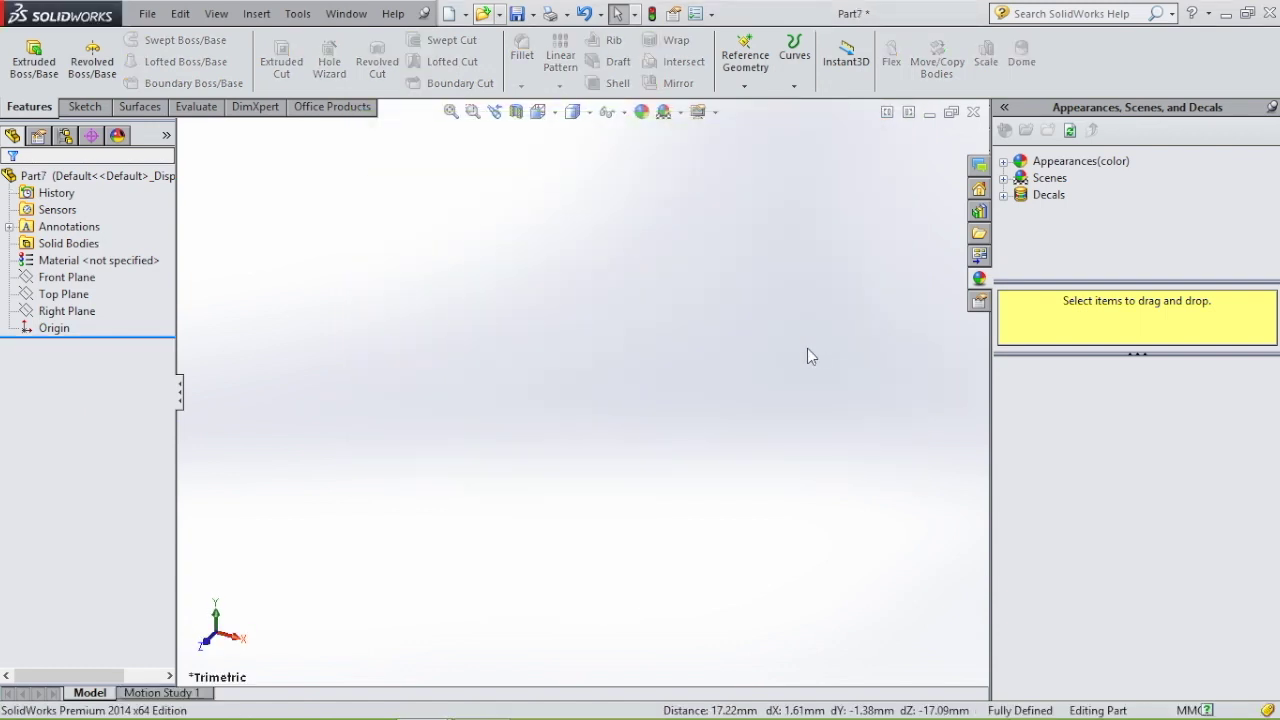
{"action": "left_click", "coordinate": [80, 281]}
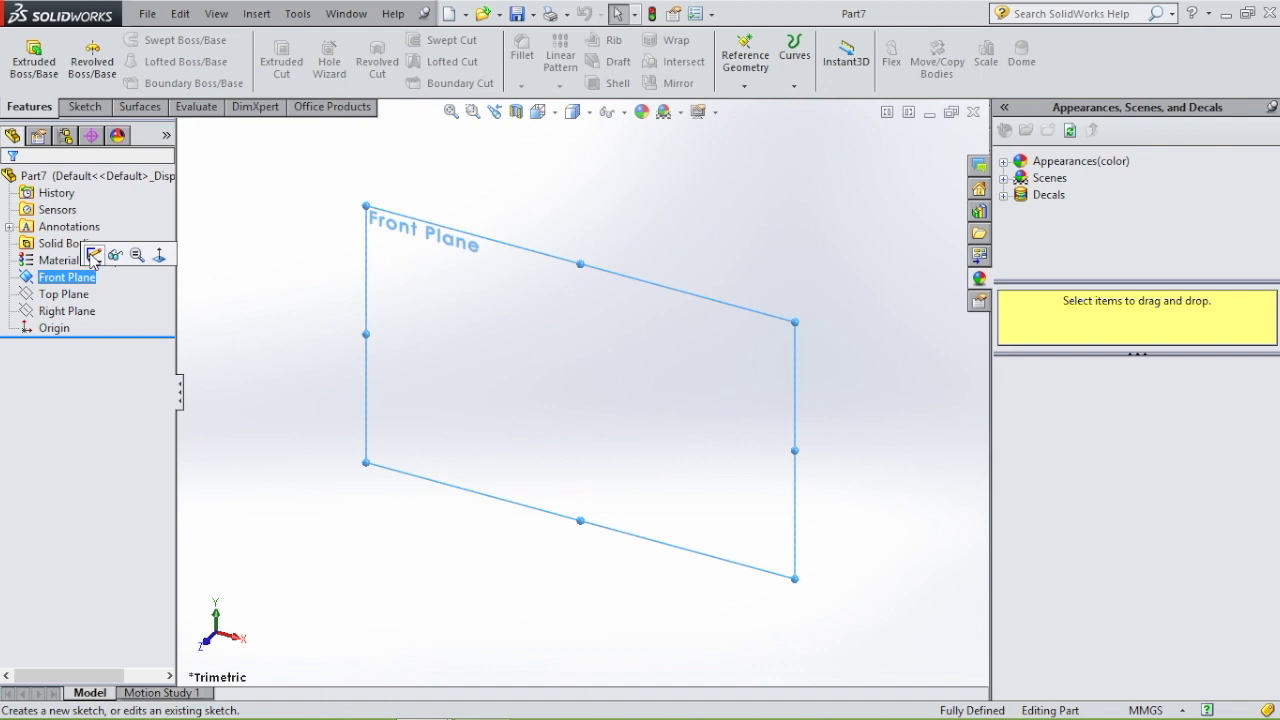
{"action": "left_click", "coordinate": [90, 252]}
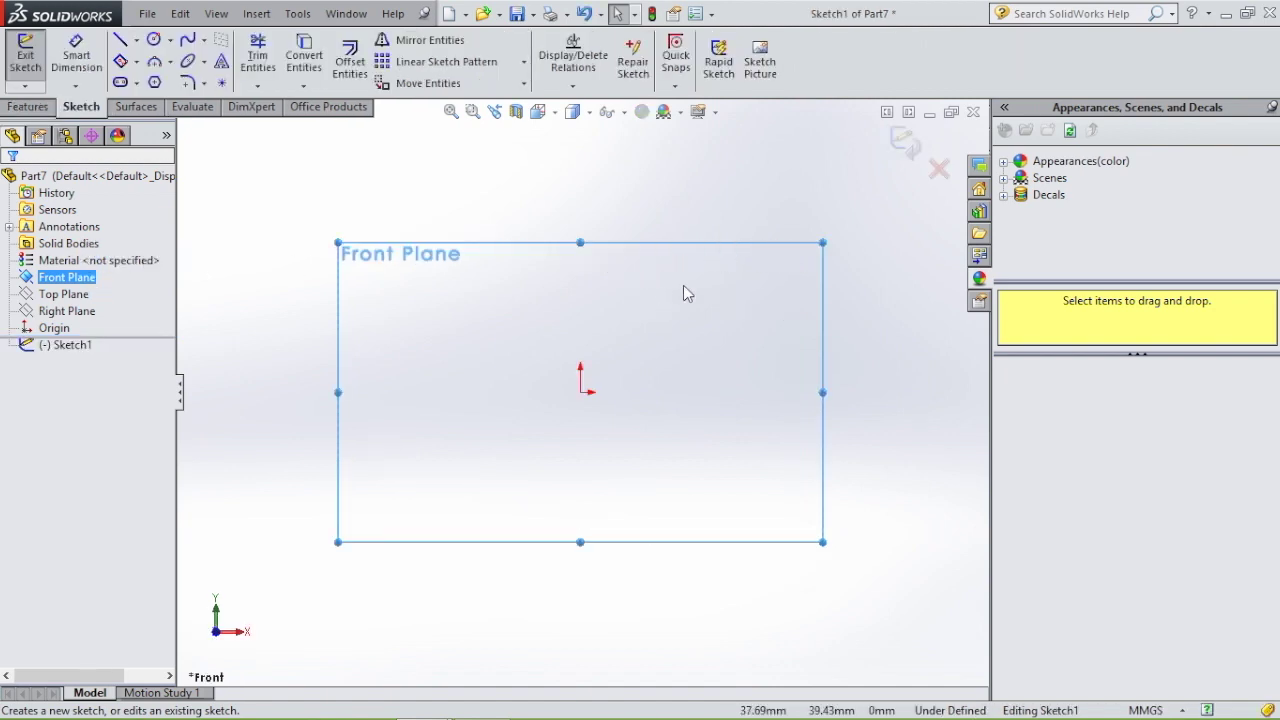
Sketch two centerlines from the origin, one vertical about 47 mm long and one horizontal about 77 mm long
{"action": "left_click", "coordinate": [136, 41]}
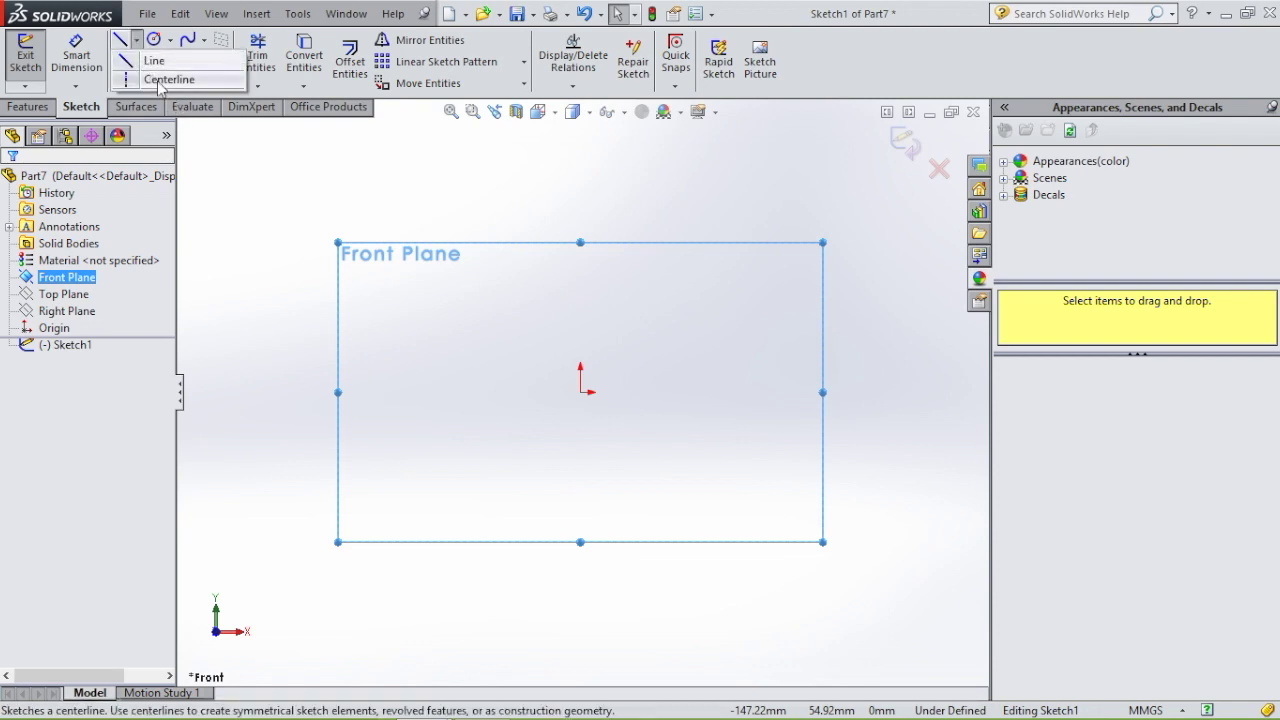
{"action": "left_click", "coordinate": [160, 81]}
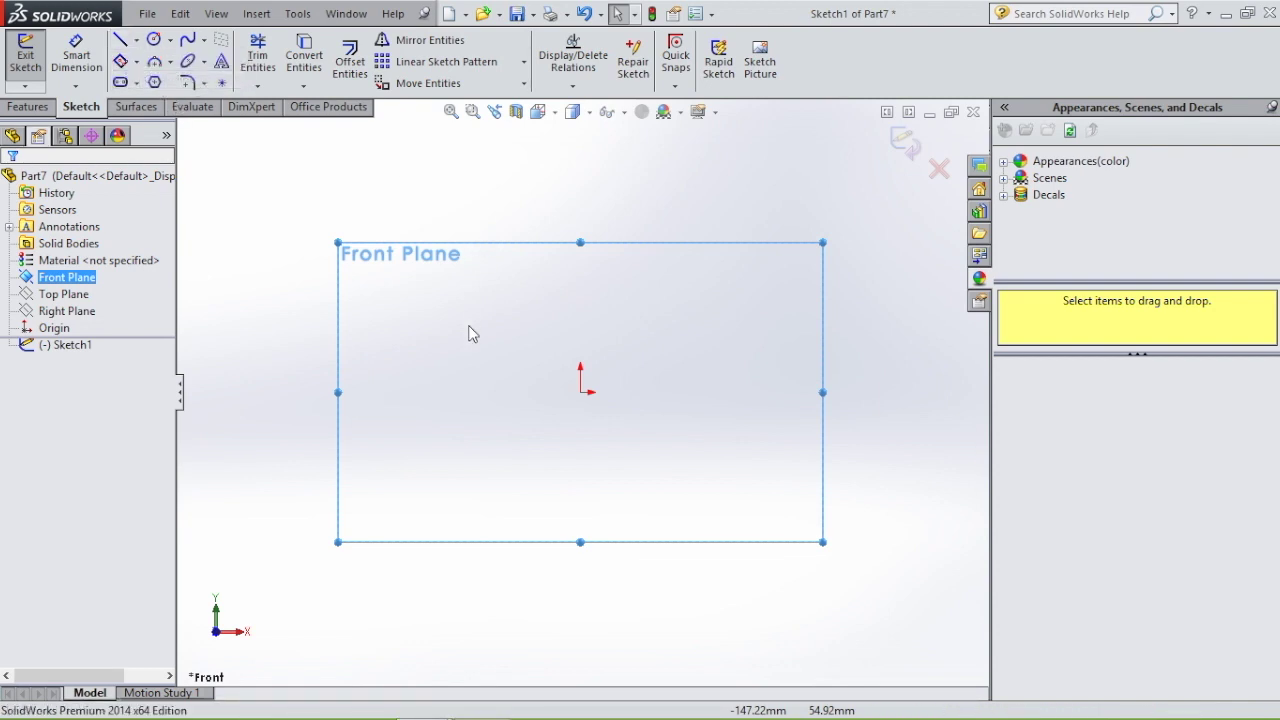
{"action": "left_click", "coordinate": [581, 391]}
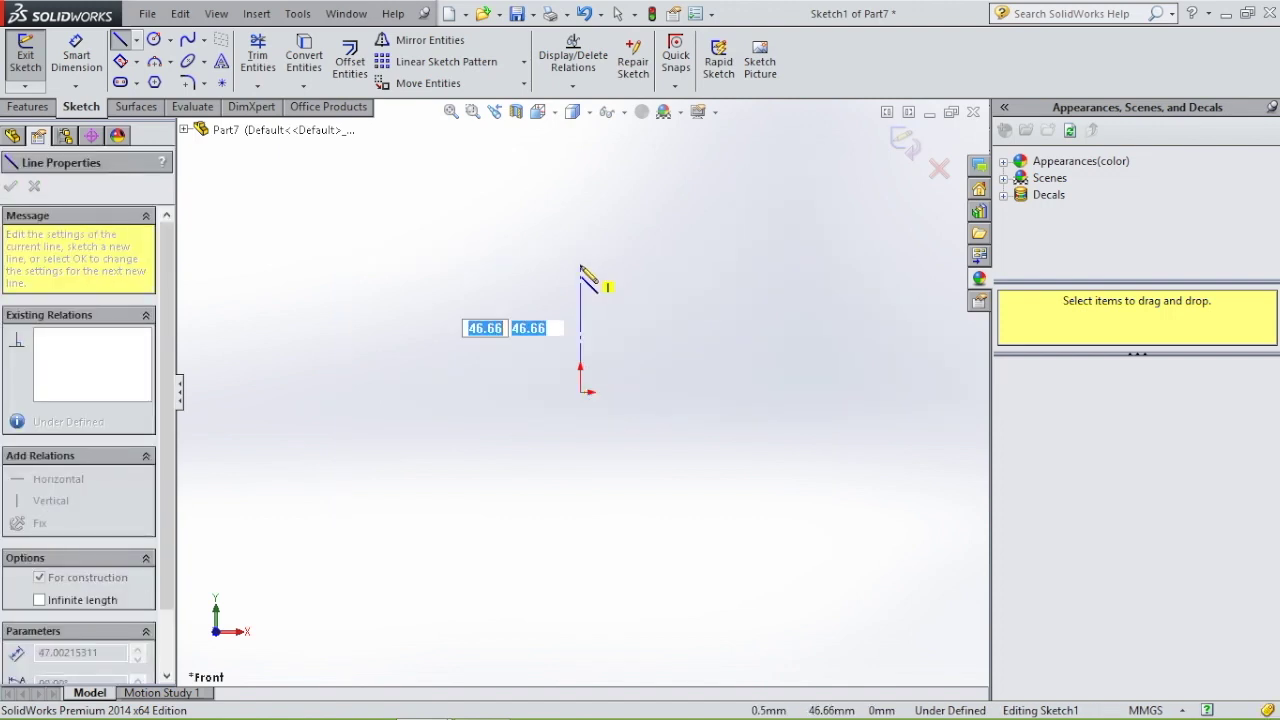
{"action": "left_click", "coordinate": [581, 266]}
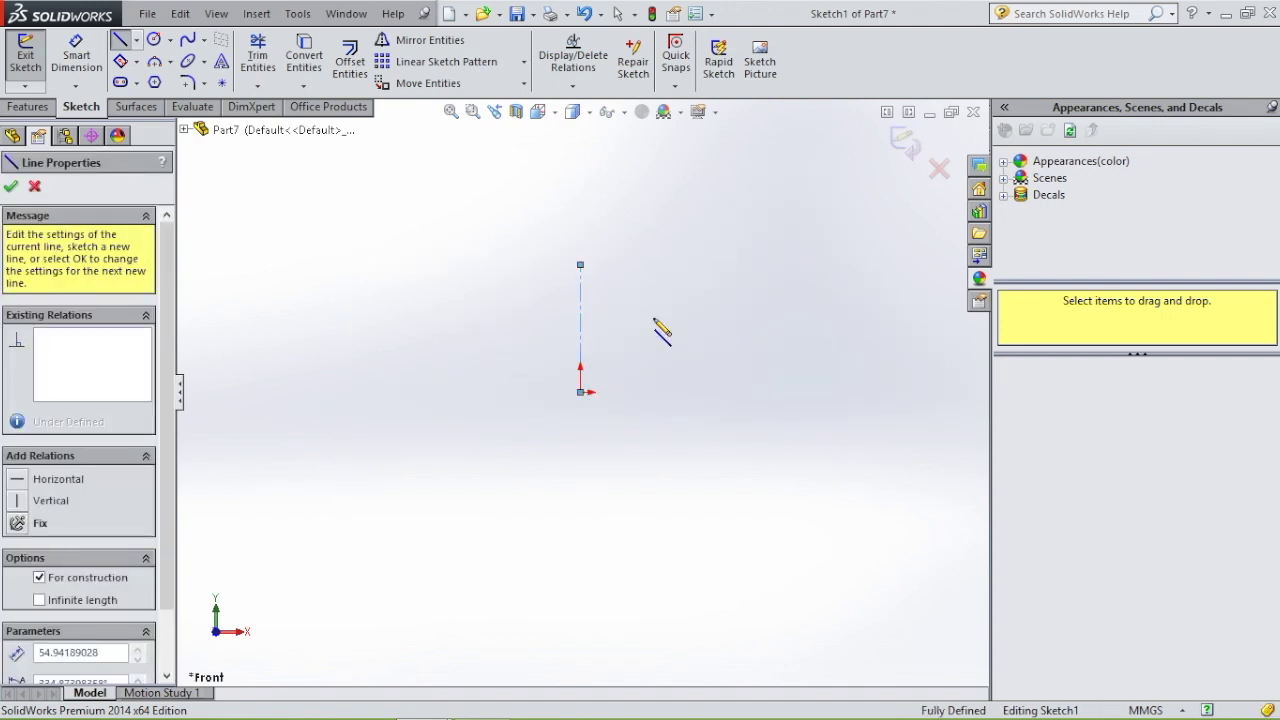
{"action": "key", "text": "Escape"}
{"action": "left_click", "coordinate": [137, 40]}
{"action": "left_click", "coordinate": [175, 80]}
{"action": "left_click", "coordinate": [581, 393]}
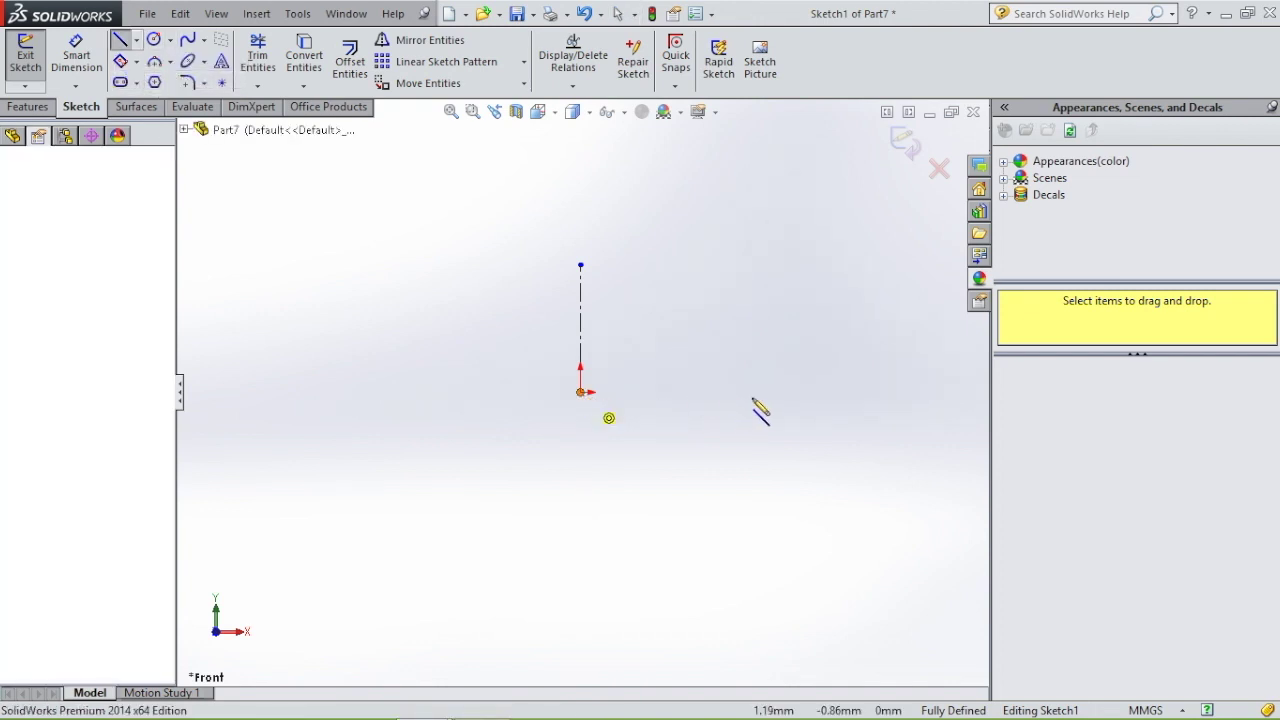
{"action": "left_click", "coordinate": [790, 393]}
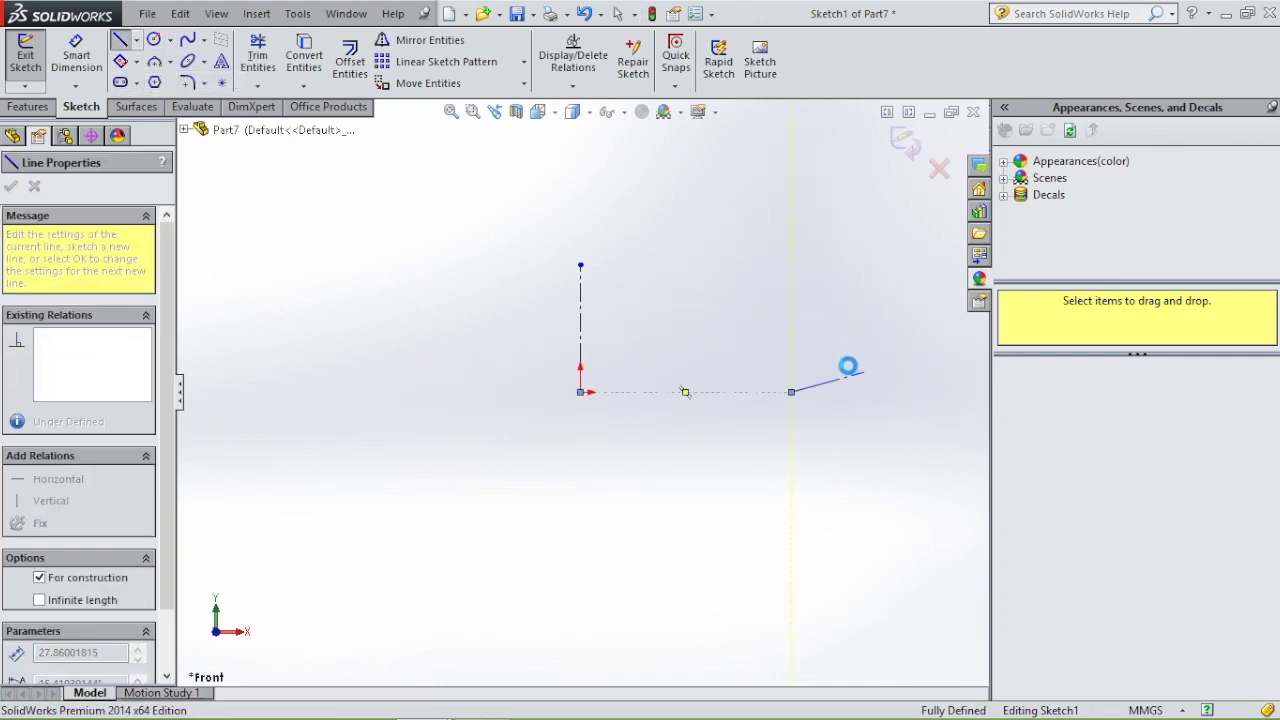
{"action": "key", "text": "Escape"}
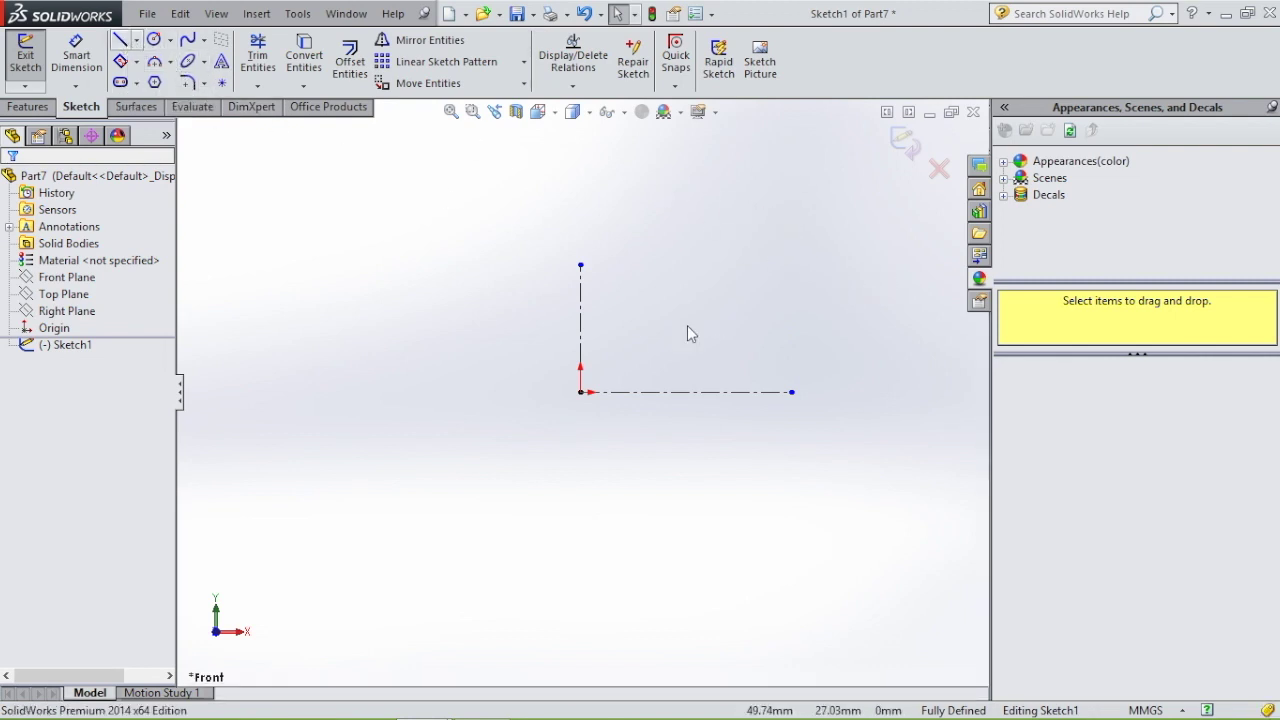
Sketch a horizontal line from the vertical centerline's upper end, continuing with a vertical line down to the horizontal centerline's outer end
{"action": "left_click", "coordinate": [120, 39]}
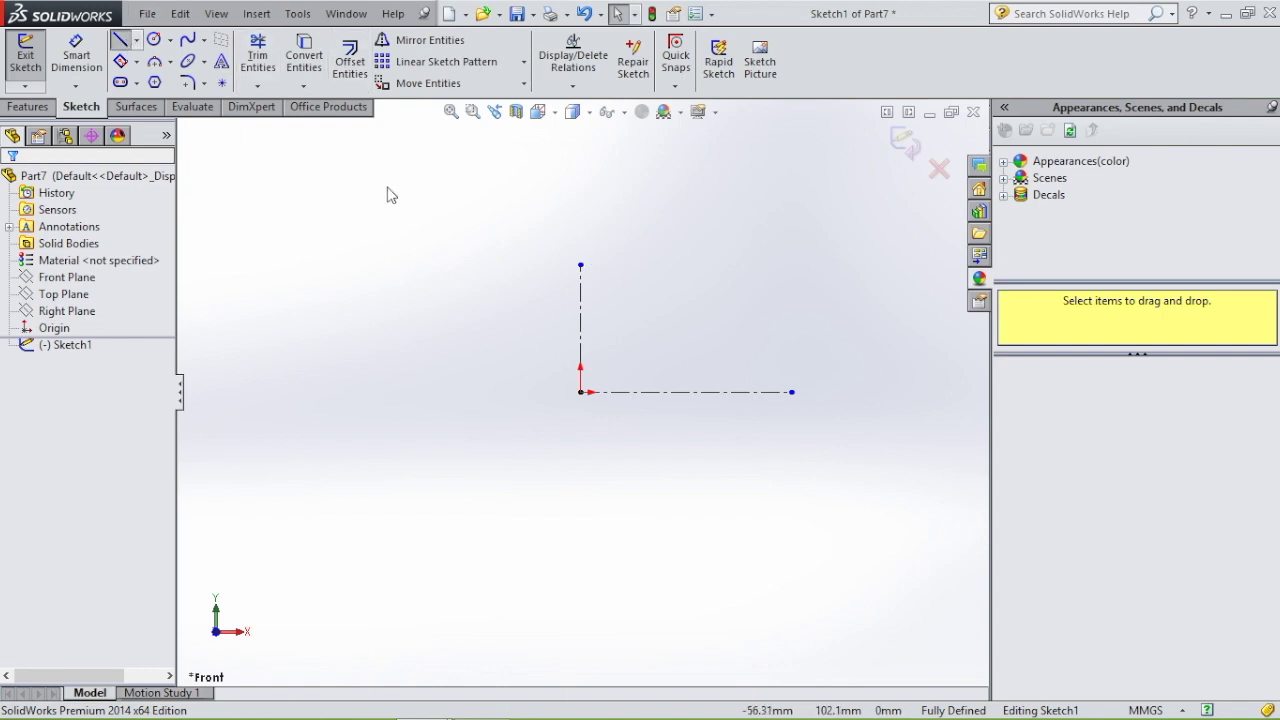
{"action": "left_click", "coordinate": [580, 265]}
{"action": "left_click", "coordinate": [790, 259]}
{"action": "left_click", "coordinate": [791, 266]}
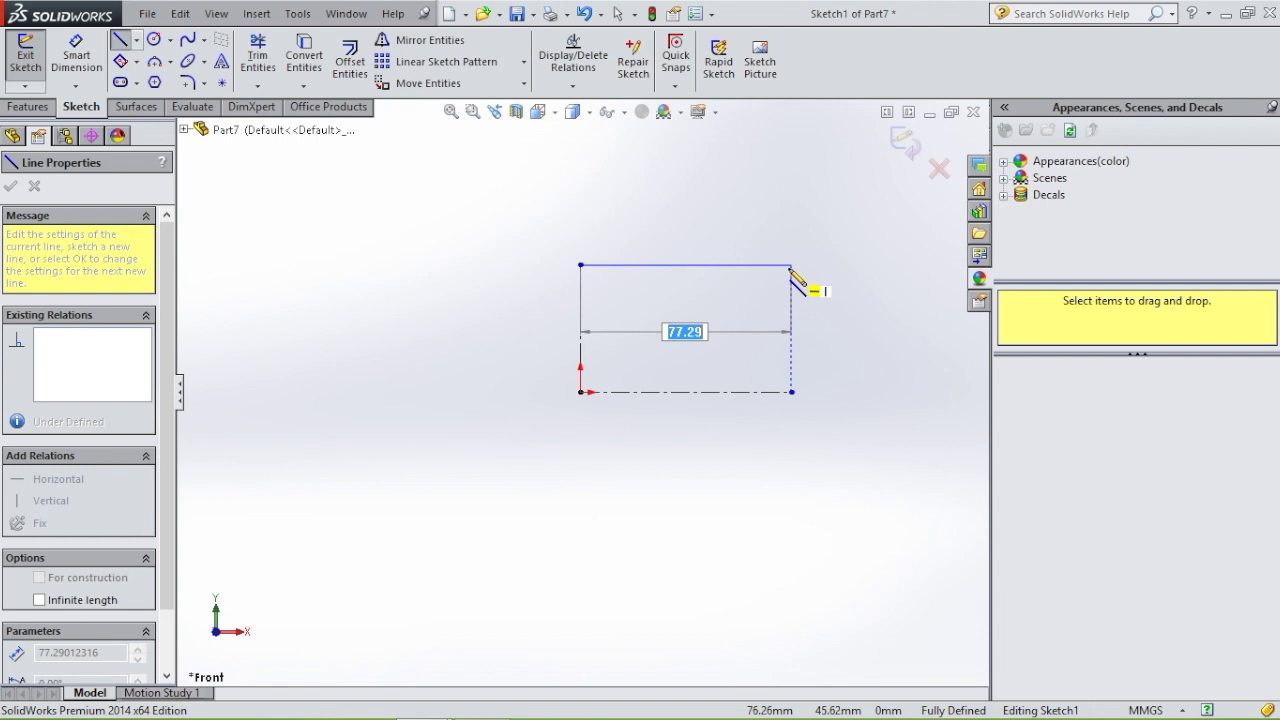
{"action": "left_click", "coordinate": [791, 392]}
{"action": "key", "text": "Escape"}
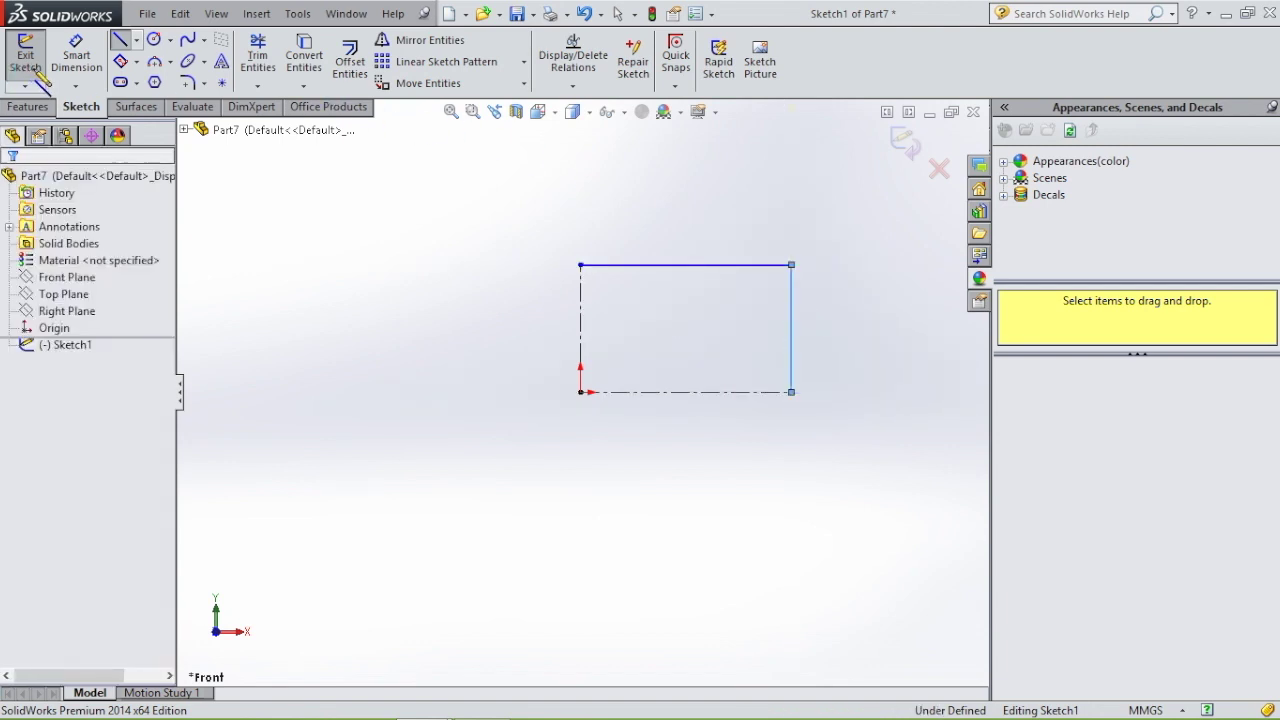
Dimension the upper horizontal line to 20.50 mm
{"action": "left_click", "coordinate": [75, 55]}
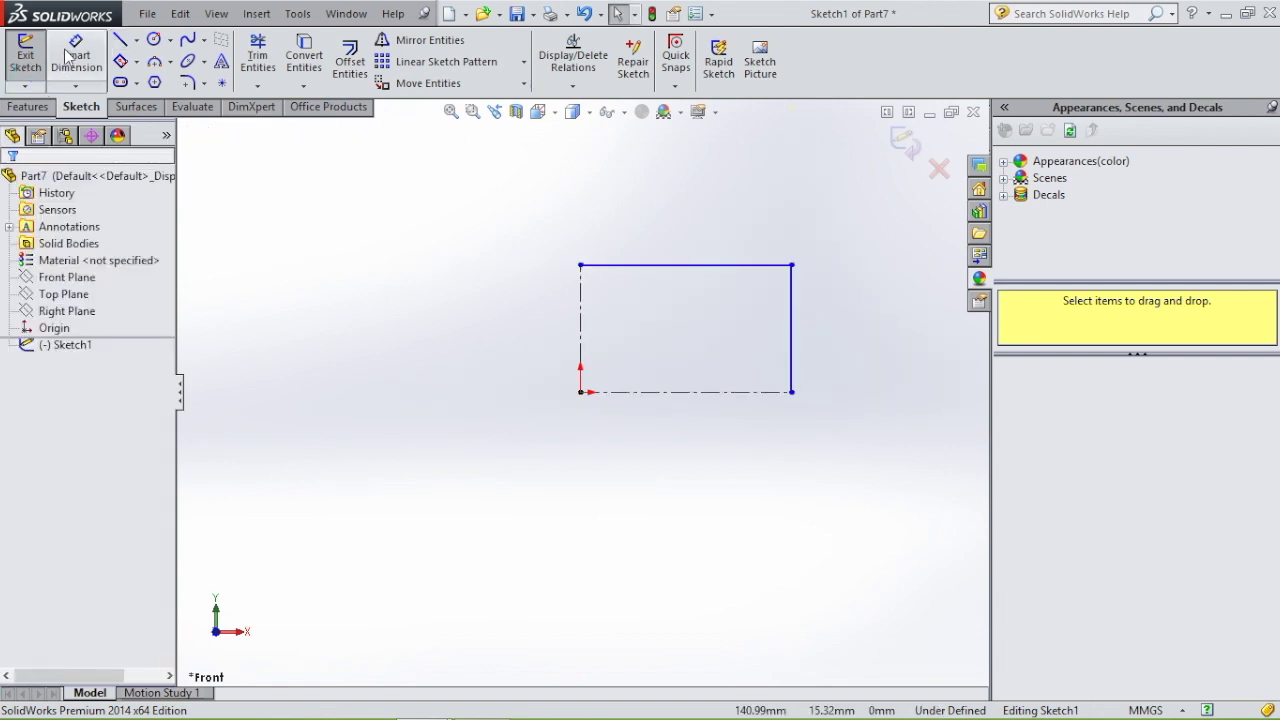
{"action": "left_click", "coordinate": [709, 265]}
{"action": "left_click", "coordinate": [709, 205]}
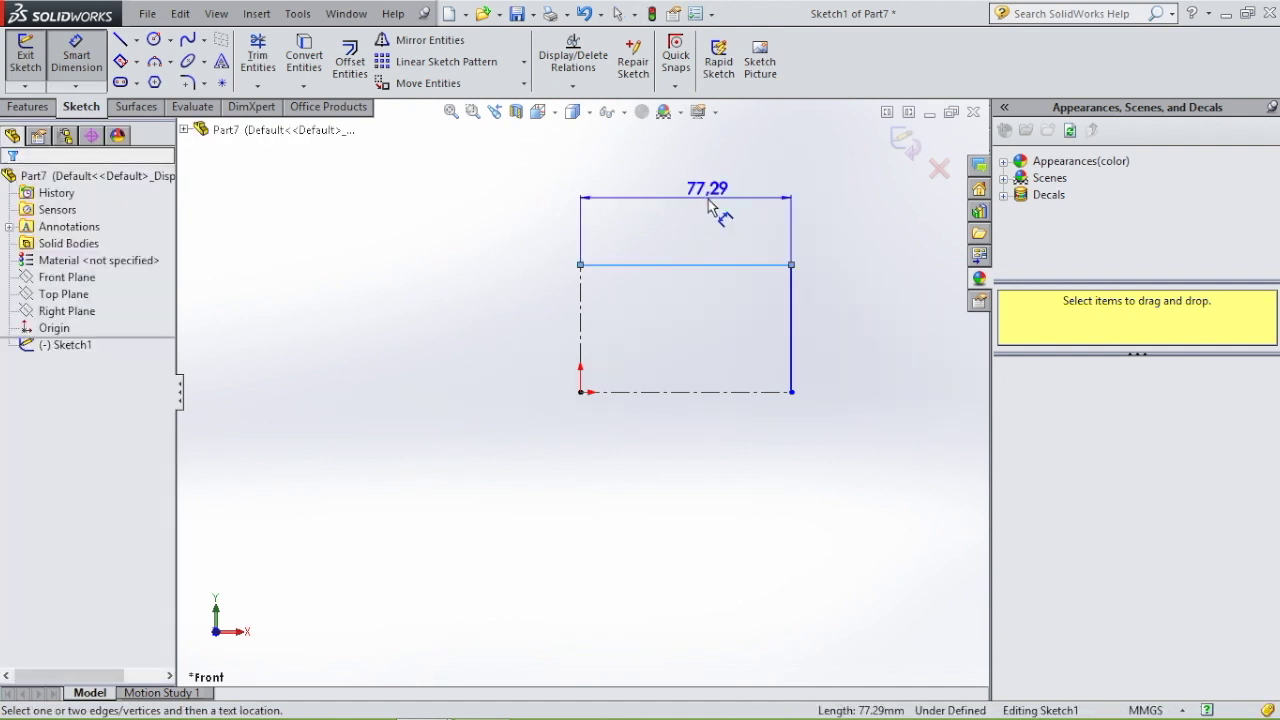
{"action": "type", "text": "2"}
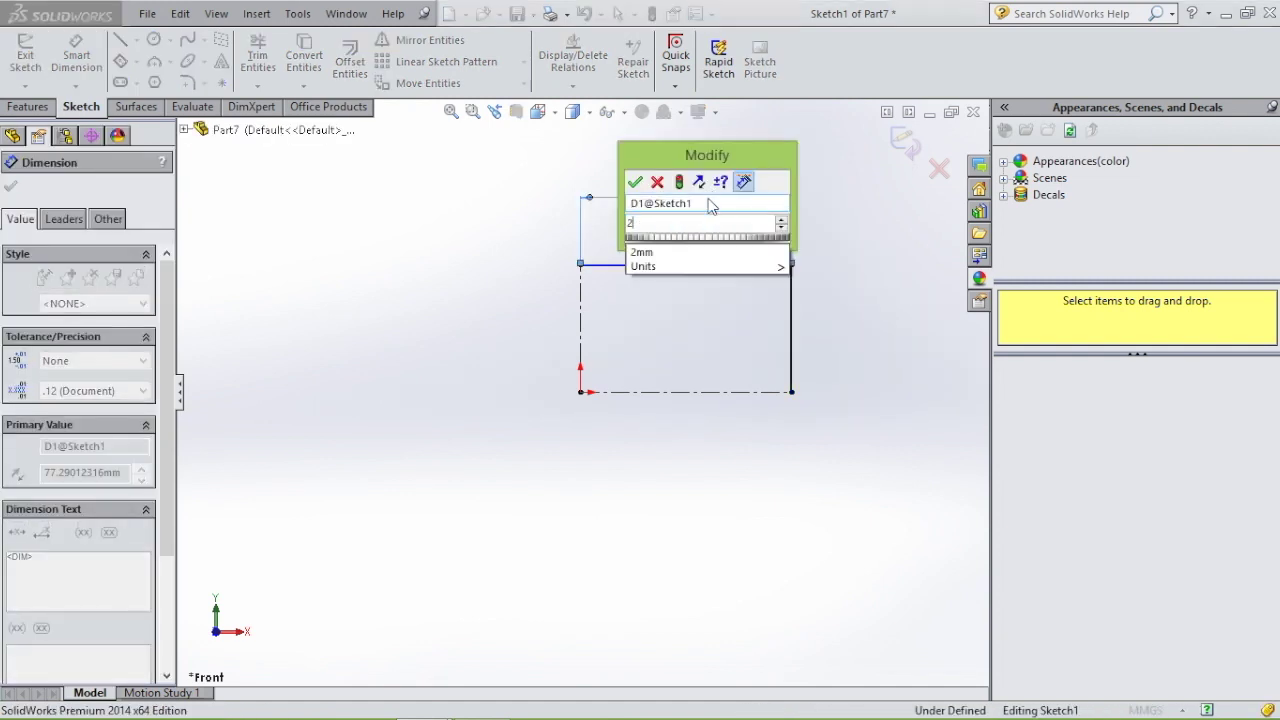
{"action": "type", "text": "0.50"}
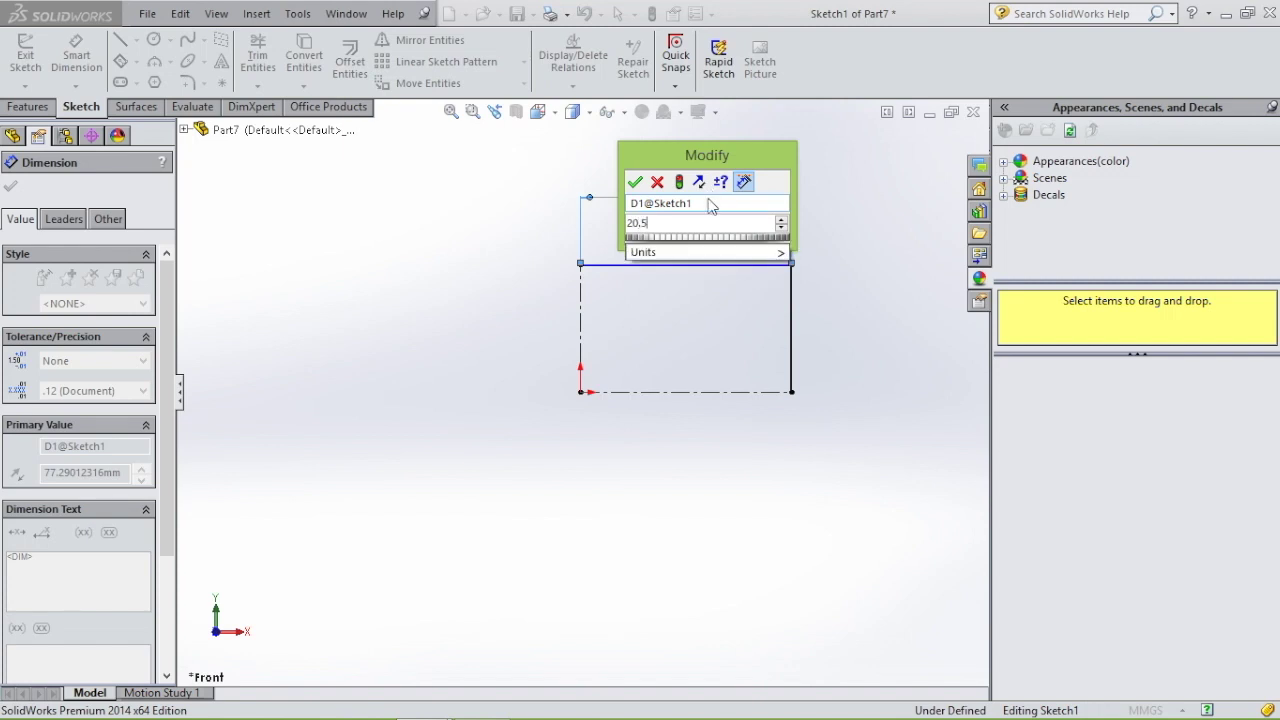
{"action": "key", "text": "Return"}
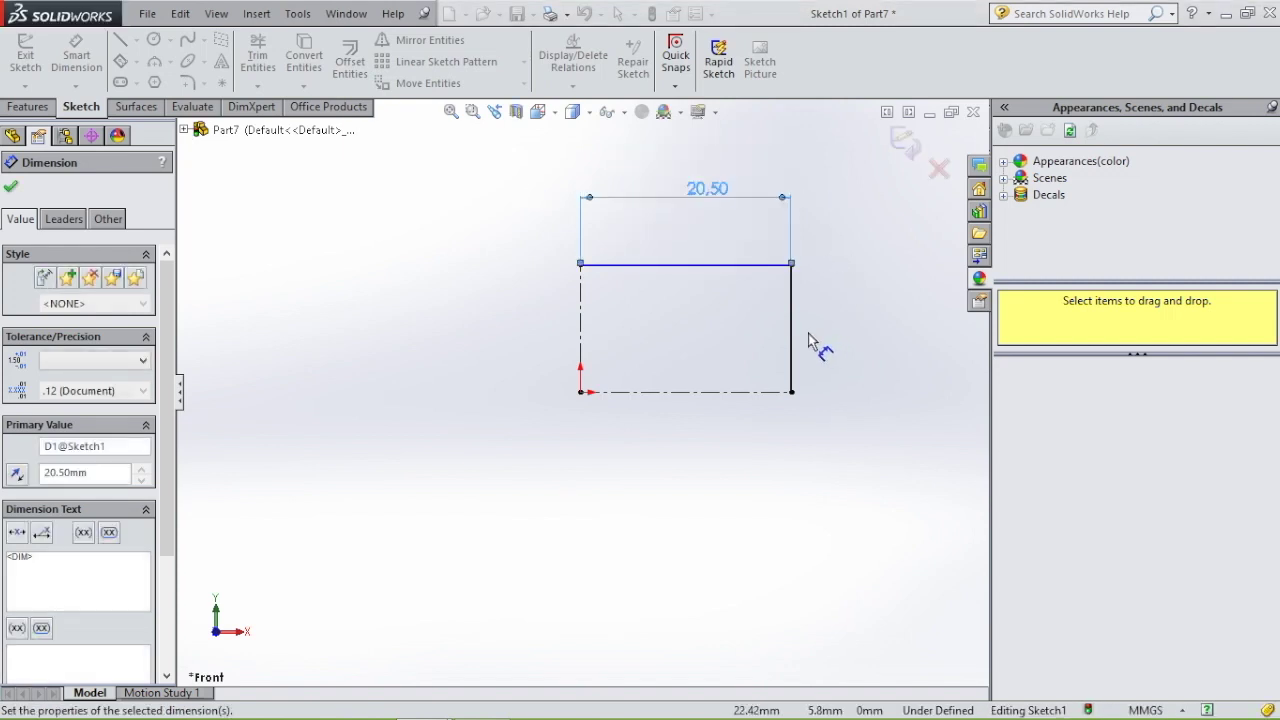
Dimension the vertical solid line to 14.50 mm
{"action": "left_click", "coordinate": [874, 340]}
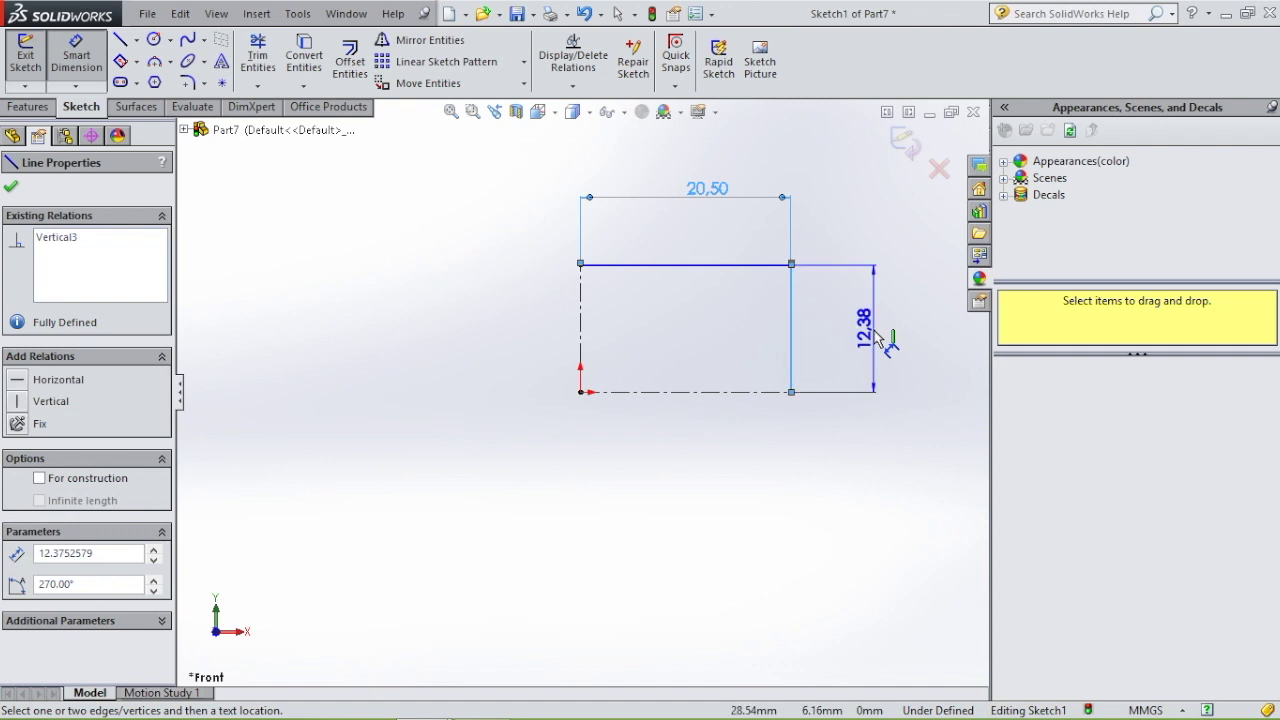
{"action": "left_click", "coordinate": [874, 340]}
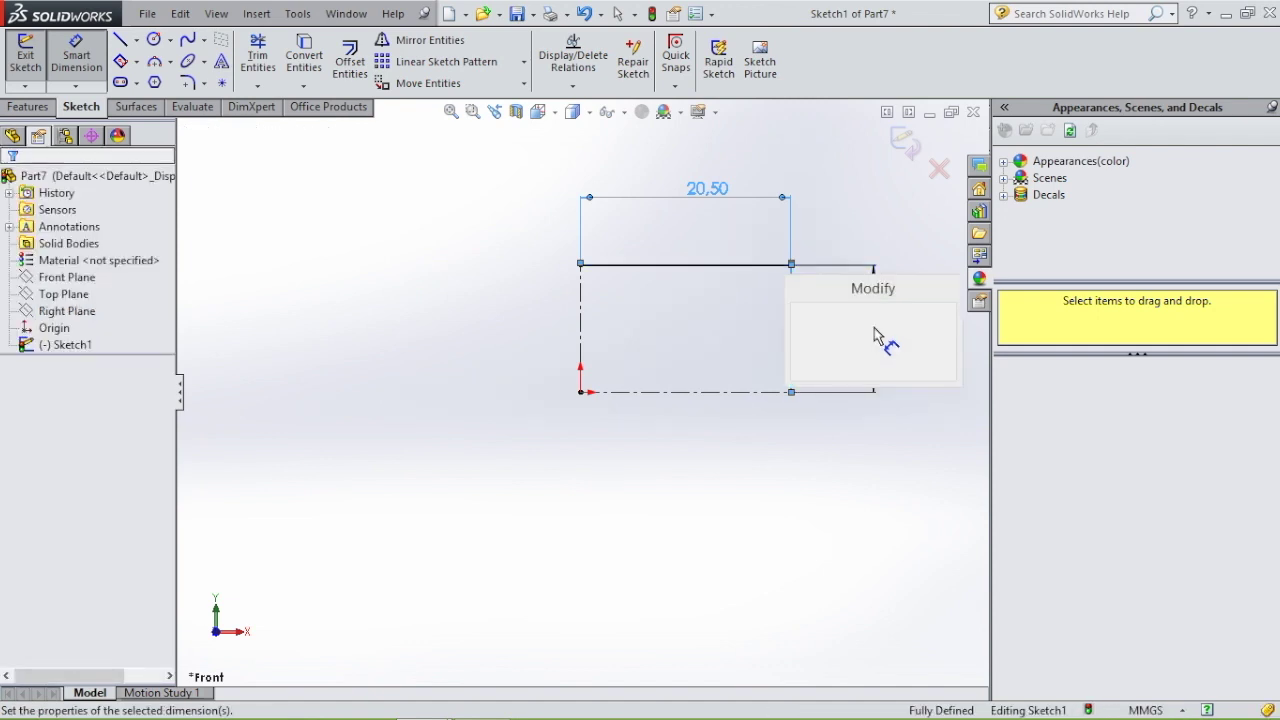
{"action": "type", "text": "14.5"}
{"action": "key", "text": "Return"}
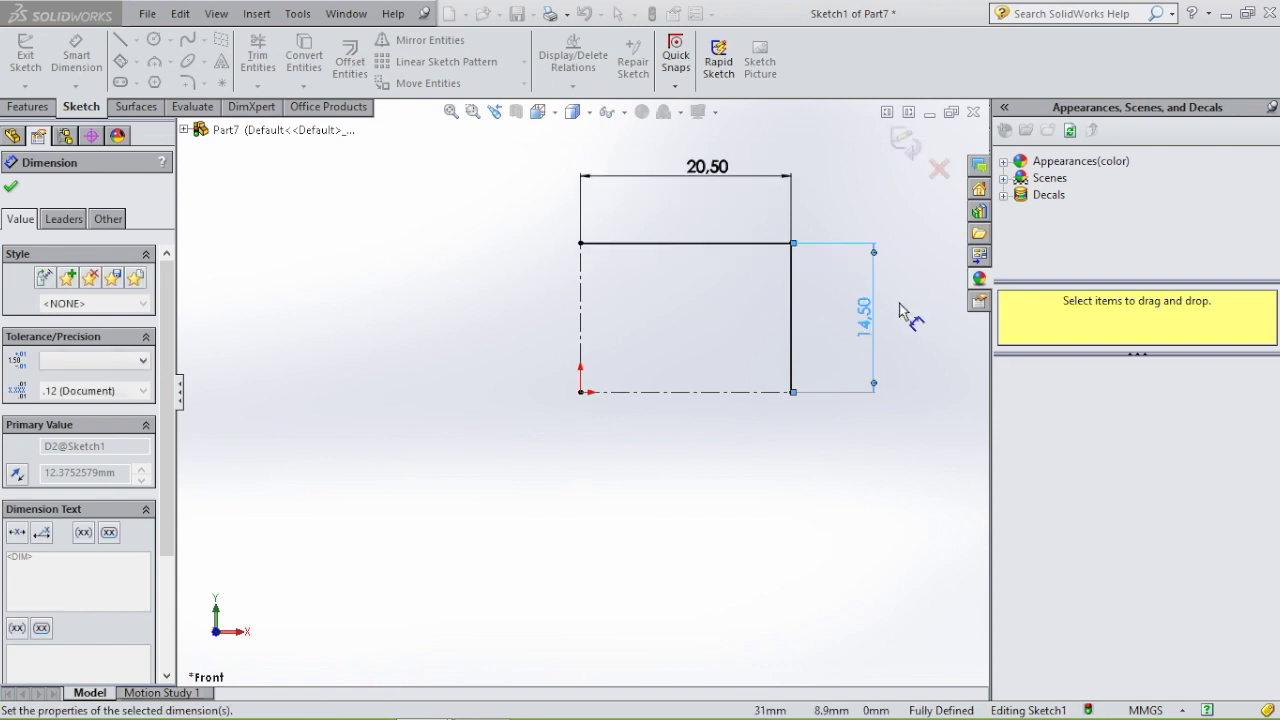
{"action": "key", "text": "Escape"}
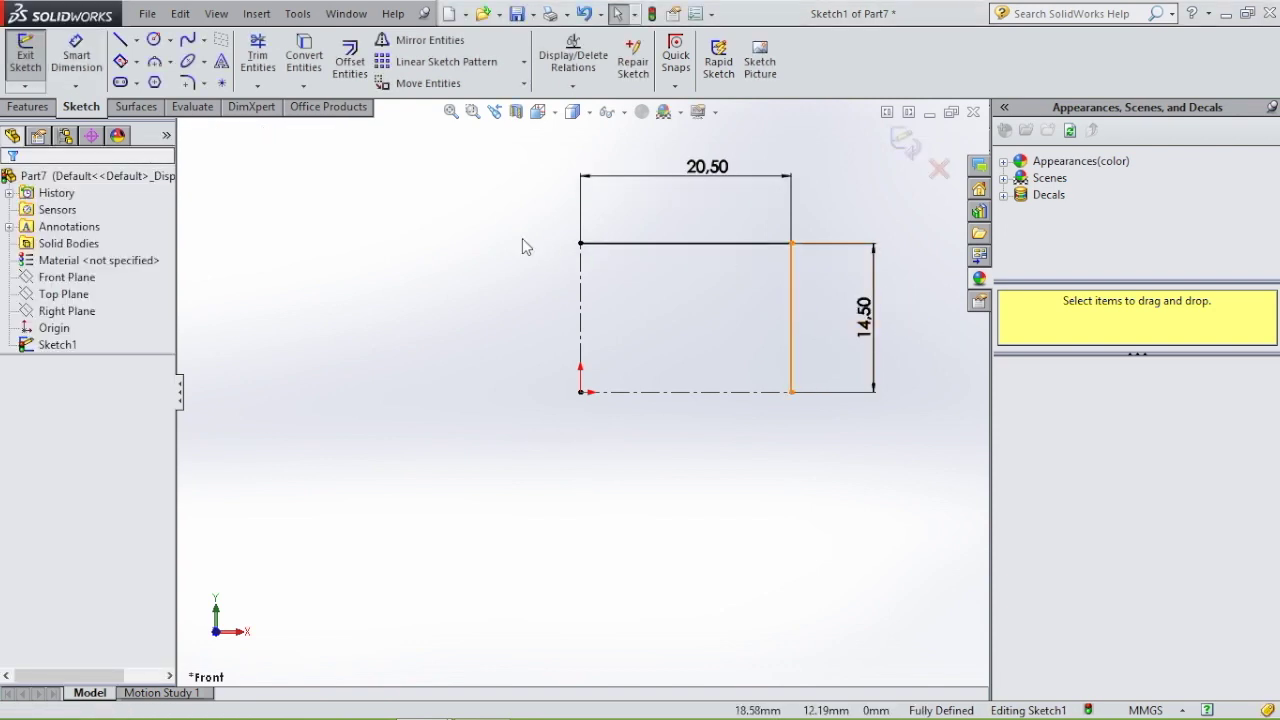
Round the corner between the horizontal and vertical solid lines with a 4 mm sketch fillet
{"action": "left_click", "coordinate": [187, 84]}
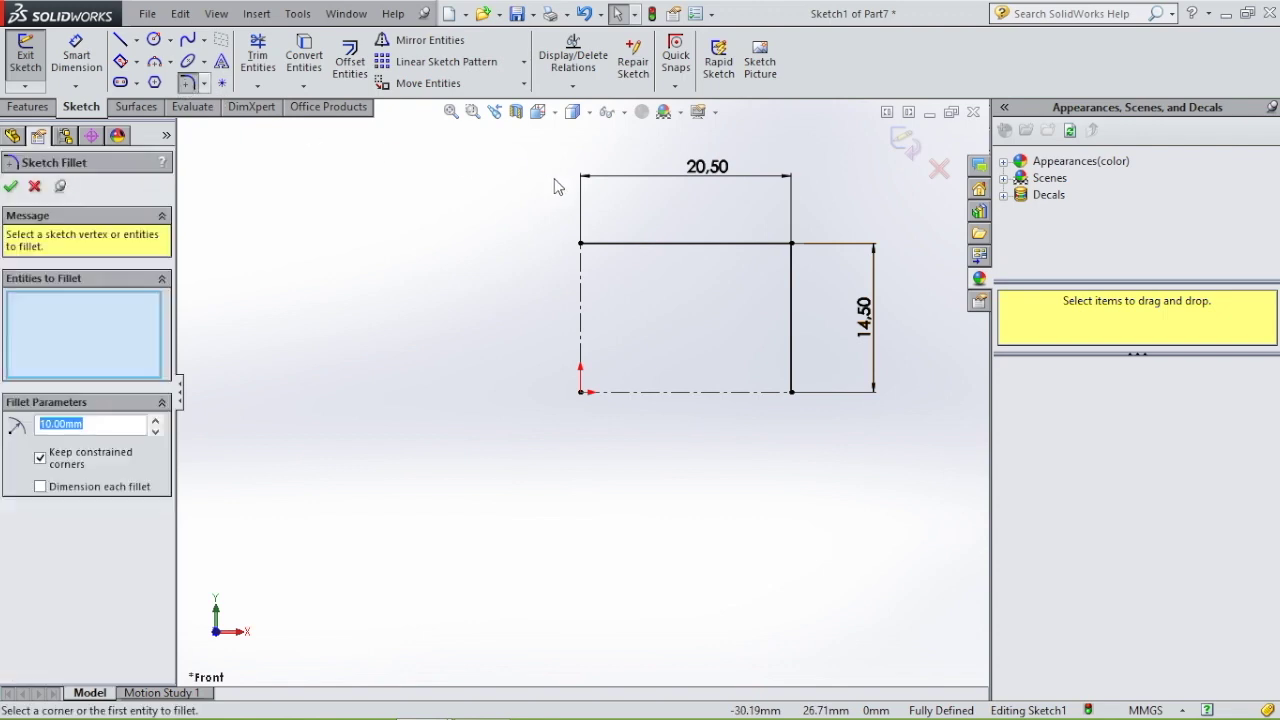
{"action": "left_click", "coordinate": [770, 244]}
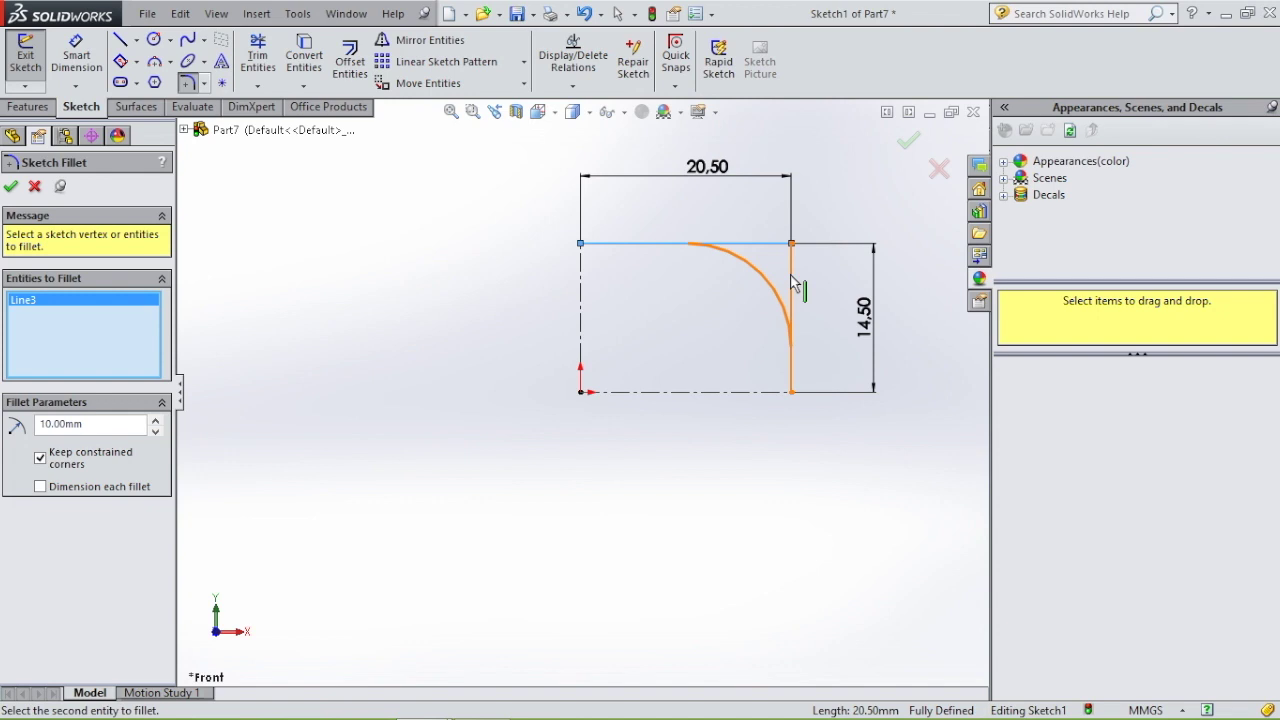
{"action": "left_click", "coordinate": [793, 284]}
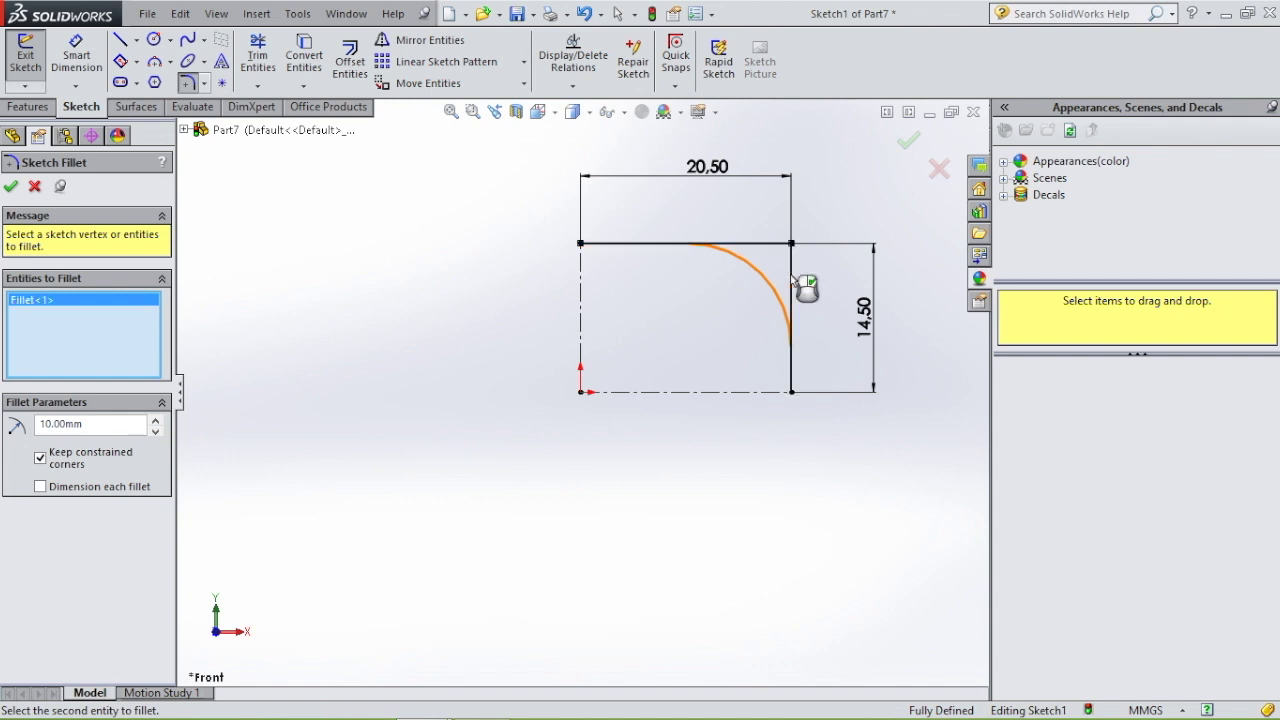
{"action": "left_click_drag", "start_coordinate": [113, 429], "coordinate": [30, 426]}
{"action": "type", "text": "4"}
{"action": "right_click", "coordinate": [788, 500]}
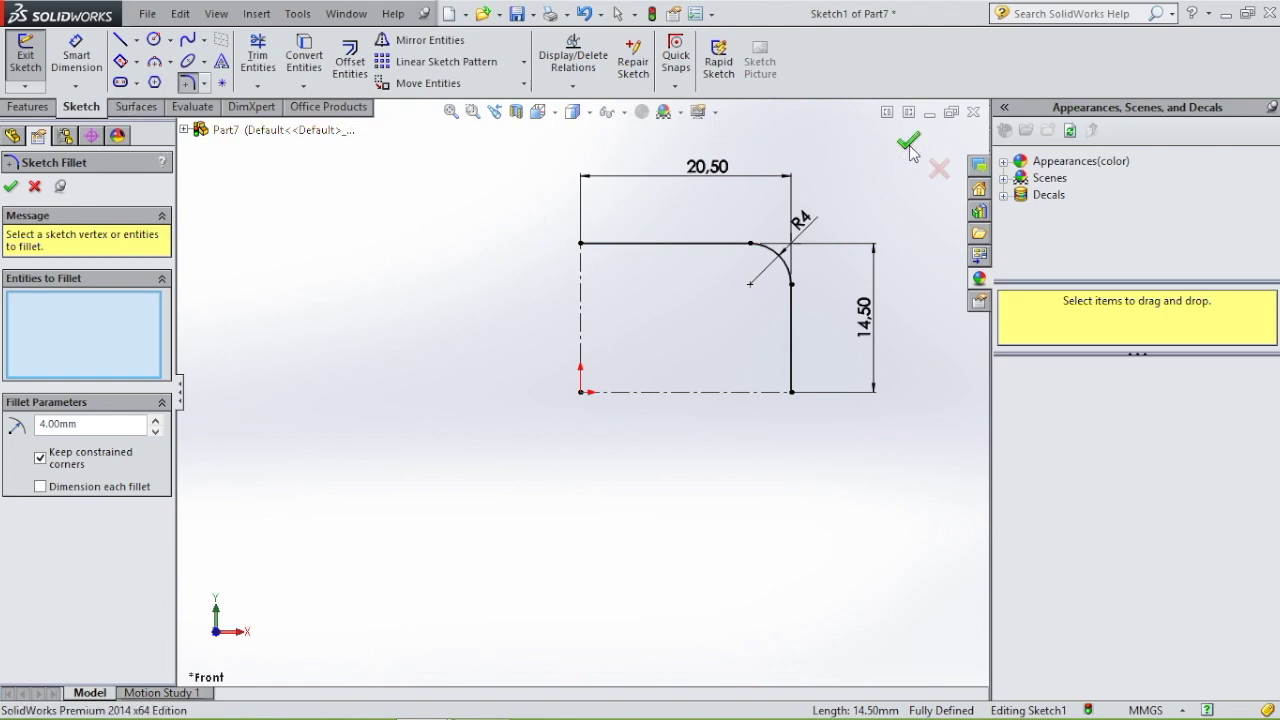
{"action": "left_click", "coordinate": [135, 107]}
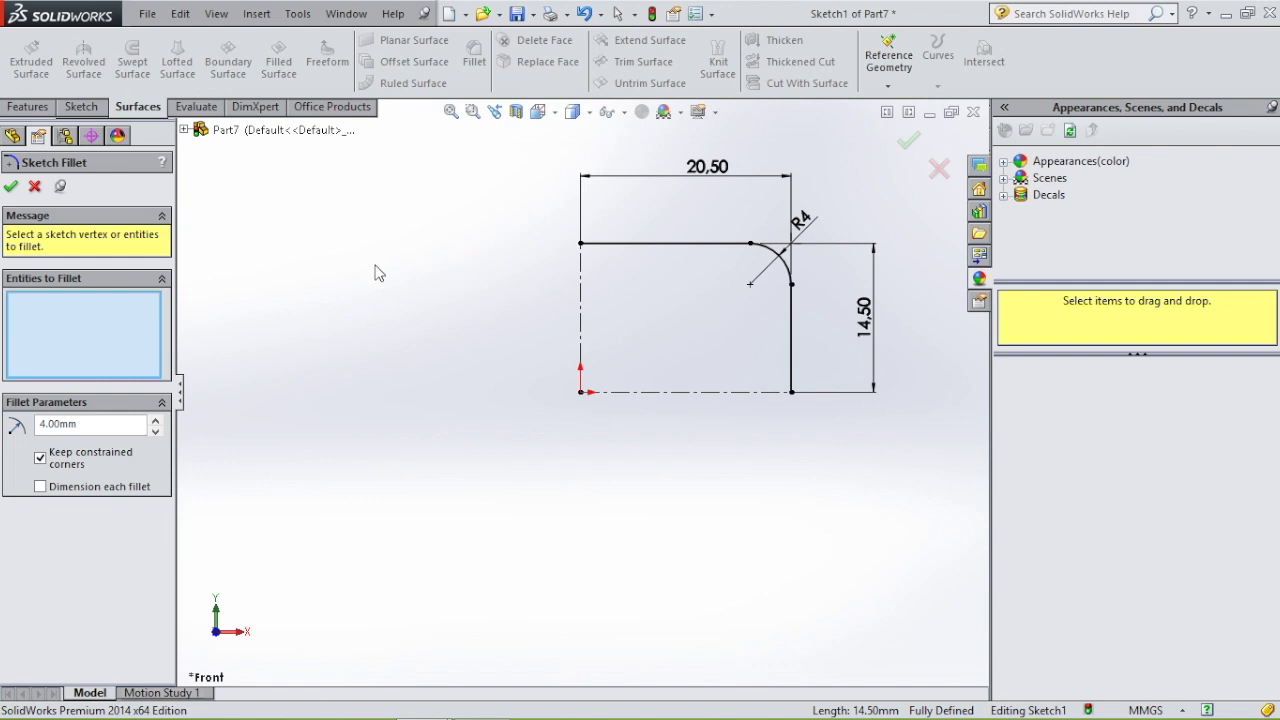
{"action": "left_click", "coordinate": [9, 188]}
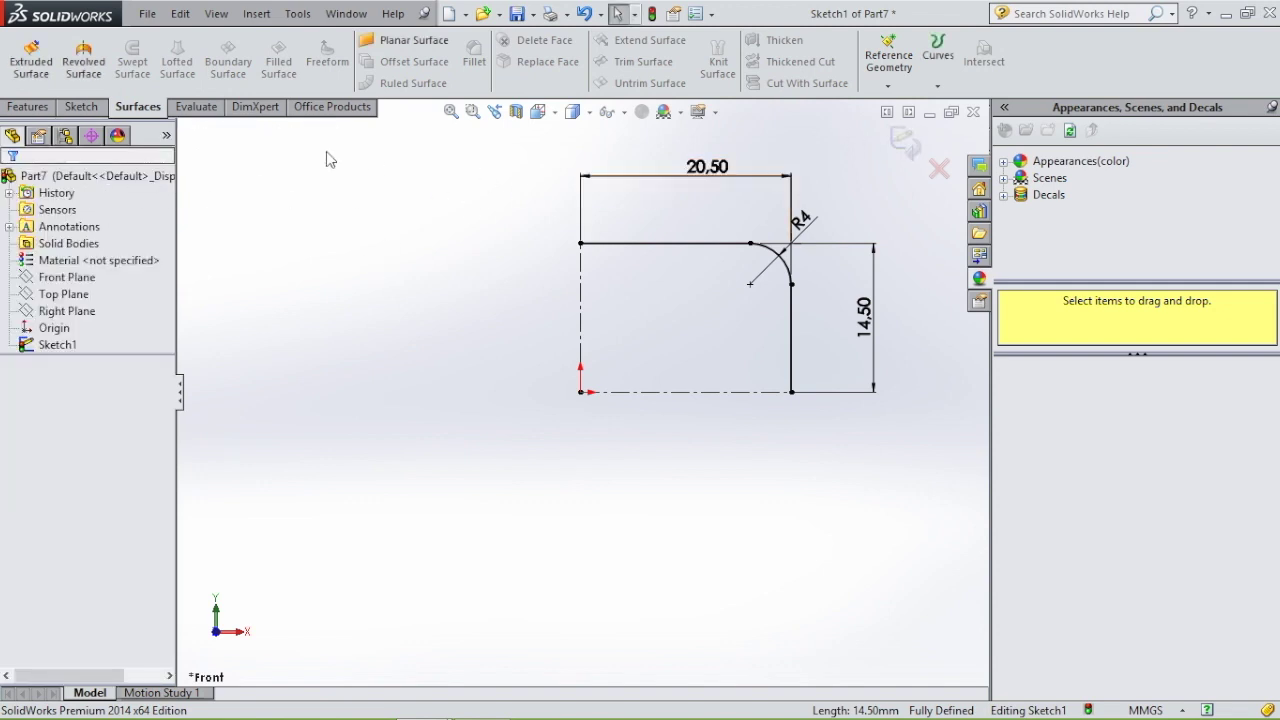
Create a 360-degree revolved surface from the filleted profile about the vertical centerline
{"action": "left_click", "coordinate": [88, 66]}
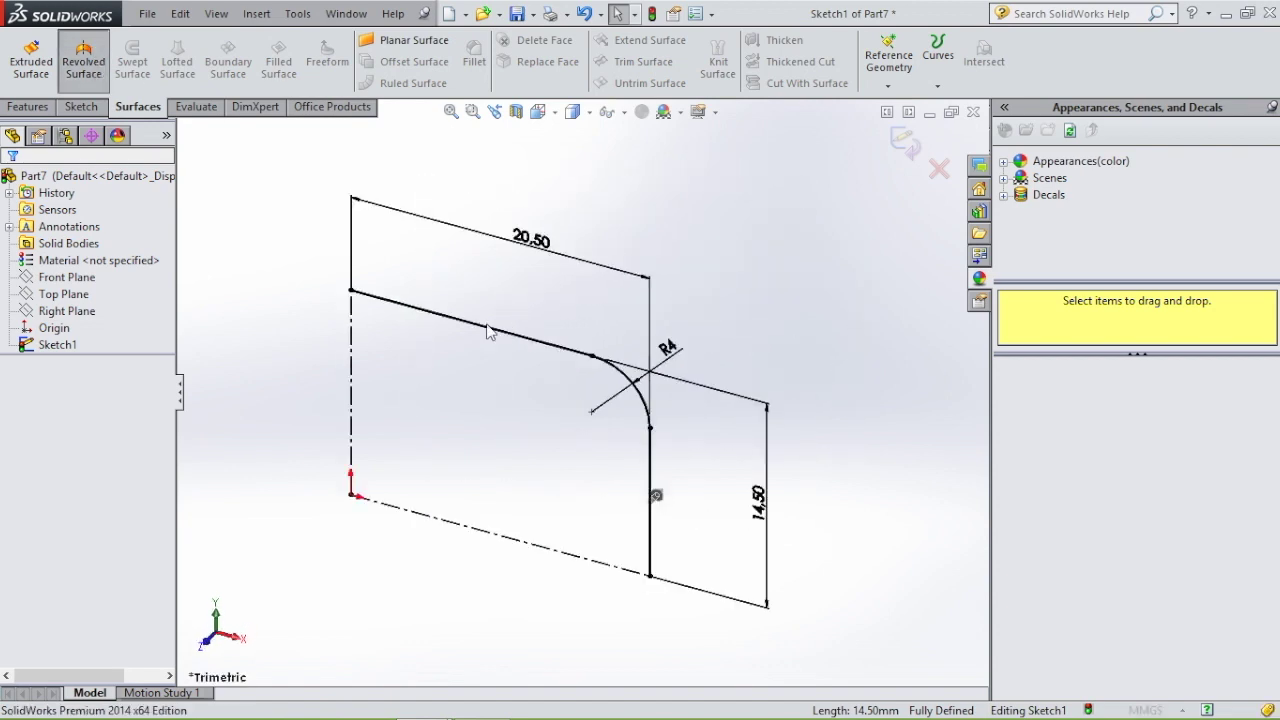
{"action": "left_click", "coordinate": [353, 369]}
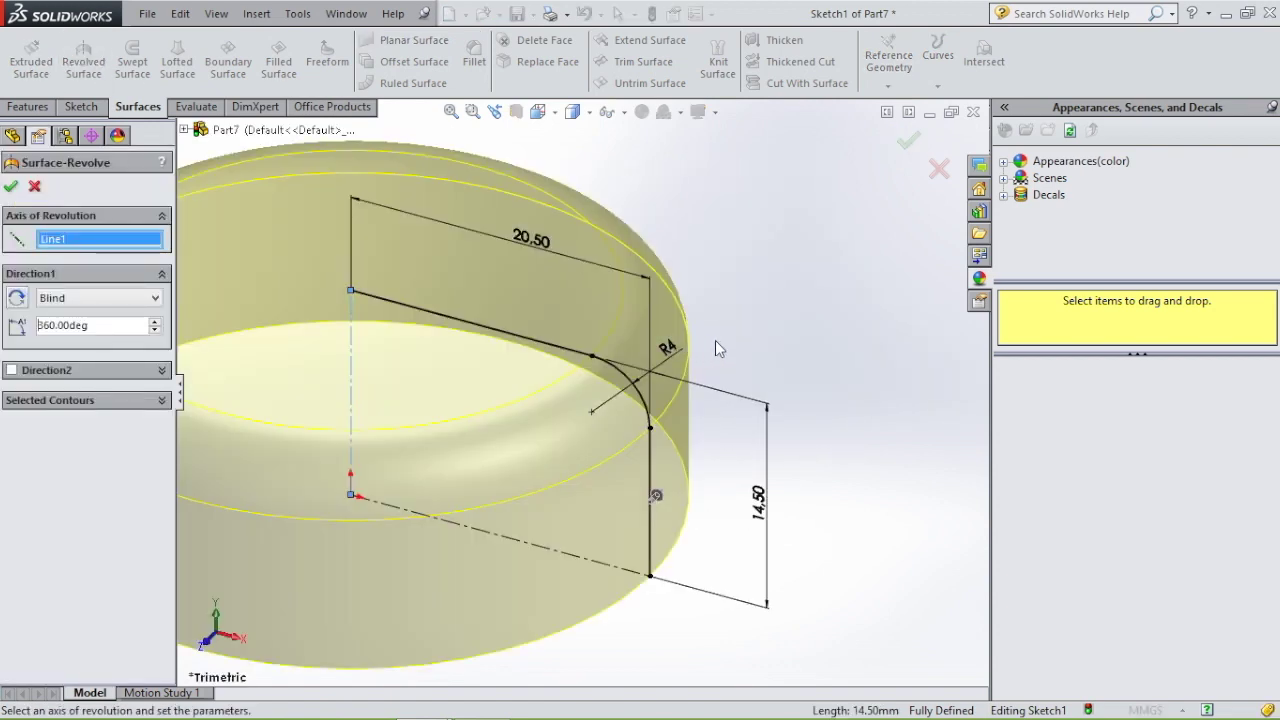
{"action": "scroll", "coordinate": [775, 331], "scroll_direction": "up", "scroll_amount": 3}
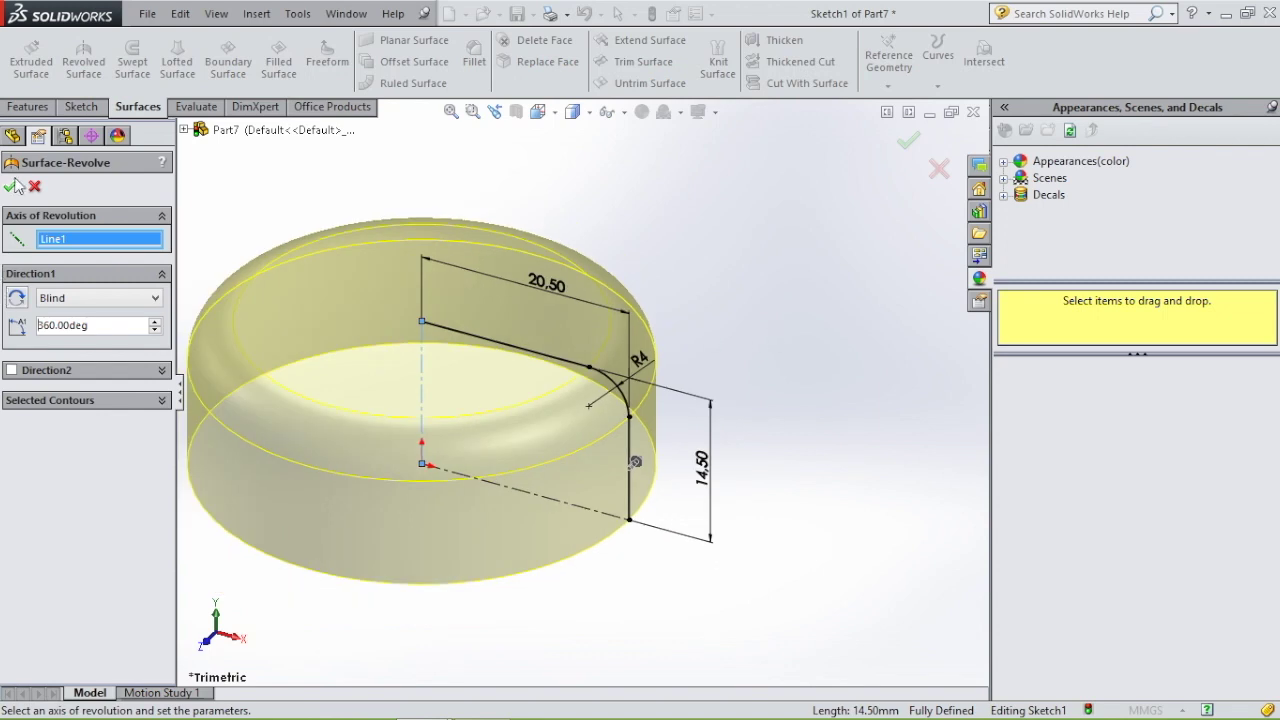
{"action": "left_click", "coordinate": [12, 186]}
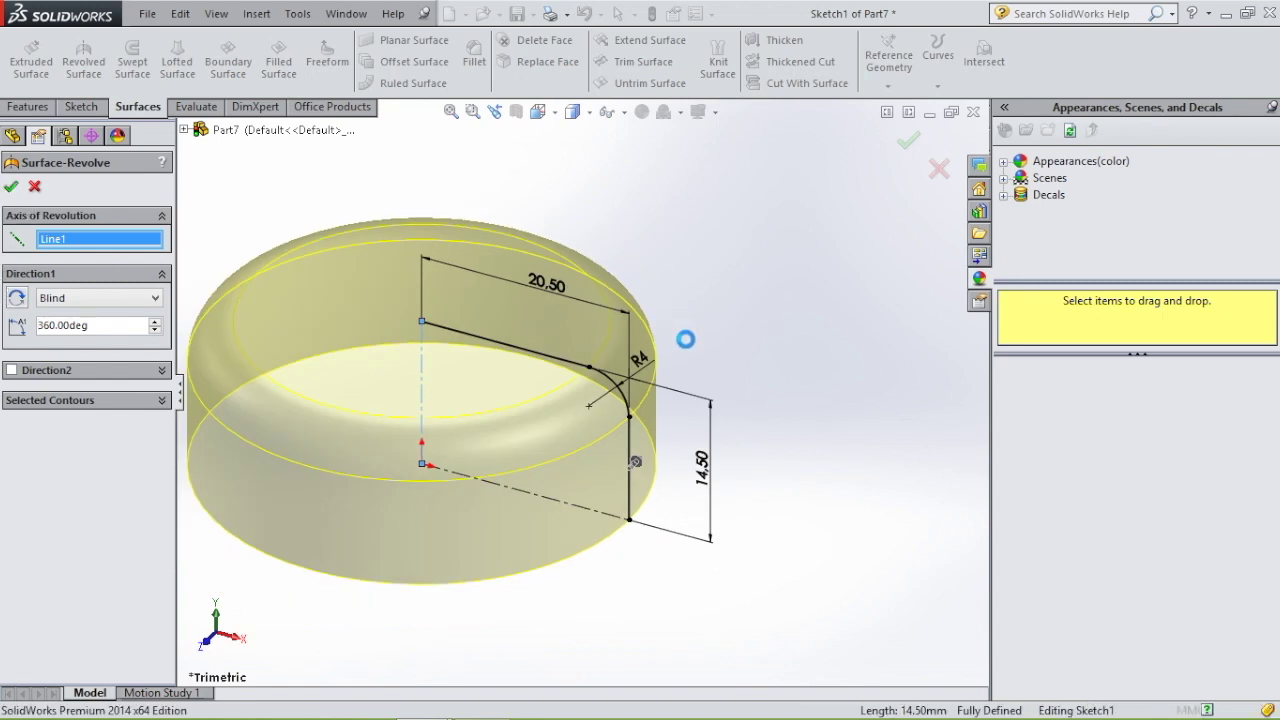
Thicken the revolved surface by 1 mm into a solid cap
{"action": "middle_click_drag", "start_coordinate": [686, 339], "coordinate": [722, 262]}
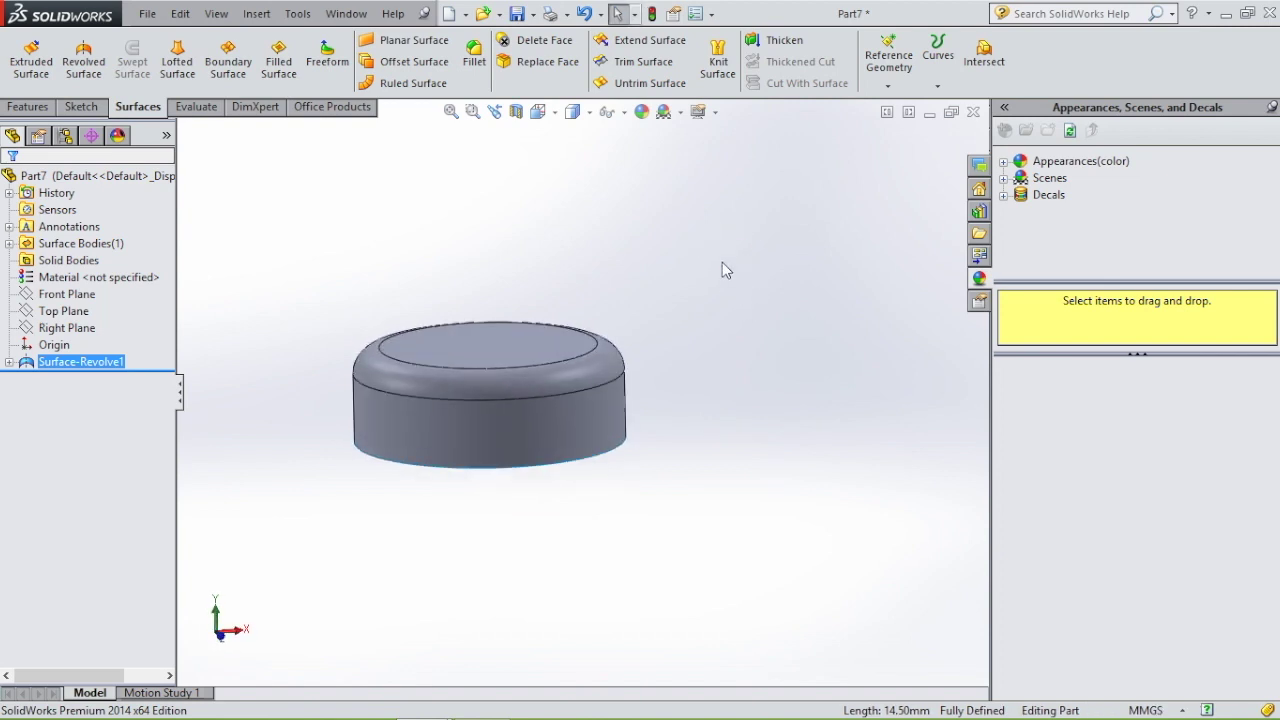
{"action": "left_click", "coordinate": [784, 42]}
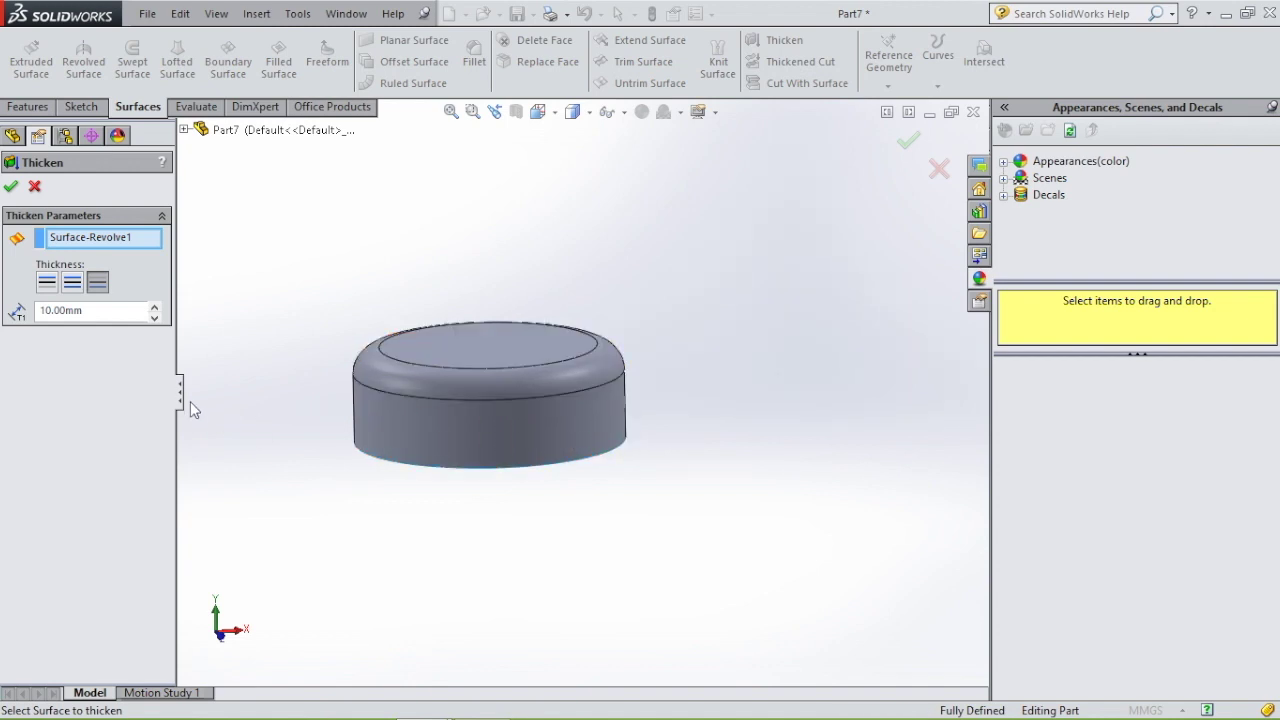
{"action": "double_click", "coordinate": [115, 311]}
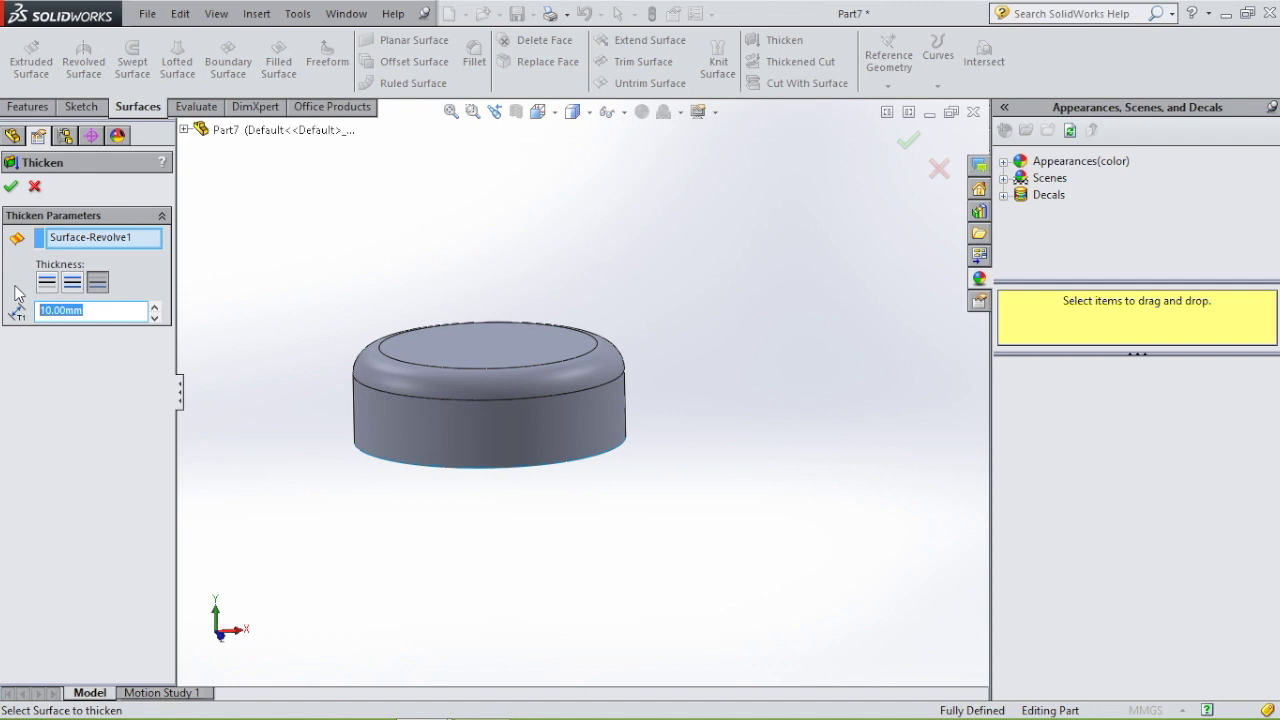
{"action": "type", "text": "1"}
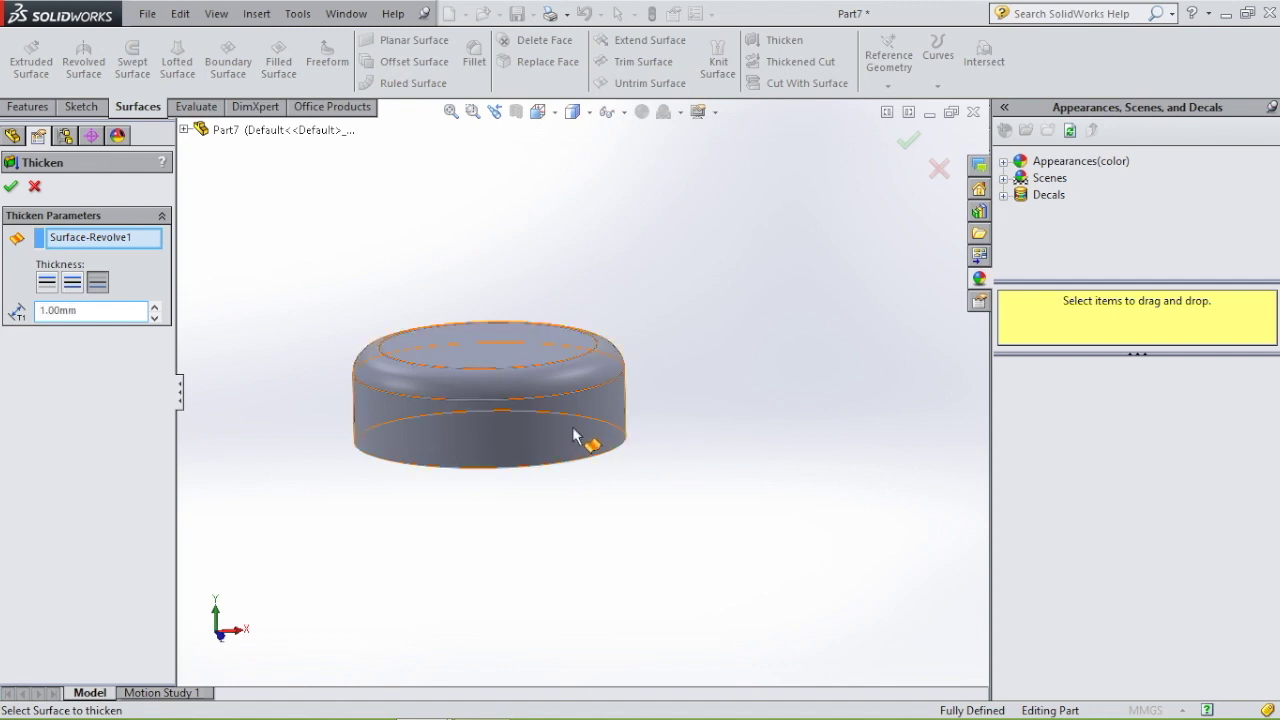
{"action": "middle_click_drag", "start_coordinate": [600, 248], "coordinate": [590, 195]}
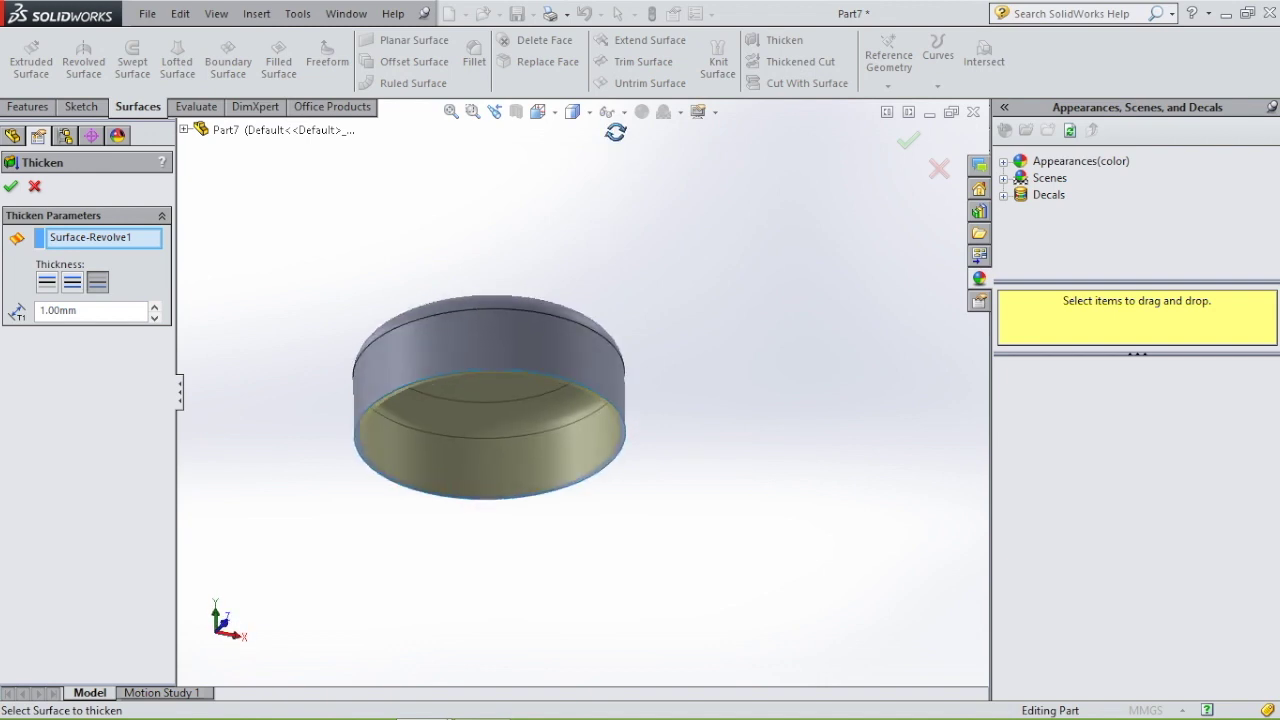
{"action": "left_click", "coordinate": [11, 187]}
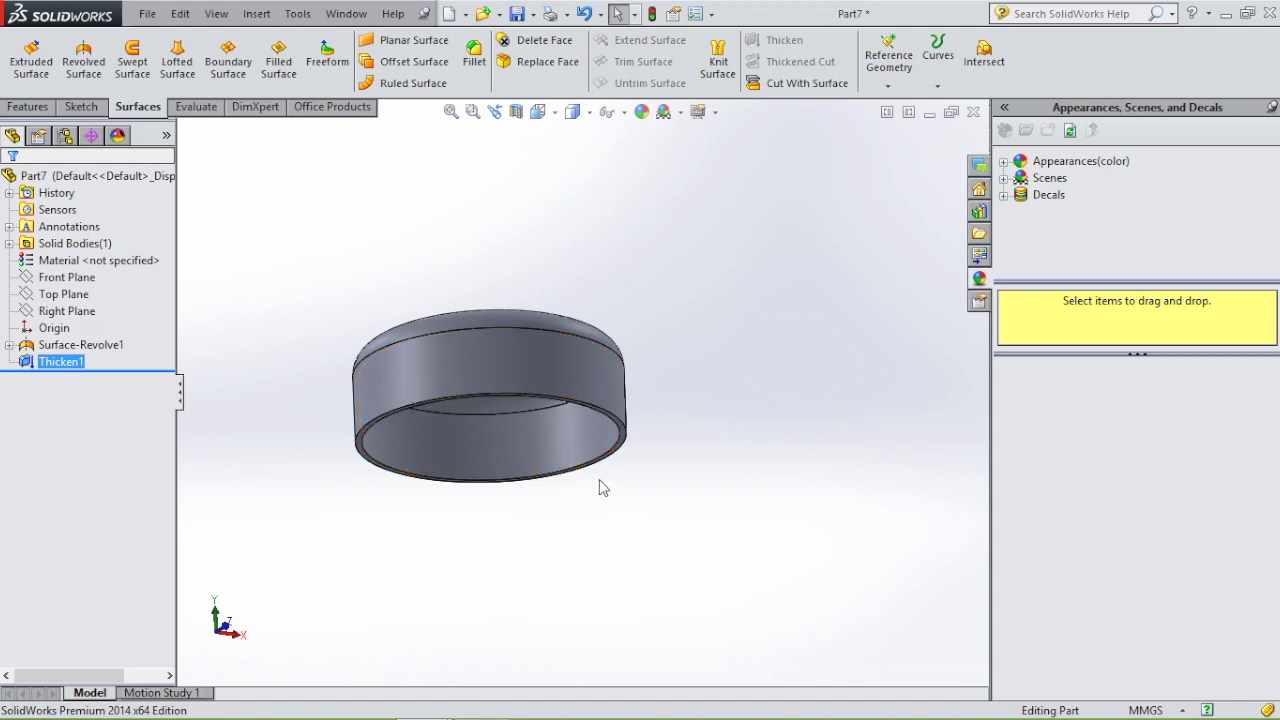
Start a reference plane offset from the cap's bottom rim face and flip it toward the inside of the cap
{"action": "scroll", "coordinate": [600, 486], "scroll_direction": "down", "scroll_amount": 3}
{"action": "middle_click_drag", "start_coordinate": [600, 486], "coordinate": [574, 392]}
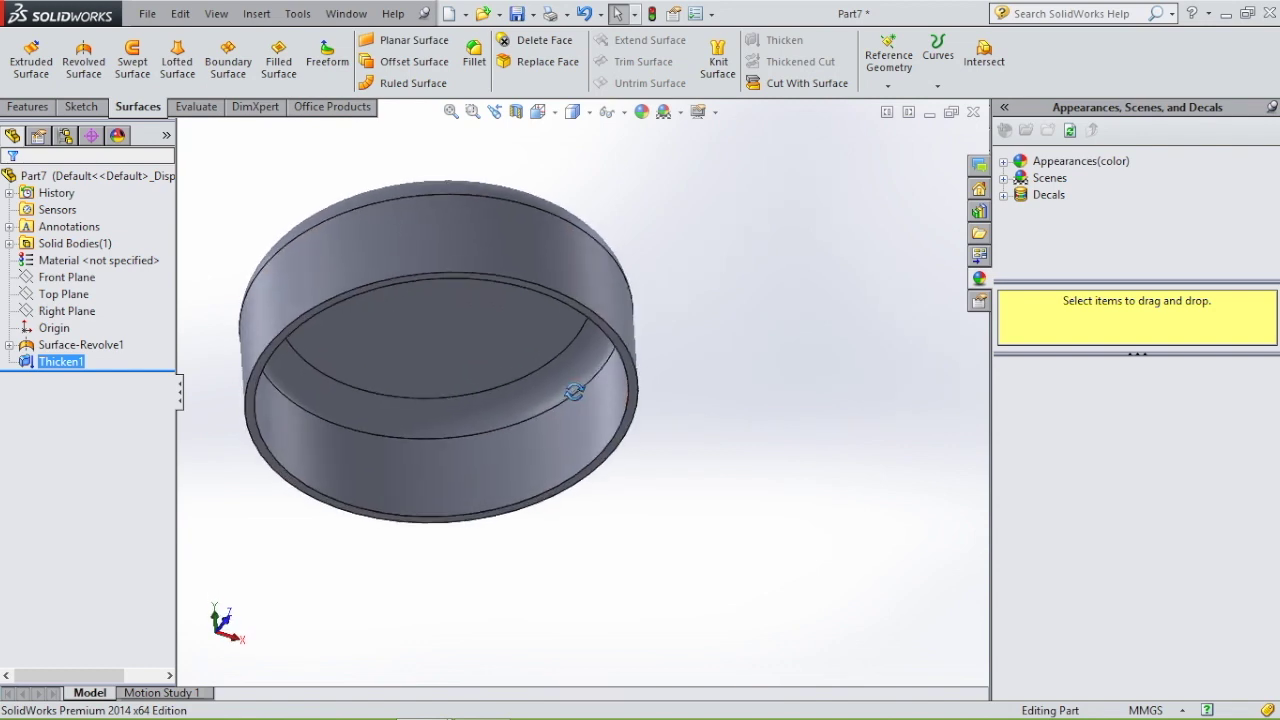
{"action": "left_click", "coordinate": [561, 499]}
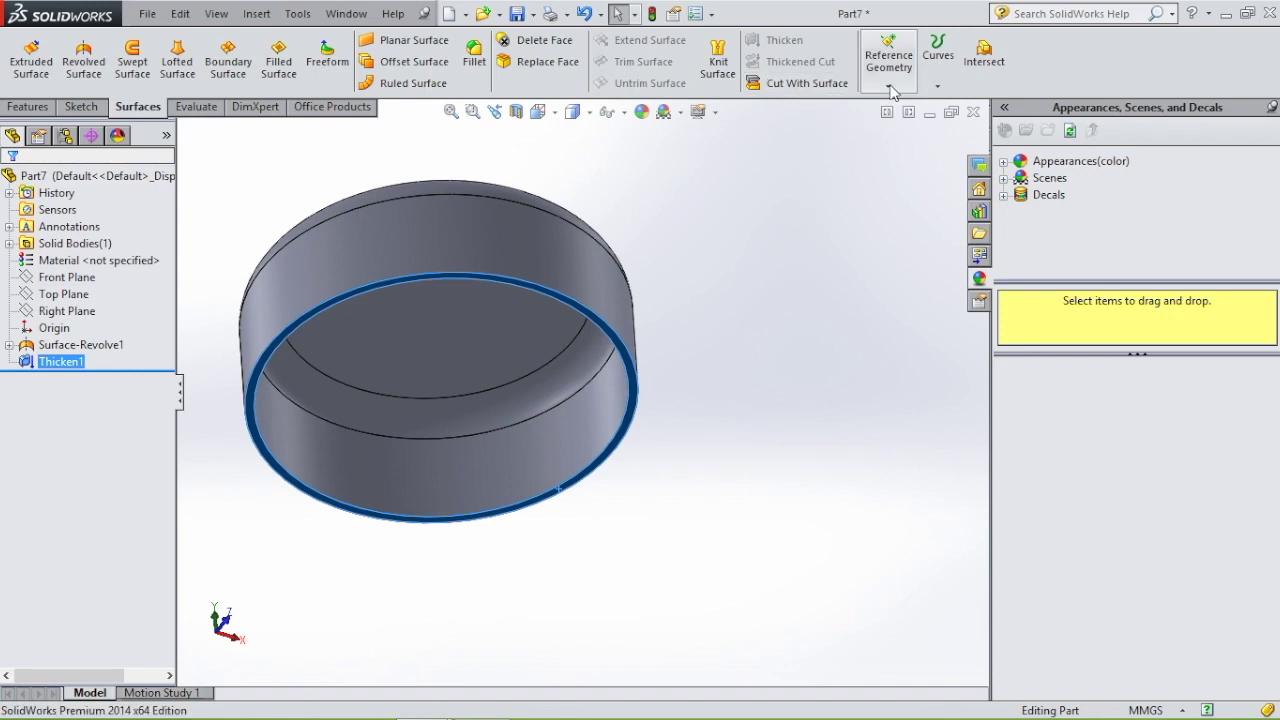
{"action": "left_click", "coordinate": [46, 107]}
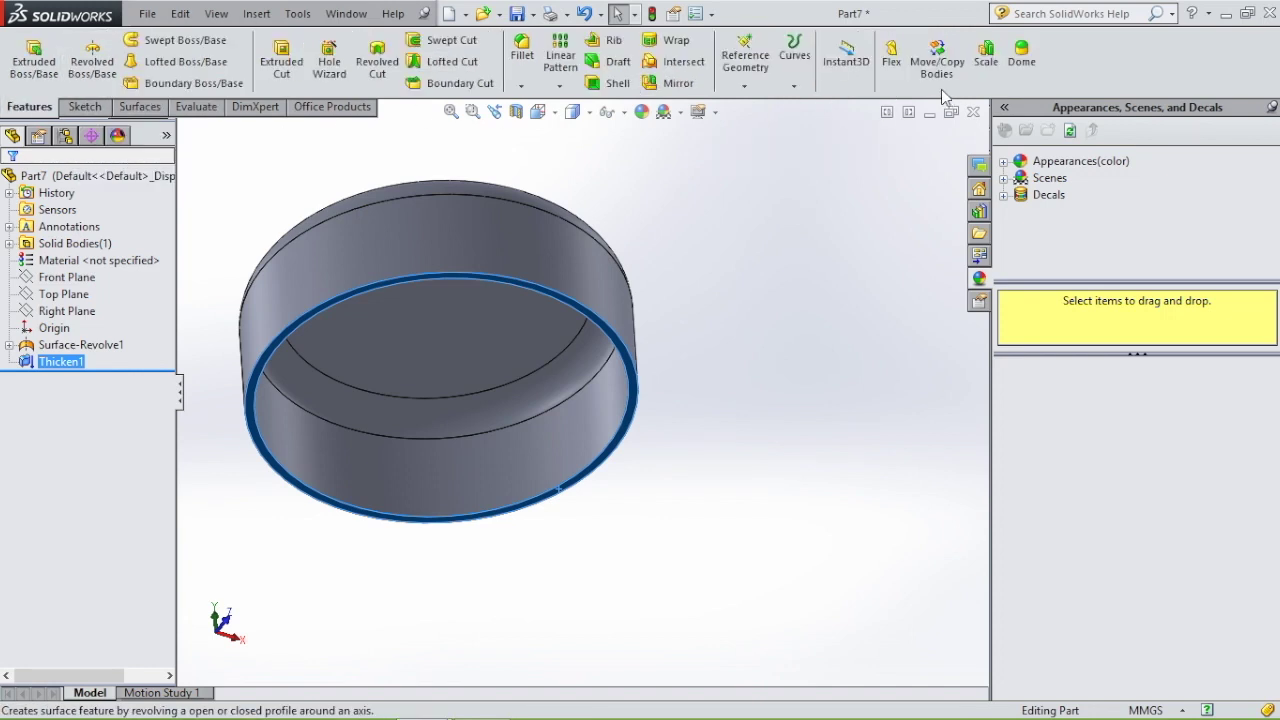
{"action": "left_click", "coordinate": [752, 90]}
{"action": "left_click", "coordinate": [766, 104]}
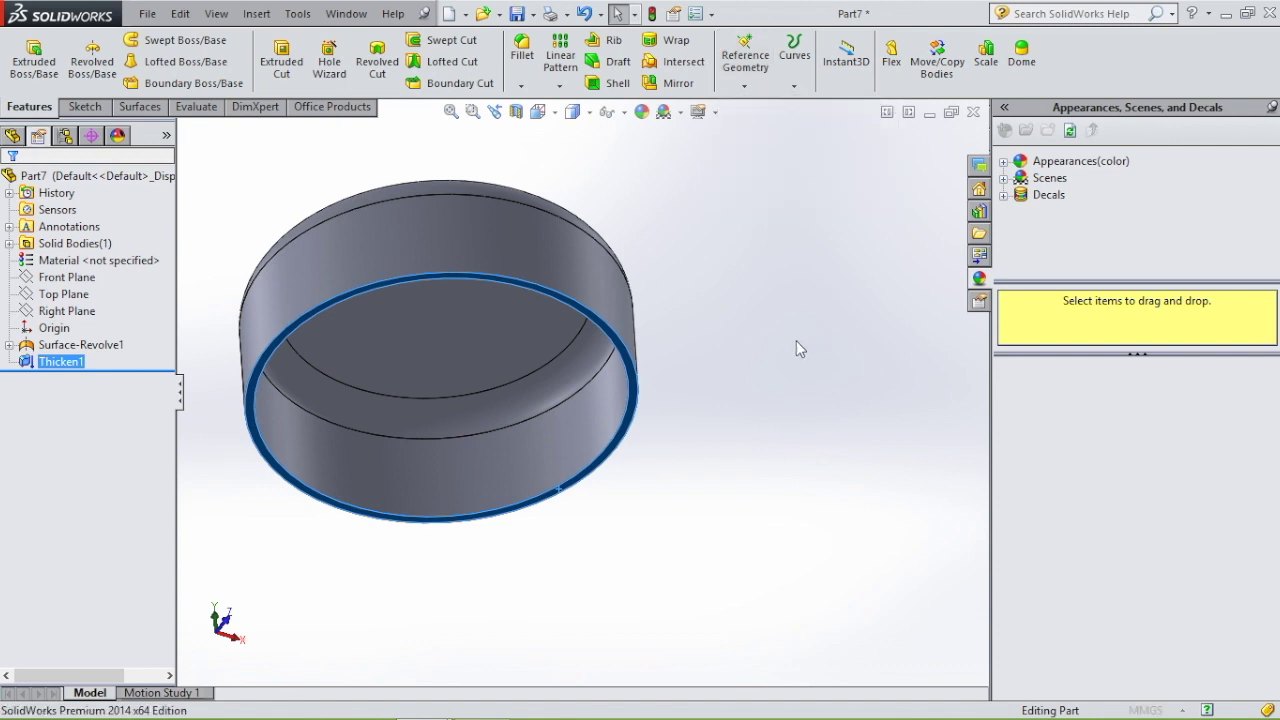
{"action": "middle_click_drag", "start_coordinate": [763, 307], "coordinate": [788, 363]}
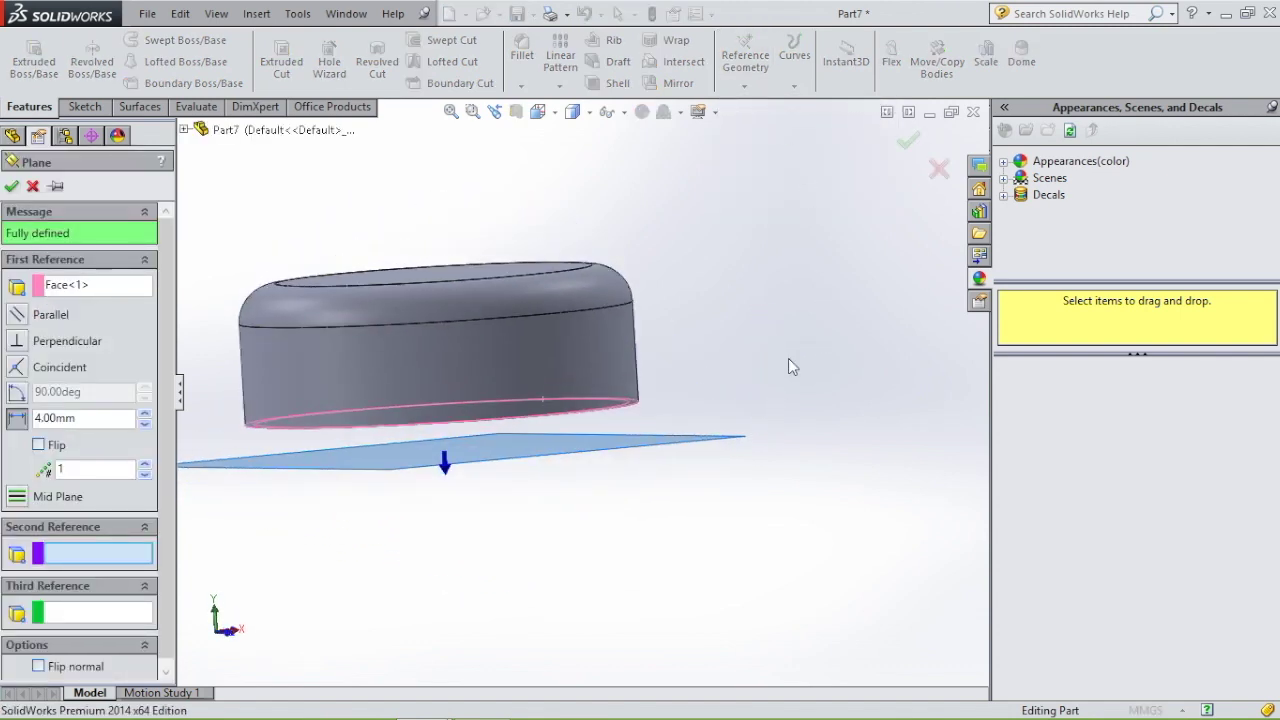
{"action": "left_click", "coordinate": [37, 446]}
Set the reference plane's offset to 1.50 mm and create the plane
{"action": "scroll", "coordinate": [803, 434], "scroll_direction": "down", "scroll_amount": 3}
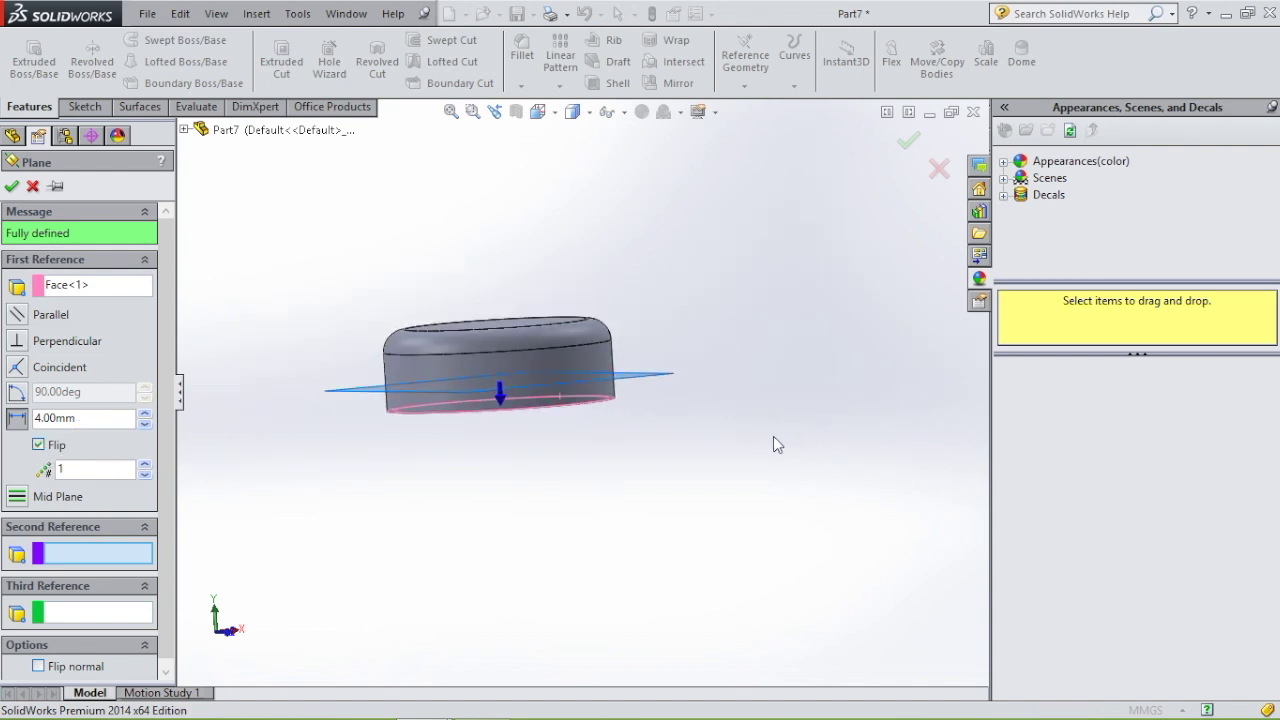
{"action": "left_click", "coordinate": [34, 421]}
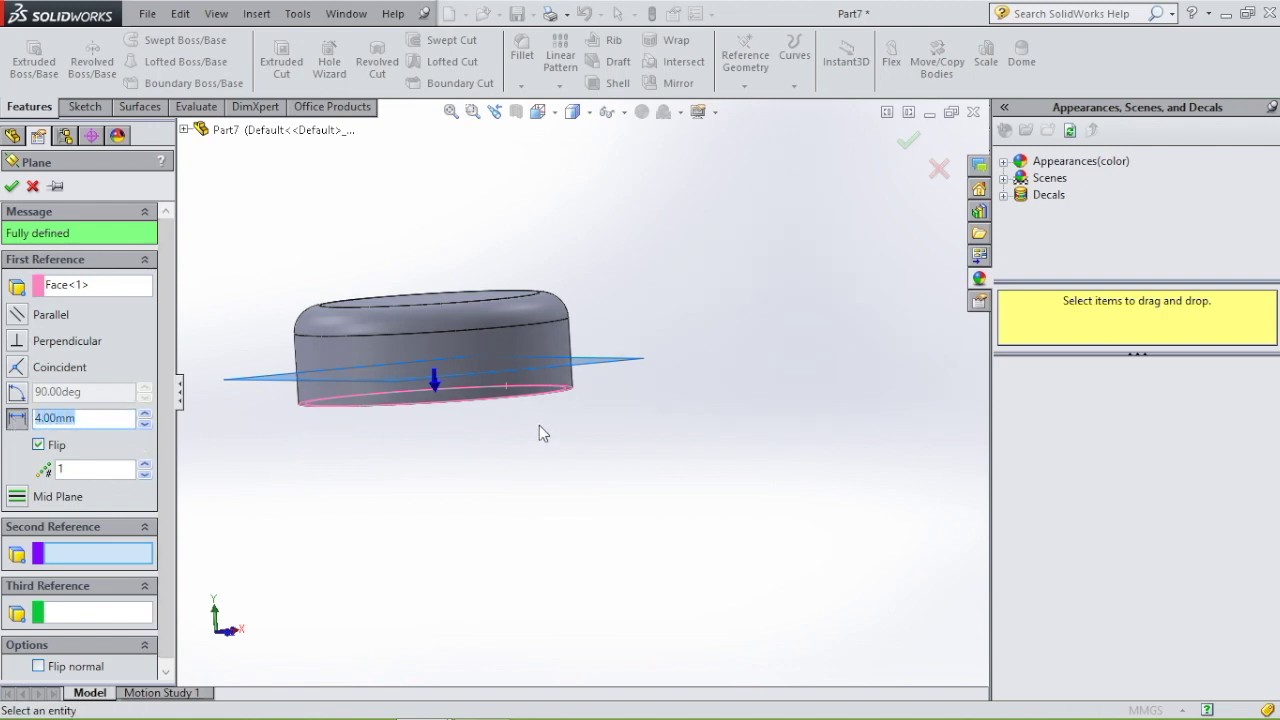
{"action": "type", "text": "1"}
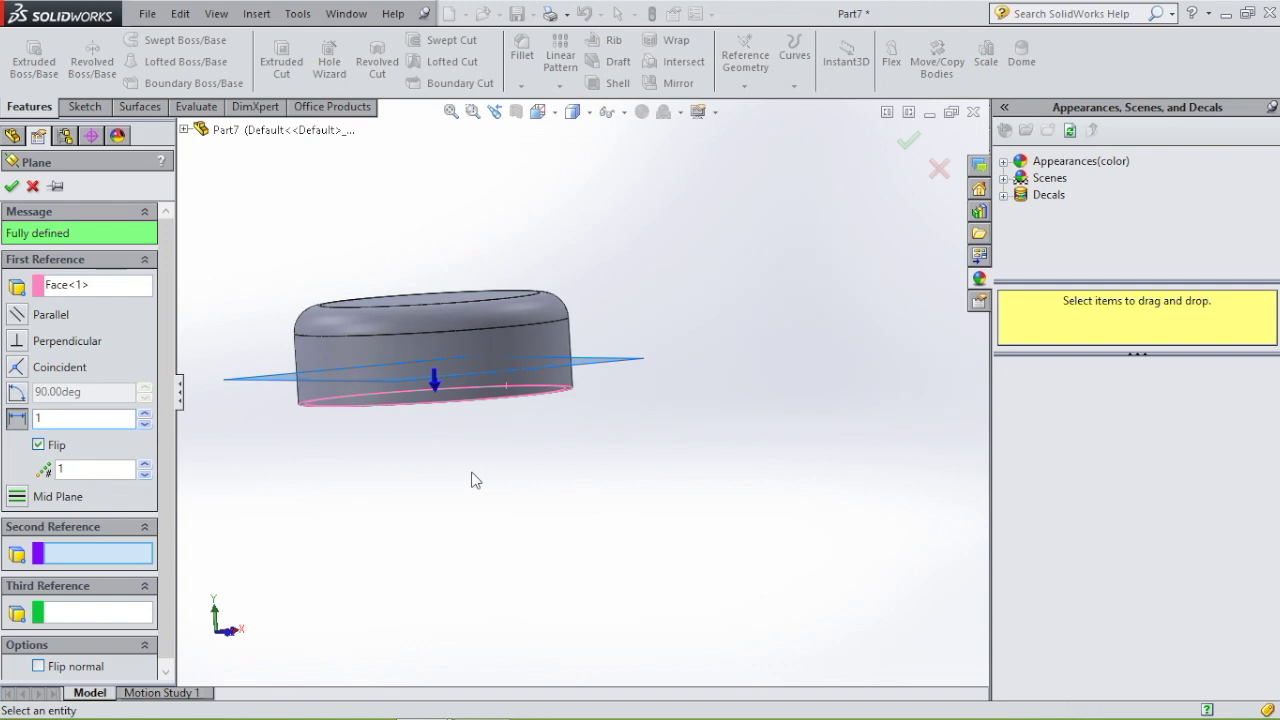
{"action": "key", "text": "Return"}
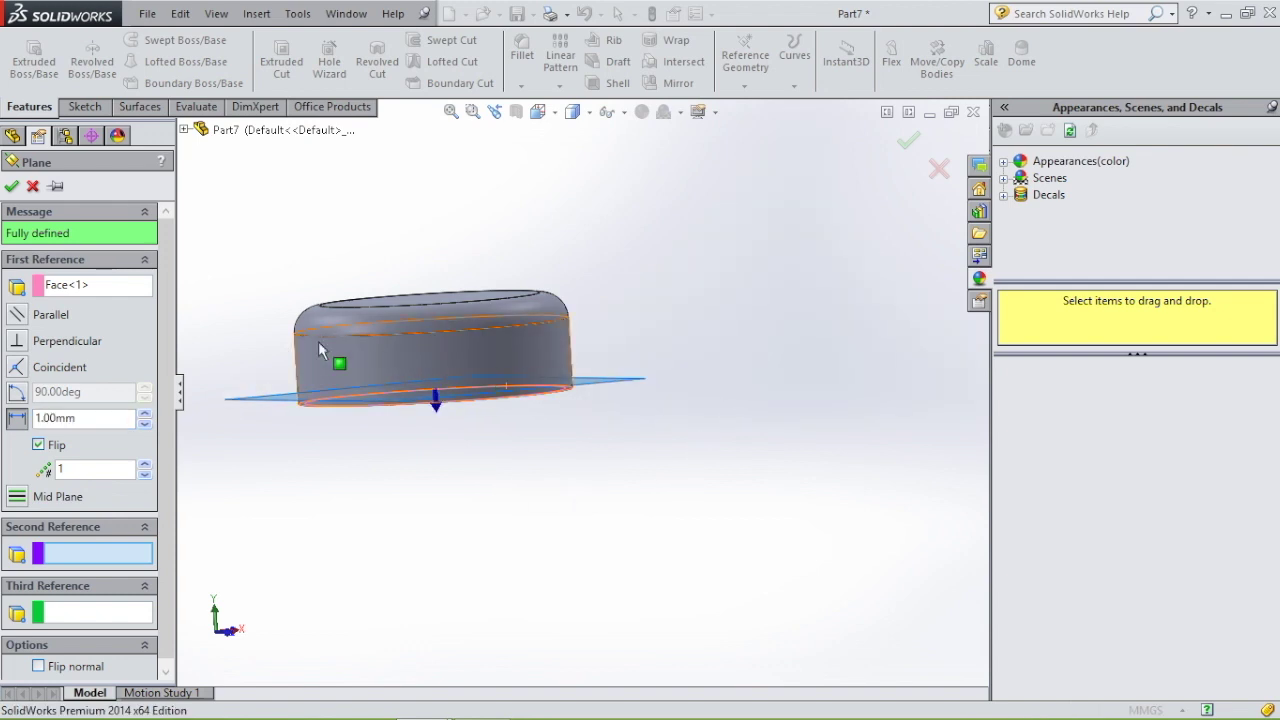
{"action": "left_click_drag", "start_coordinate": [80, 418], "coordinate": [52, 418]}
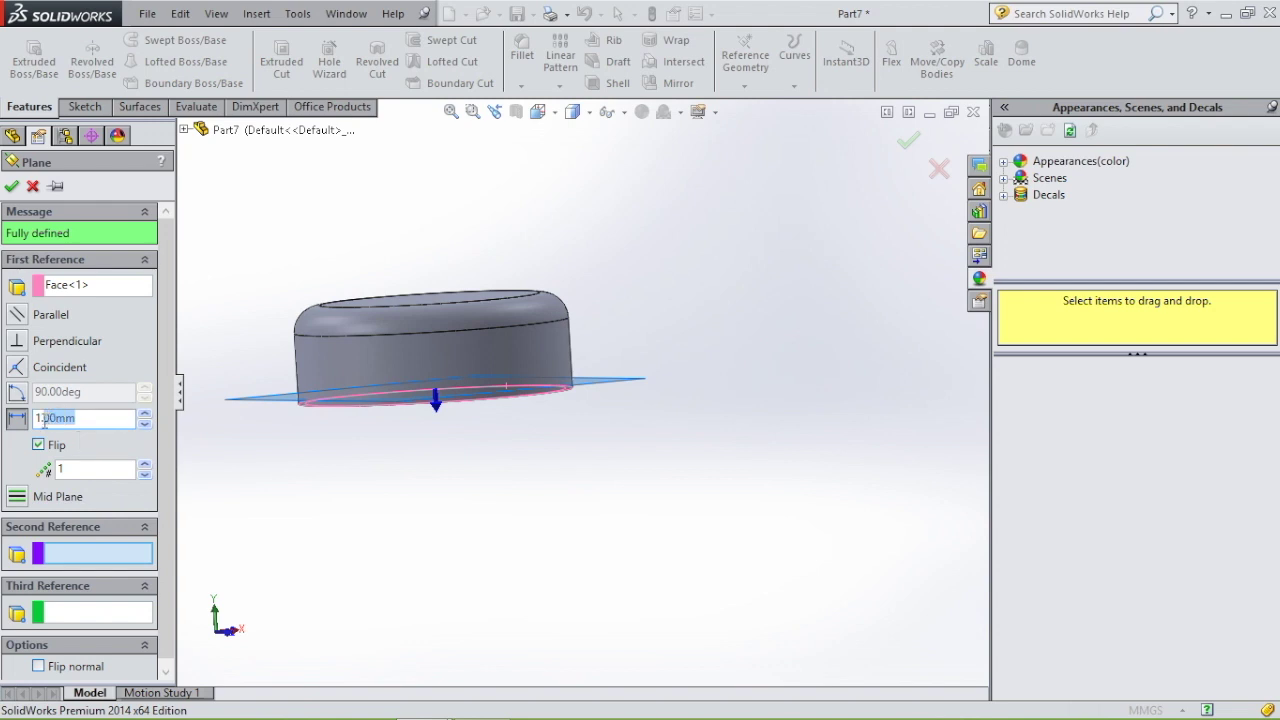
{"action": "type", "text": "5"}
{"action": "key", "text": "Return"}
{"action": "left_click", "coordinate": [12, 187]}
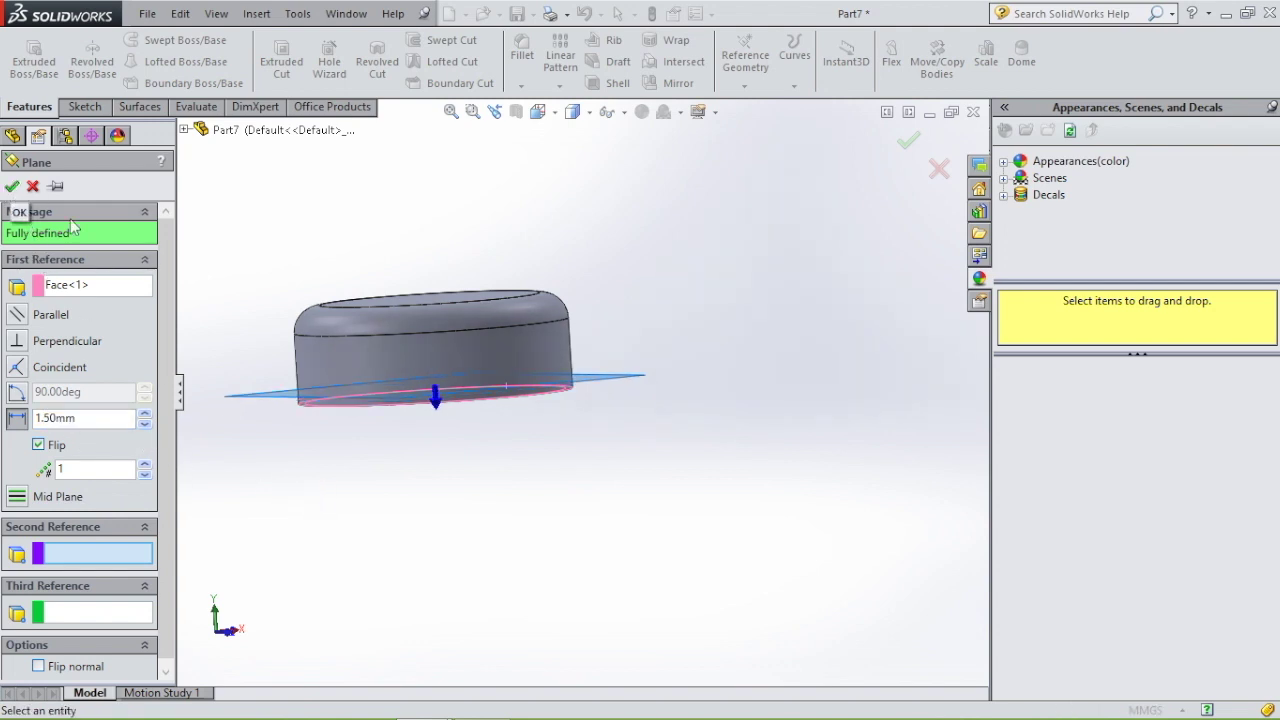
Open a sketch on the new plane and convert the cap's outer bottom edge into a sketch circle
{"action": "middle_click_drag", "start_coordinate": [562, 512], "coordinate": [563, 554]}
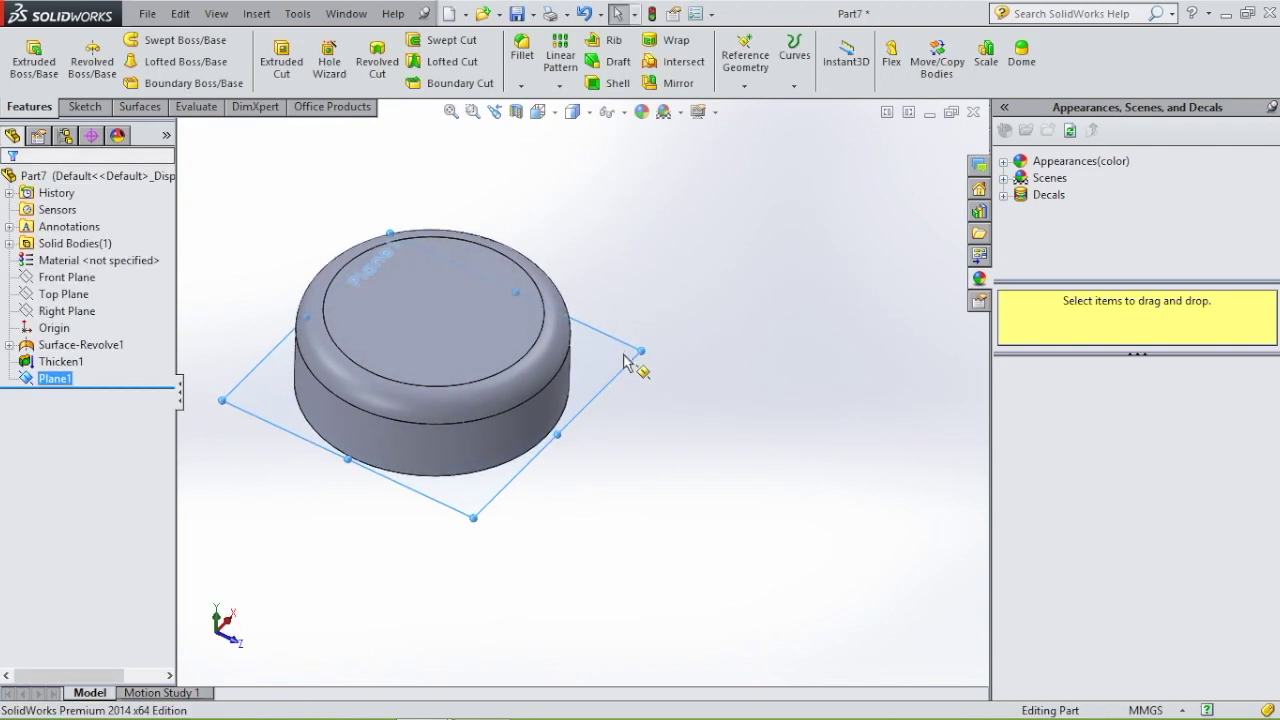
{"action": "left_click", "coordinate": [614, 390]}
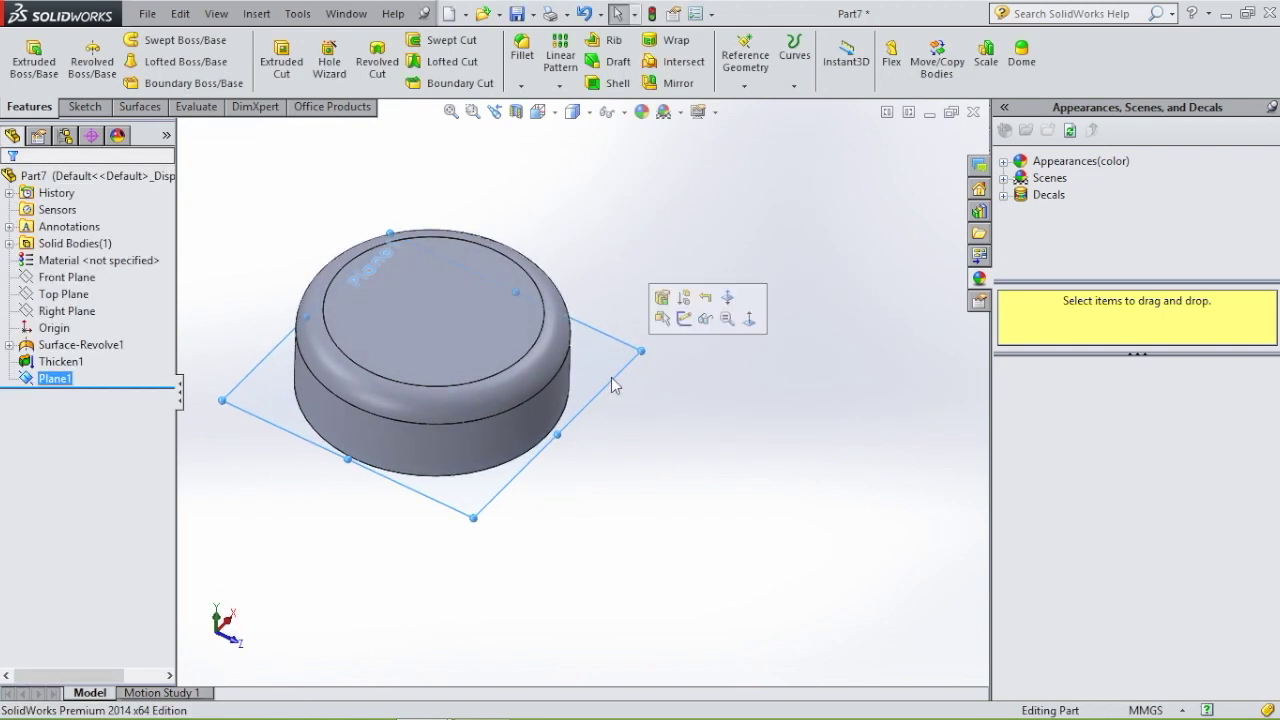
{"action": "left_click", "coordinate": [686, 318]}
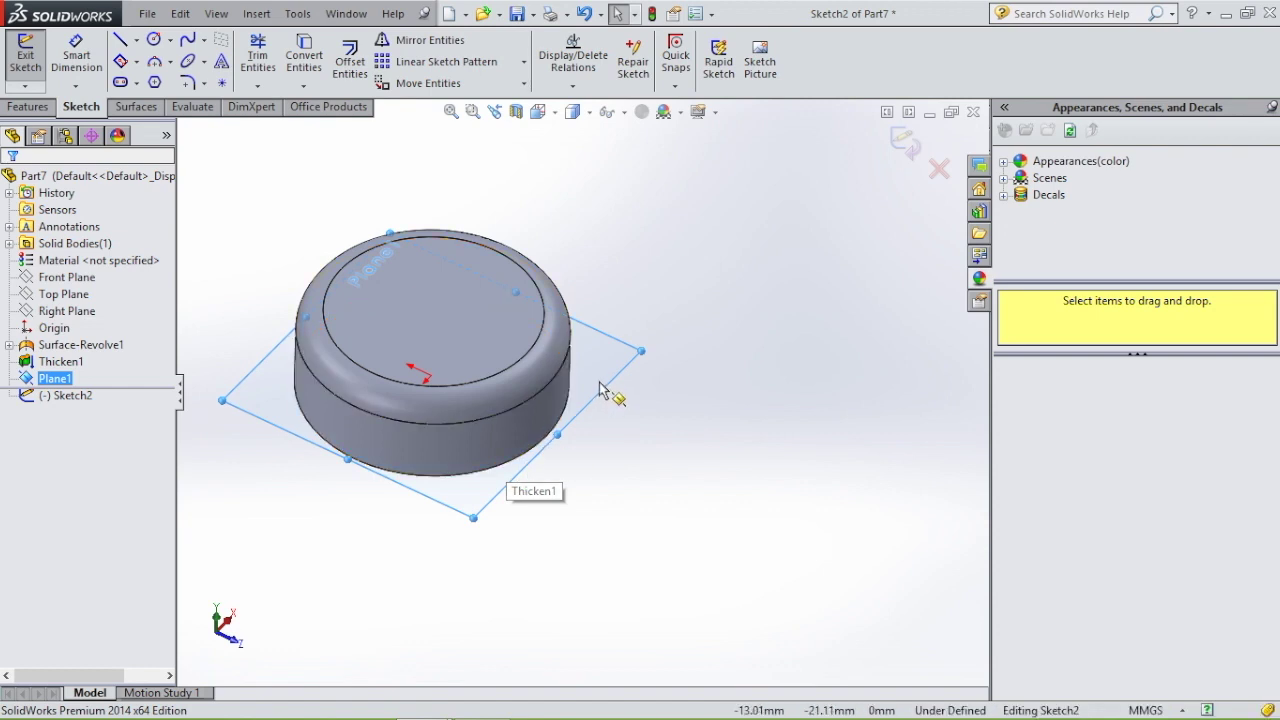
{"action": "left_click", "coordinate": [317, 66]}
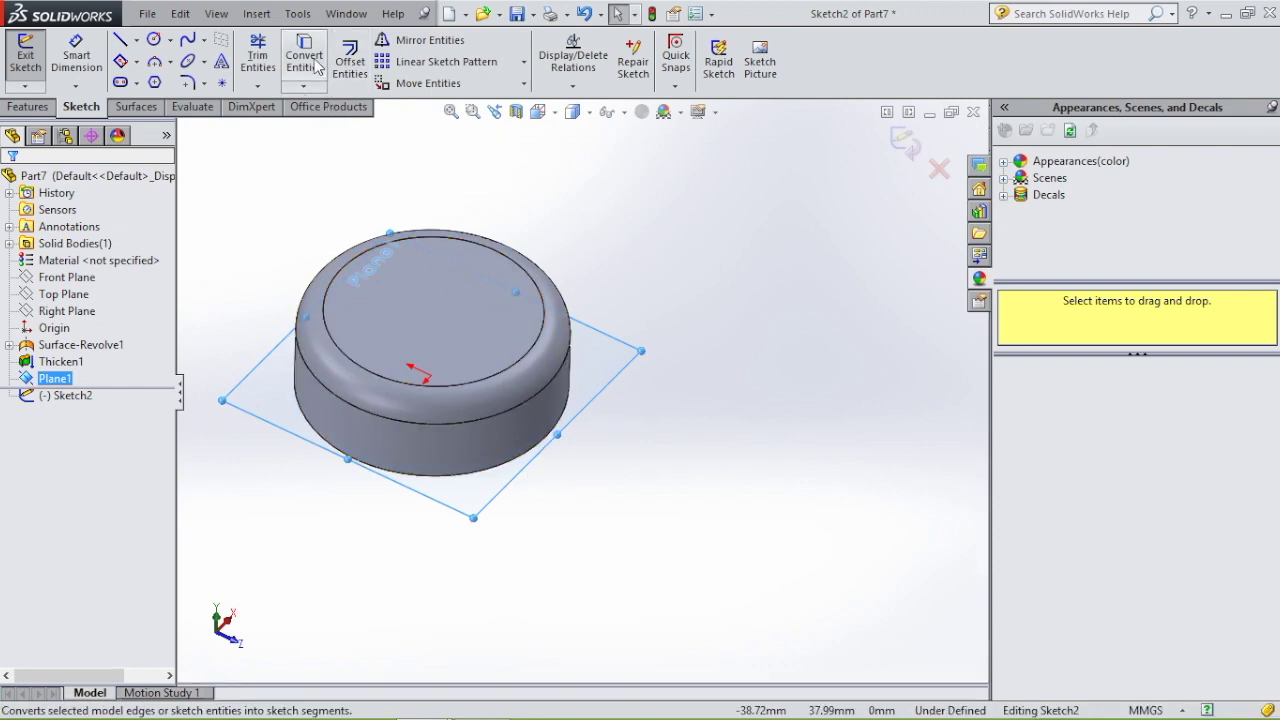
{"action": "left_click", "coordinate": [507, 476]}
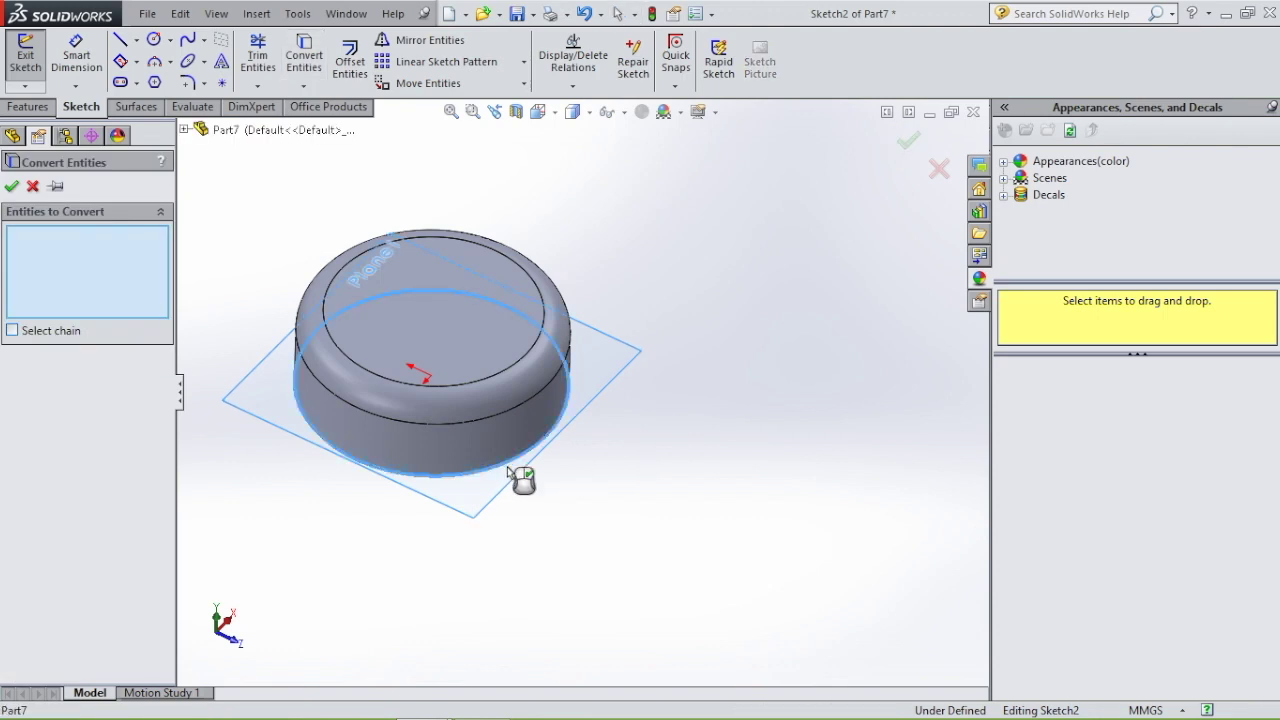
{"action": "left_click", "coordinate": [11, 187]}
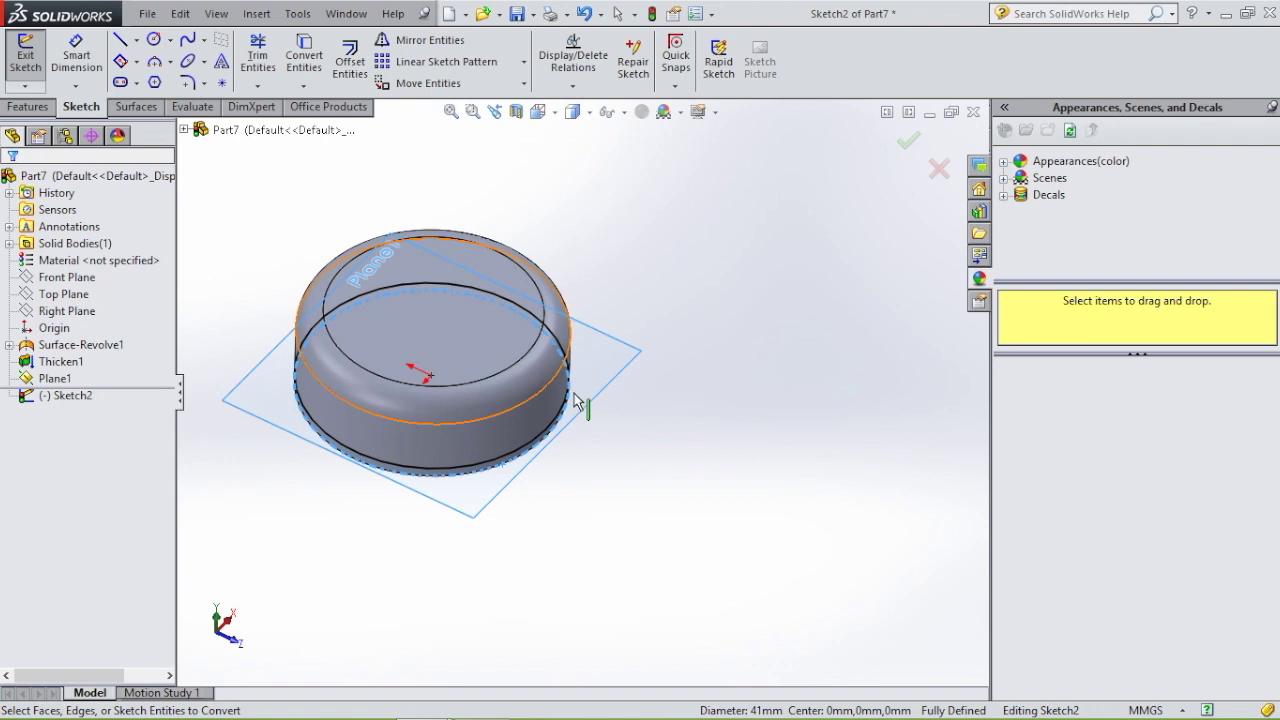
Start a clockwise Helix/Spiral from the converted circle, defined by pitch and revolution with variable pitch
{"action": "middle_click_drag", "start_coordinate": [600, 491], "coordinate": [547, 440]}
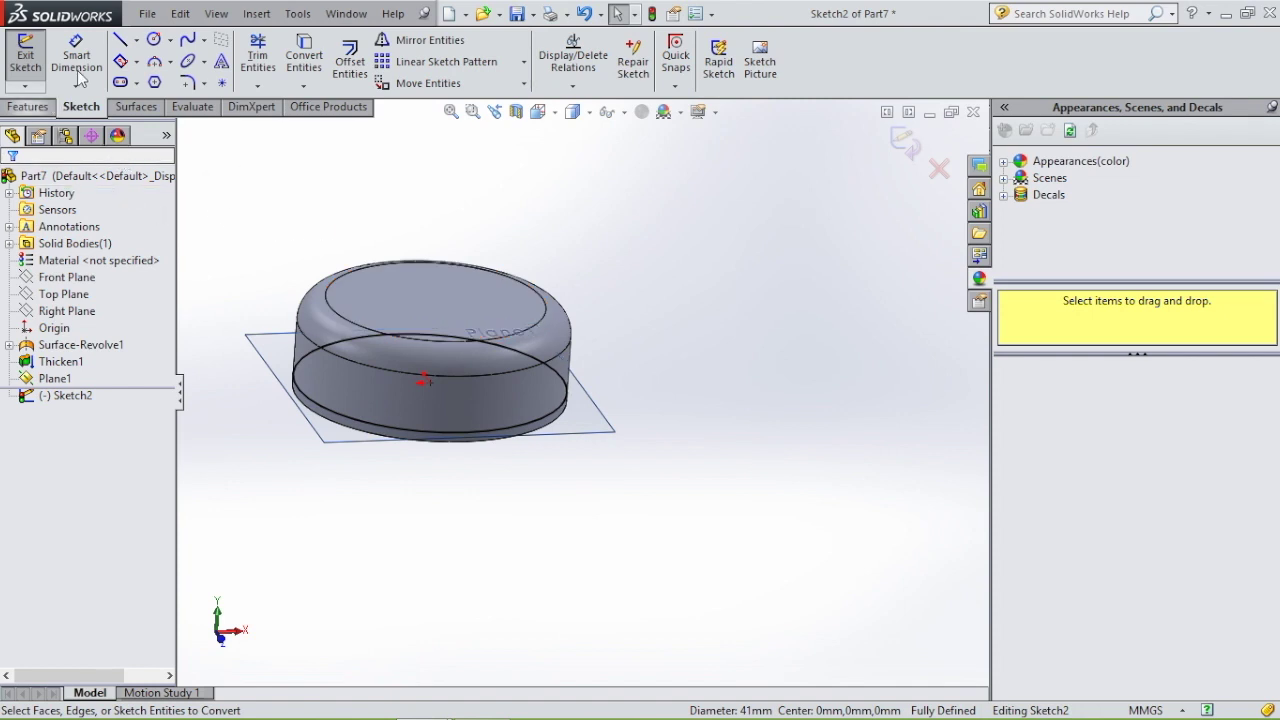
{"action": "left_click", "coordinate": [28, 106]}
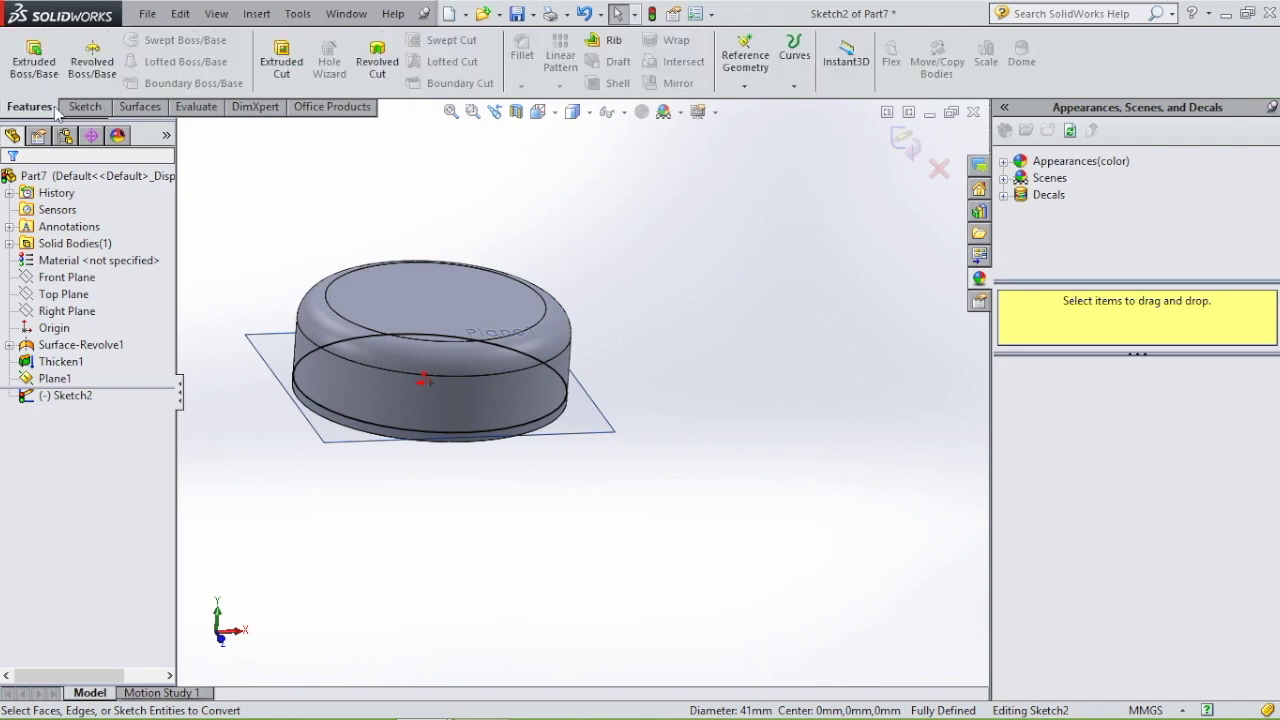
{"action": "left_click", "coordinate": [795, 84]}
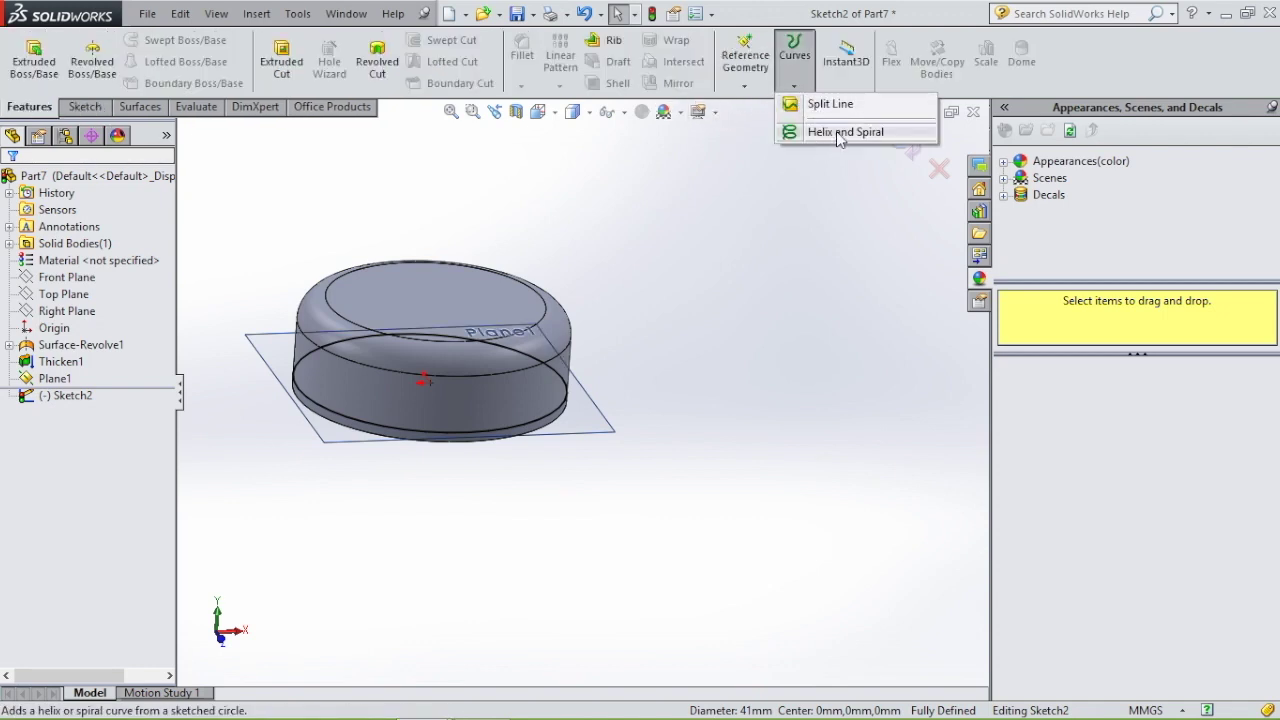
{"action": "left_click", "coordinate": [840, 133]}
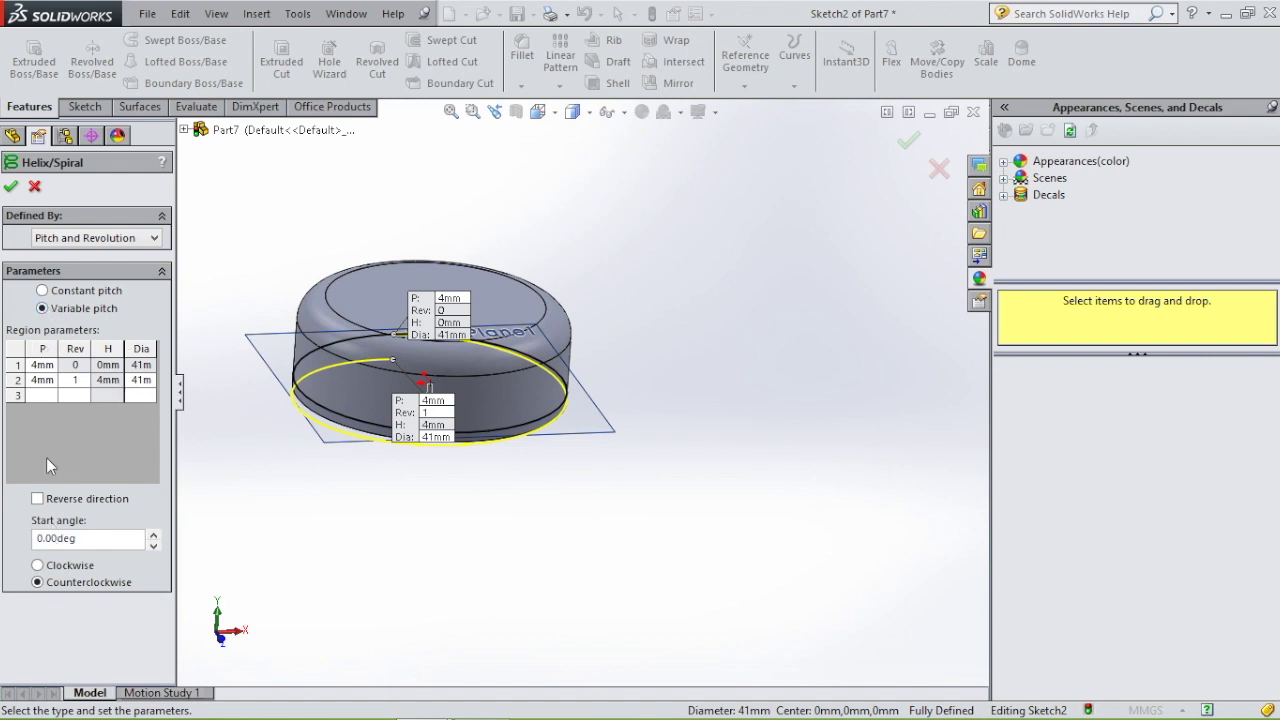
{"action": "left_click", "coordinate": [43, 291]}
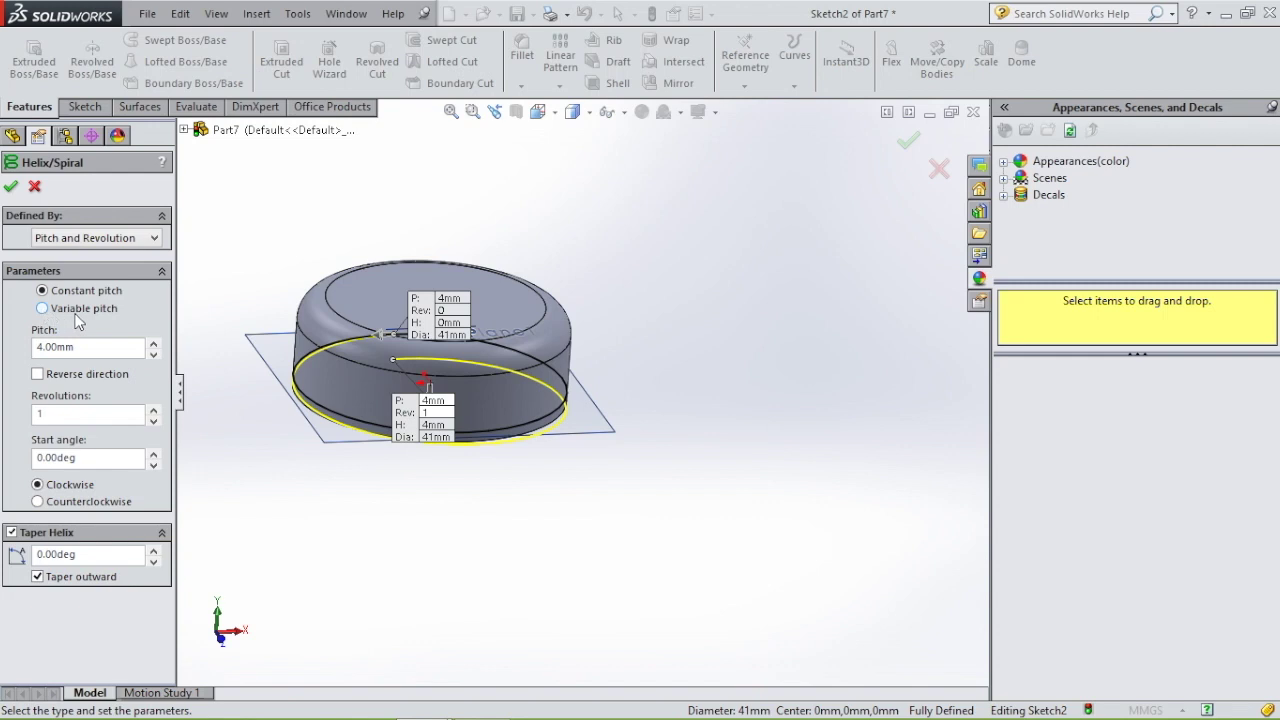
{"action": "left_click", "coordinate": [42, 308]}
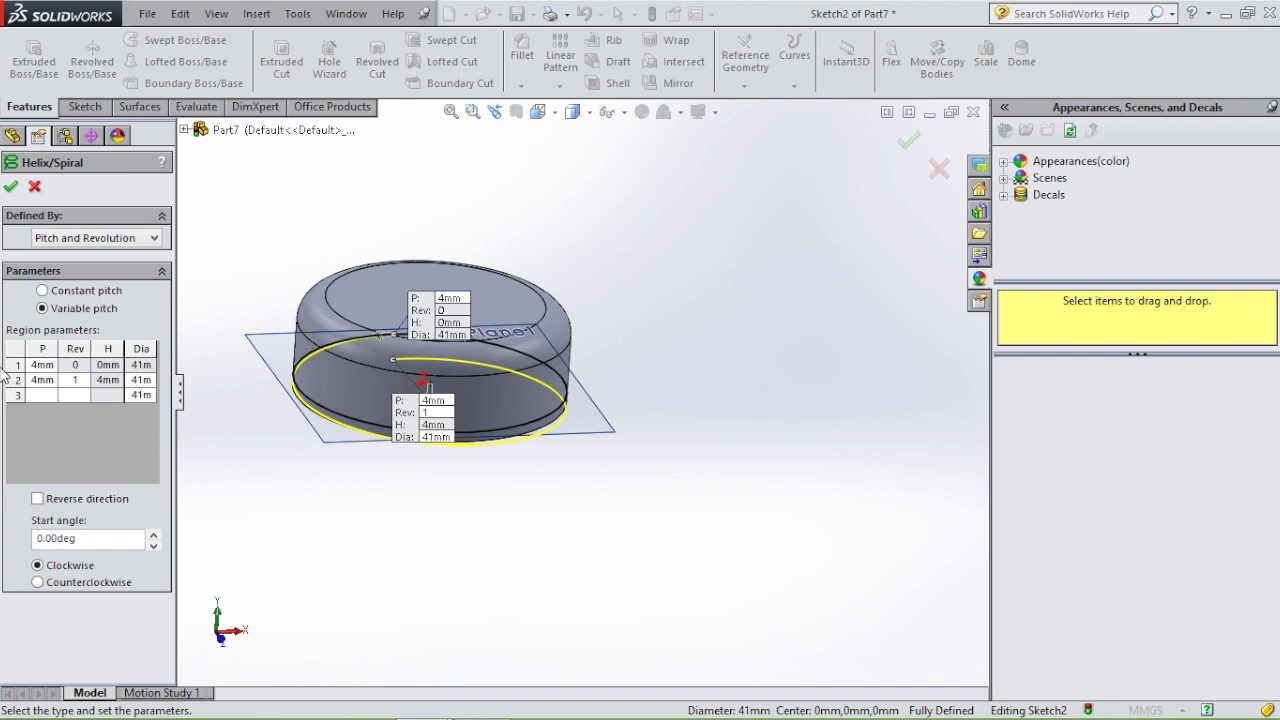
Set the helix's second region row to 0.05 revolutions and a 40 mm diameter
{"action": "double_click", "coordinate": [77, 380]}
{"action": "type", "text": "0.05"}
{"action": "key", "text": "Tab"}
{"action": "type", "text": "0.2"}
{"action": "double_click", "coordinate": [140, 385]}
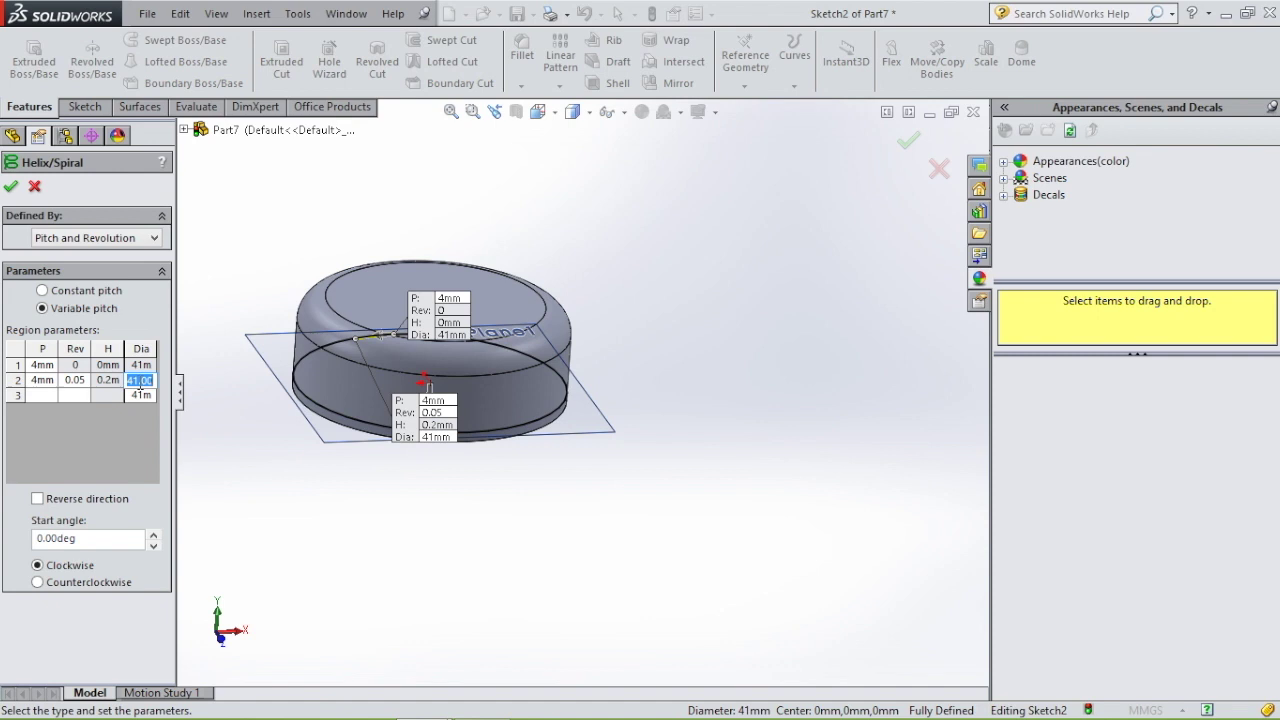
{"action": "type", "text": "40"}
Fill the helix's third region row with 4 mm pitch, 1.2 revolutions and a 40 mm diameter
{"action": "left_click", "coordinate": [47, 396]}
{"action": "double_click", "coordinate": [143, 395]}
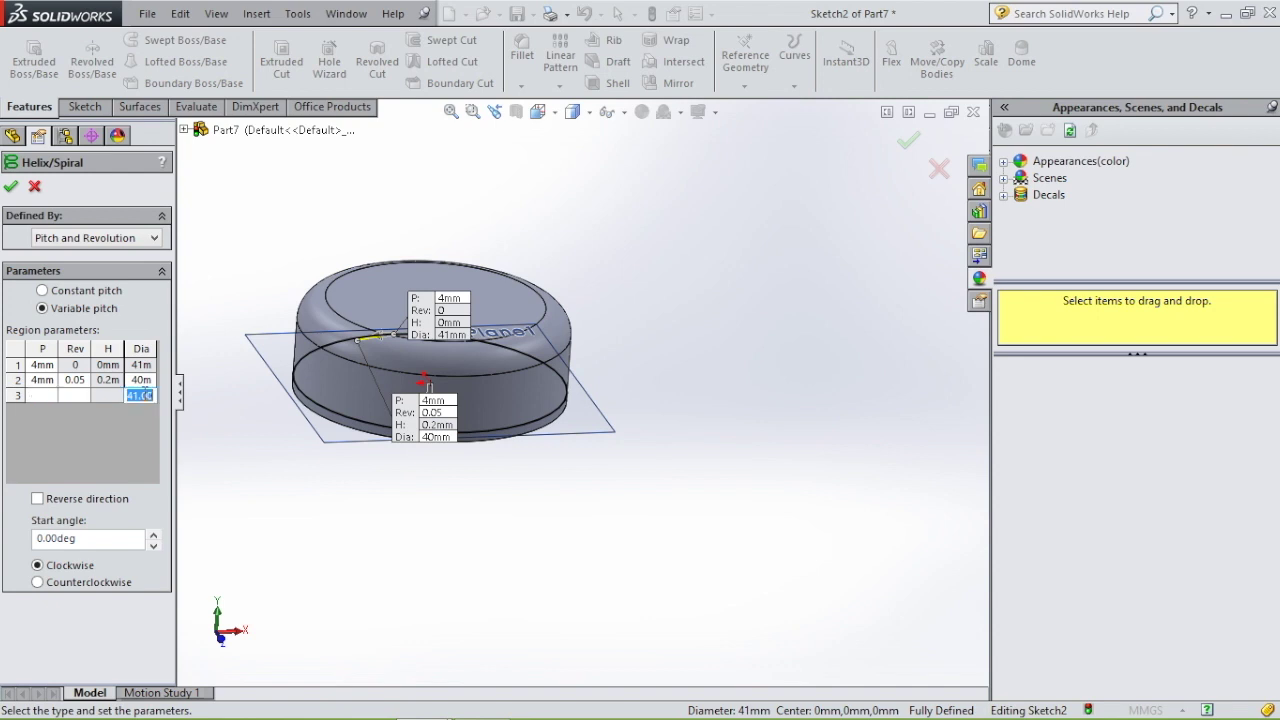
{"action": "type", "text": "40"}
{"action": "double_click", "coordinate": [77, 393]}
{"action": "type", "text": "1.2"}
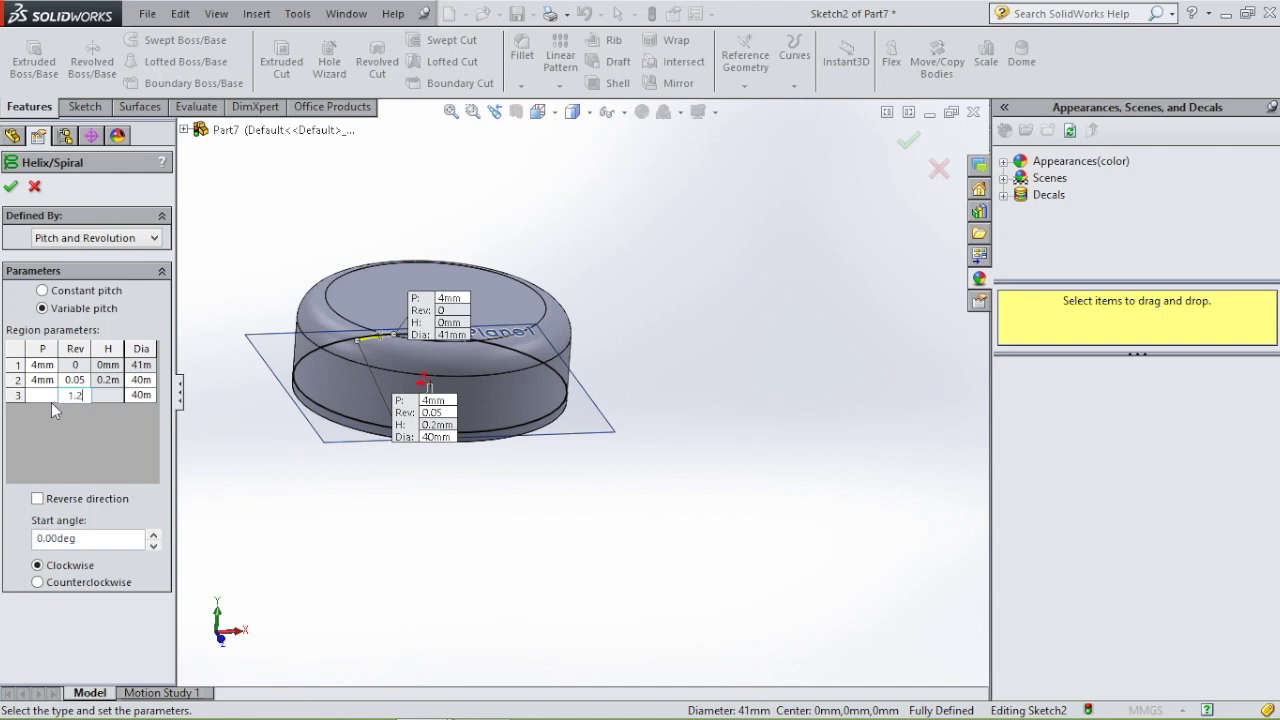
{"action": "double_click", "coordinate": [48, 397]}
{"action": "type", "text": "4"}
{"action": "key", "text": "Return"}
Add a fourth region row with 4 mm pitch, 1.25 revolutions and 41 mm diameter, and create the helix
{"action": "double_click", "coordinate": [144, 408]}
{"action": "type", "text": "4"}
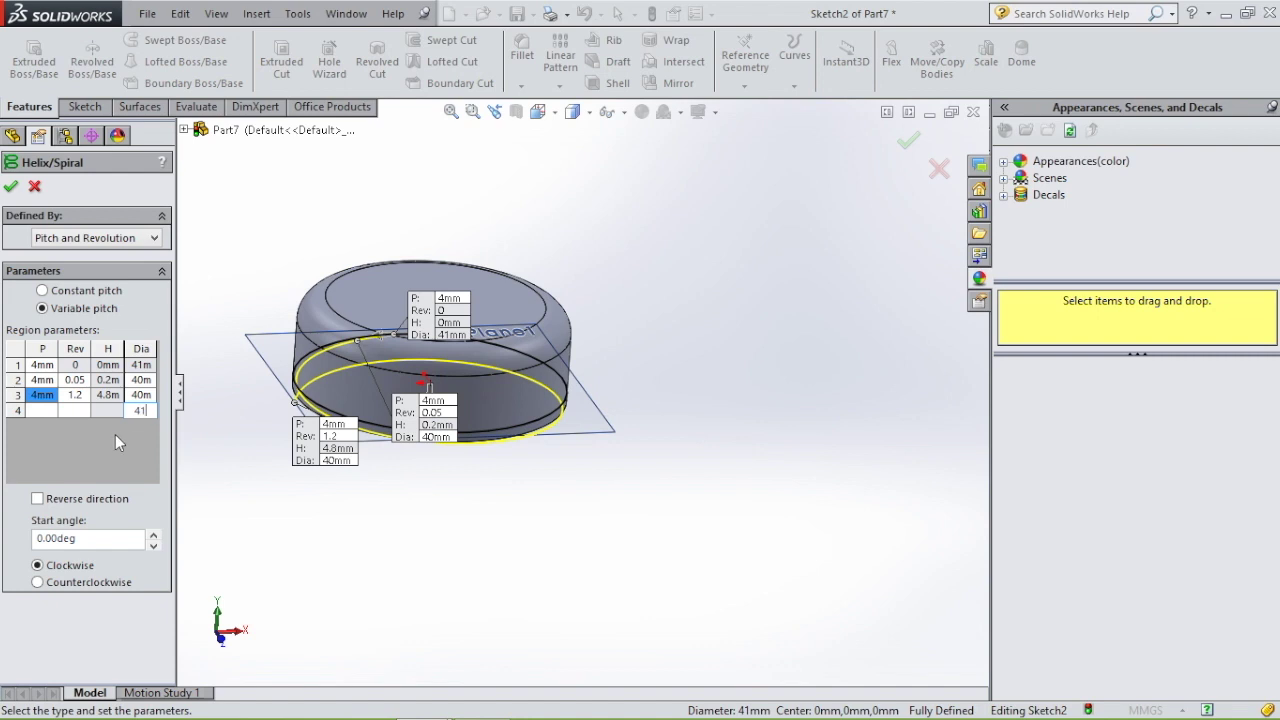
{"action": "double_click", "coordinate": [42, 410]}
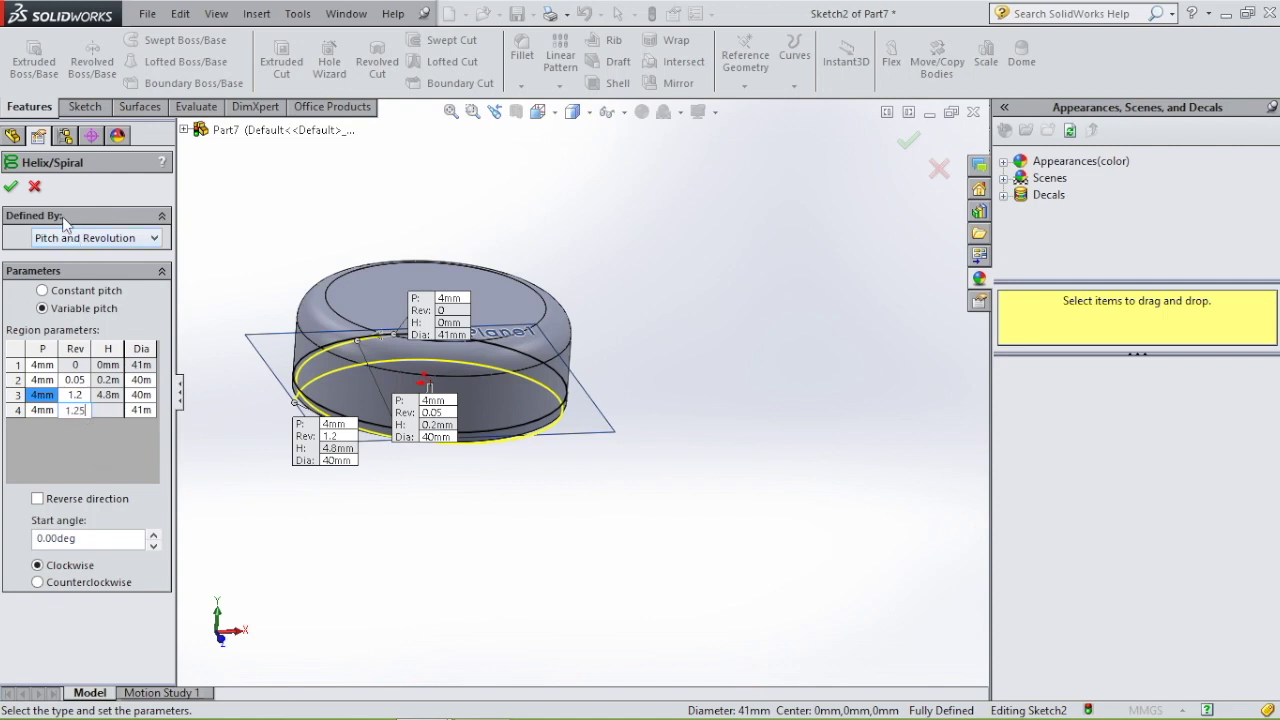
{"action": "left_click", "coordinate": [10, 188]}
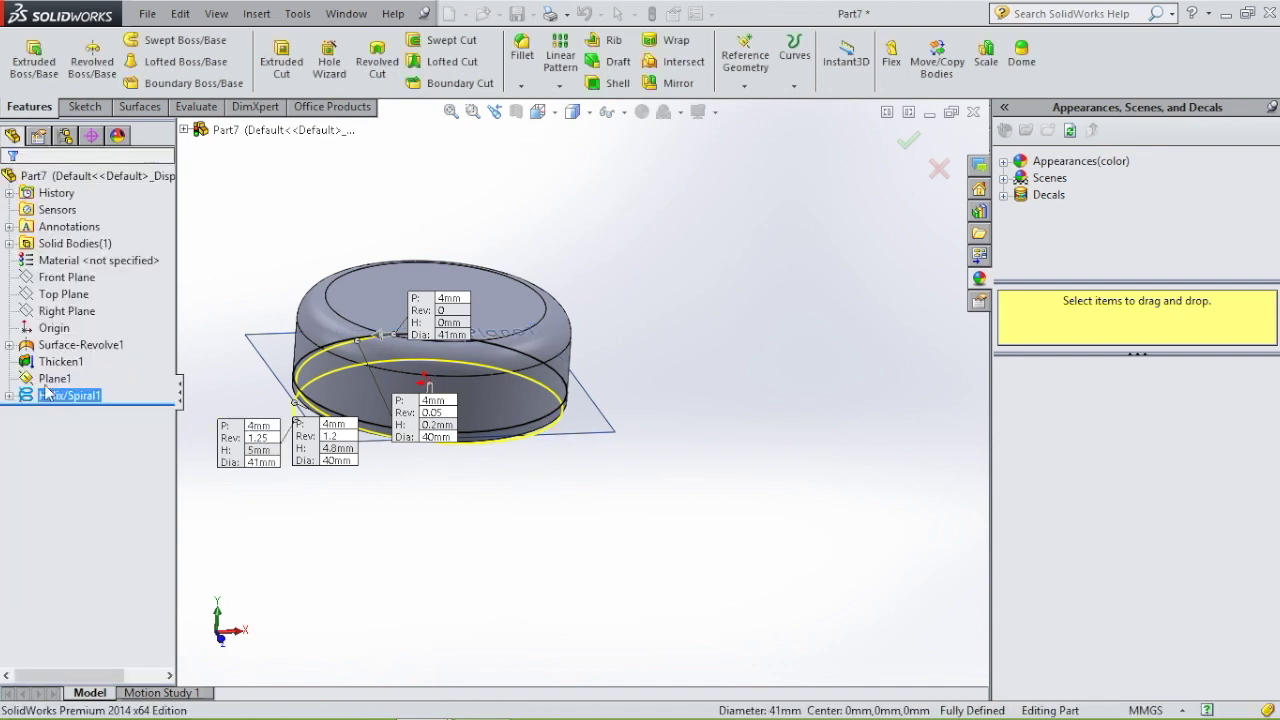
Edit the helix and reverse its direction so it runs up inside the cap
{"action": "middle_click_drag", "start_coordinate": [484, 382], "coordinate": [503, 325]}
{"action": "left_click", "coordinate": [363, 415]}
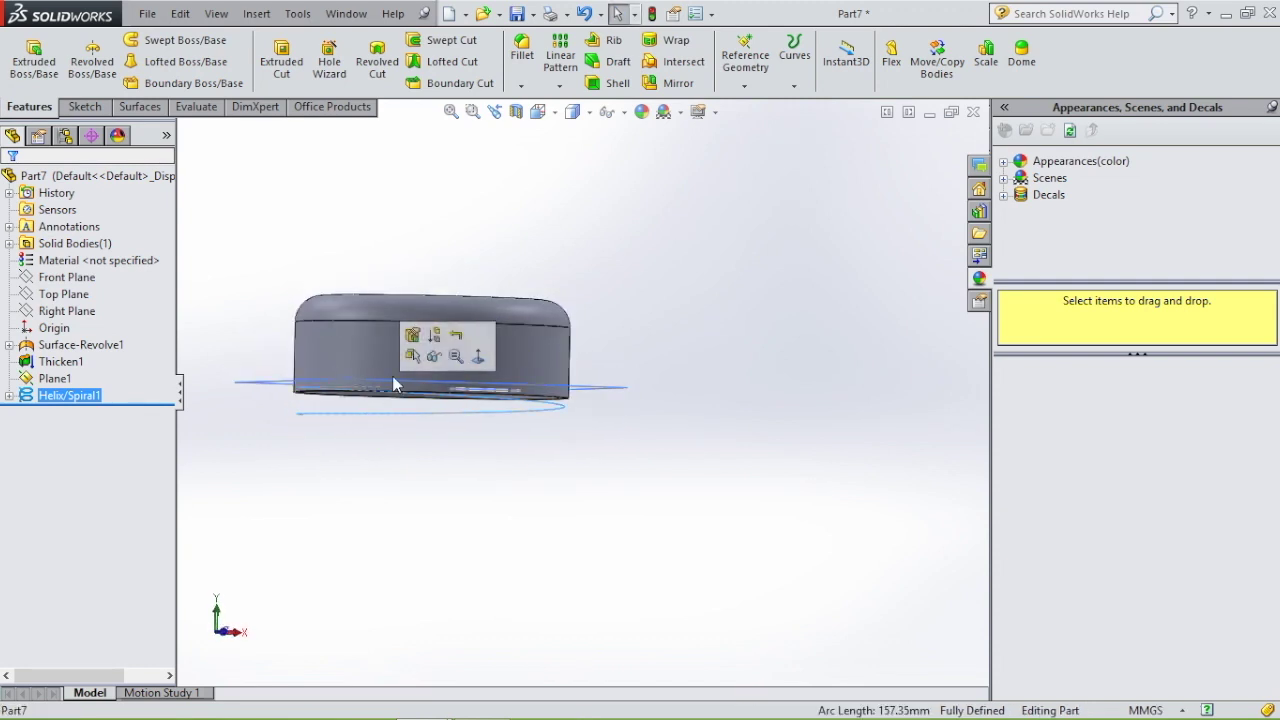
{"action": "left_click", "coordinate": [405, 338]}
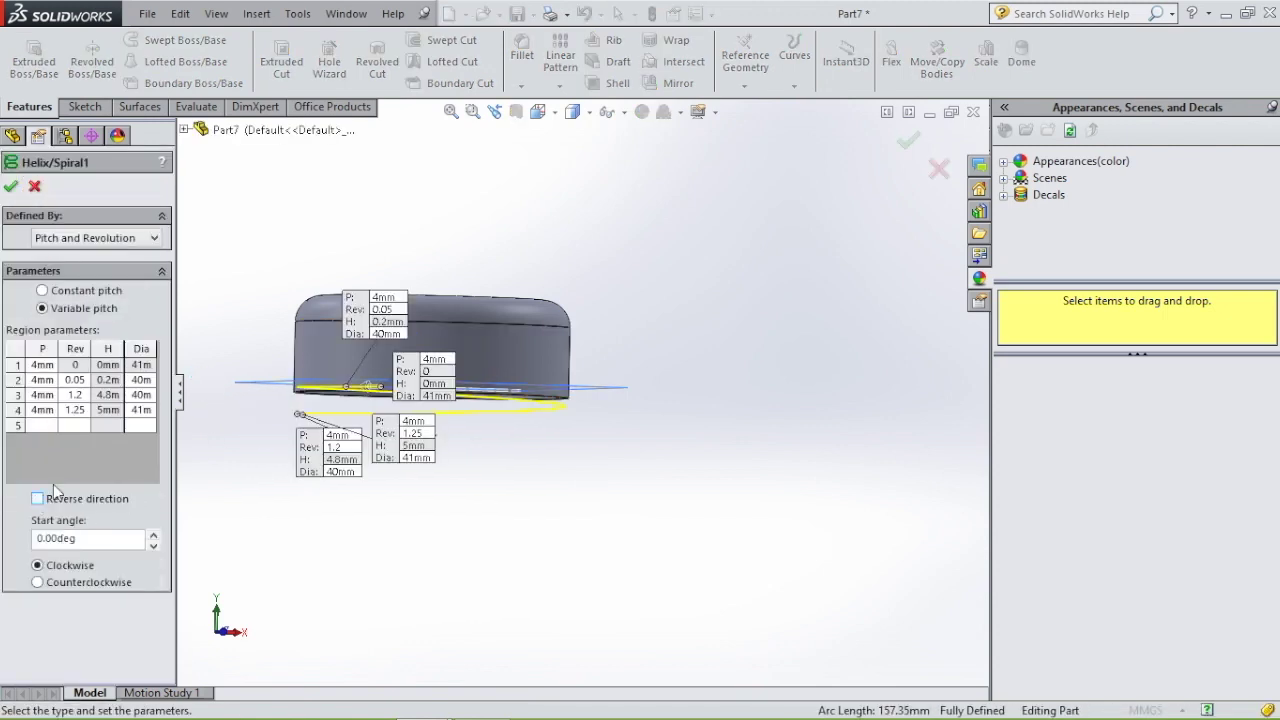
{"action": "left_click", "coordinate": [37, 499]}
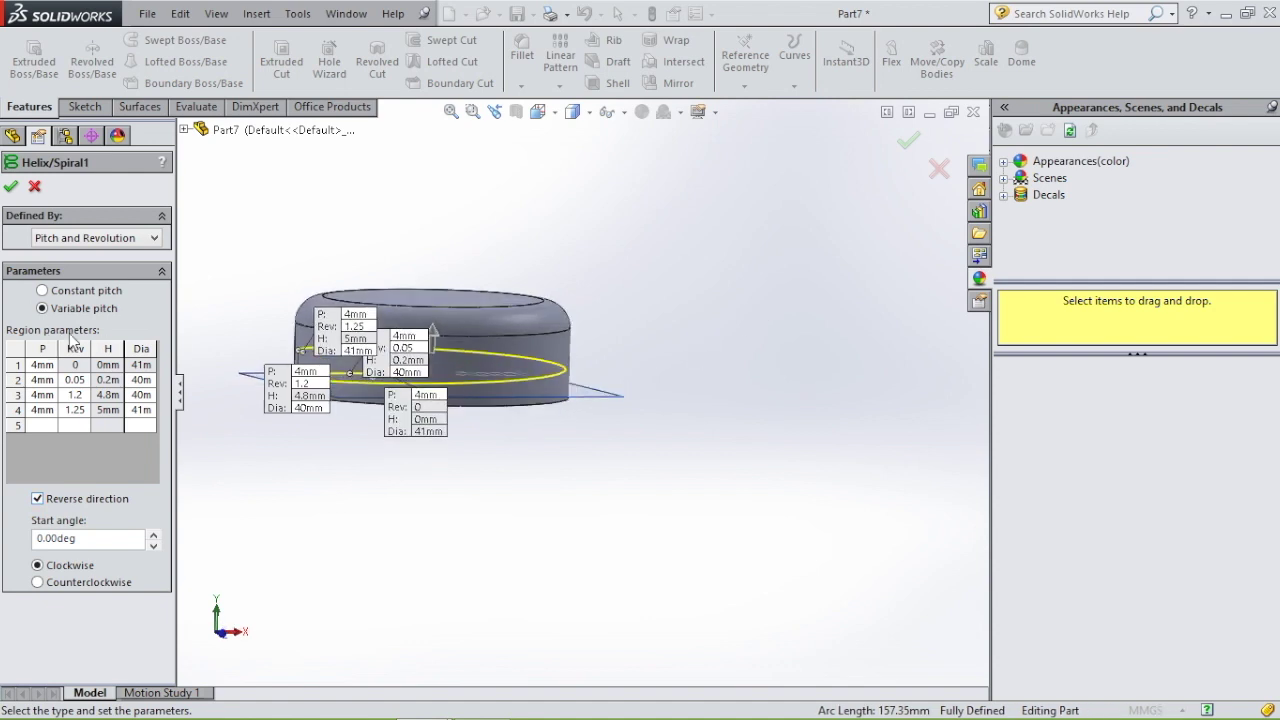
{"action": "left_click", "coordinate": [11, 186]}
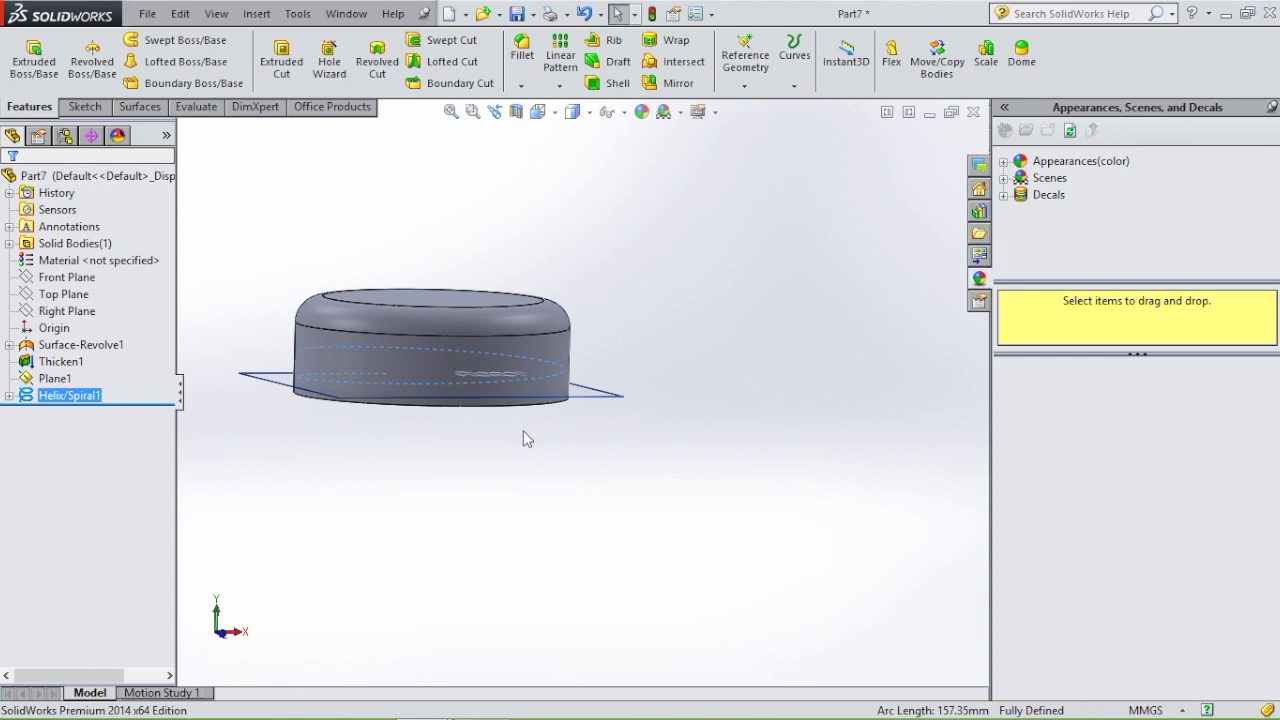
Review the reversed helix's parameters and its position inside the cap
{"action": "scroll", "coordinate": [551, 463], "scroll_direction": "down", "scroll_amount": 3}
{"action": "mouse_move", "coordinate": [551, 463]}
{"action": "middle_mouse_down"}
{"action": "mouse_move", "coordinate": [534, 437]}
{"action": "mouse_move", "coordinate": [533, 463]}
{"action": "middle_mouse_up"}
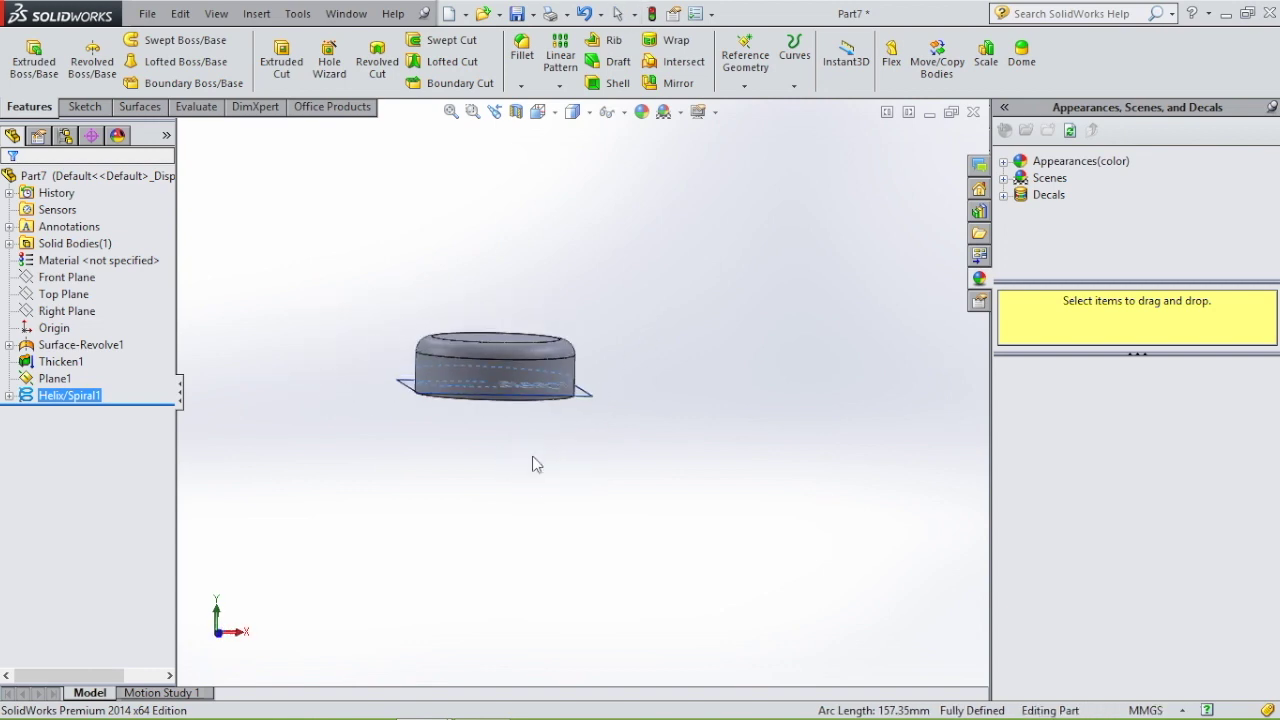
{"action": "scroll", "coordinate": [560, 360], "scroll_direction": "up", "scroll_amount": 2}
{"action": "mouse_move", "coordinate": [689, 437]}
{"action": "middle_mouse_down"}
{"action": "mouse_move", "coordinate": [686, 463]}
{"action": "mouse_move", "coordinate": [689, 432]}
{"action": "middle_mouse_up"}
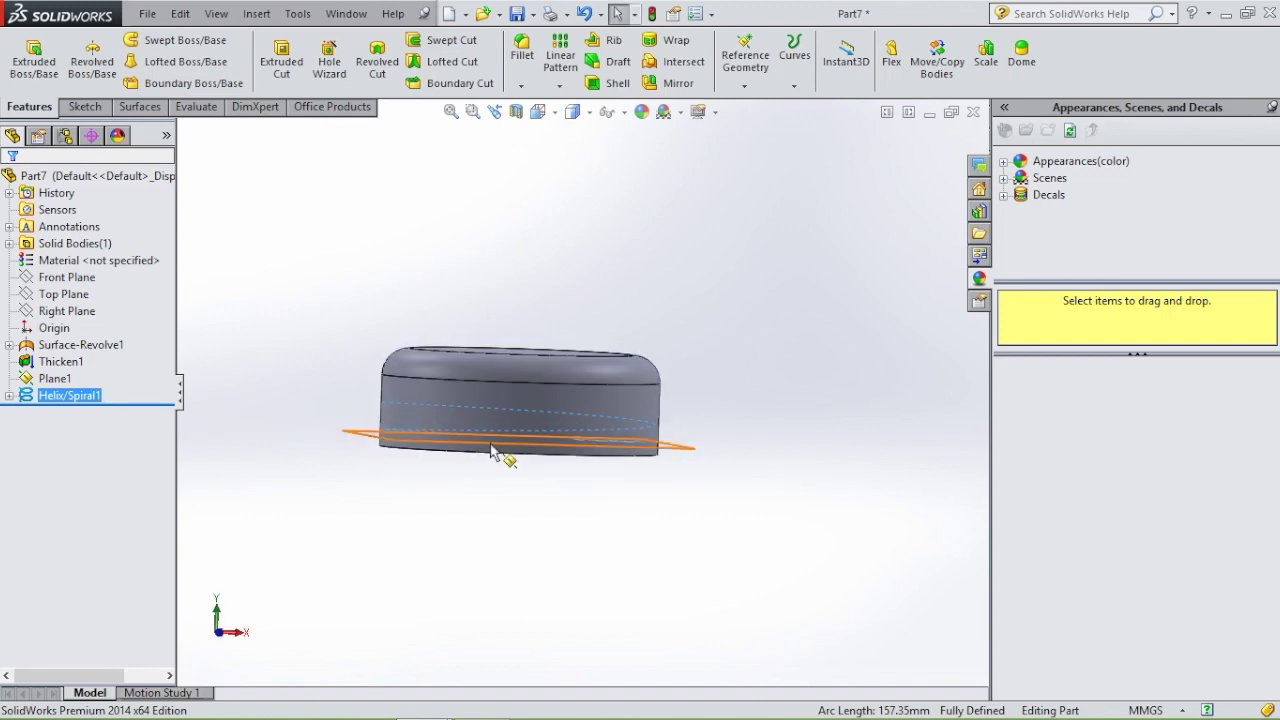
{"action": "left_click", "coordinate": [514, 430]}
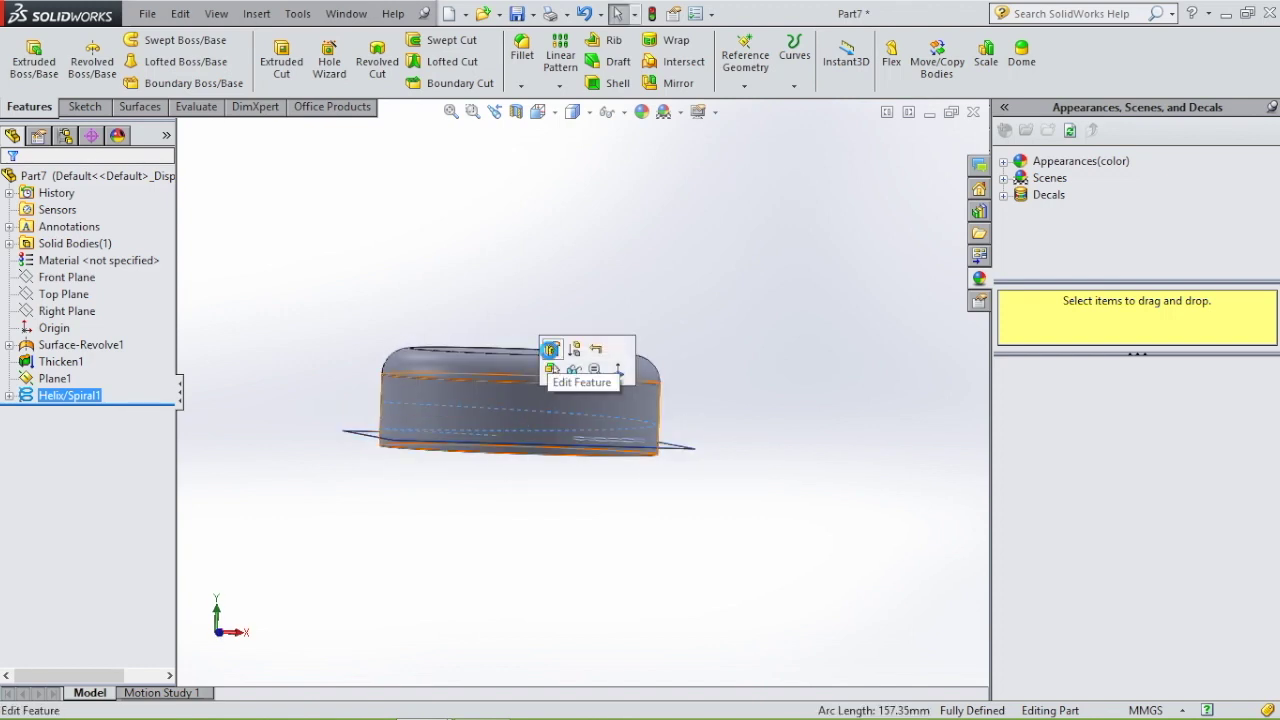
{"action": "left_click", "coordinate": [550, 349]}
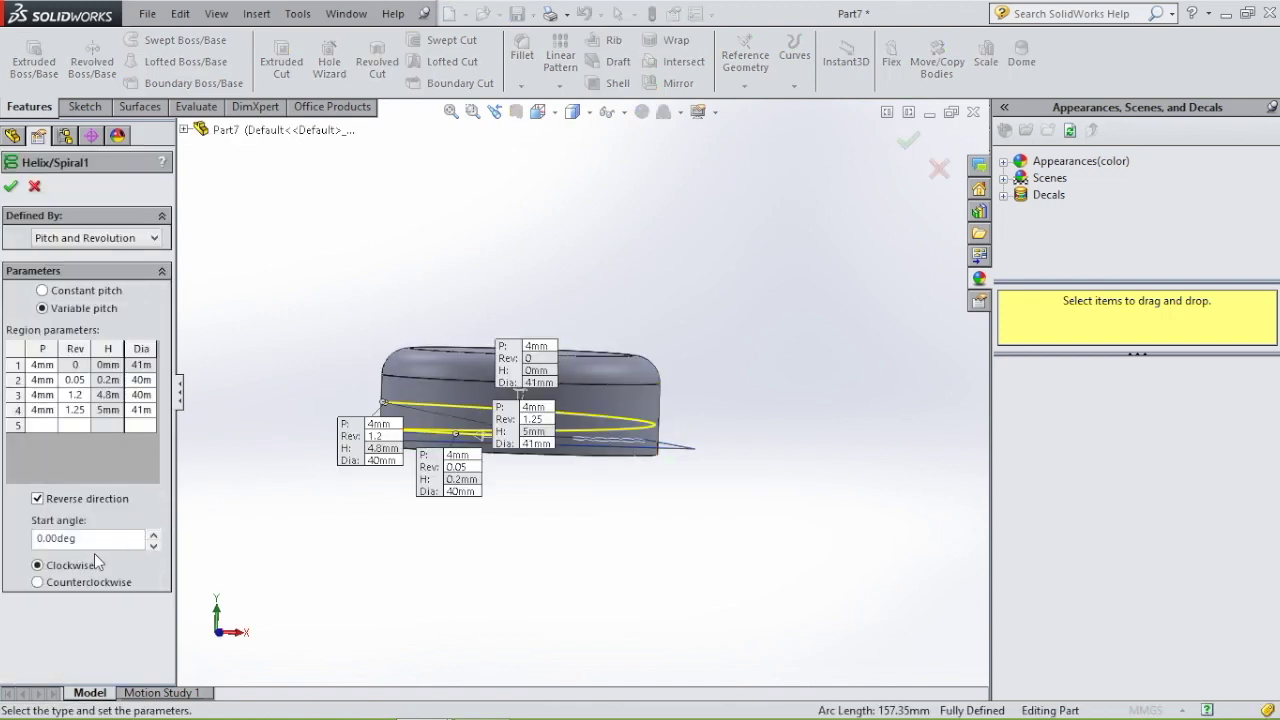
{"action": "left_click", "coordinate": [11, 186]}
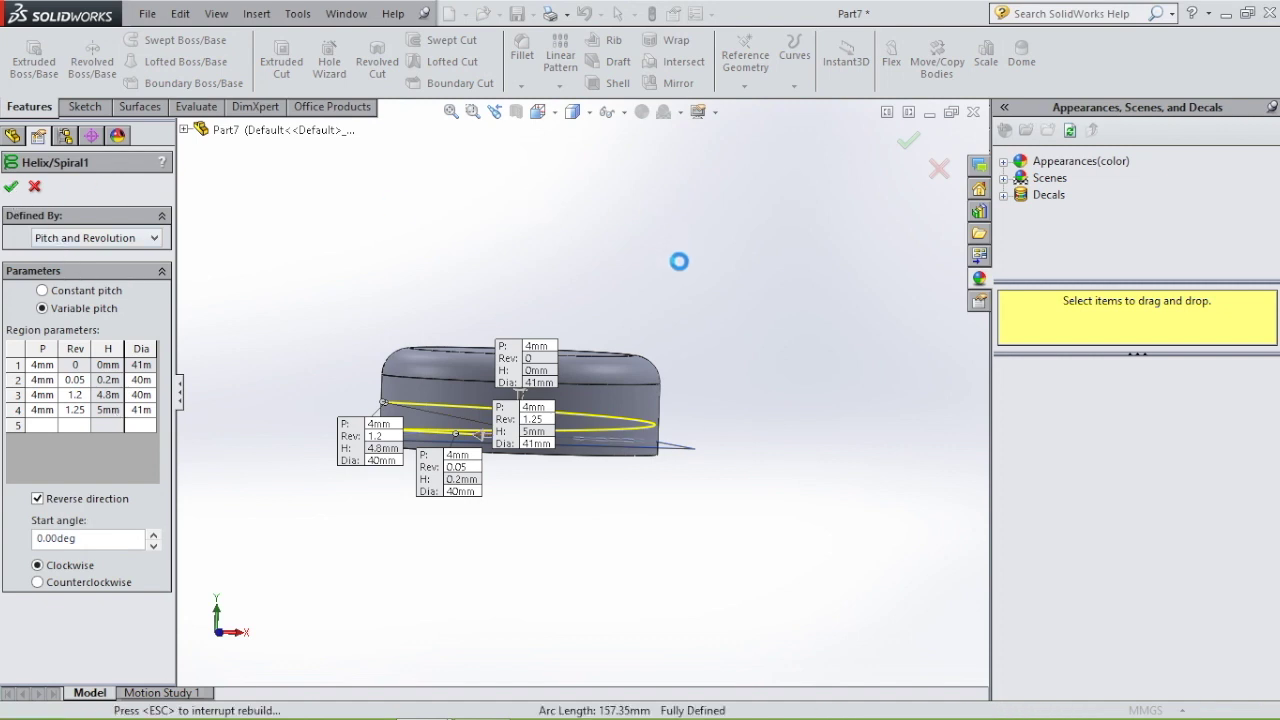
{"action": "scroll", "coordinate": [667, 395], "scroll_direction": "up", "scroll_amount": 4}
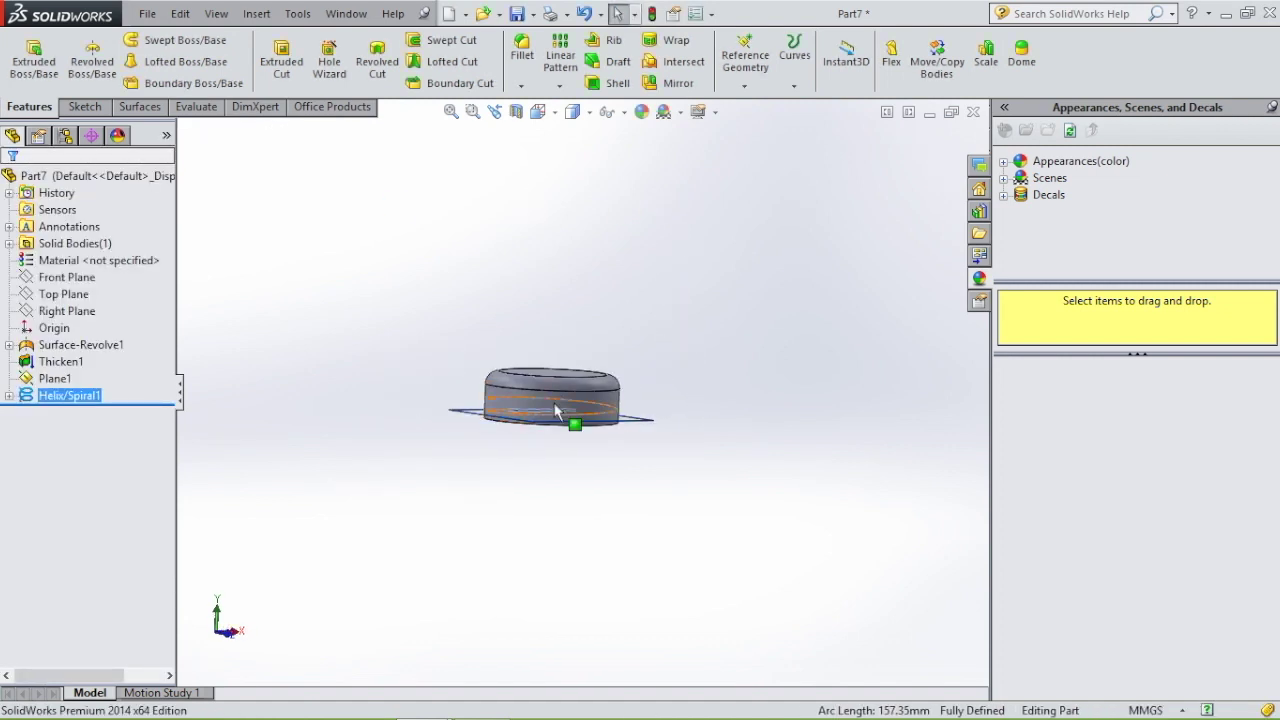
{"action": "scroll", "coordinate": [590, 450], "scroll_direction": "down", "scroll_amount": 3}
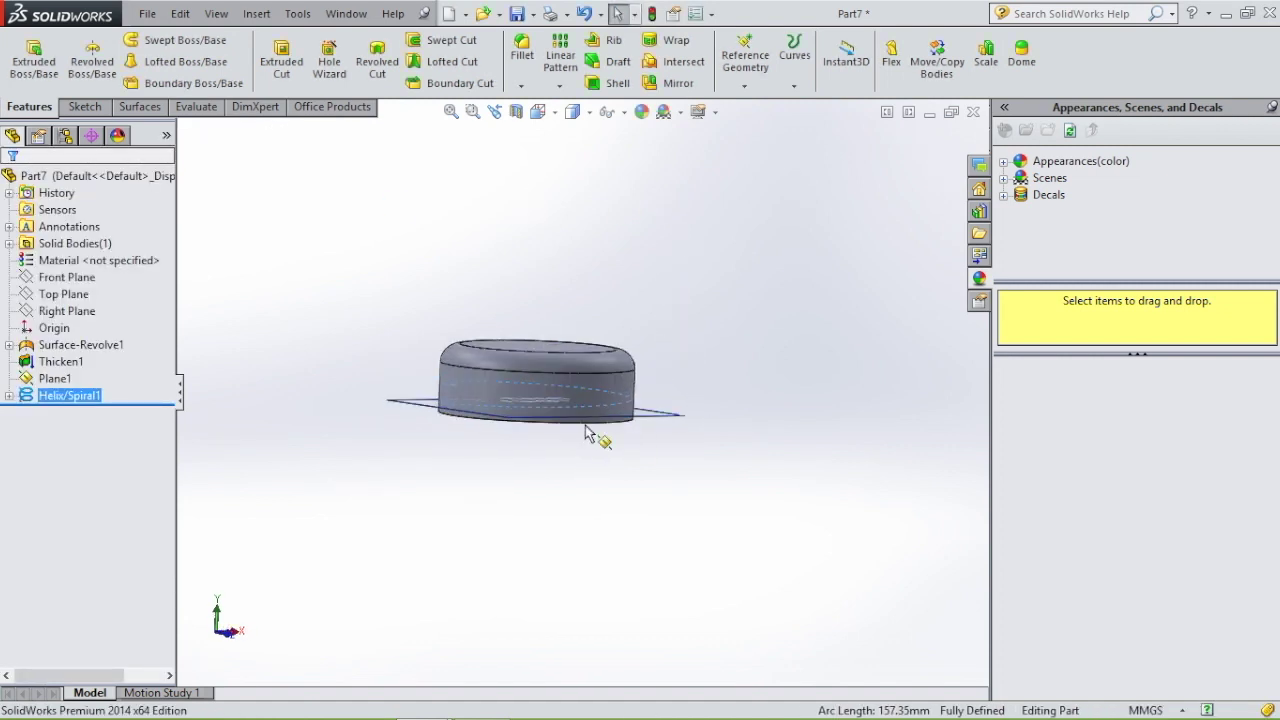
Hide Plane1 and start a sketch on the Right Plane, viewed face-on
{"action": "left_click", "coordinate": [686, 421]}
{"action": "left_click", "coordinate": [782, 357]}
{"action": "left_click", "coordinate": [82, 316]}
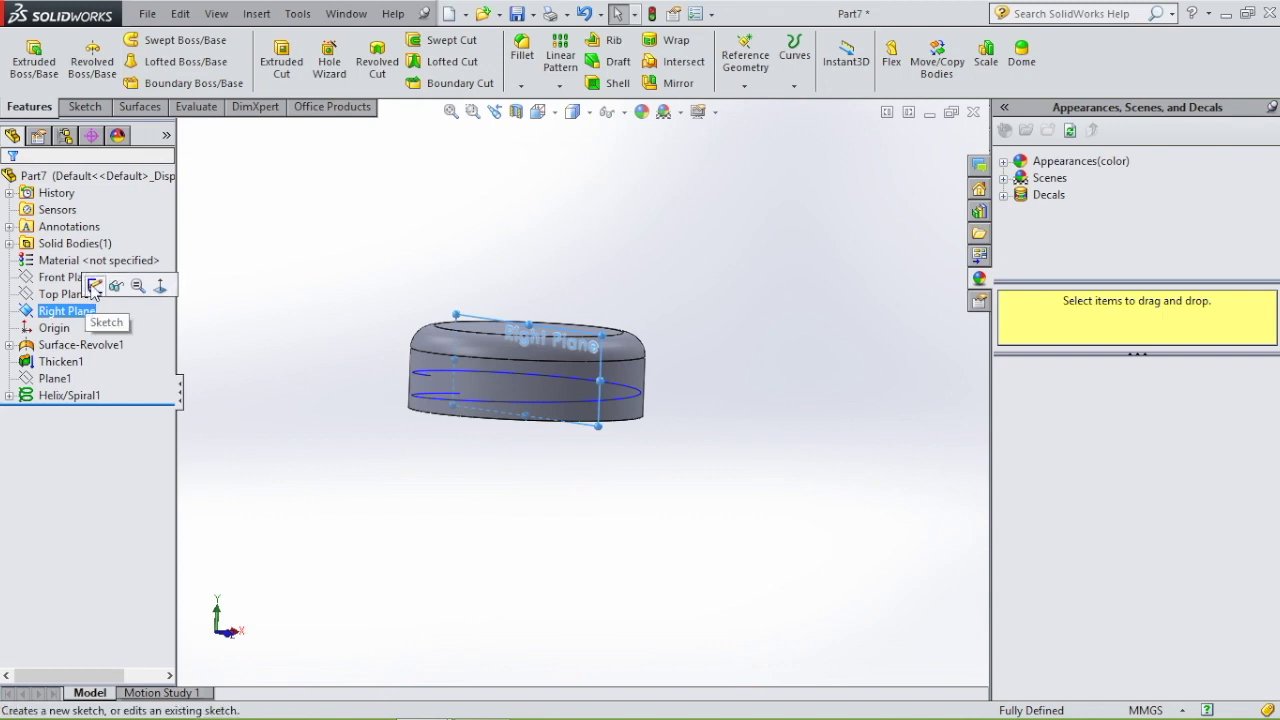
{"action": "left_click", "coordinate": [95, 286]}
{"action": "mouse_move", "coordinate": [364, 508]}
{"action": "middle_mouse_down"}
{"action": "mouse_move", "coordinate": [423, 463]}
{"action": "mouse_move", "coordinate": [423, 509]}
{"action": "mouse_move", "coordinate": [414, 471]}
{"action": "mouse_move", "coordinate": [474, 526]}
{"action": "middle_mouse_up"}
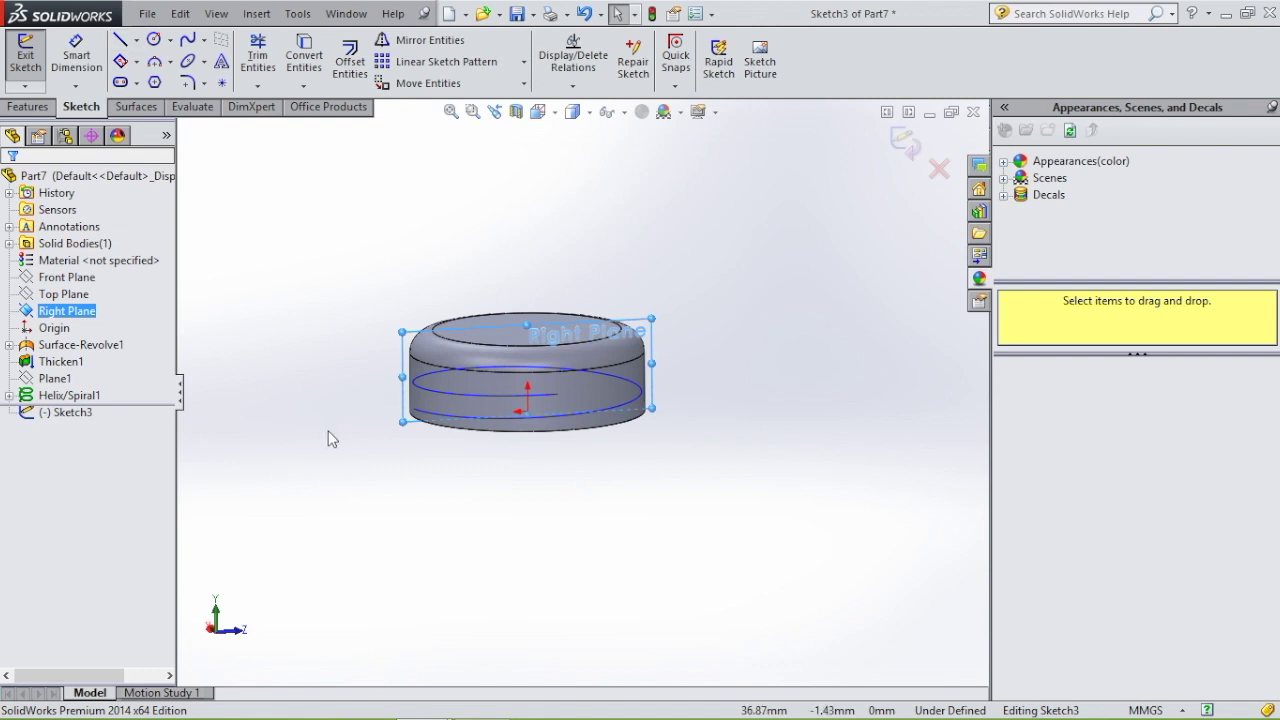
{"action": "key", "text": "space"}
{"action": "left_click", "coordinate": [522, 578]}
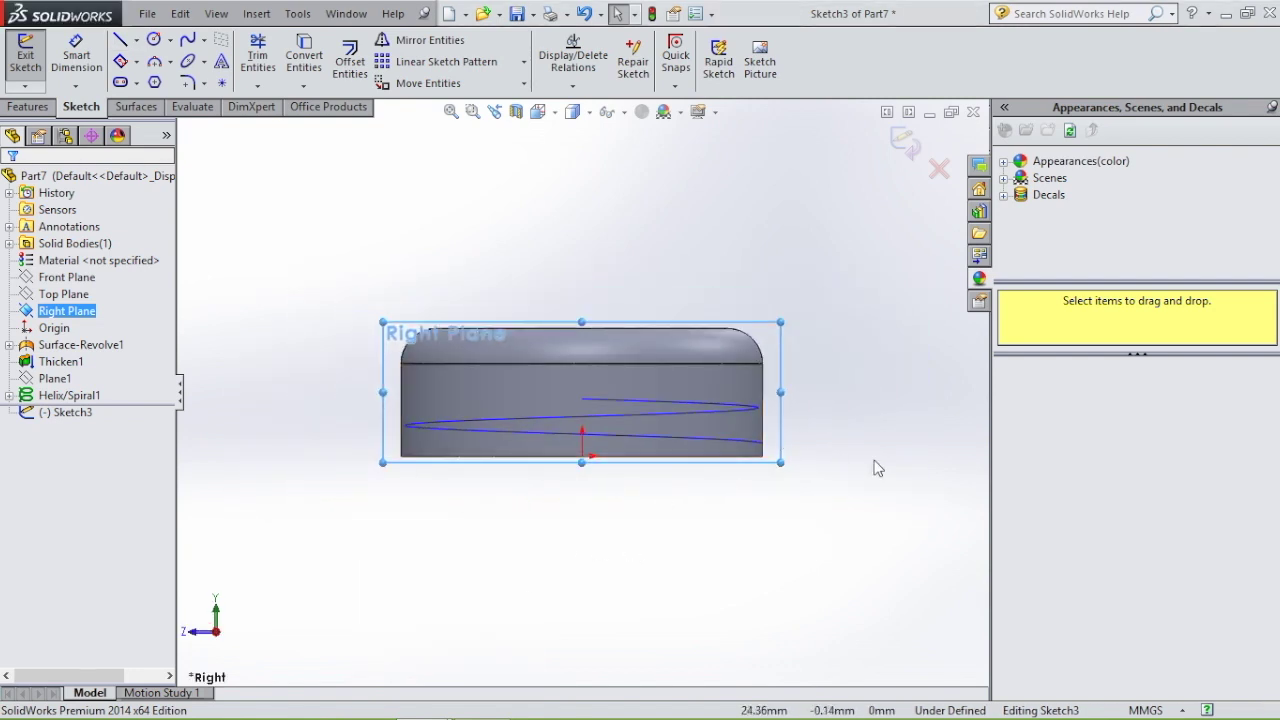
Sketch a closed trapezoid outside the cap near its lower edge, with an outer vertical side about 5.4 mm and an inner one about 2.2 mm
{"action": "left_click", "coordinate": [119, 40]}
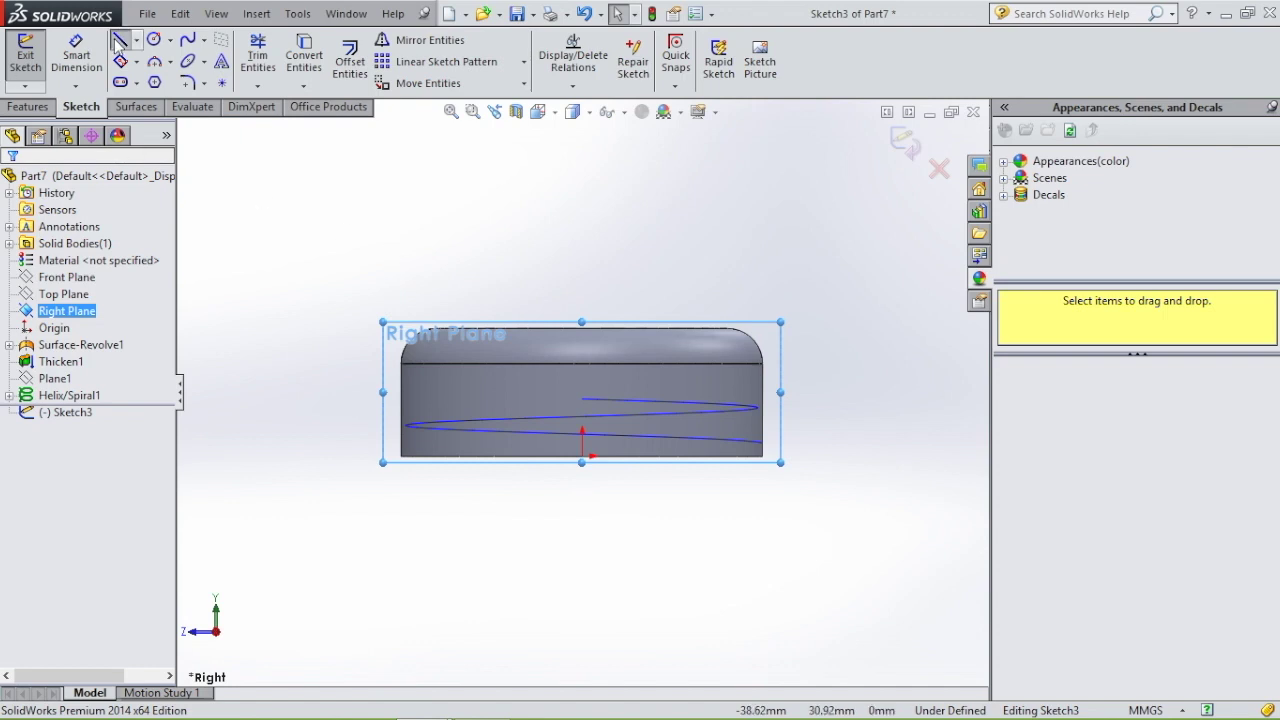
{"action": "left_click", "coordinate": [873, 472]}
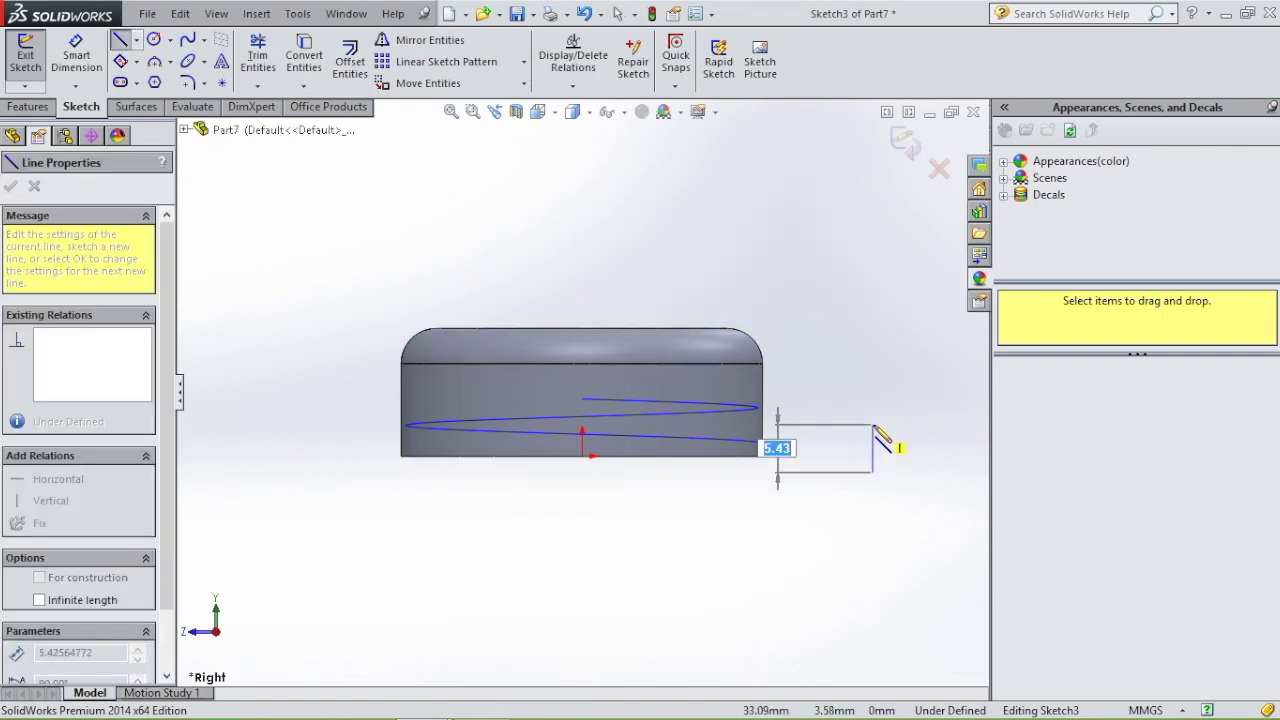
{"action": "left_click", "coordinate": [873, 425]}
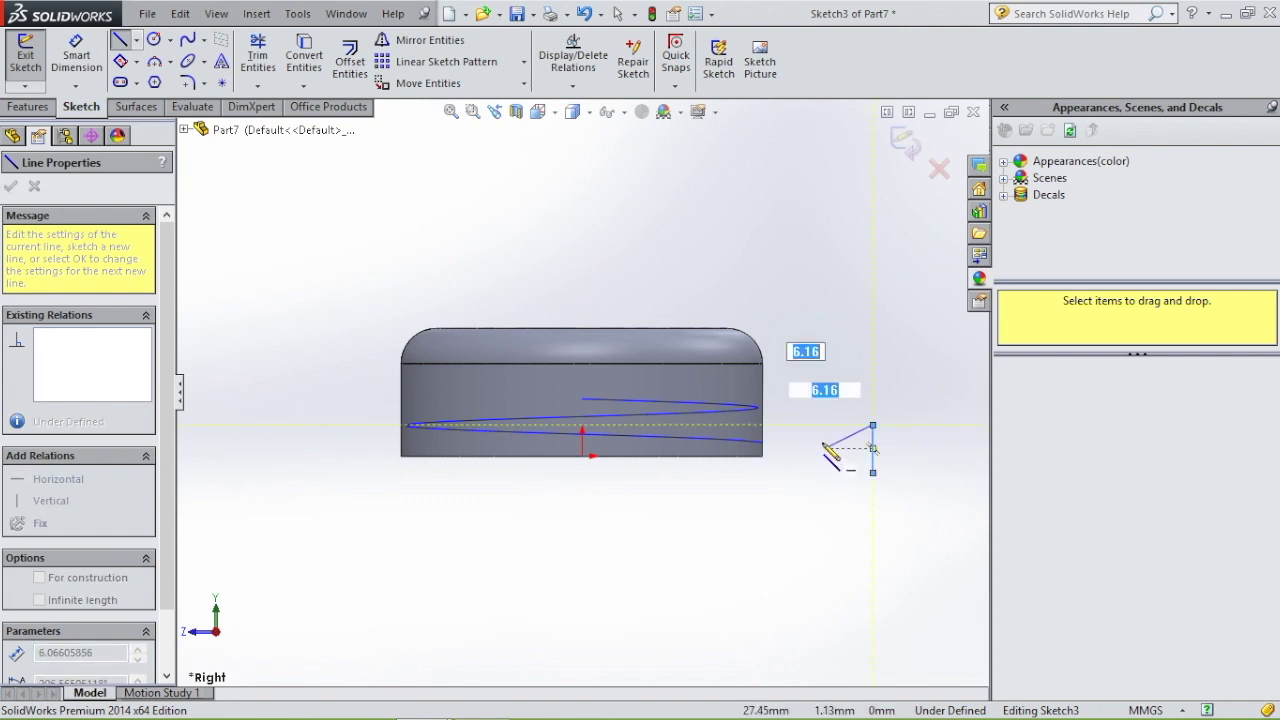
{"action": "left_click", "coordinate": [822, 442]}
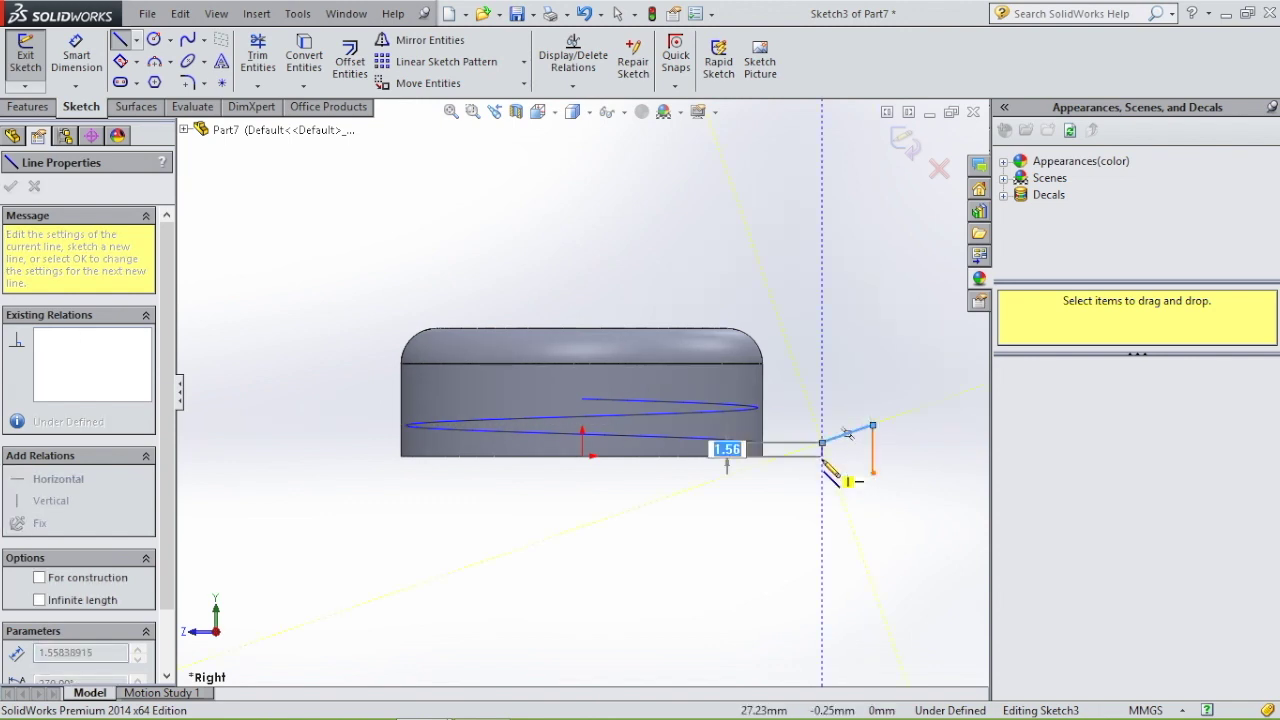
{"action": "left_click", "coordinate": [822, 460]}
{"action": "left_click", "coordinate": [873, 472]}
{"action": "key", "text": "Escape"}
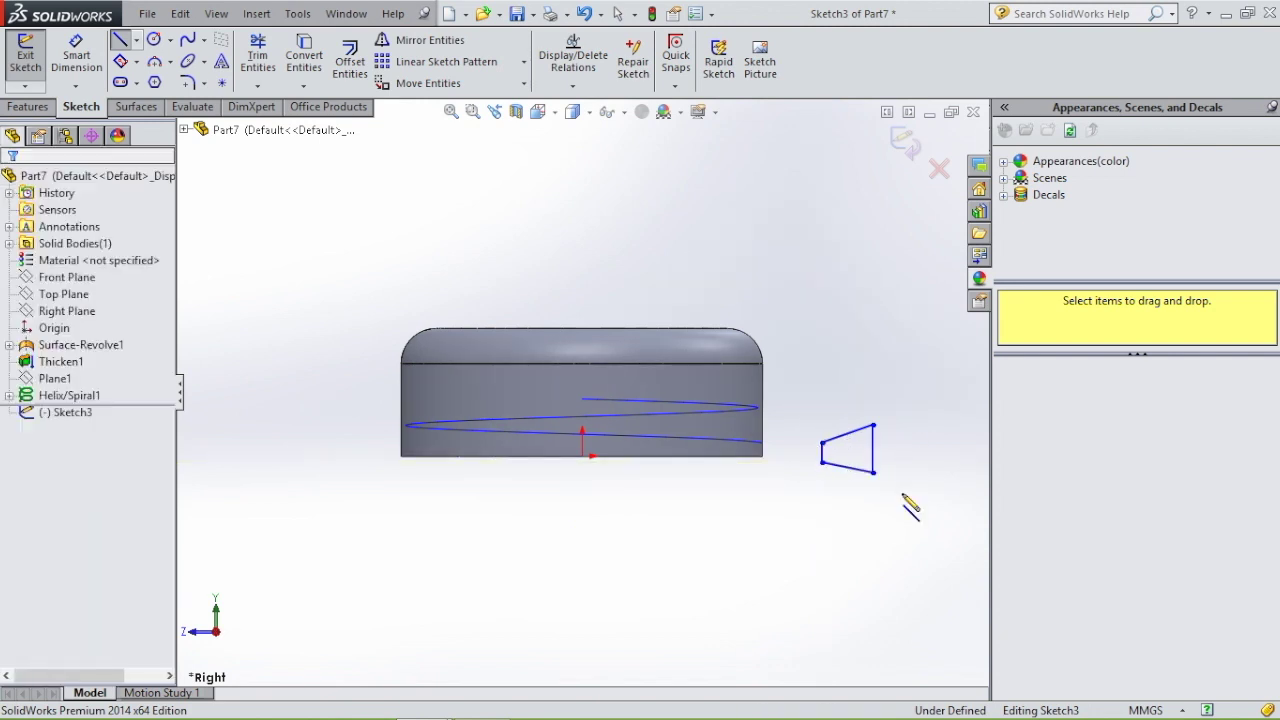
Add a centerline joining the midpoints of the trapezoid's two vertical sides and make it horizontal
{"action": "scroll", "coordinate": [898, 453], "scroll_direction": "down", "scroll_amount": 5}
{"action": "scroll", "coordinate": [887, 445], "scroll_direction": "down", "scroll_amount": 2}
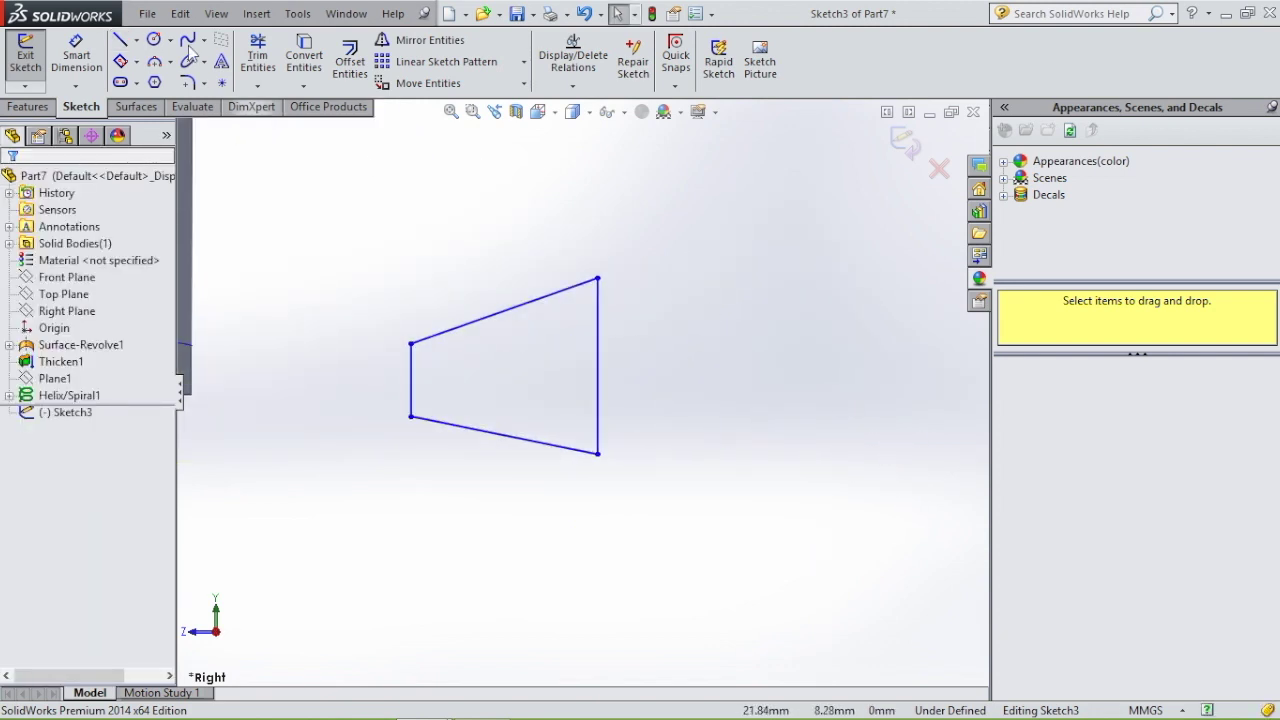
{"action": "left_click", "coordinate": [135, 40]}
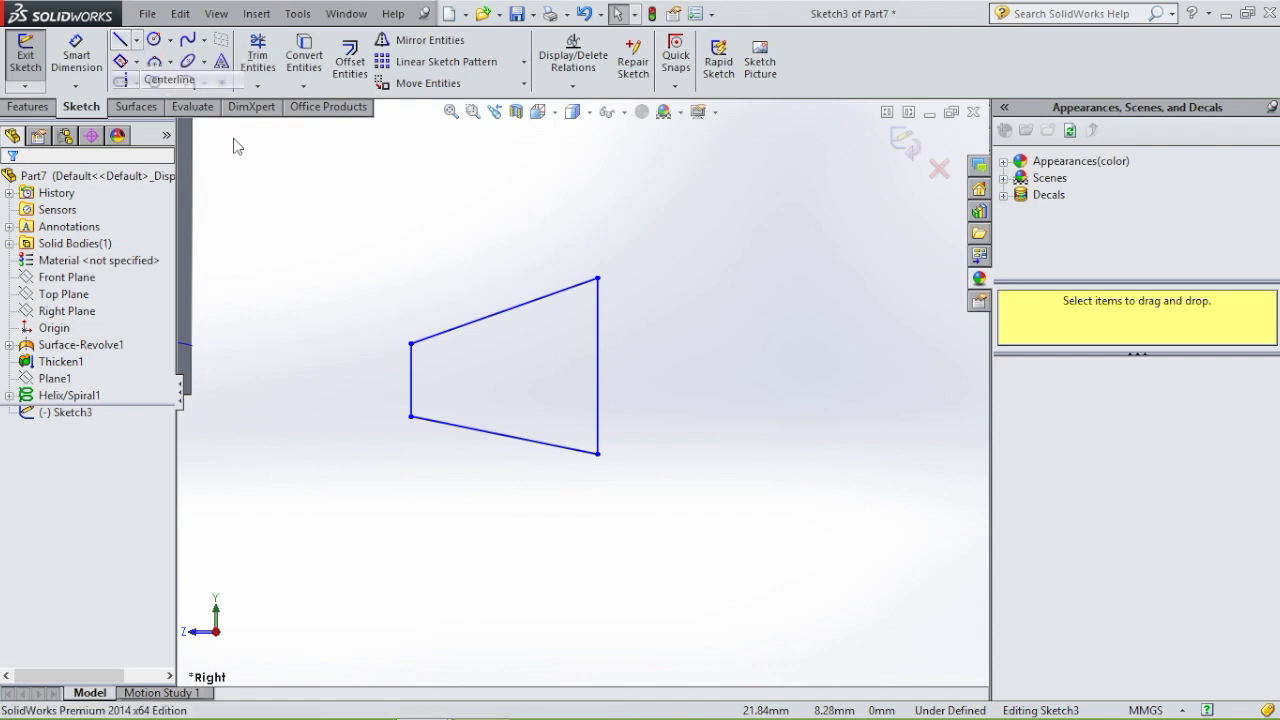
{"action": "left_click", "coordinate": [160, 82]}
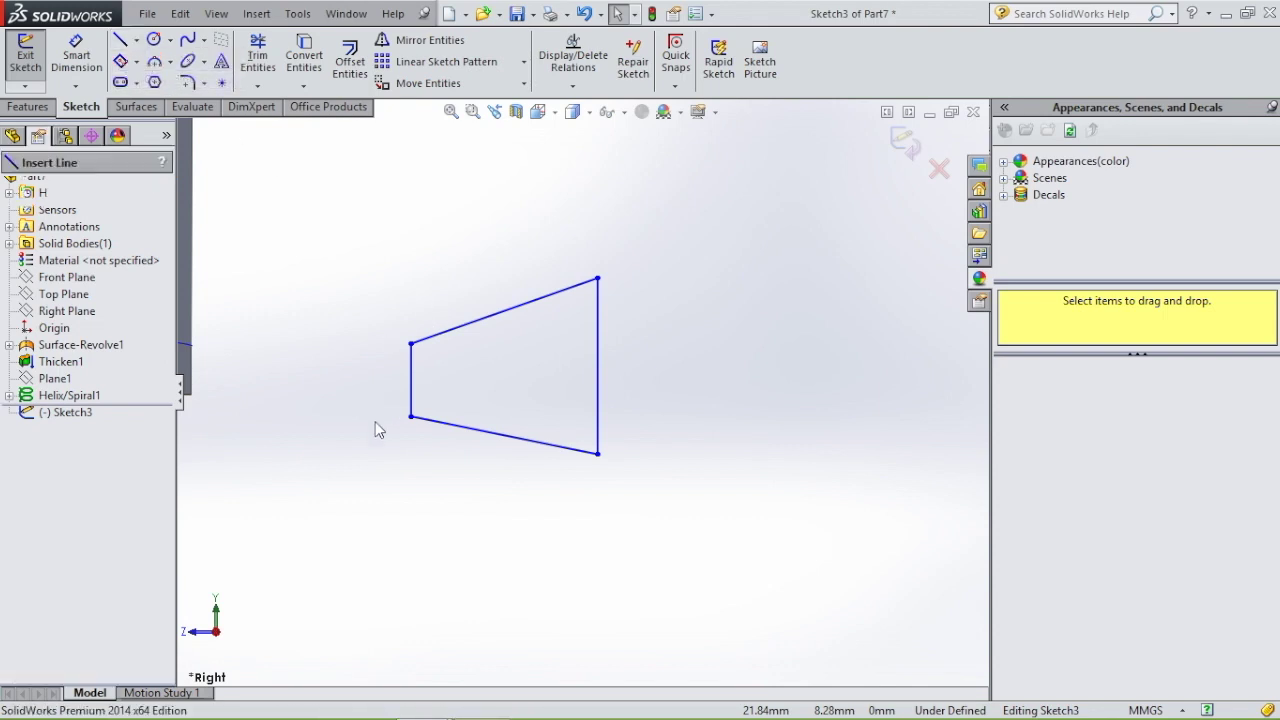
{"action": "left_click", "coordinate": [410, 380]}
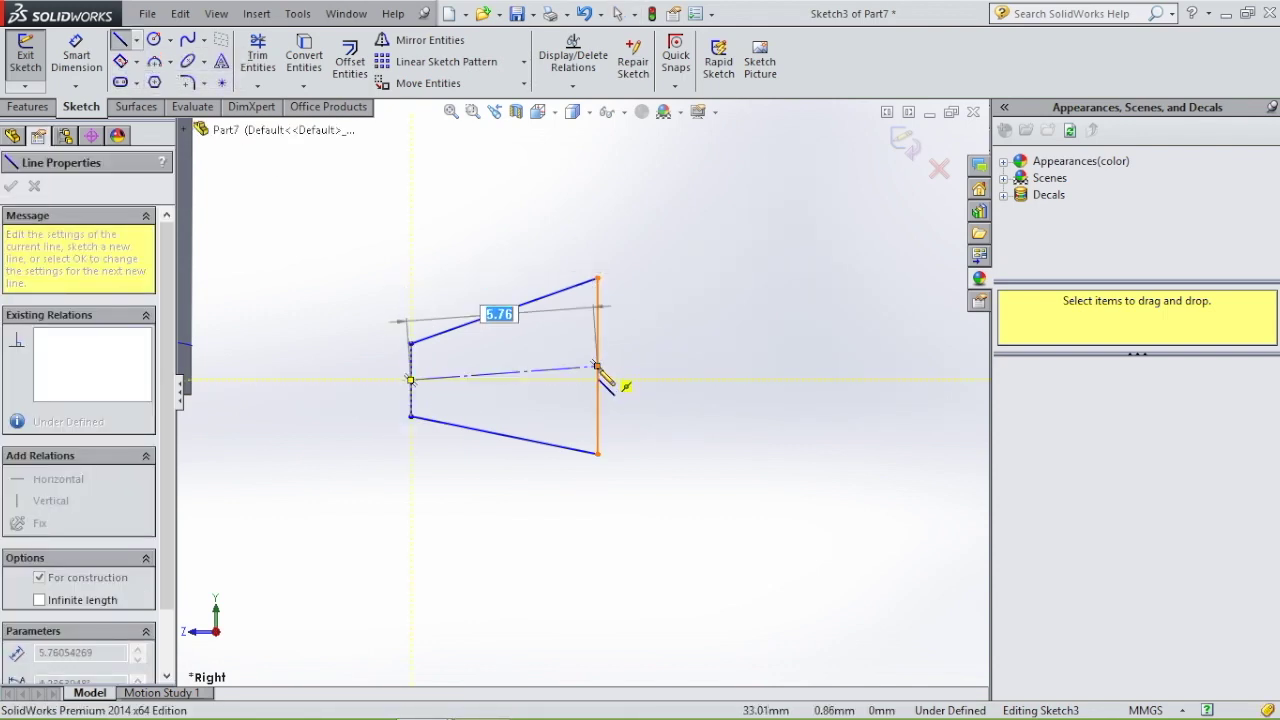
{"action": "left_click", "coordinate": [597, 367]}
{"action": "key", "text": "Escape"}
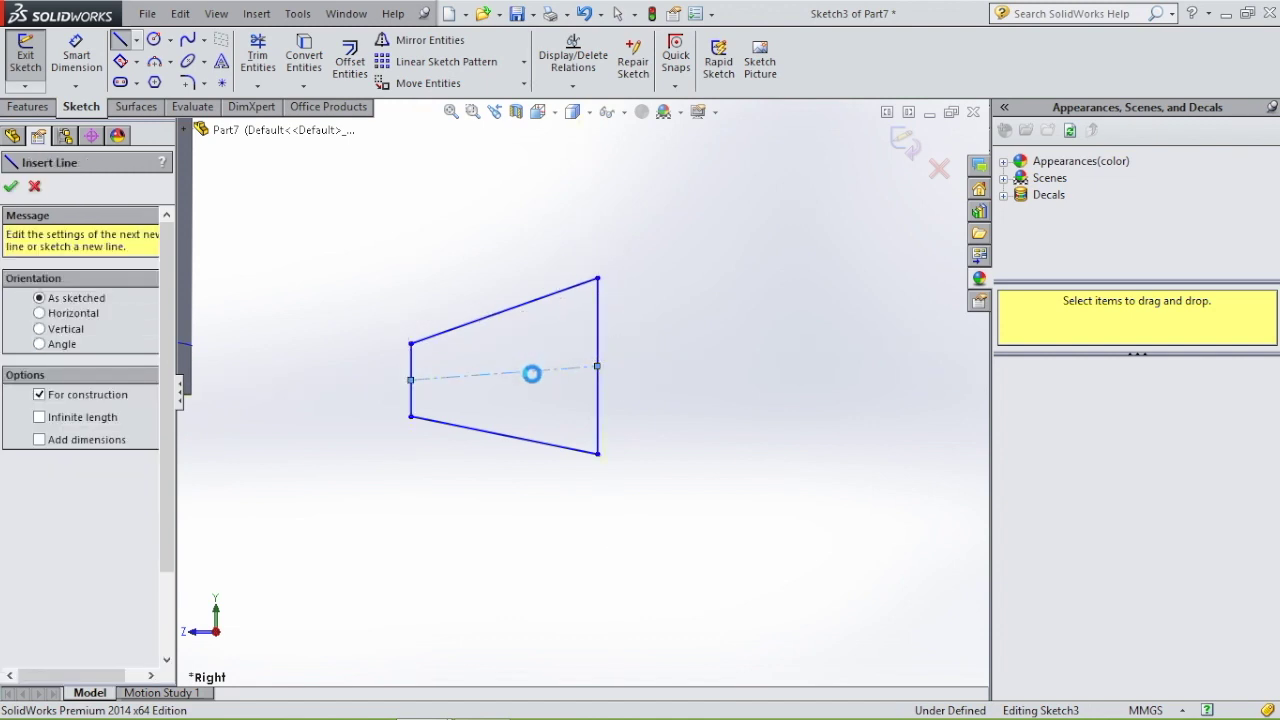
{"action": "key", "text": "Escape"}
{"action": "left_click", "coordinate": [527, 375]}
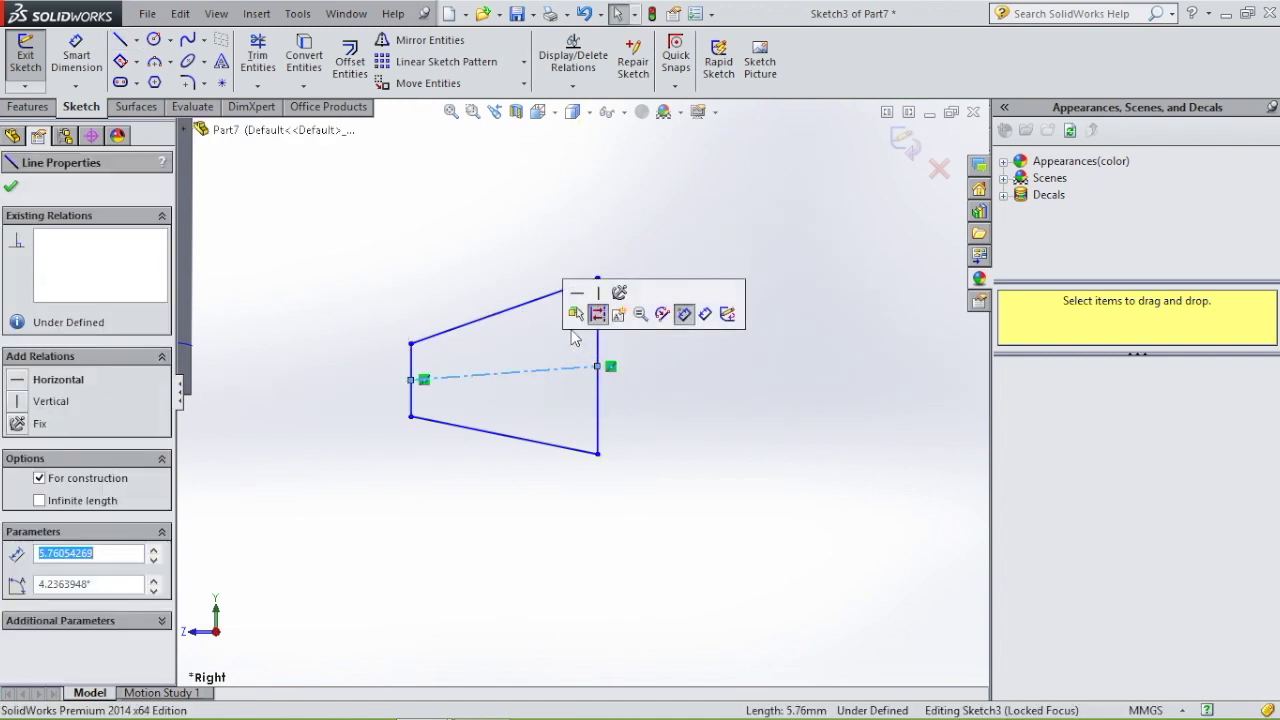
{"action": "left_click", "coordinate": [578, 293]}
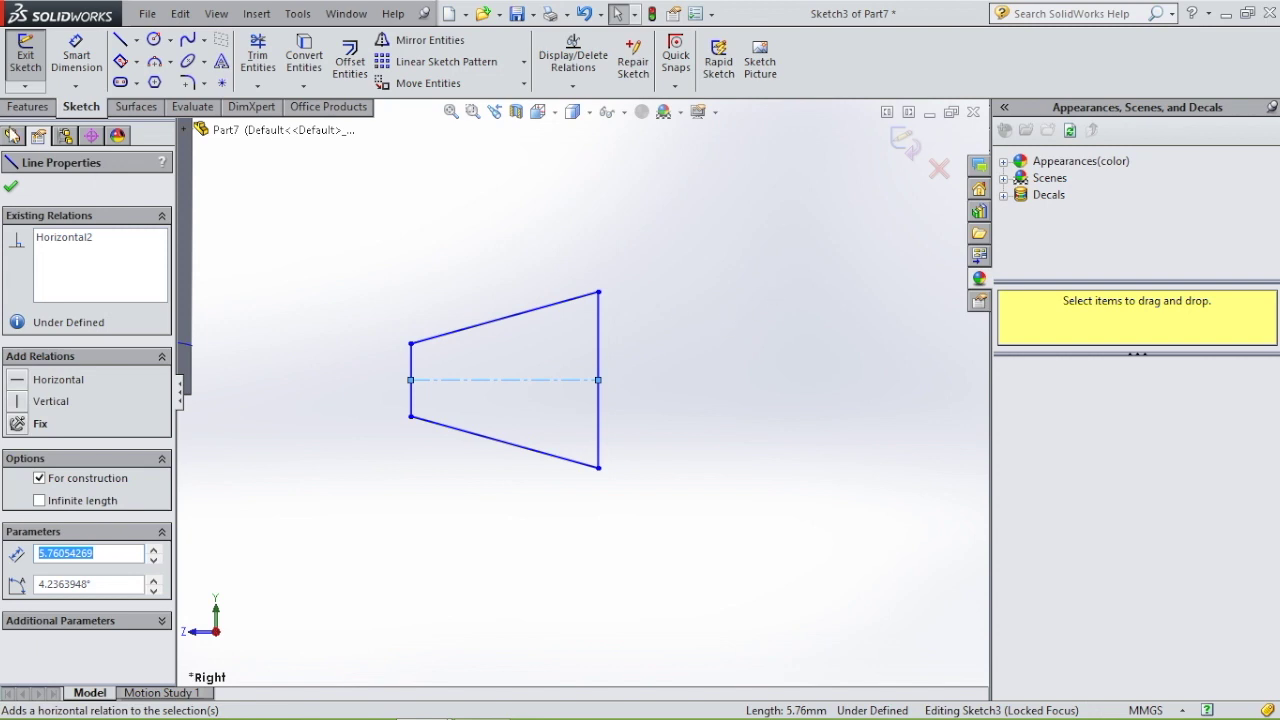
Dimension the trapezoid's centerline at 1 mm
{"action": "left_click", "coordinate": [76, 55]}
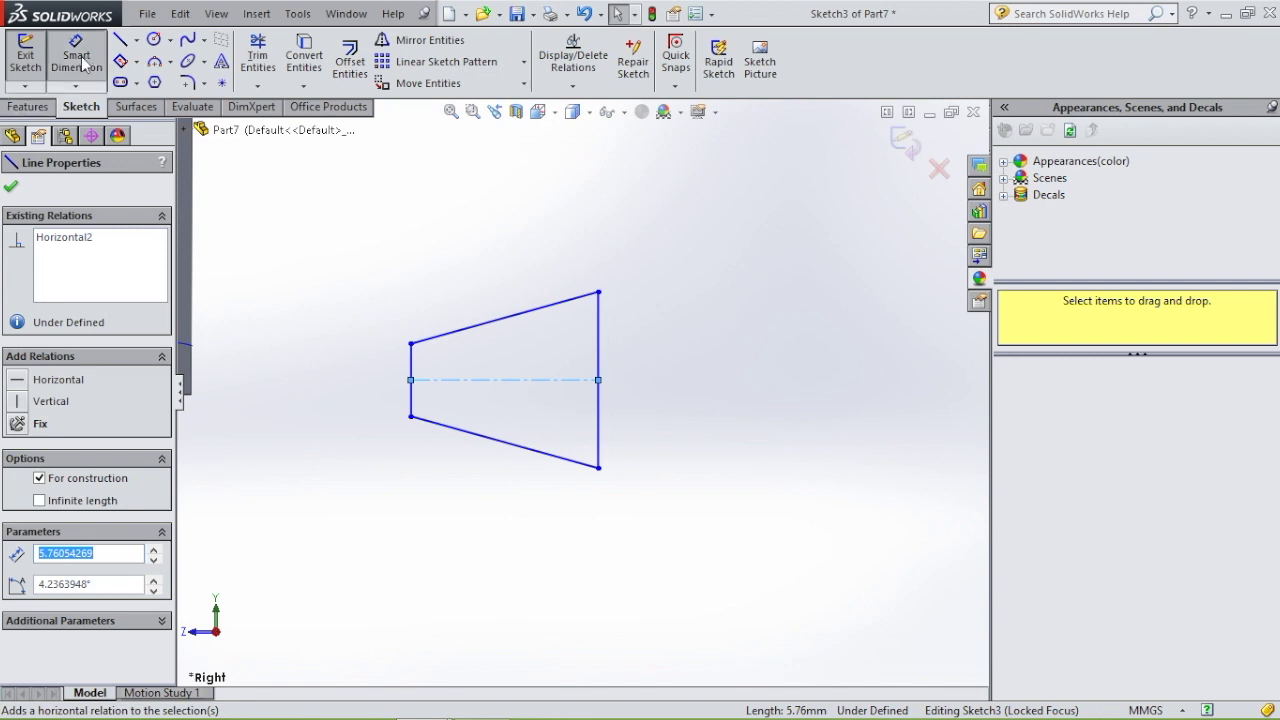
{"action": "left_click", "coordinate": [499, 380]}
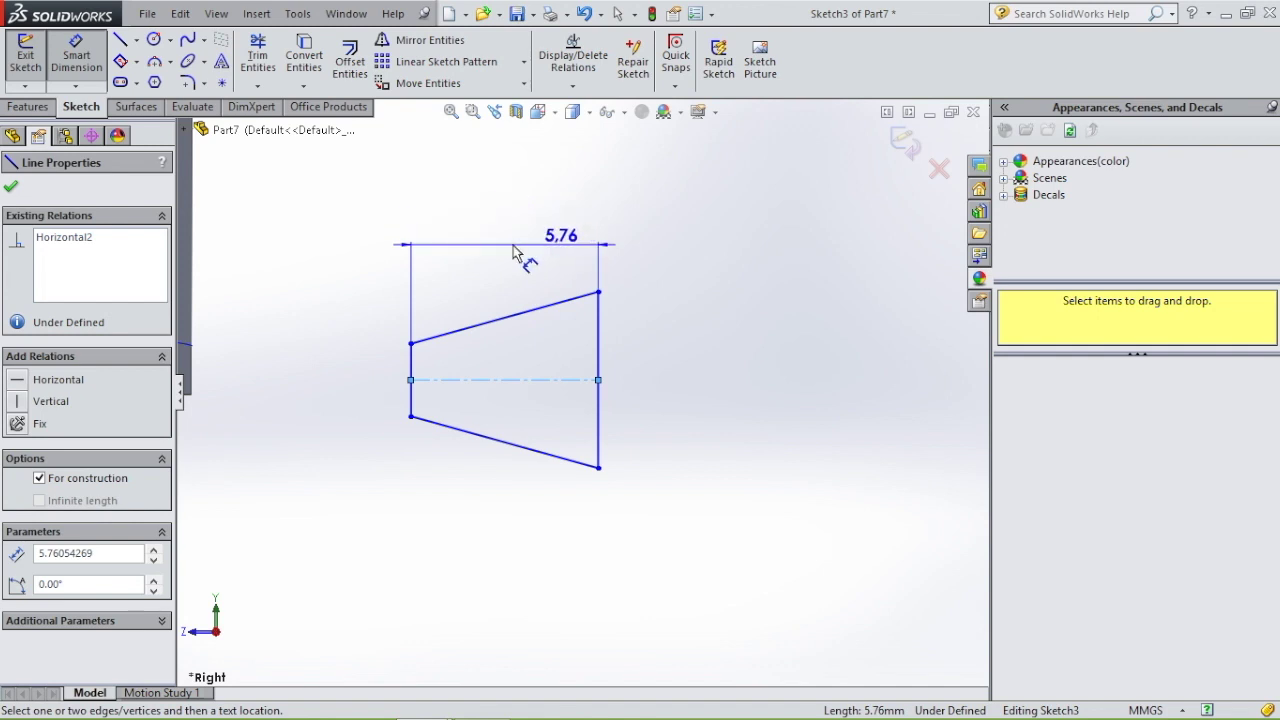
{"action": "left_click", "coordinate": [514, 252]}
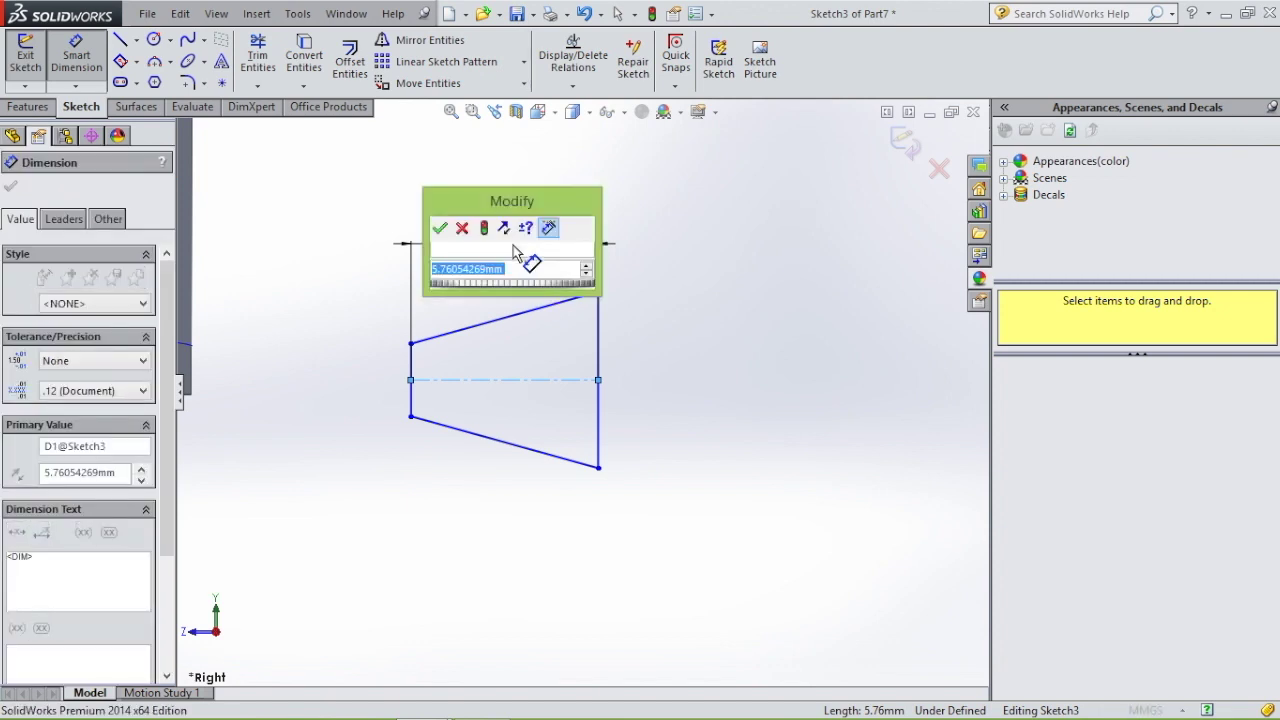
{"action": "type", "text": "="}
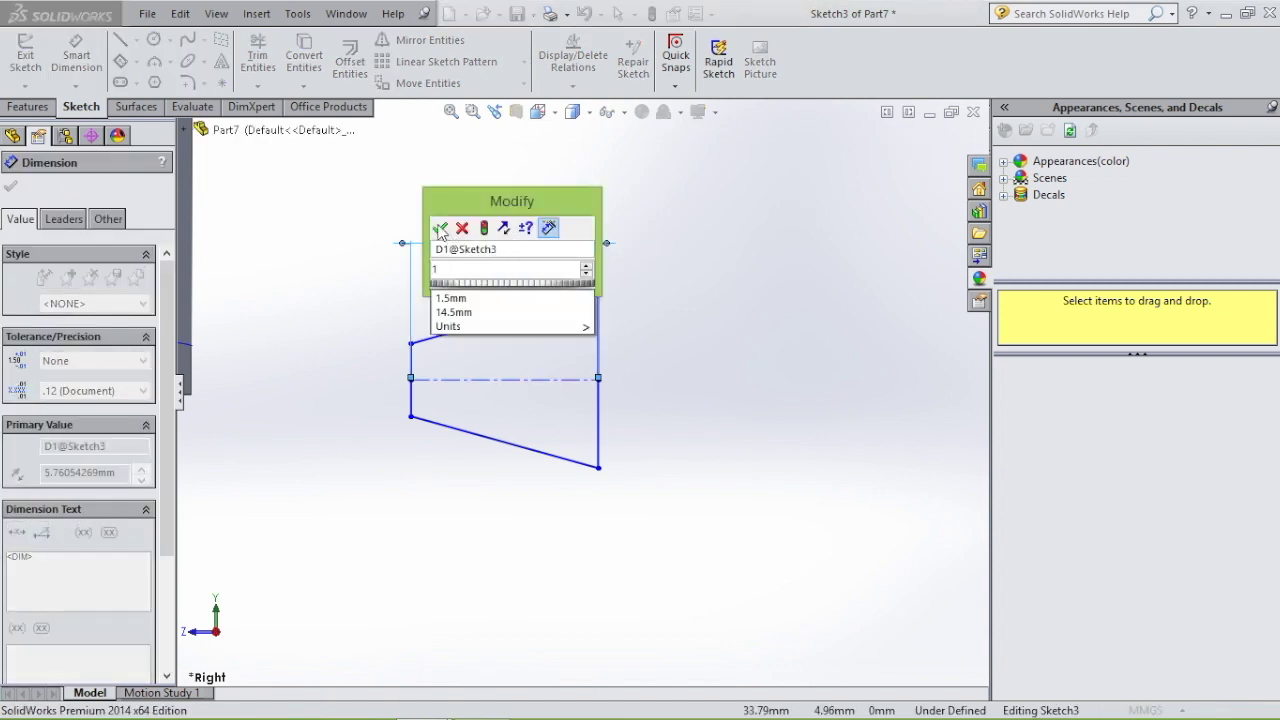
{"action": "key", "text": "Escape"}
{"action": "key", "text": "Escape"}
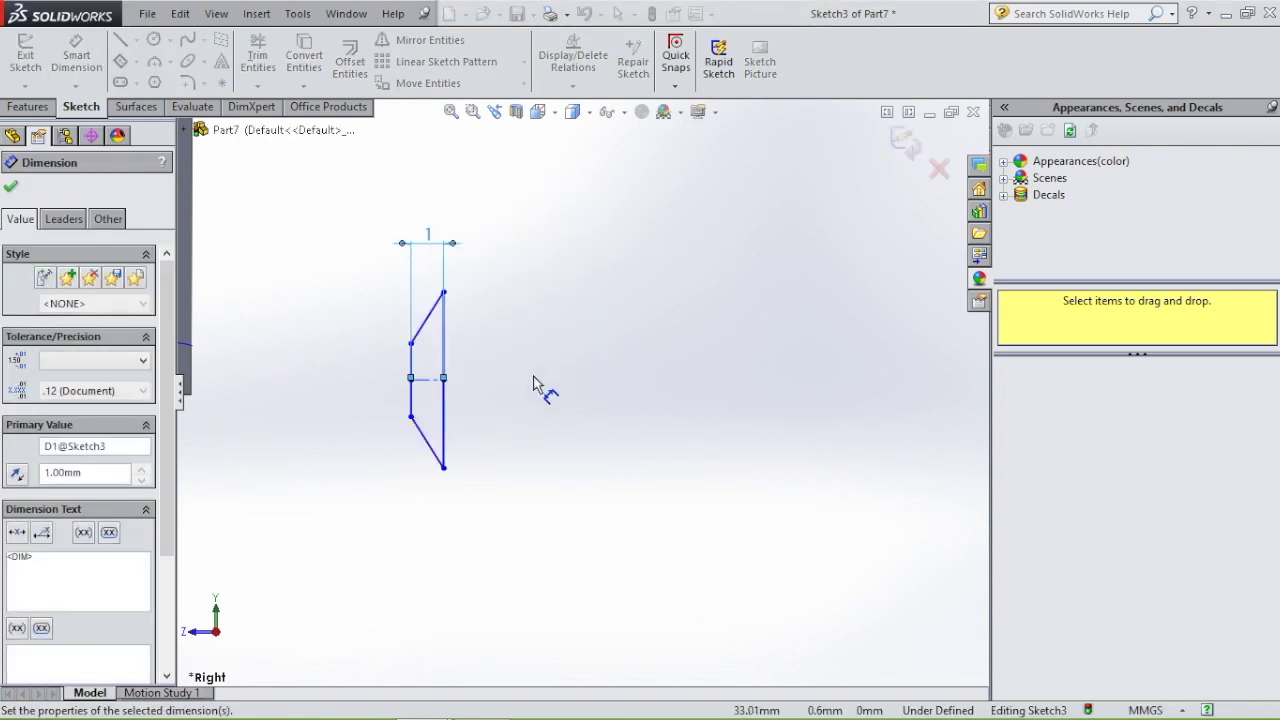
Dimension the trapezoid's outer vertical side, farthest from the cap, at 1 mm
{"action": "left_click", "coordinate": [446, 368]}
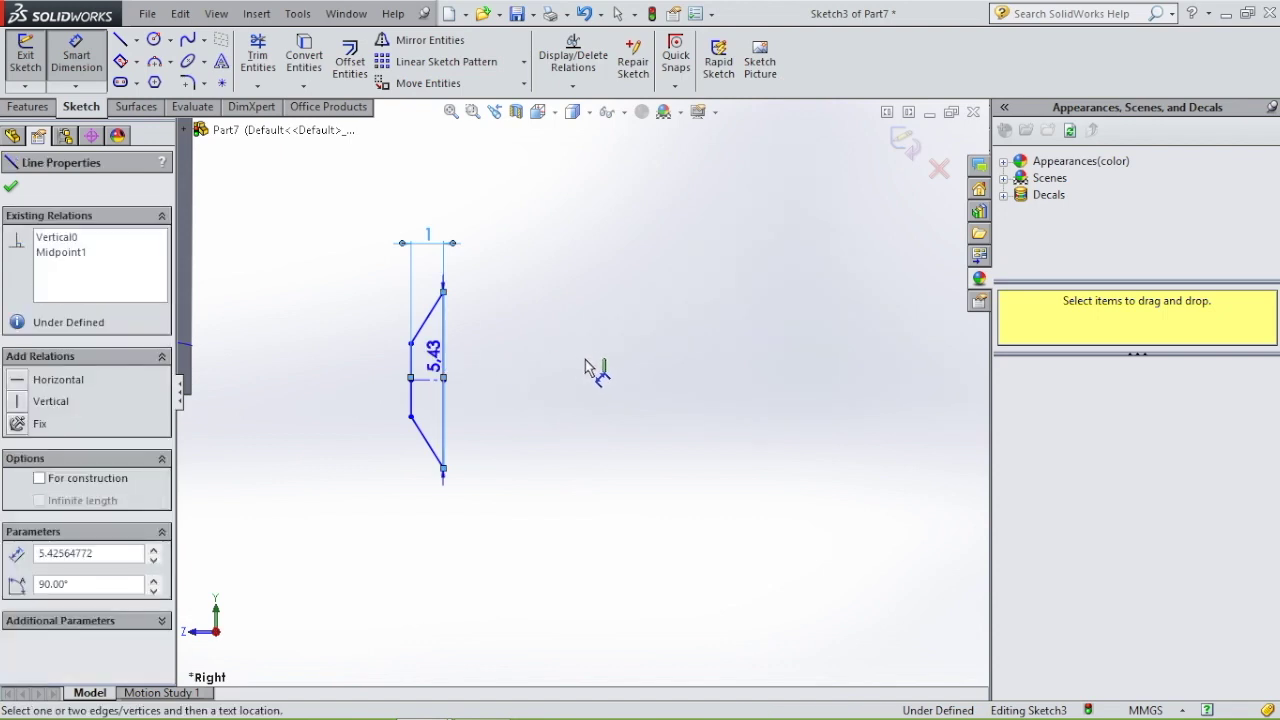
{"action": "left_click", "coordinate": [590, 368]}
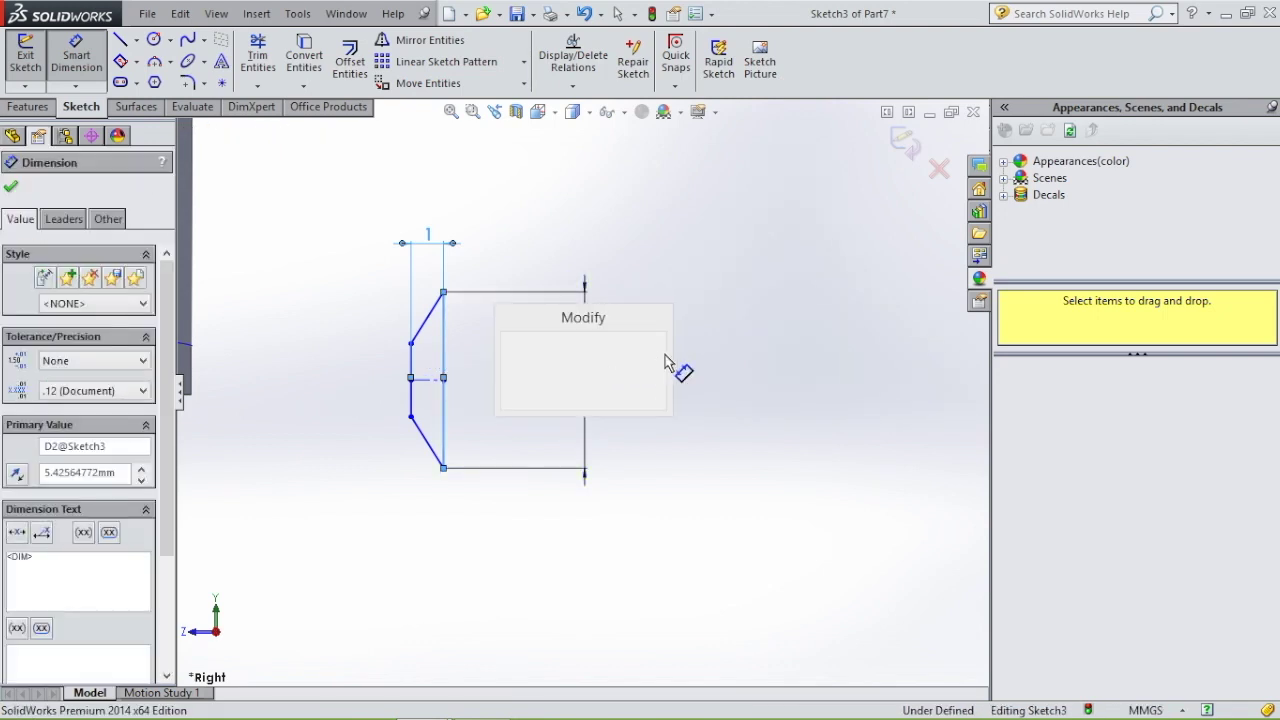
{"action": "key", "text": "Return"}
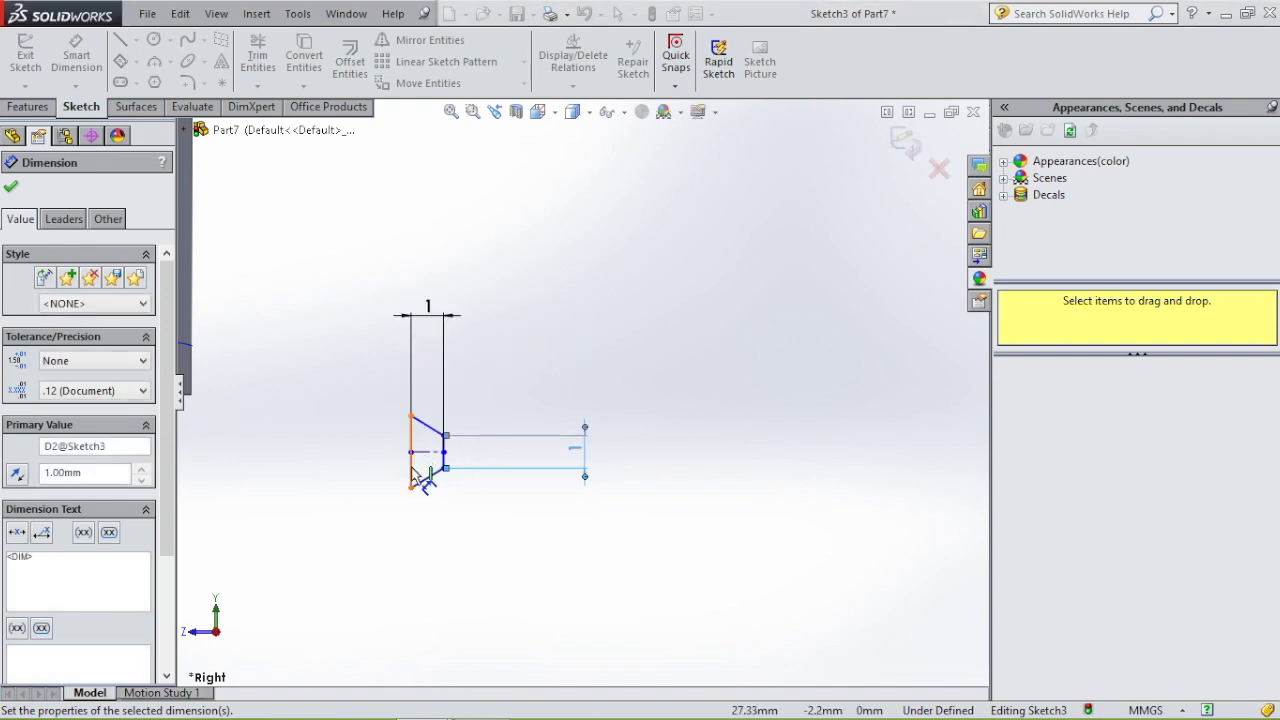
Dimension the trapezoid's inner vertical side, nearest the cap, at 0.2 mm
{"action": "left_click", "coordinate": [380, 476]}
{"action": "left_click", "coordinate": [360, 476]}
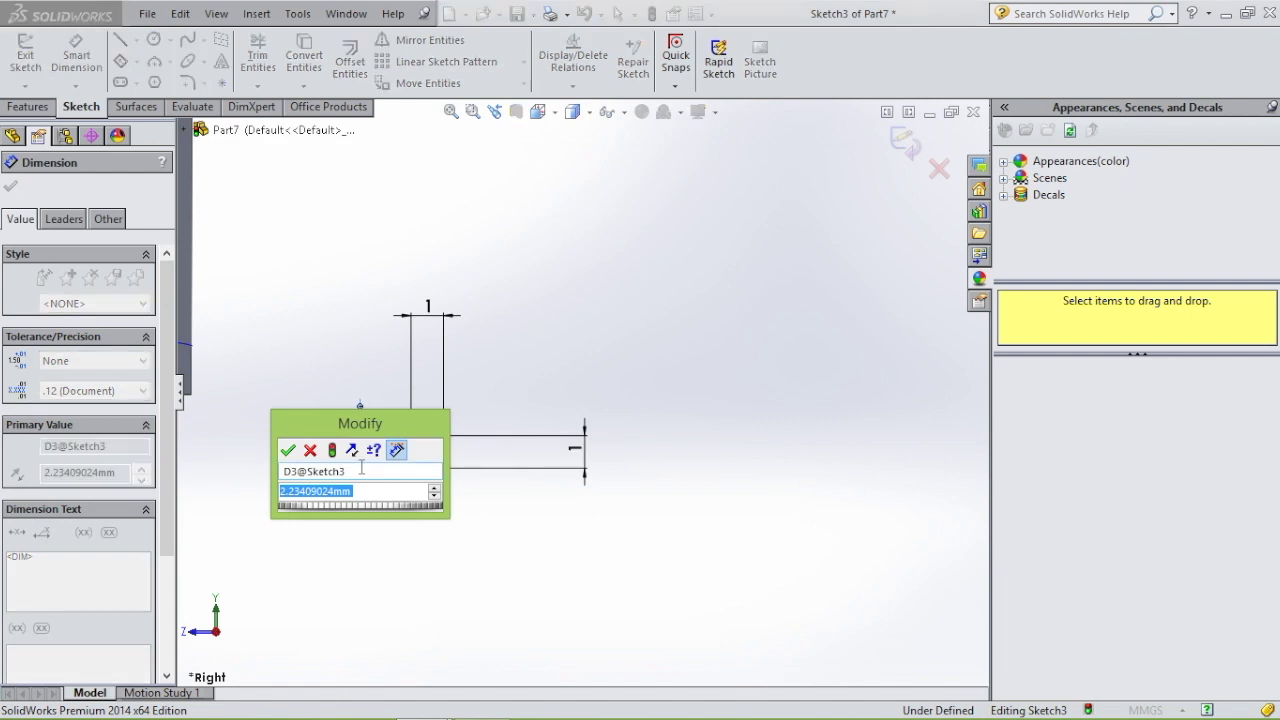
{"action": "type", "text": "0.2"}
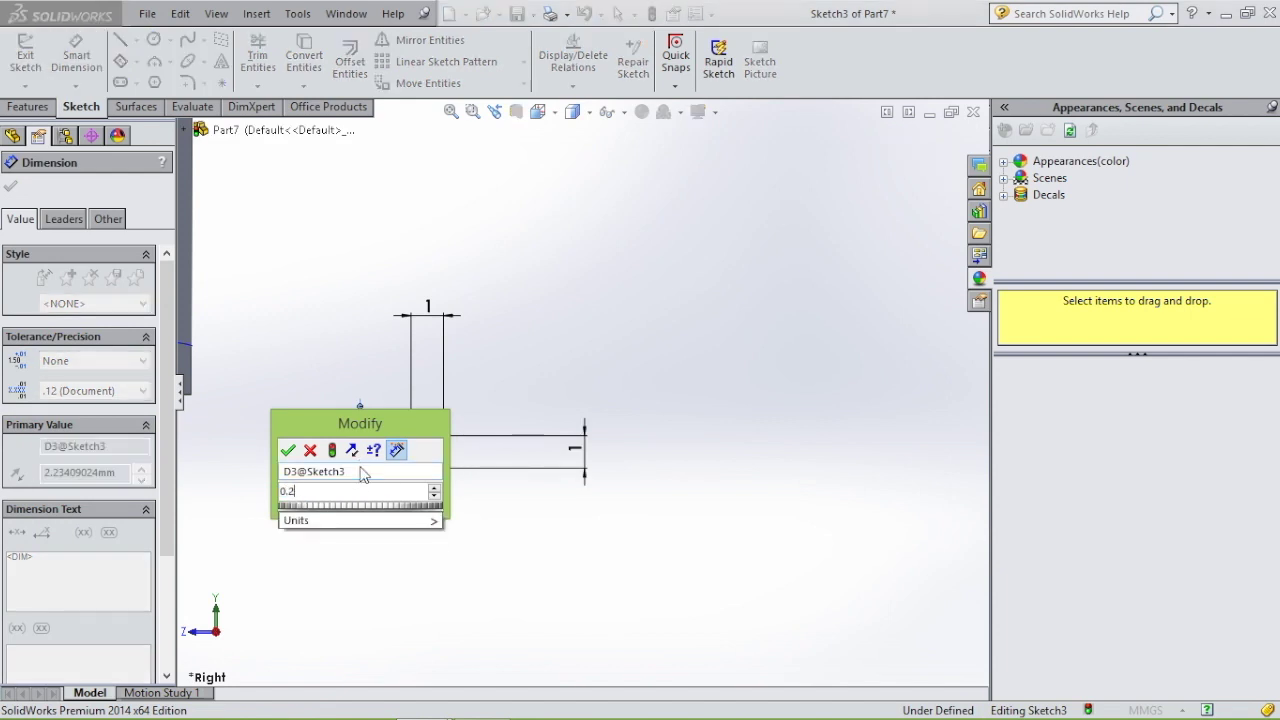
{"action": "left_click", "coordinate": [288, 451]}
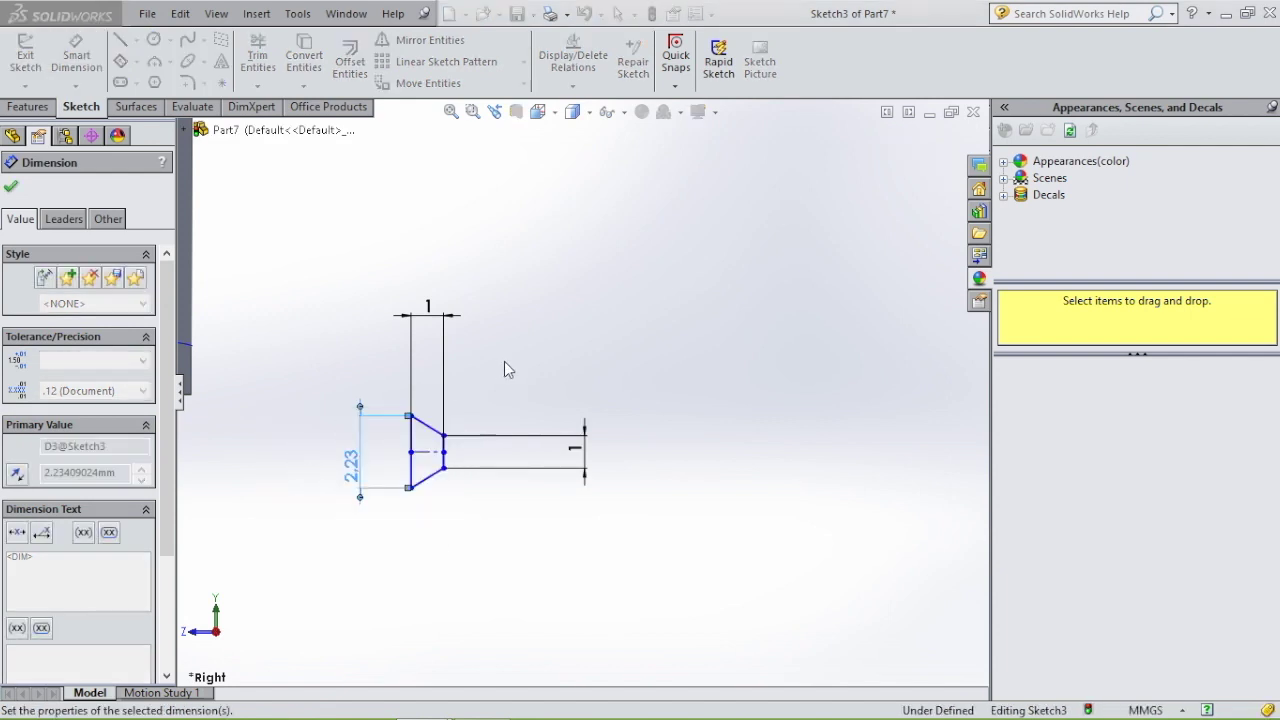
{"action": "scroll", "coordinate": [465, 432], "scroll_direction": "up", "scroll_amount": 4}
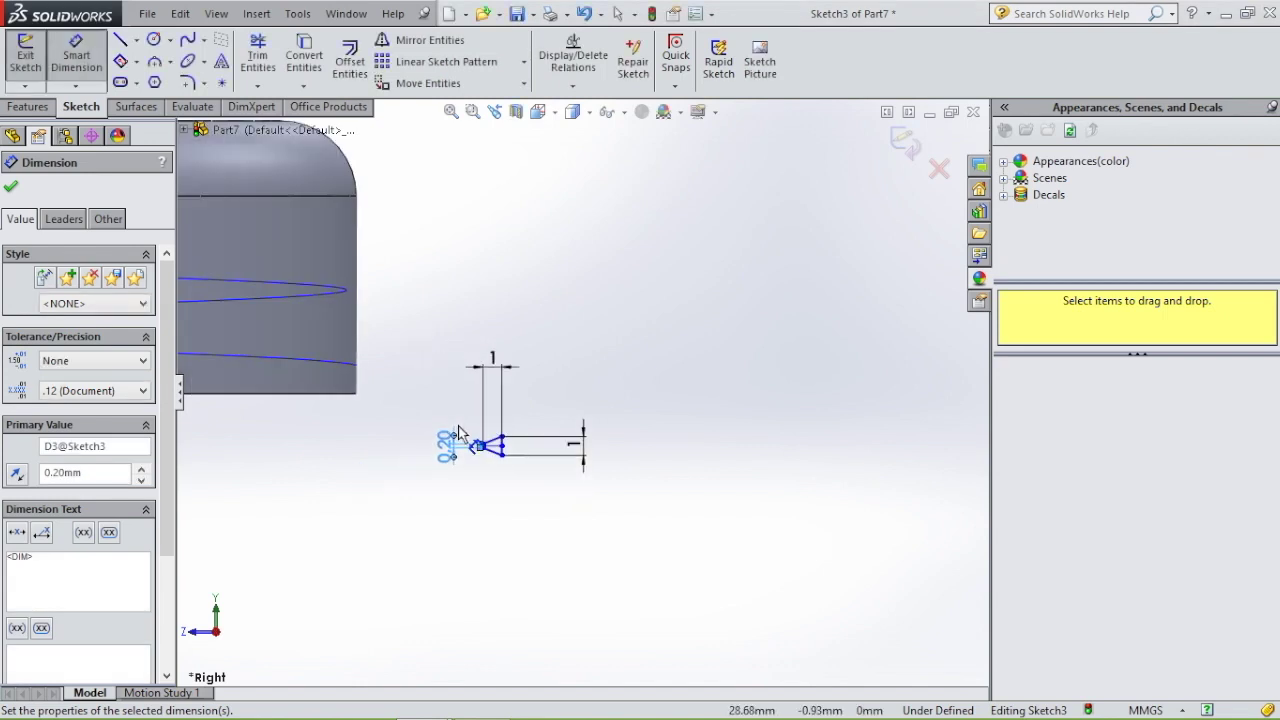
{"action": "key", "text": "Escape"}
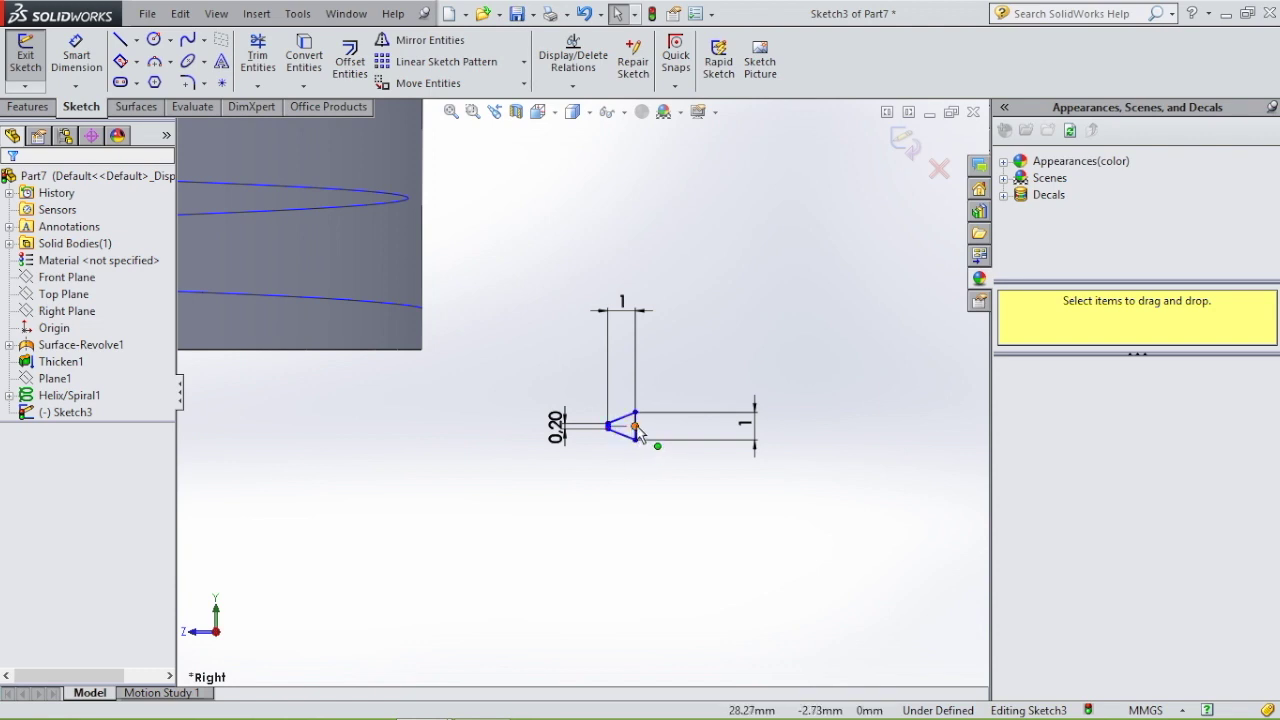
Add a Pierce relation between the midpoint of the trapezoid's 1 mm side and the helix, and exit the sketch
{"action": "left_click", "coordinate": [635, 427]}
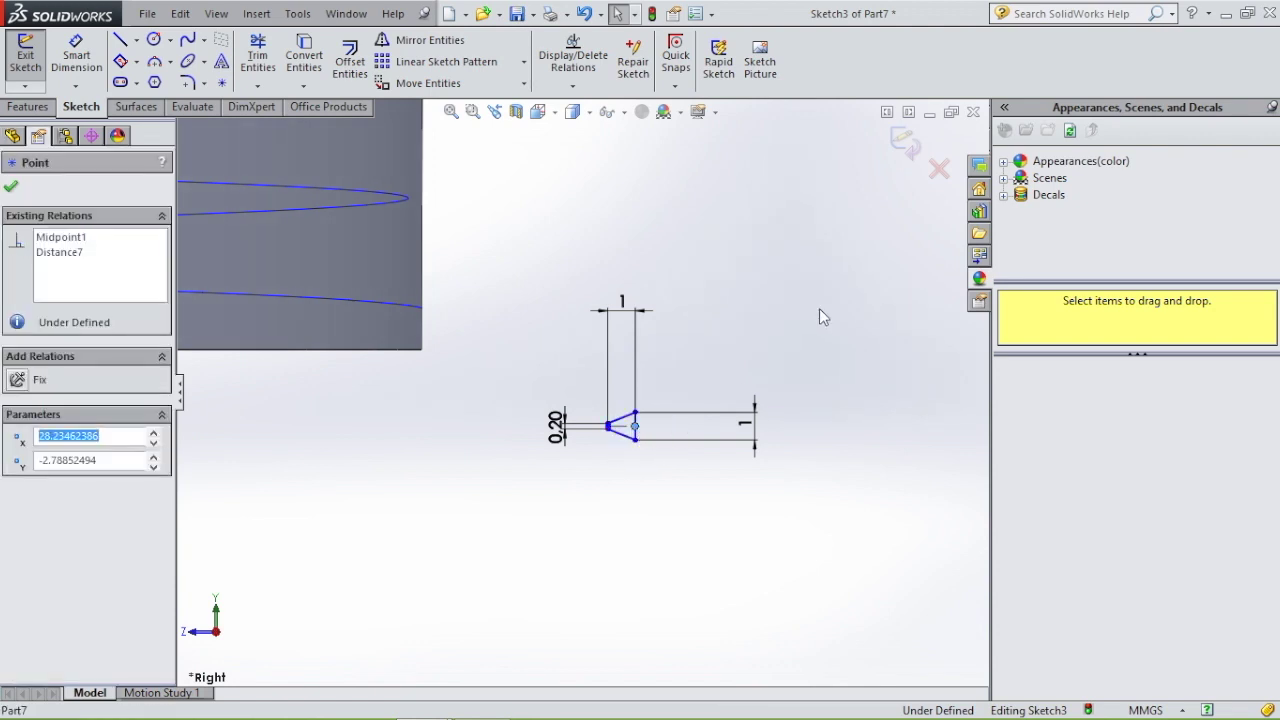
{"action": "left_click", "coordinate": [390, 313], "text": "ctrl"}
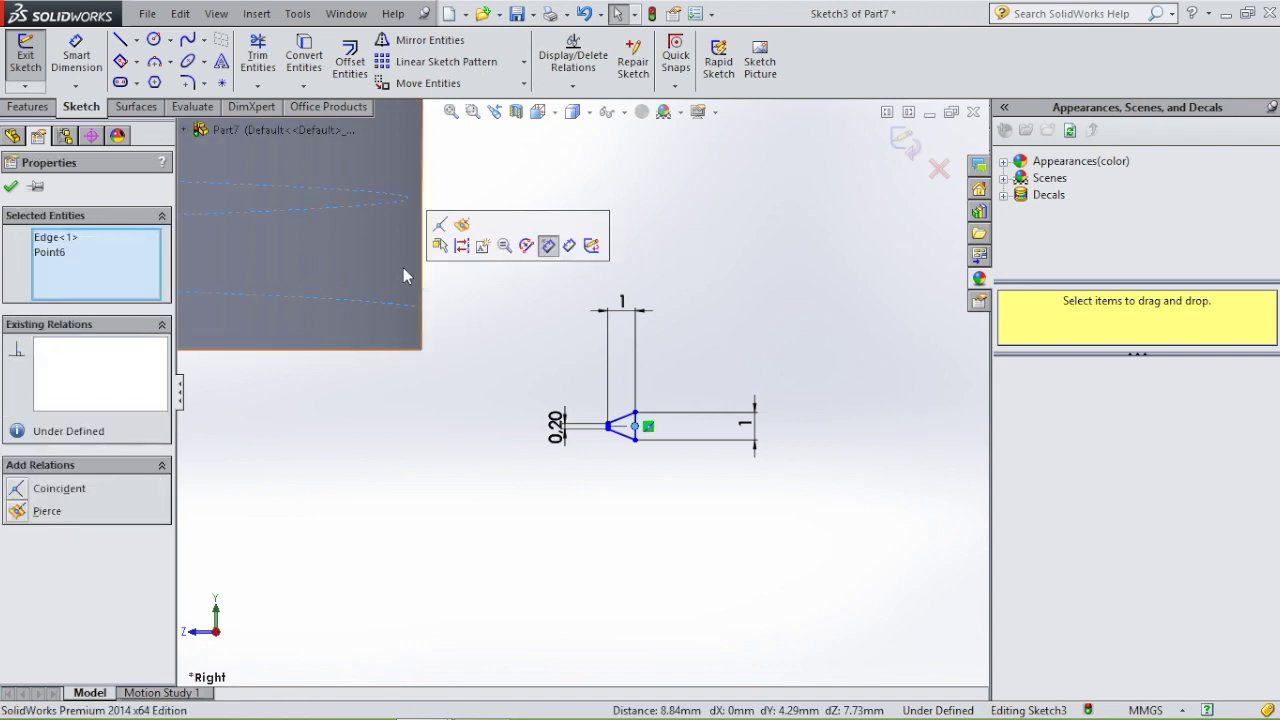
{"action": "left_click", "coordinate": [17, 512]}
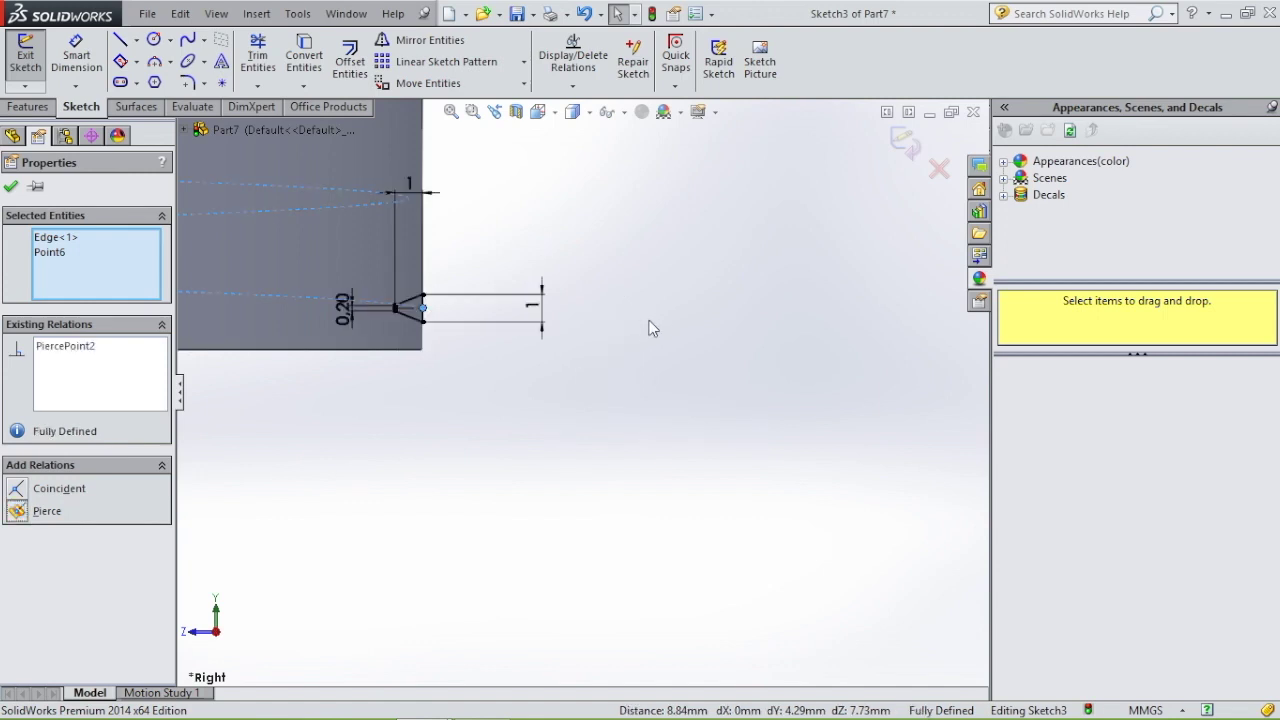
{"action": "scroll", "coordinate": [644, 324], "scroll_direction": "up", "scroll_amount": 5}
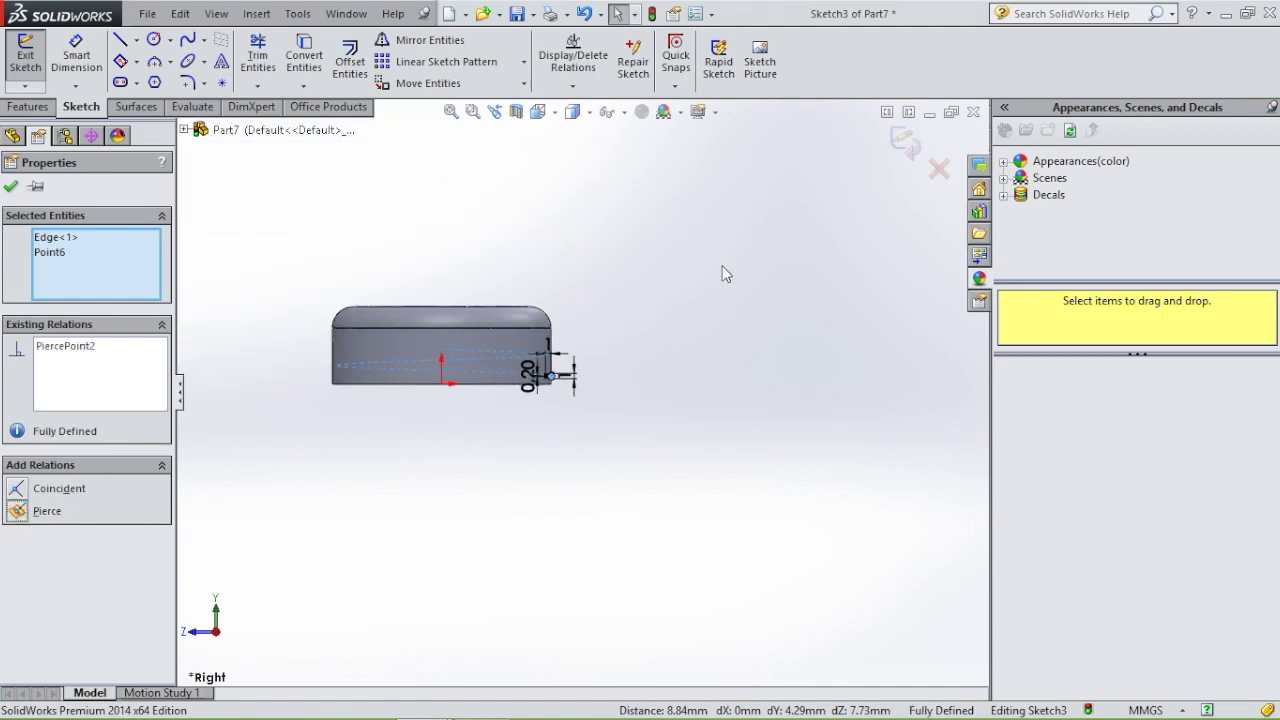
{"action": "left_click", "coordinate": [903, 146]}
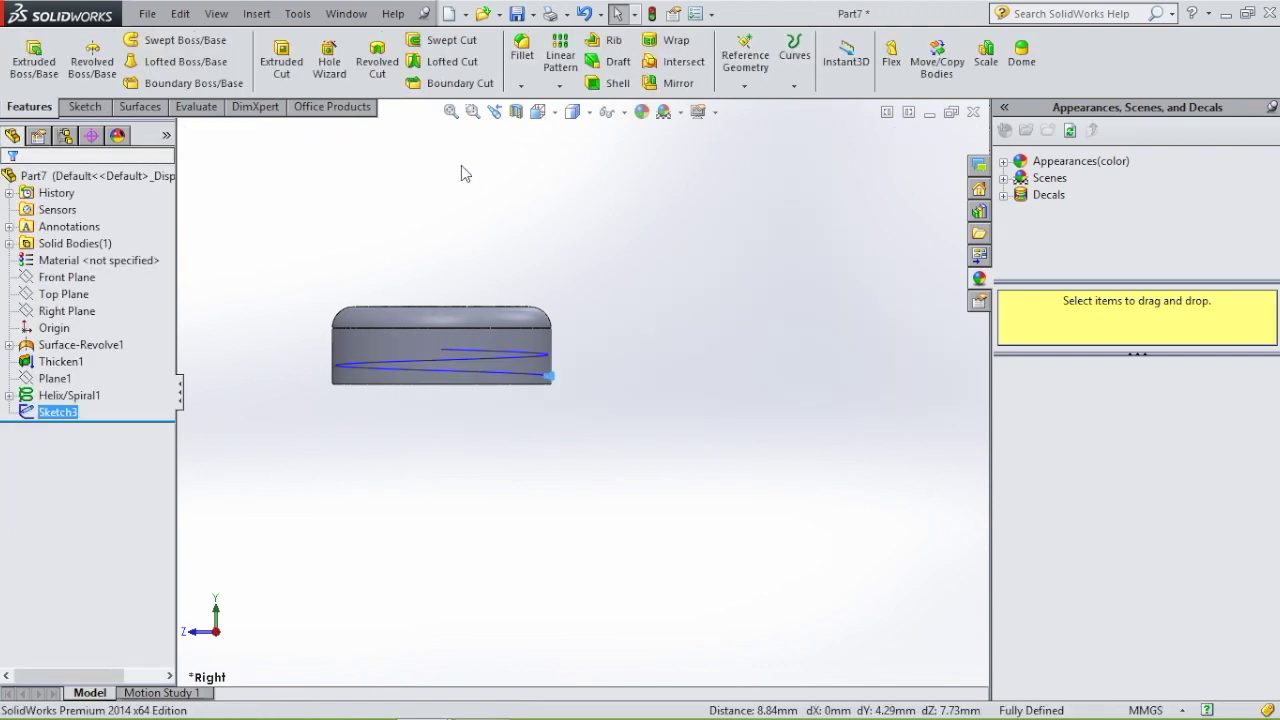
Create a swept boss using the trapezoid sketch as the profile and the helix as the path
{"action": "left_click", "coordinate": [180, 40]}
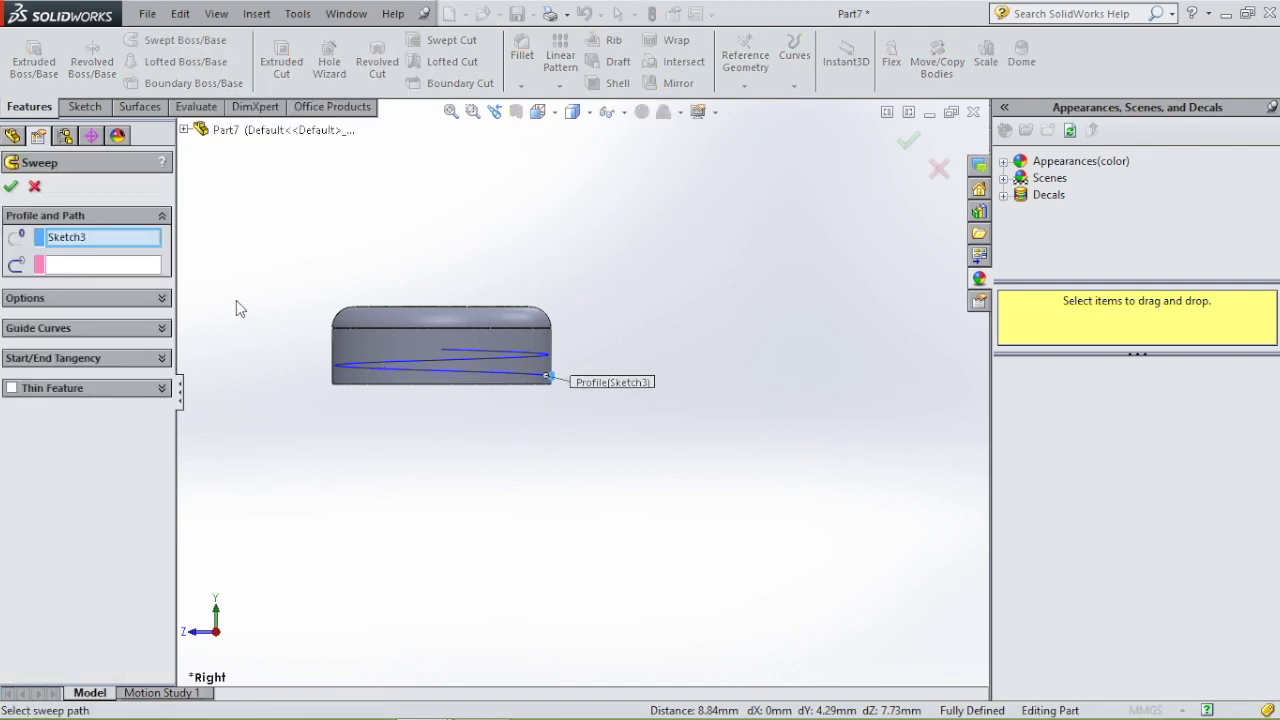
{"action": "left_click", "coordinate": [74, 268]}
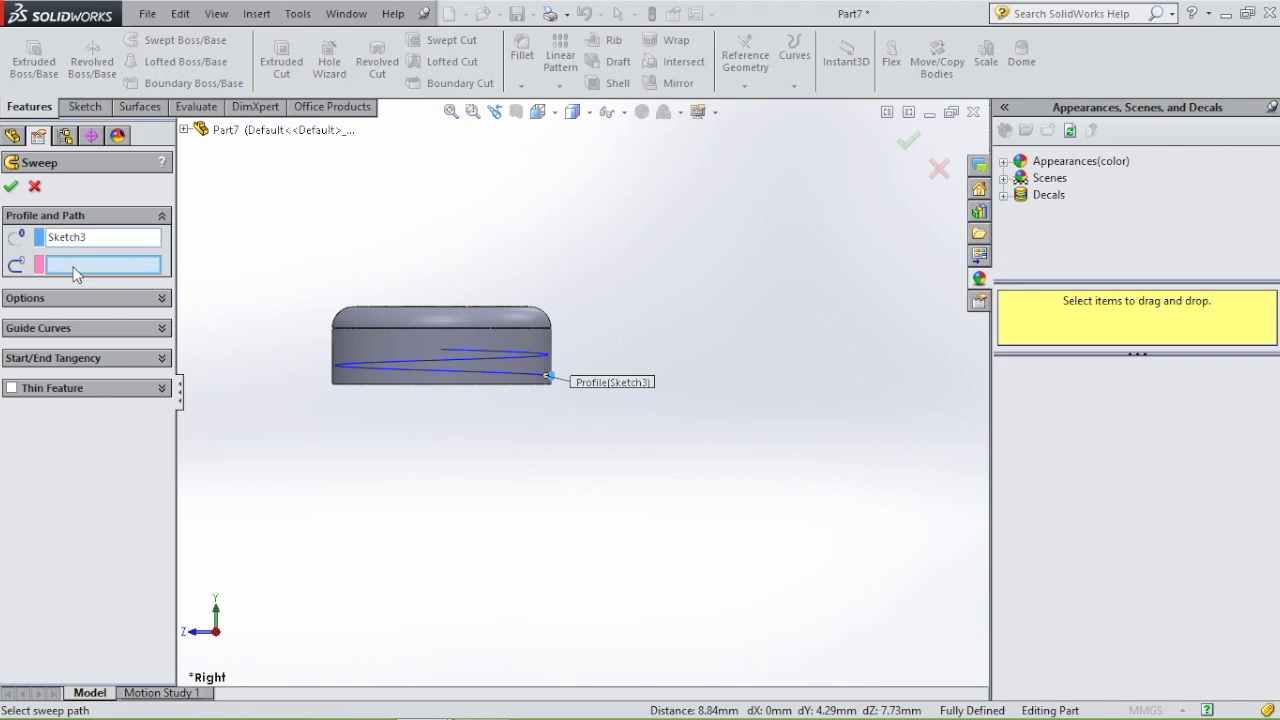
{"action": "left_click", "coordinate": [524, 384]}
{"action": "middle_click_drag", "start_coordinate": [743, 457], "coordinate": [750, 350]}
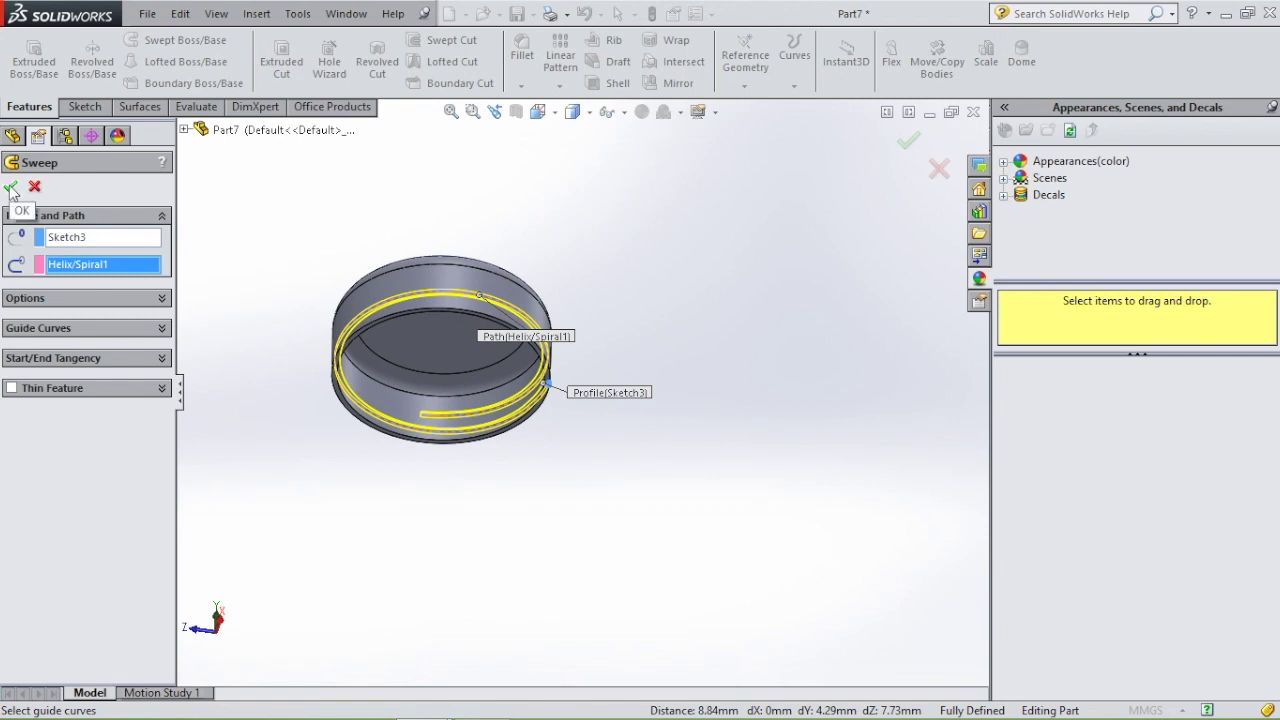
{"action": "left_click", "coordinate": [10, 188]}
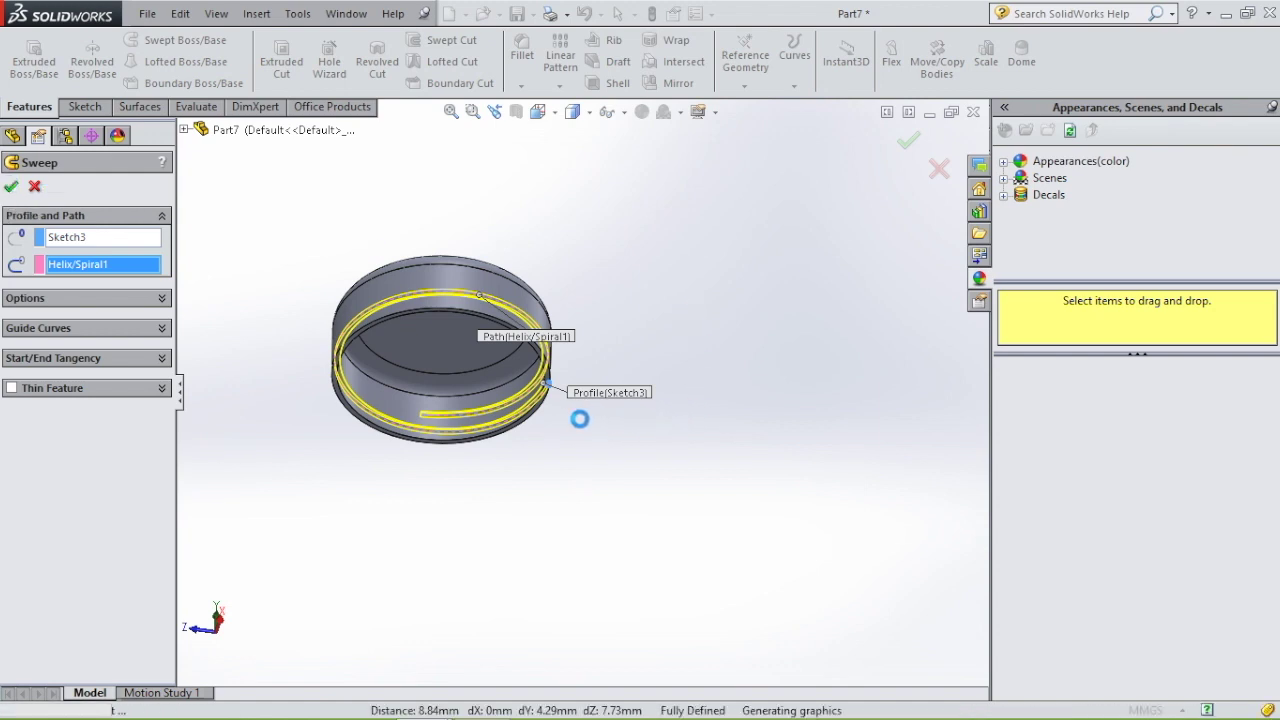
Create a reference plane offset 1.5 mm from the cap's bottom rim face, flipped upward into the cap
{"action": "middle_click_drag", "start_coordinate": [397, 401], "coordinate": [622, 356]}
{"action": "scroll", "coordinate": [614, 345], "scroll_direction": "down", "scroll_amount": 5}
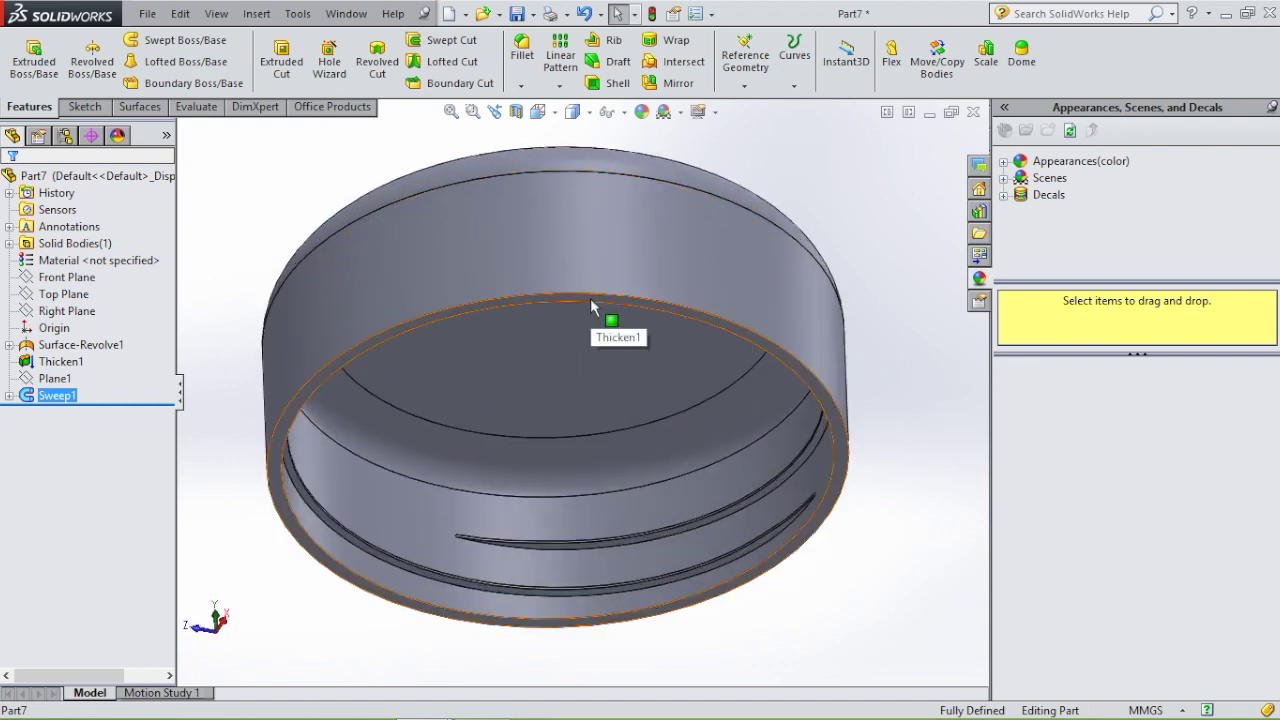
{"action": "left_click", "coordinate": [590, 298]}
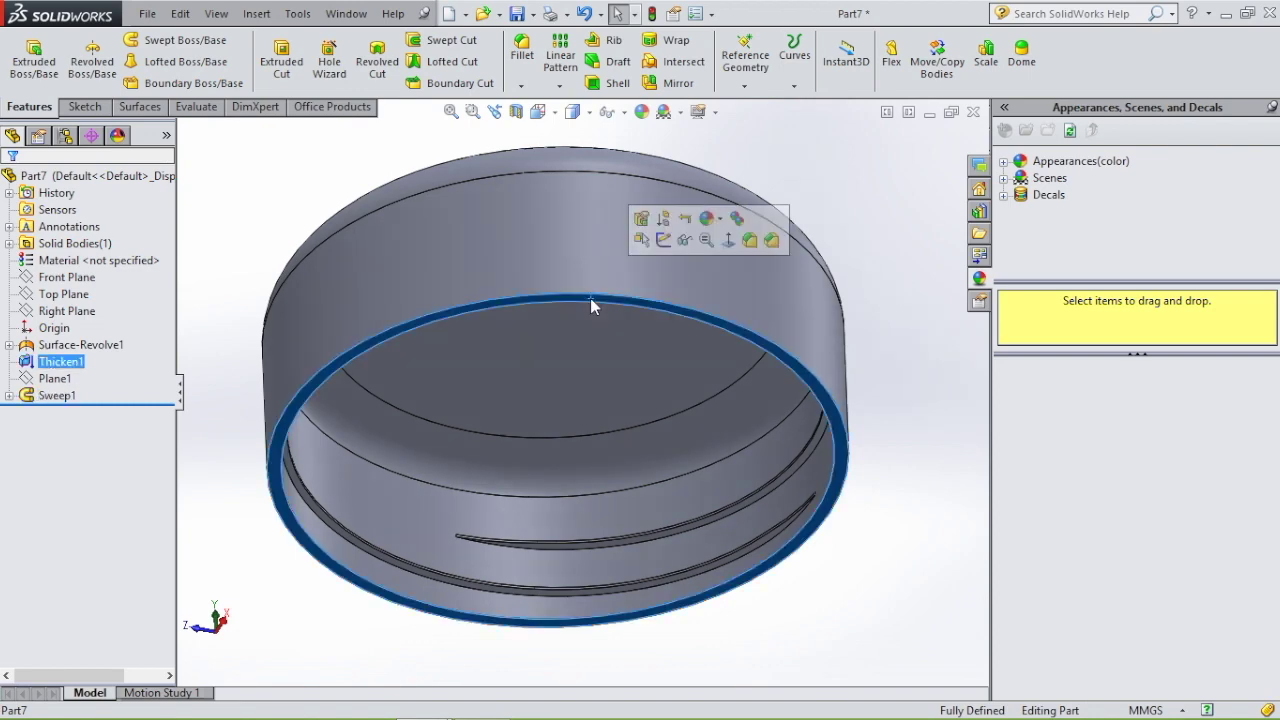
{"action": "left_click", "coordinate": [756, 84]}
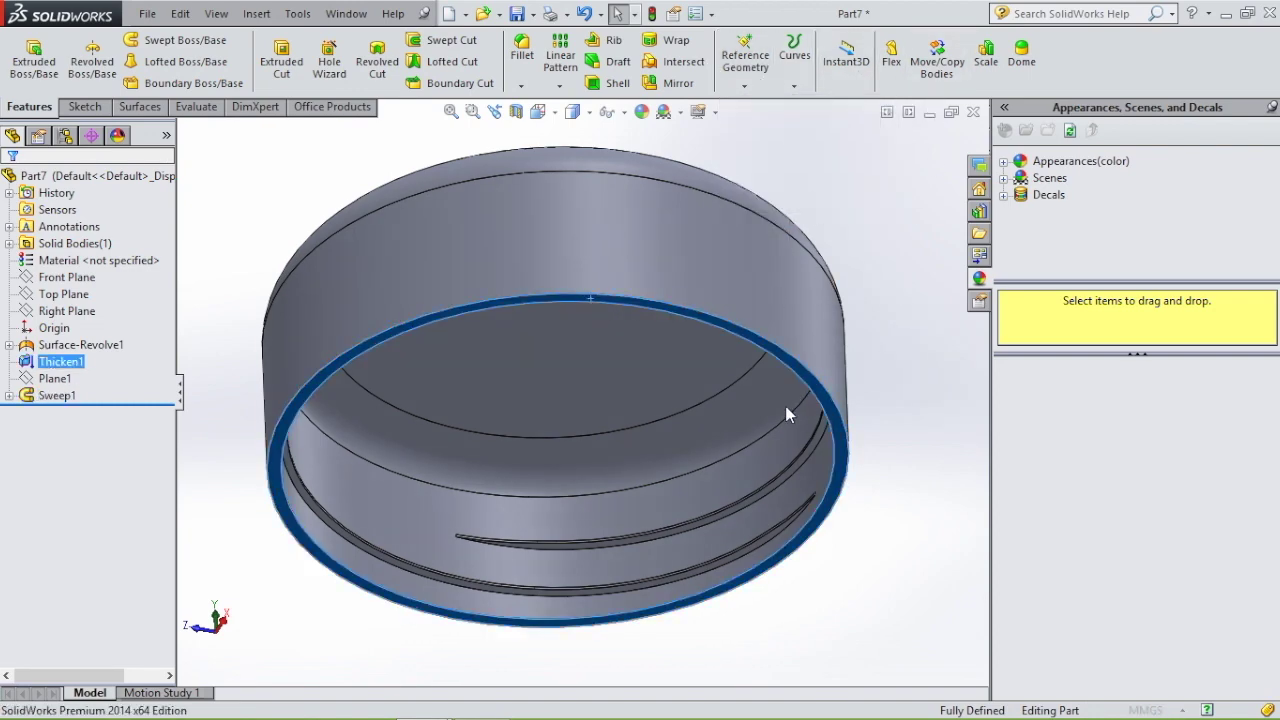
{"action": "scroll", "coordinate": [660, 410], "scroll_direction": "up", "scroll_amount": 5}
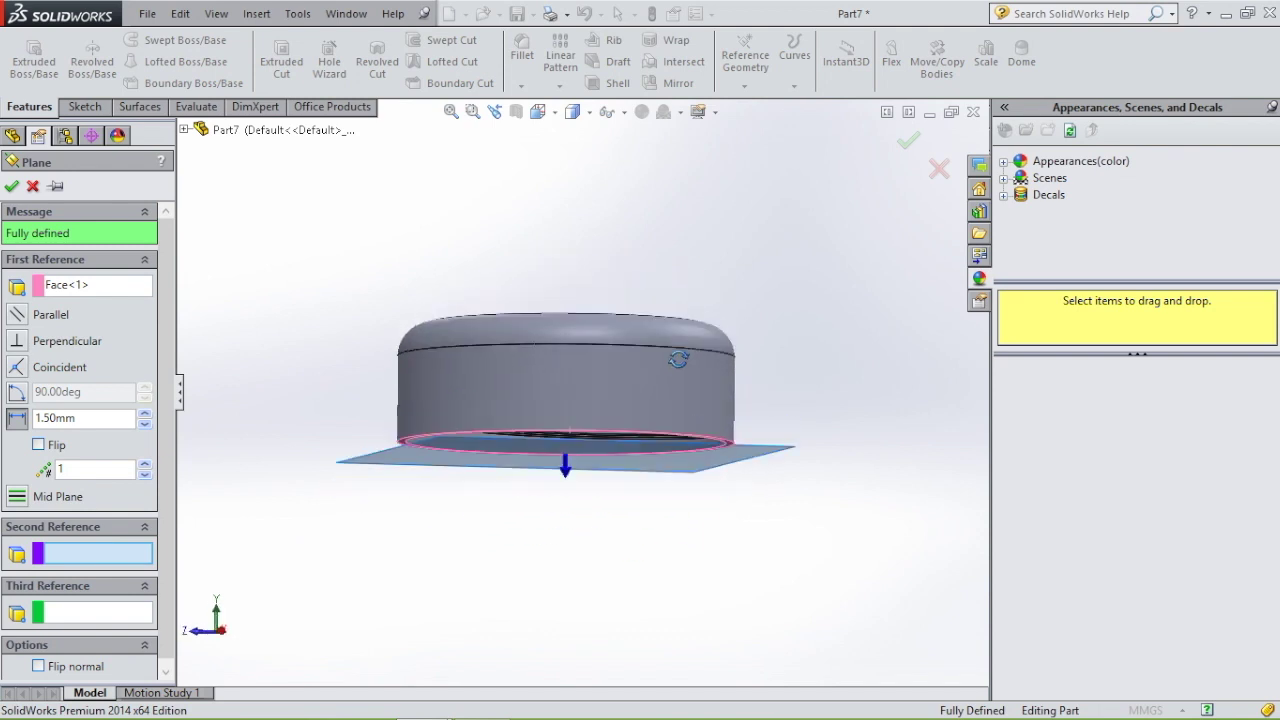
{"action": "left_click", "coordinate": [38, 445]}
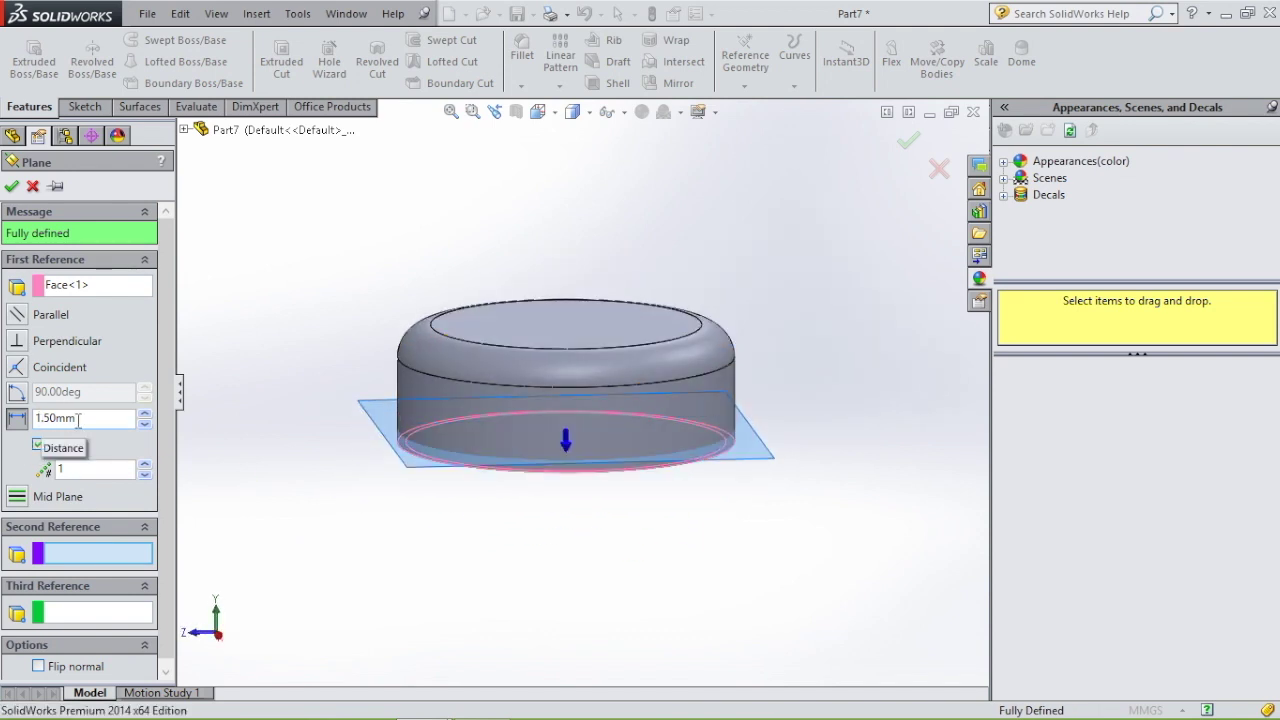
{"action": "left_click", "coordinate": [11, 187]}
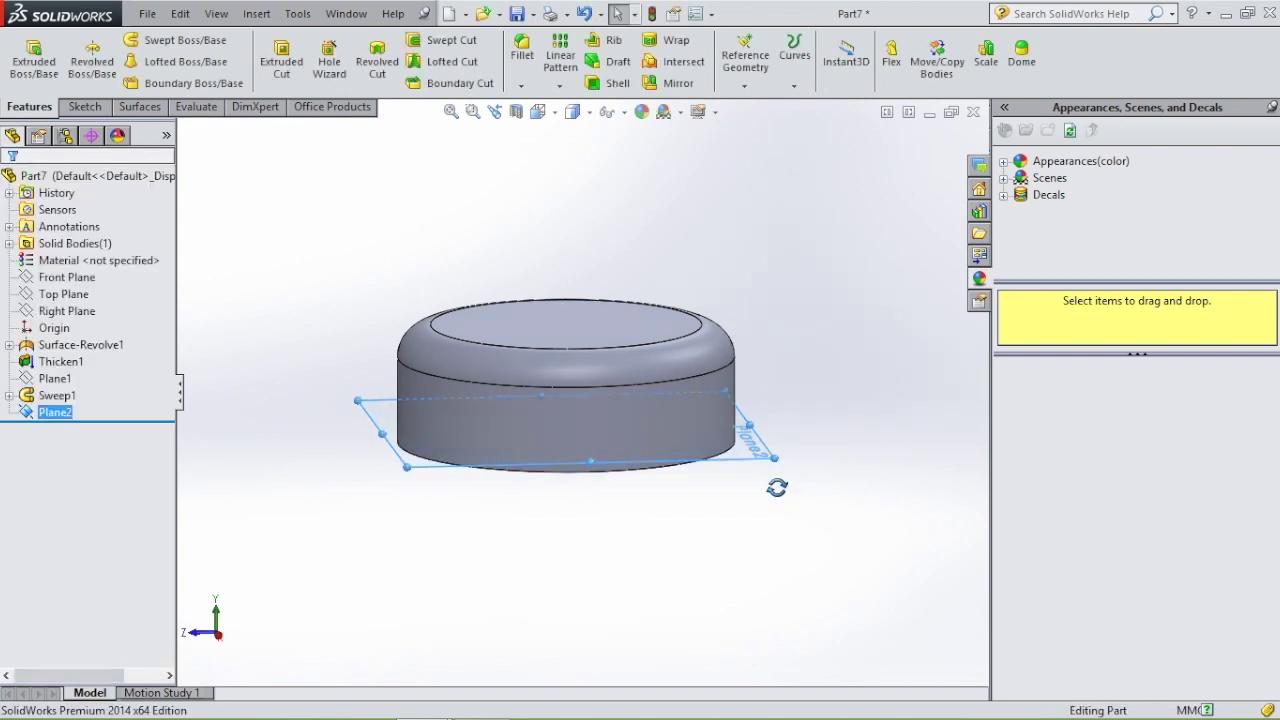
Start a sketch on the new offset plane and convert the outer circular edge of the cap's bottom rim into it
{"action": "middle_click_drag", "start_coordinate": [777, 487], "coordinate": [789, 570]}
{"action": "left_click", "coordinate": [758, 510]}
{"action": "left_click", "coordinate": [831, 444]}
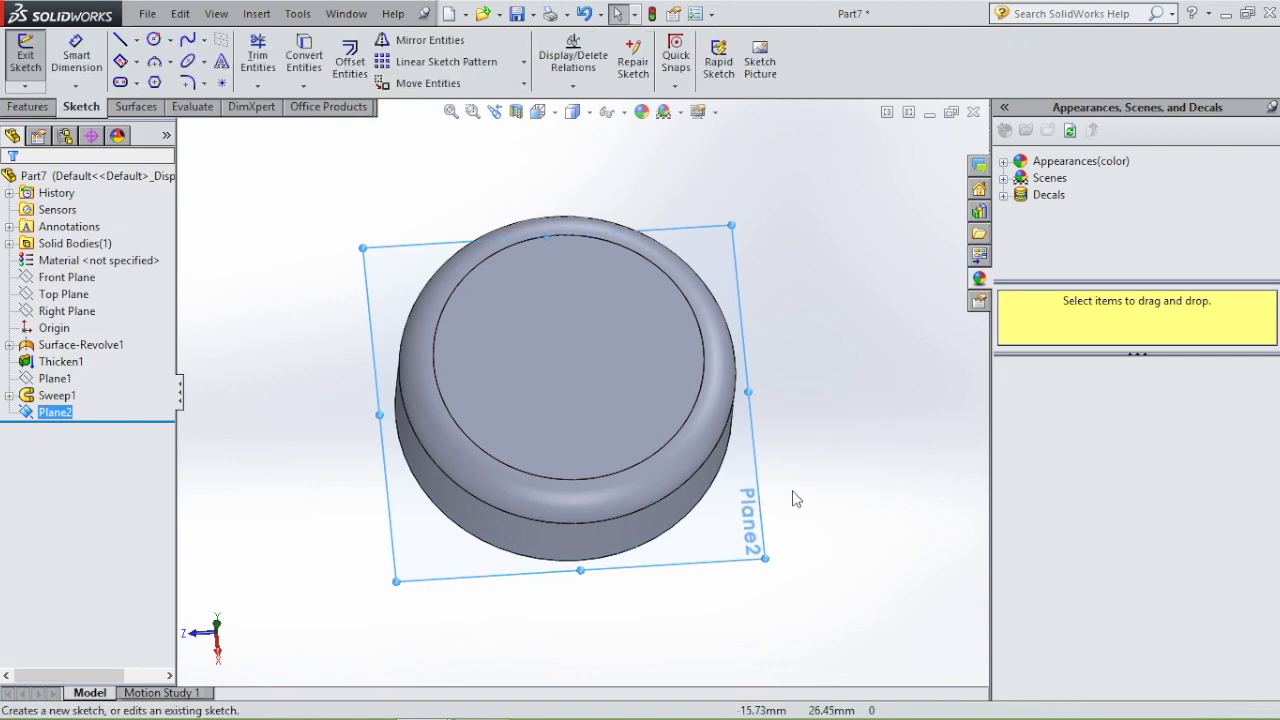
{"action": "left_click", "coordinate": [305, 67]}
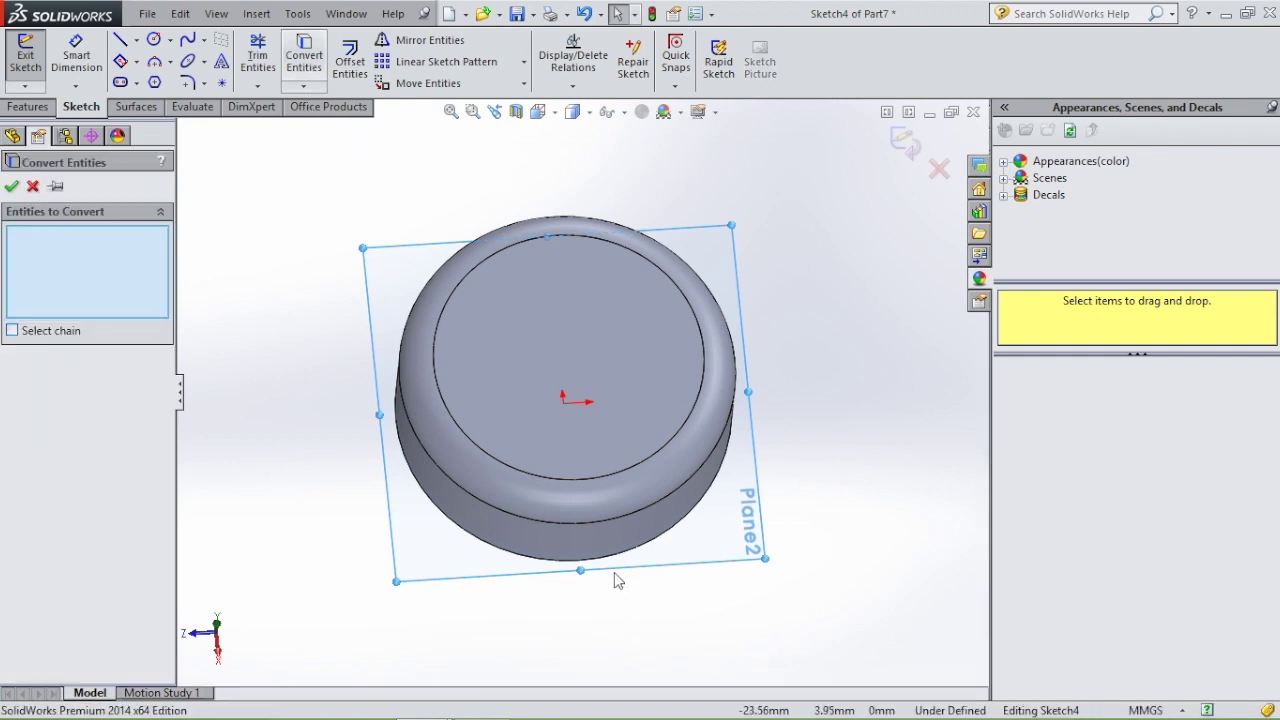
{"action": "left_click", "coordinate": [612, 560]}
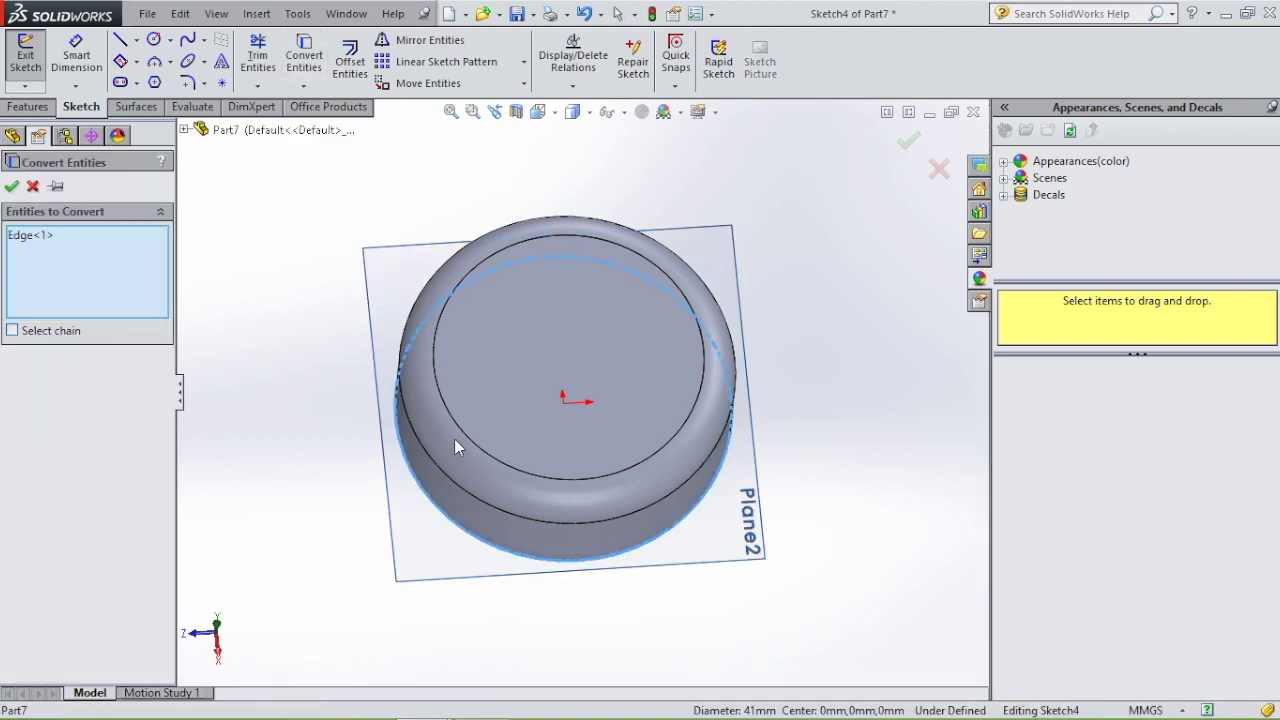
{"action": "left_click", "coordinate": [11, 186]}
Offset the converted circle inward by 0.2 mm
{"action": "middle_click_drag", "start_coordinate": [758, 526], "coordinate": [743, 440]}
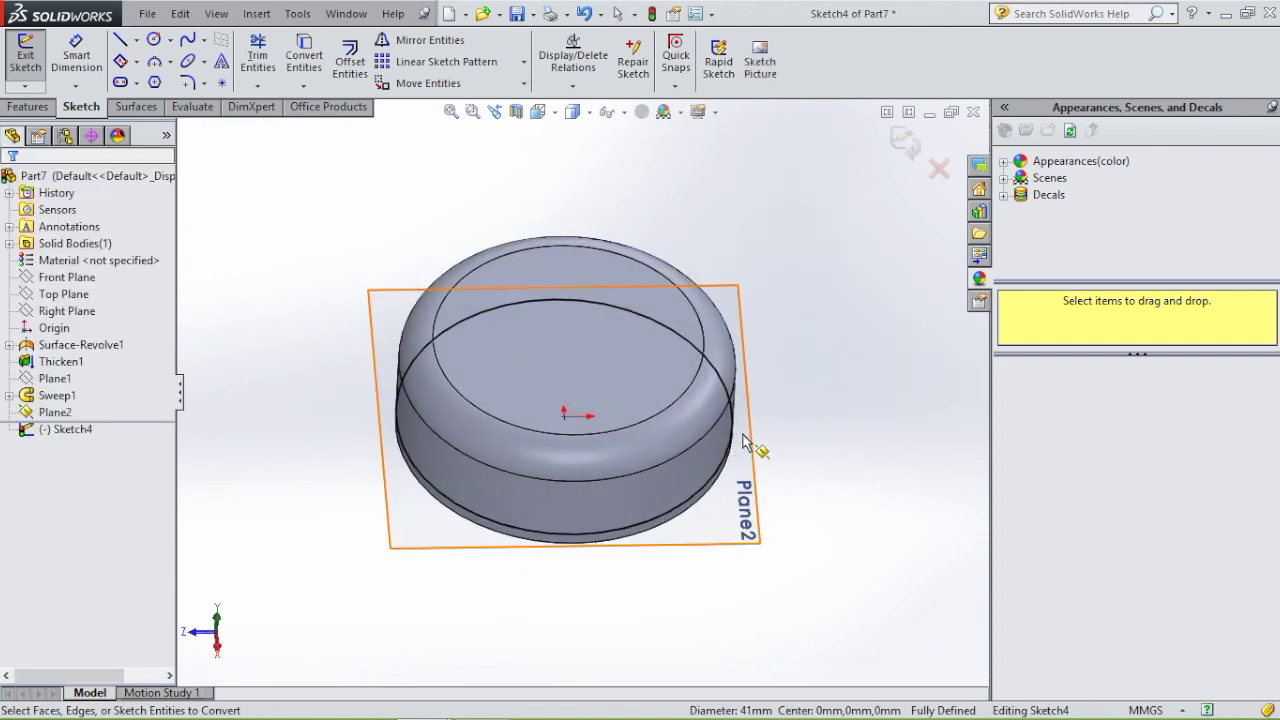
{"action": "left_click", "coordinate": [352, 64]}
{"action": "left_click", "coordinate": [625, 534]}
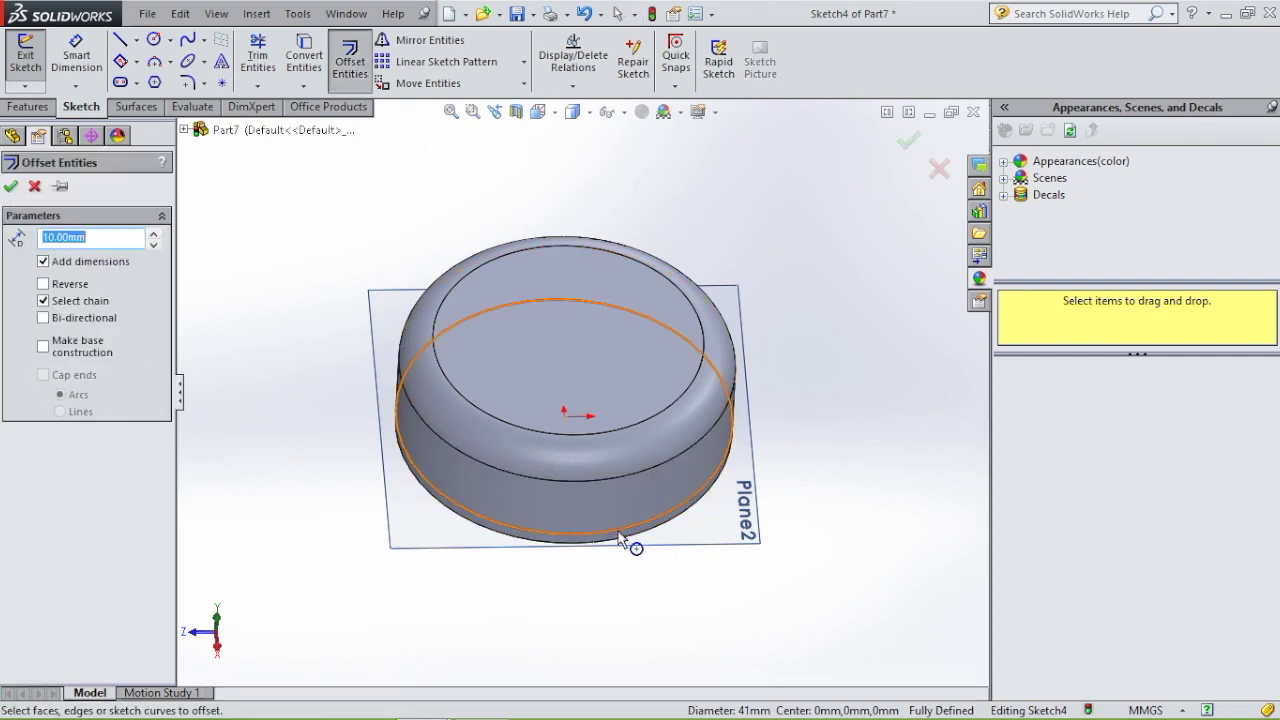
{"action": "left_click", "coordinate": [620, 535]}
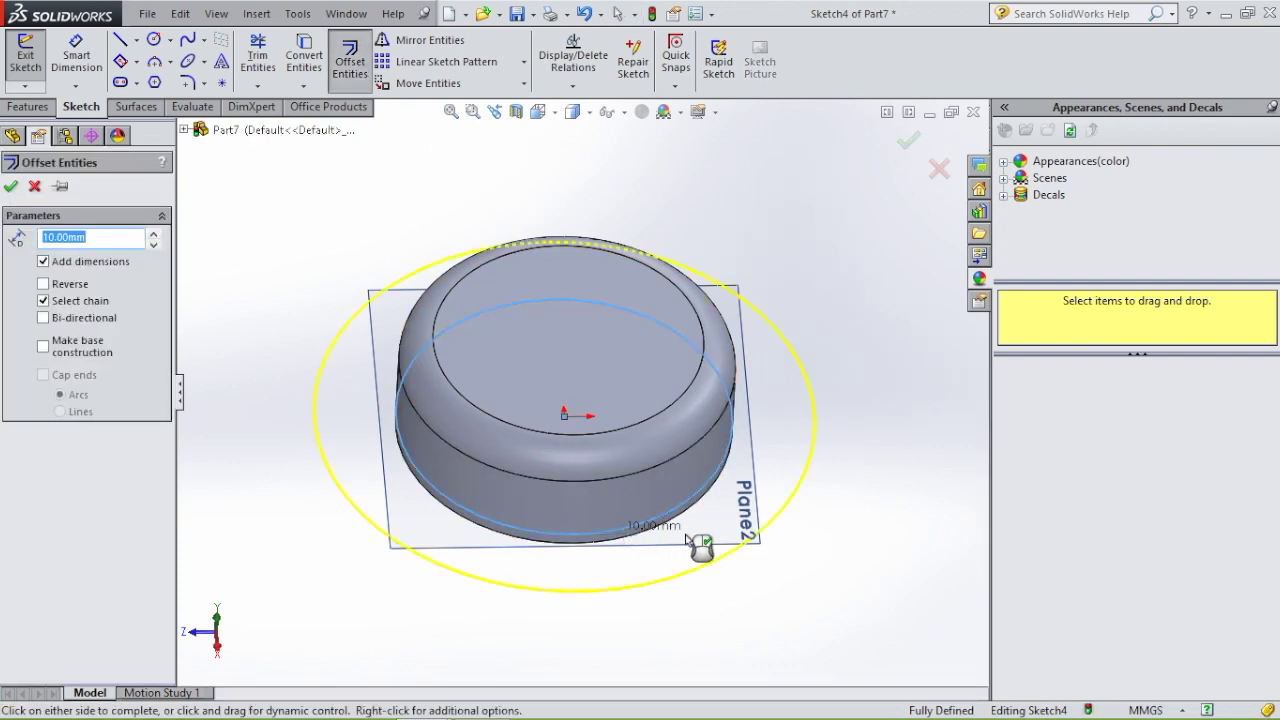
{"action": "left_click", "coordinate": [44, 285]}
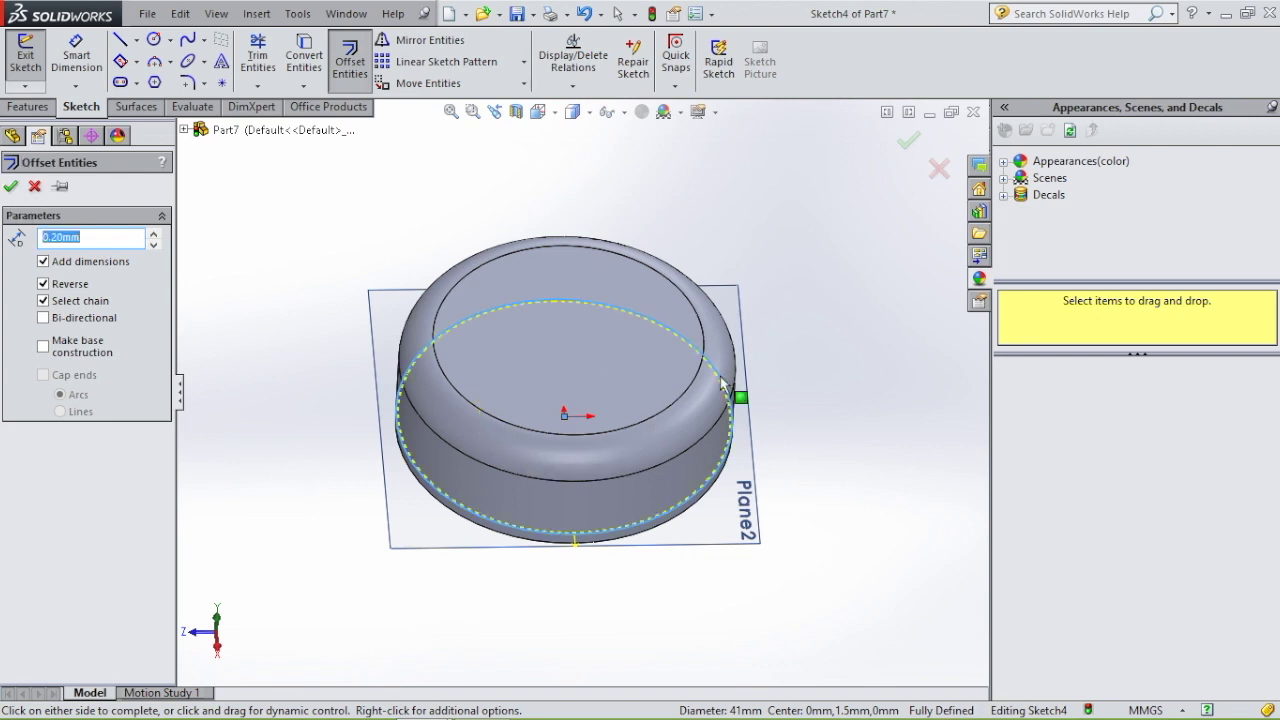
{"action": "left_click", "coordinate": [11, 187]}
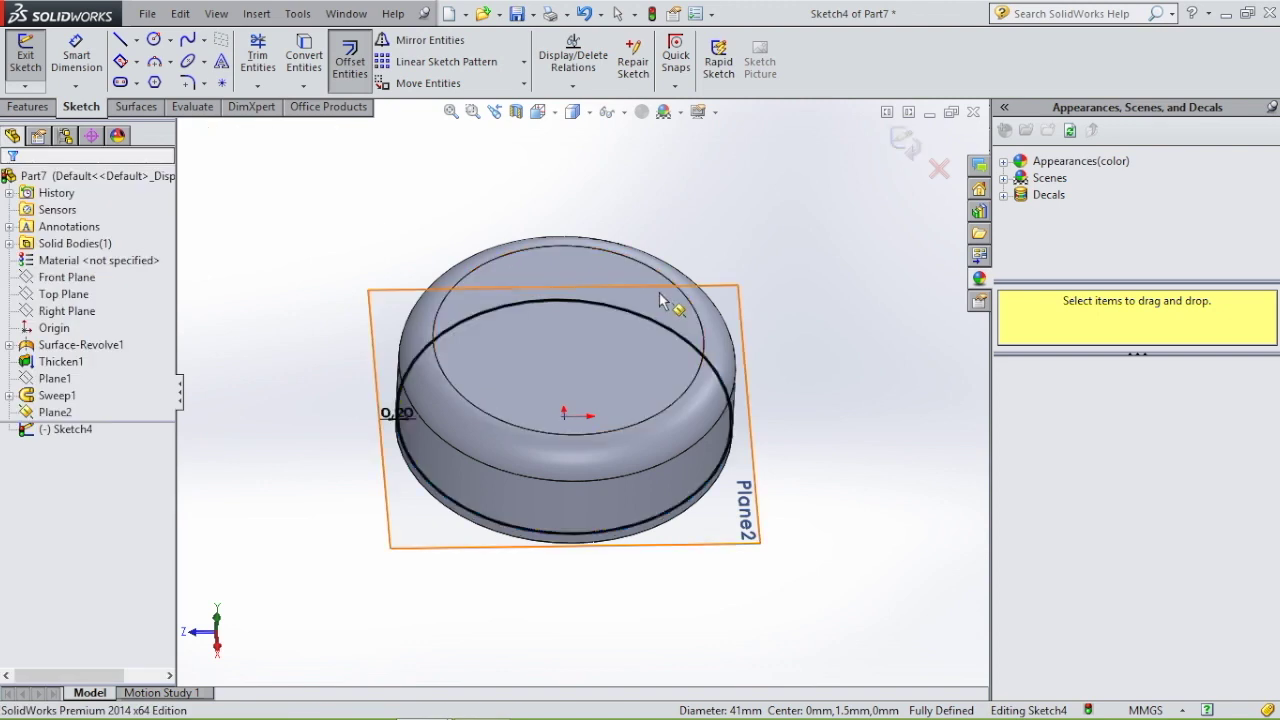
In top view, draw a vertical construction centerline from the origin down to the outer circle
{"action": "key", "text": "space"}
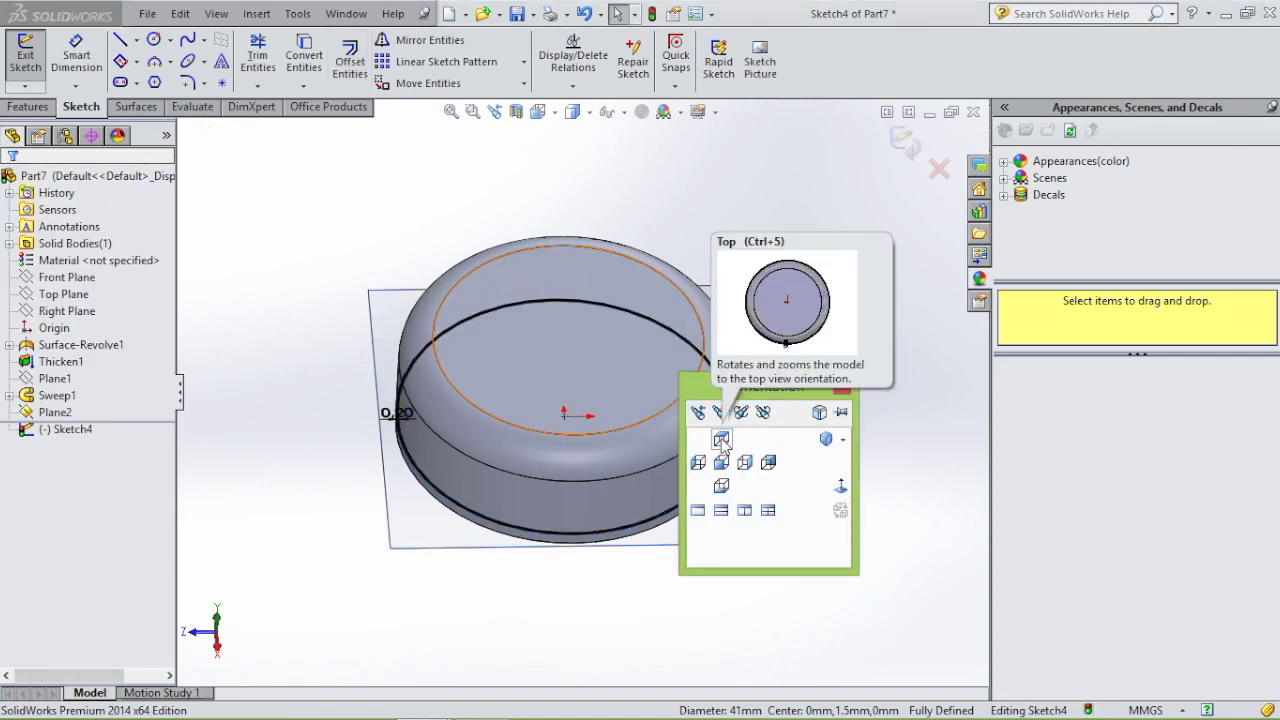
{"action": "left_click", "coordinate": [721, 442]}
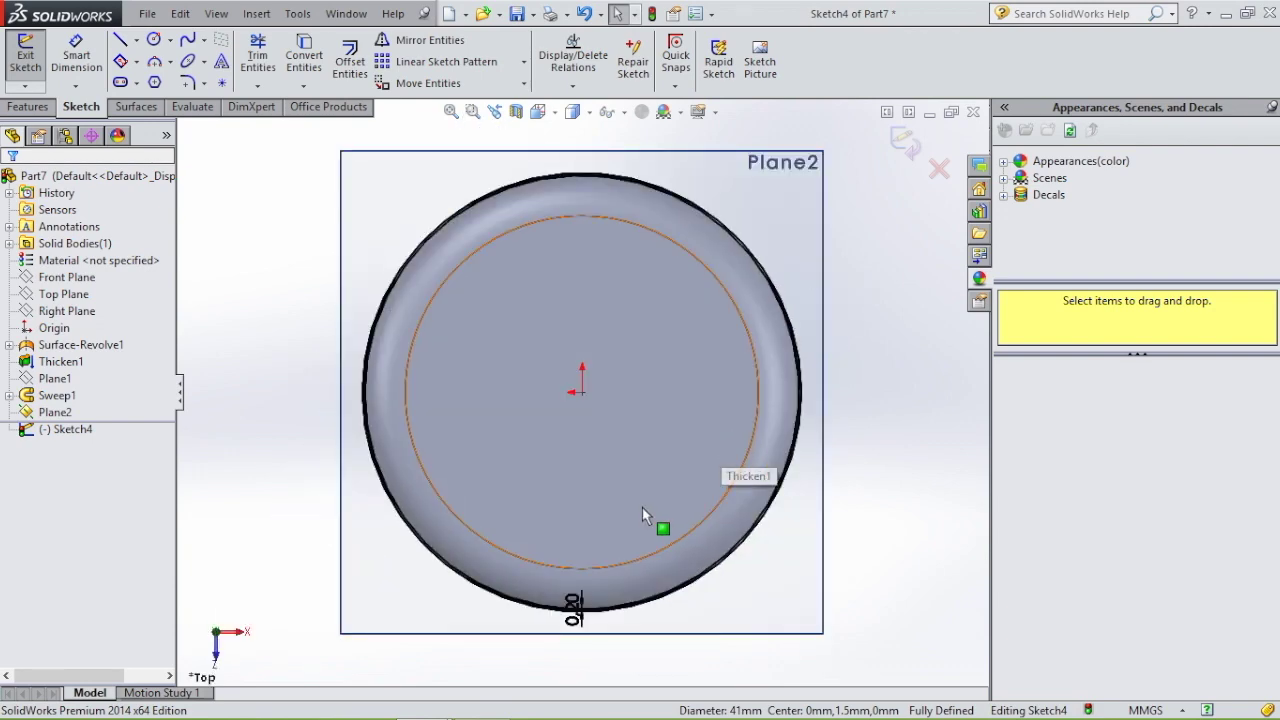
{"action": "scroll", "coordinate": [618, 525], "scroll_direction": "up", "scroll_amount": 2}
{"action": "scroll", "coordinate": [579, 387], "scroll_direction": "down", "scroll_amount": 5}
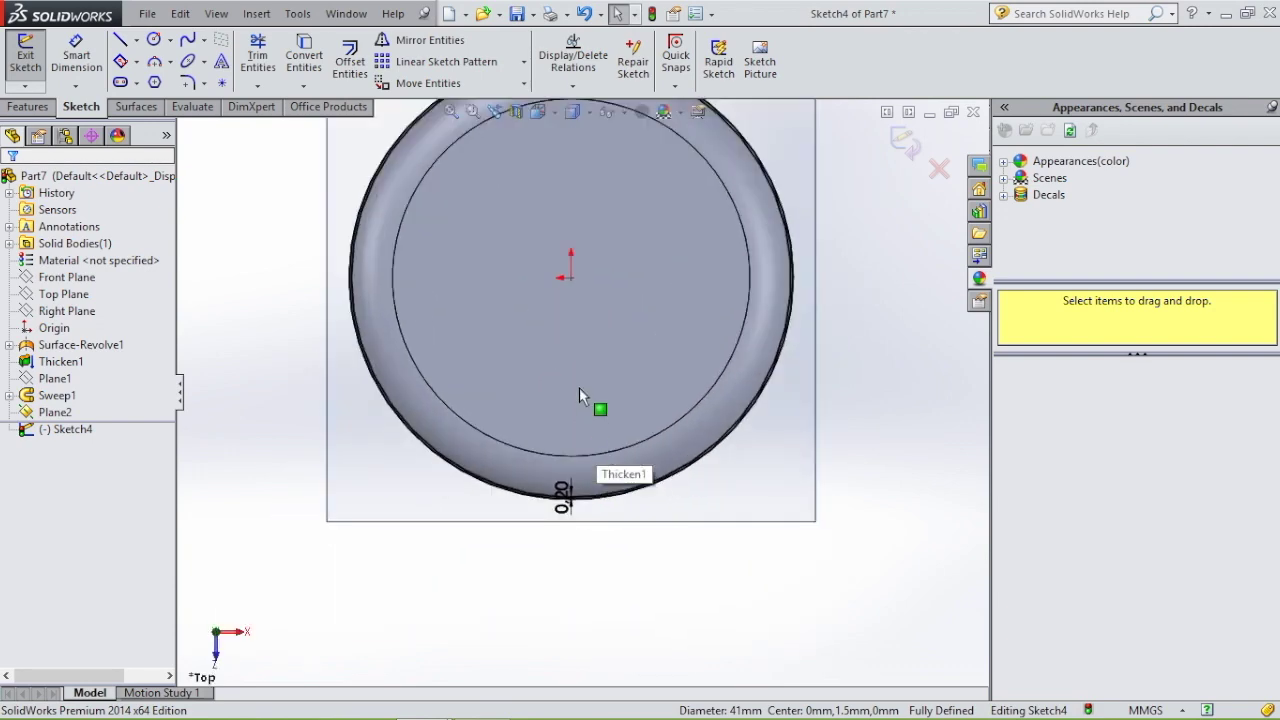
{"action": "left_click", "coordinate": [137, 41]}
{"action": "left_click", "coordinate": [150, 83]}
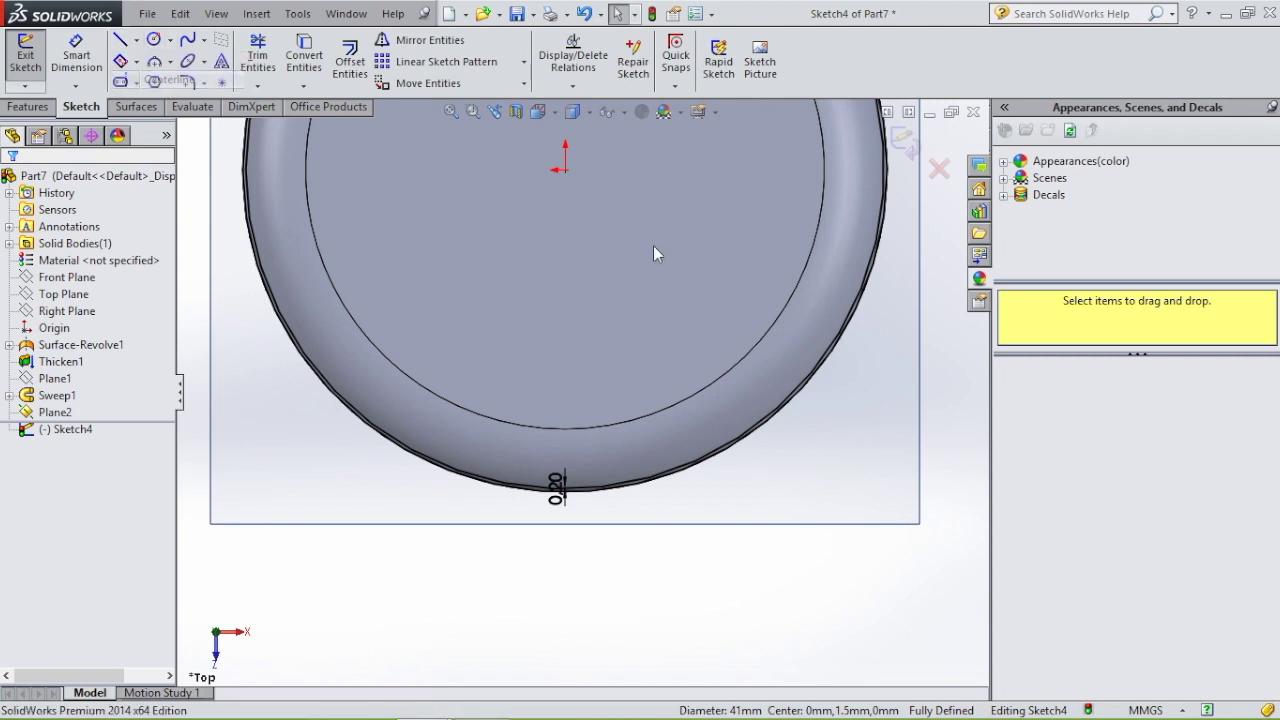
{"action": "left_click", "coordinate": [594, 193]}
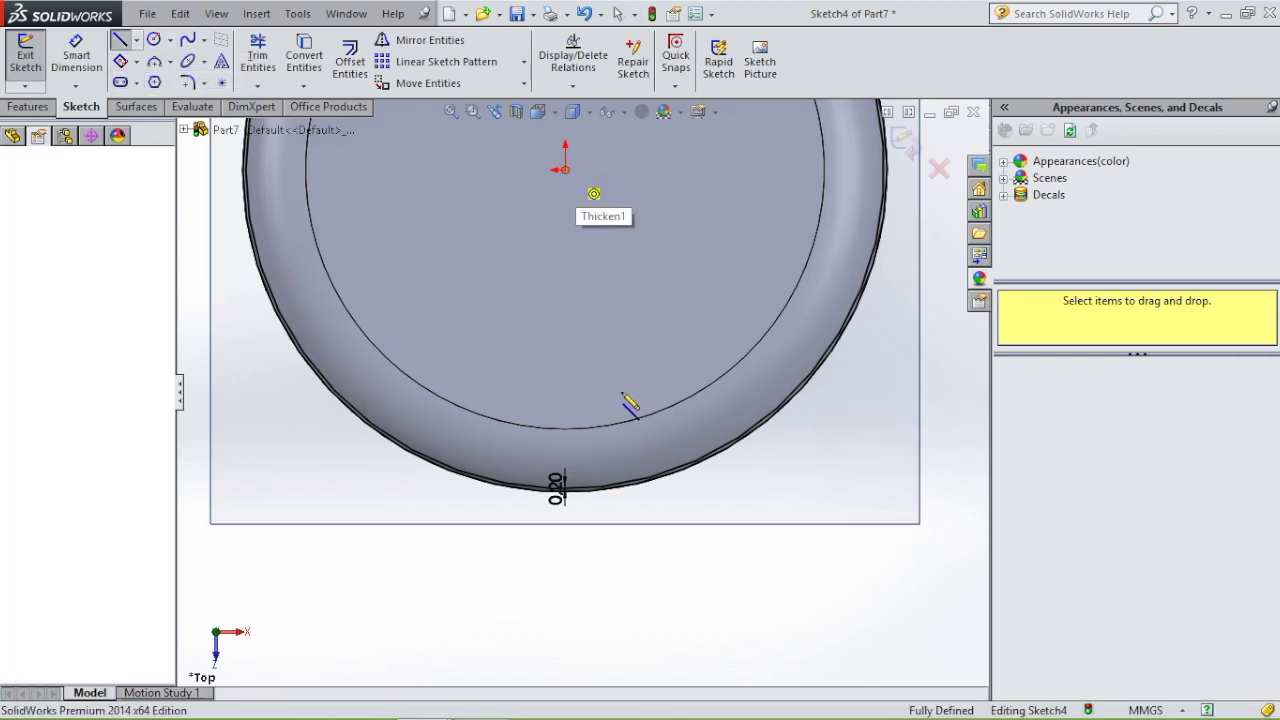
{"action": "scroll", "coordinate": [566, 495], "scroll_direction": "down", "scroll_amount": 2}
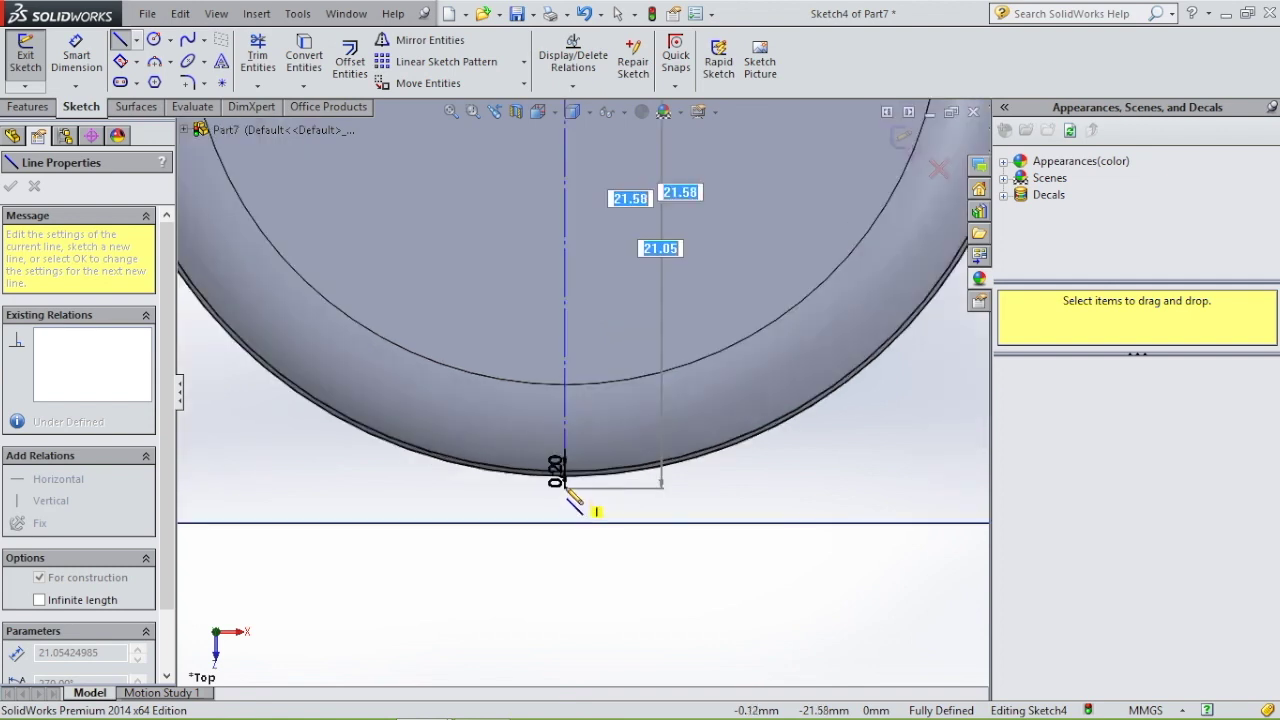
{"action": "scroll", "coordinate": [568, 498], "scroll_direction": "down", "scroll_amount": 4}
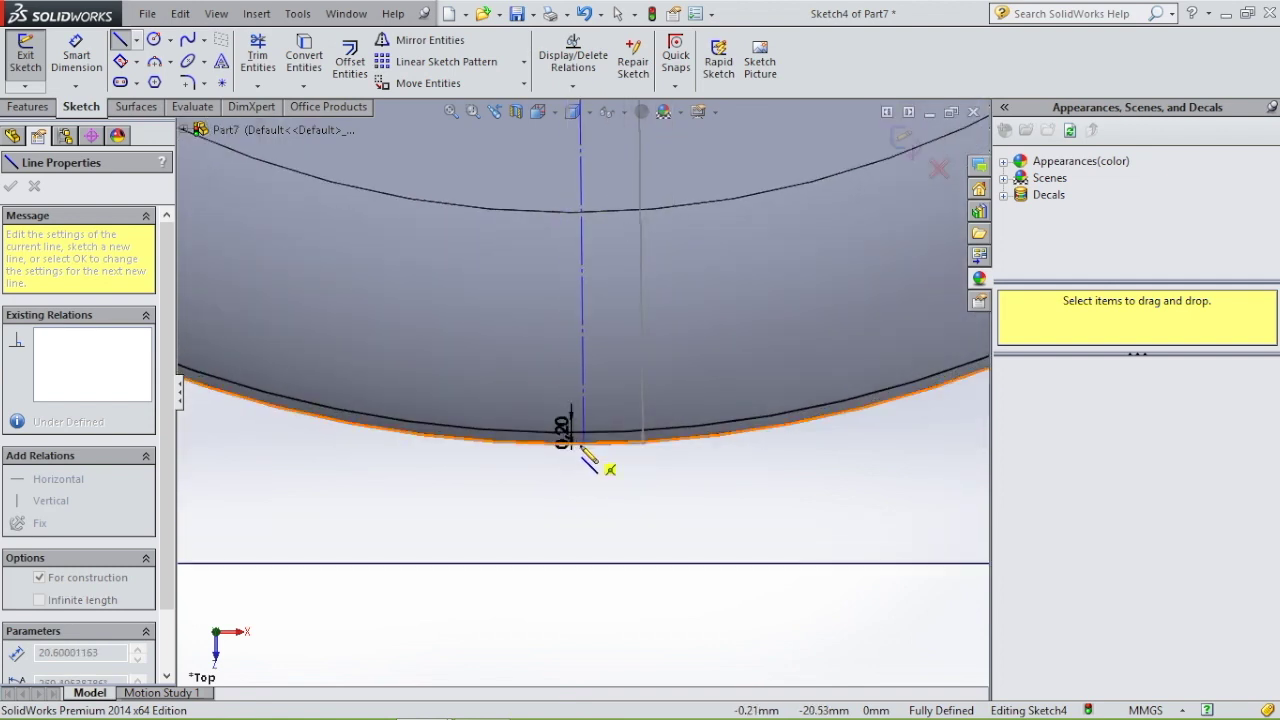
{"action": "left_click", "coordinate": [590, 456]}
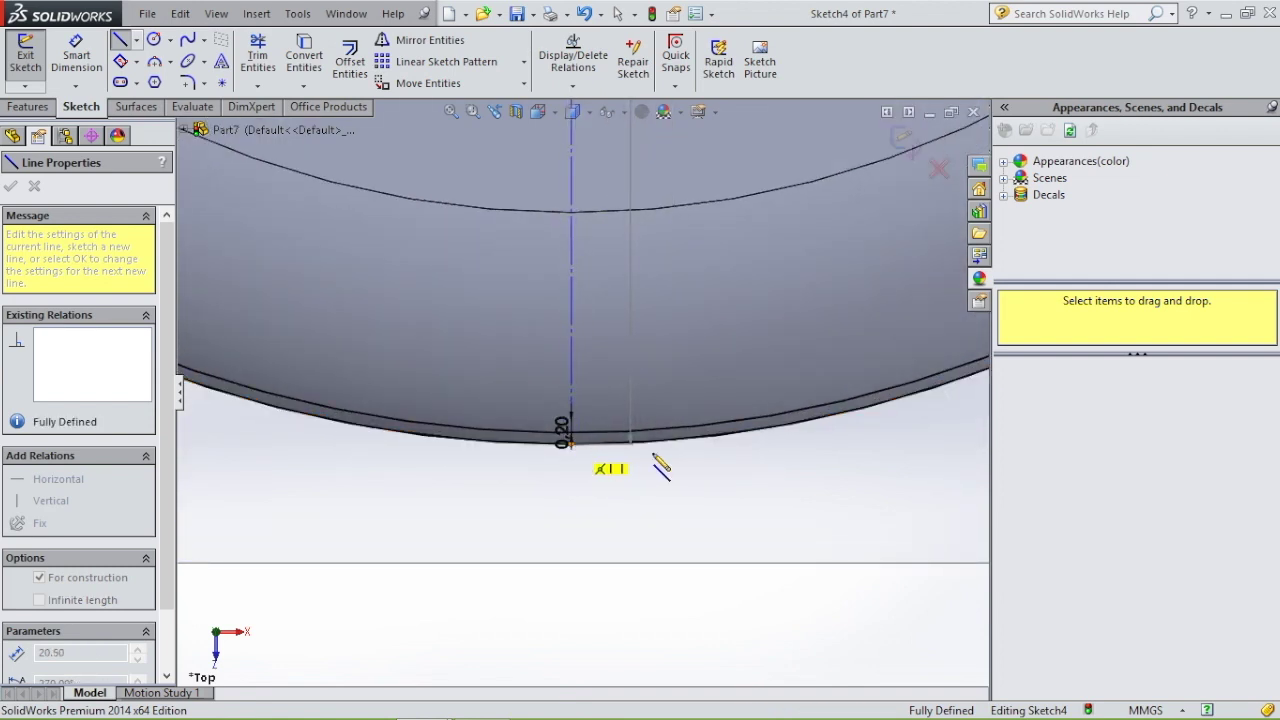
{"action": "key", "text": "Escape"}
{"action": "key", "text": "Escape"}
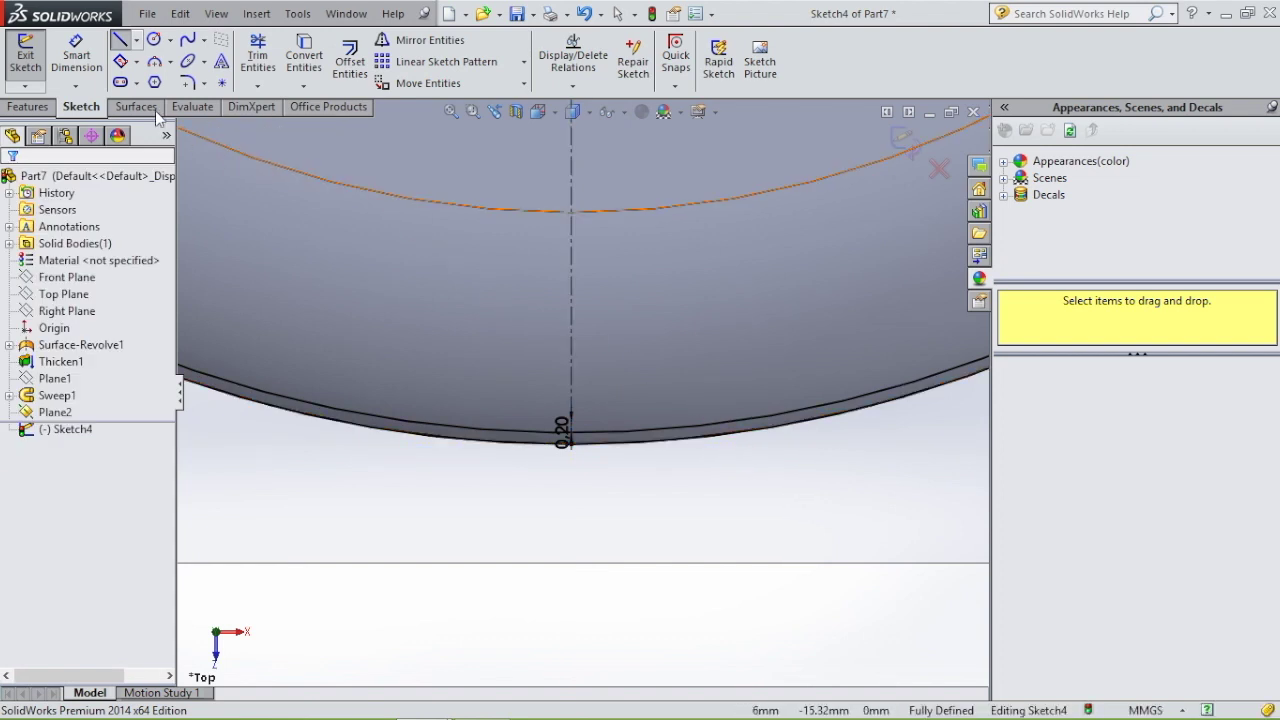
Draw a solid line from the origin to the outer circle, ending about 0.5 mm to the right of the centerline
{"action": "left_click", "coordinate": [119, 42]}
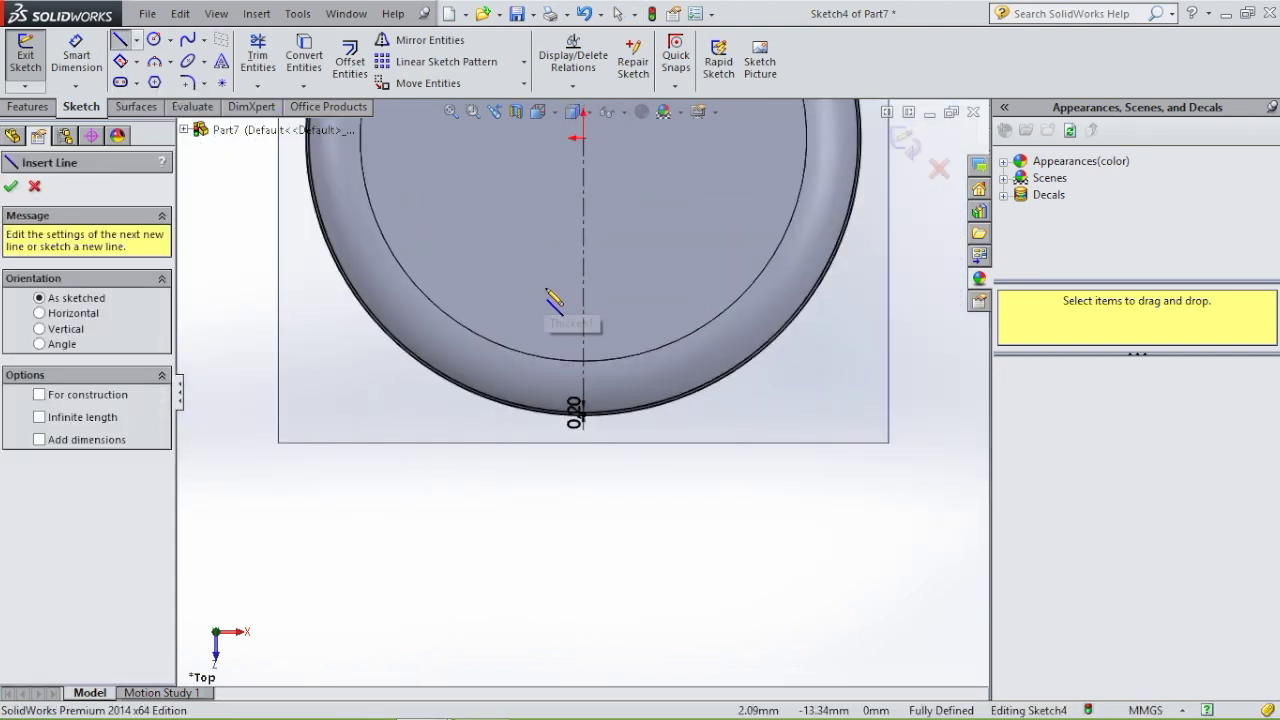
{"action": "left_click", "coordinate": [585, 139]}
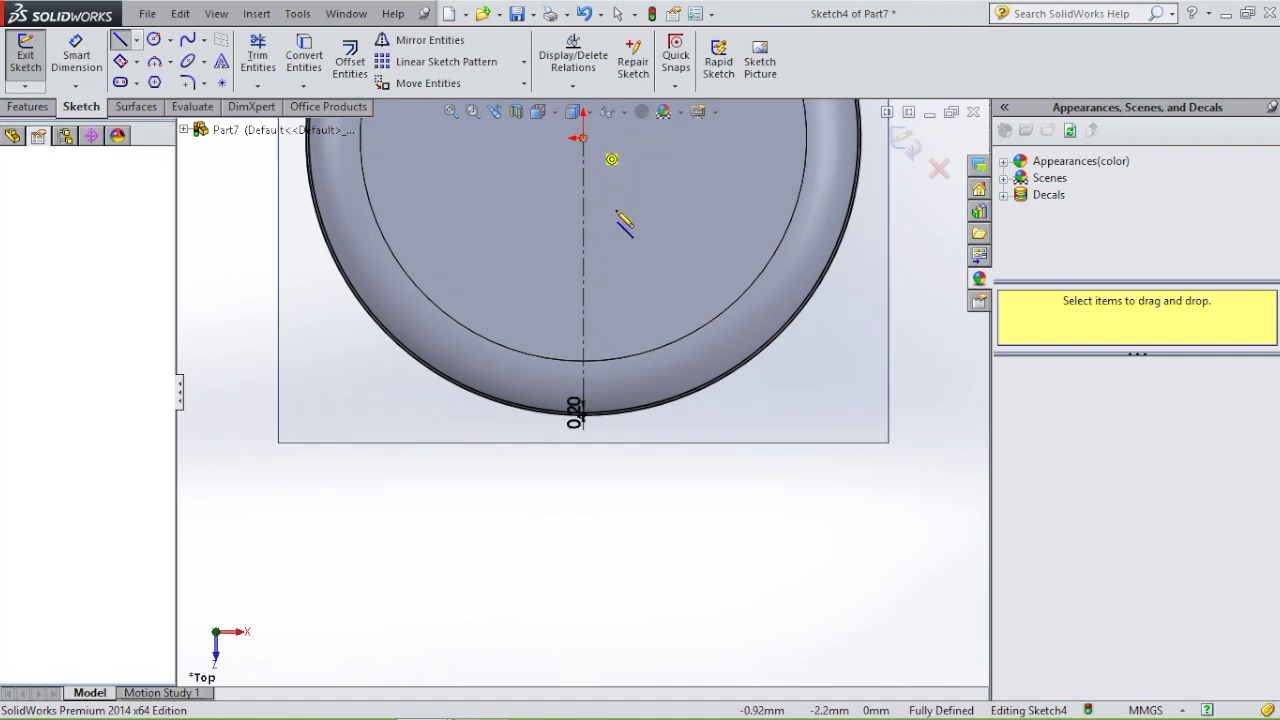
{"action": "scroll", "coordinate": [600, 400], "scroll_direction": "down", "scroll_amount": 2}
{"action": "scroll", "coordinate": [595, 410], "scroll_direction": "down", "scroll_amount": 3}
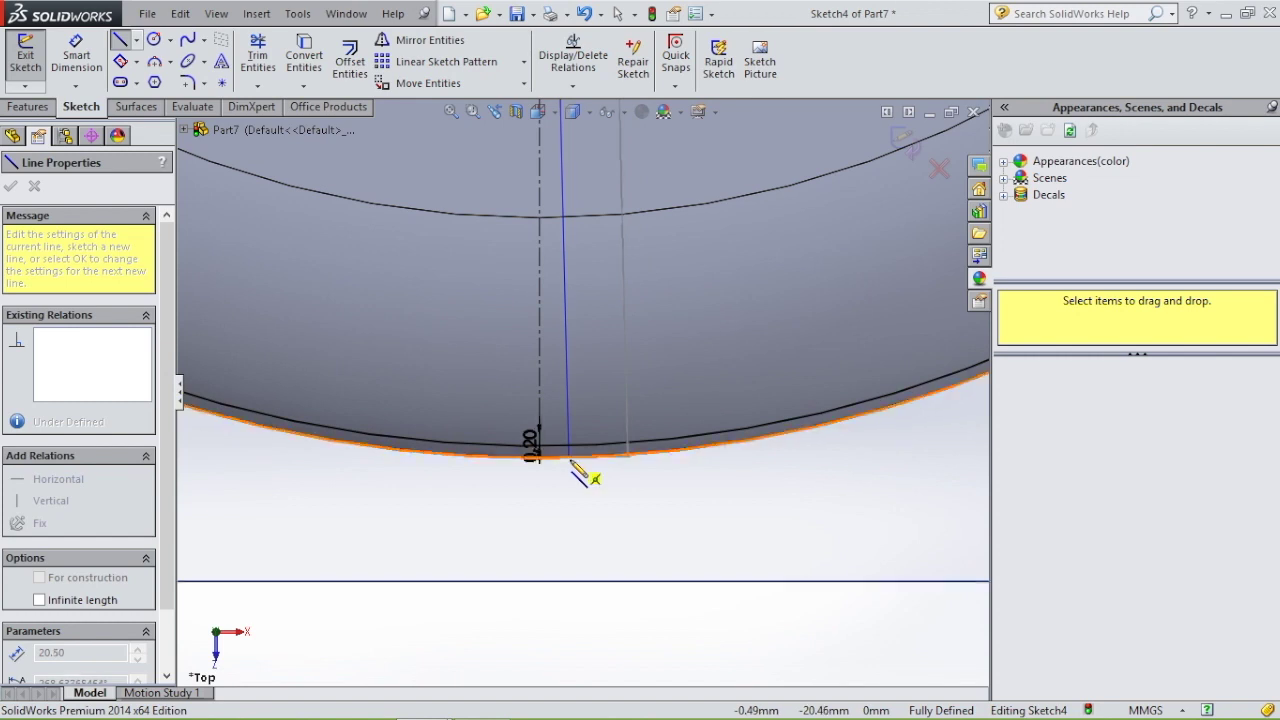
{"action": "left_click", "coordinate": [571, 457]}
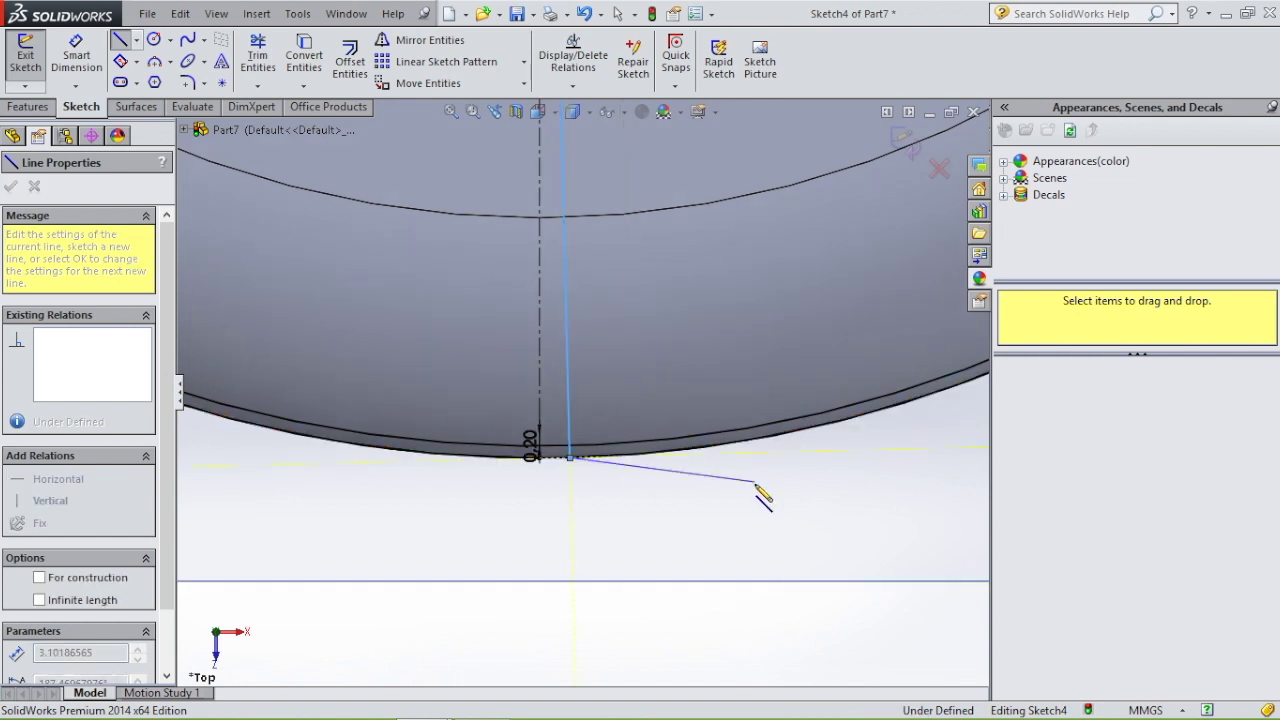
{"action": "key", "text": "Escape"}
Dimension the distance between the lower endpoints of the centerline and the solid line as 0.5 mm
{"action": "left_click", "coordinate": [80, 58]}
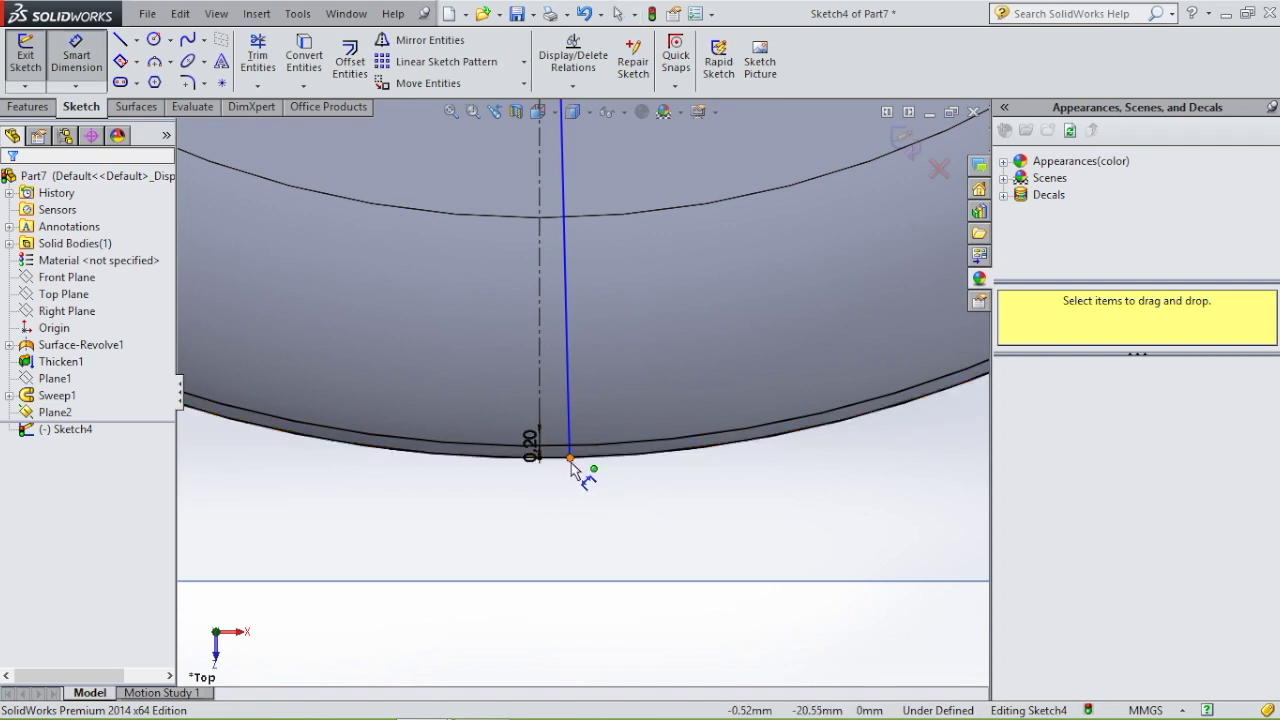
{"action": "left_click", "coordinate": [539, 459]}
{"action": "left_click", "coordinate": [539, 461]}
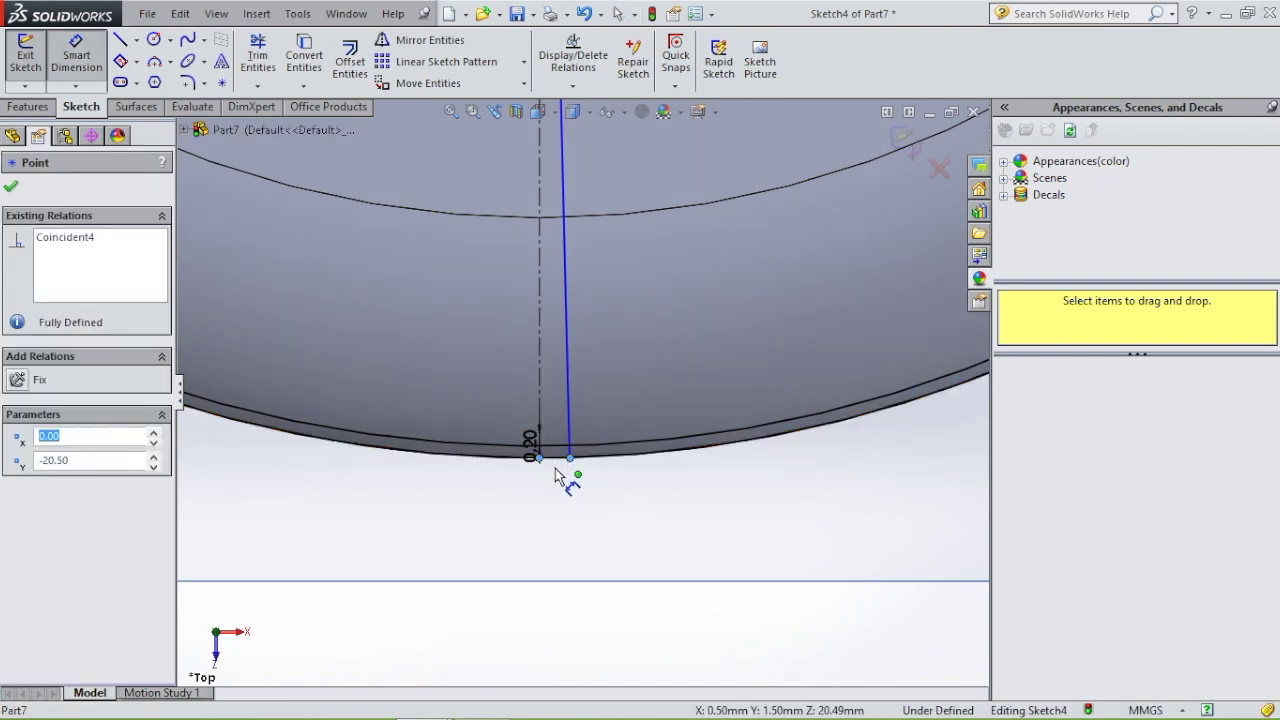
{"action": "left_click", "coordinate": [568, 460]}
{"action": "left_click", "coordinate": [583, 532]}
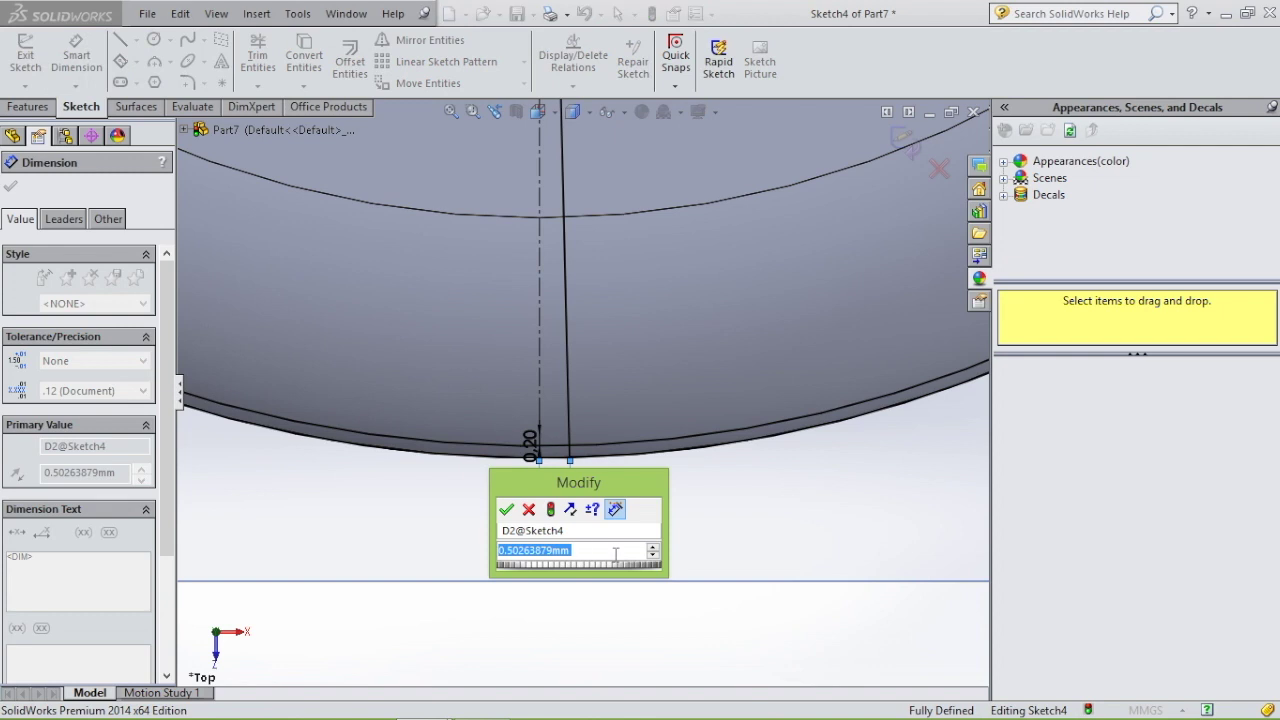
{"action": "type", "text": "0."}
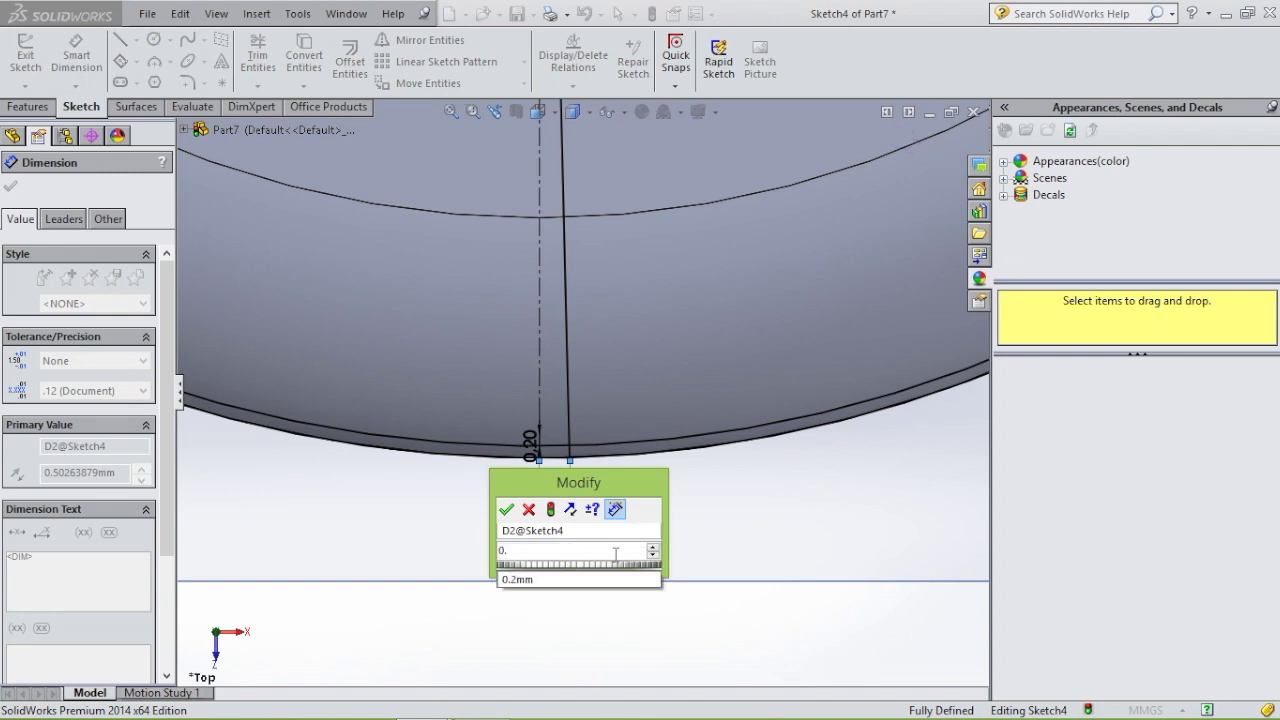
{"action": "type", "text": "5"}
{"action": "key", "text": "Return"}
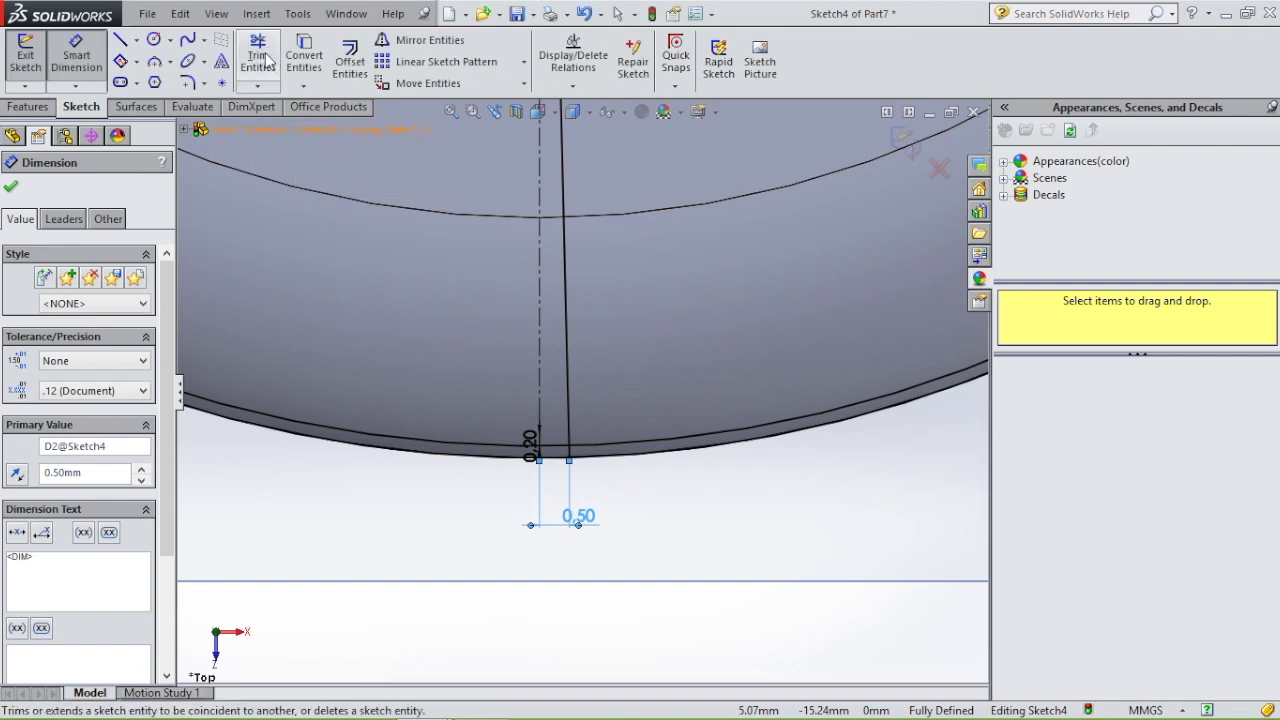
{"action": "left_click", "coordinate": [616, 325]}
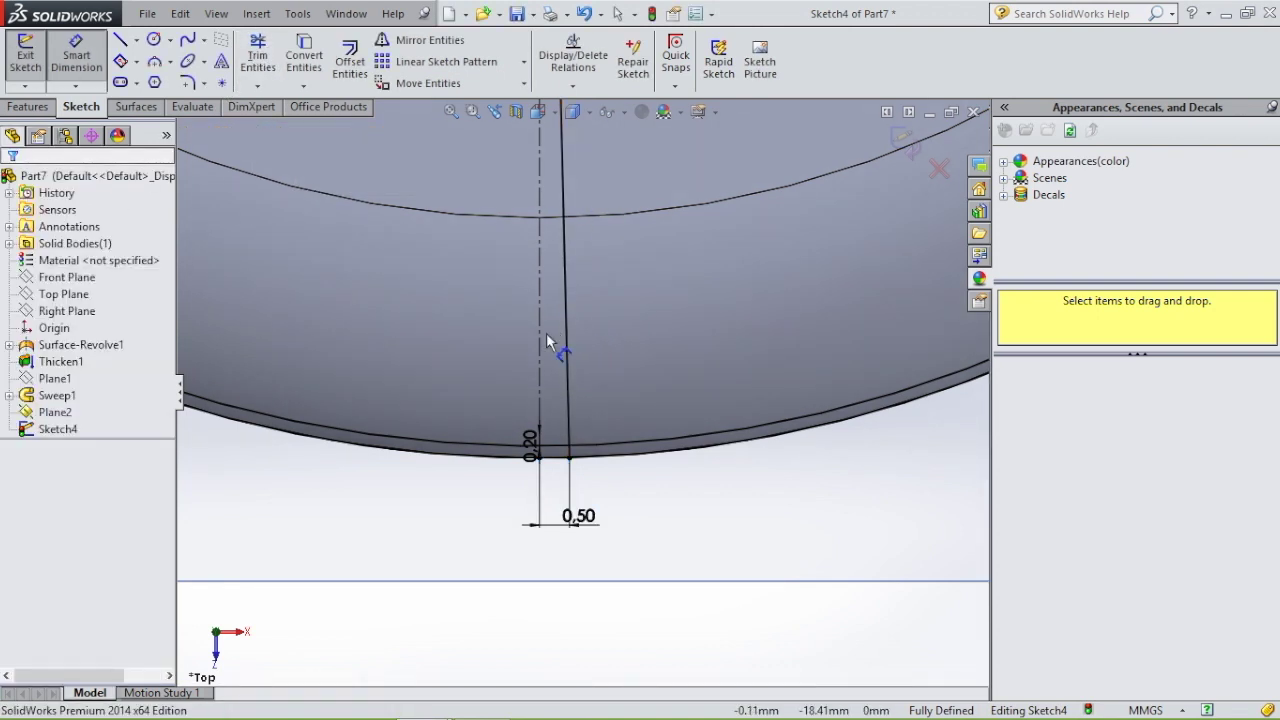
Trim the solid line inside the inner circle, leaving only the short segment between the two circles
{"action": "left_click", "coordinate": [258, 54]}
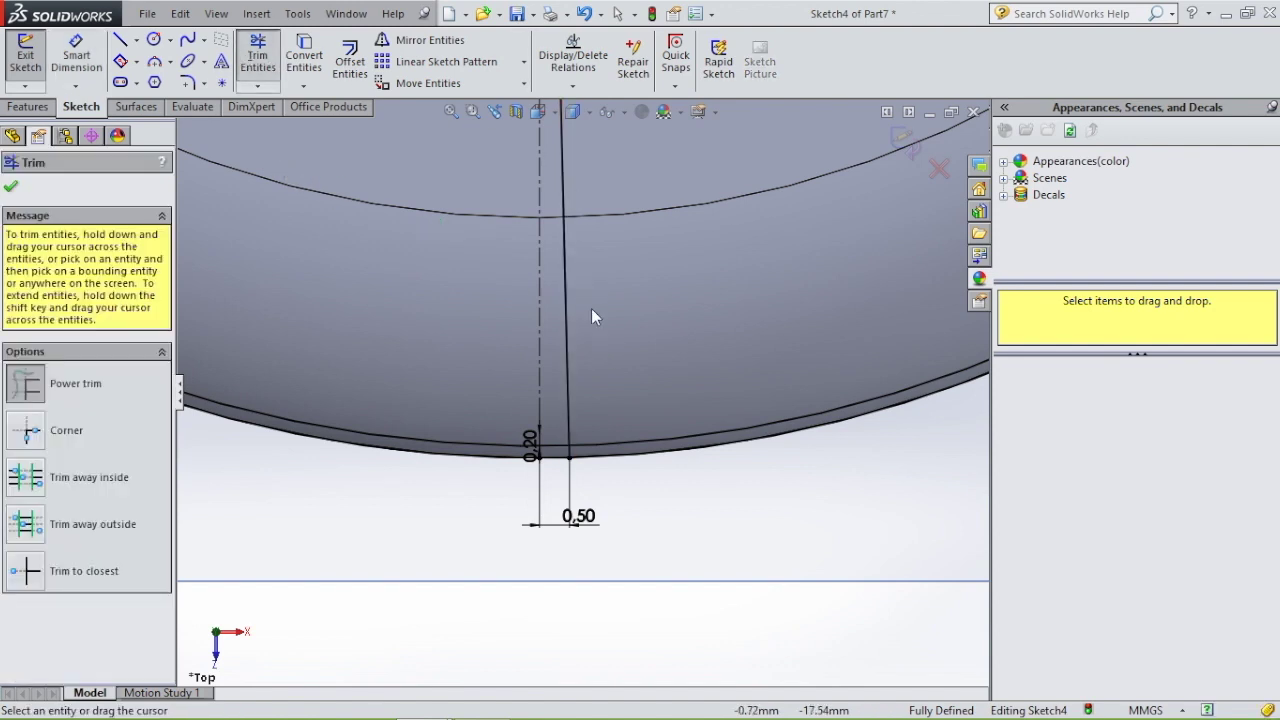
{"action": "left_click_drag", "start_coordinate": [576, 333], "coordinate": [551, 345]}
{"action": "scroll", "coordinate": [550, 468], "scroll_direction": "down", "scroll_amount": 5}
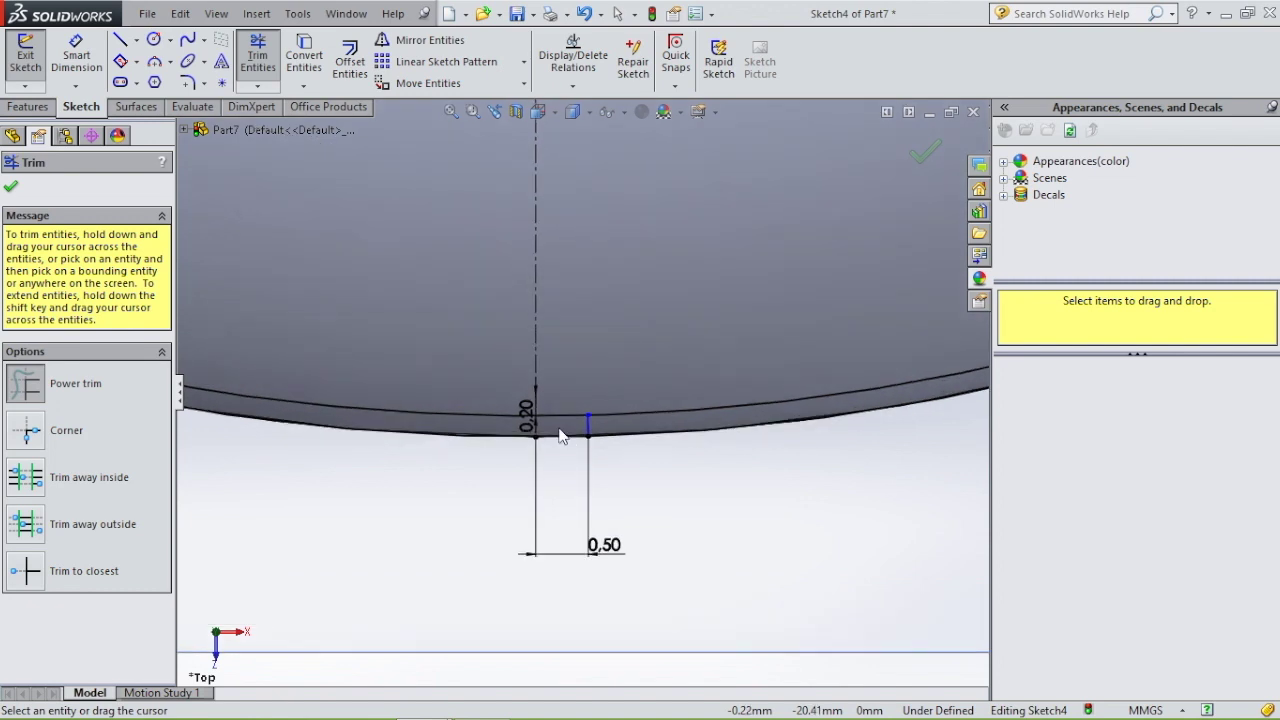
{"action": "key", "text": "Escape"}
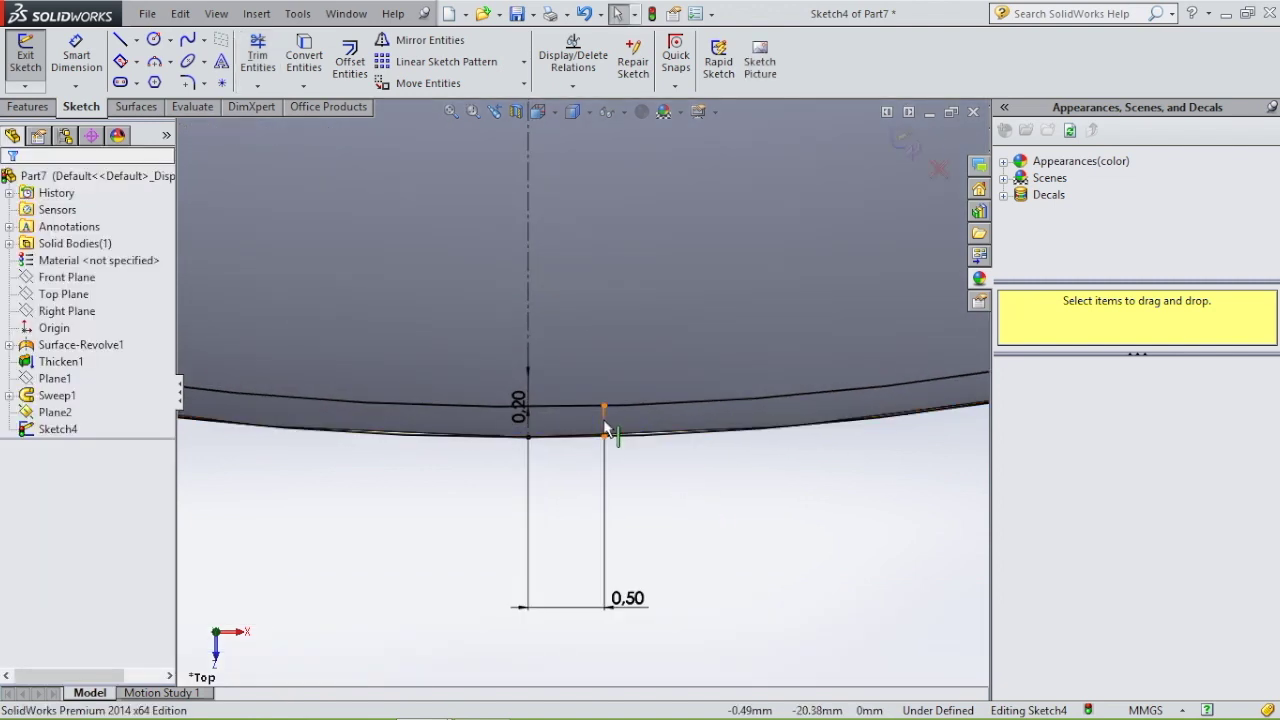
Mirror the short segment between the circles about the vertical centerline
{"action": "left_click", "coordinate": [604, 429]}
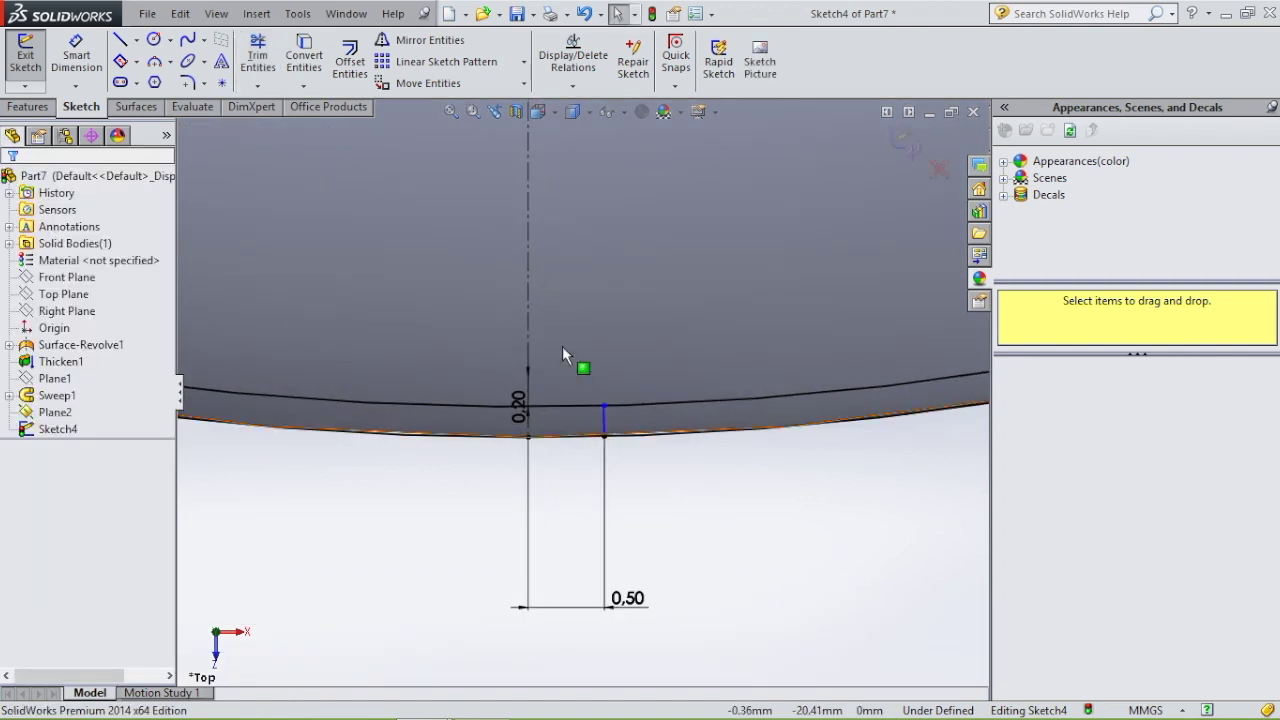
{"action": "left_click", "coordinate": [417, 40]}
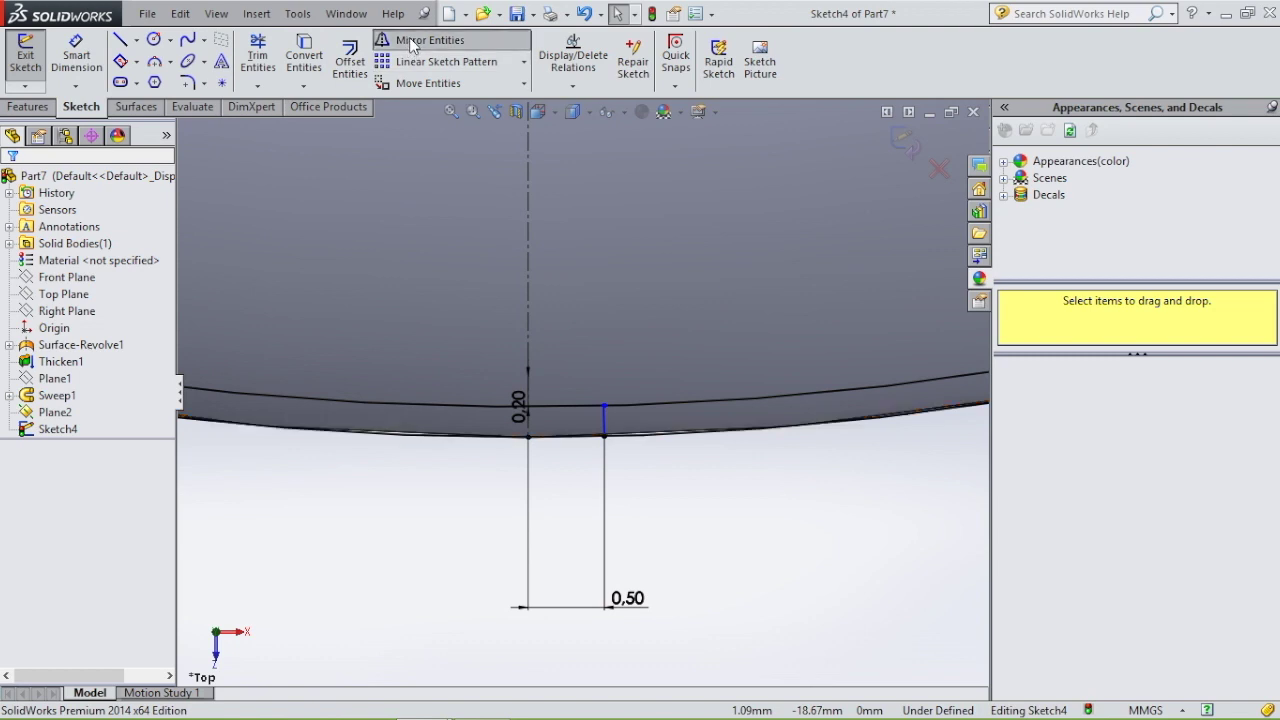
{"action": "left_click", "coordinate": [604, 426]}
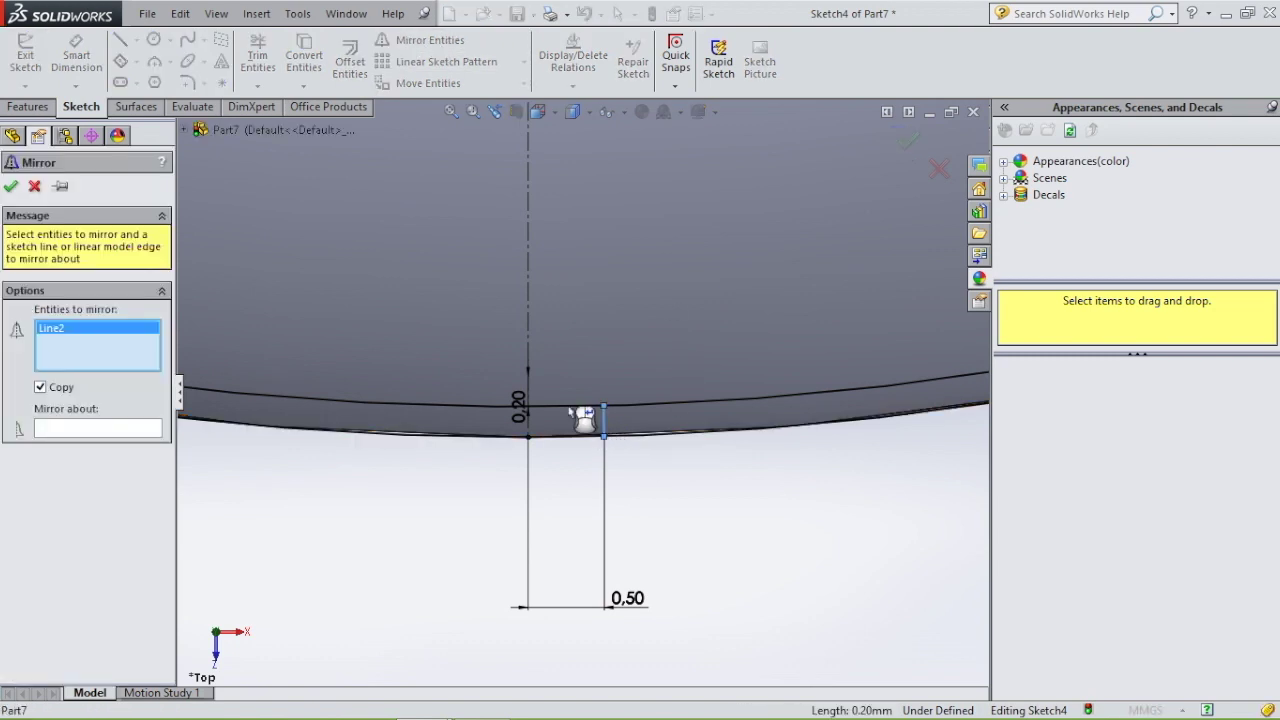
{"action": "left_click", "coordinate": [85, 428]}
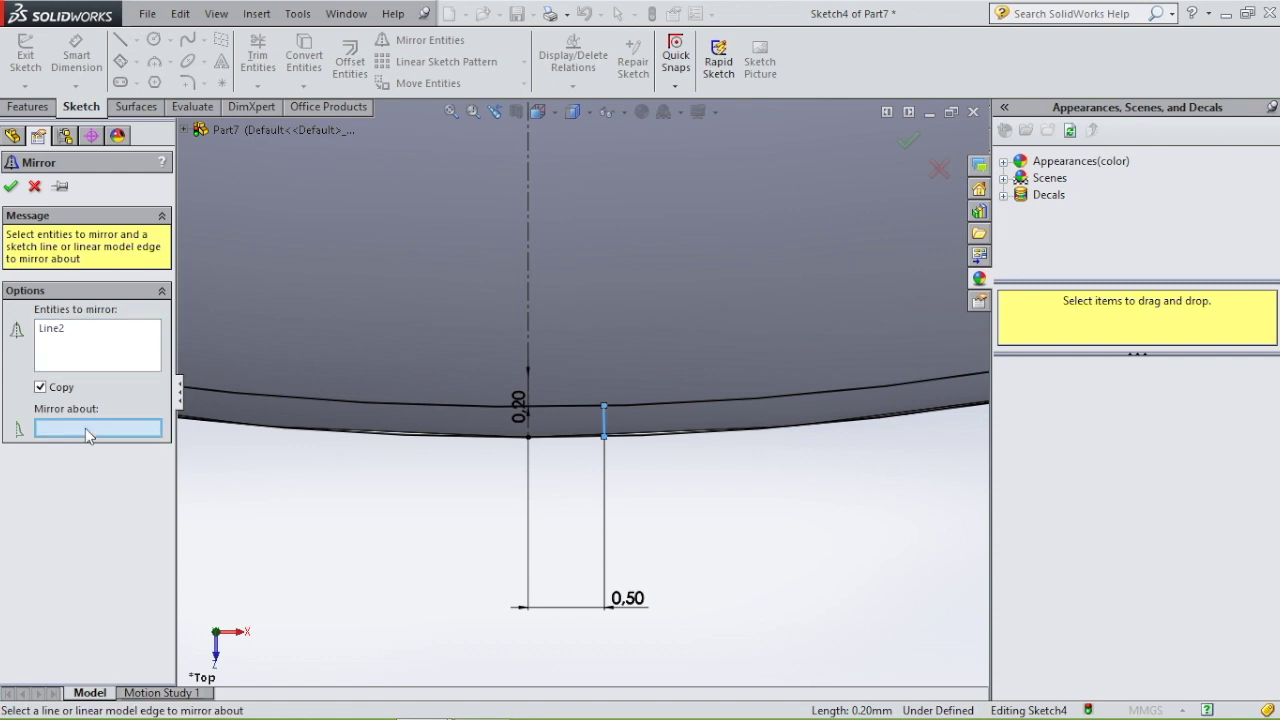
{"action": "left_click", "coordinate": [528, 303]}
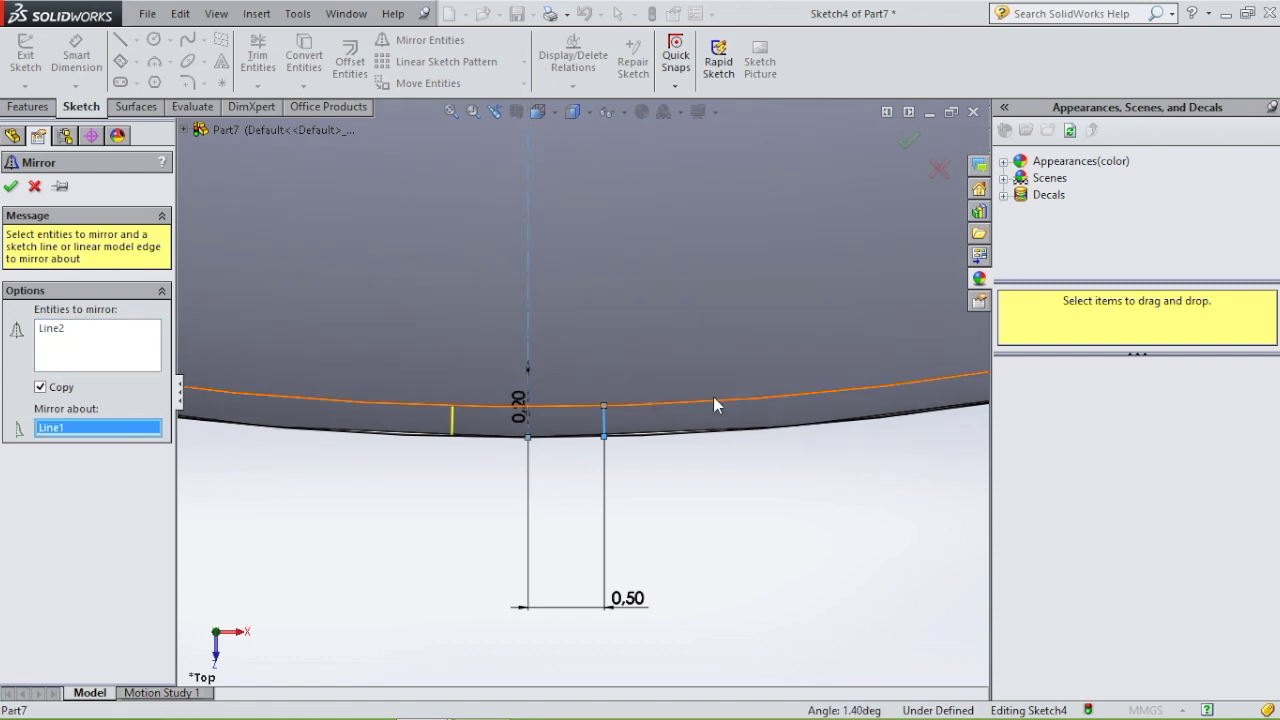
{"action": "left_click", "coordinate": [10, 186]}
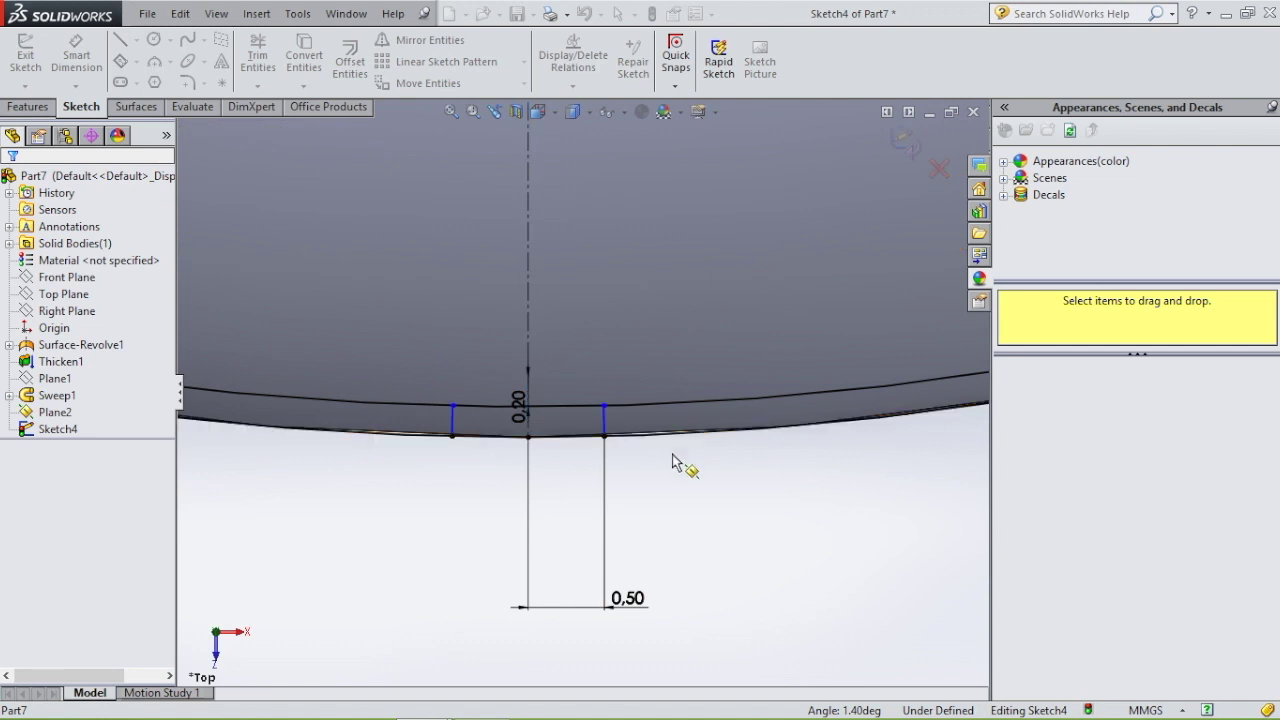
Power-trim the centerline and both circles beyond the two short segments, leaving a small closed profile at the cap's edge
{"action": "scroll", "coordinate": [677, 457], "scroll_direction": "up", "scroll_amount": 3}
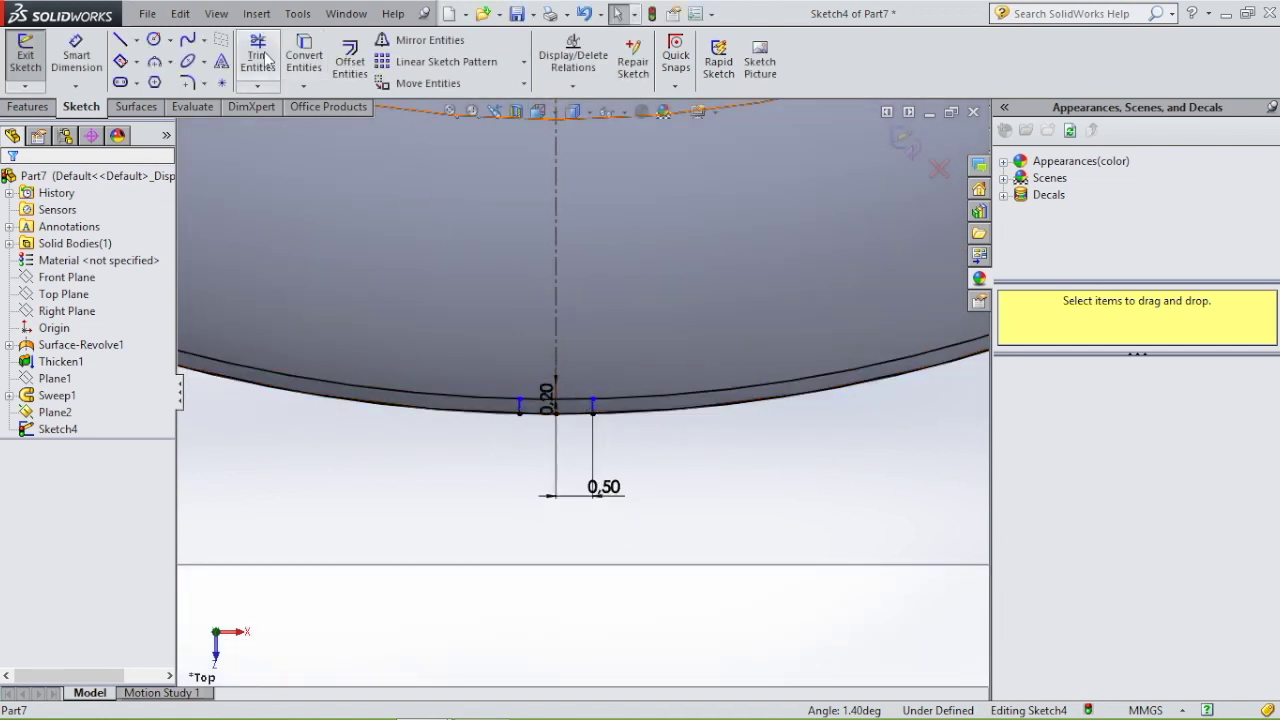
{"action": "key", "text": "Return"}
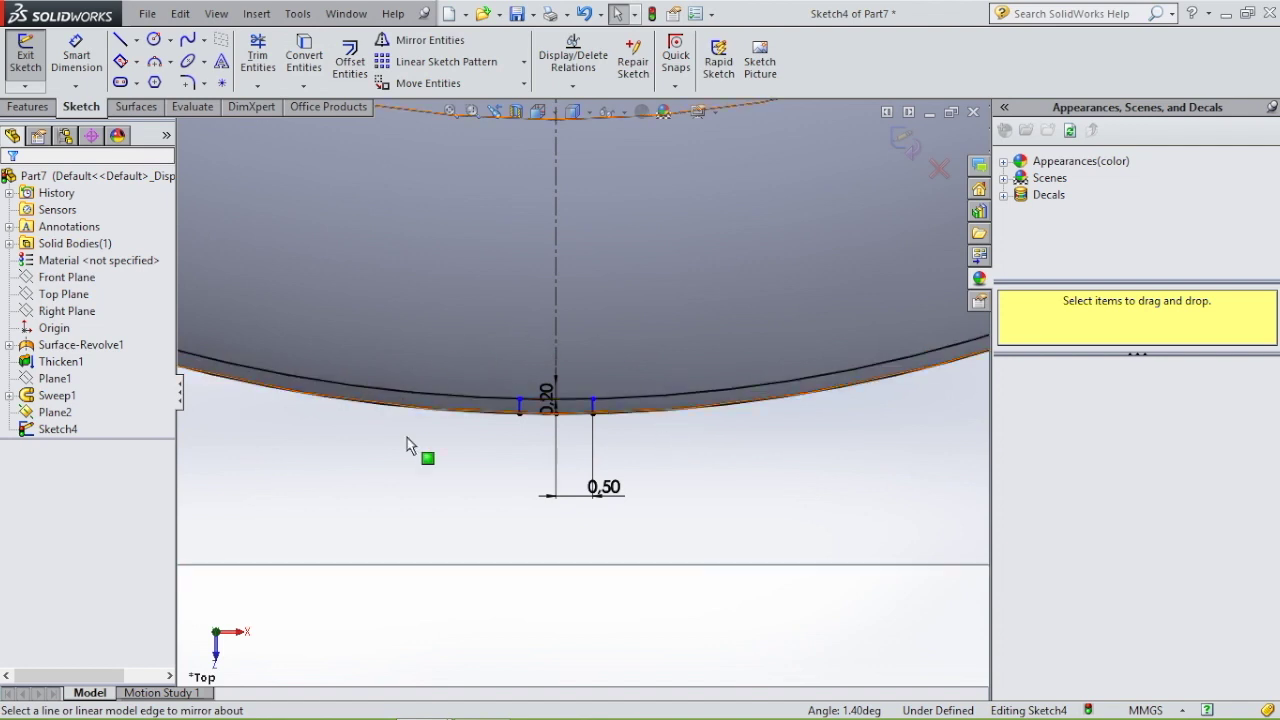
{"action": "left_click", "coordinate": [556, 349]}
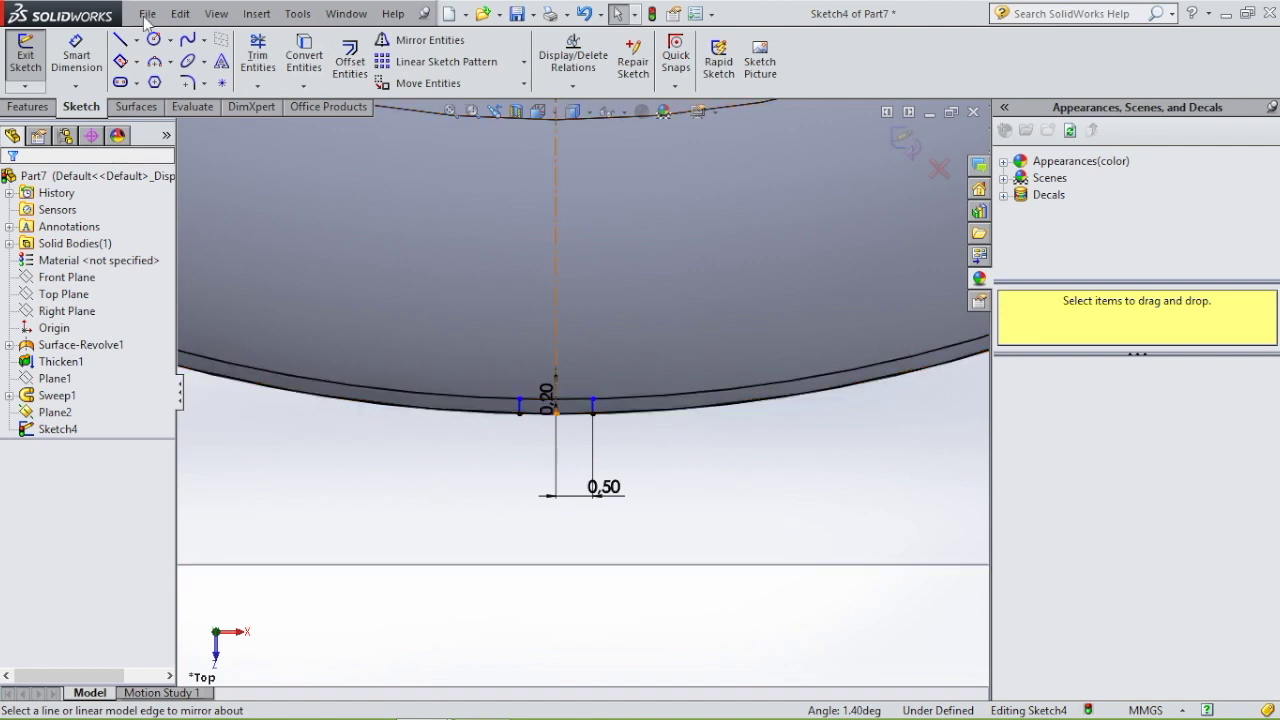
{"action": "left_click", "coordinate": [266, 58]}
{"action": "left_click_drag", "start_coordinate": [677, 460], "coordinate": [657, 354]}
{"action": "mouse_move", "coordinate": [589, 290]}
{"action": "left_mouse_down"}
{"action": "mouse_move", "coordinate": [493, 292]}
{"action": "mouse_move", "coordinate": [441, 311]}
{"action": "left_mouse_up"}
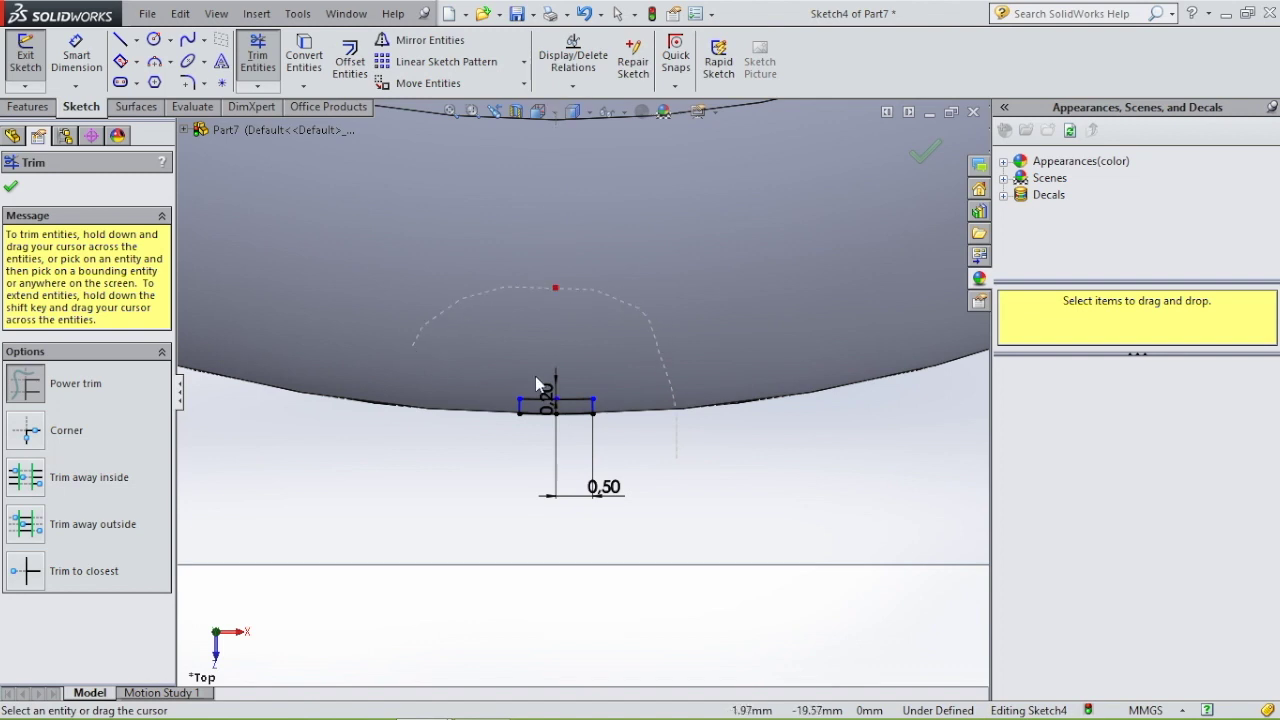
{"action": "scroll", "coordinate": [603, 383], "scroll_direction": "up", "scroll_amount": 5}
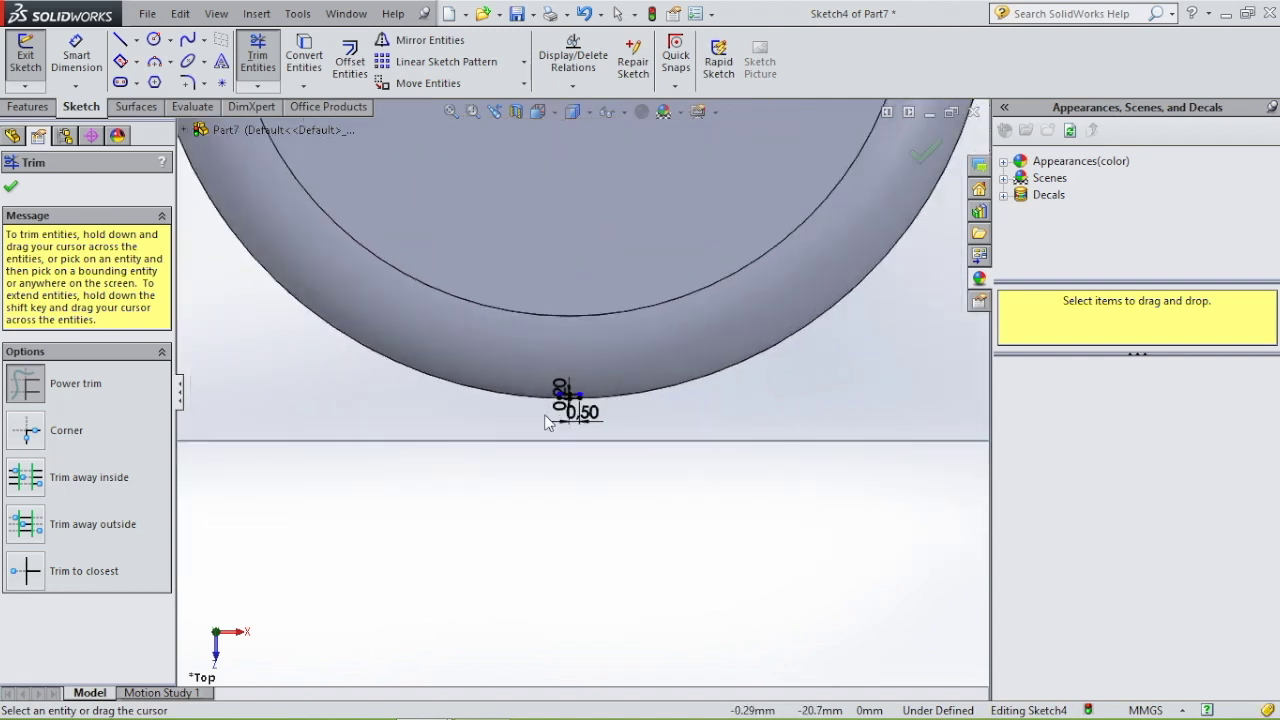
{"action": "scroll", "coordinate": [548, 421], "scroll_direction": "down", "scroll_amount": 10}
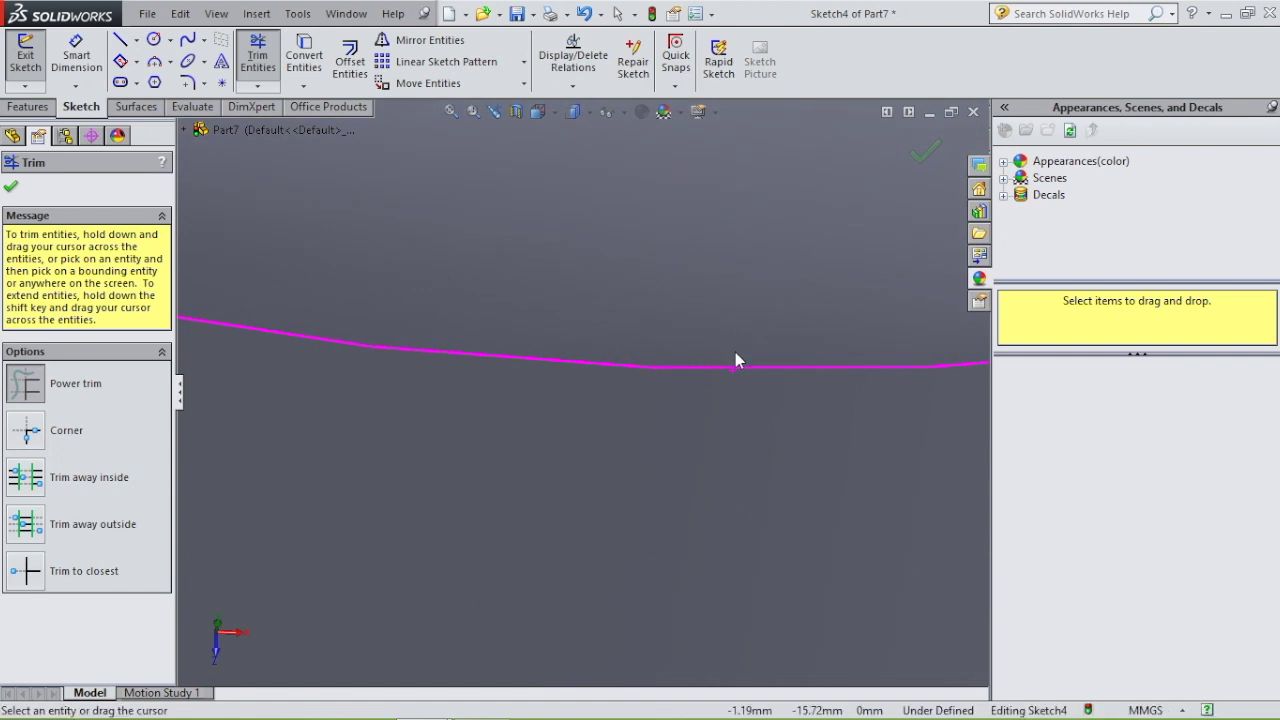
{"action": "scroll", "coordinate": [709, 395], "scroll_direction": "up", "scroll_amount": 6}
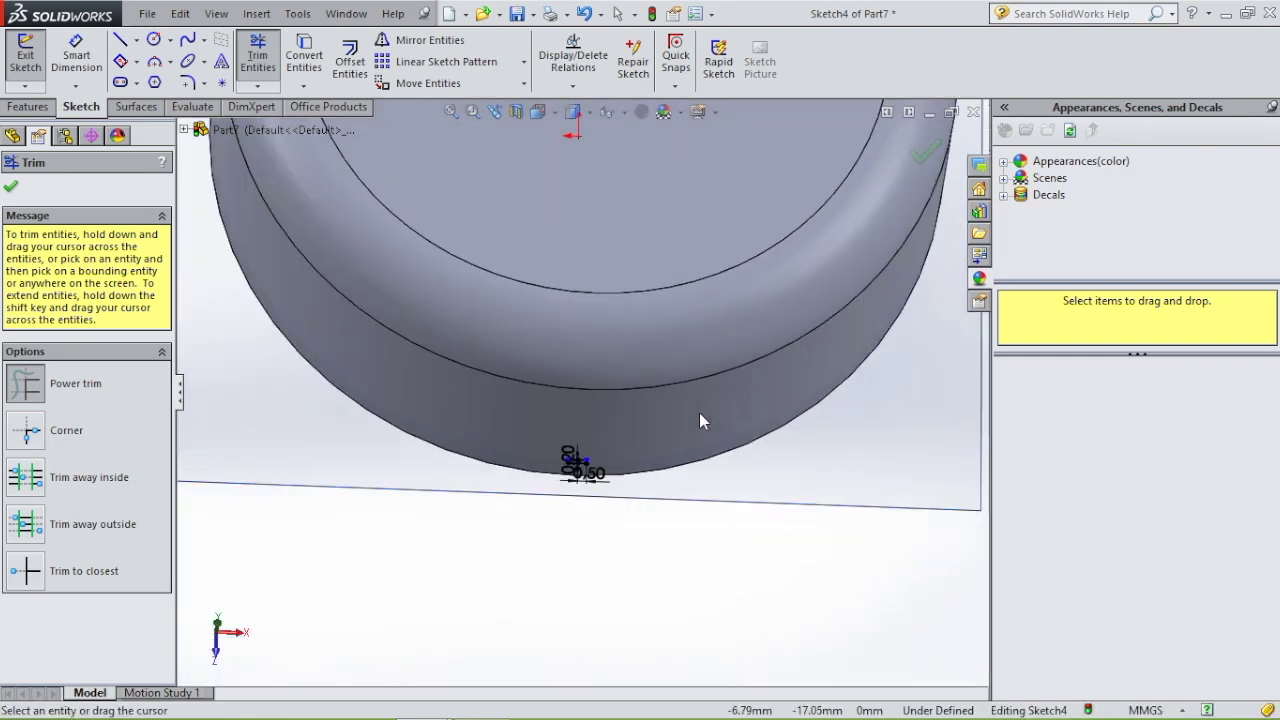
Cut-extrude the small closed profile blind to a depth of 9 mm along the cap's outer wall
{"action": "scroll", "coordinate": [699, 412], "scroll_direction": "up", "scroll_amount": 3}
{"action": "middle_click_drag", "start_coordinate": [698, 415], "coordinate": [681, 348]}
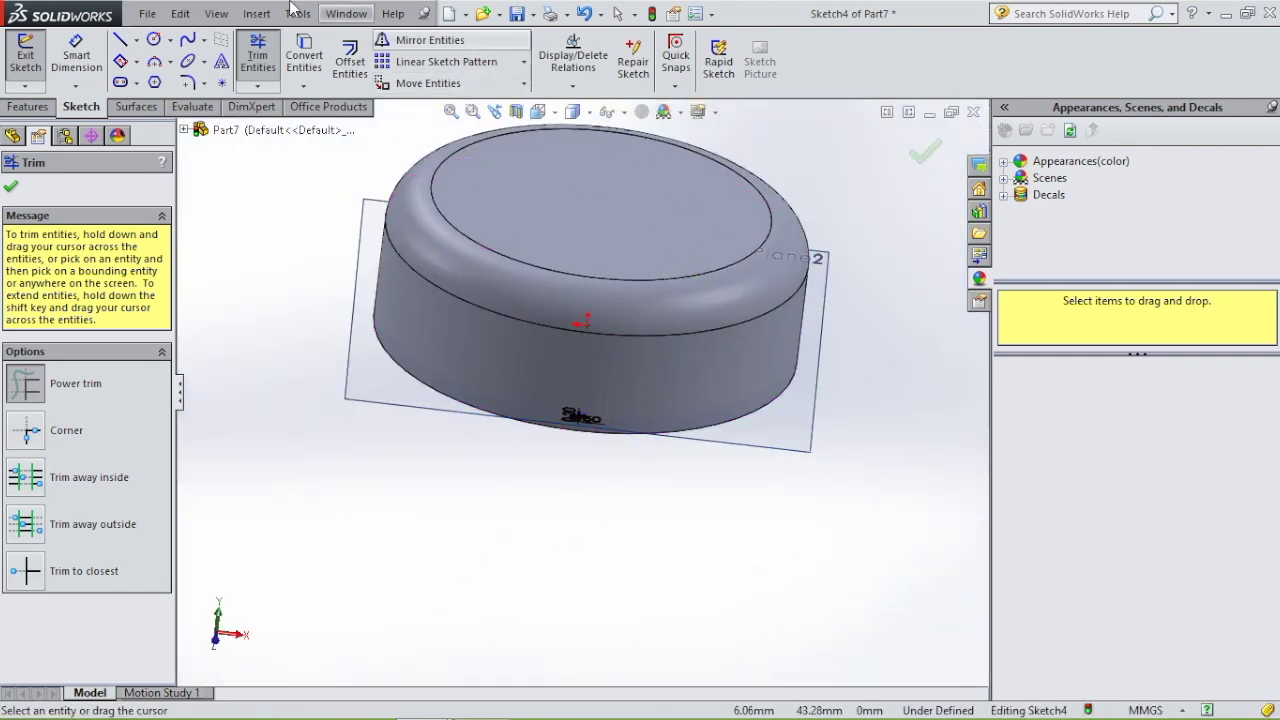
{"action": "left_click", "coordinate": [30, 107]}
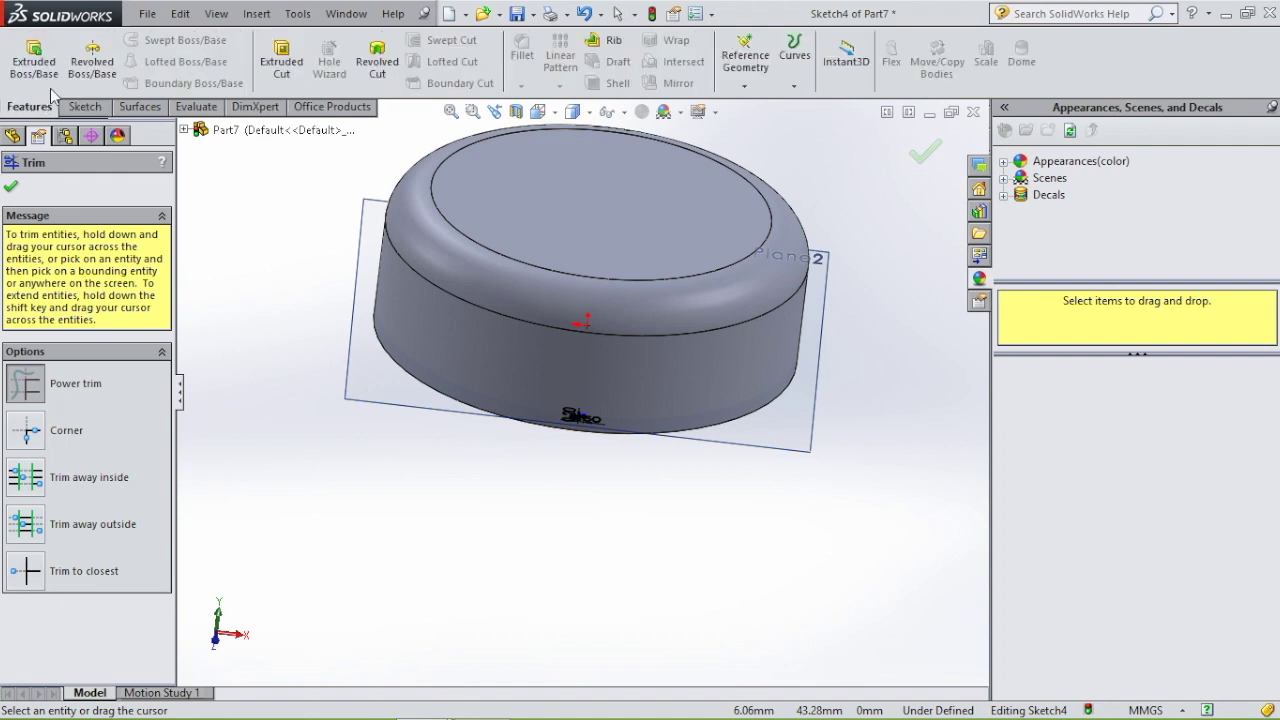
{"action": "left_click", "coordinate": [300, 75]}
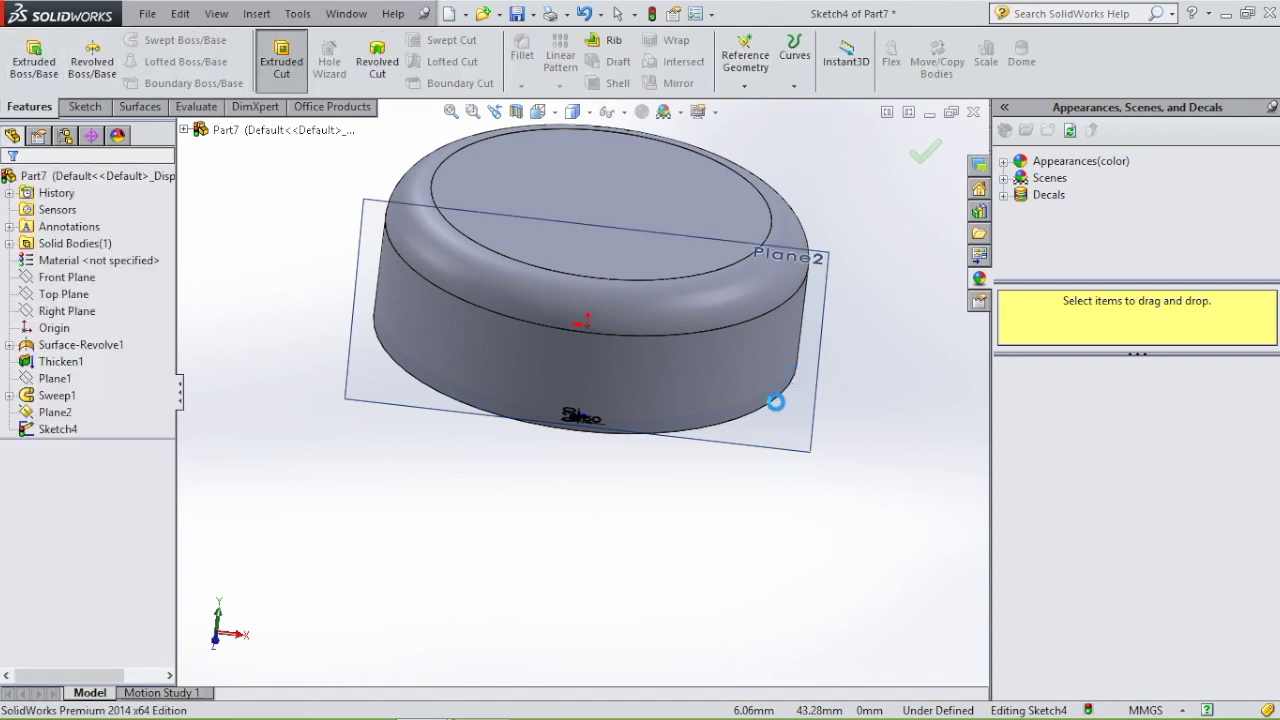
{"action": "scroll", "coordinate": [602, 372], "scroll_direction": "down", "scroll_amount": 1}
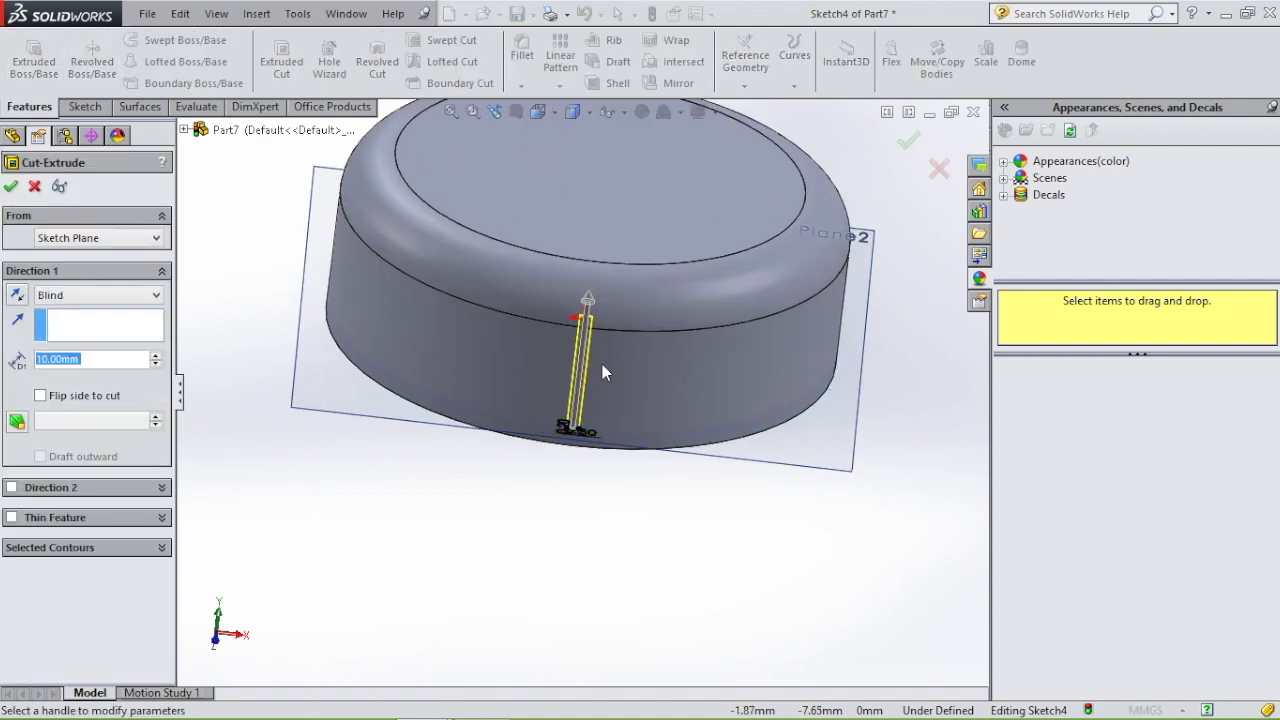
{"action": "scroll", "coordinate": [602, 372], "scroll_direction": "down", "scroll_amount": 1}
{"action": "middle_click_drag", "start_coordinate": [643, 363], "coordinate": [228, 347]}
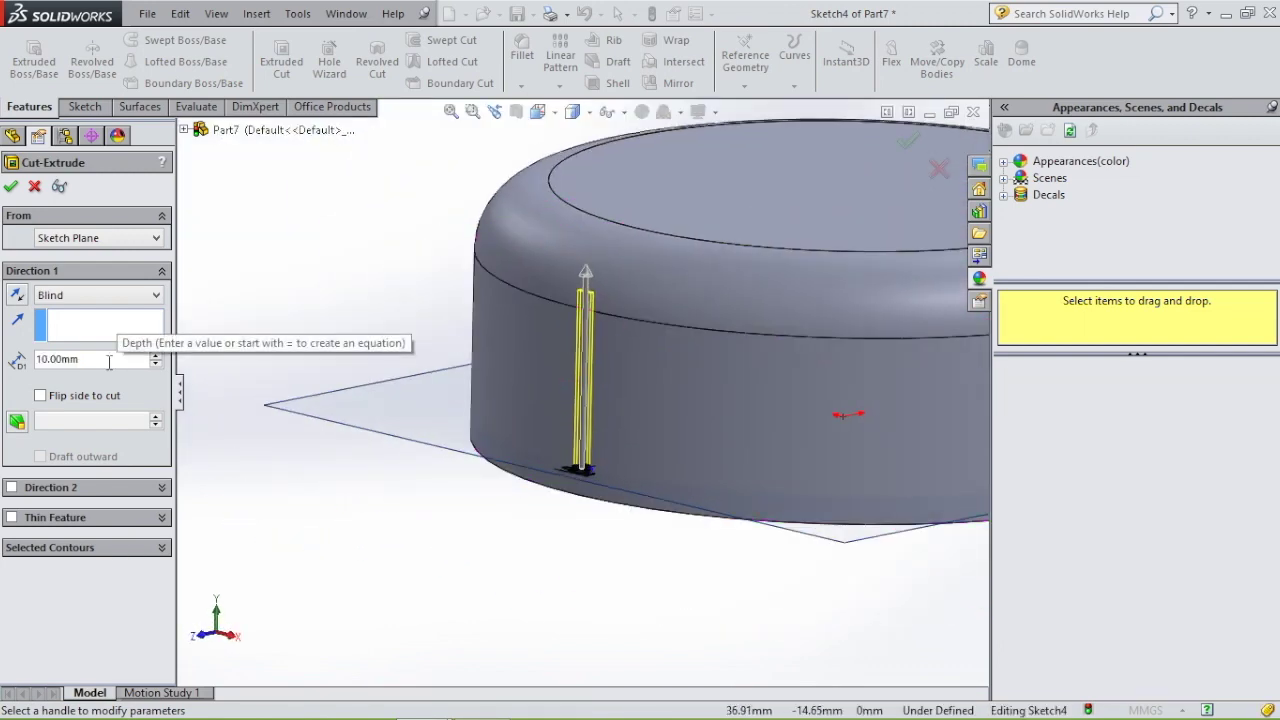
{"action": "scroll", "coordinate": [108, 362], "scroll_direction": "down", "scroll_amount": 1}
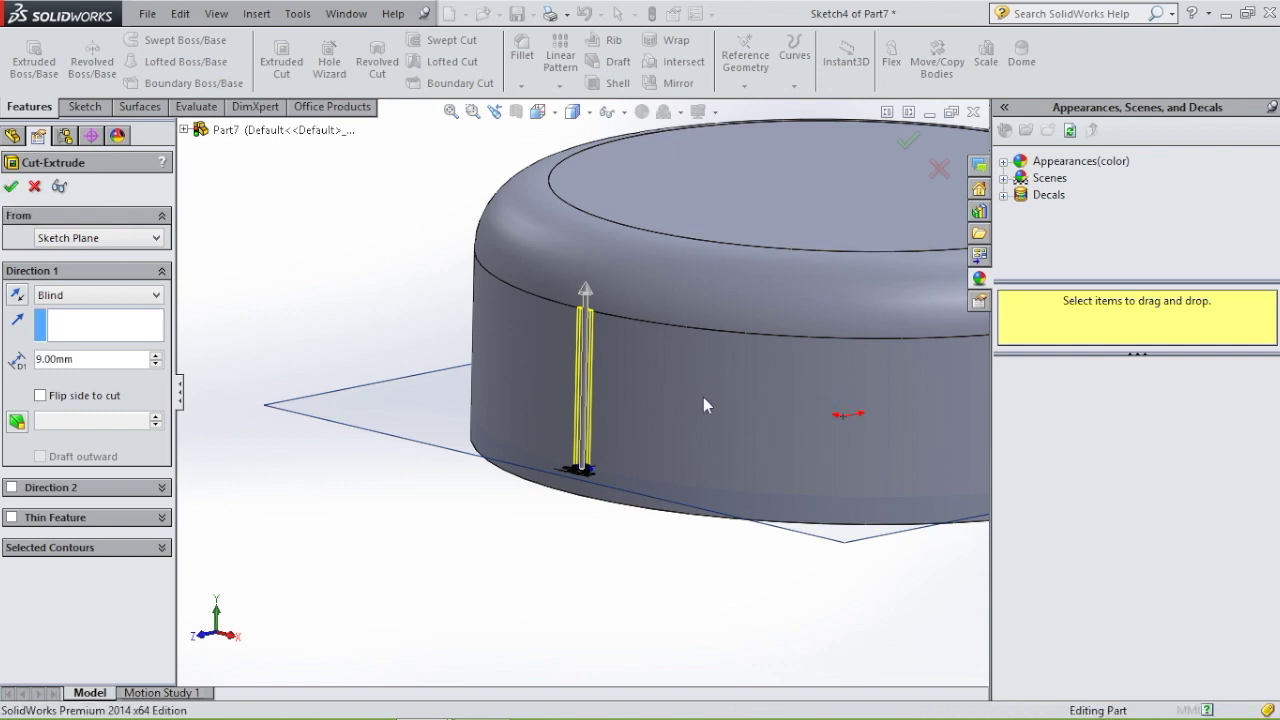
{"action": "key", "text": "Return"}
Hide the offset plane Plane2 around the cap
{"action": "scroll", "coordinate": [703, 397], "scroll_direction": "up", "scroll_amount": 3}
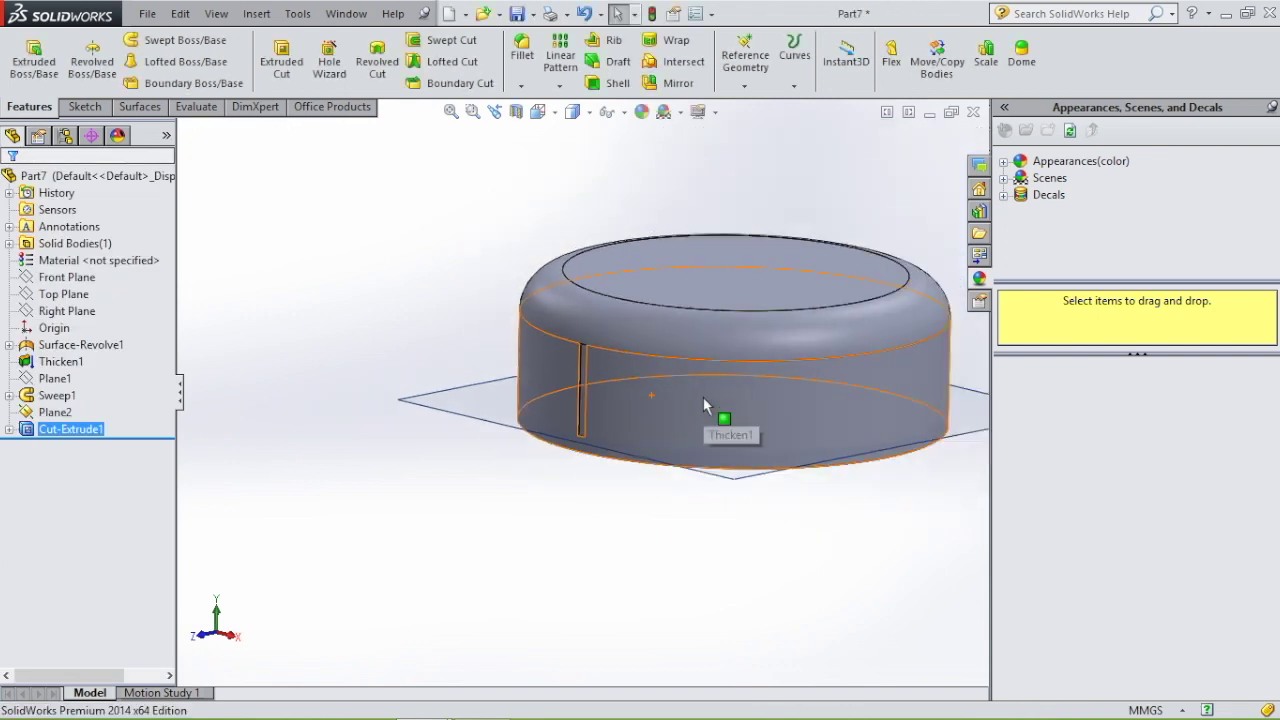
{"action": "middle_click_drag", "start_coordinate": [703, 397], "coordinate": [843, 473]}
{"action": "left_click", "coordinate": [843, 472]}
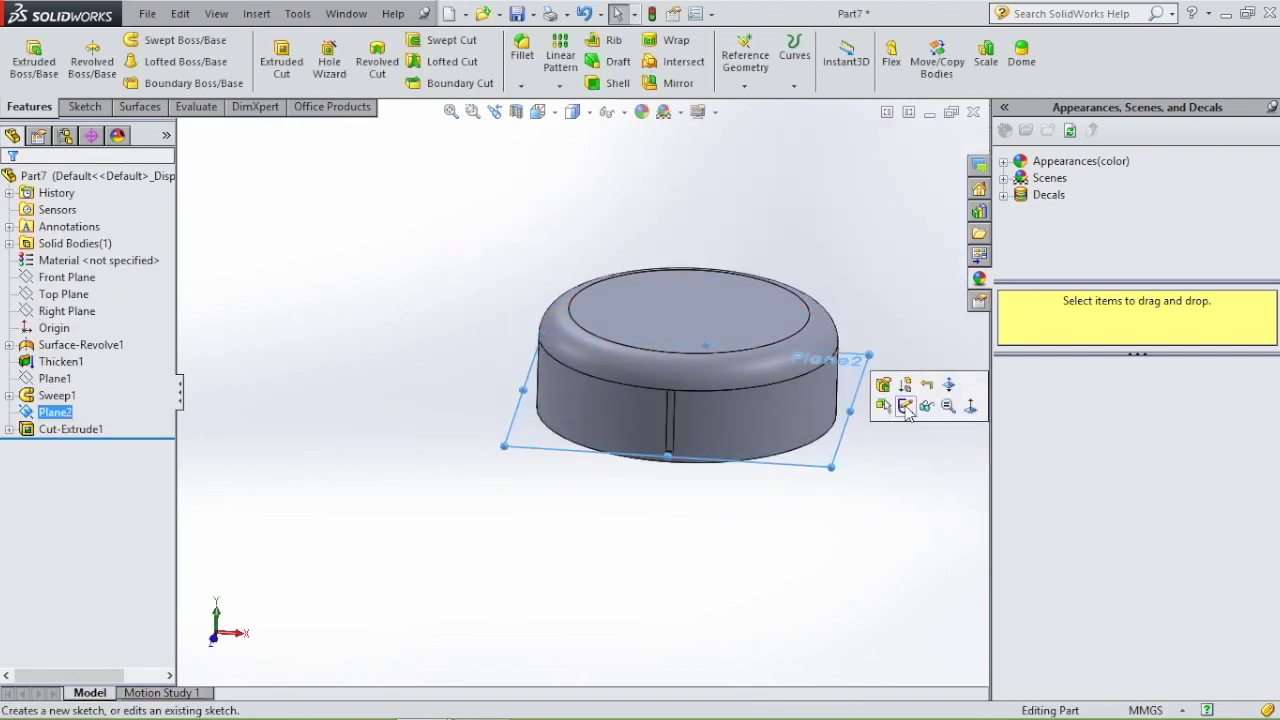
{"action": "left_click", "coordinate": [926, 406]}
Circular-pattern the groove cut around the cap's circular edge with 80 equally spaced instances over 360 degrees
{"action": "scroll", "coordinate": [760, 430], "scroll_direction": "down", "scroll_amount": 5}
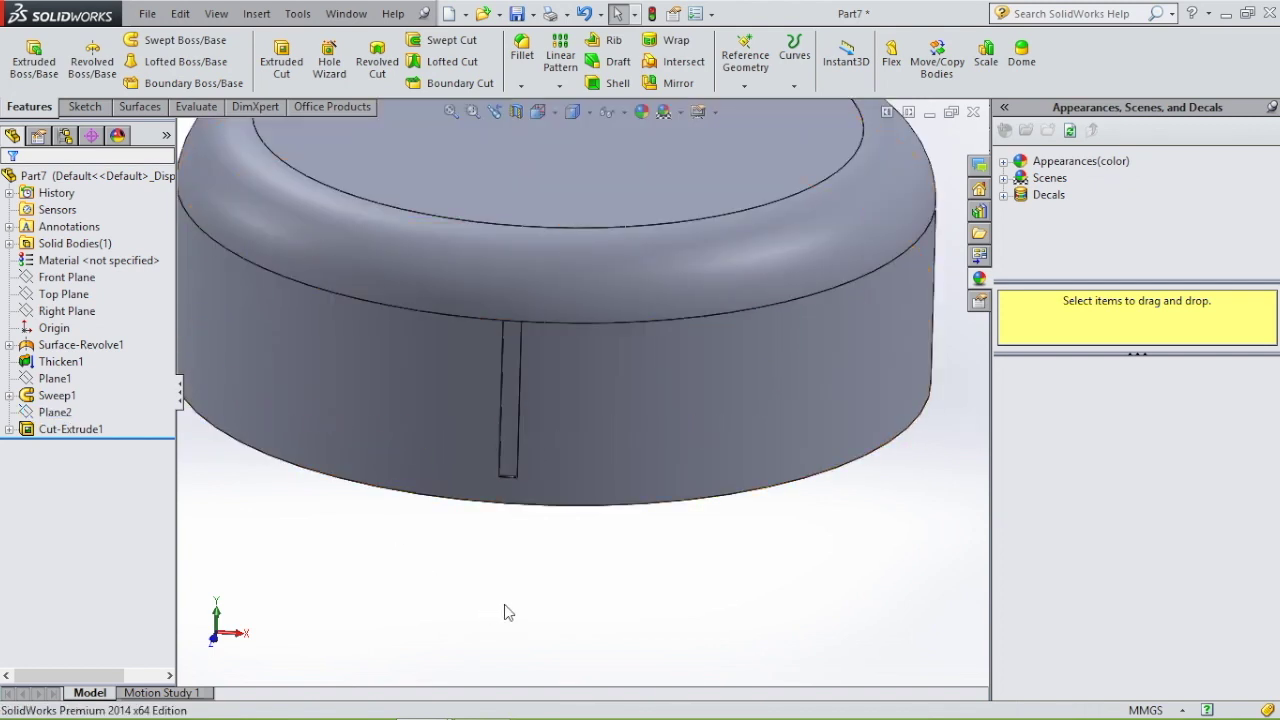
{"action": "scroll", "coordinate": [565, 612], "scroll_direction": "up", "scroll_amount": 3}
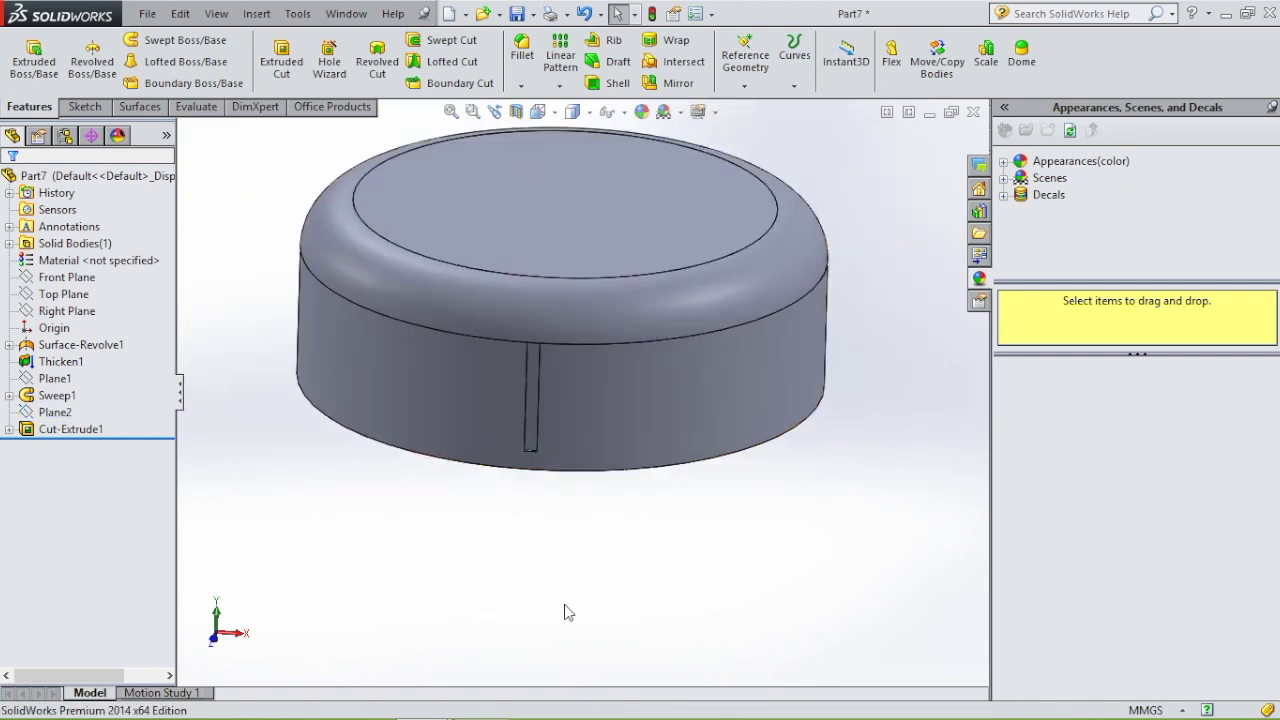
{"action": "left_click", "coordinate": [532, 415]}
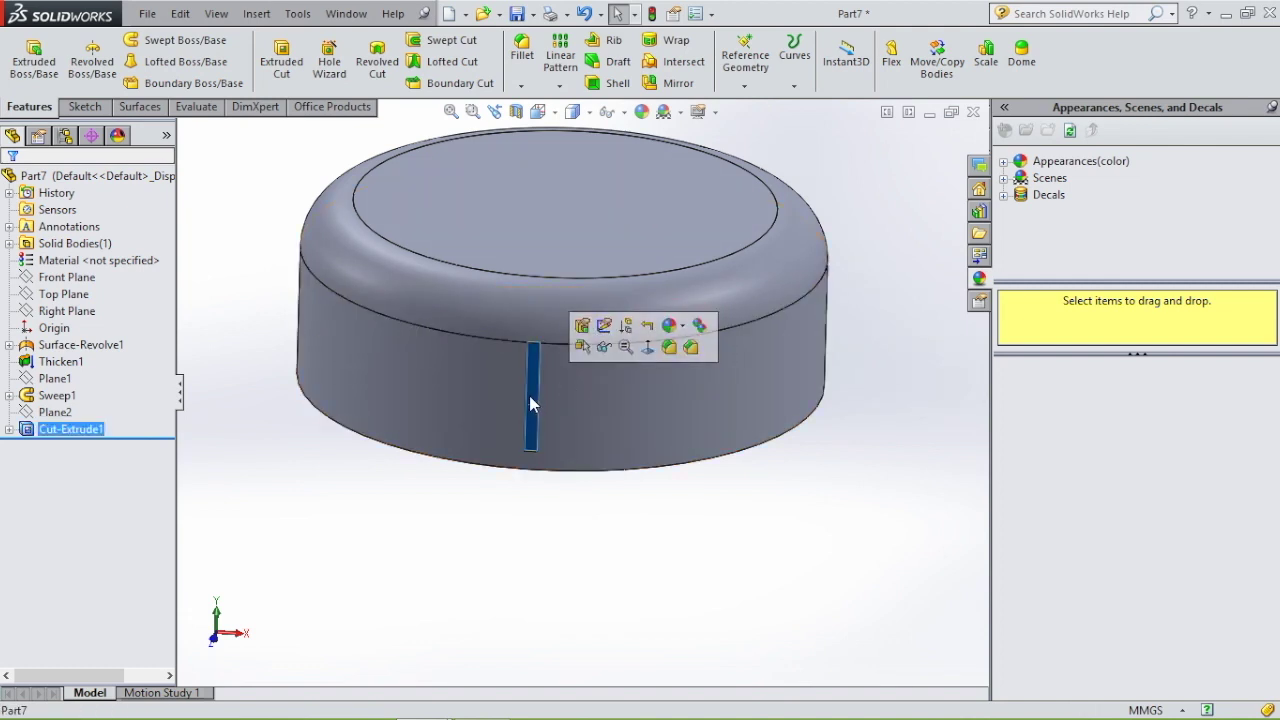
{"action": "left_click", "coordinate": [564, 87]}
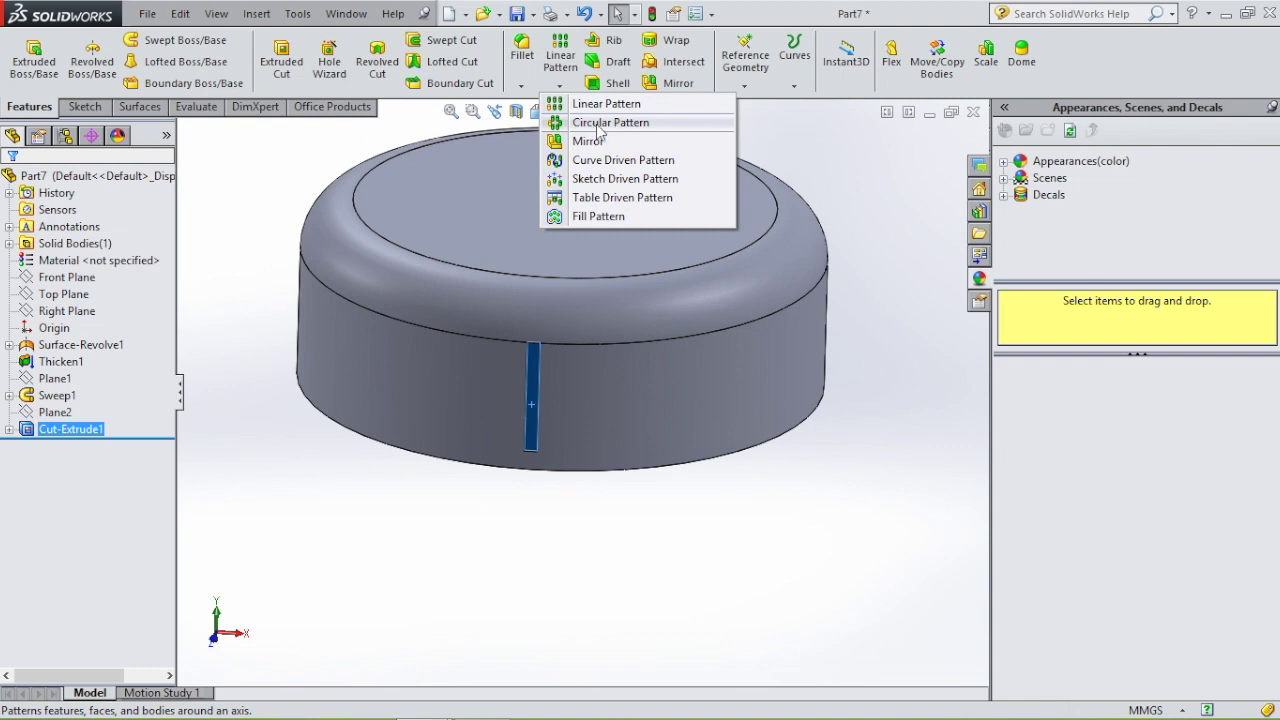
{"action": "left_click", "coordinate": [604, 123]}
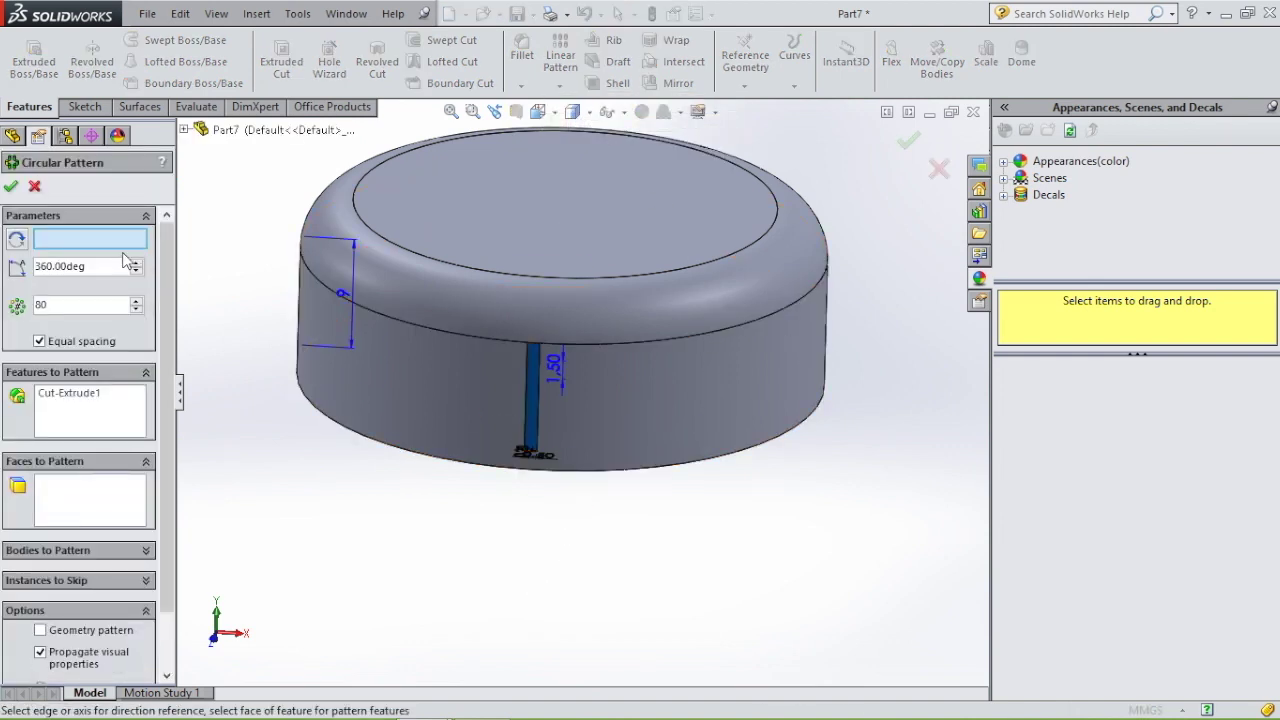
{"action": "left_click", "coordinate": [655, 342]}
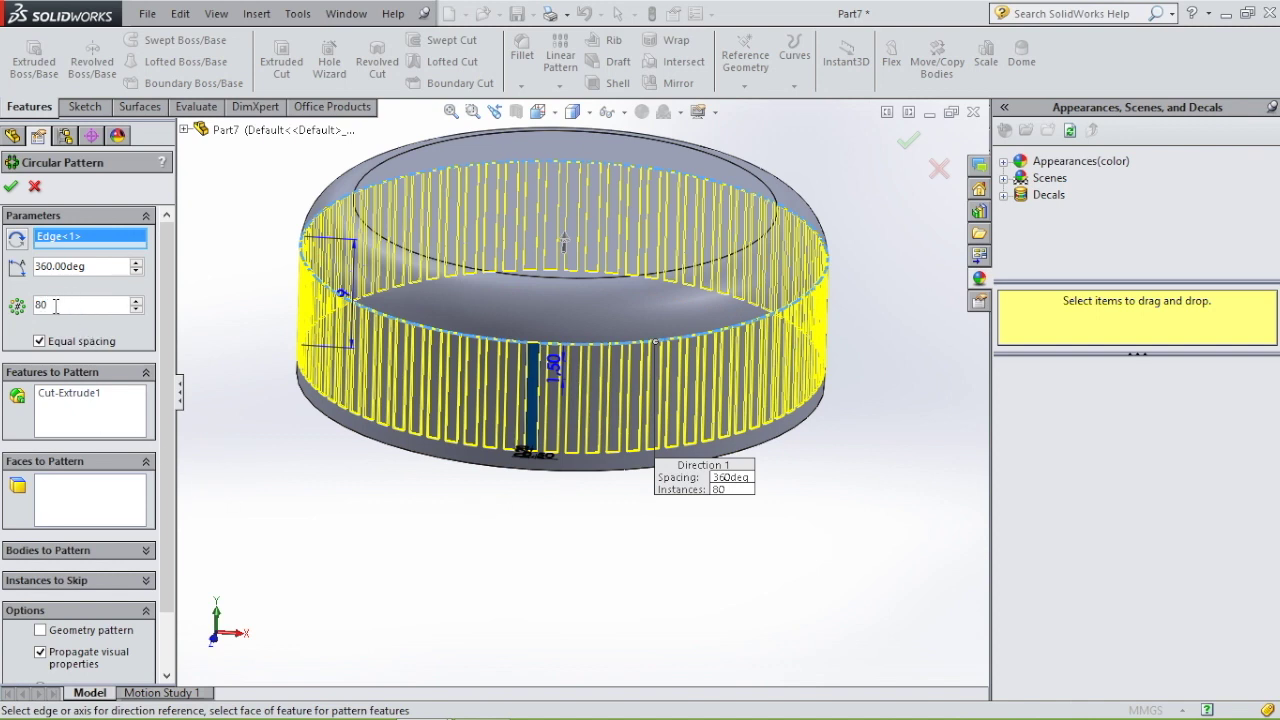
{"action": "left_click", "coordinate": [12, 188]}
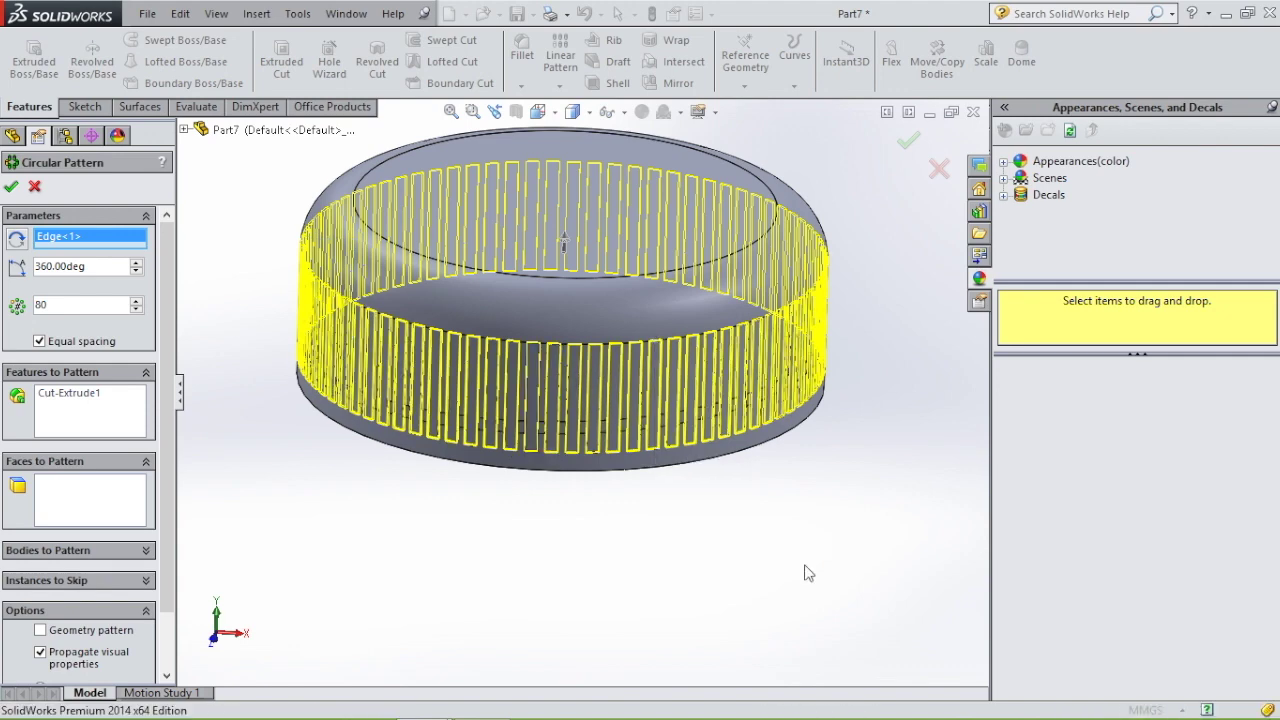
Start a new assembly from the finished cap part, saving the part as cap
{"action": "middle_click_drag", "start_coordinate": [735, 567], "coordinate": [466, 586]}
{"action": "scroll", "coordinate": [484, 540], "scroll_direction": "up", "scroll_amount": 5}
{"action": "scroll", "coordinate": [684, 538], "scroll_direction": "up", "scroll_amount": 3}
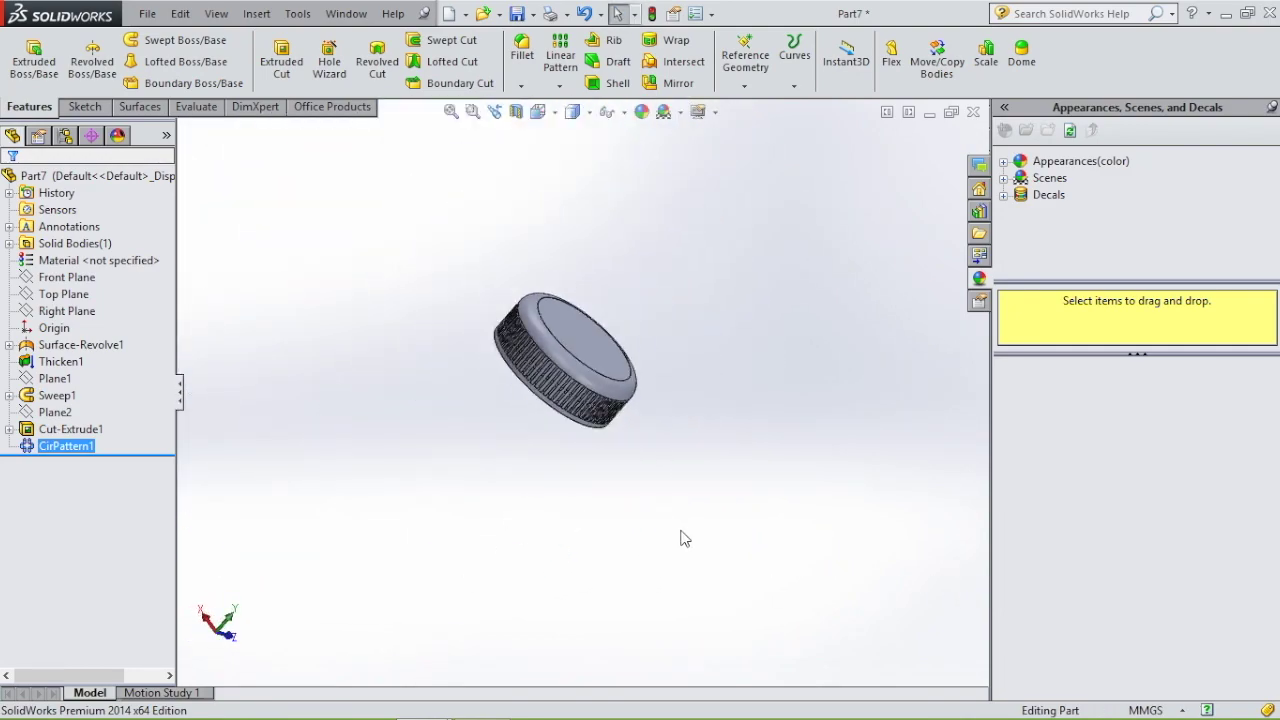
{"action": "middle_click_drag", "start_coordinate": [588, 441], "coordinate": [600, 340]}
{"action": "scroll", "coordinate": [600, 340], "scroll_direction": "down", "scroll_amount": 4}
{"action": "middle_click_drag", "start_coordinate": [663, 400], "coordinate": [669, 366]}
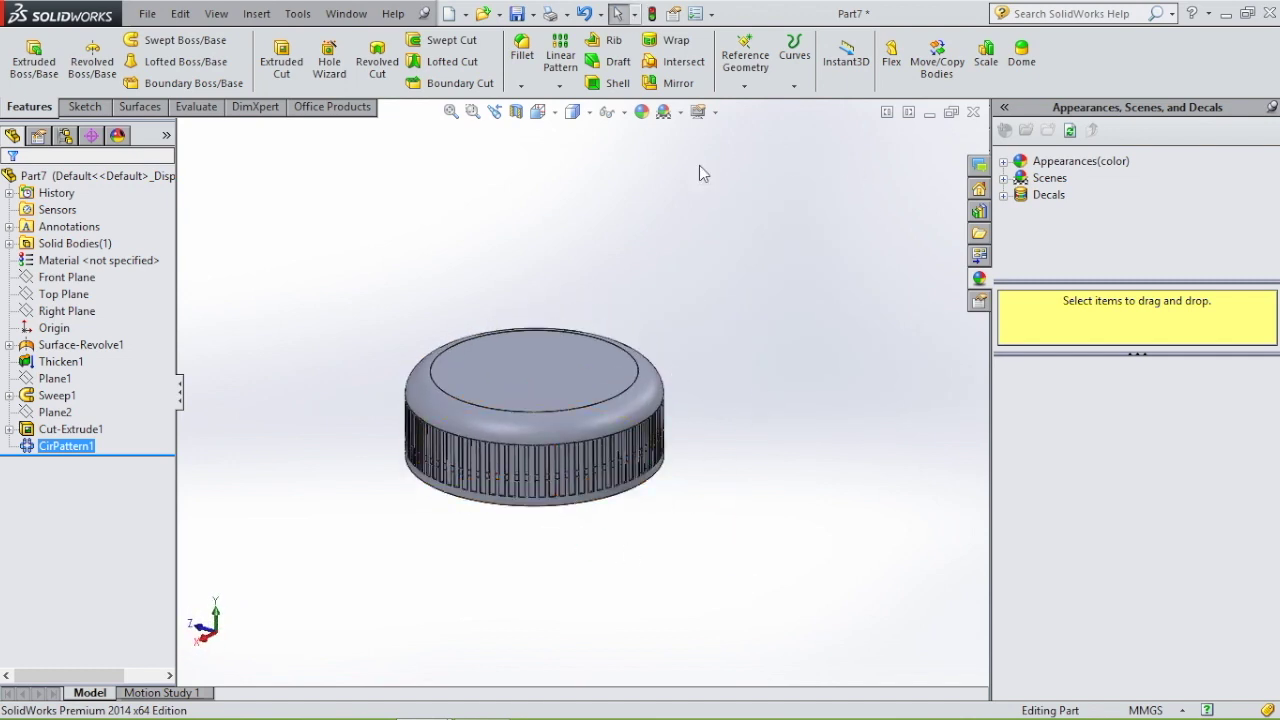
{"action": "left_click", "coordinate": [467, 14]}
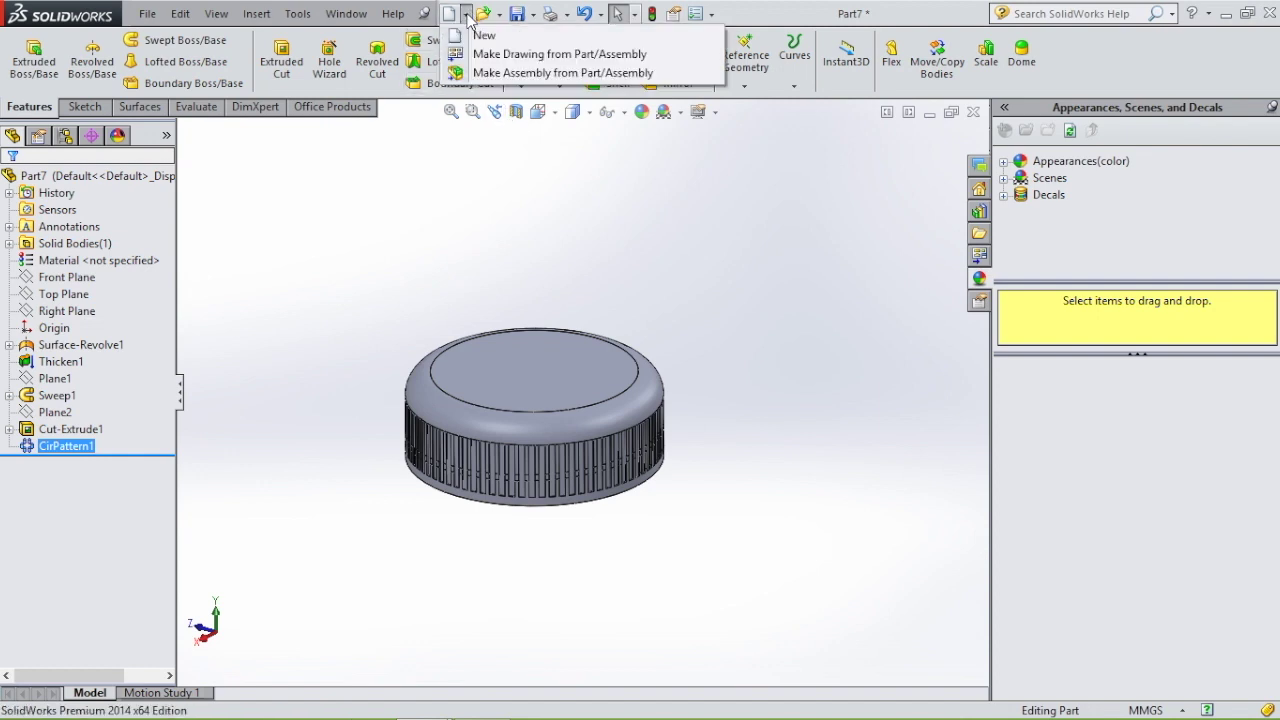
{"action": "left_click", "coordinate": [561, 73]}
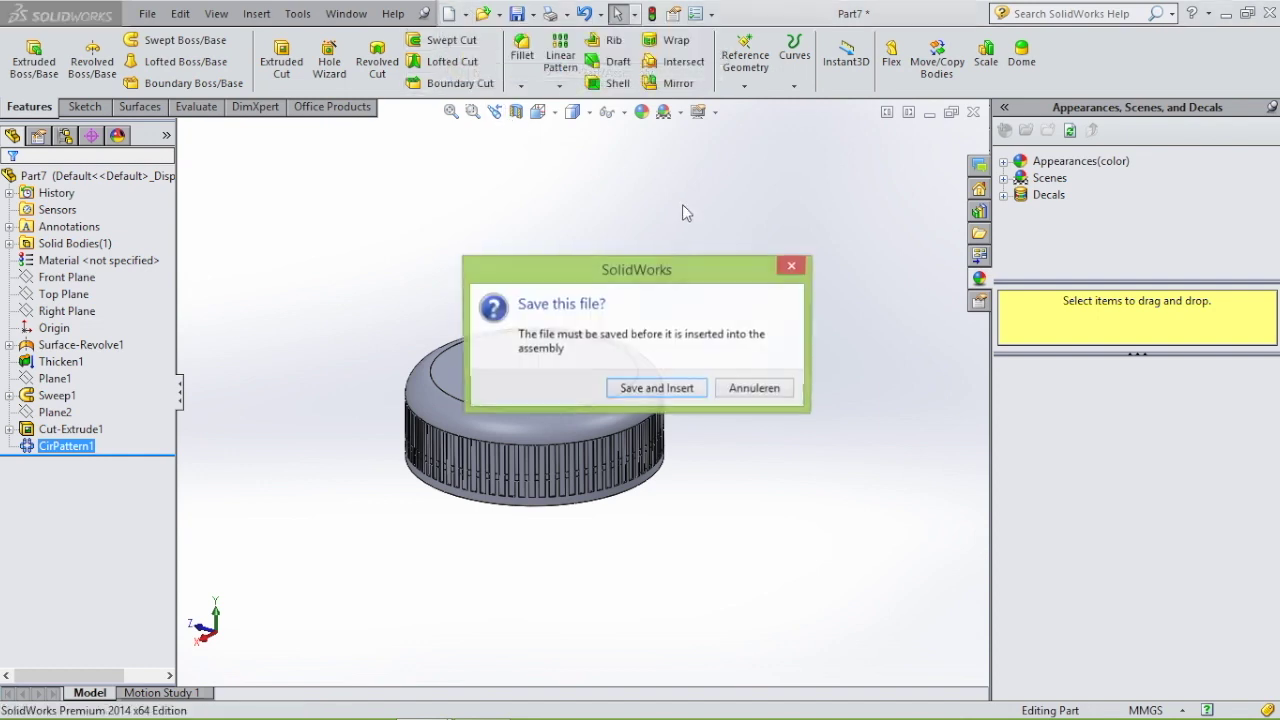
{"action": "left_click", "coordinate": [655, 389]}
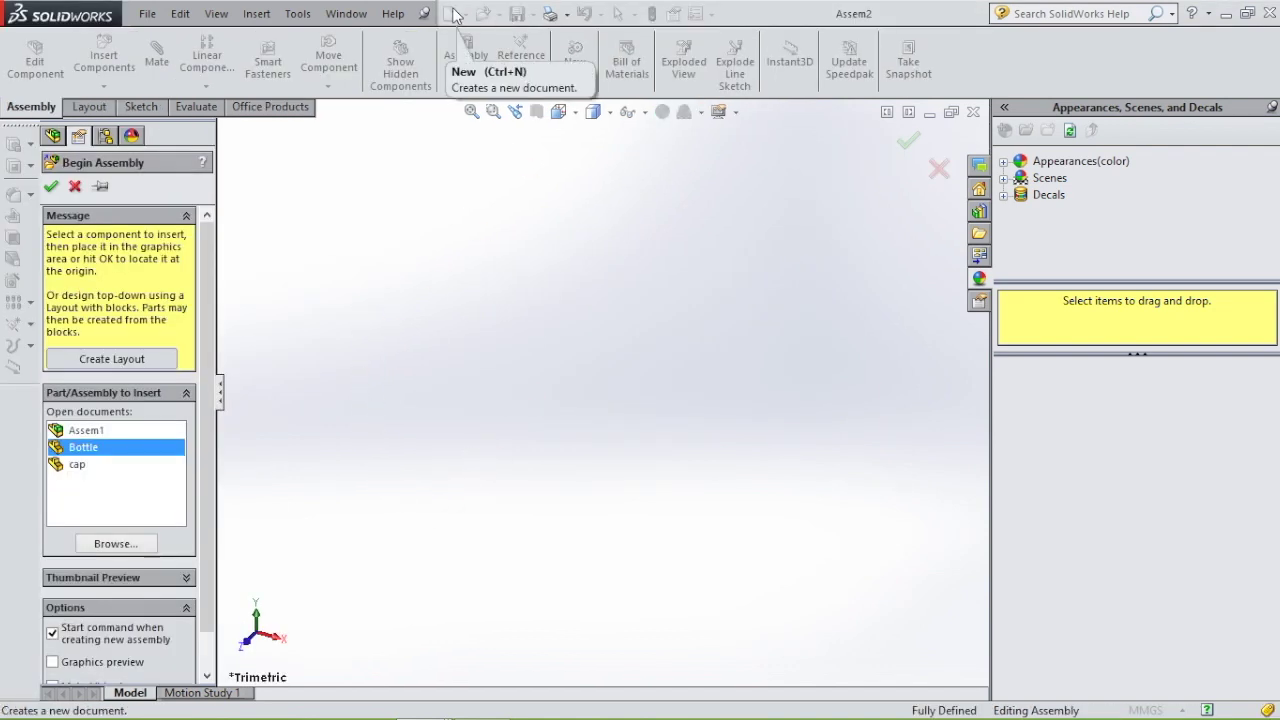
Insert the Bottle part as the first component of the new assembly
{"action": "left_click", "coordinate": [102, 449], "text": "ctrl"}
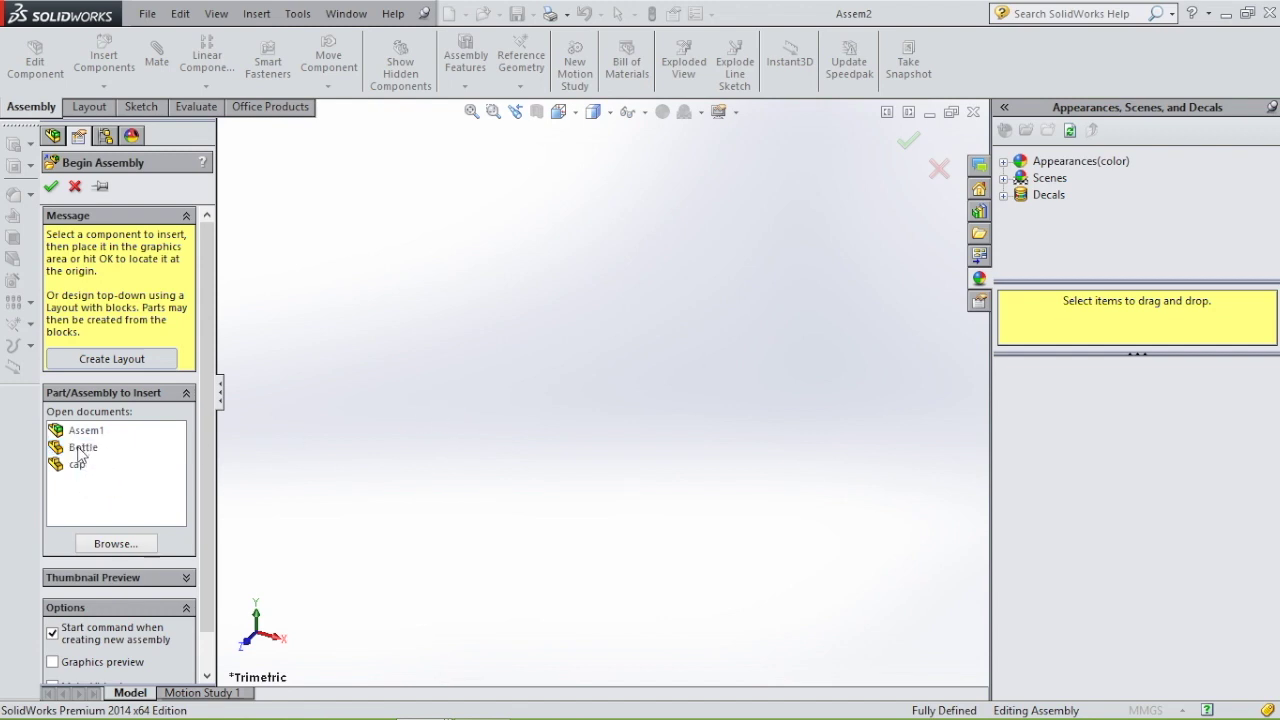
{"action": "left_click", "coordinate": [77, 446]}
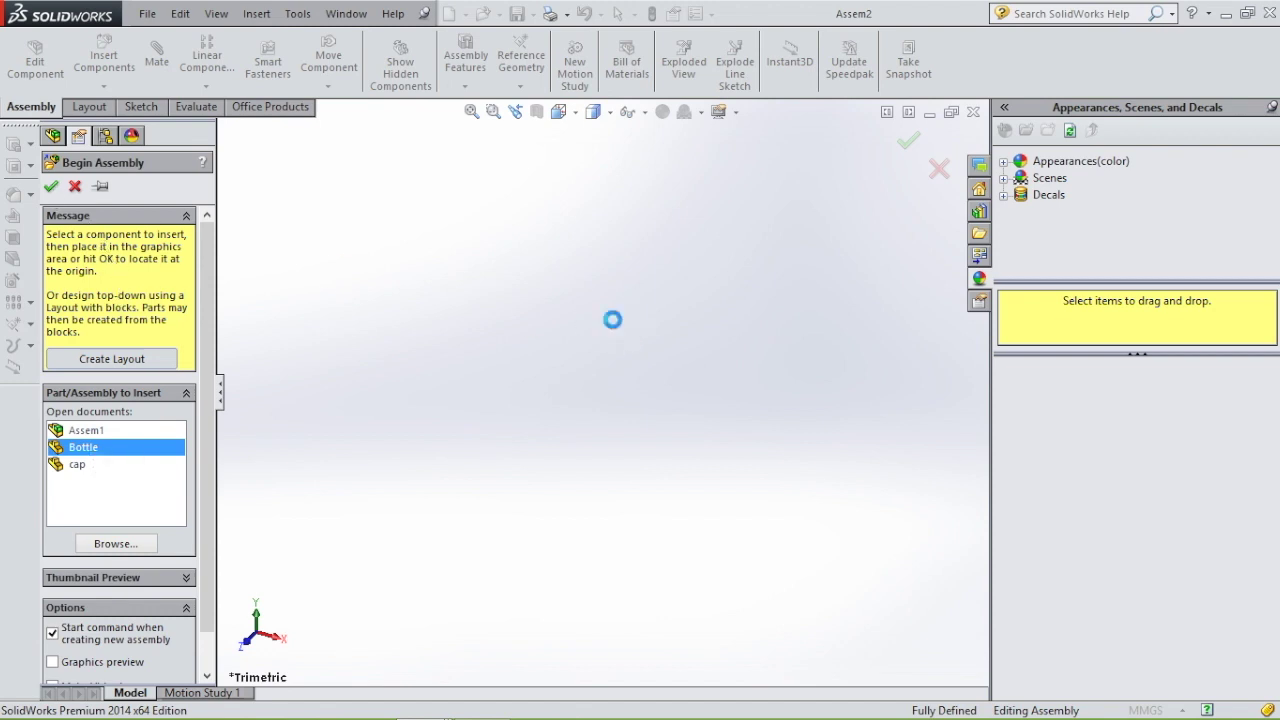
{"action": "left_click", "coordinate": [612, 464]}
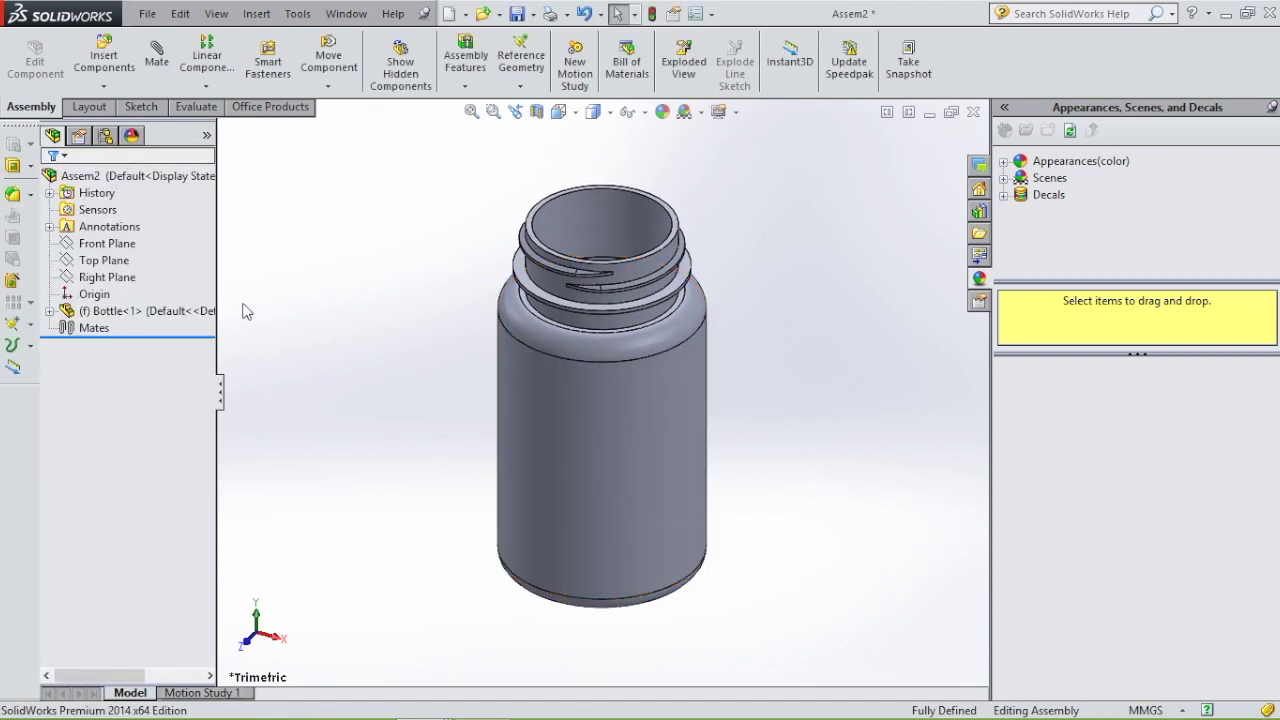
Insert the cap part into the assembly and place it above the bottle's neck
{"action": "left_click", "coordinate": [103, 86]}
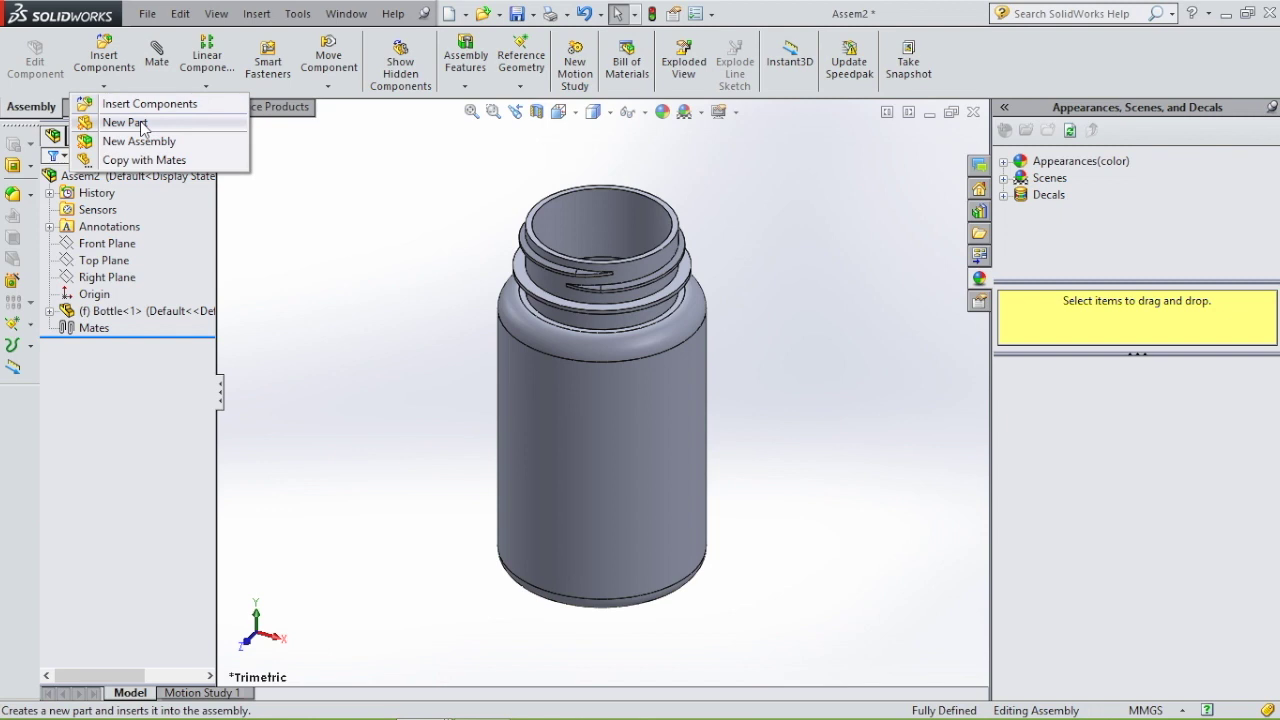
{"action": "left_click", "coordinate": [150, 104]}
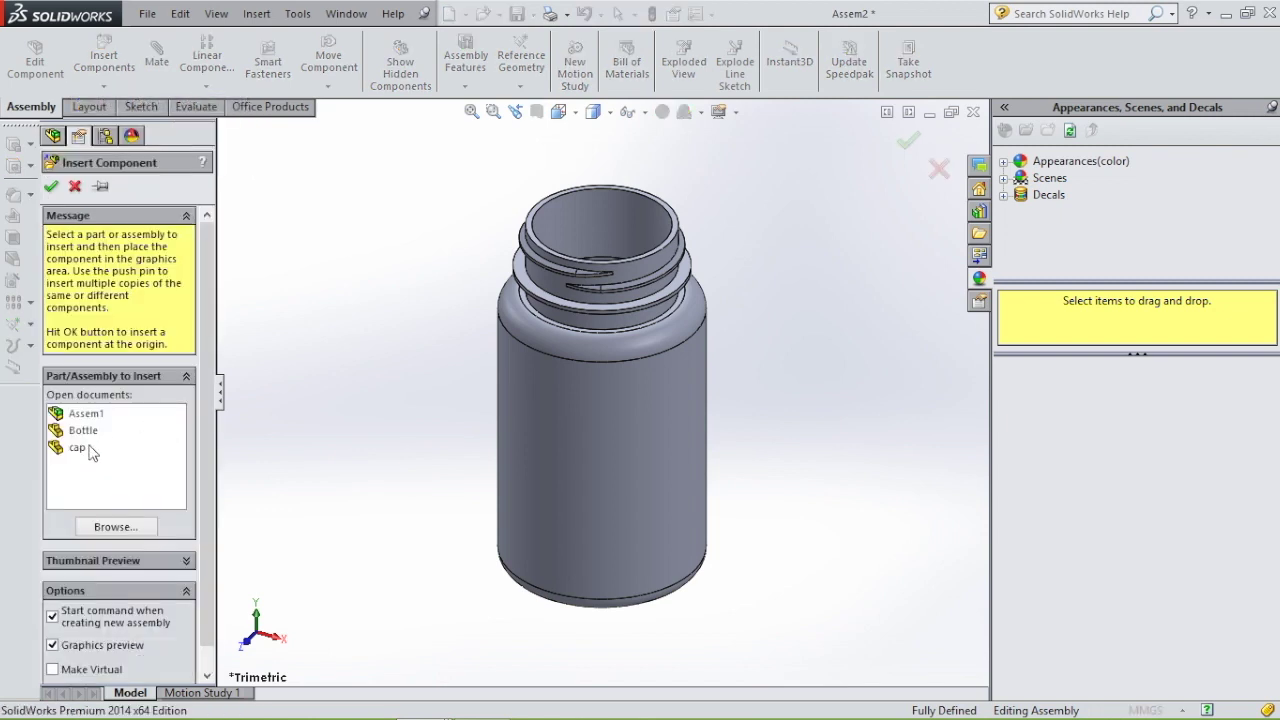
{"action": "left_click", "coordinate": [86, 449]}
{"action": "left_click", "coordinate": [591, 151]}
Move the cap farther up from the bottle so that the threaded neck is clear
{"action": "scroll", "coordinate": [729, 278], "scroll_direction": "up", "scroll_amount": 5}
{"action": "middle_click_drag", "start_coordinate": [727, 282], "coordinate": [593, 297]}
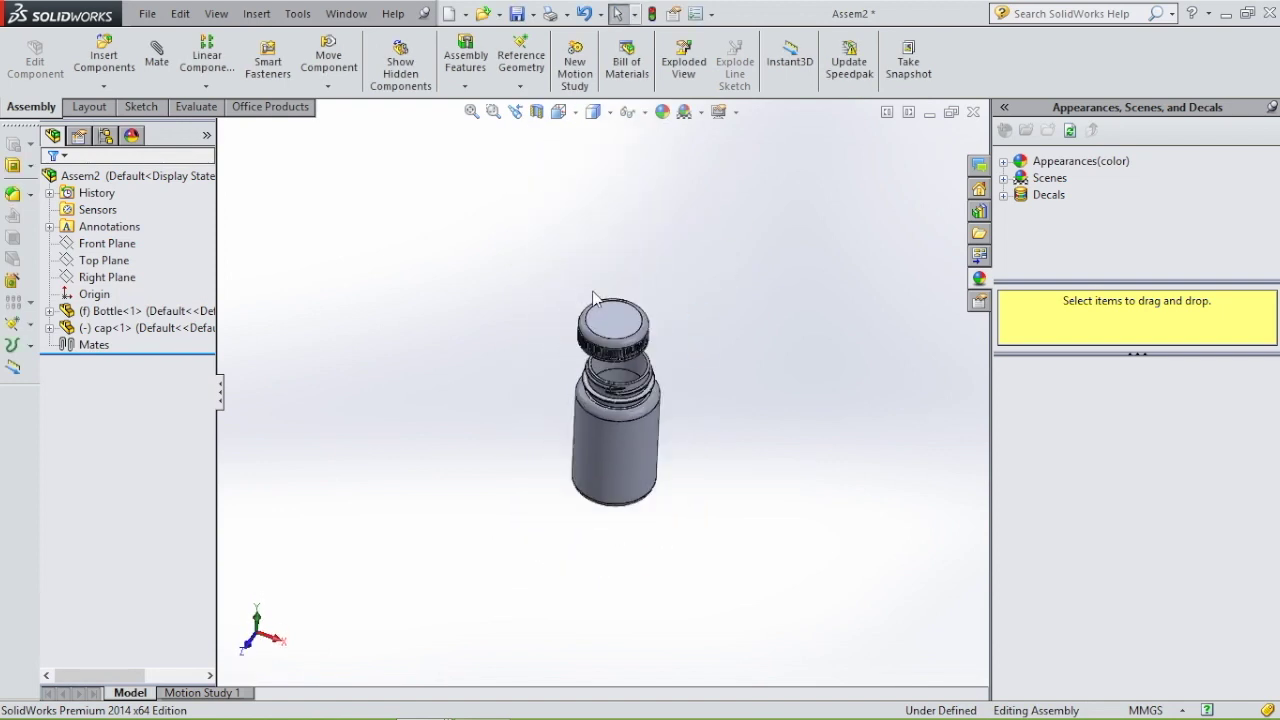
{"action": "scroll", "coordinate": [593, 297], "scroll_direction": "down", "scroll_amount": 4}
{"action": "left_click_drag", "start_coordinate": [641, 360], "coordinate": [652, 285]}
{"action": "middle_click_drag", "start_coordinate": [752, 267], "coordinate": [729, 314]}
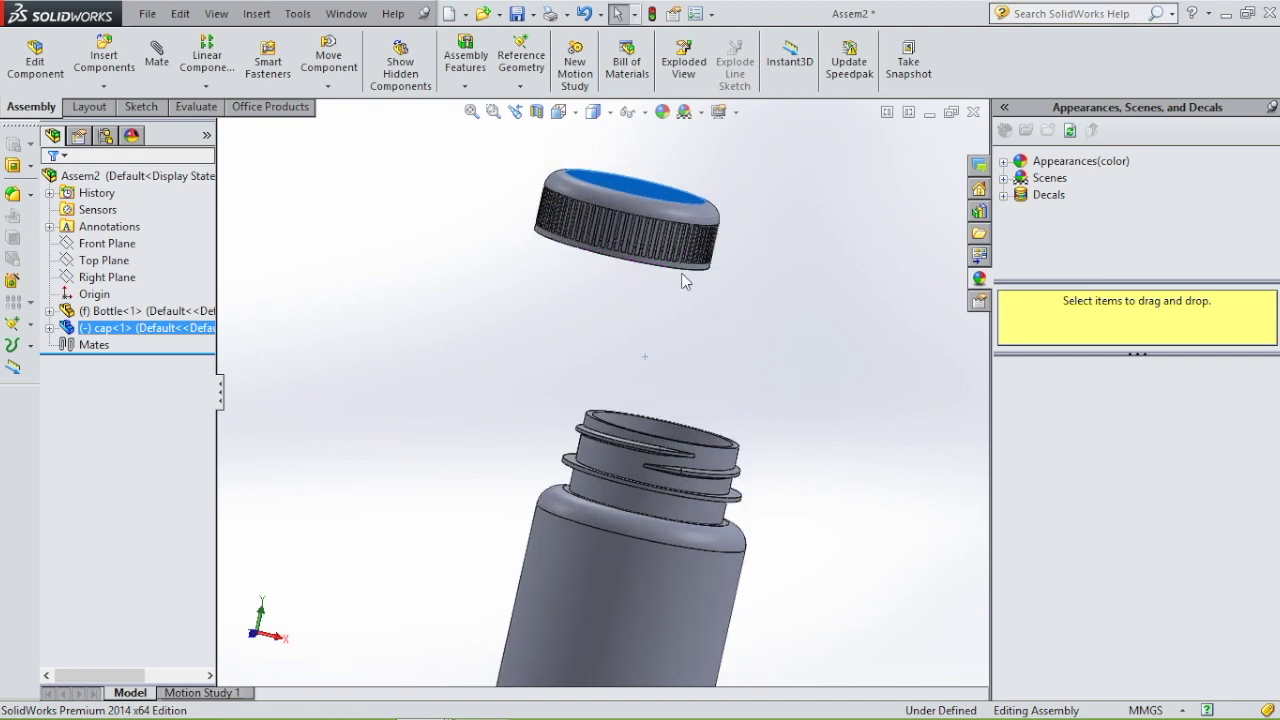
{"action": "left_click", "coordinate": [771, 318]}
Add a concentric mate between the cap's lower circular edge and the bottle neck's top circular edge
{"action": "middle_click_drag", "start_coordinate": [870, 374], "coordinate": [770, 365]}
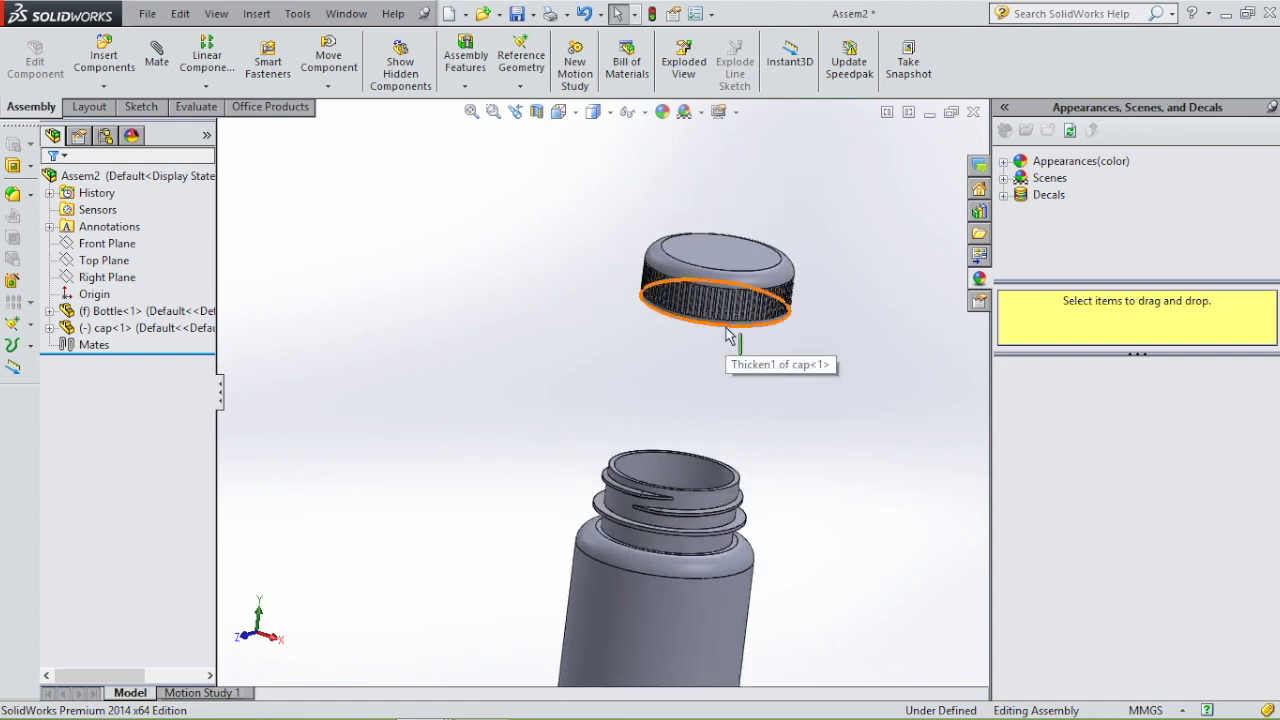
{"action": "left_click", "coordinate": [728, 336]}
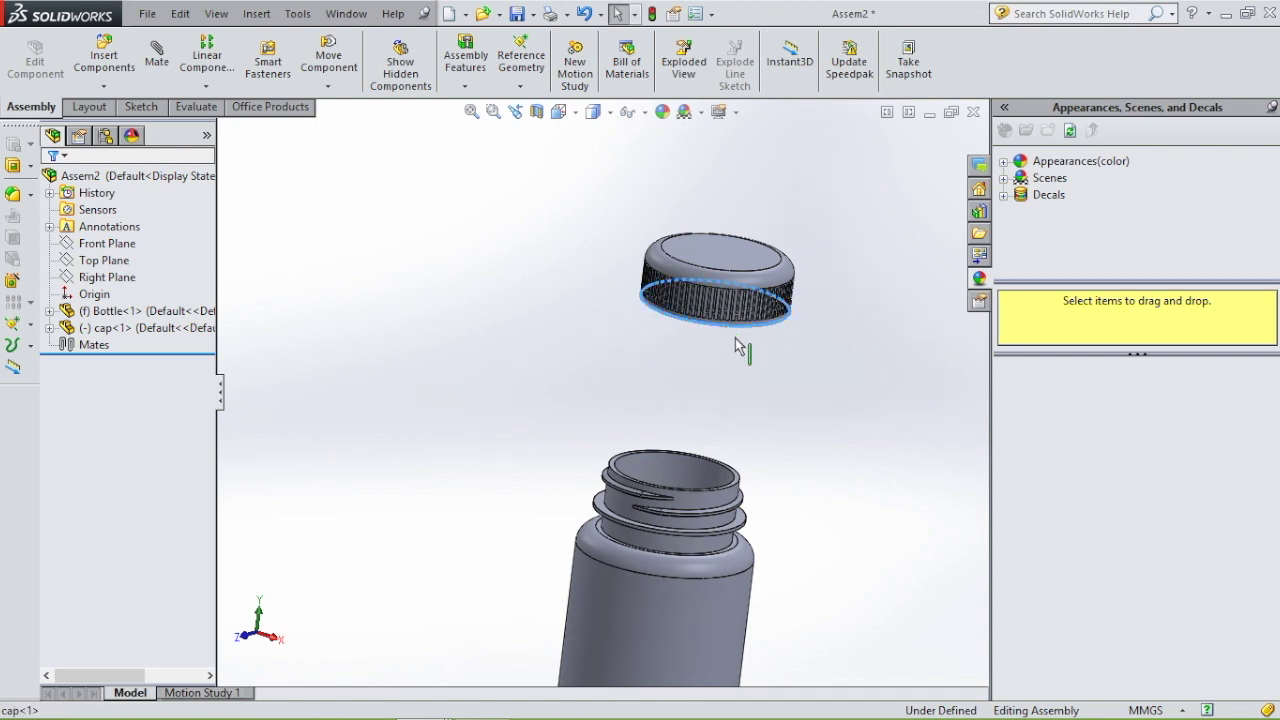
{"action": "left_click", "coordinate": [158, 70]}
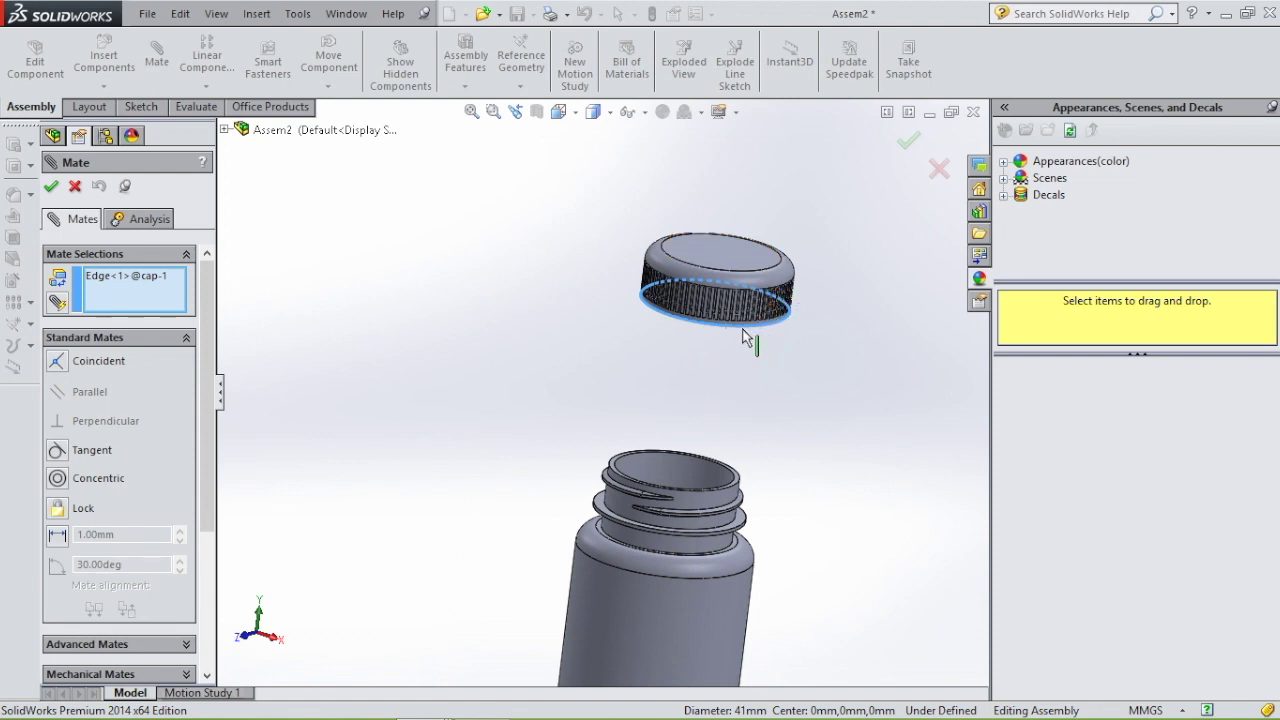
{"action": "left_click", "coordinate": [693, 500]}
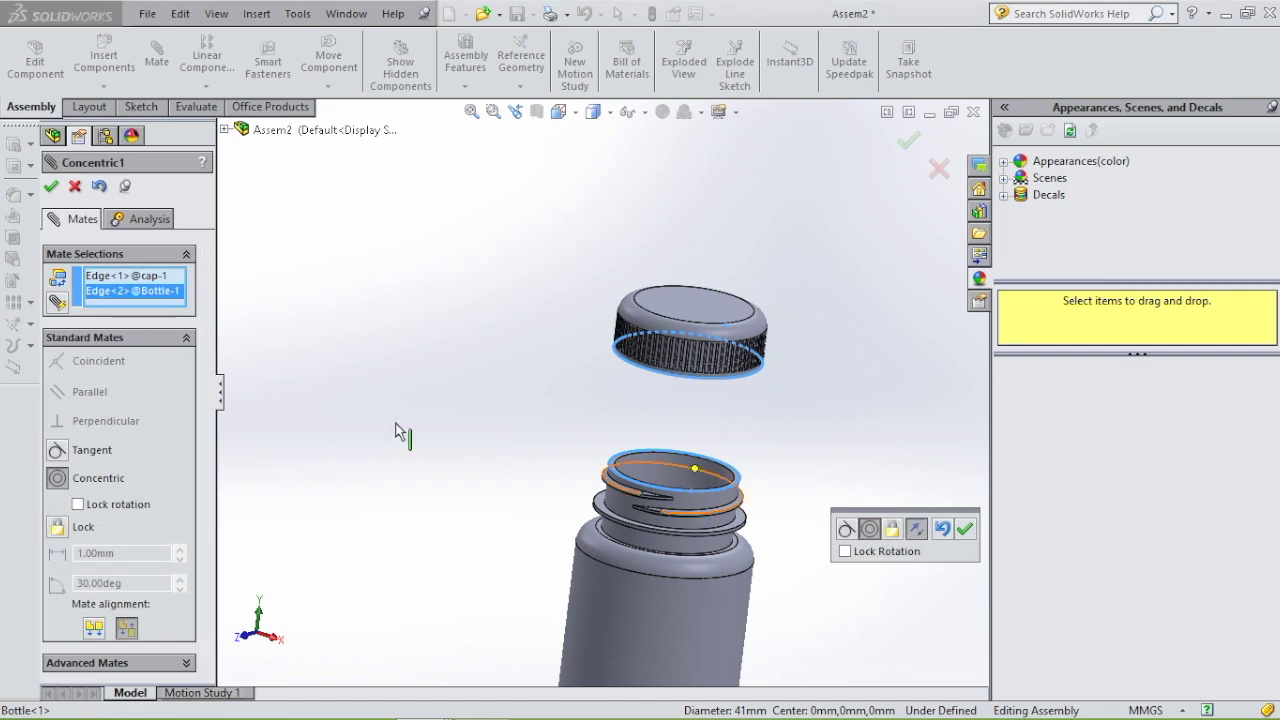
{"action": "left_click", "coordinate": [51, 187]}
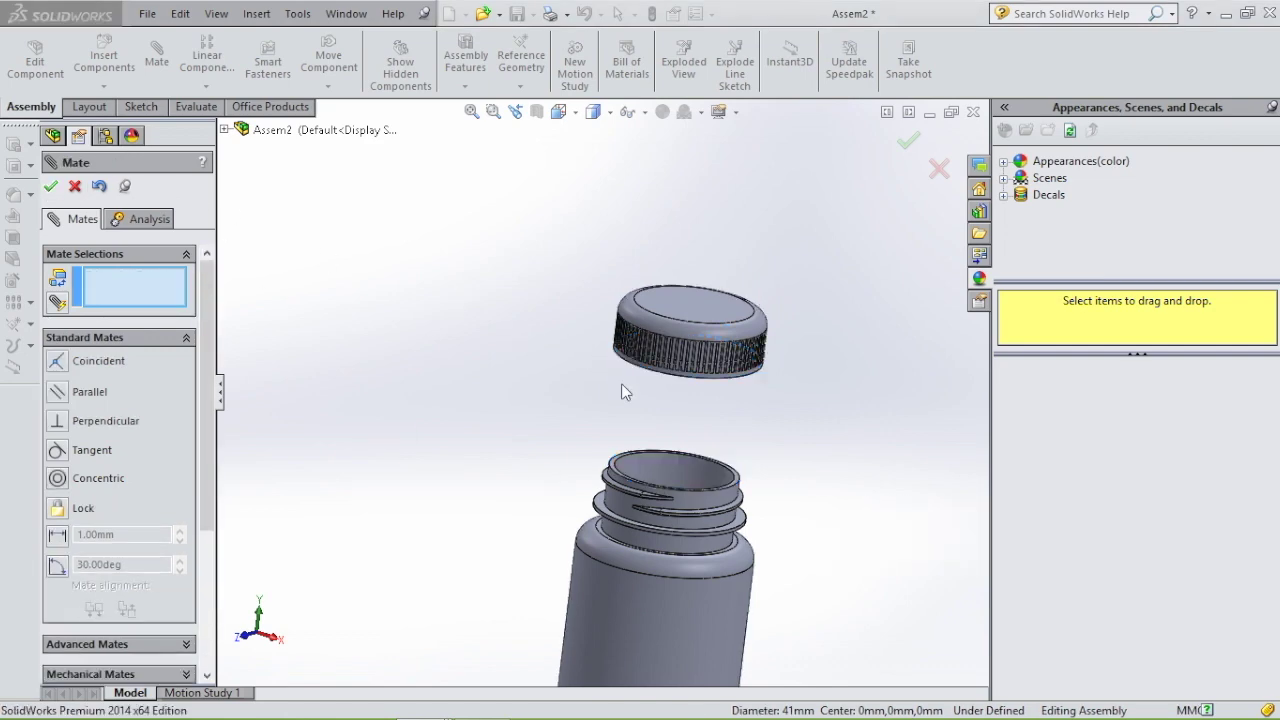
Add a coincident mate between the cap's bottom rim face and the upper face of the collar ring below the bottle neck's threads
{"action": "middle_click_drag", "start_coordinate": [677, 428], "coordinate": [847, 322]}
{"action": "scroll", "coordinate": [772, 322], "scroll_direction": "down", "scroll_amount": 5}
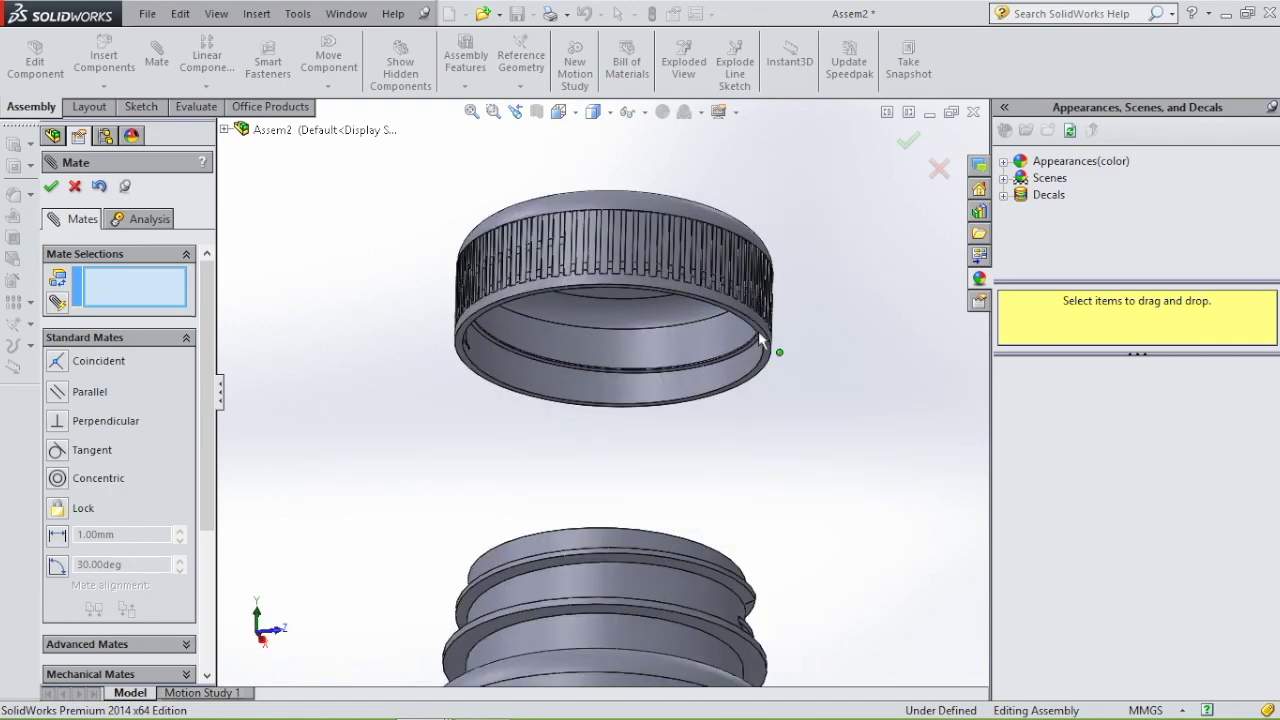
{"action": "left_click", "coordinate": [766, 354]}
{"action": "scroll", "coordinate": [766, 354], "scroll_direction": "up", "scroll_amount": 4}
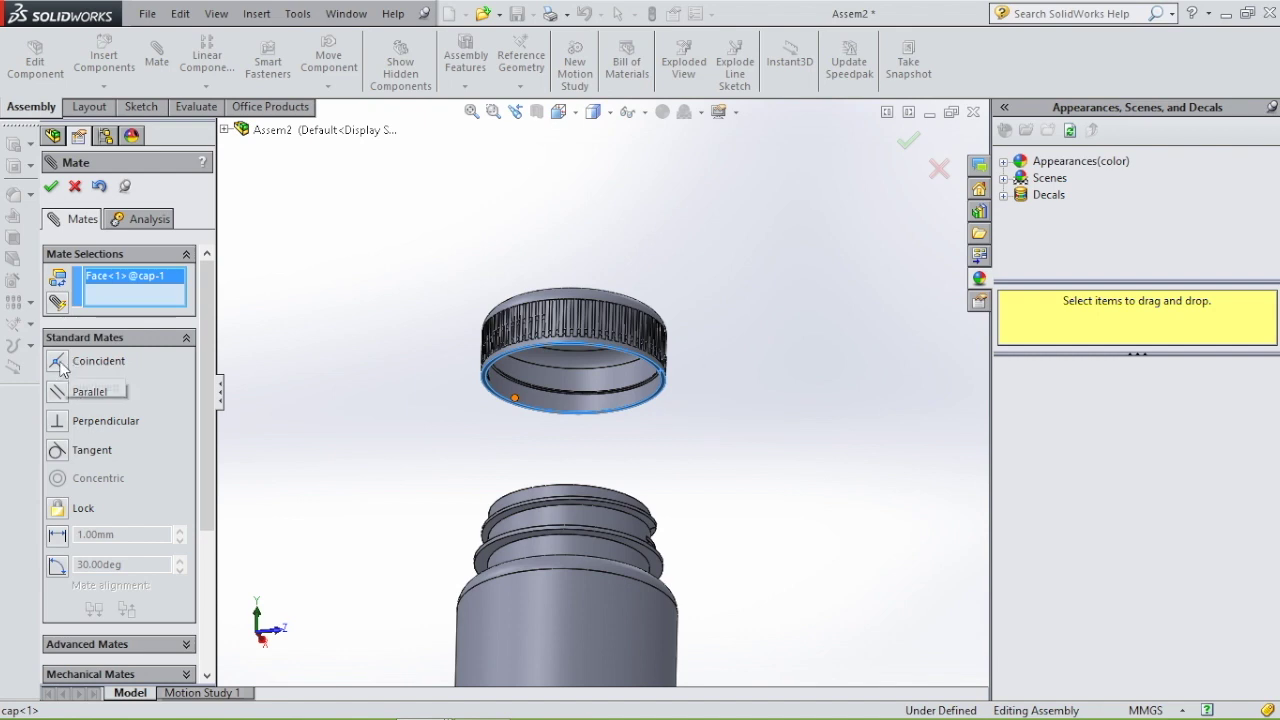
{"action": "middle_click_drag", "start_coordinate": [662, 413], "coordinate": [683, 631]}
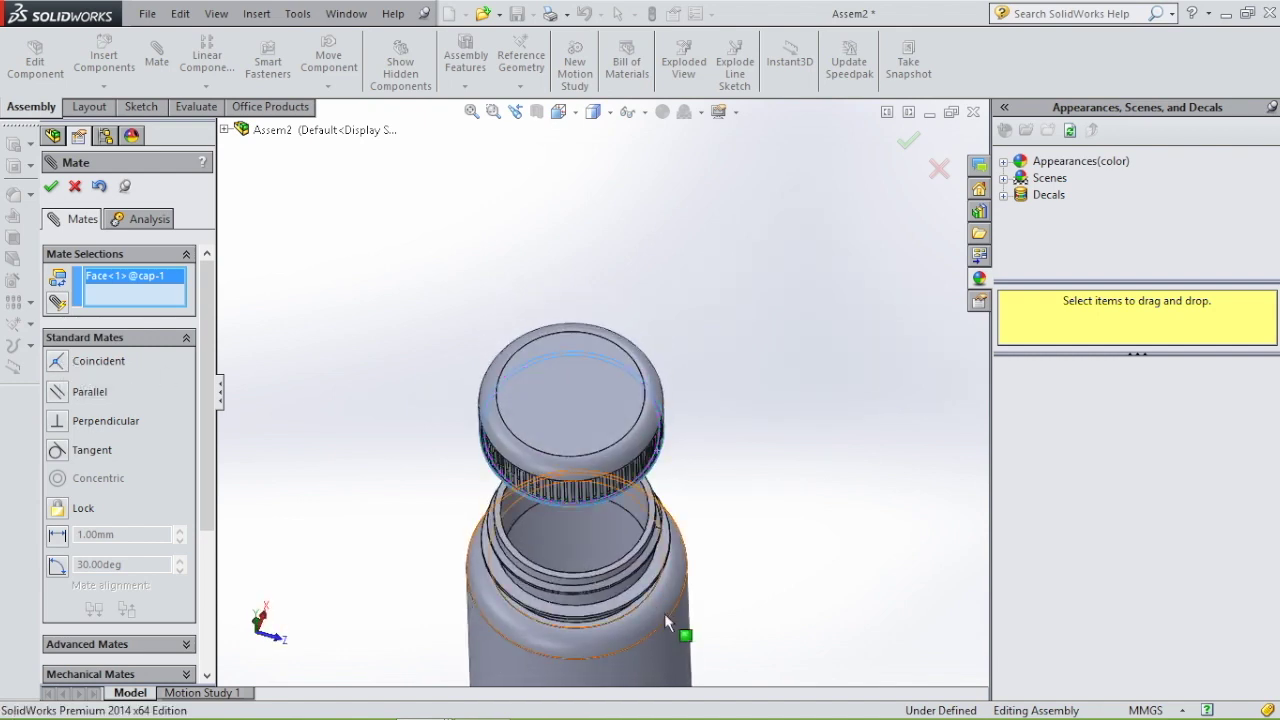
{"action": "left_click", "coordinate": [125, 368]}
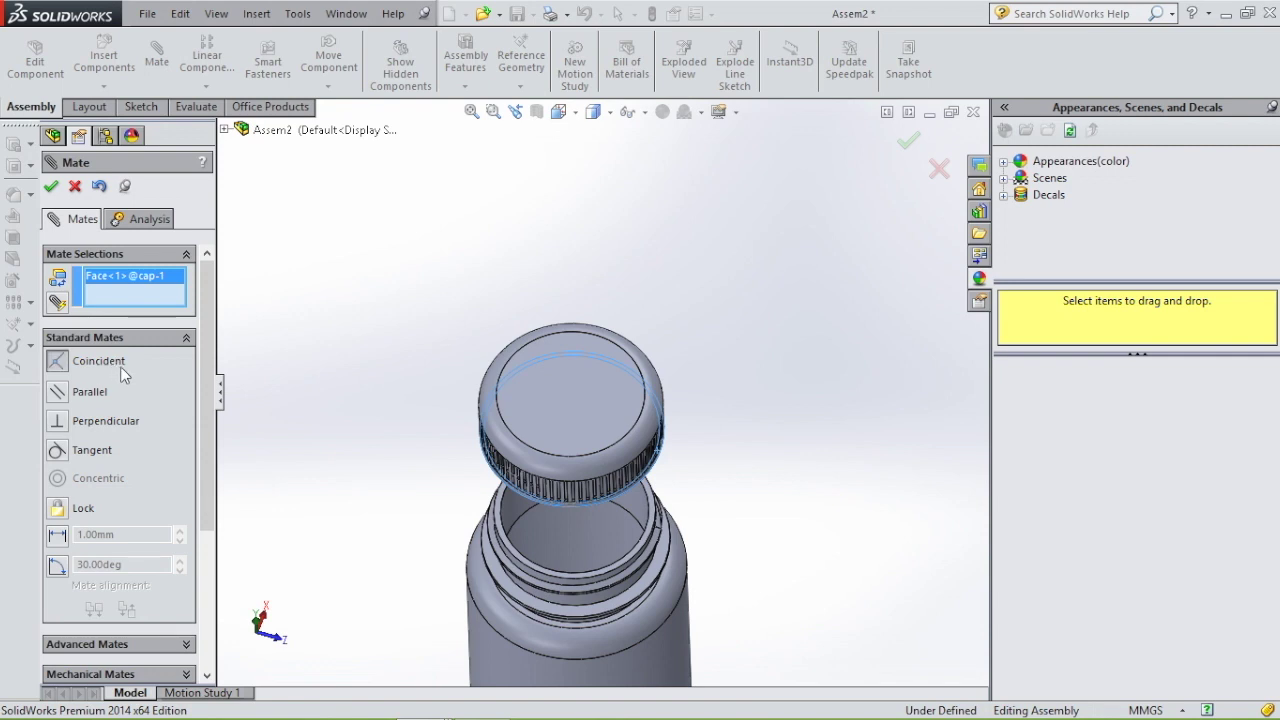
{"action": "scroll", "coordinate": [635, 590], "scroll_direction": "down", "scroll_amount": 2}
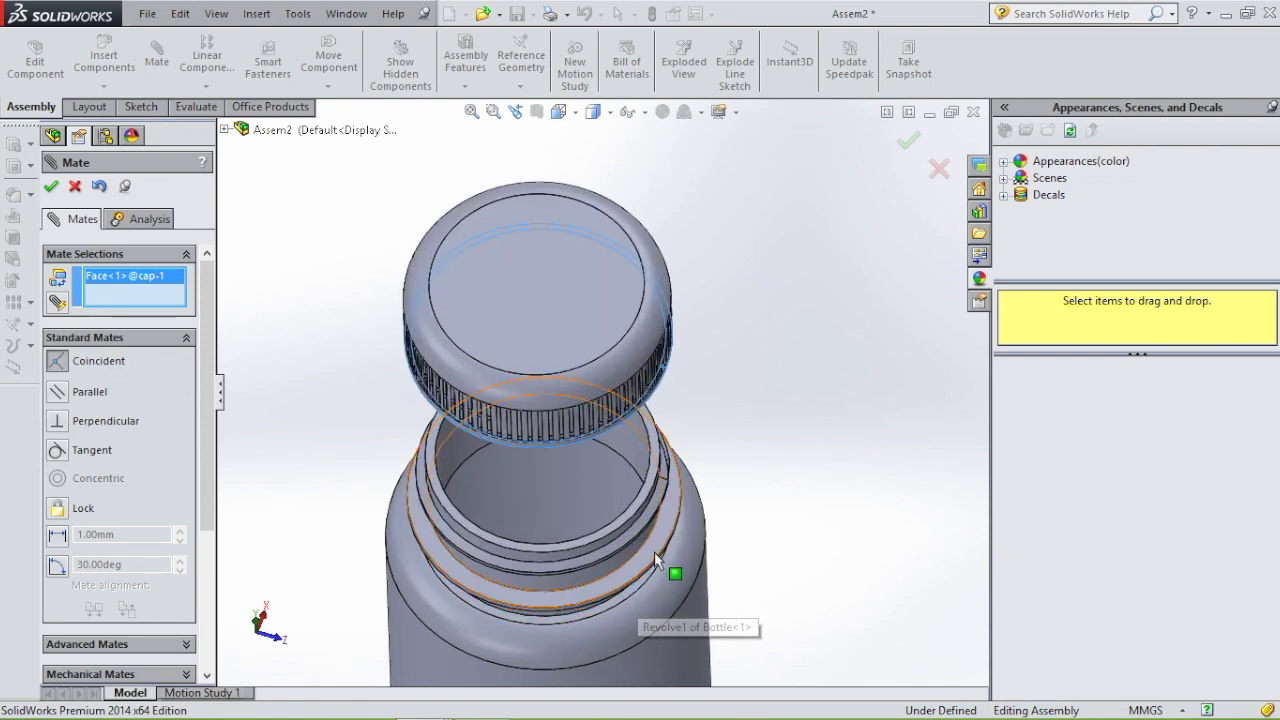
{"action": "left_click", "coordinate": [893, 566]}
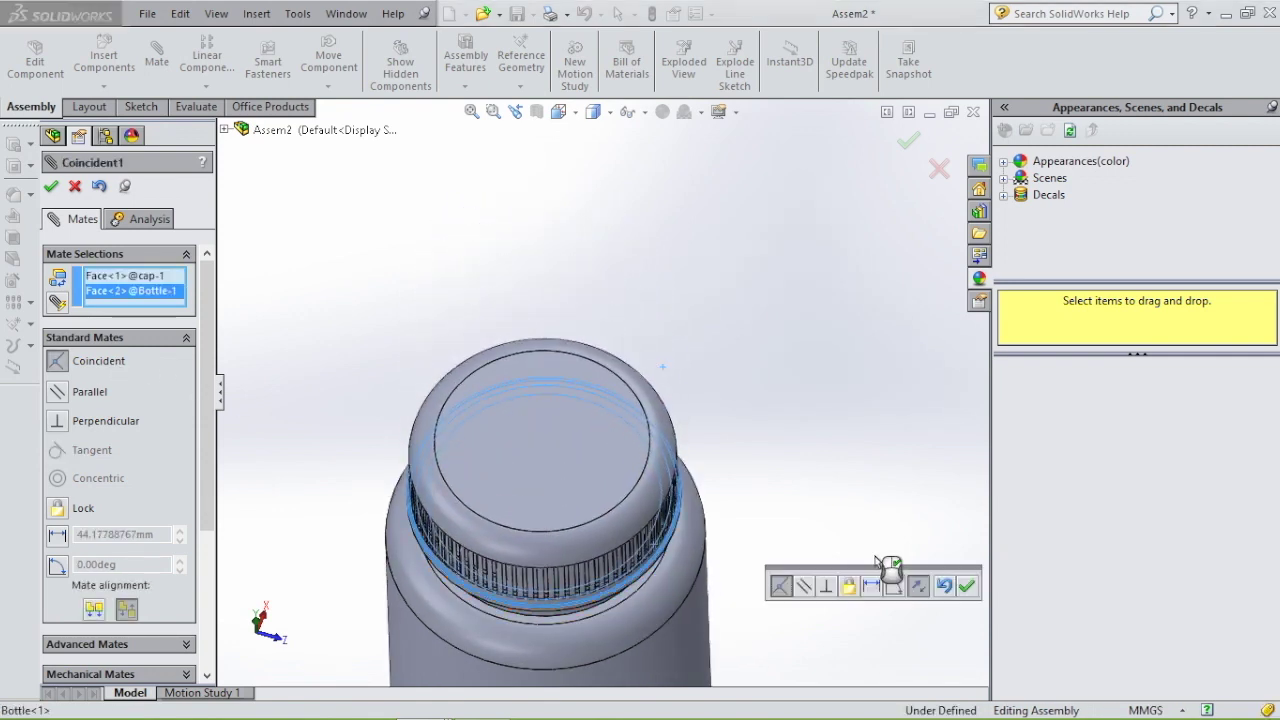
{"action": "key", "text": "ctrl+1"}
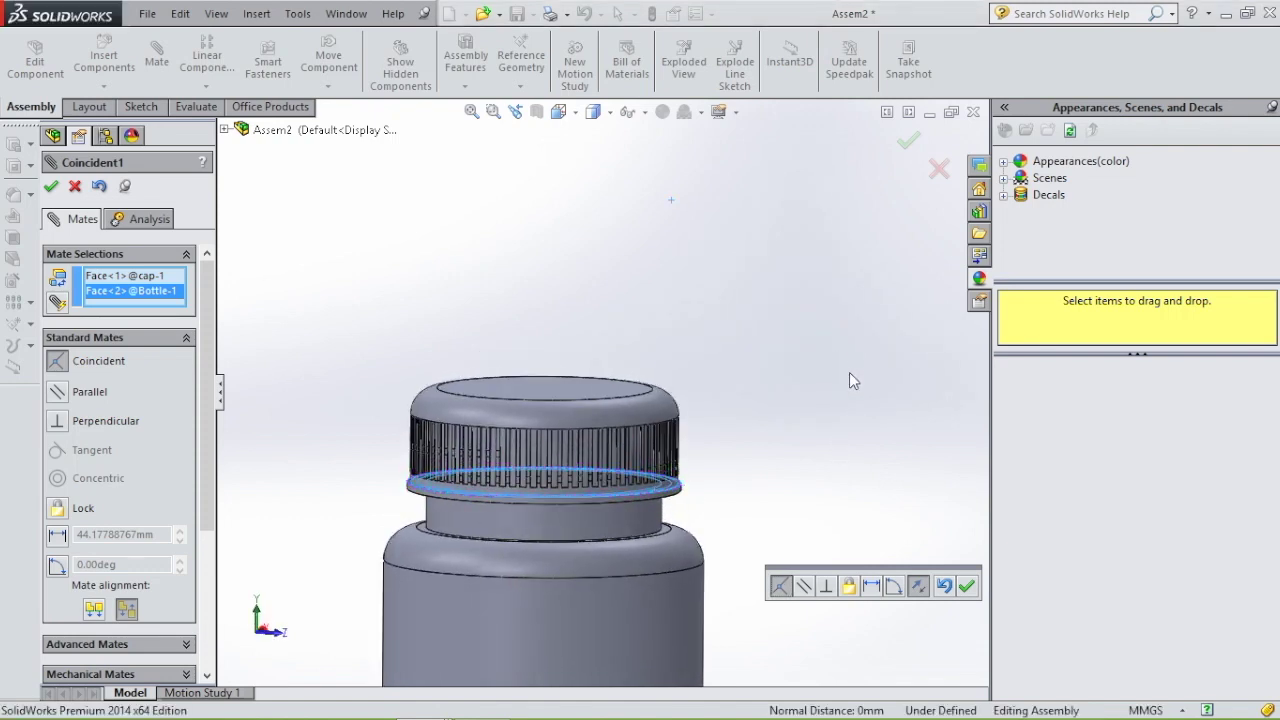
{"action": "middle_click_drag", "start_coordinate": [851, 325], "coordinate": [853, 356]}
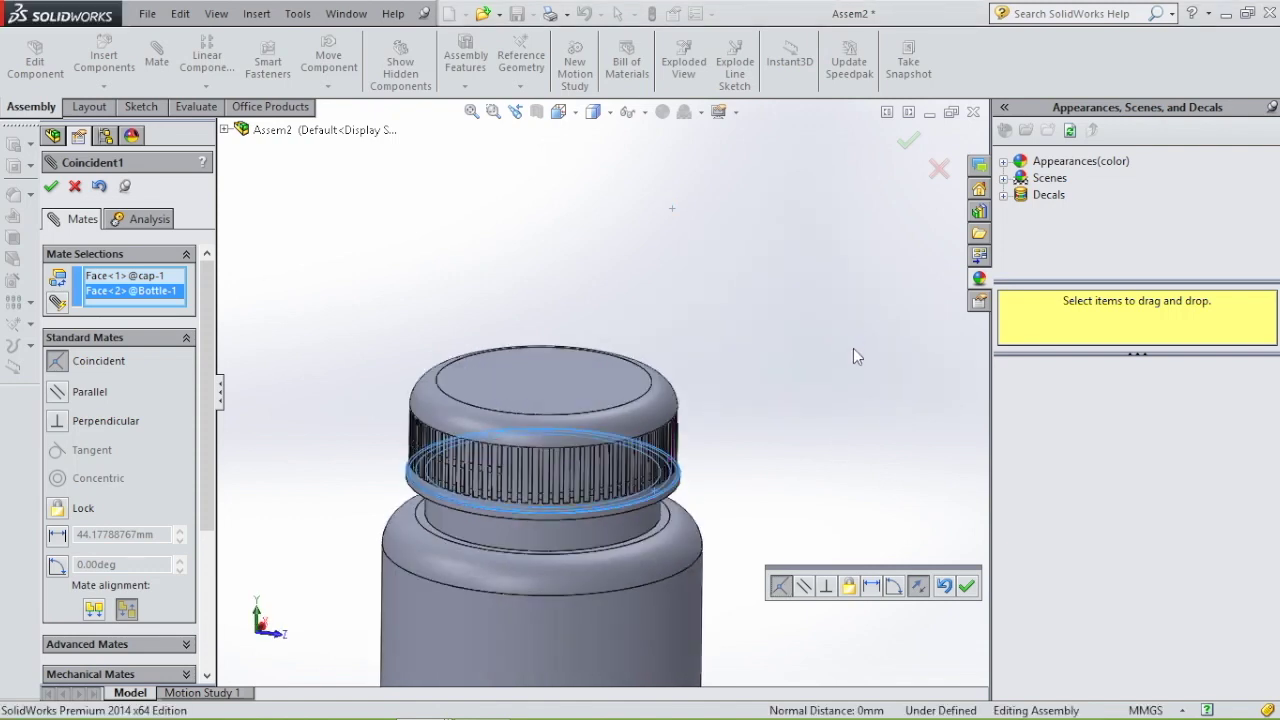
{"action": "left_click", "coordinate": [967, 587]}
{"action": "scroll", "coordinate": [818, 517], "scroll_direction": "up", "scroll_amount": 3}
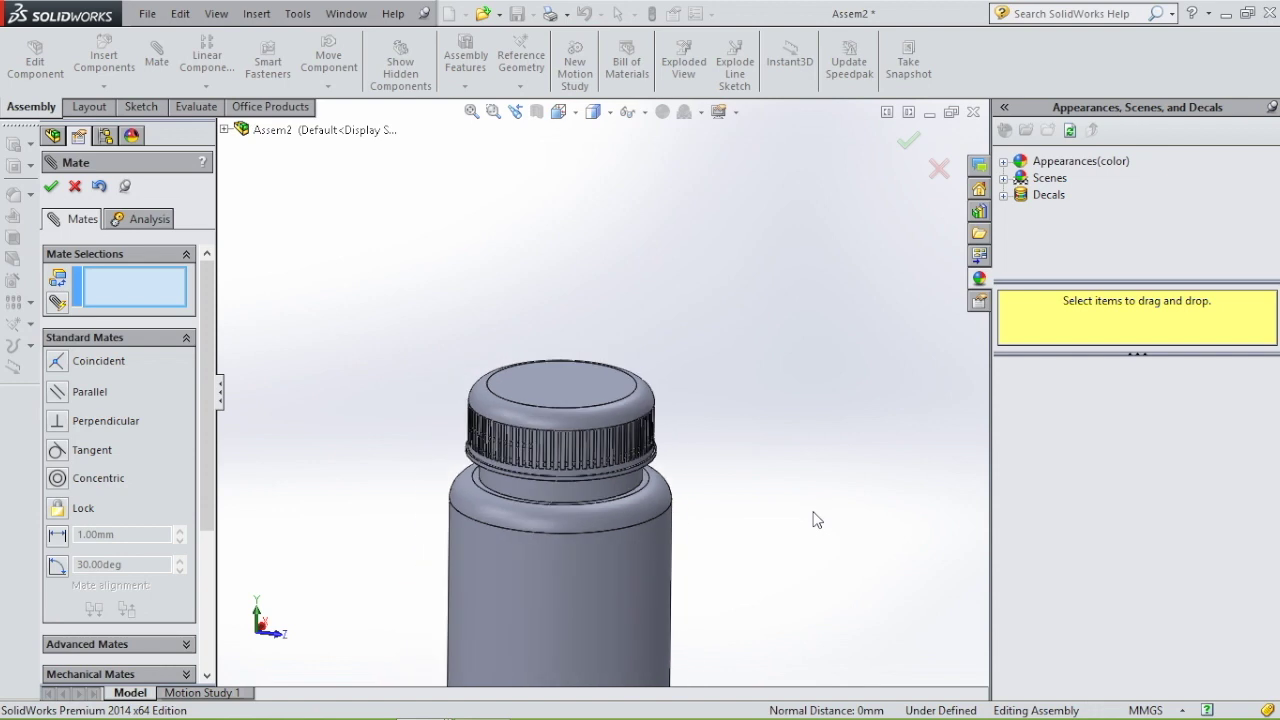
{"action": "key", "text": "f"}
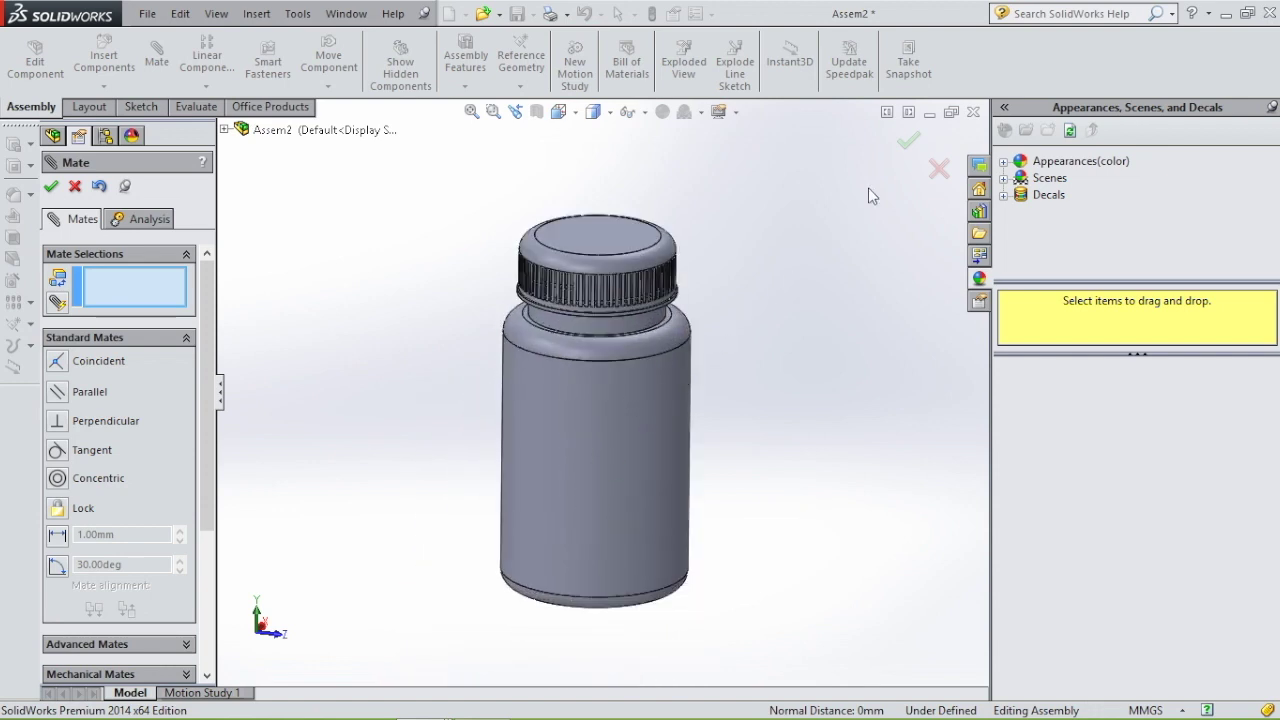